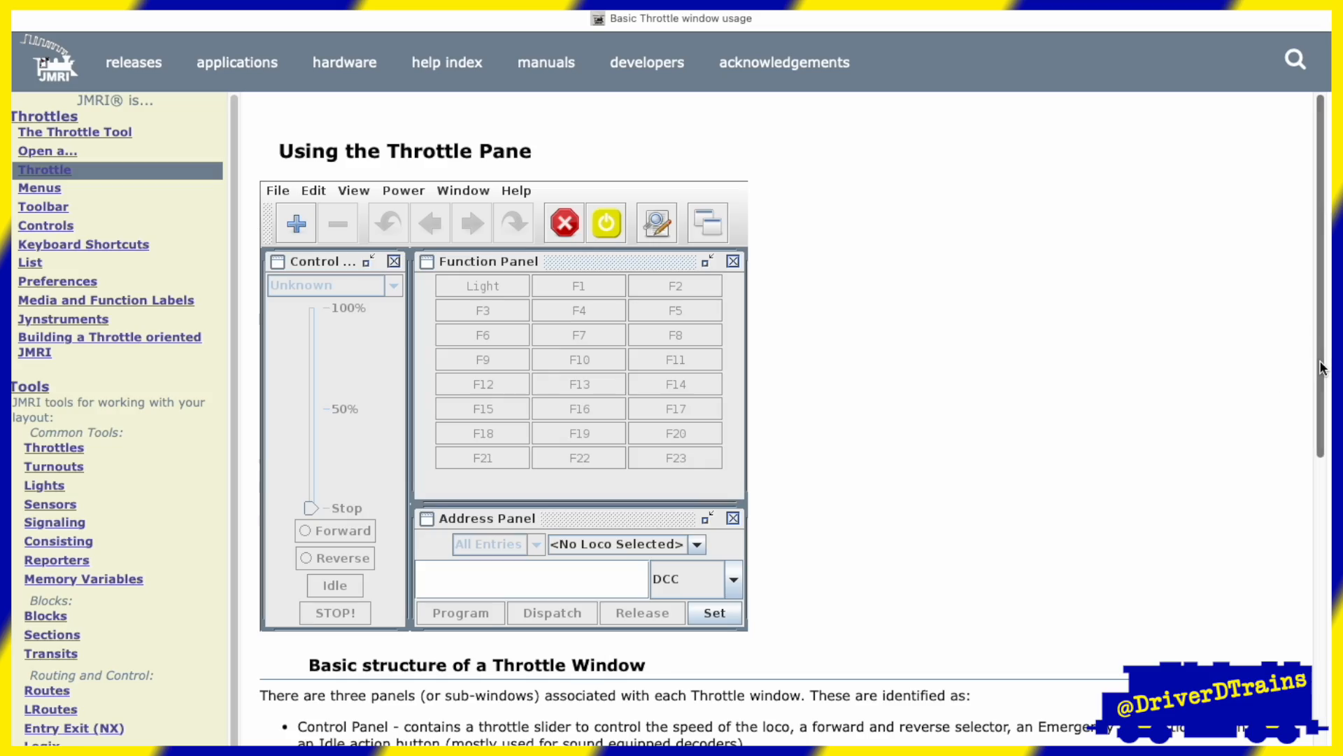
Read the throttle help page's sections on the basic throttle window structure and assigning a decoder address.
scroll(1322, 369, "down", 3)
scroll(770, 420, "down", 12)
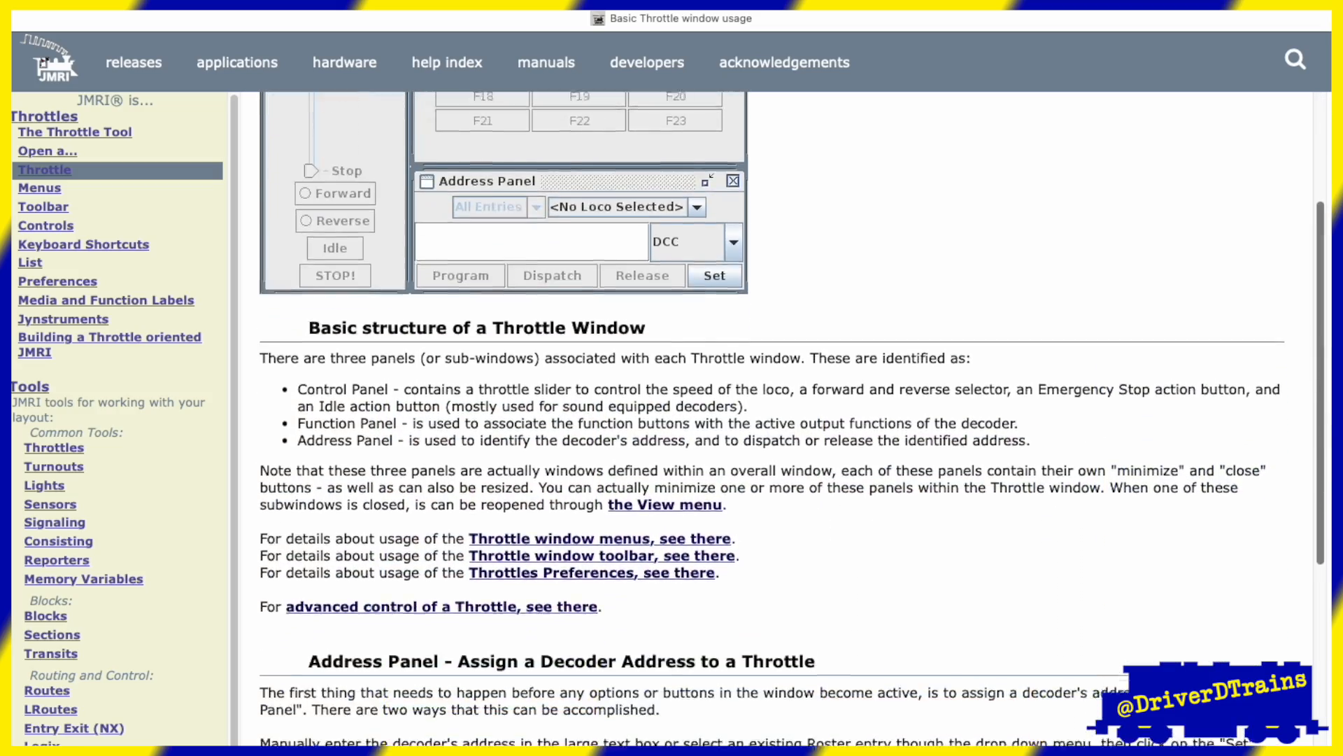
scroll(769, 419, "down", 16)
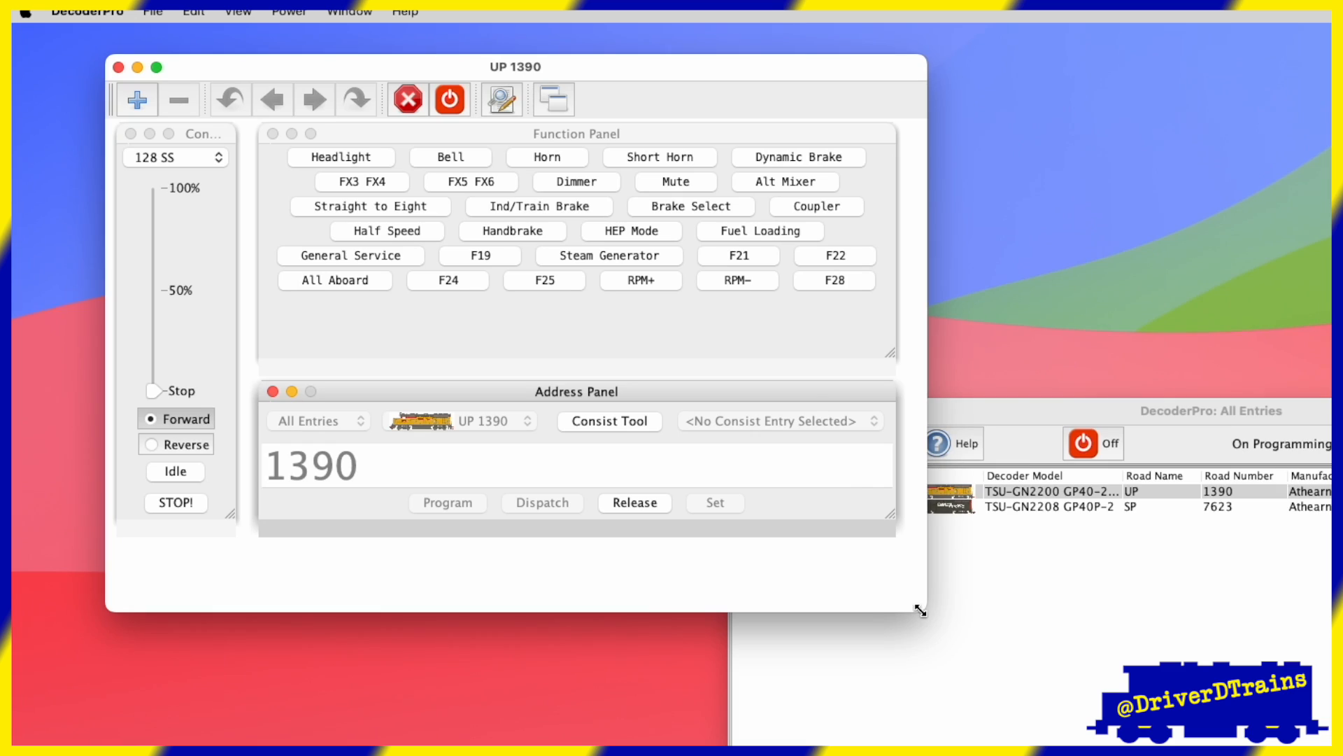
Resize the Address, Function and Control panels and the UP 1390 throttle window into a compact layout, and save the current throttle.
left_click_drag(898, 518, 703, 545)
left_click_drag(898, 374, 699, 366)
left_click_drag(681, 571, 698, 576)
left_click_drag(232, 515, 243, 575)
left_click_drag(922, 608, 709, 606)
left_click(156, 11)
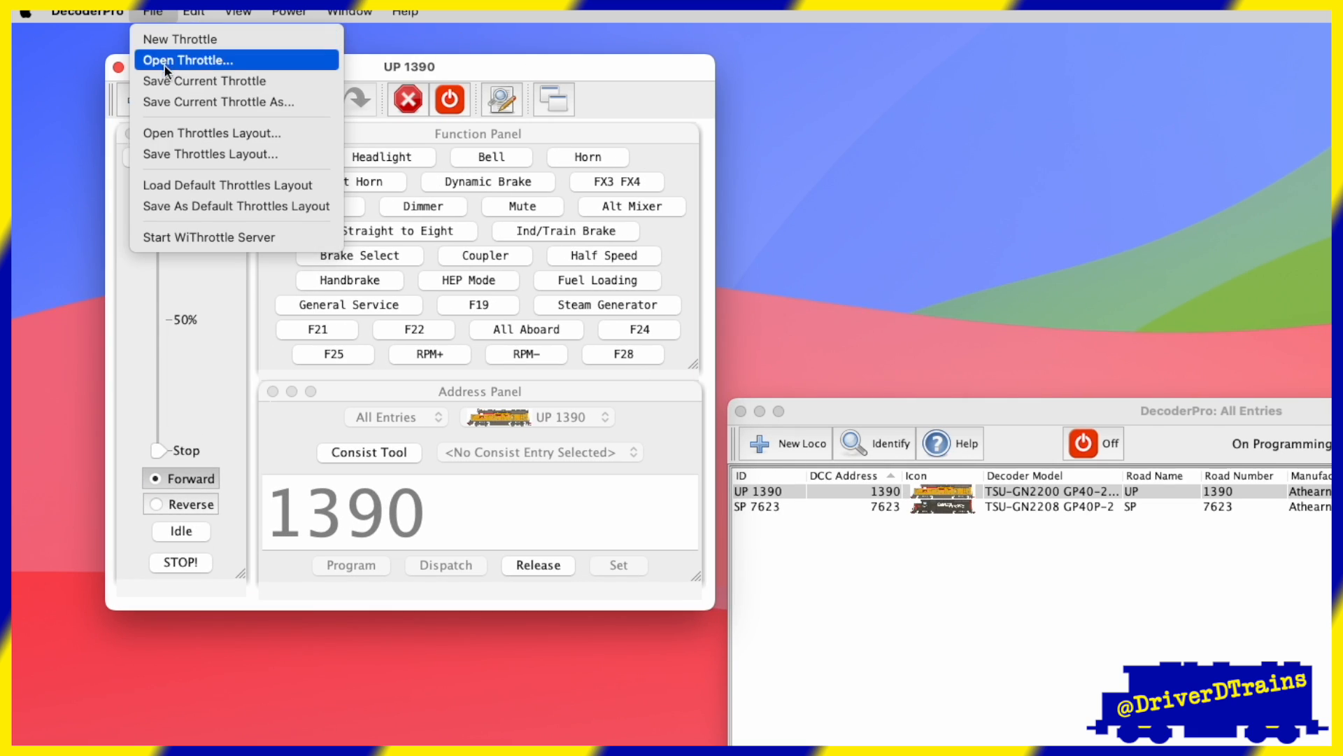
left_click(171, 82)
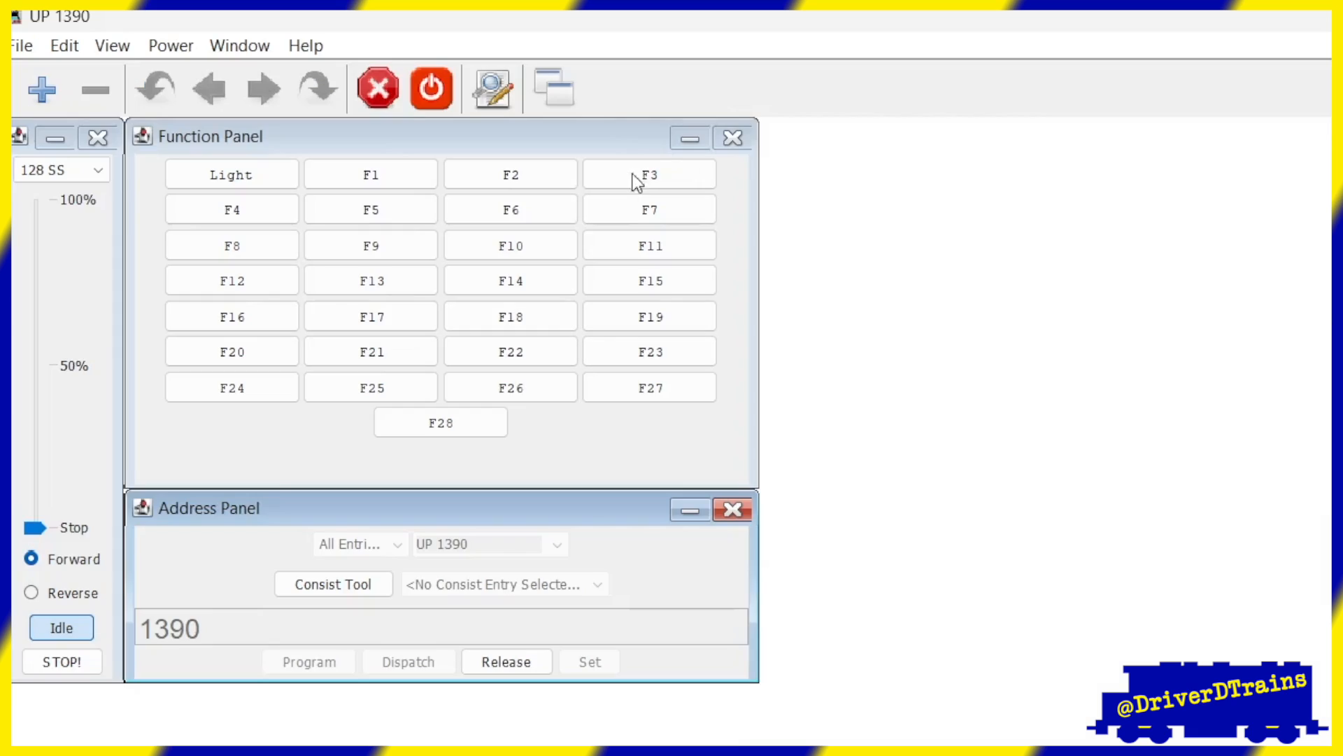
left_click(133, 31)
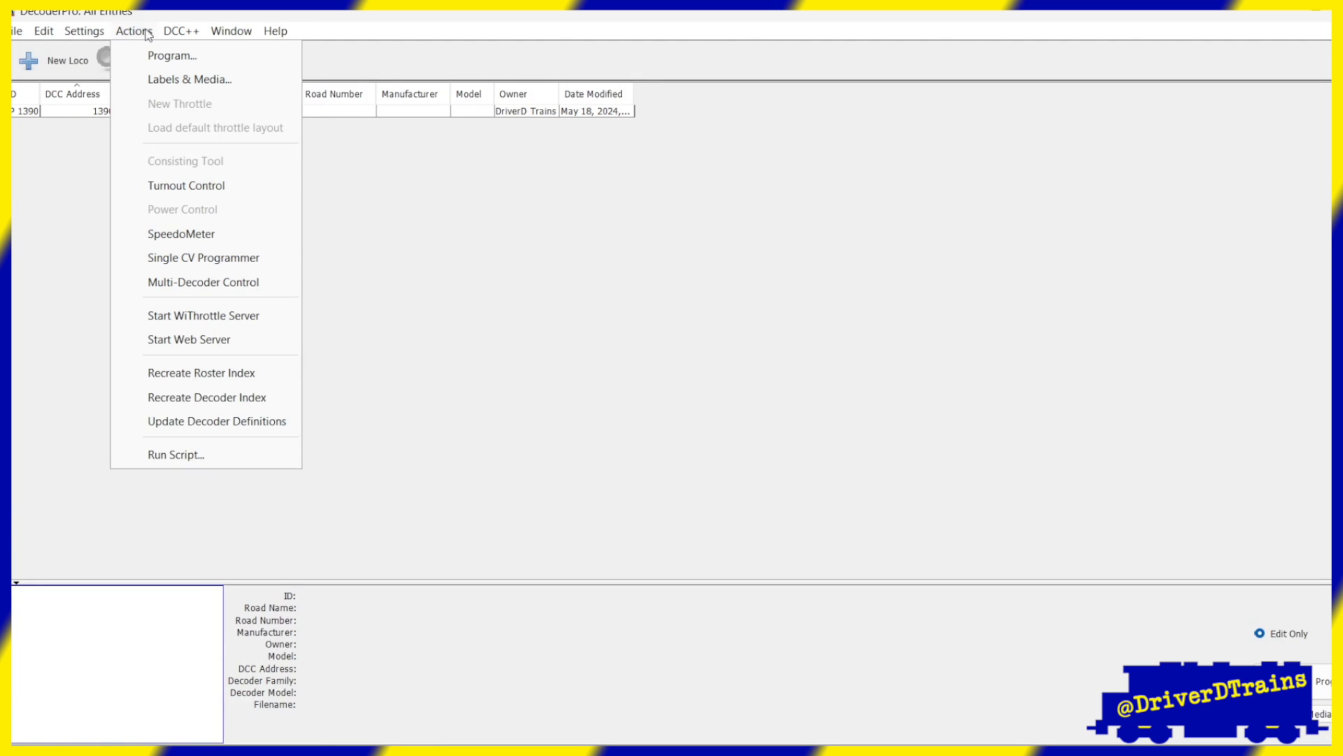
mouse_move(213, 30)
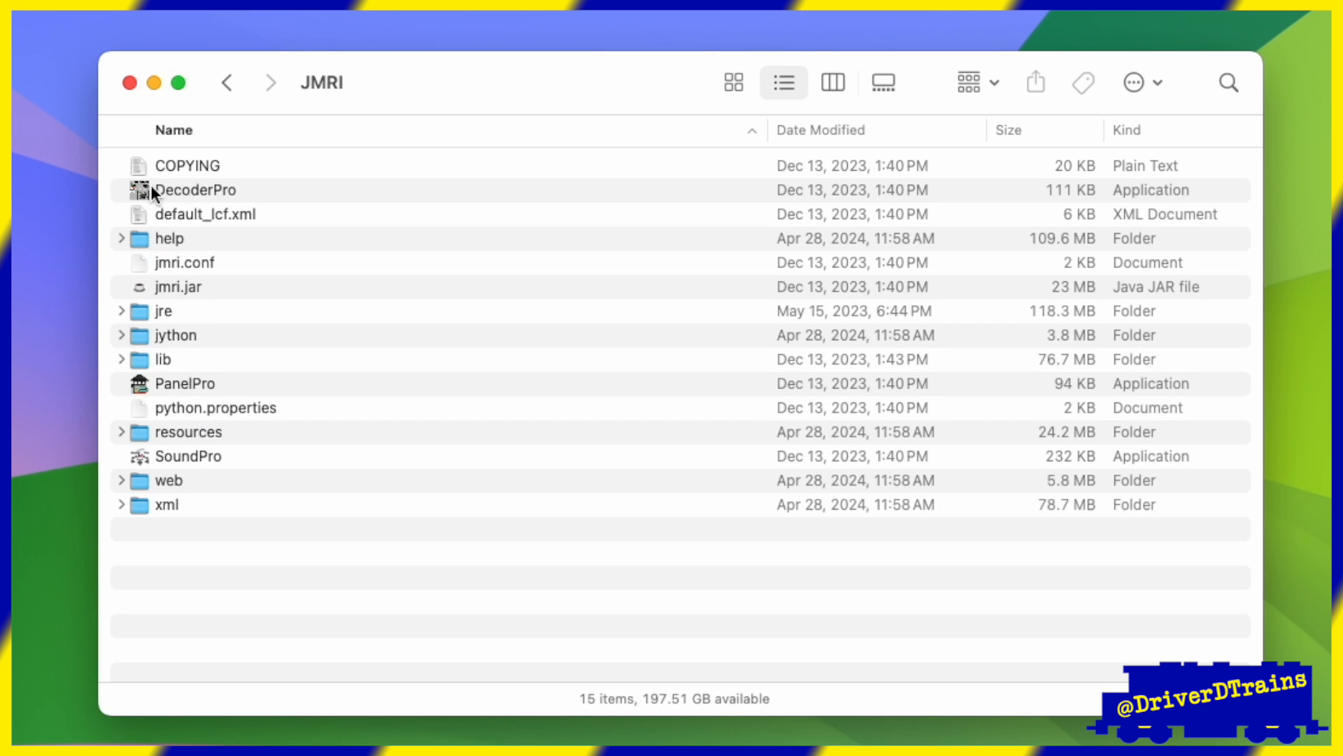
Launch DecoderPro from the JMRI folder and open a throttle for the UP 1390 roster entry.
double_click(150, 186)
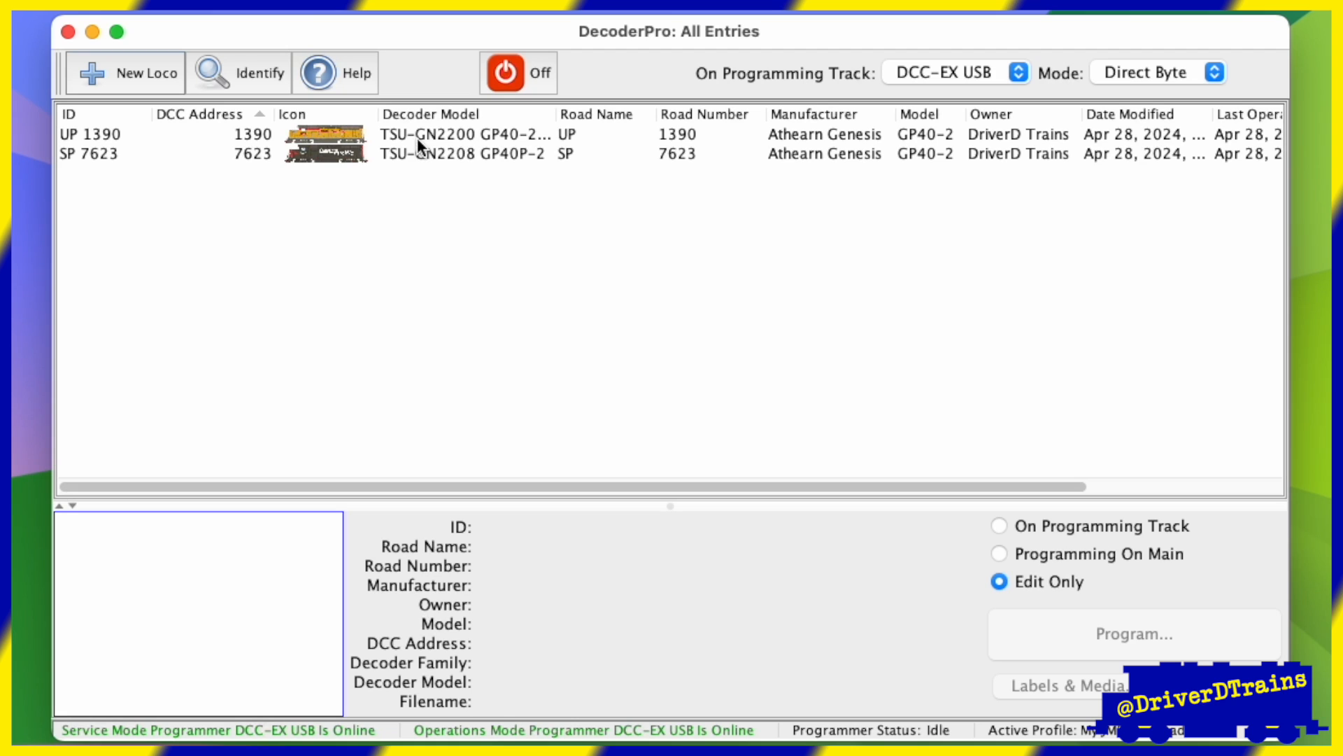
left_click(417, 138)
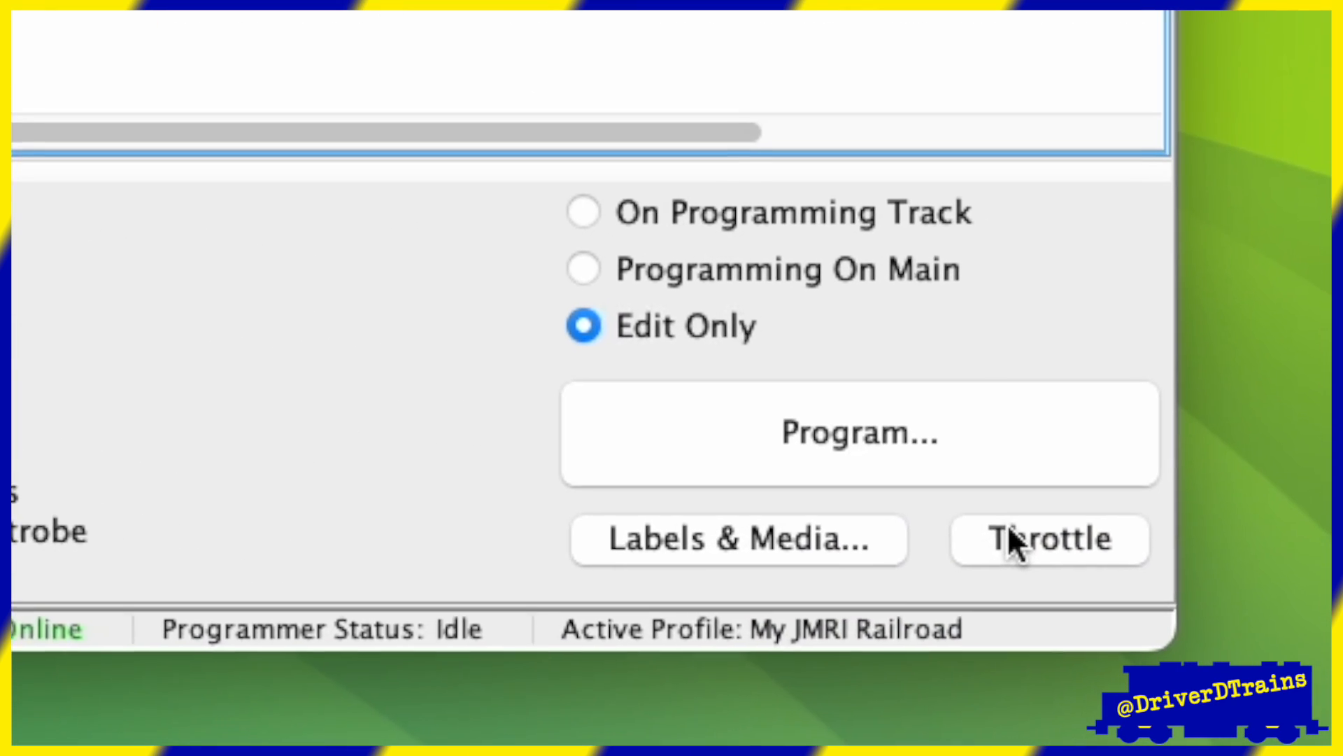
left_click(1009, 531)
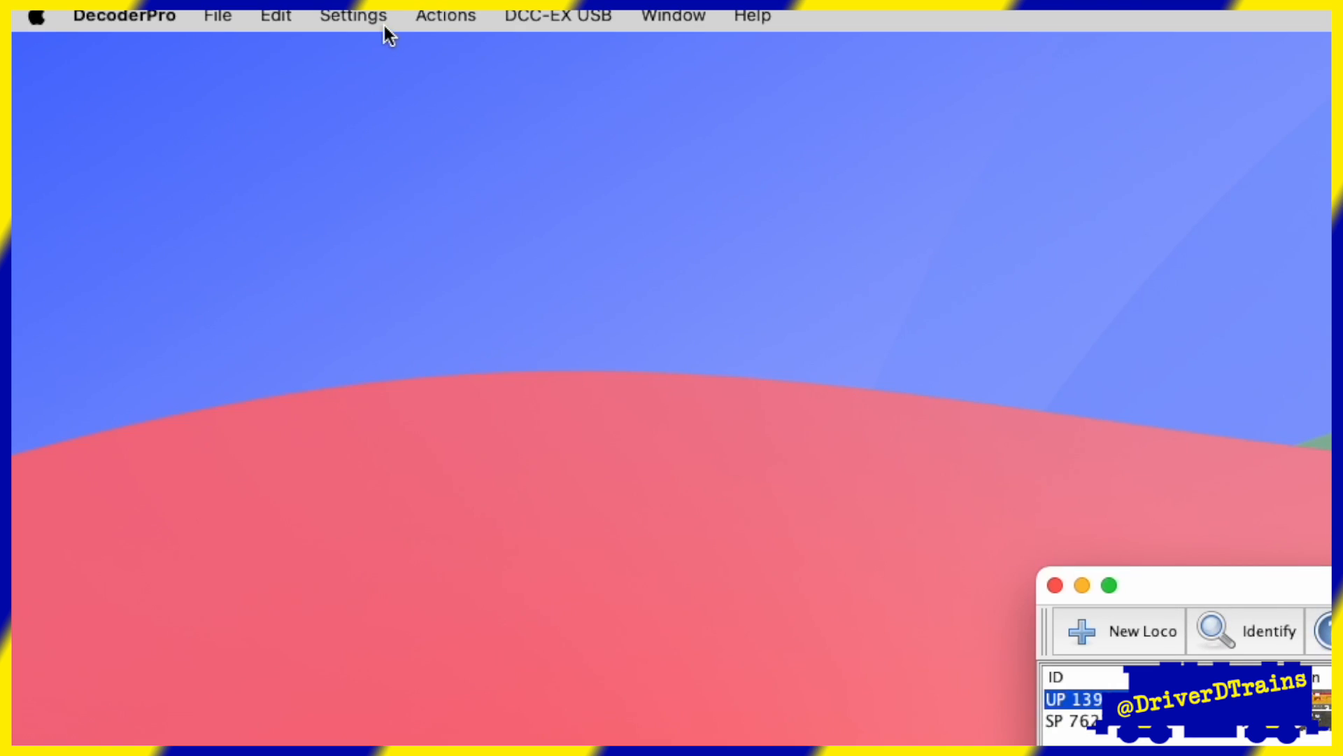
Open a new throttle from the roster window and another from the UP 1390 throttle window.
left_click(463, 15)
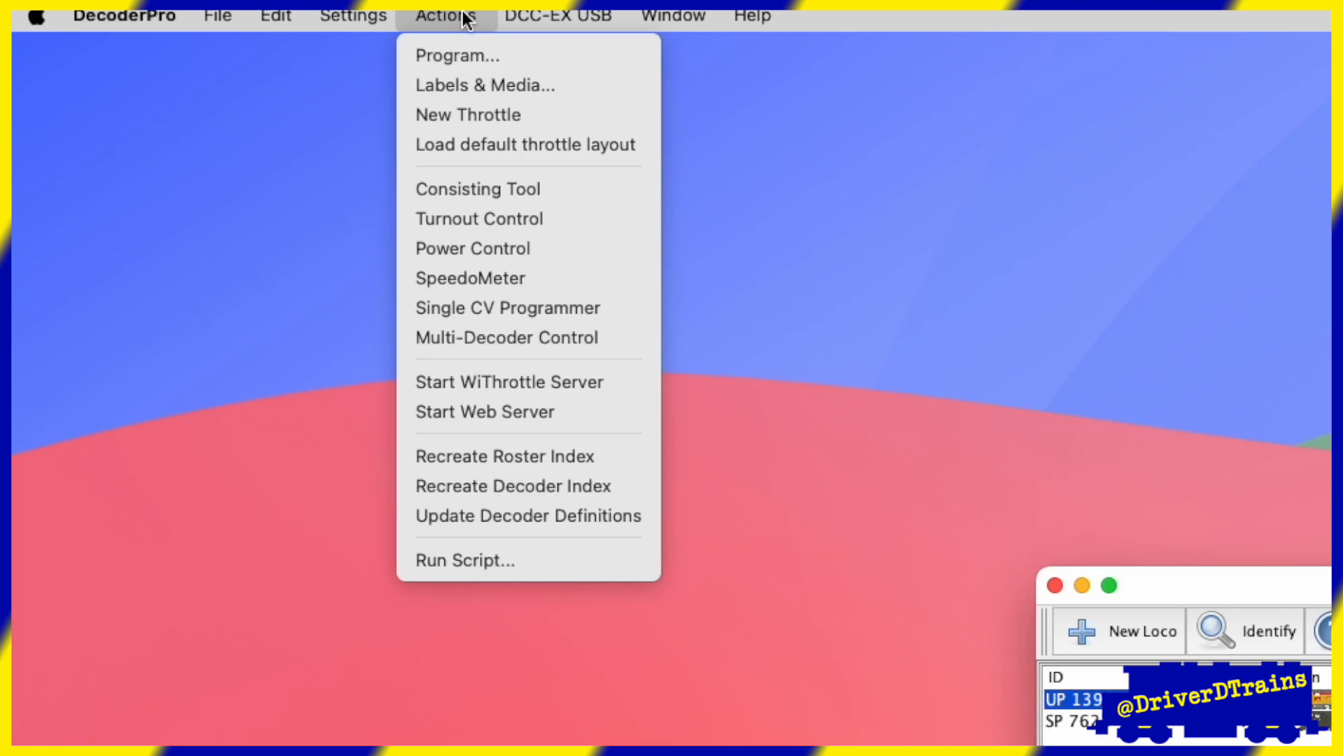
left_click(470, 115)
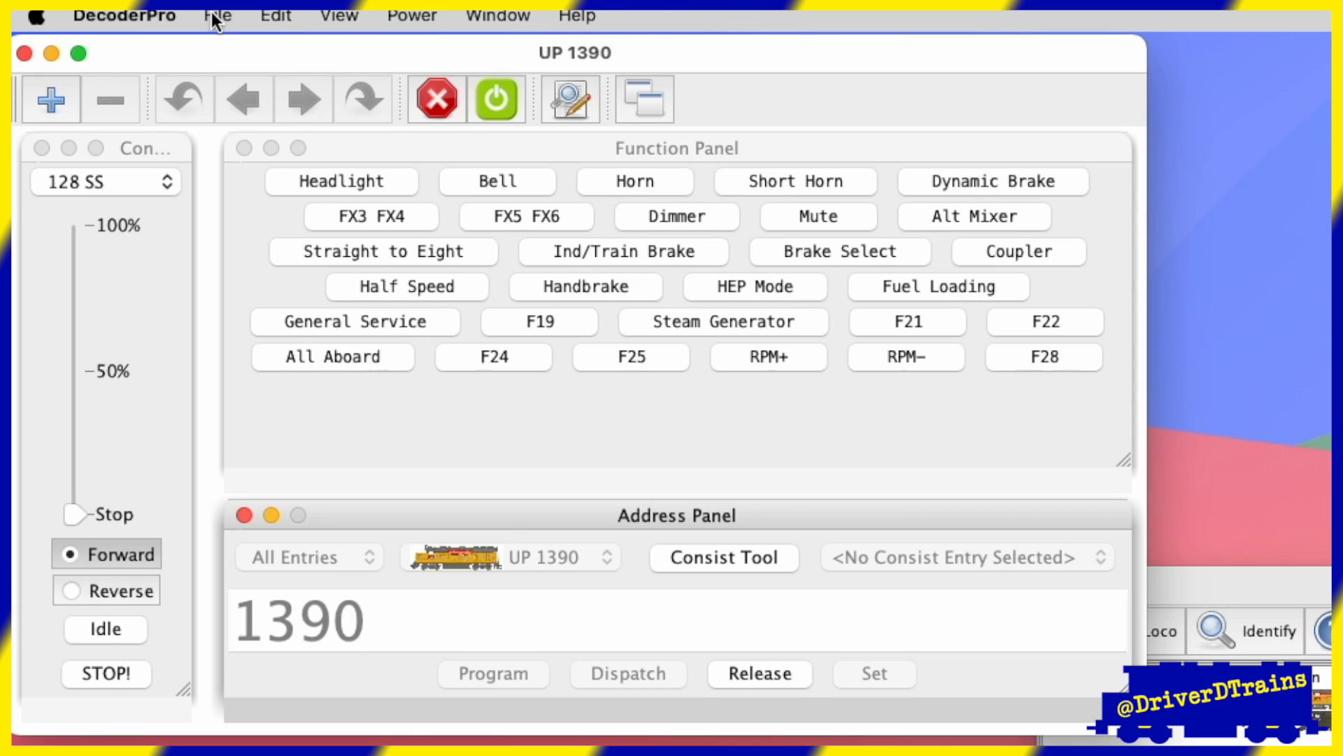
left_click(211, 13)
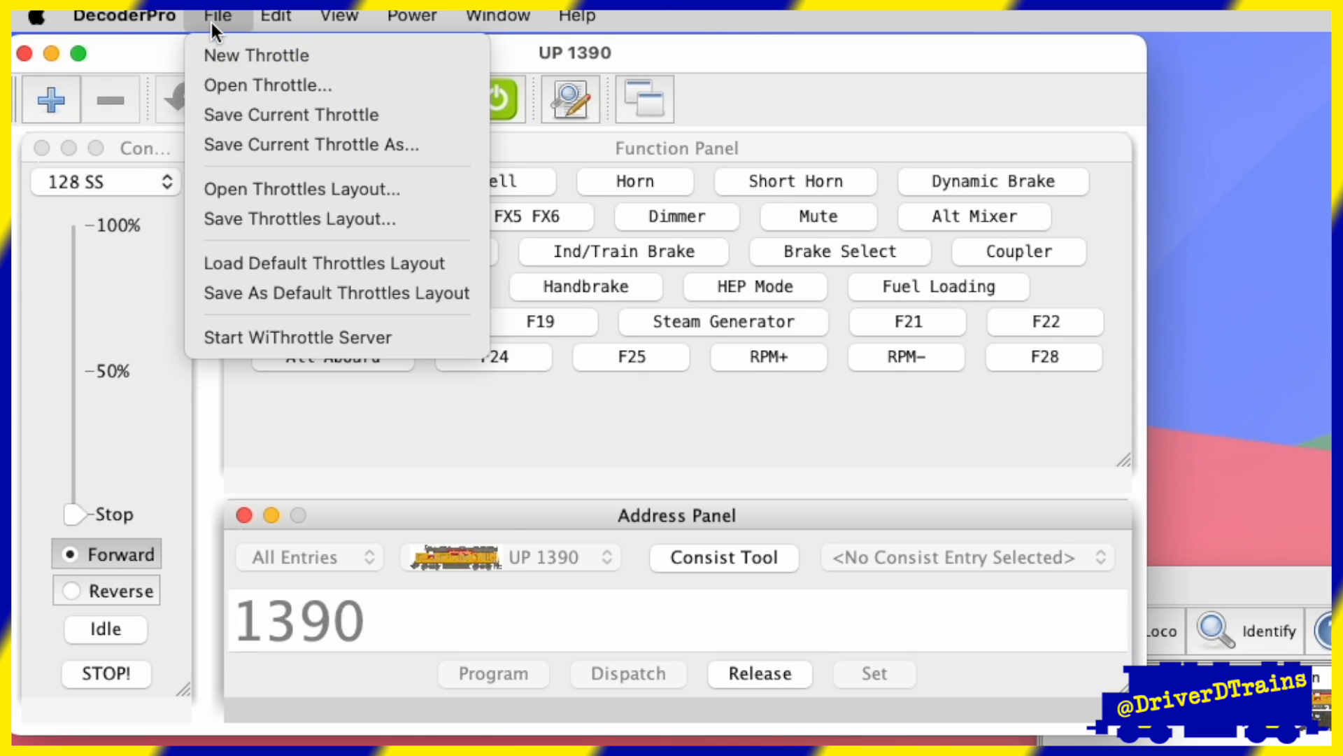
left_click(218, 53)
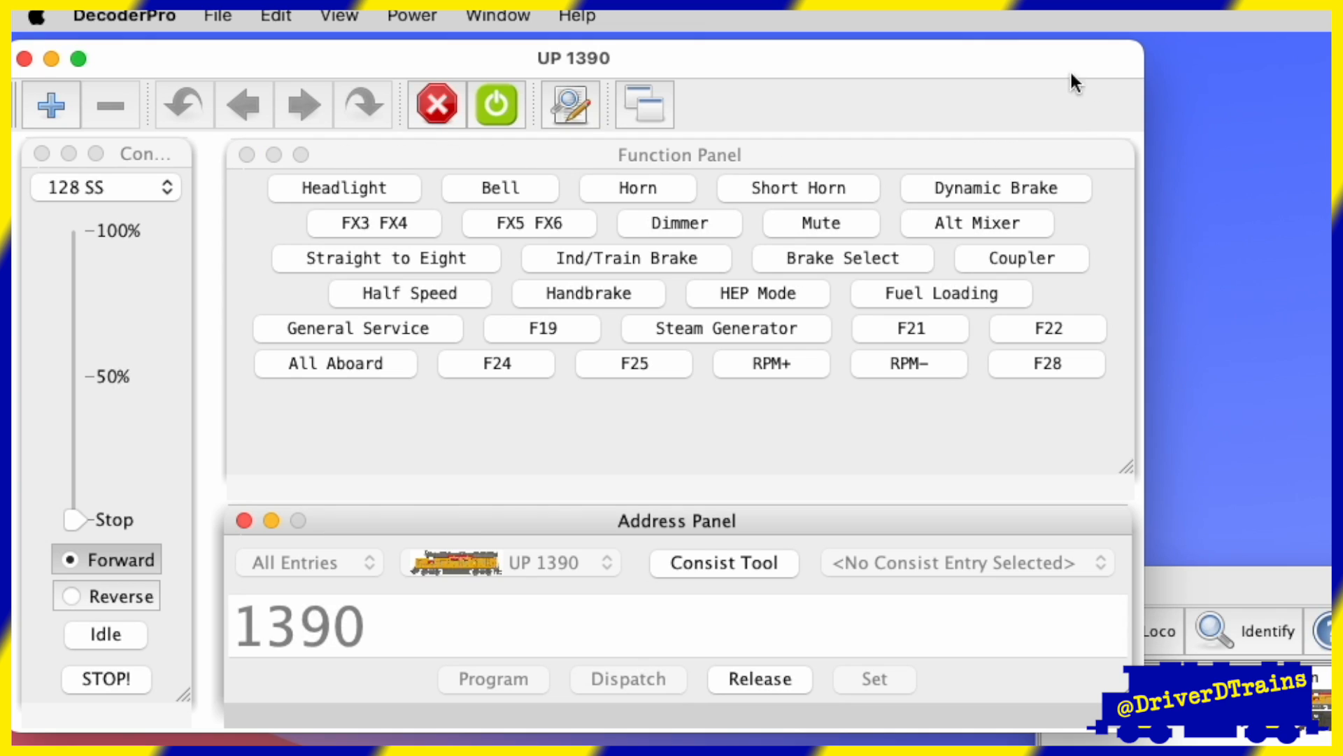
Switch the track power off from the UP 1390 throttle window.
left_click(501, 108)
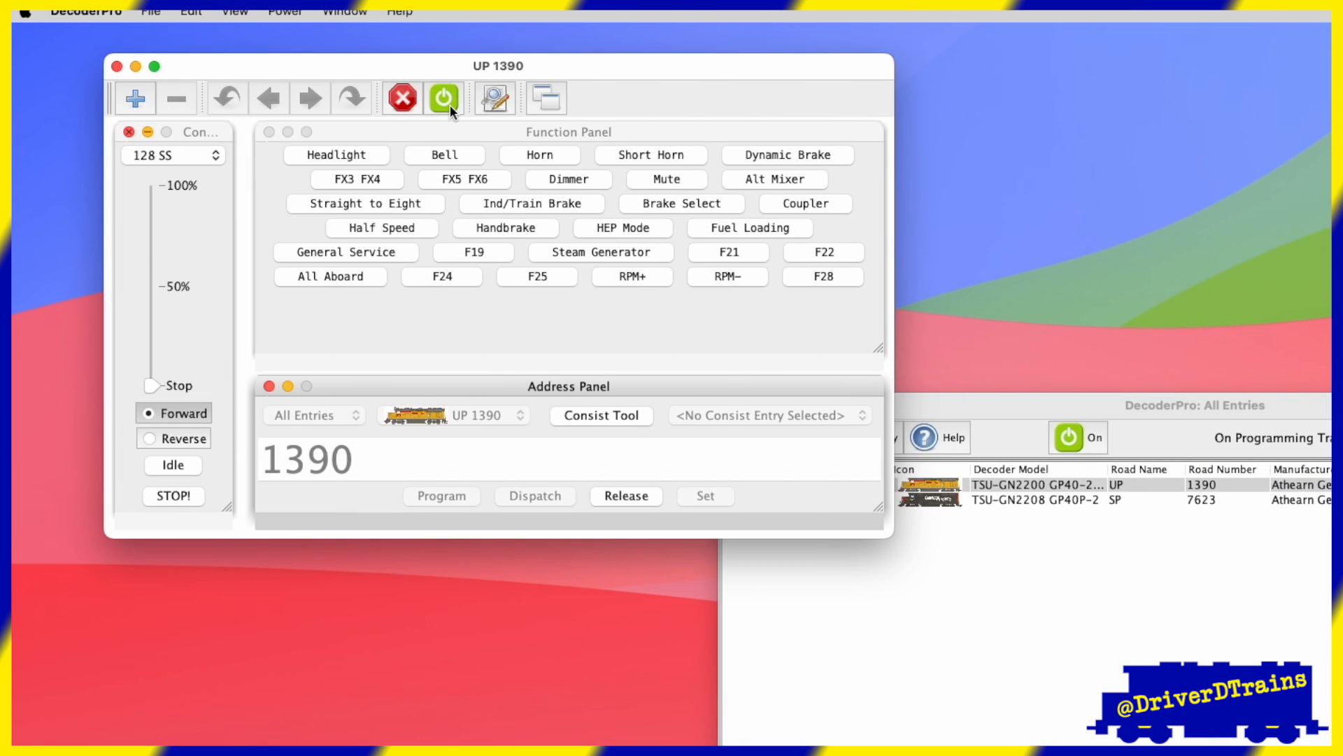
left_click(498, 107)
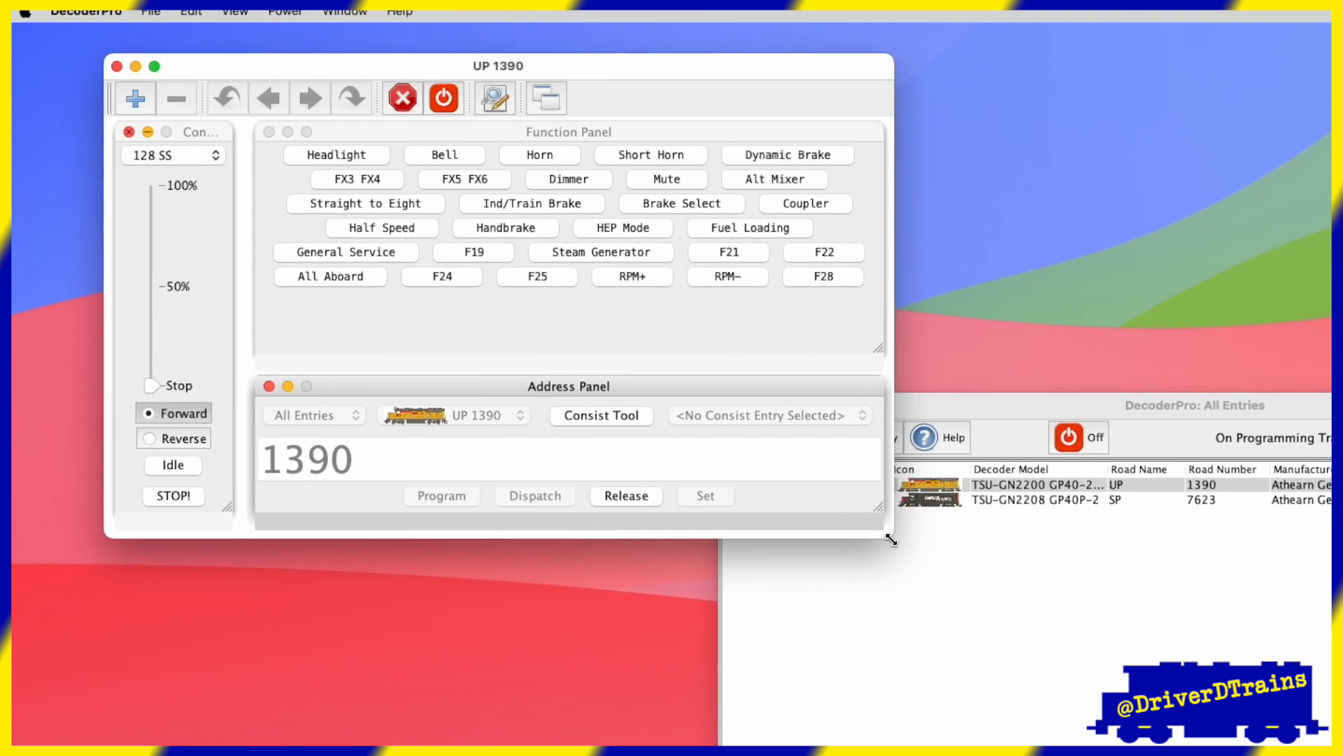
Resize the UP 1390 throttle window wider and taller than its panels, and shrink it again at its lower and side edges.
left_click_drag(866, 532, 936, 564)
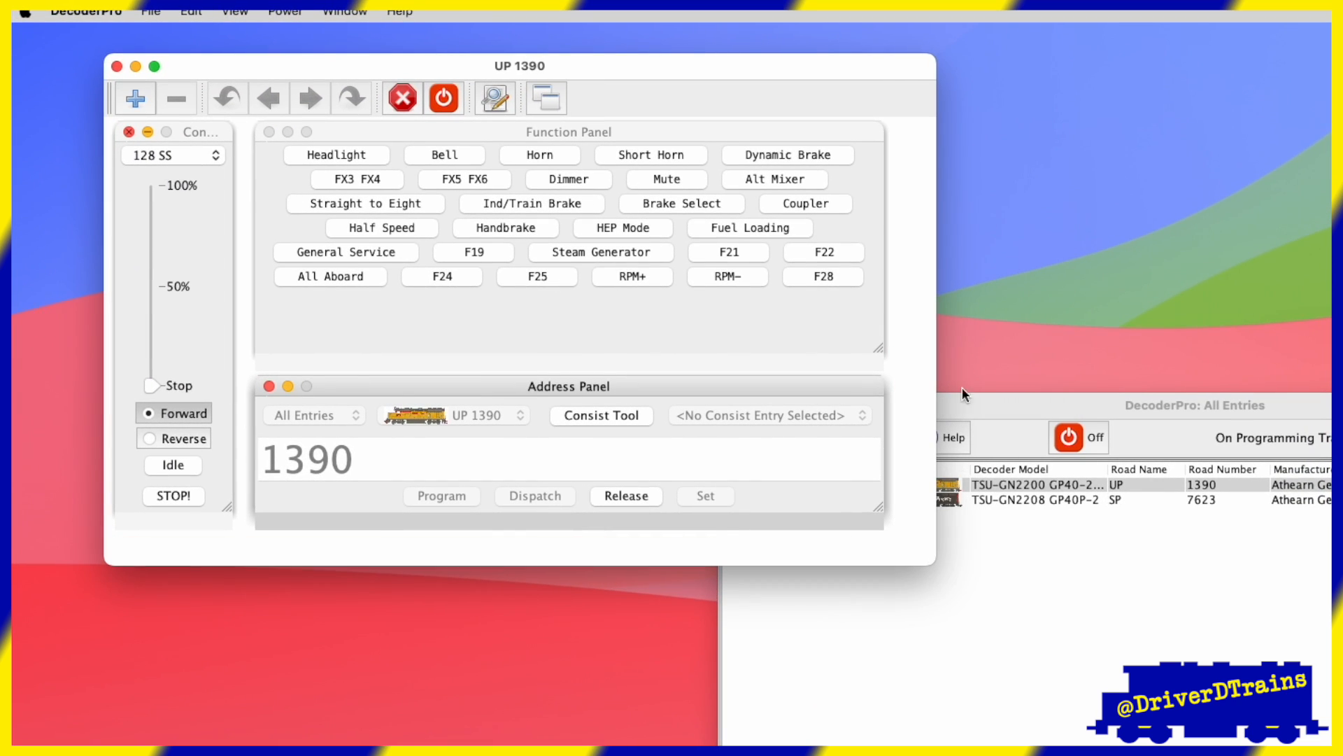
left_click_drag(939, 325, 990, 338)
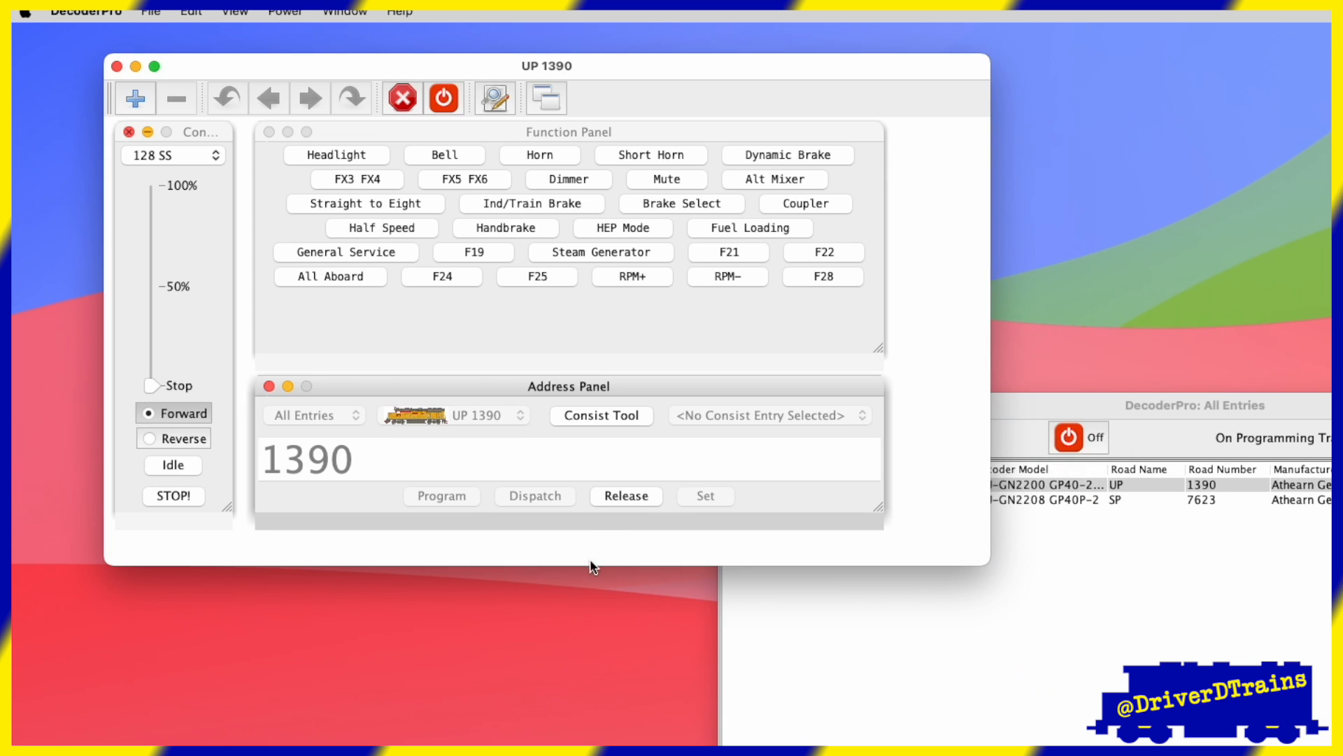
left_click_drag(587, 566, 584, 619)
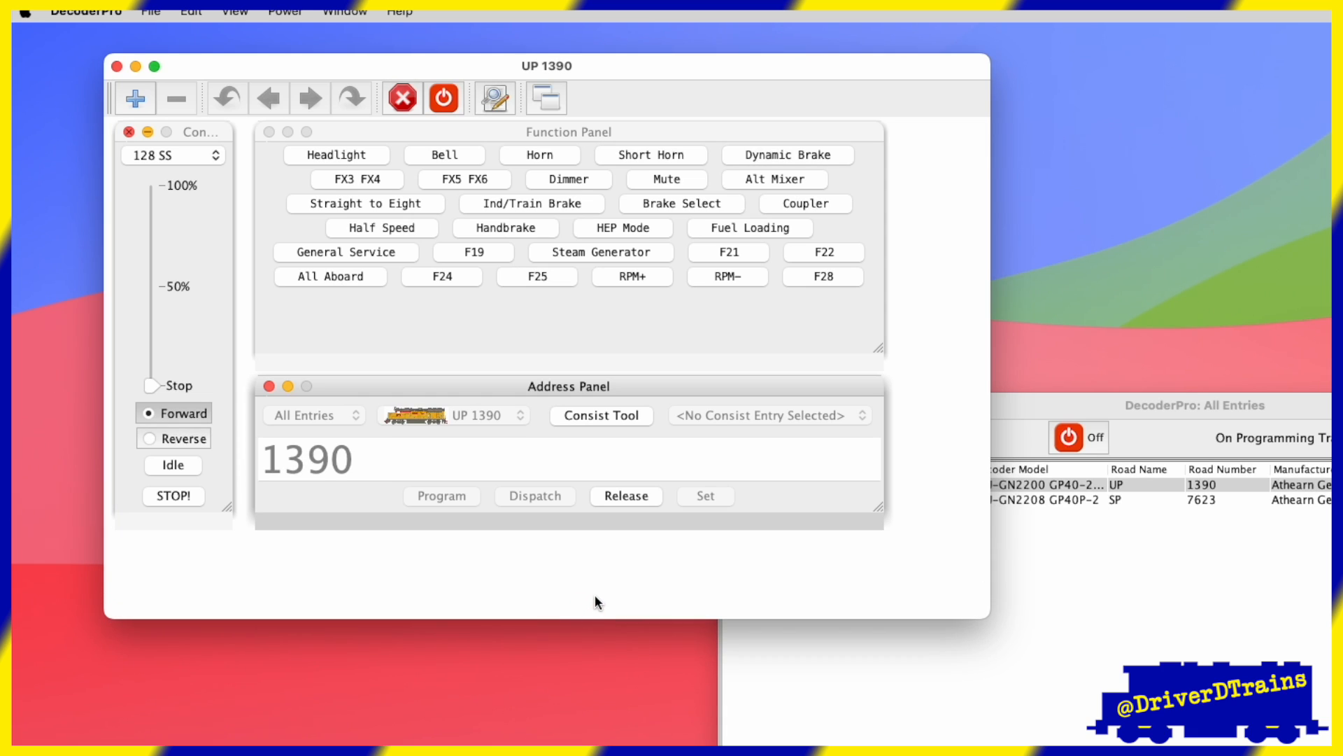
left_click_drag(595, 618, 588, 566)
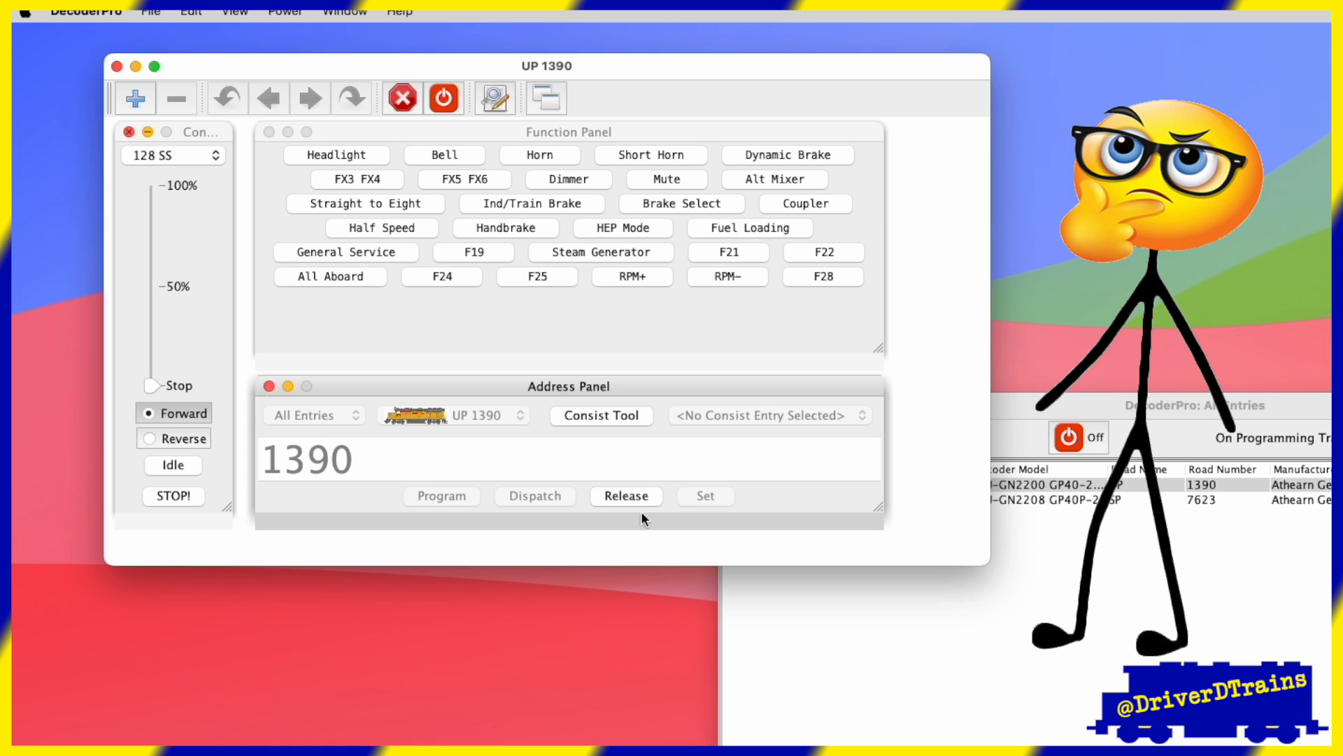
left_click_drag(991, 339, 913, 339)
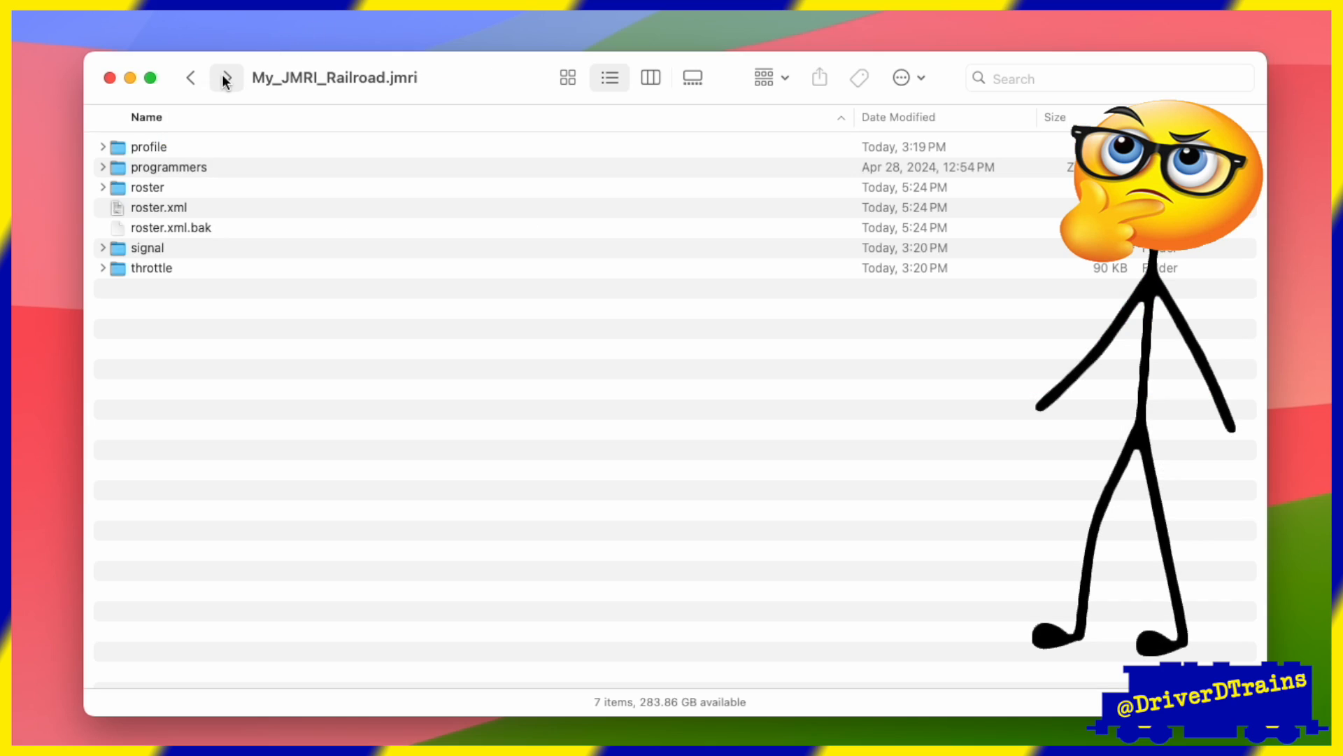
left_click(227, 75)
left_click(227, 77)
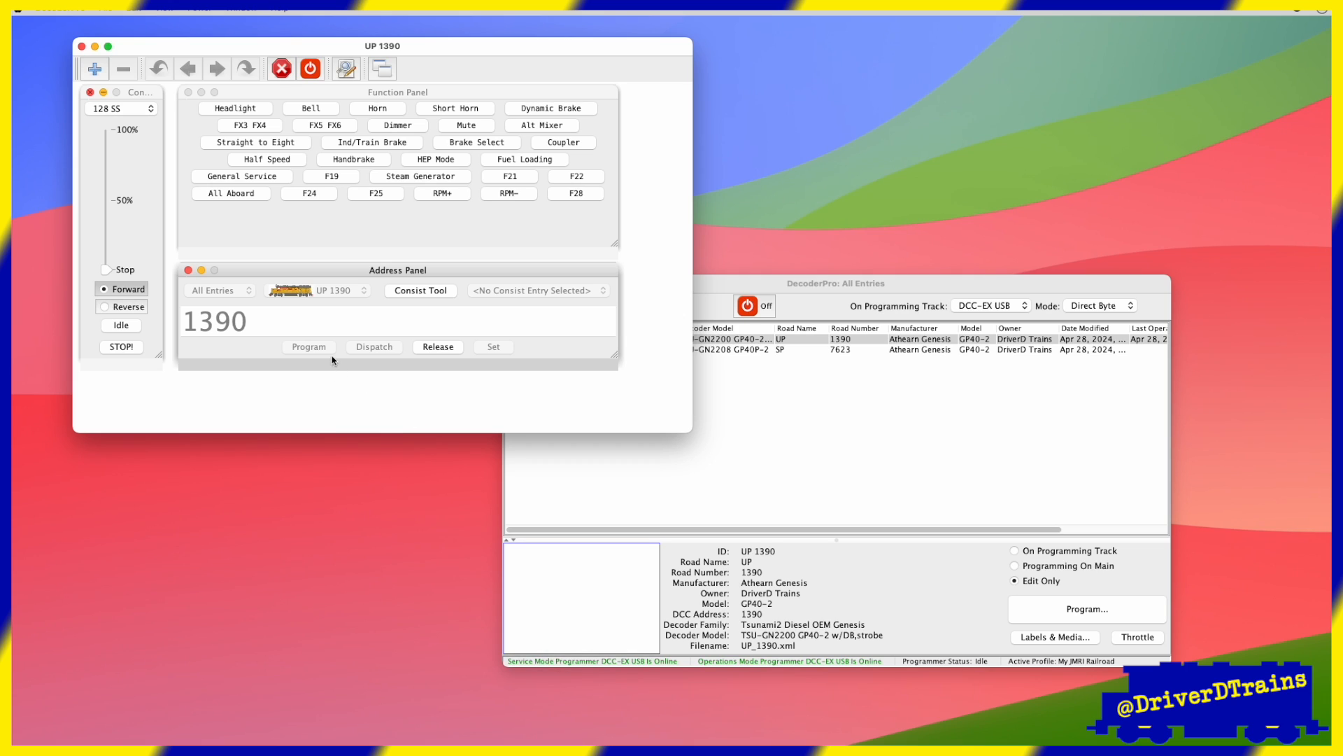
Close the UP 1390 throttle window and reopen a throttle for that locomotive from the roster.
left_click(82, 47)
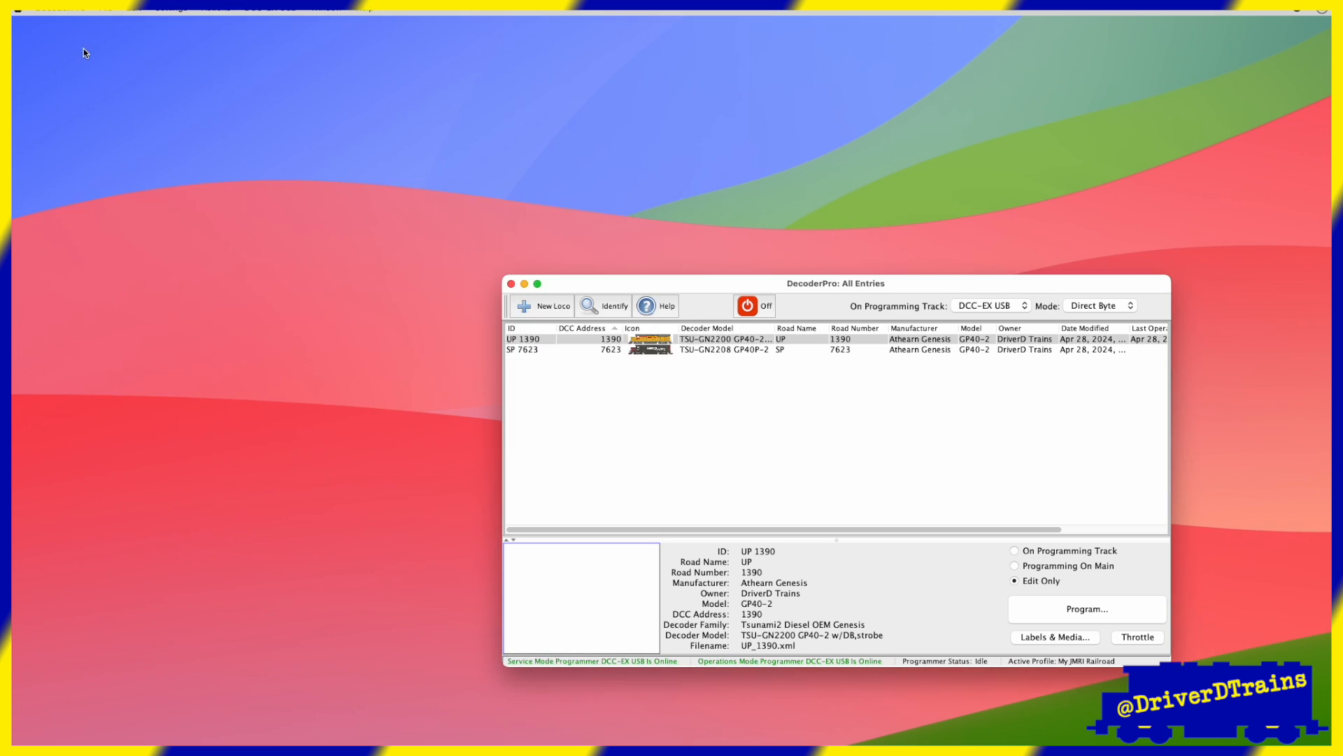
left_click(1129, 638)
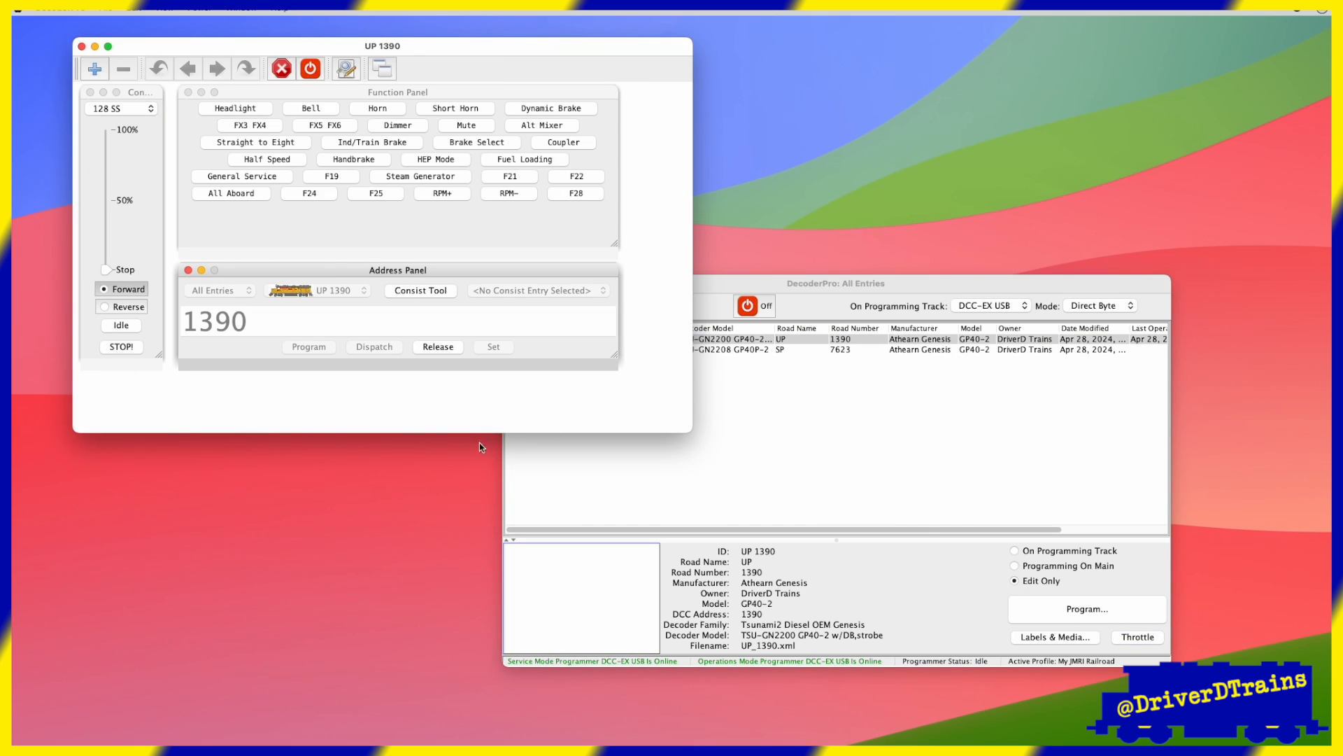
Open a throttle for the SP 7623 roster entry and place its window beside the UP 1390 throttle at a matching height.
left_click(829, 521)
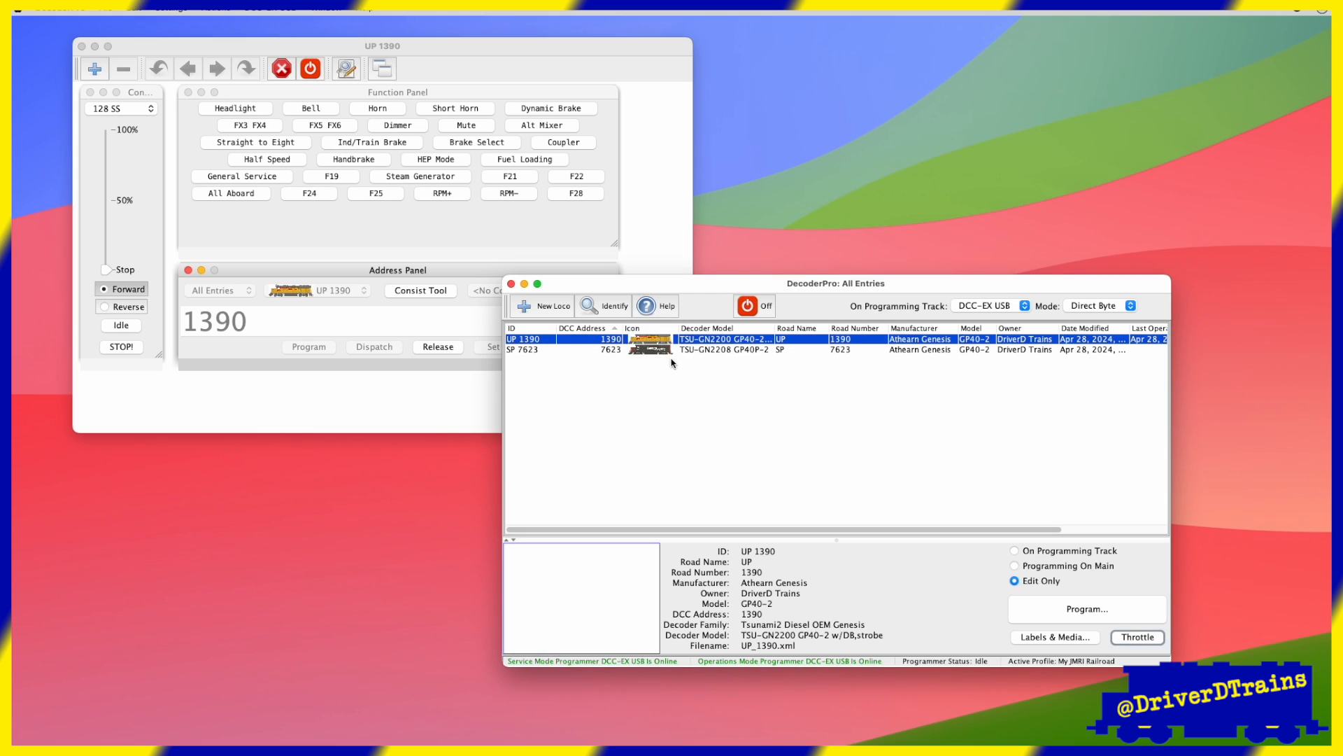
left_click(665, 350)
left_click(1131, 638)
left_click_drag(278, 68, 947, 53)
left_click_drag(1255, 372, 1332, 441)
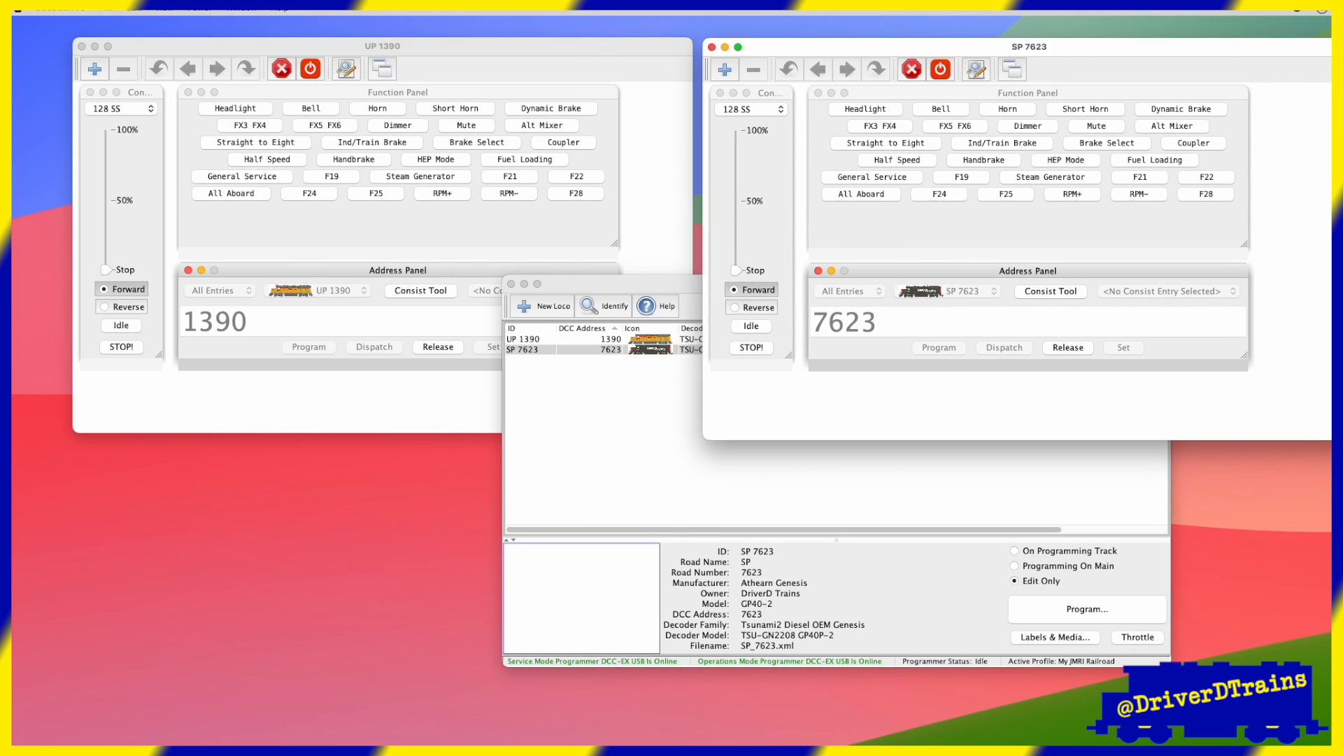
left_click(1272, 131)
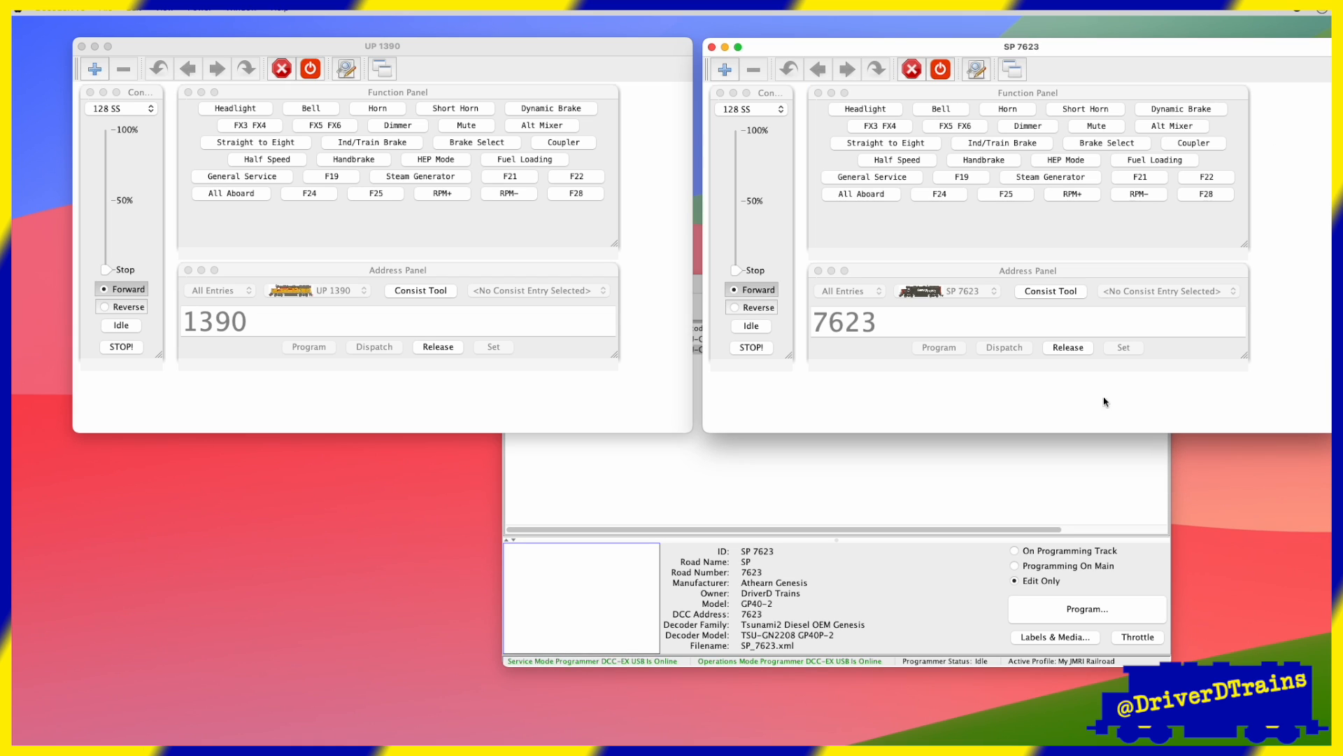
Close the SP 7623 and UP 1390 throttles and reopen both from their roster entries.
left_click(712, 47)
left_click(82, 46)
left_click(718, 341)
left_click(1123, 637)
left_click(736, 349)
left_click(1141, 638)
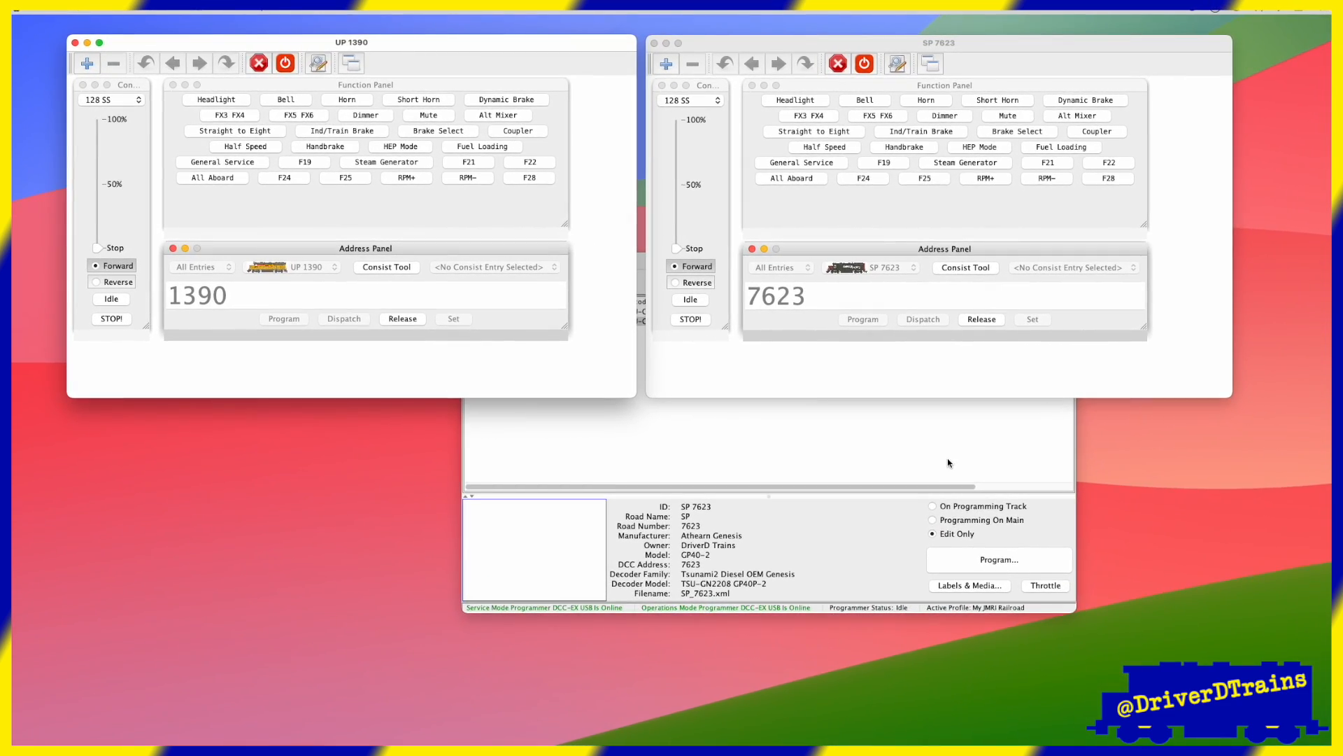
Narrow the SP 7623 throttle window, and place a new, narrowed blank throttle below the UP 1390 throttle.
left_click_drag(1232, 396, 1002, 391)
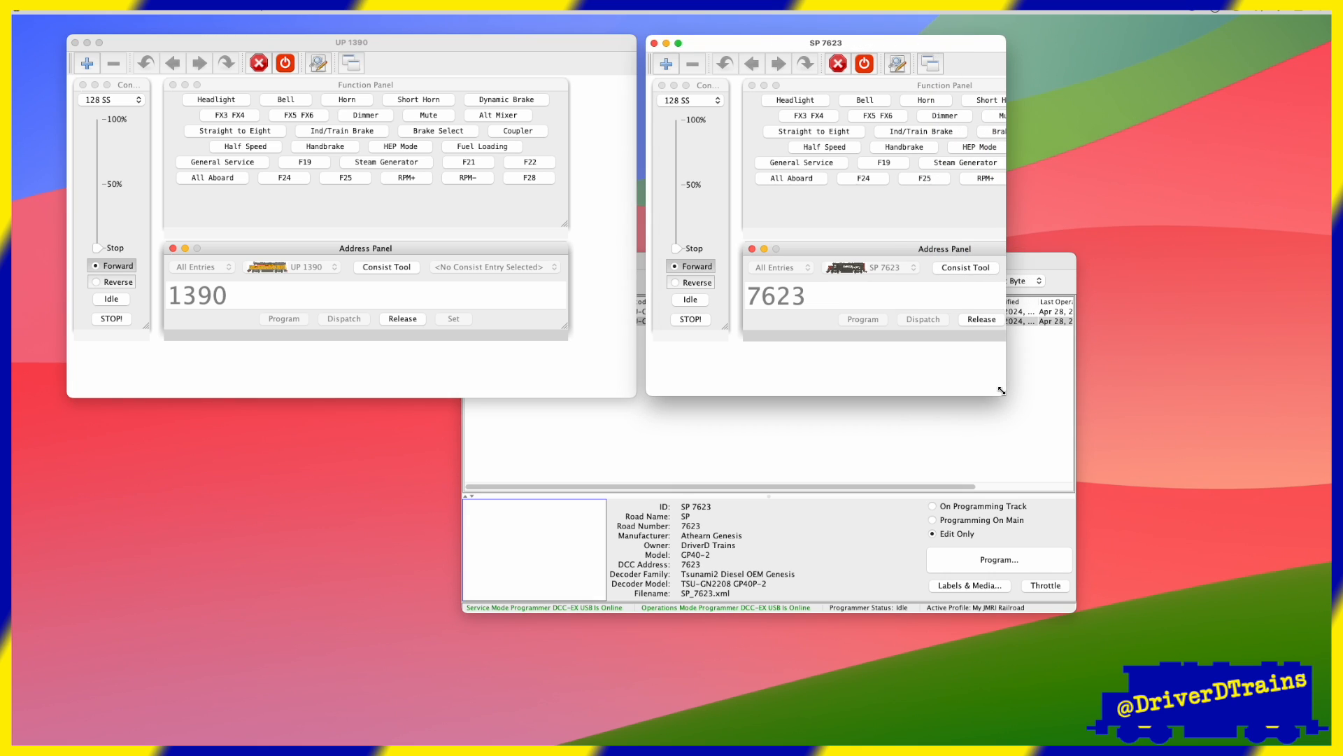
left_click(94, 9)
left_click(123, 23)
left_click_drag(353, 23, 651, 477)
left_click_drag(817, 588, 649, 587)
left_click_drag(454, 479, 440, 415)
Create another blank throttle and place it below the SP 7623 throttle, beside the first blank one.
left_click(96, 10)
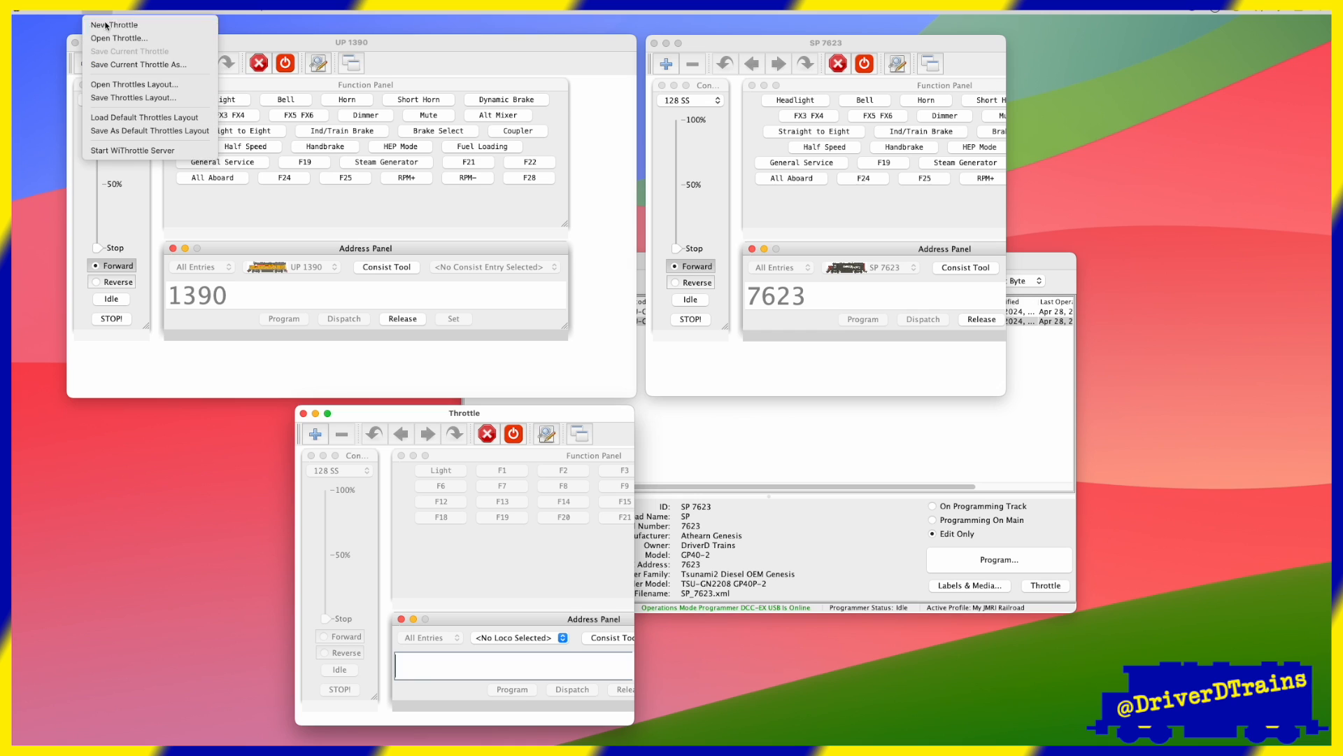
left_click(104, 26)
left_click_drag(312, 21, 961, 420)
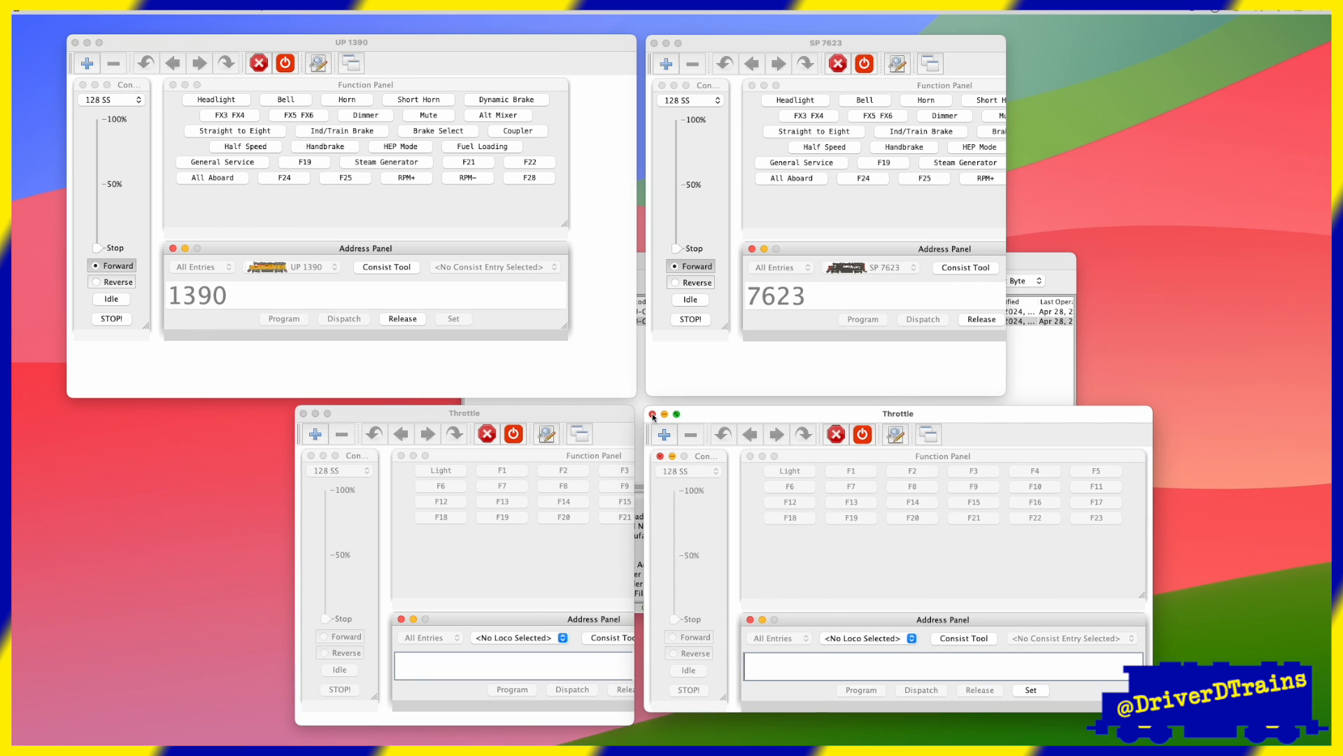
Close both blank throttles and the SP 7623 and UP 1390 throttle windows.
left_click(652, 415)
left_click(303, 413)
left_click(655, 43)
left_click(76, 43)
Open four new blank throttles, minimizing the DecoderPro roster window after the first one.
left_click(190, 10)
left_click(204, 50)
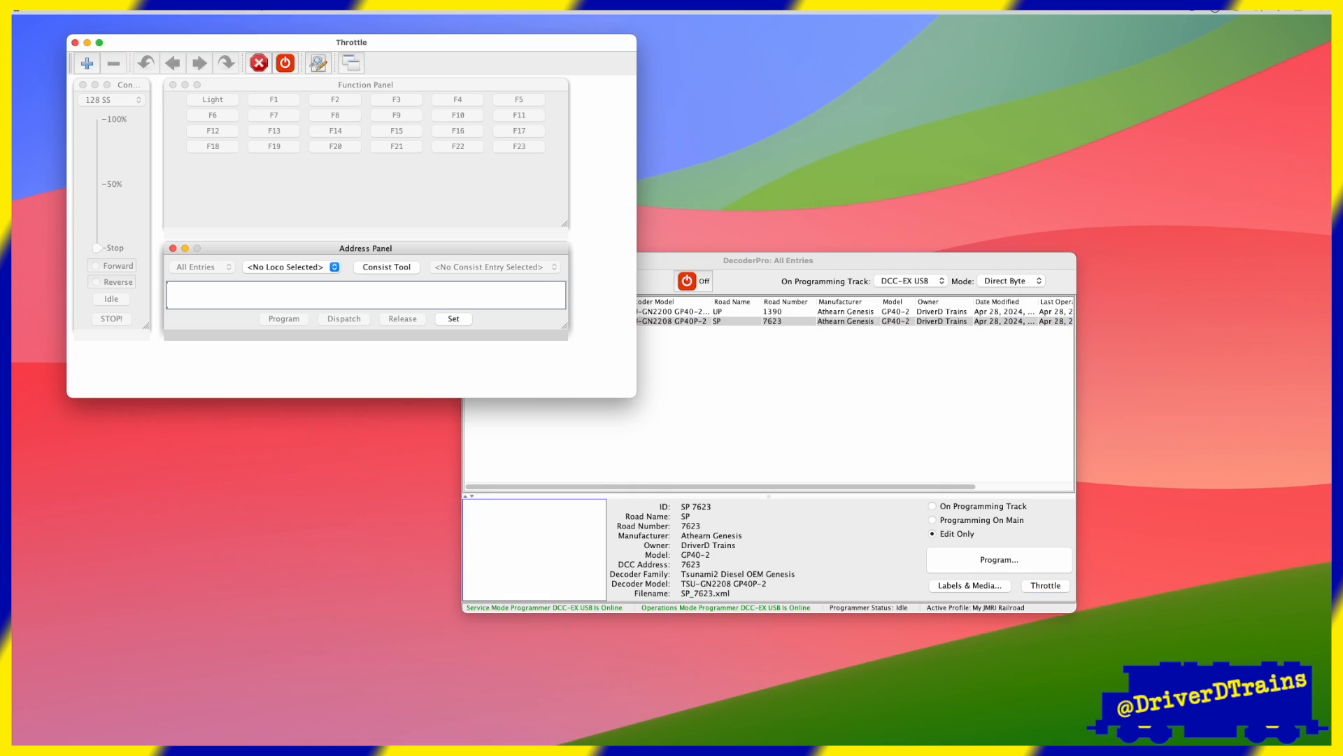
left_click(672, 261)
left_click(483, 261)
left_click(105, 9)
left_click(112, 25)
left_click(105, 10)
left_click(112, 25)
left_click(105, 9)
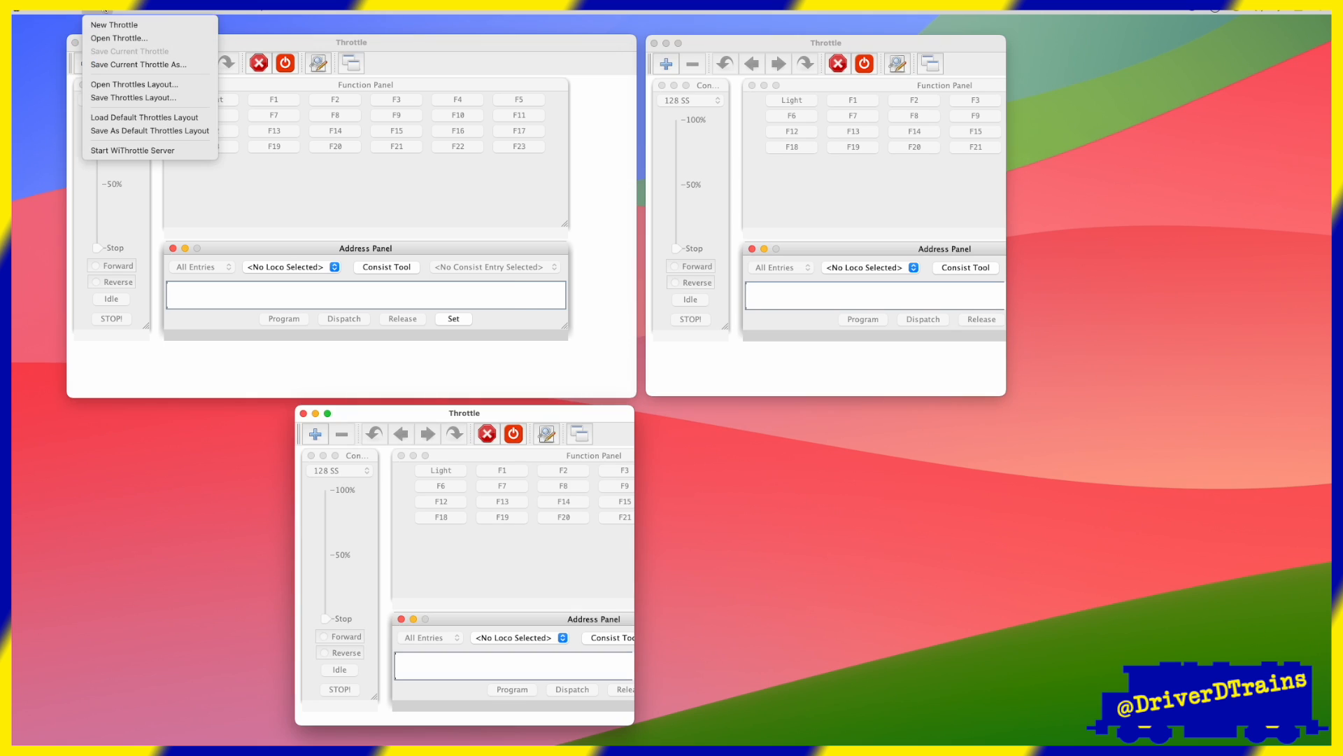
left_click(112, 25)
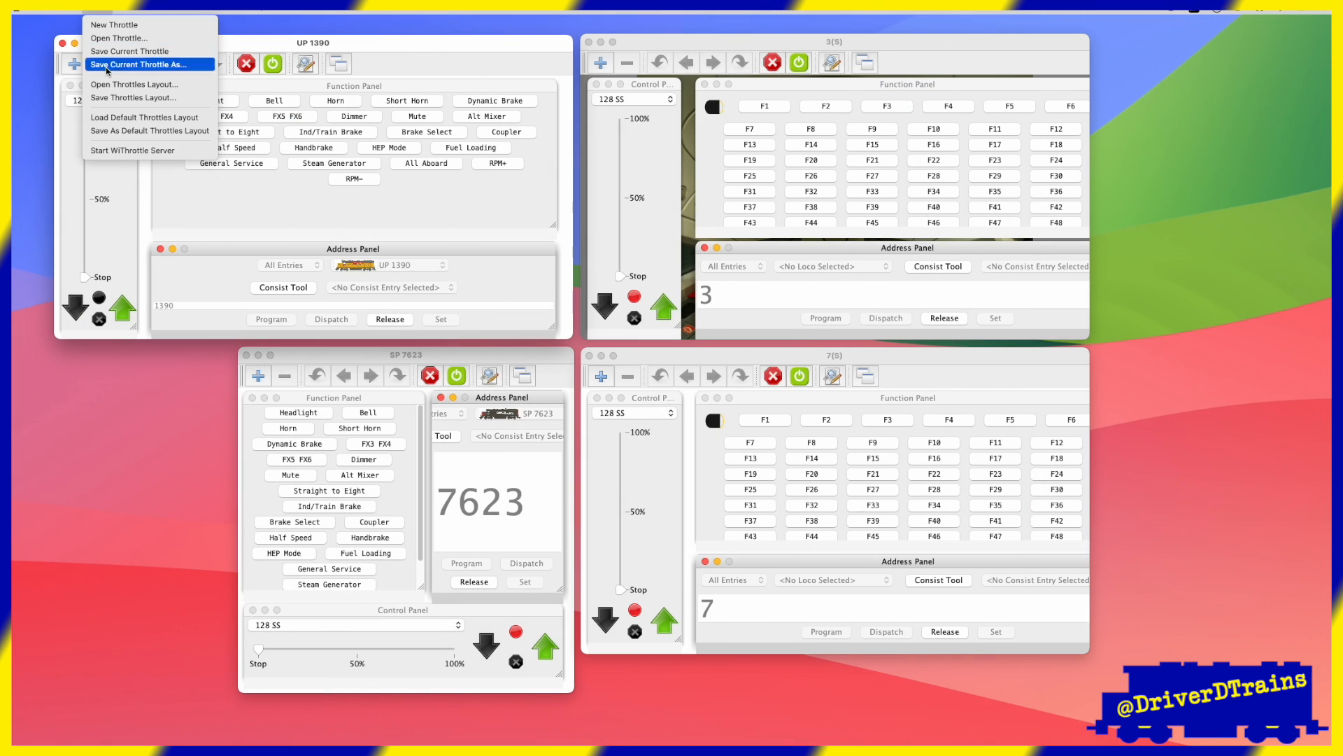
Save the four-window throttle arrangement in the throttle folder as an XML file named "4 Window Lay".
left_click(140, 63)
type("4 Win")
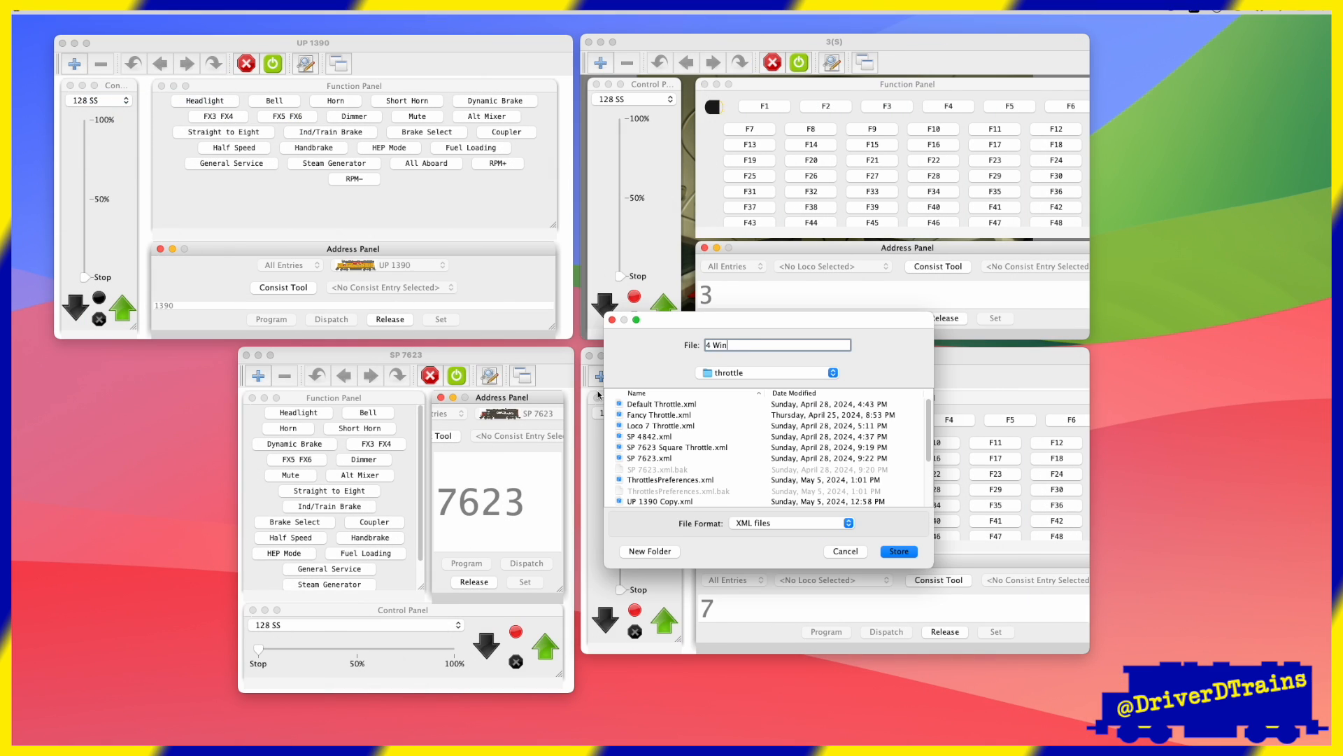
type("dow Lay")
key("Return")
Close the four open throttle windows: address 7, SP 7623, address 3 and UP 1390.
left_click(589, 356)
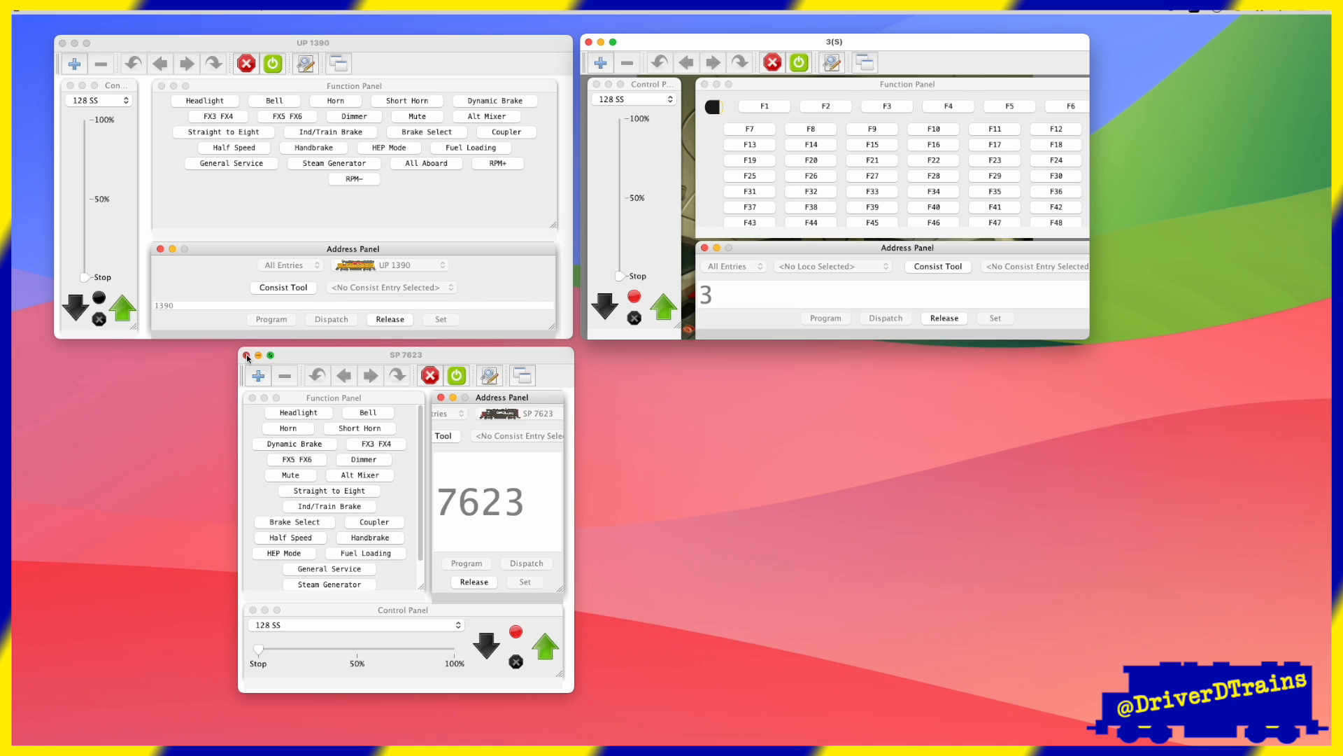
left_click(246, 356)
left_click(588, 42)
left_click(63, 44)
Load the saved four-window throttle layout from its XML file in the throttle folder.
key("super+t")
left_click(89, 11)
left_click(151, 86)
left_click(689, 372)
left_click(899, 552)
left_click(830, 466)
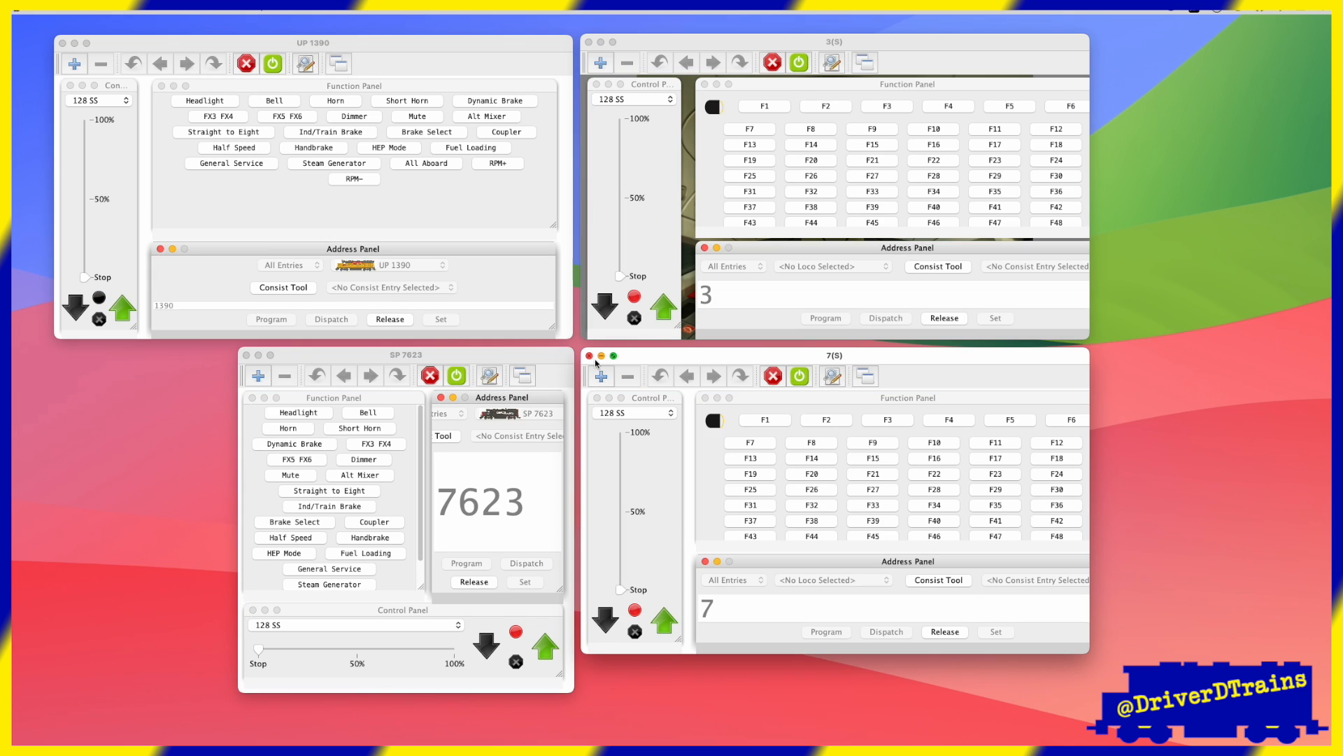
Close all four throttle windows restored from the saved layout.
left_click(590, 356)
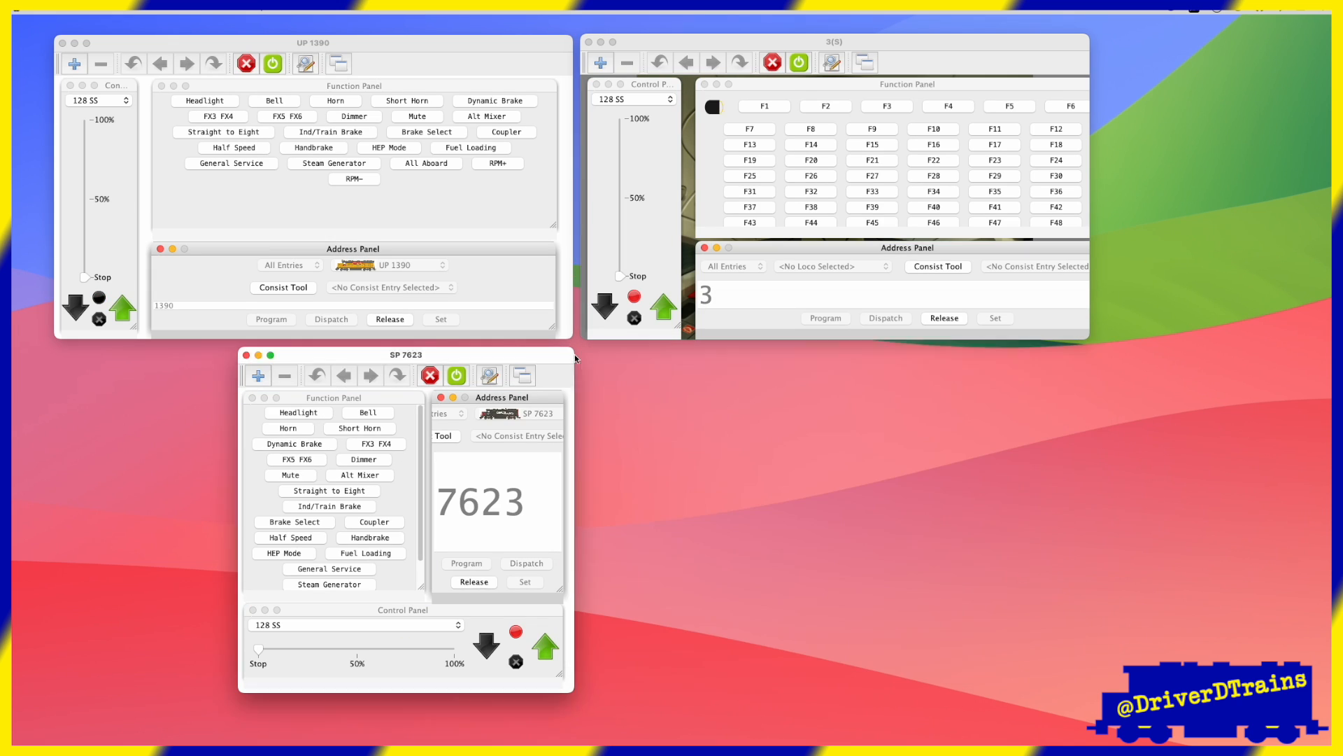
left_click(246, 356)
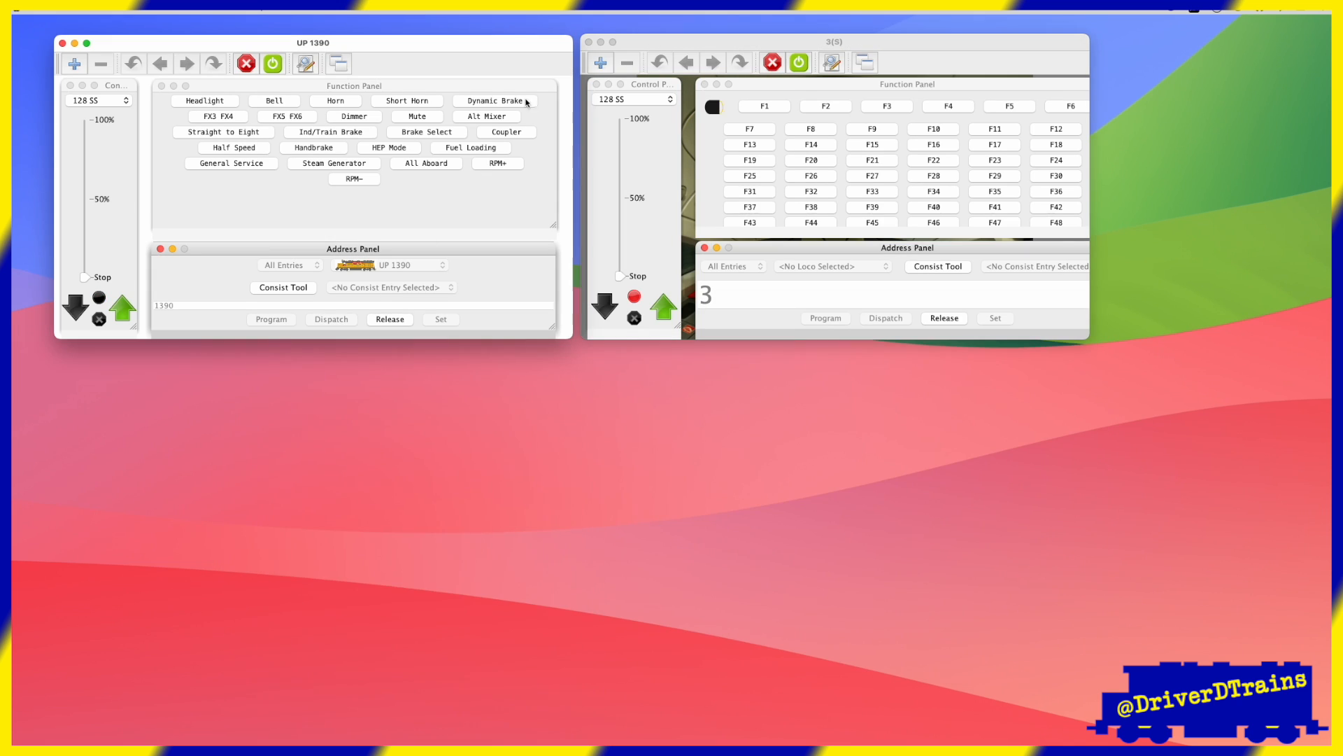
left_click(589, 42)
left_click(62, 43)
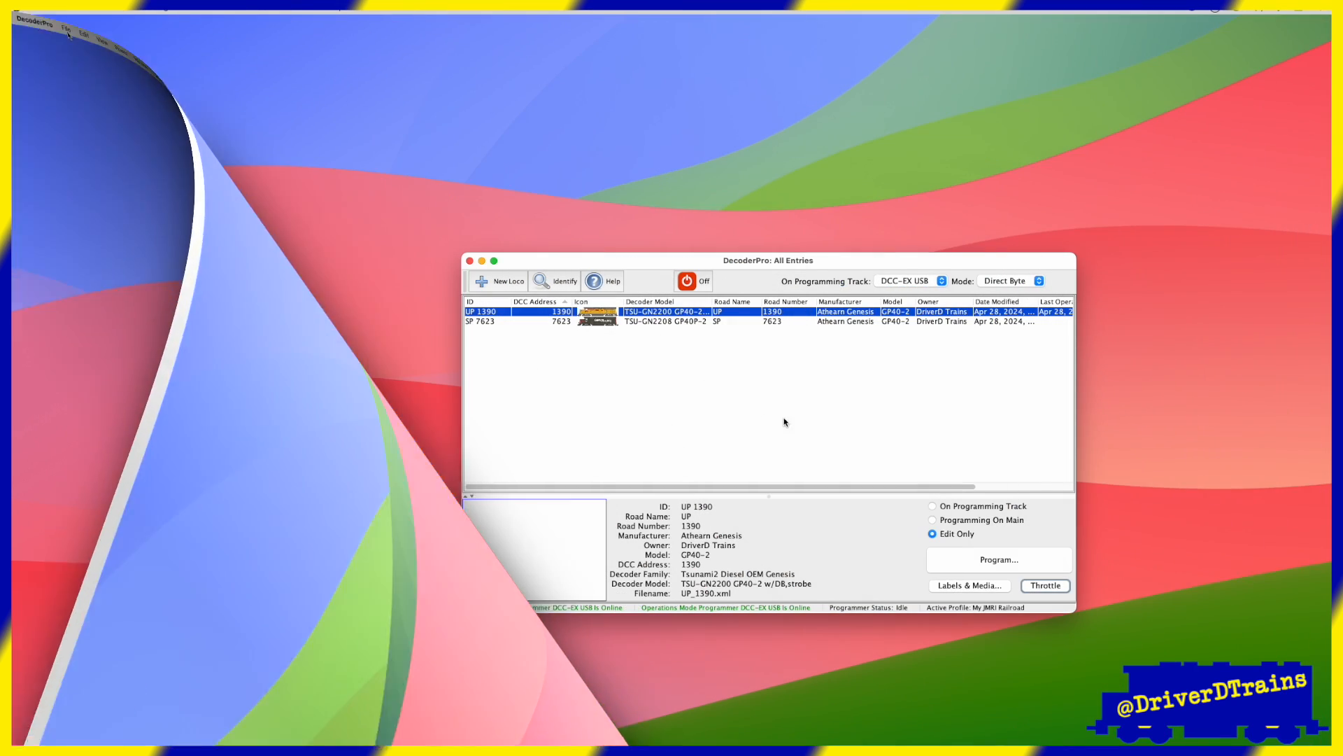
Open a throttle for the UP 1390 roster entry and enlarge its window.
left_click(1037, 589)
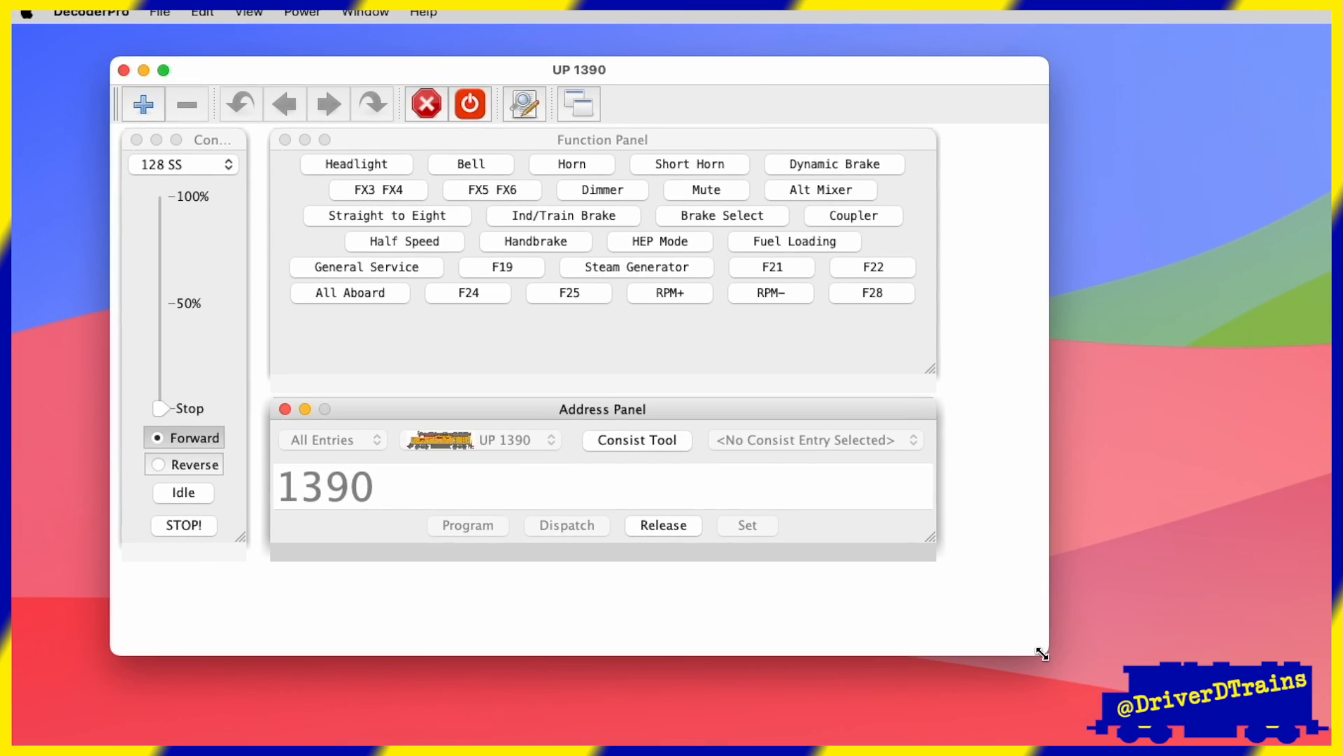
left_click_drag(1042, 653, 1081, 675)
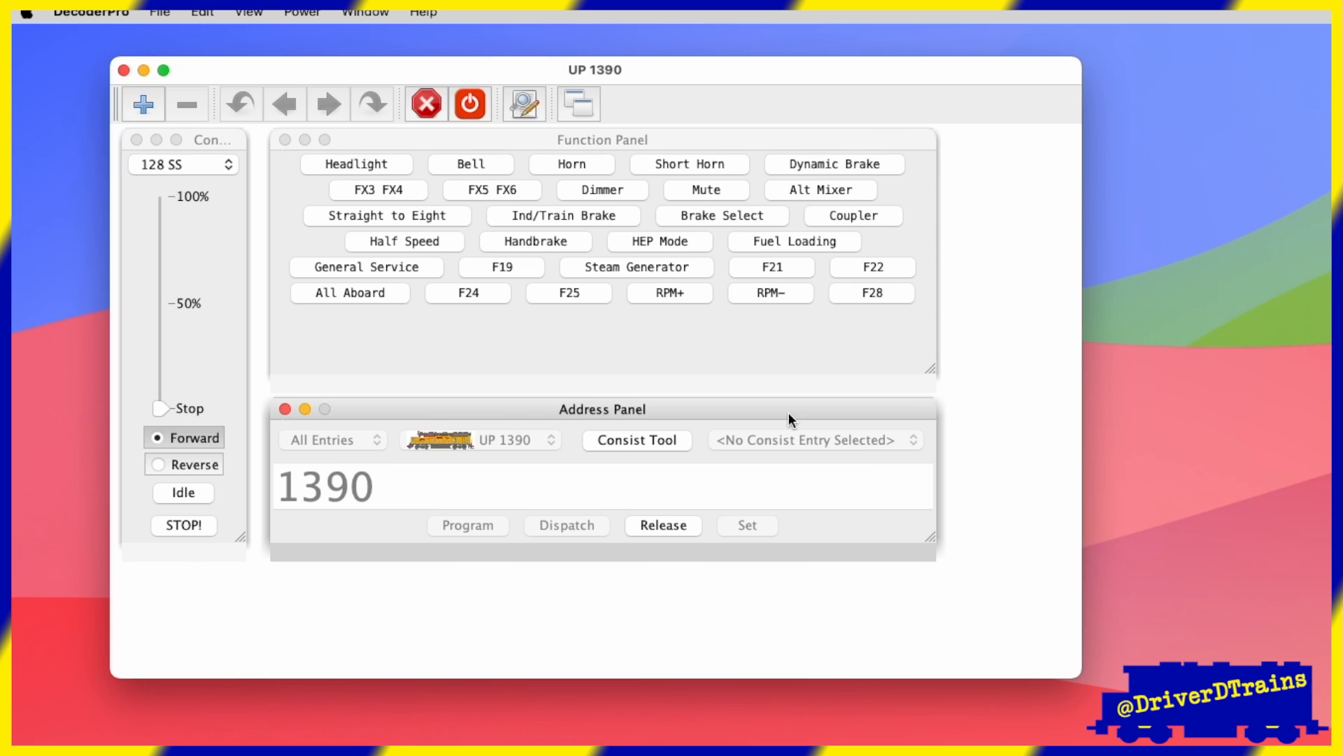
Spread out the Address, Function and Control panels and stretch the Control Panel to nearly the throttle window's full height.
left_click_drag(788, 418, 836, 452)
left_click_drag(762, 143, 858, 155)
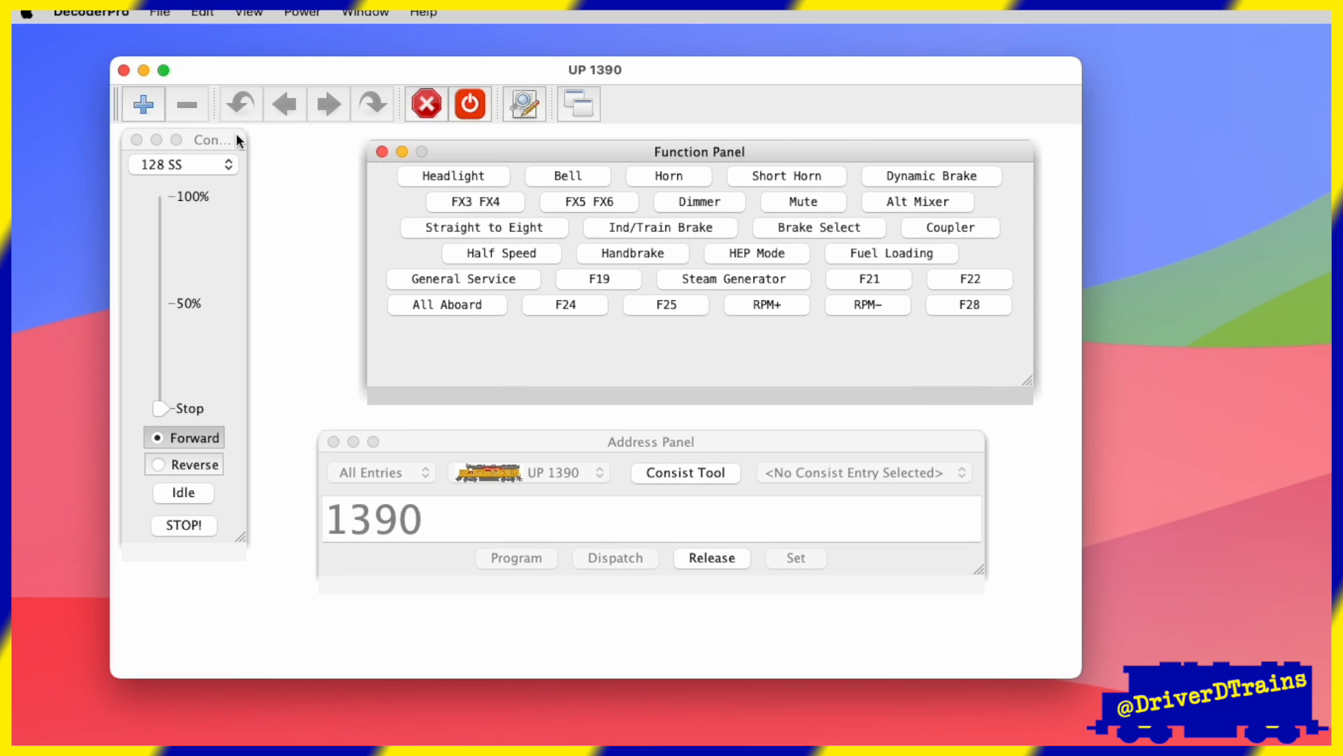
left_click_drag(238, 140, 257, 151)
left_click_drag(266, 562, 270, 642)
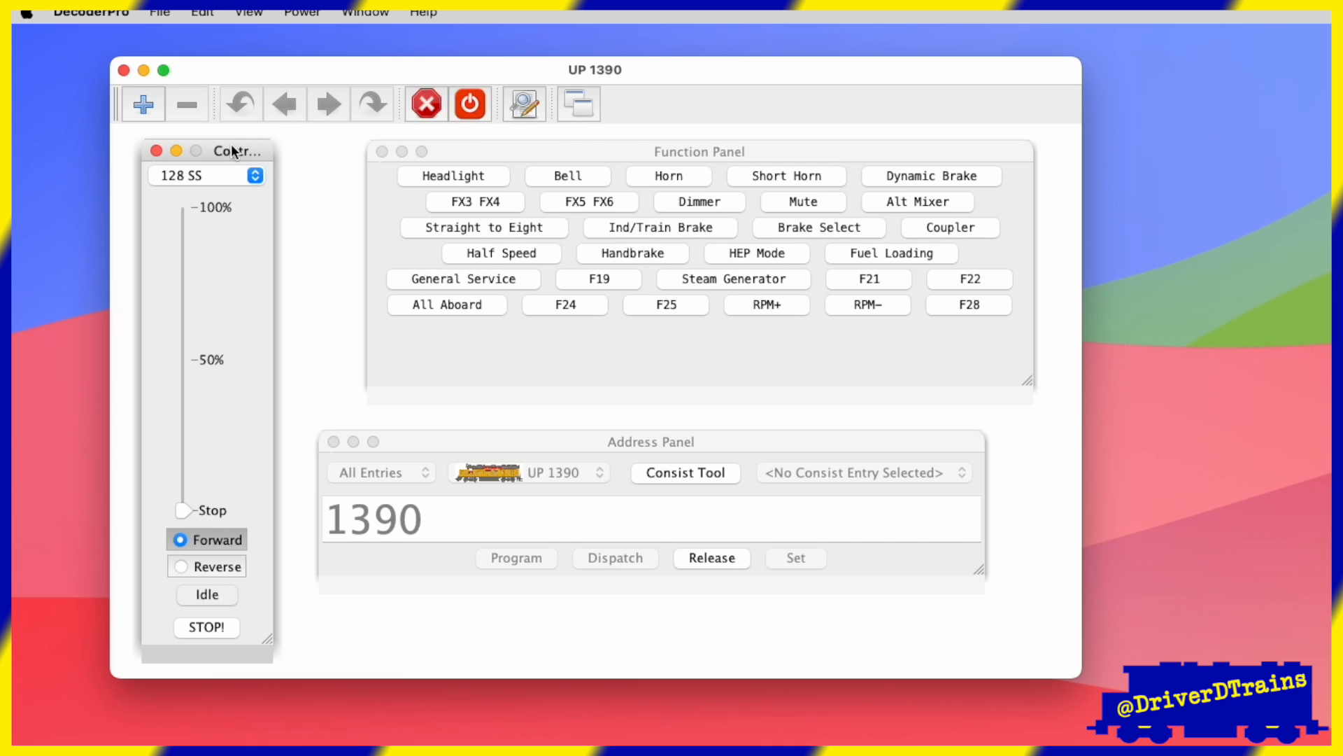
left_click_drag(231, 144, 224, 140)
left_click_drag(472, 151, 414, 150)
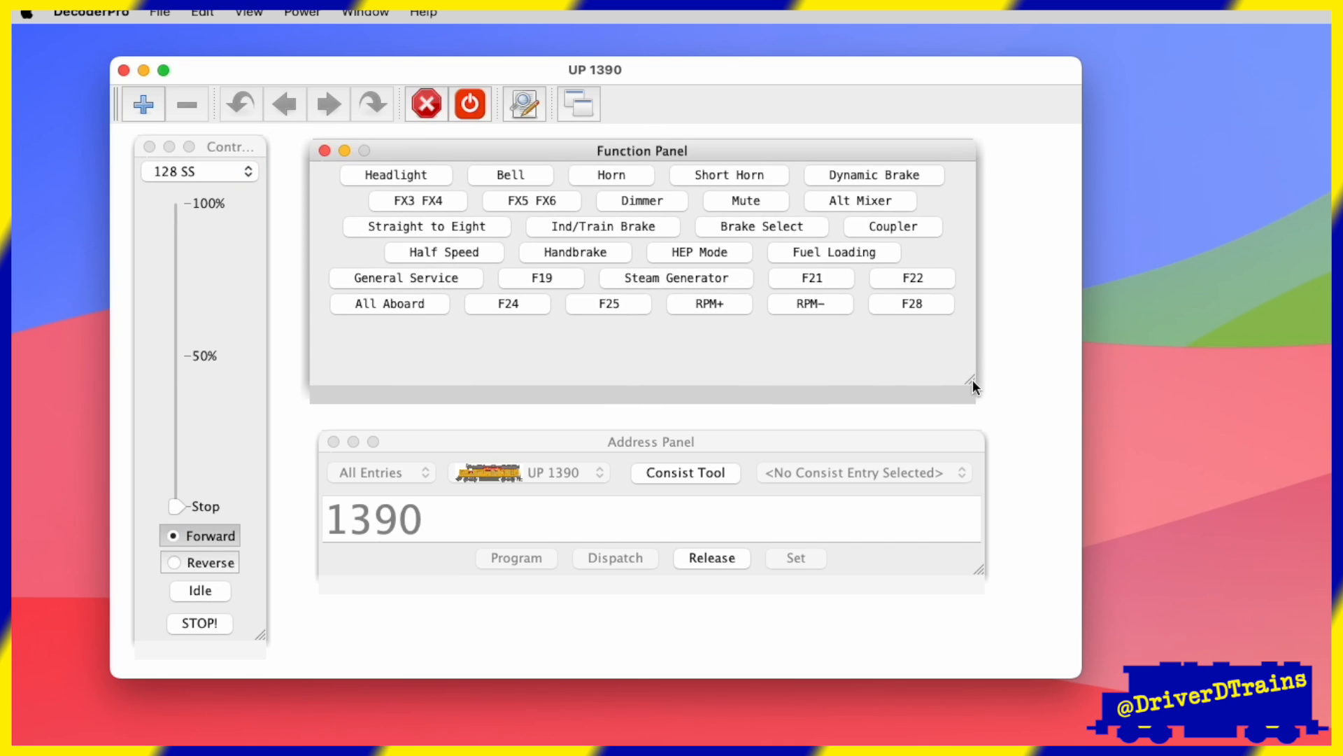
Enlarge the Function Panel and the Address Panel to use more of the throttle window.
left_click_drag(972, 380, 1032, 390)
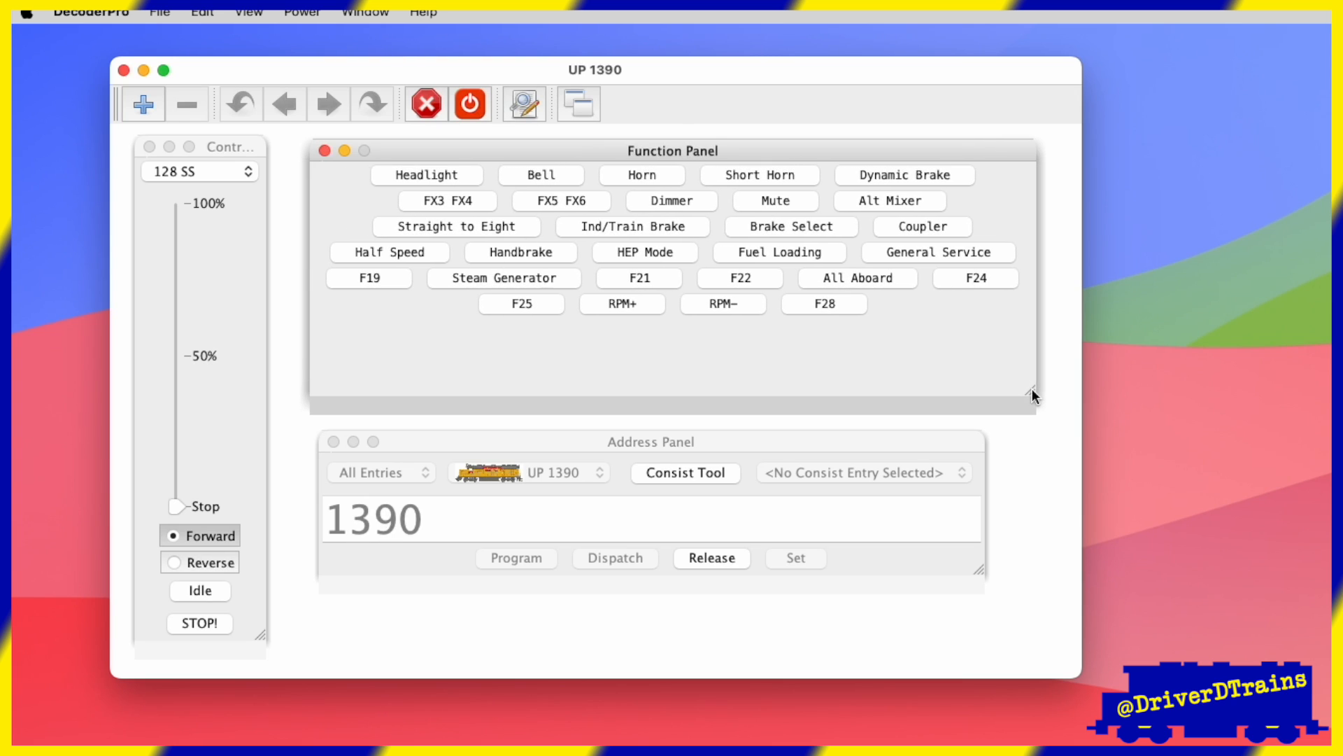
left_click(977, 569)
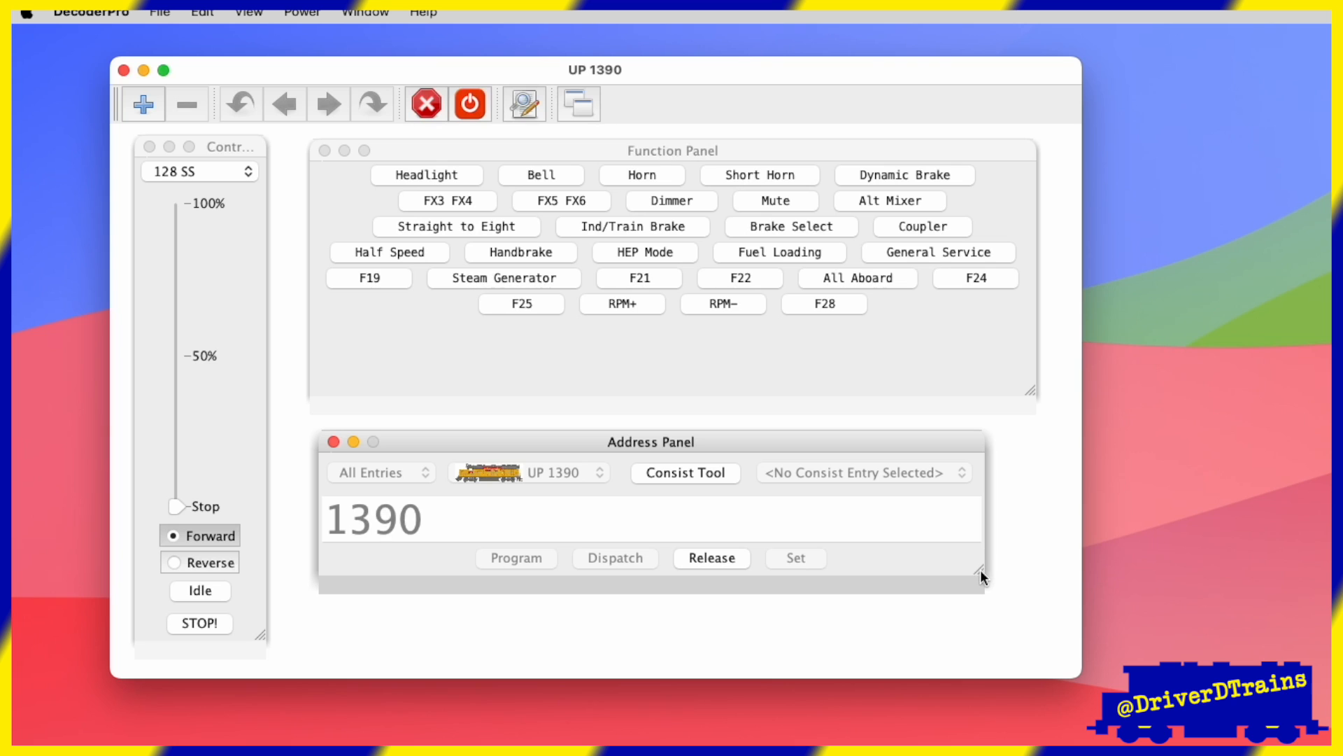
left_click_drag(980, 569, 1042, 626)
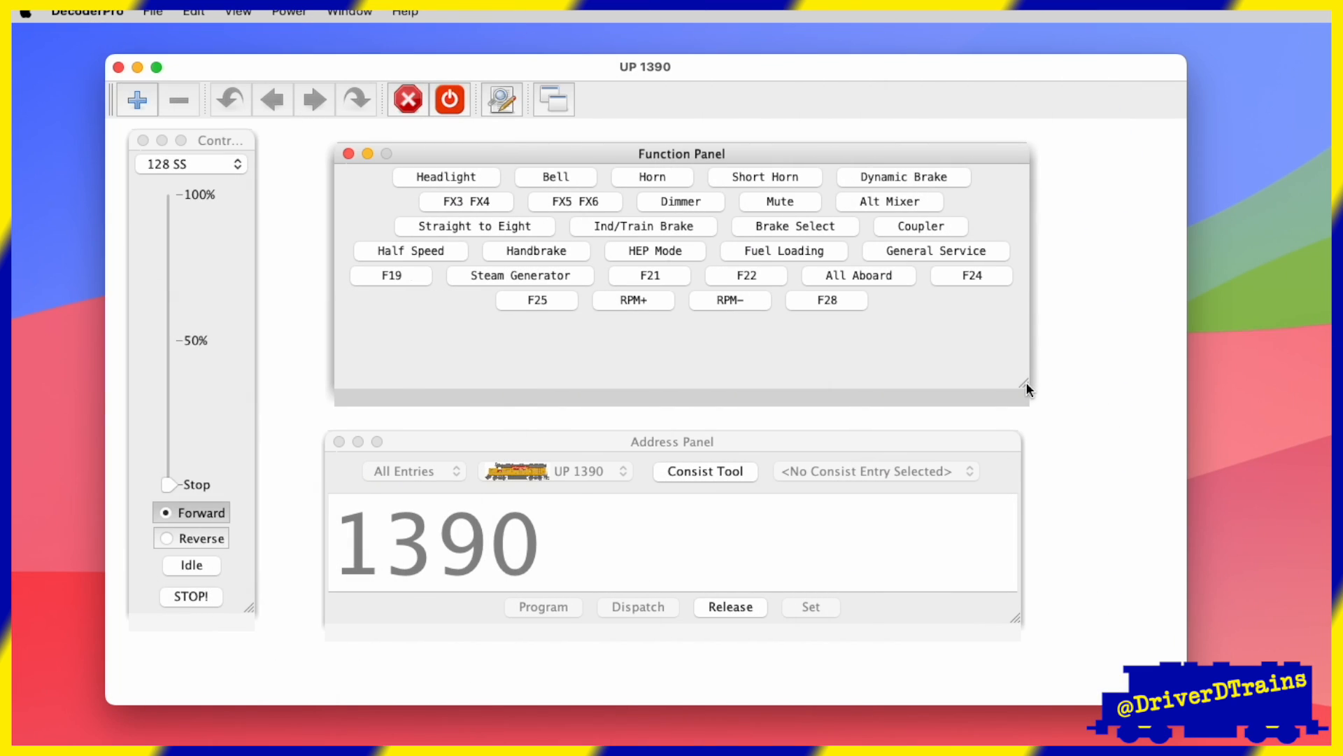
Shrink the Function Panel until its buttons need scrolling, and enlarge it again to fit them all.
left_click_drag(1026, 380, 806, 270)
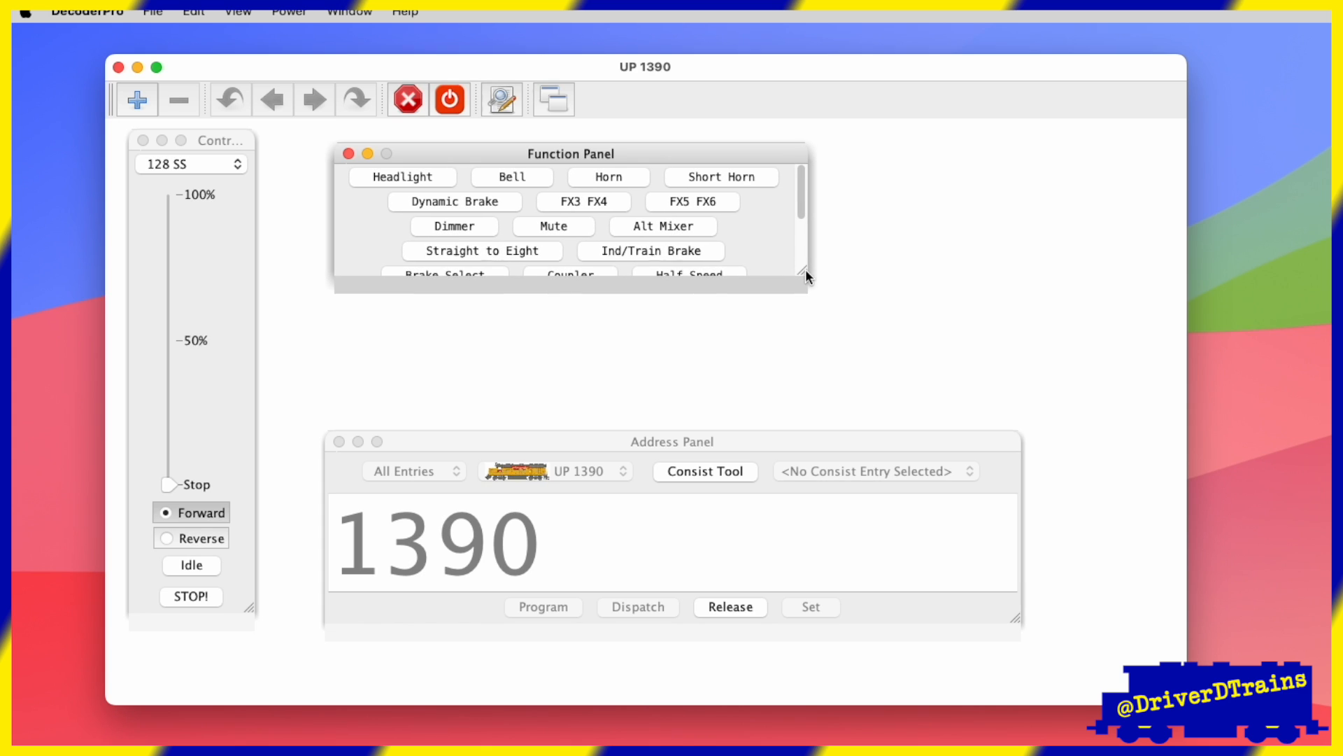
mouse_move(801, 192)
left_mouse_down()
mouse_move(810, 203)
mouse_move(809, 189)
left_mouse_up()
left_click_drag(805, 274, 1010, 369)
Make the Address Panel slightly taller and widen the Control Panel.
mouse_move(1015, 618)
left_mouse_down()
mouse_move(925, 599)
mouse_move(623, 624)
mouse_move(722, 663)
mouse_move(1015, 633)
left_mouse_up()
mouse_move(258, 615)
left_mouse_down()
mouse_move(259, 225)
mouse_move(280, 622)
left_mouse_up()
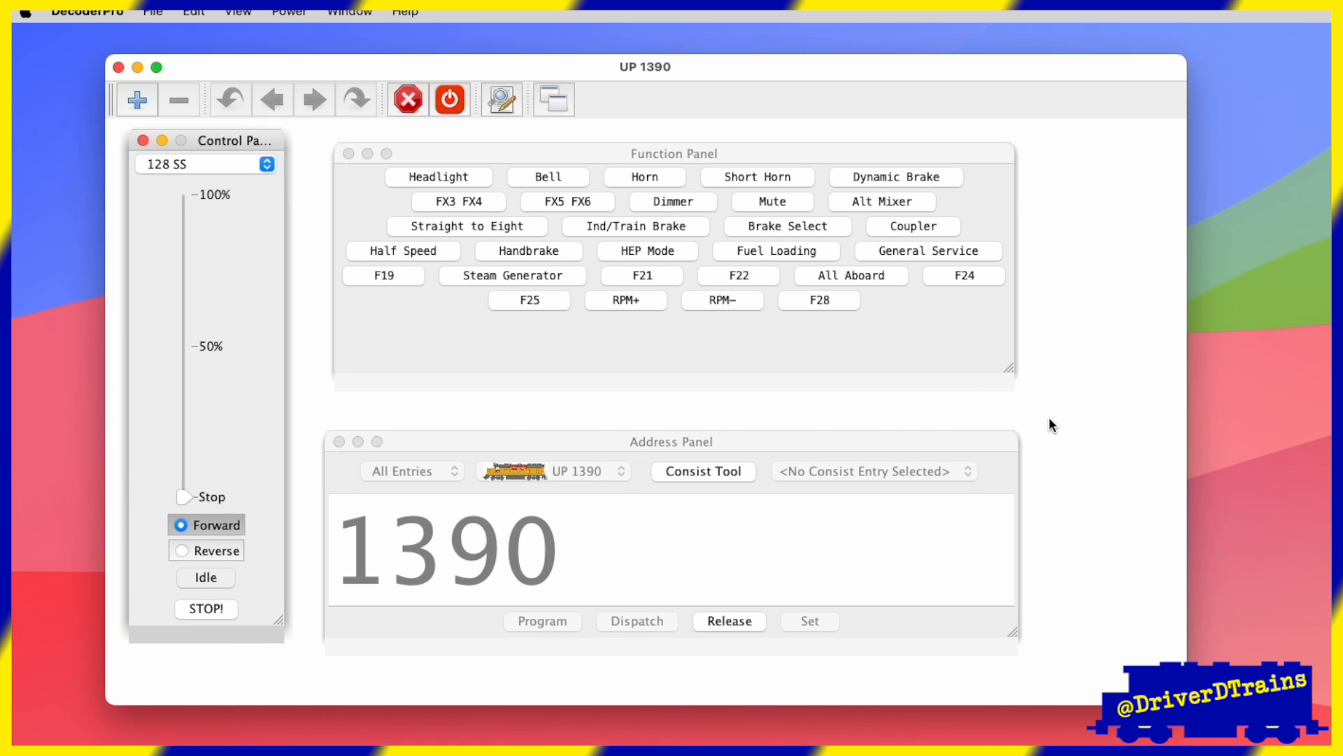
Move the Function Panel far right and the Address Panel to the bottom, and shrink the throttle window so both are cut off.
left_click_drag(443, 157, 907, 147)
left_click_drag(795, 448, 795, 637)
left_click(207, 155)
left_click_drag(1185, 702, 843, 638)
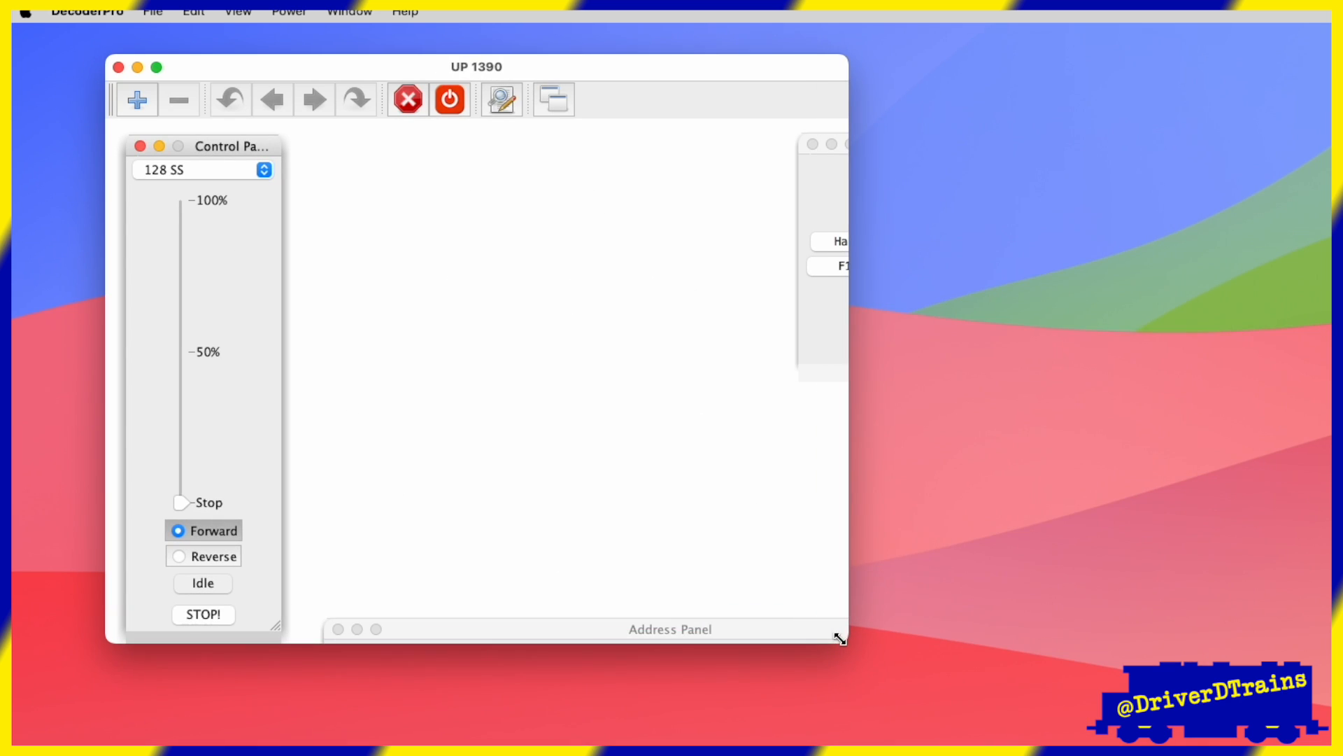
Bring all current throttle components in bounds and fit the Function Panel into the space beside the Control Panel.
left_click(243, 14)
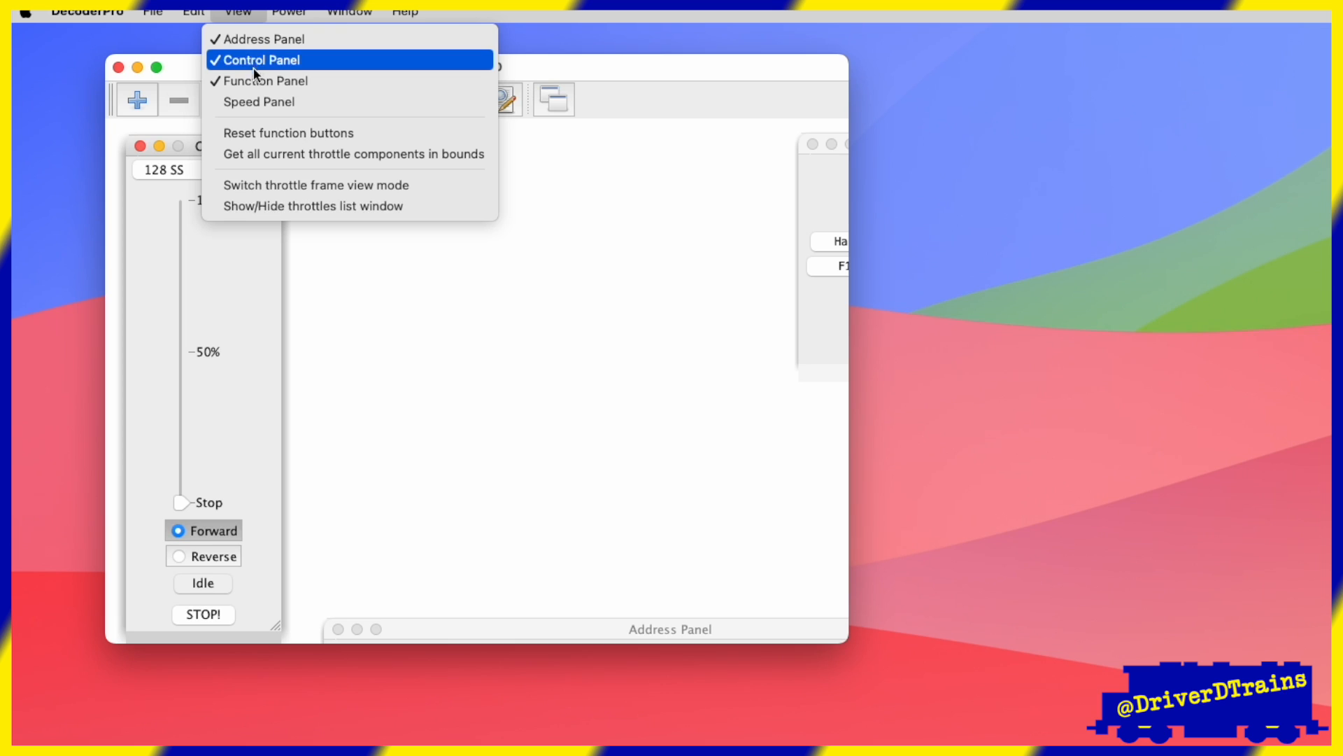
left_click(283, 152)
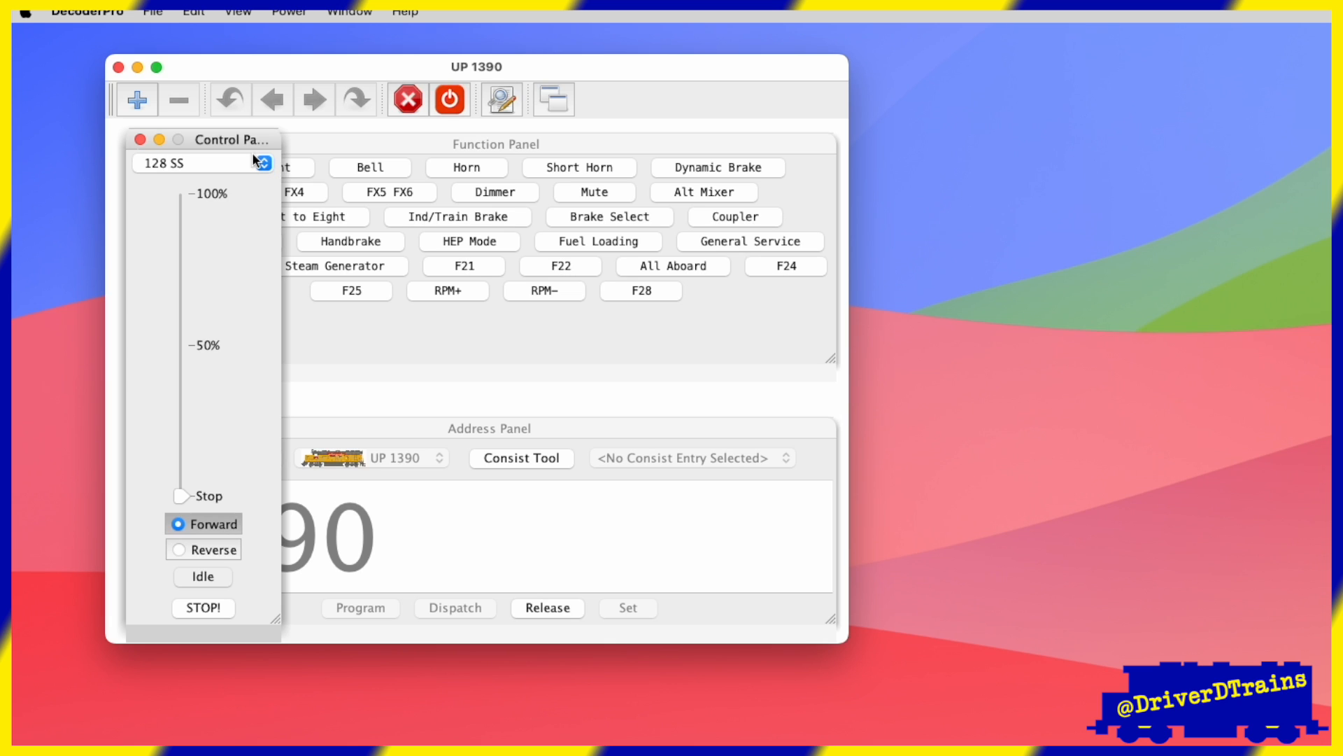
left_click(487, 343)
left_click_drag(827, 357, 632, 378)
left_click_drag(311, 144, 440, 145)
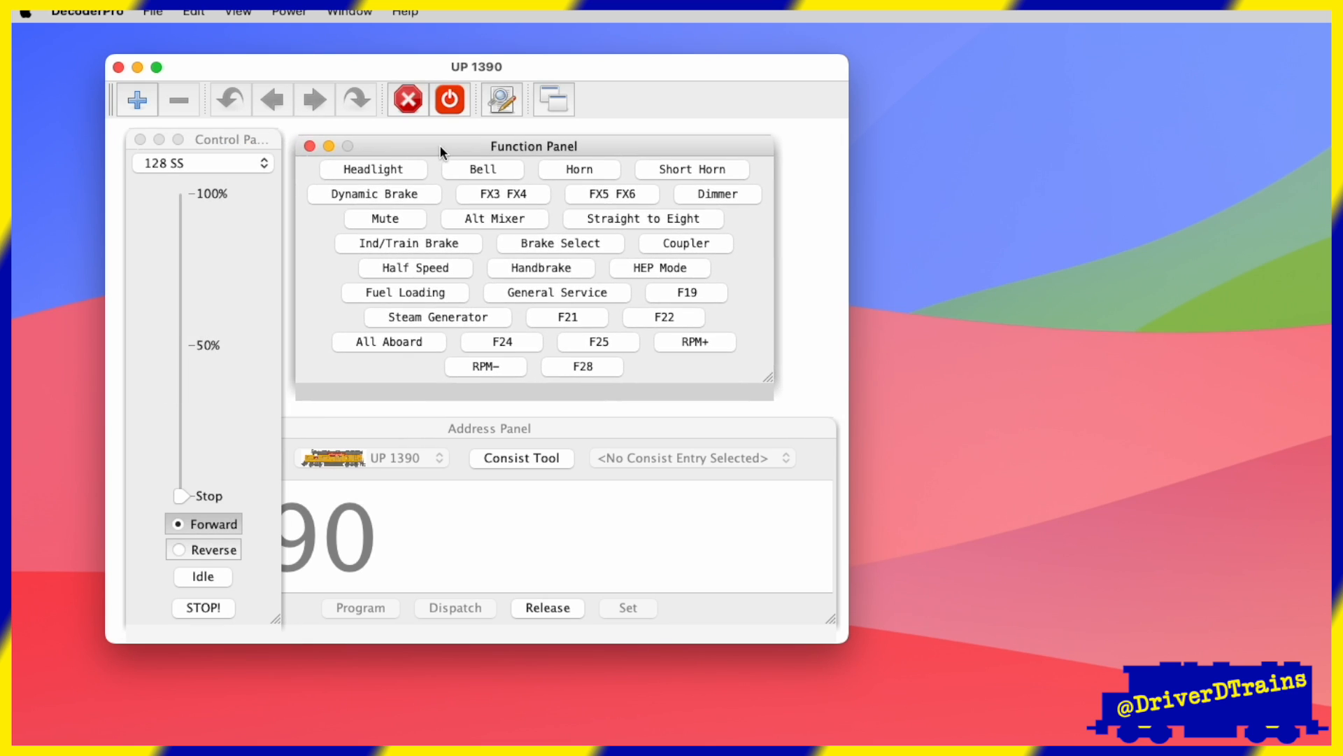
left_click_drag(772, 376, 832, 376)
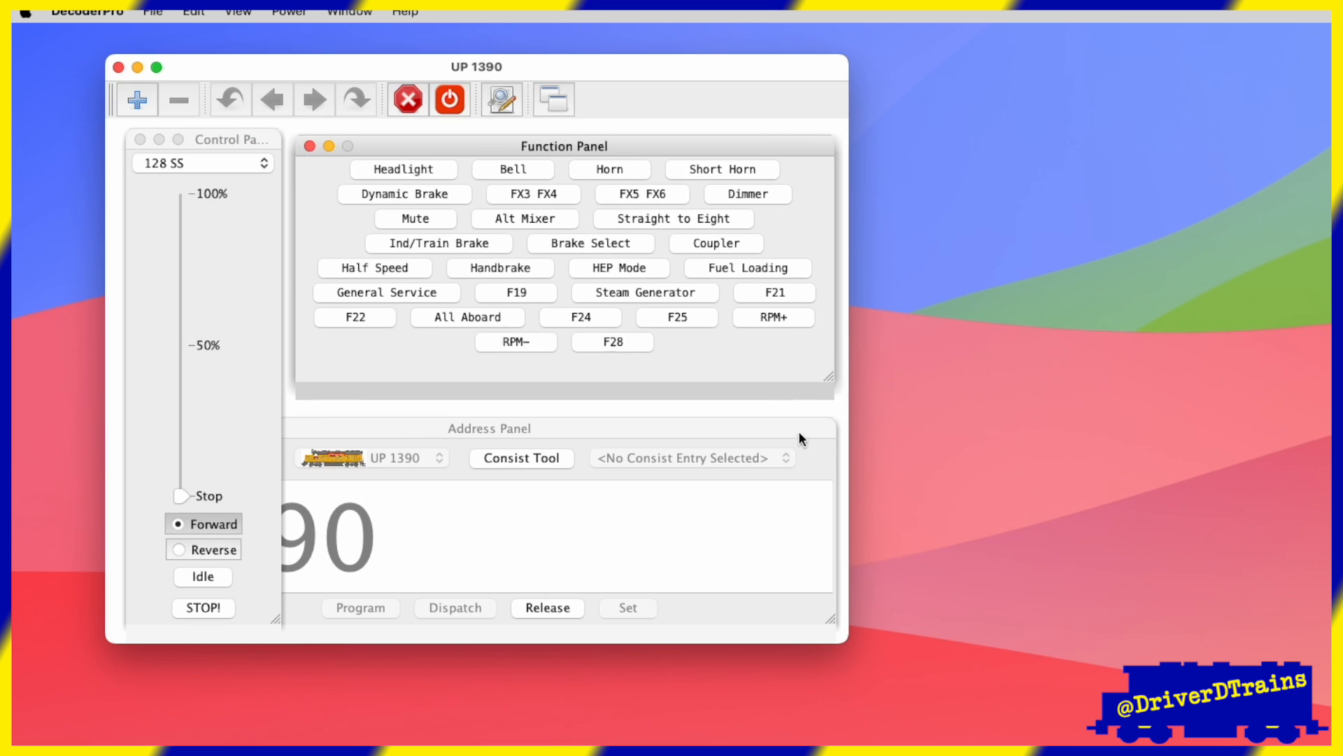
Resize and reposition the Address Panel to fit beside the Control Panel and below the Function Panel.
left_click(698, 434)
left_click_drag(834, 618, 546, 619)
left_click_drag(266, 422, 420, 415)
left_click_drag(704, 616, 827, 616)
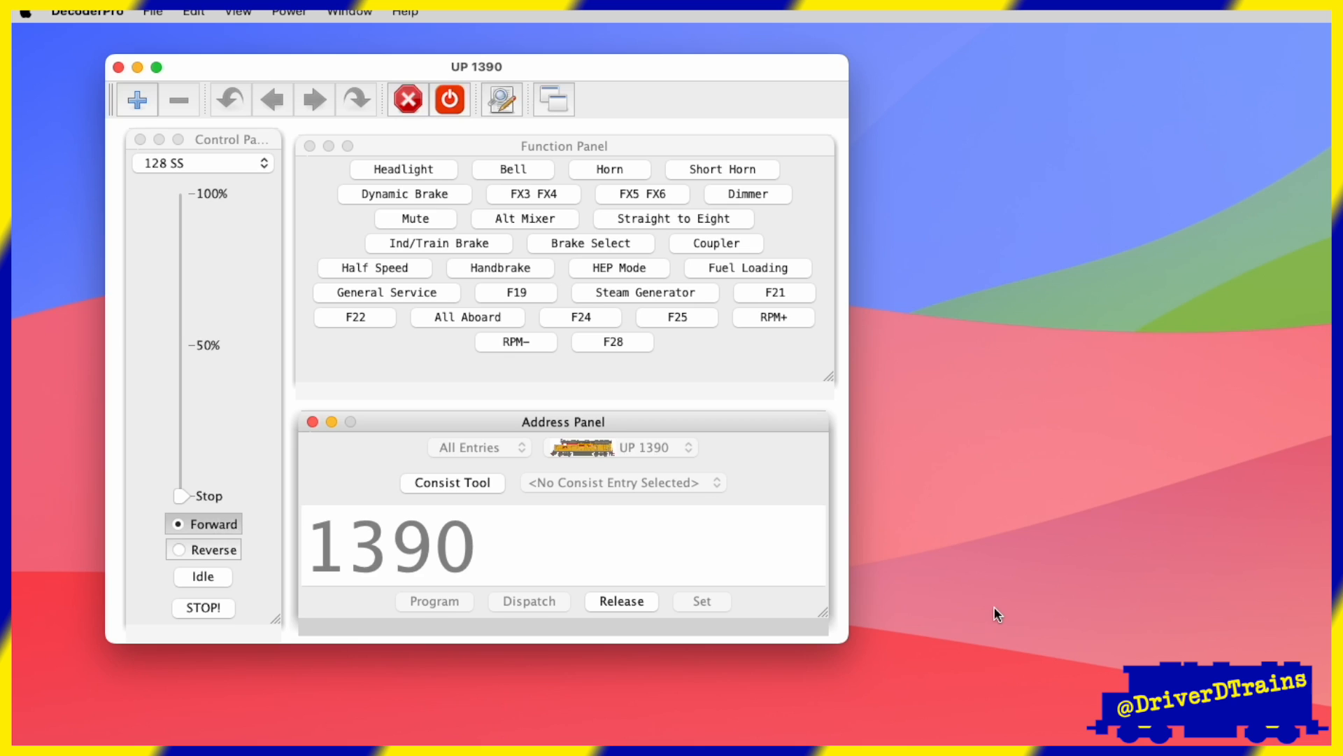
Close the Address, Function and Control panels inside the UP 1390 throttle window.
left_click(309, 415)
left_click(309, 143)
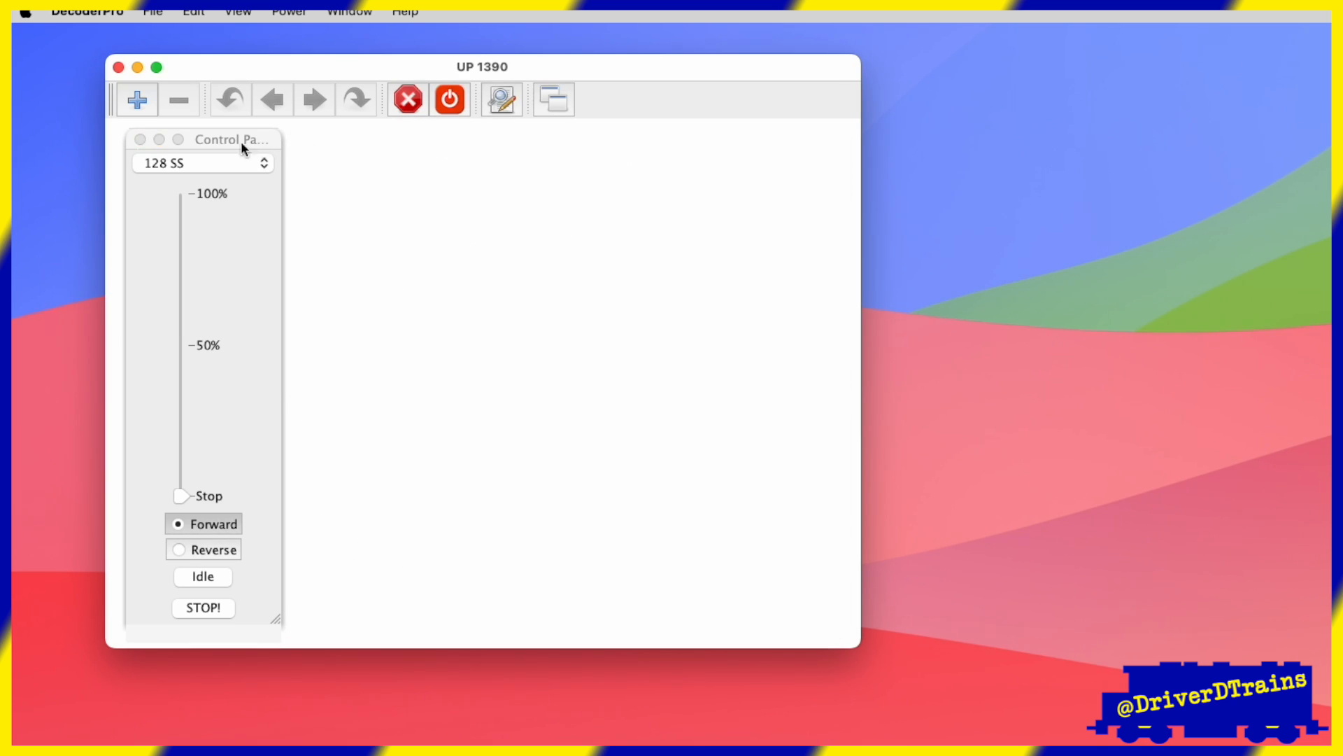
left_click(140, 140)
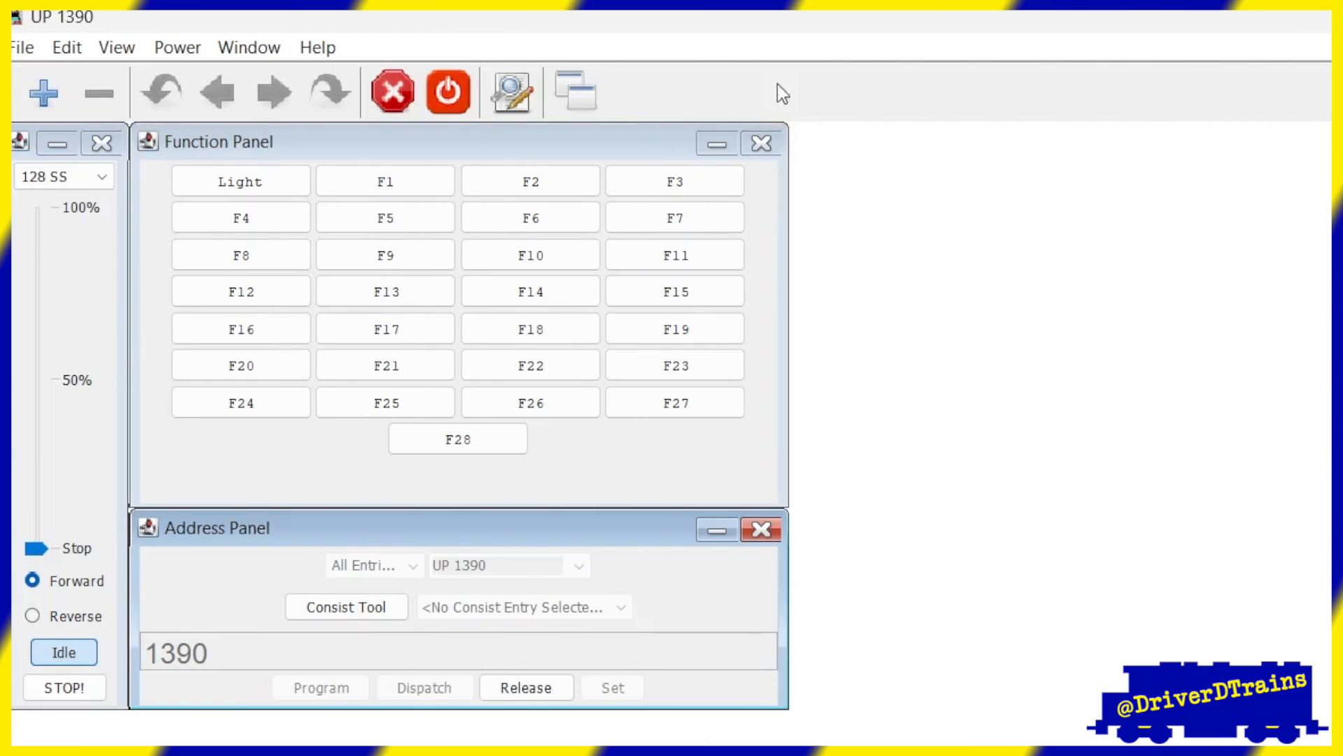
Minimize and restore the Function Panel and minimize the Address Panel in the Windows version of the UP 1390 throttle.
left_click(708, 143)
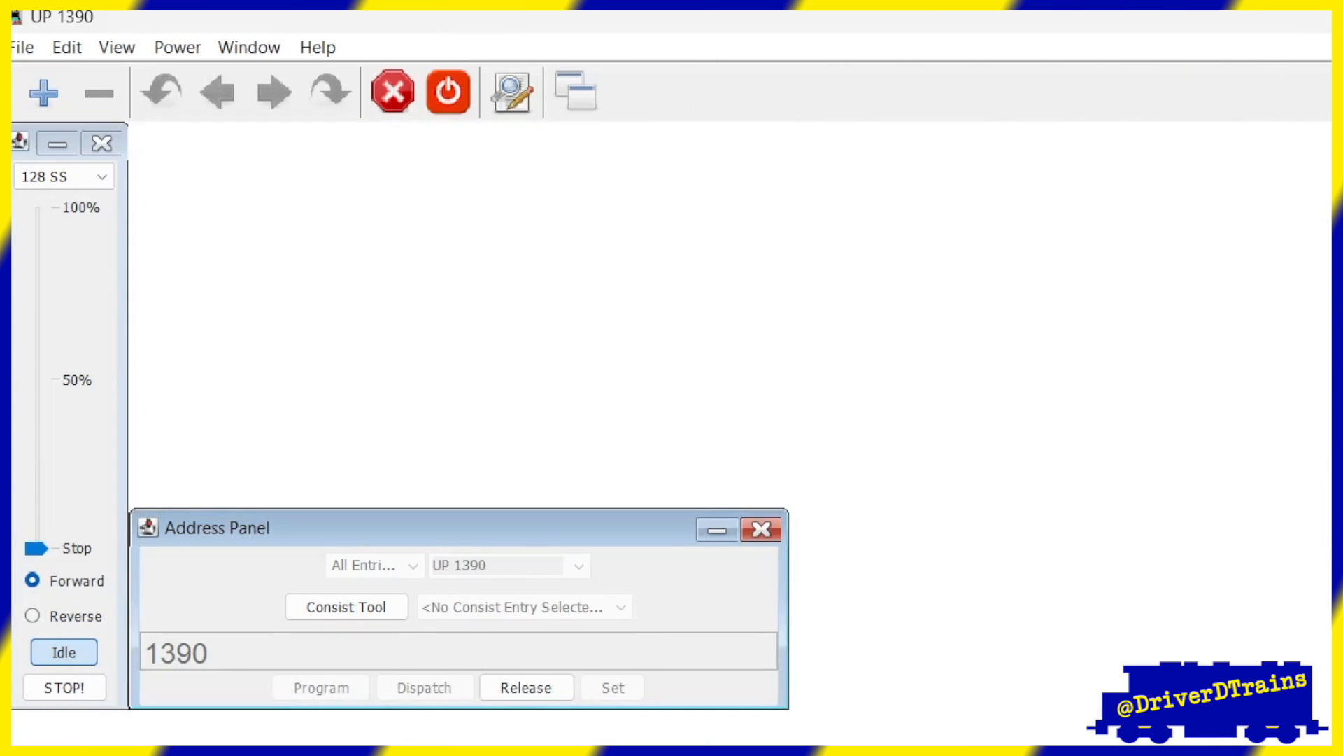
left_click(717, 146)
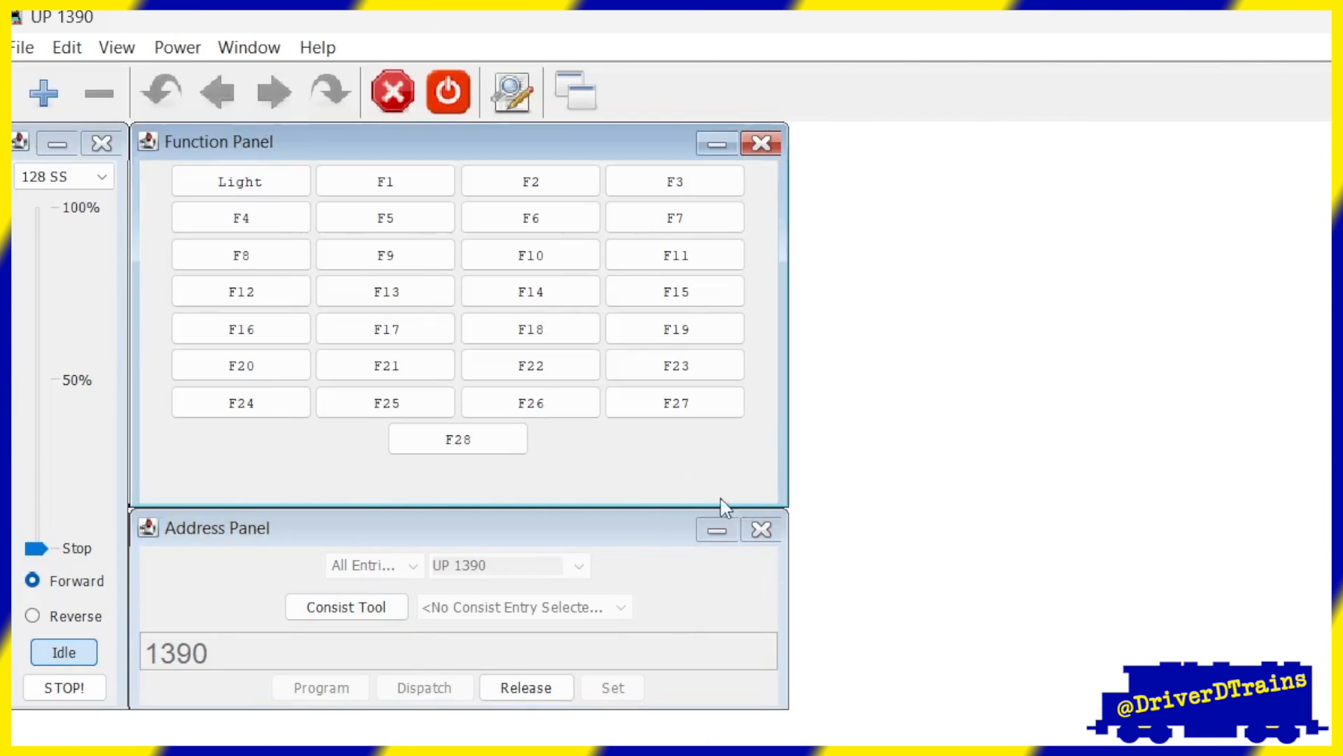
left_click(718, 528)
left_click(718, 146)
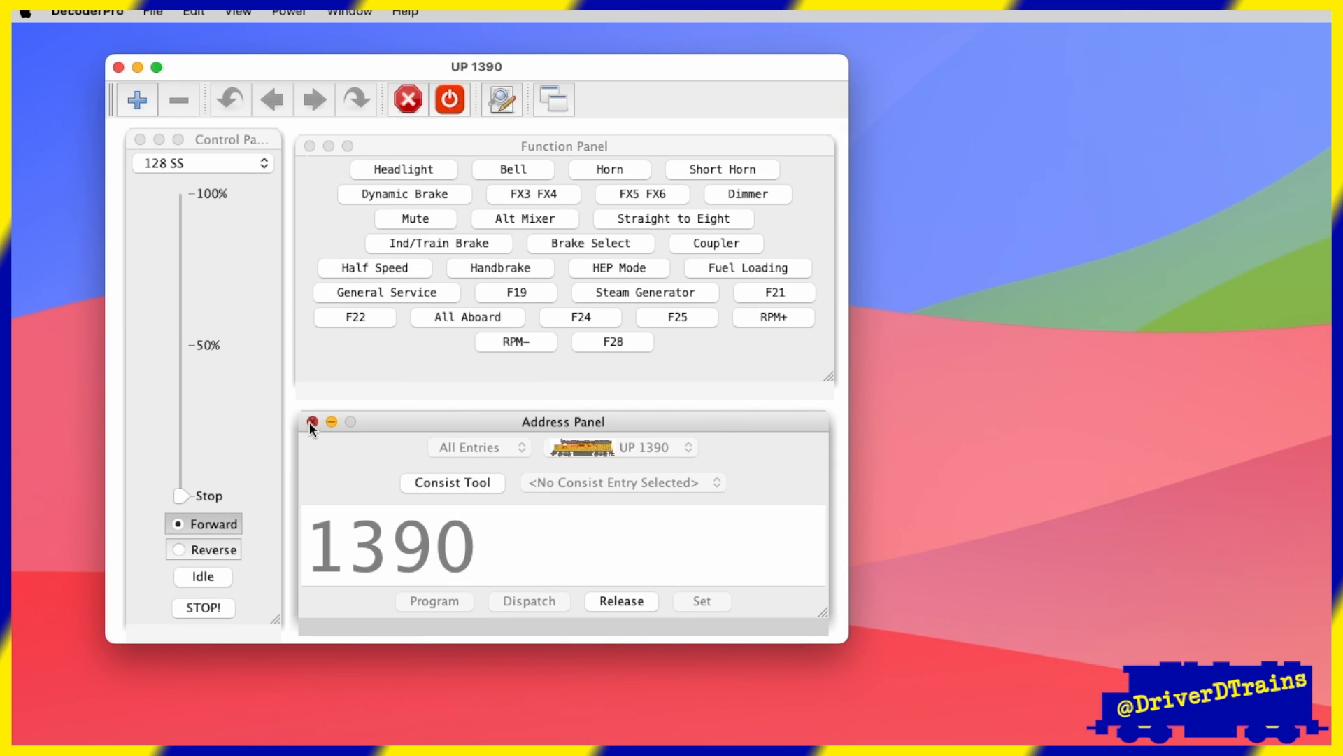
Close the Address Panel and extend the Function Panel down to fill the freed space.
left_click(312, 422)
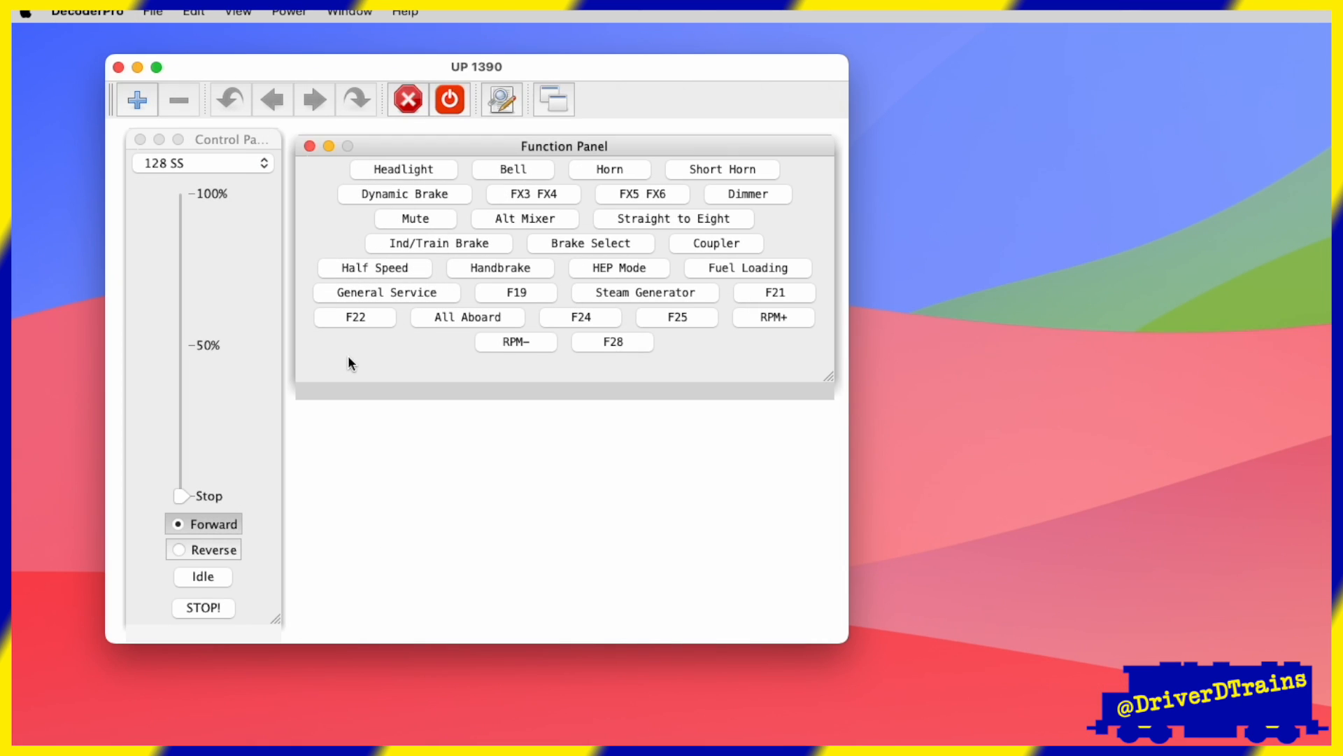
left_click_drag(834, 381, 836, 616)
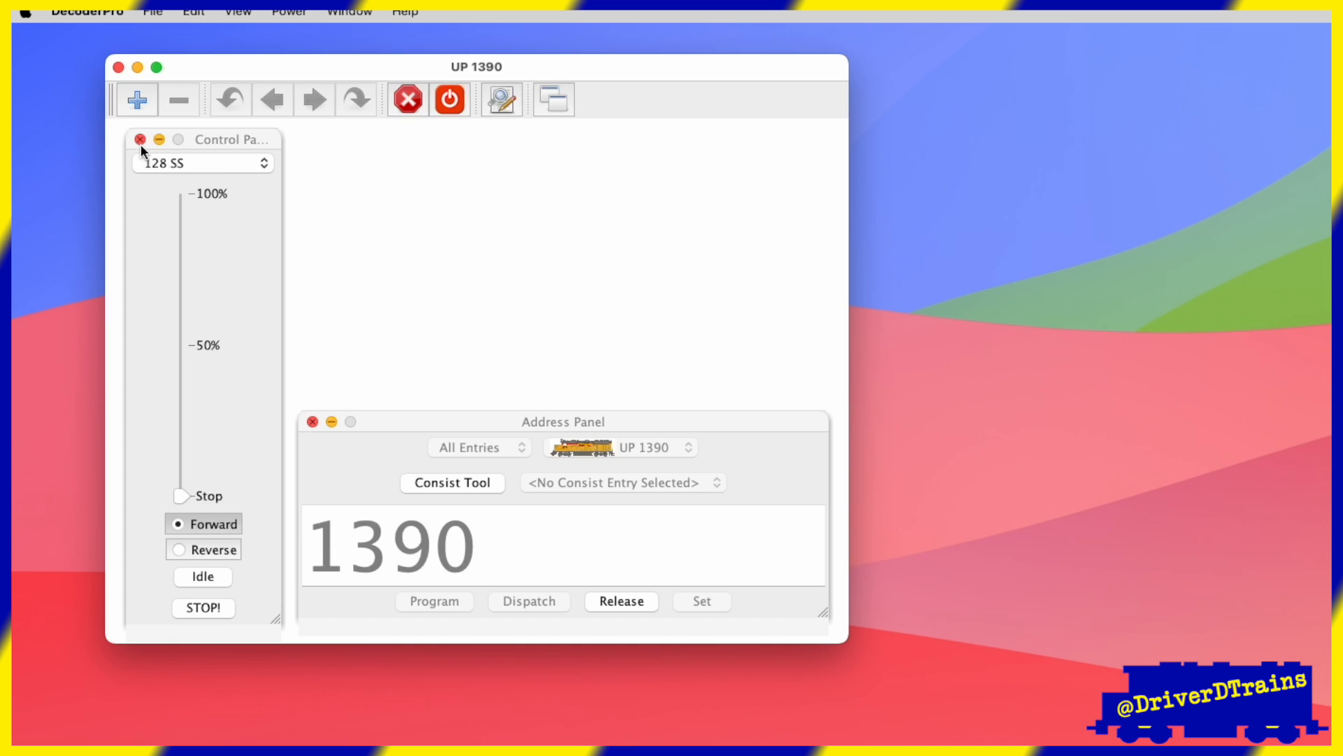
Keep only the Address Panel open, move it to the upper-left corner, narrow it, and shrink the throttle window around it.
left_click(140, 139)
left_click_drag(434, 424, 268, 158)
left_click_drag(653, 351, 386, 464)
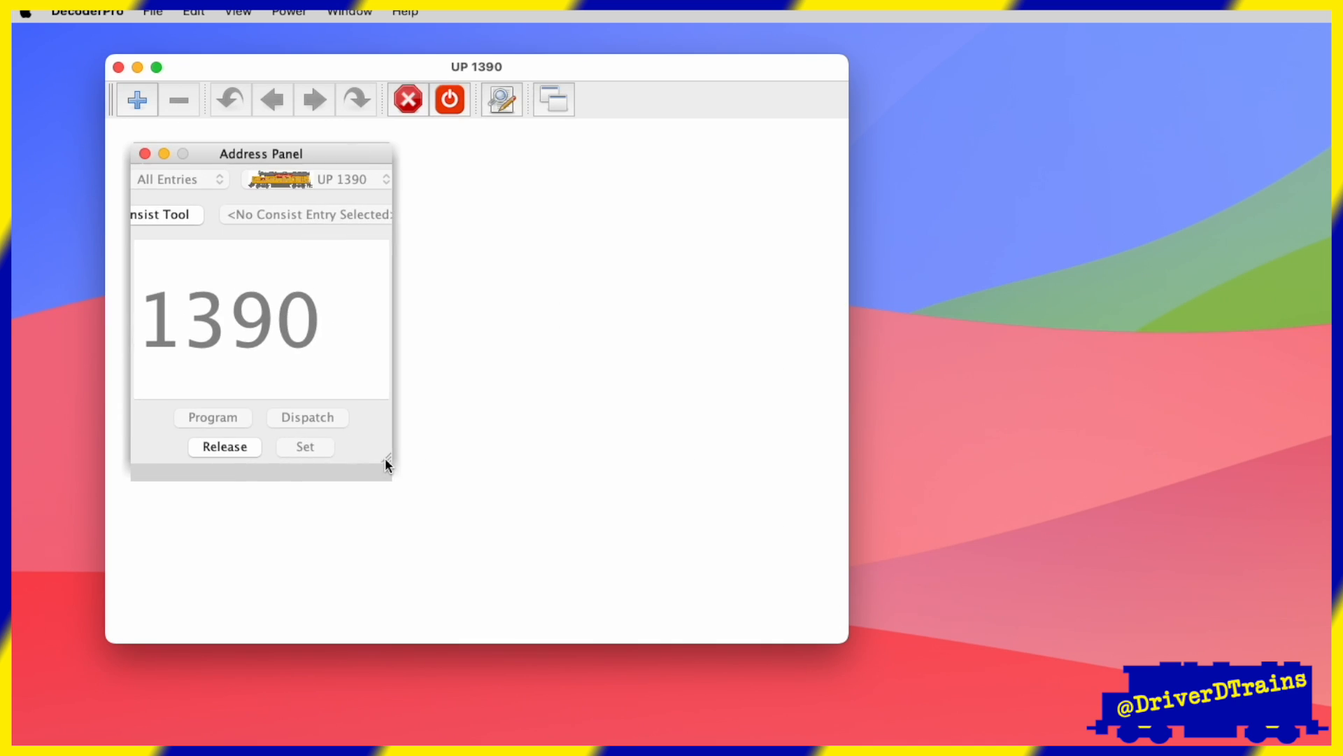
left_click_drag(839, 638, 421, 492)
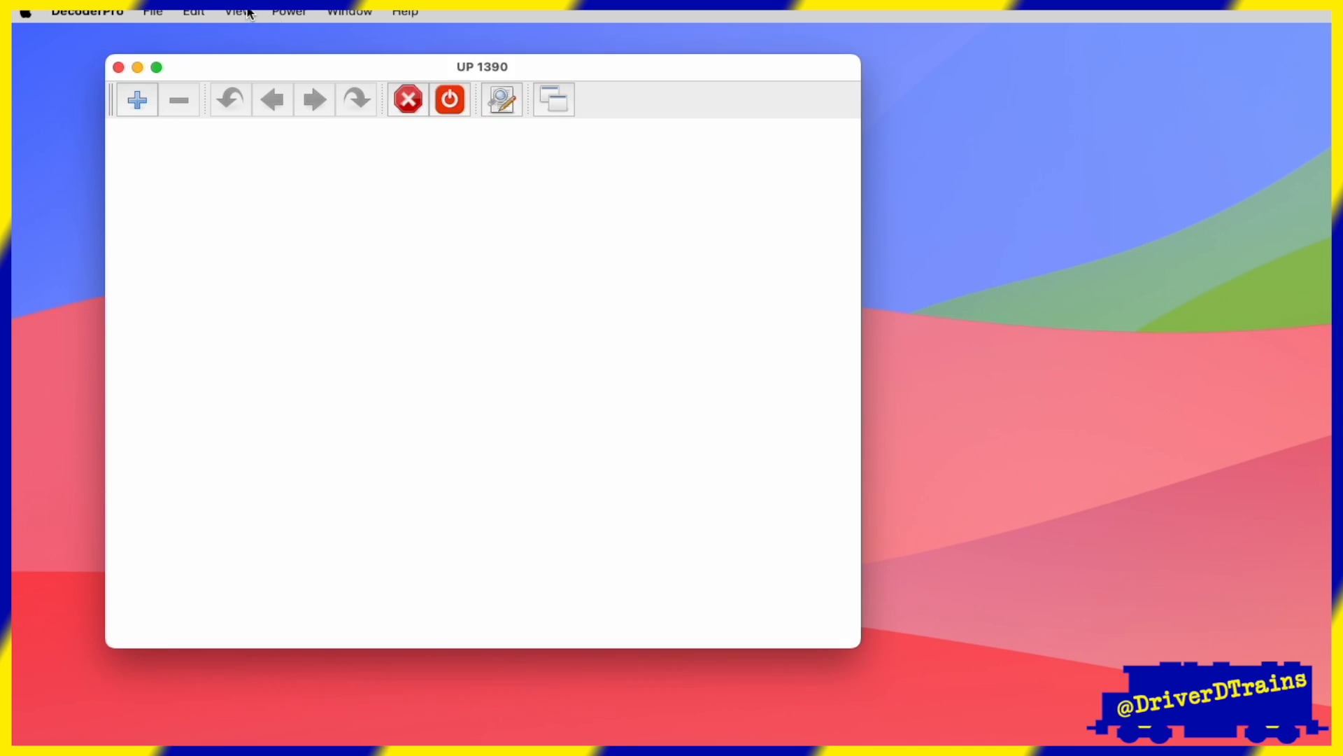
Show the Address, Control and Function panels again in the empty UP 1390 throttle window.
left_click(249, 12)
left_click(249, 31)
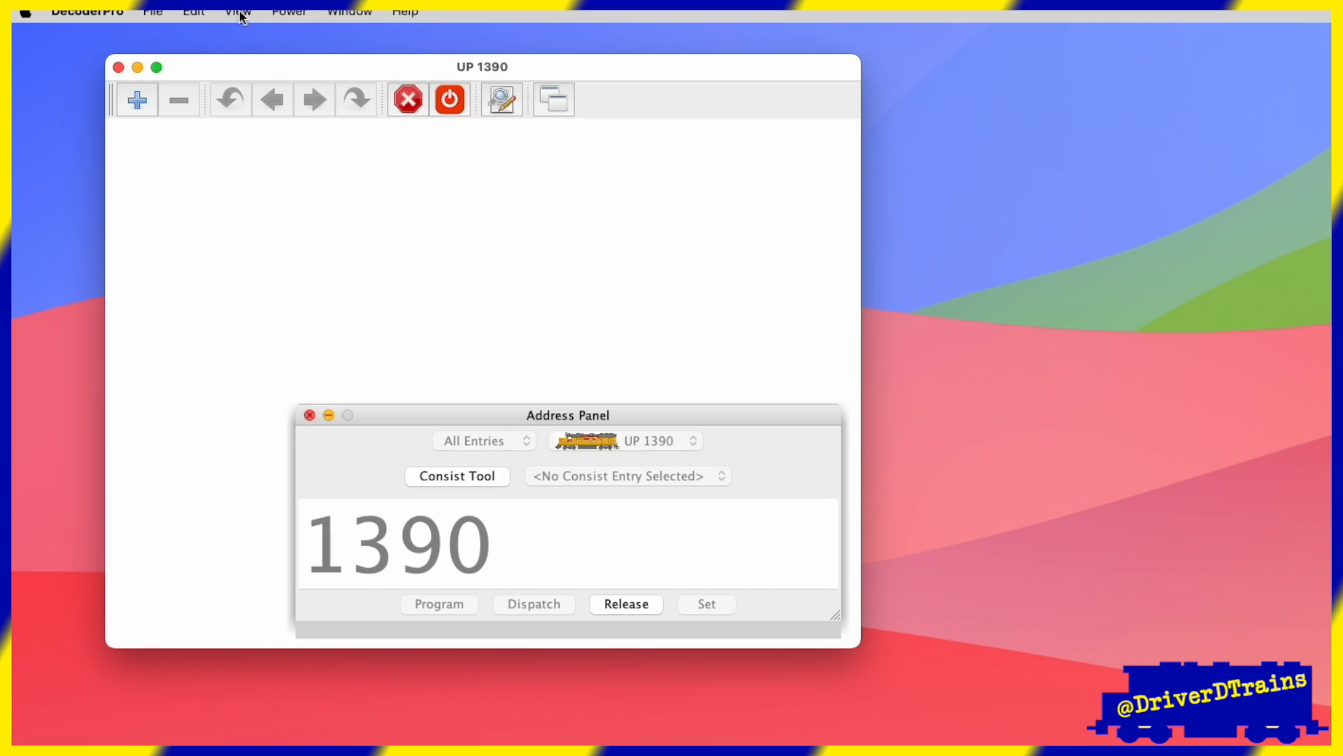
left_click(240, 15)
left_click(243, 57)
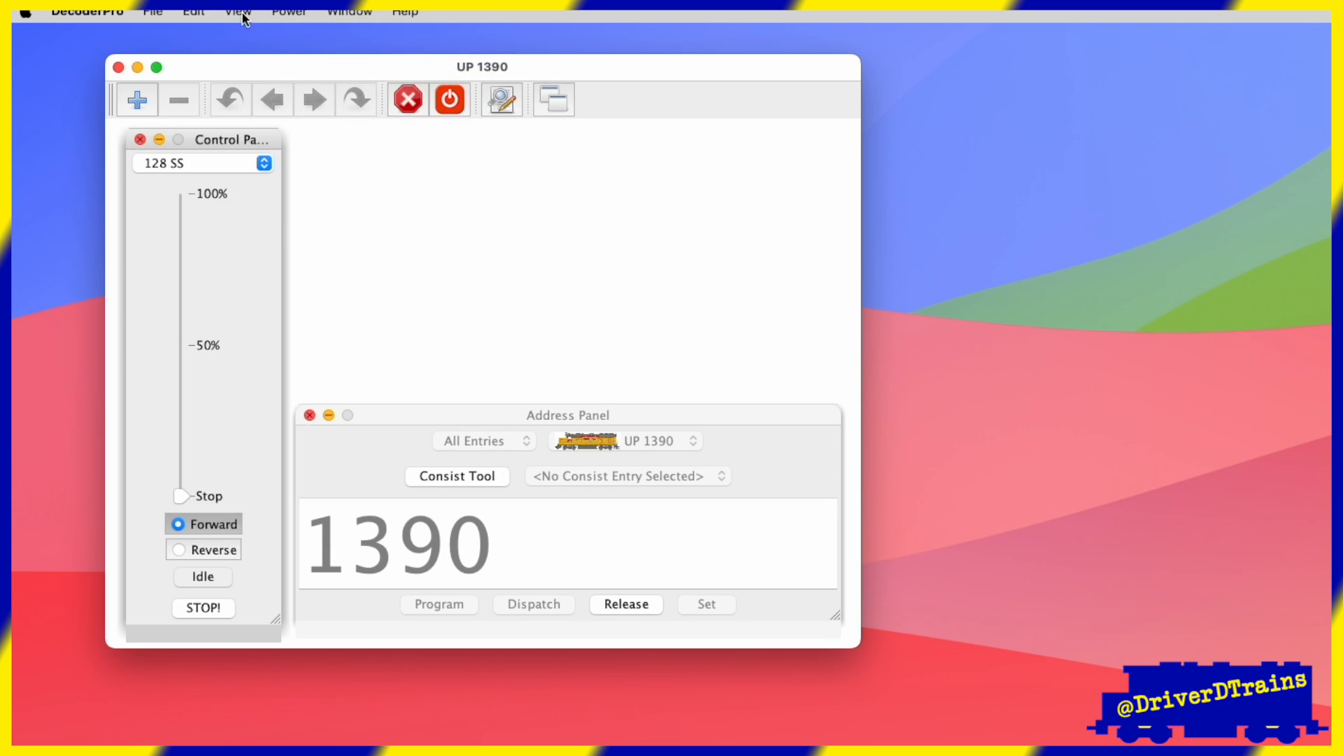
left_click(244, 12)
left_click(254, 78)
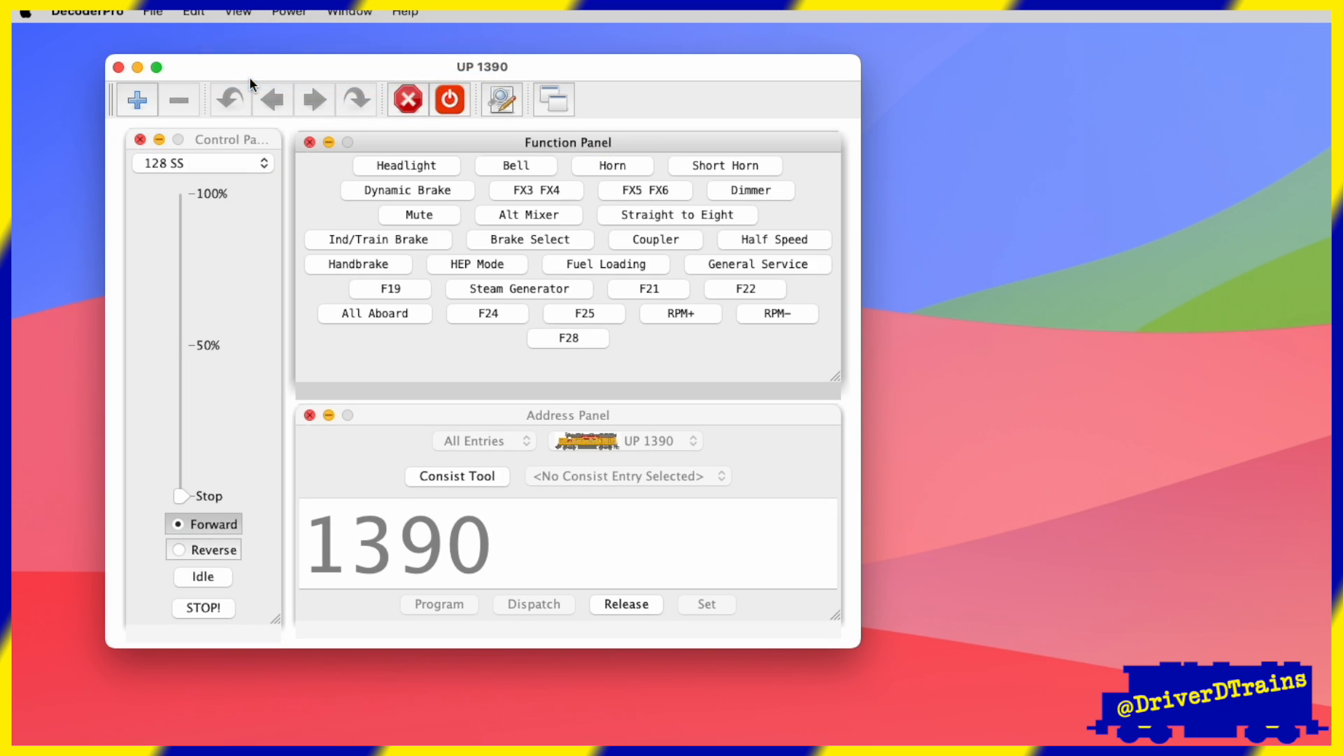
Close the Function and Address panels and widen the Control Panel to about twice its width.
left_click(309, 142)
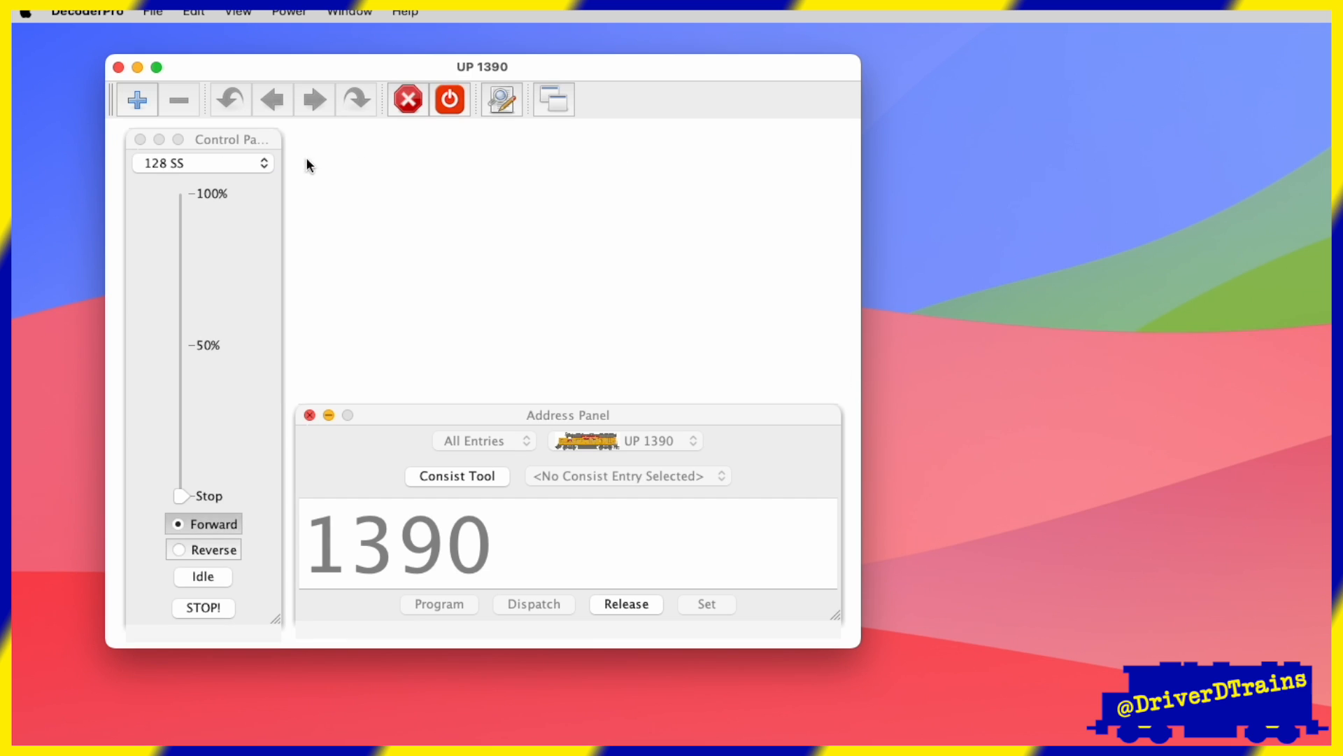
left_click(309, 415)
left_click_drag(276, 619, 436, 615)
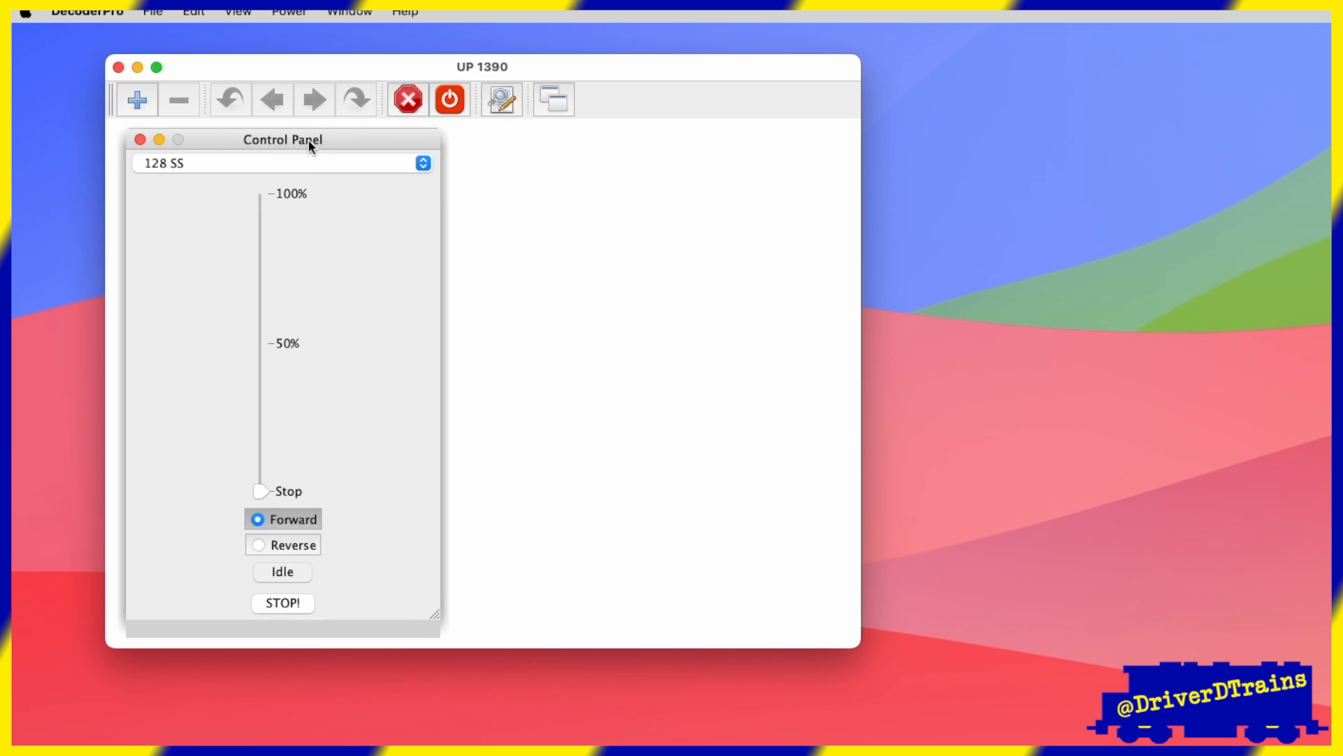
Narrow the Control Panel to about half its width and show the Speed Panel in the UP 1390 throttle window.
left_click(242, 12)
left_click(249, 12)
left_click_drag(427, 620, 273, 620)
left_click(238, 12)
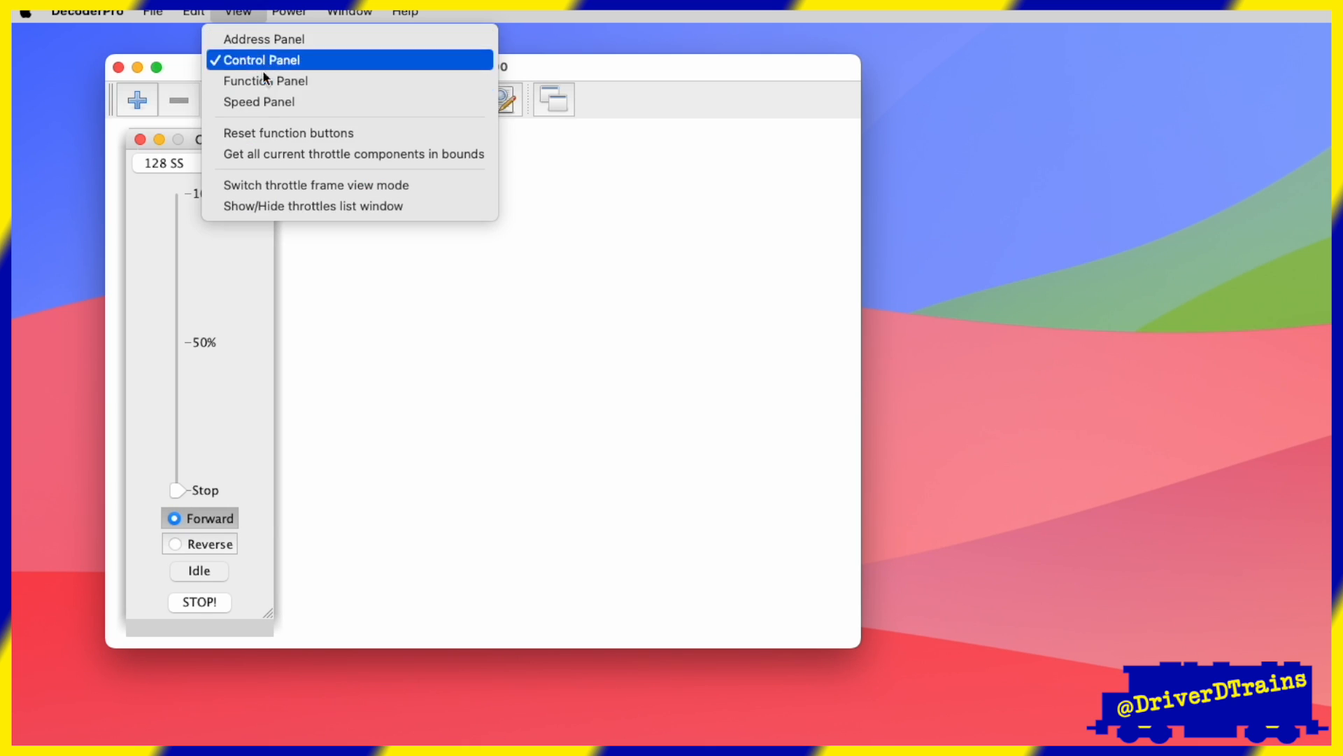
left_click(263, 103)
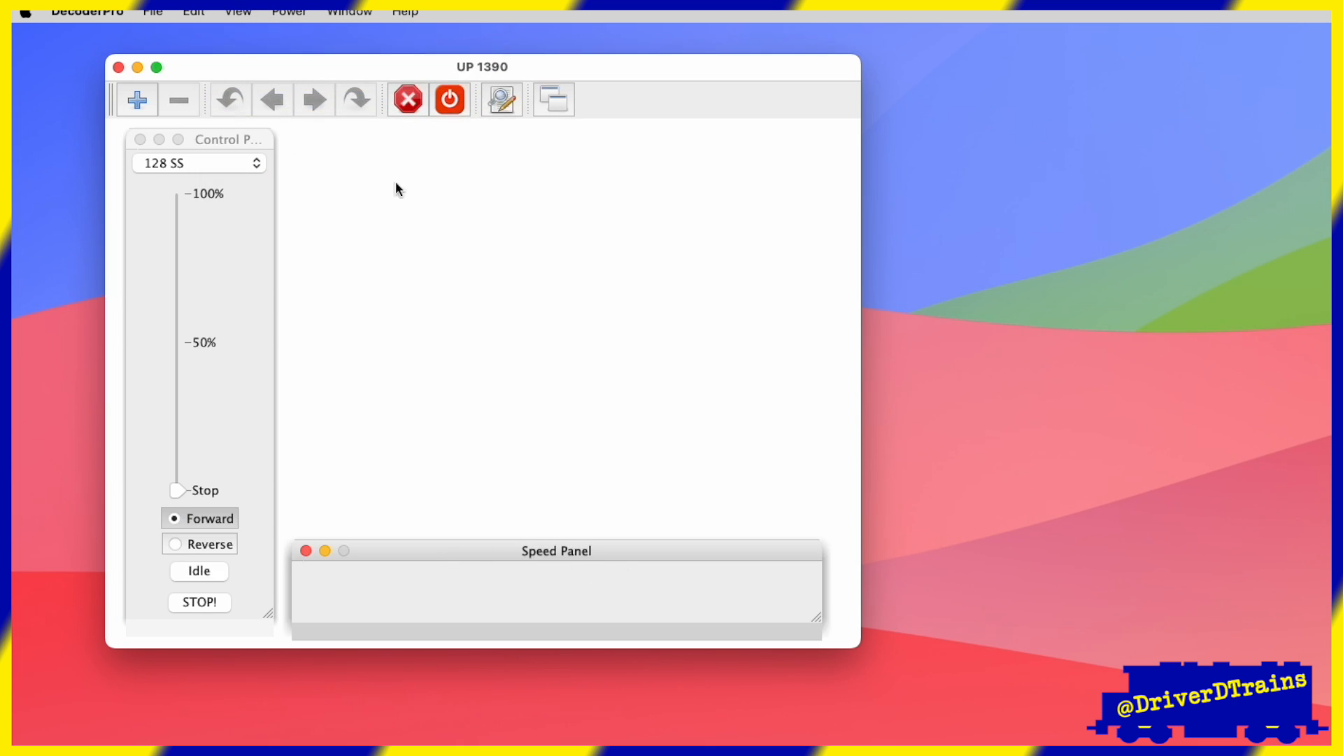
Test the speed slider with track power on, return it to Stop with power off, and close the UP 1390 throttle.
left_click(448, 103)
left_click_drag(173, 486, 188, 456)
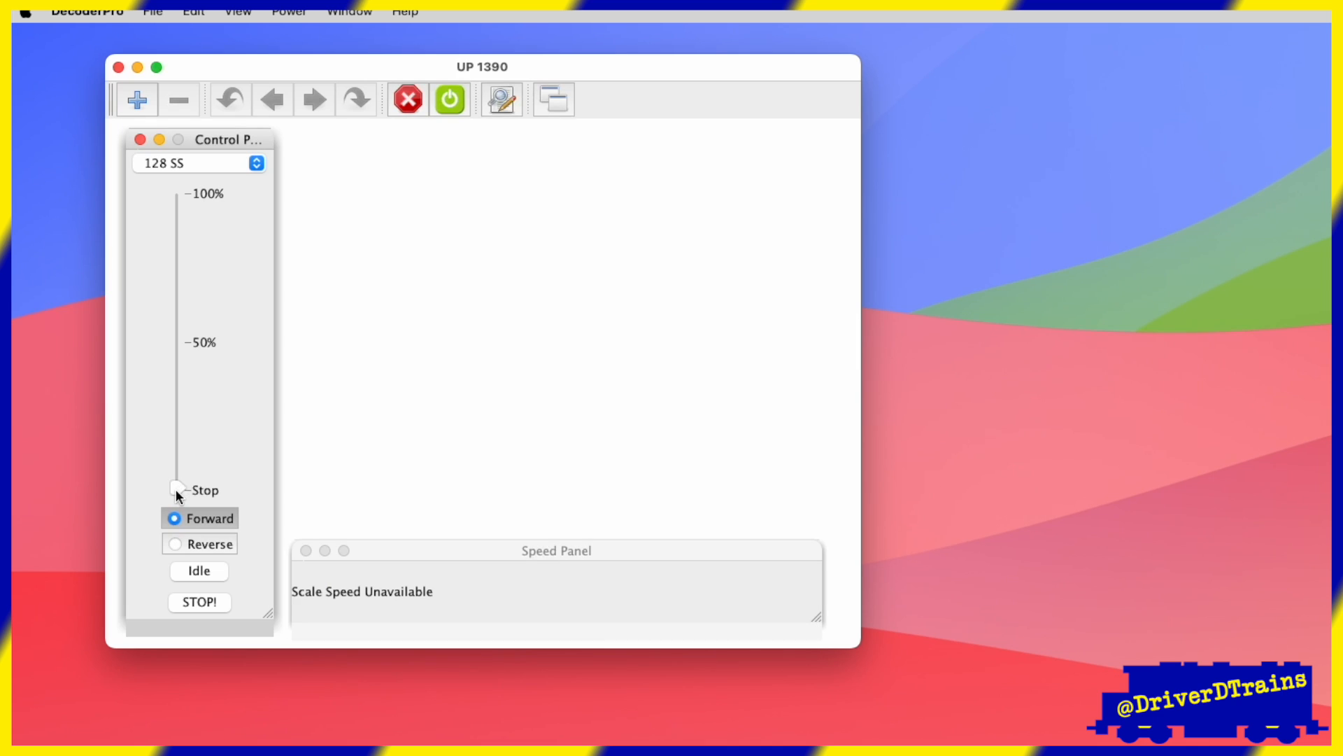
left_click_drag(186, 420, 186, 489)
left_click(385, 578)
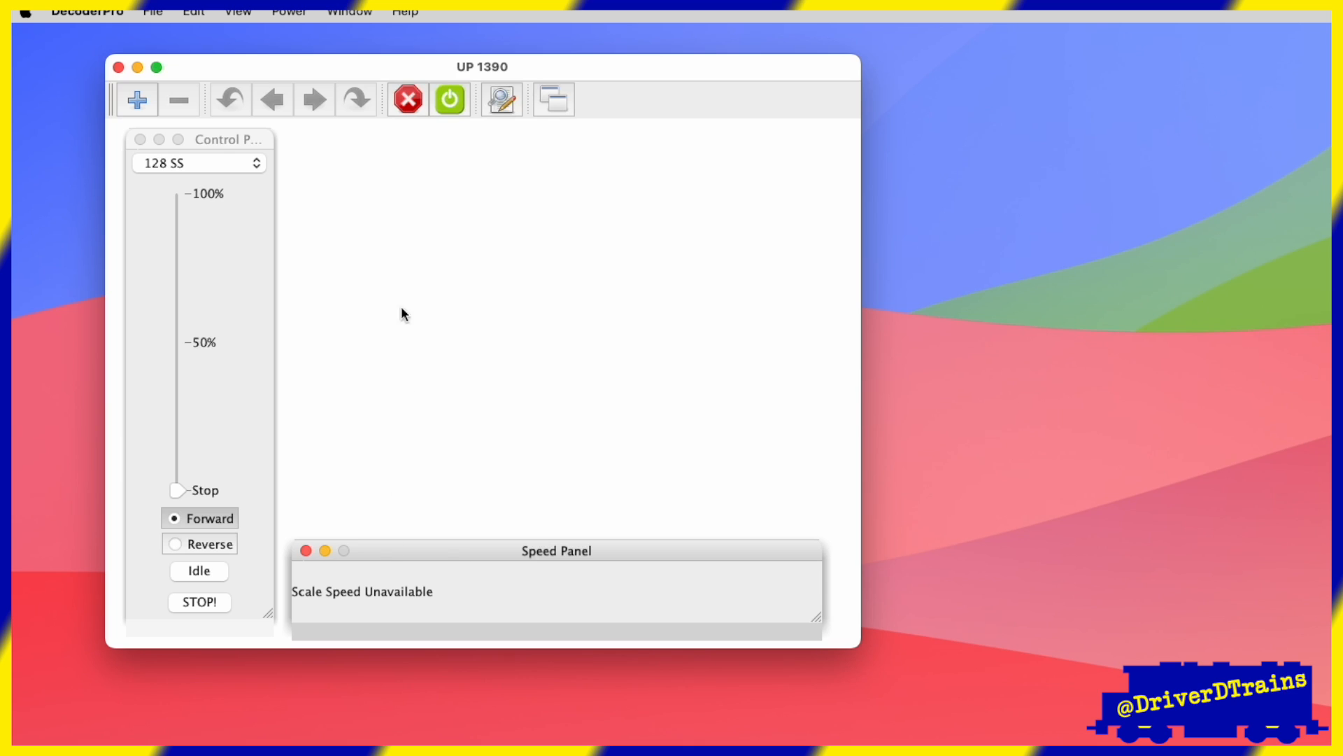
left_click(452, 96)
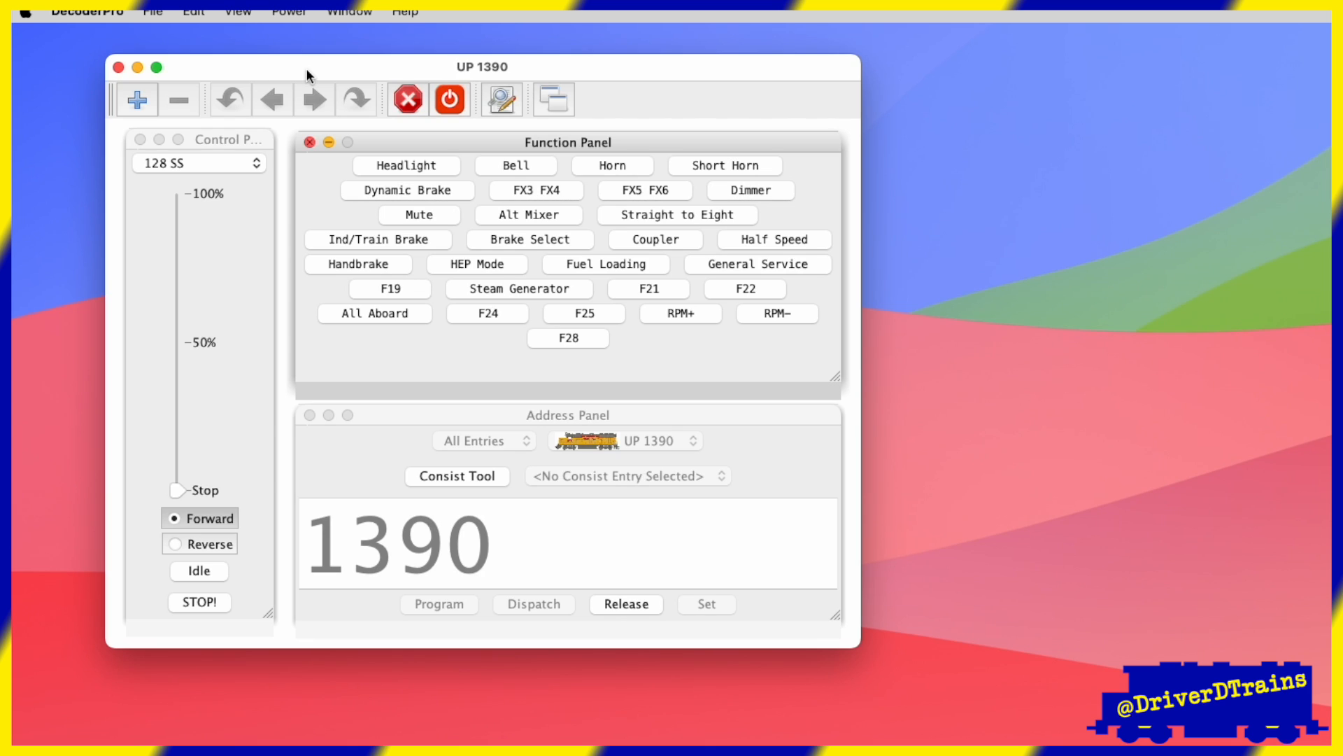
left_click(119, 67)
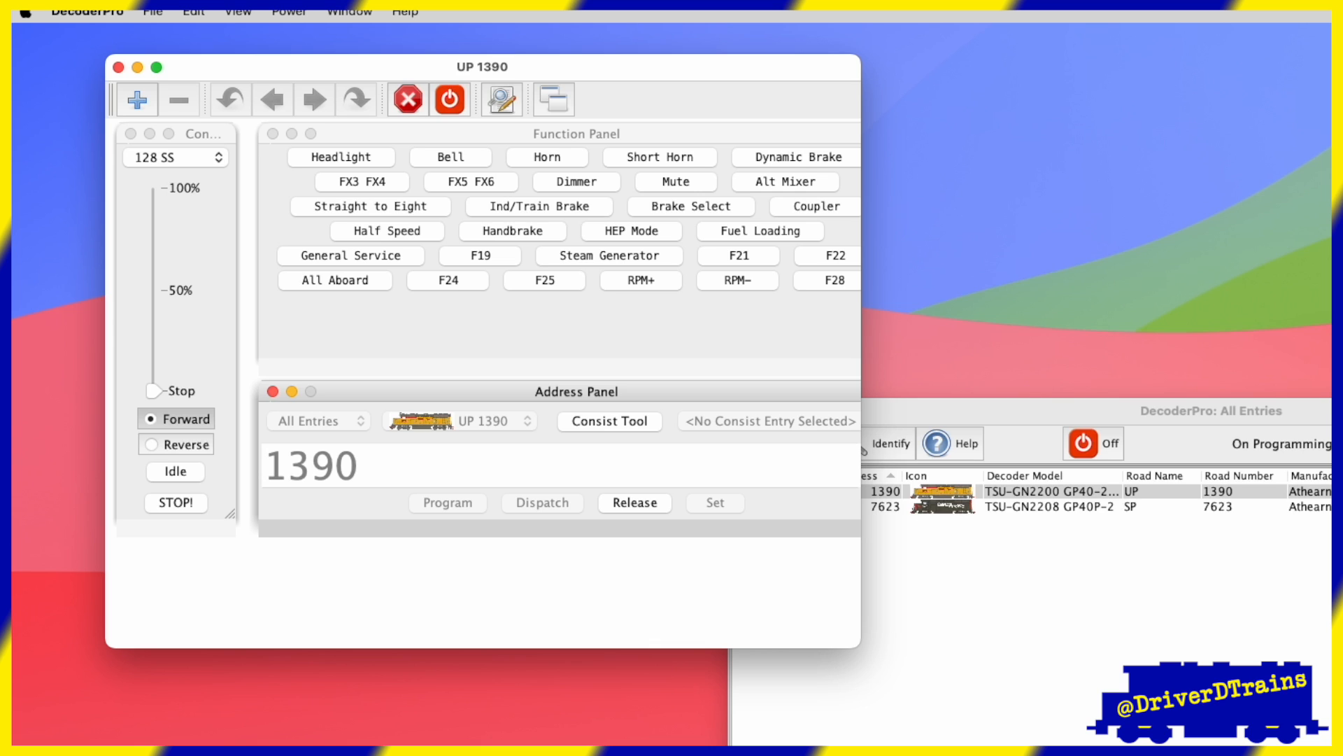
Narrow the Function and Address panels to matching widths, lengthen the Control Panel, and fit the UP 1390 window around them.
left_click_drag(859, 646, 925, 609)
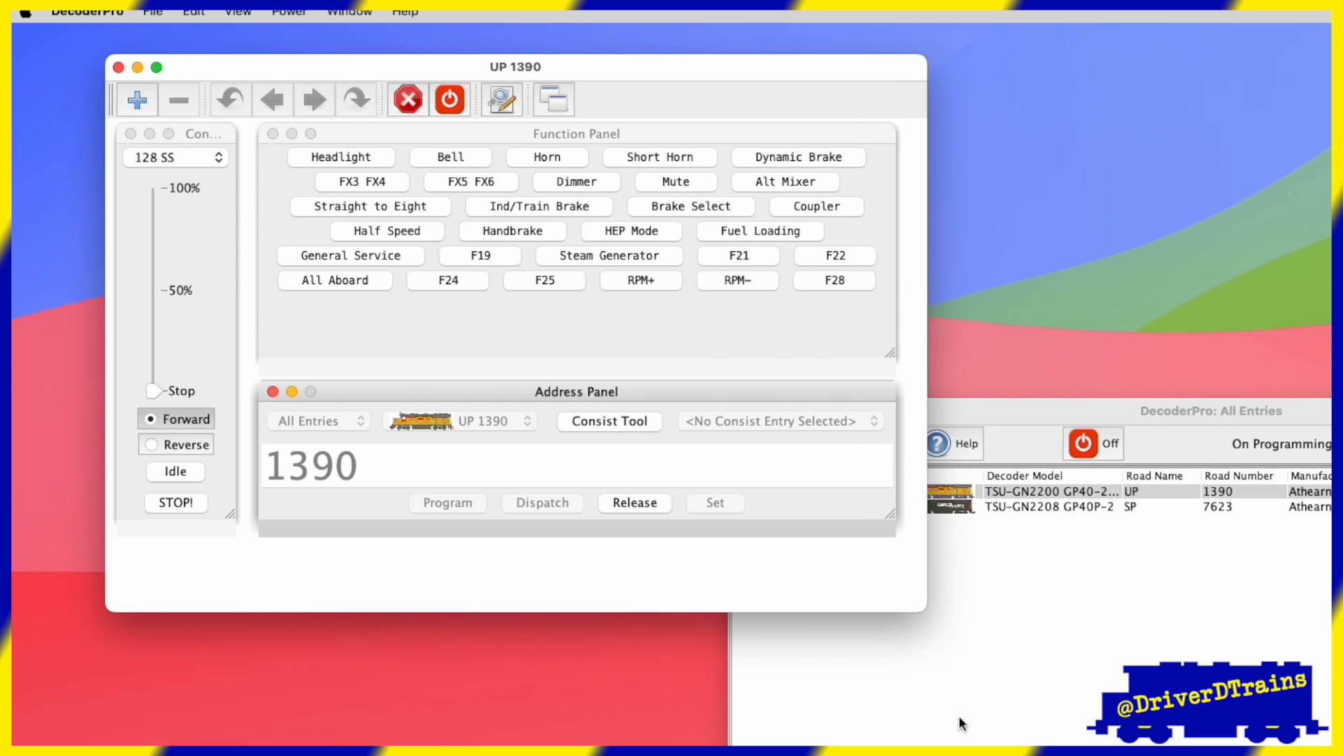
left_click_drag(892, 518, 681, 561)
left_click_drag(890, 354, 693, 366)
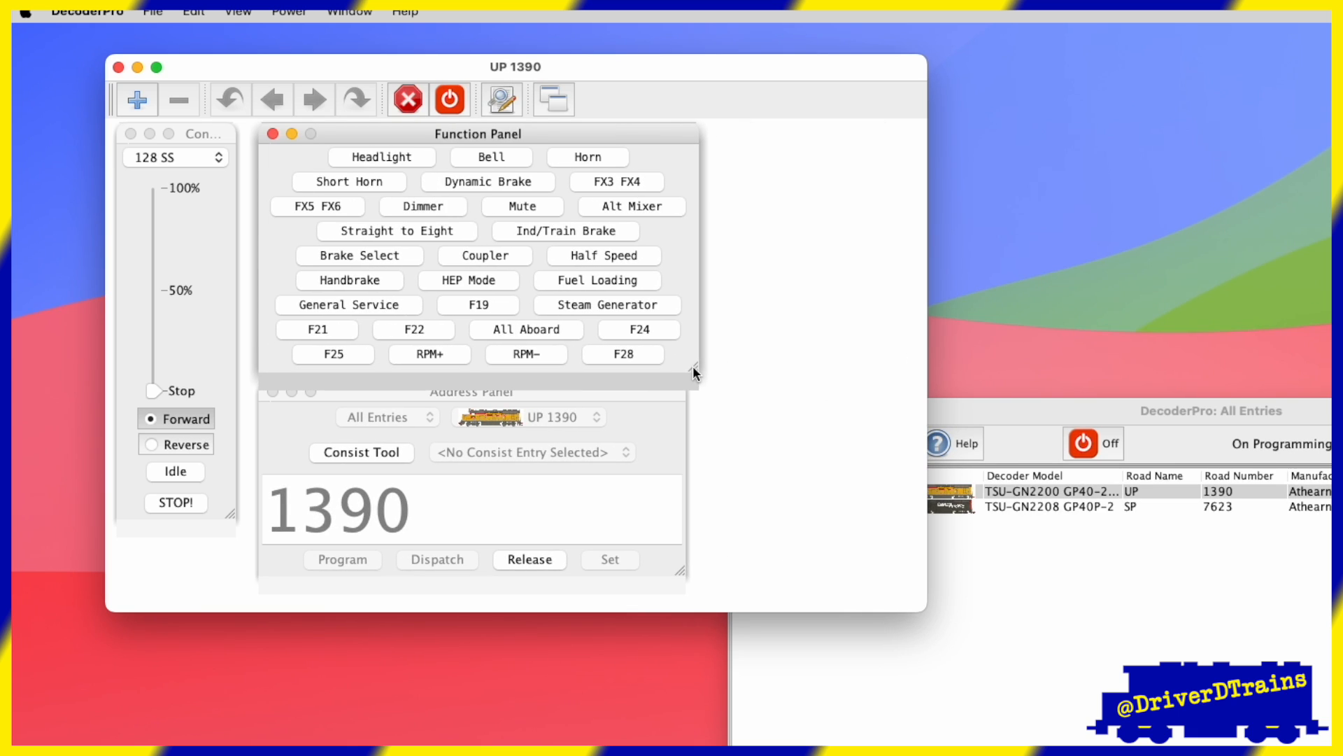
left_click_drag(680, 571, 696, 577)
left_click_drag(228, 513, 240, 573)
left_click_drag(919, 609, 713, 608)
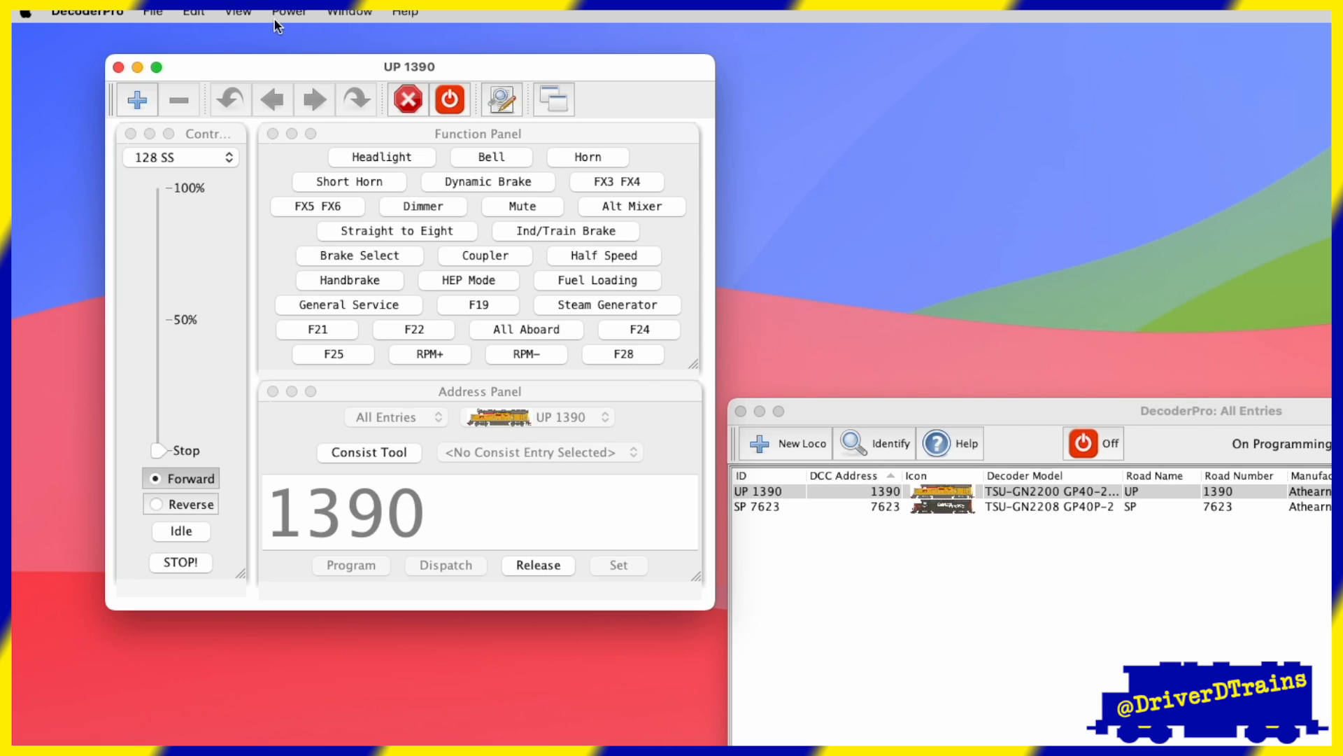
Save the current UP 1390 throttle, close its window, and reopen it from the roster.
left_click(152, 13)
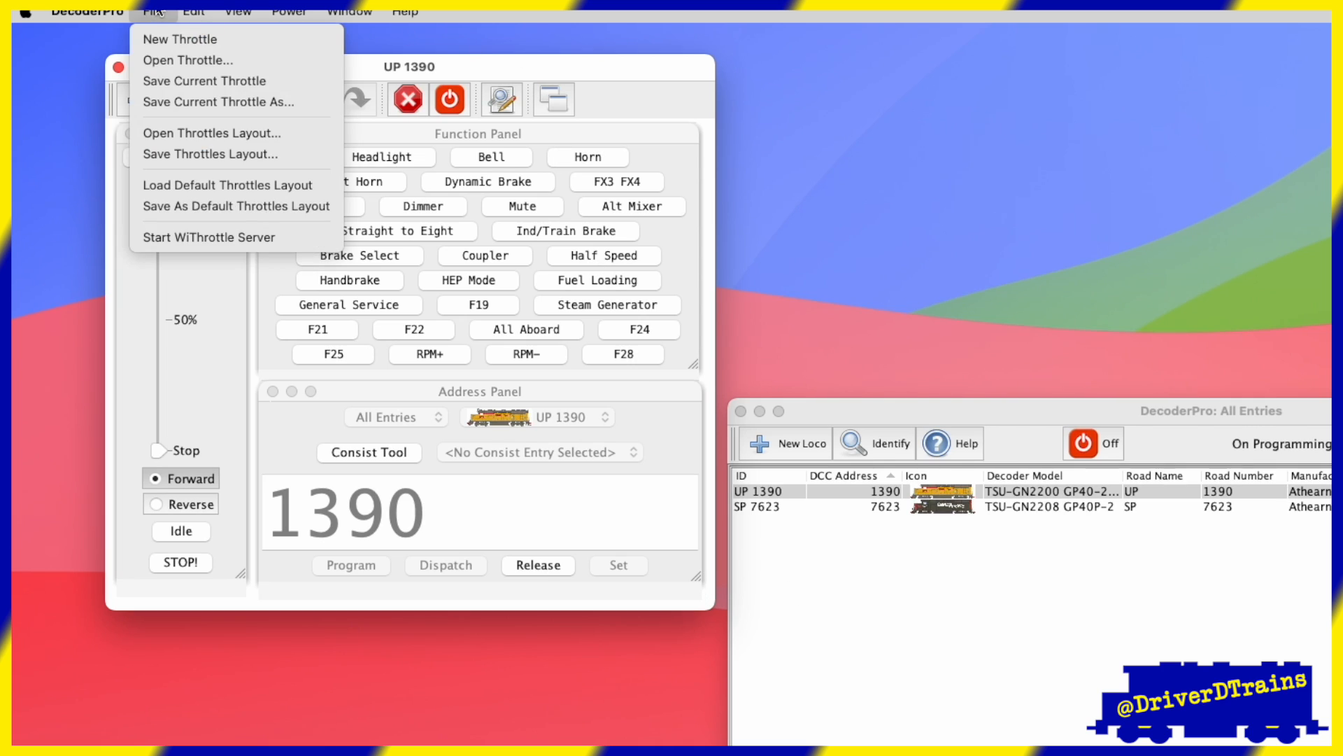
left_click(171, 81)
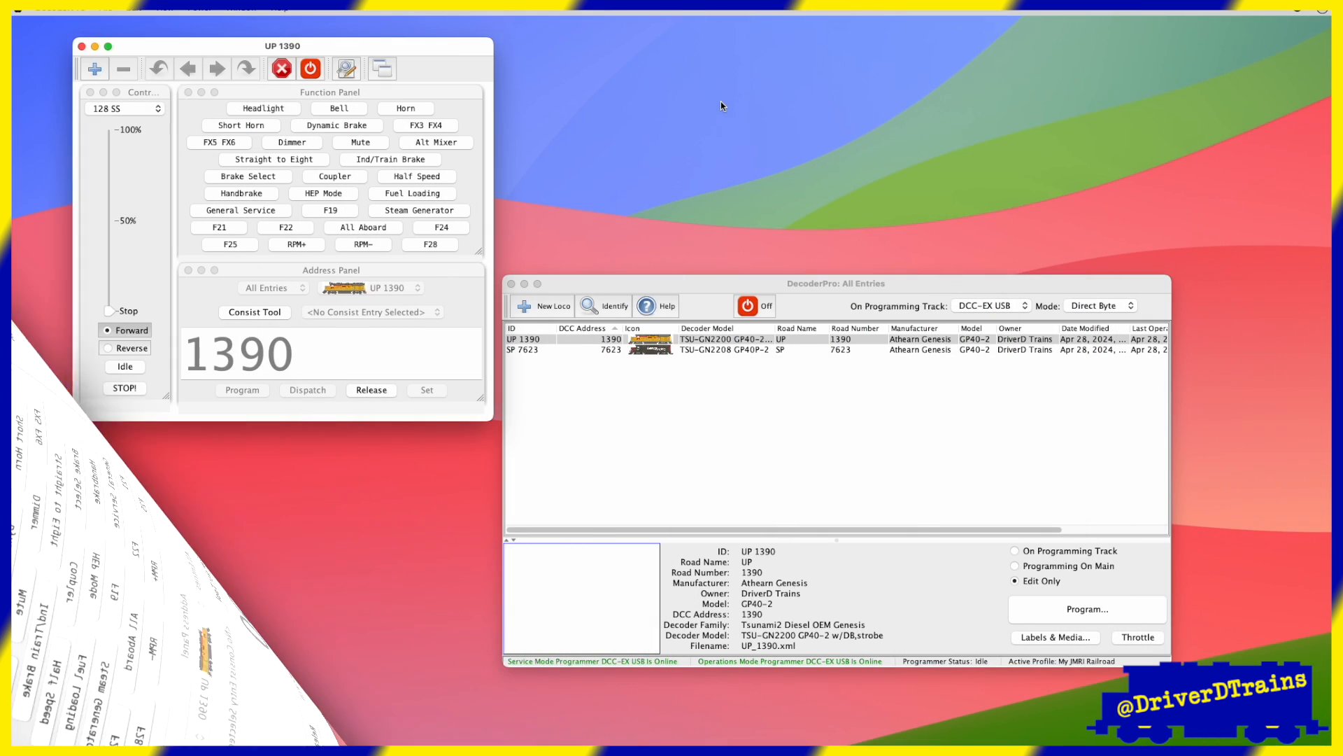
left_click(82, 47)
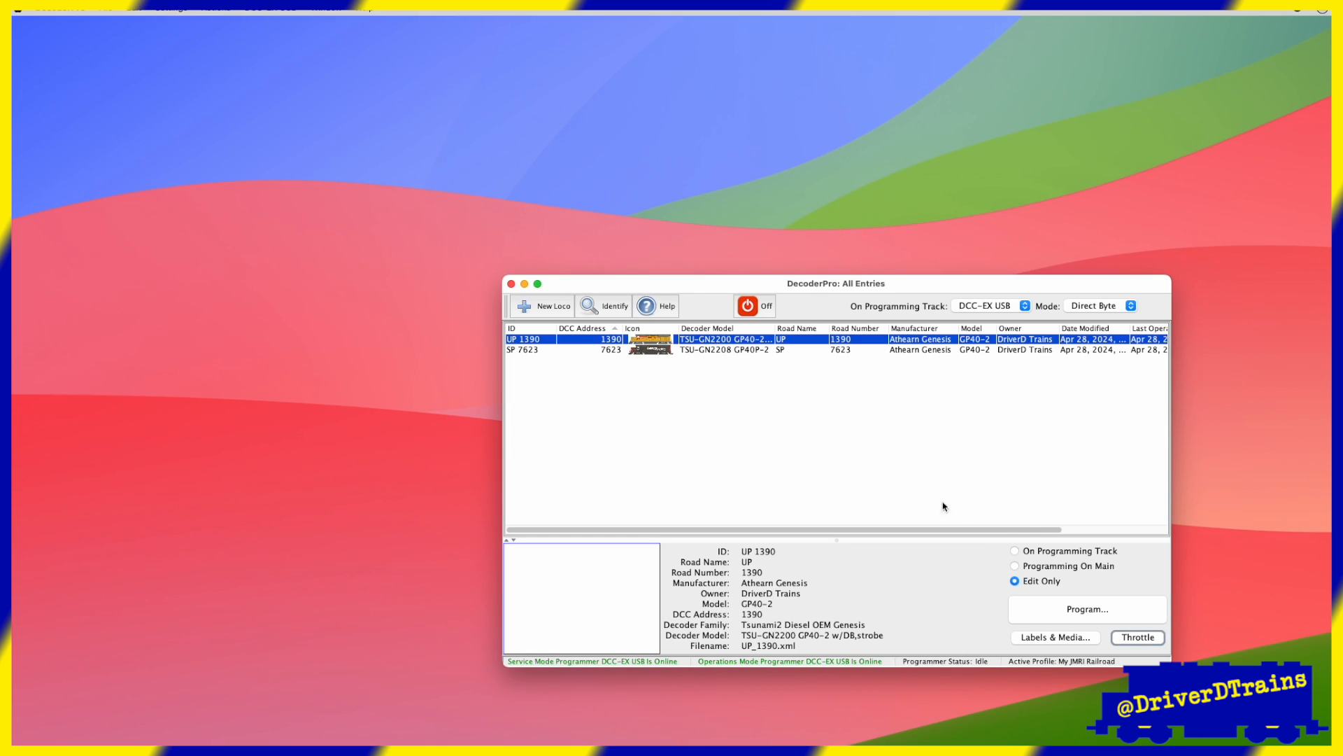
left_click(1135, 639)
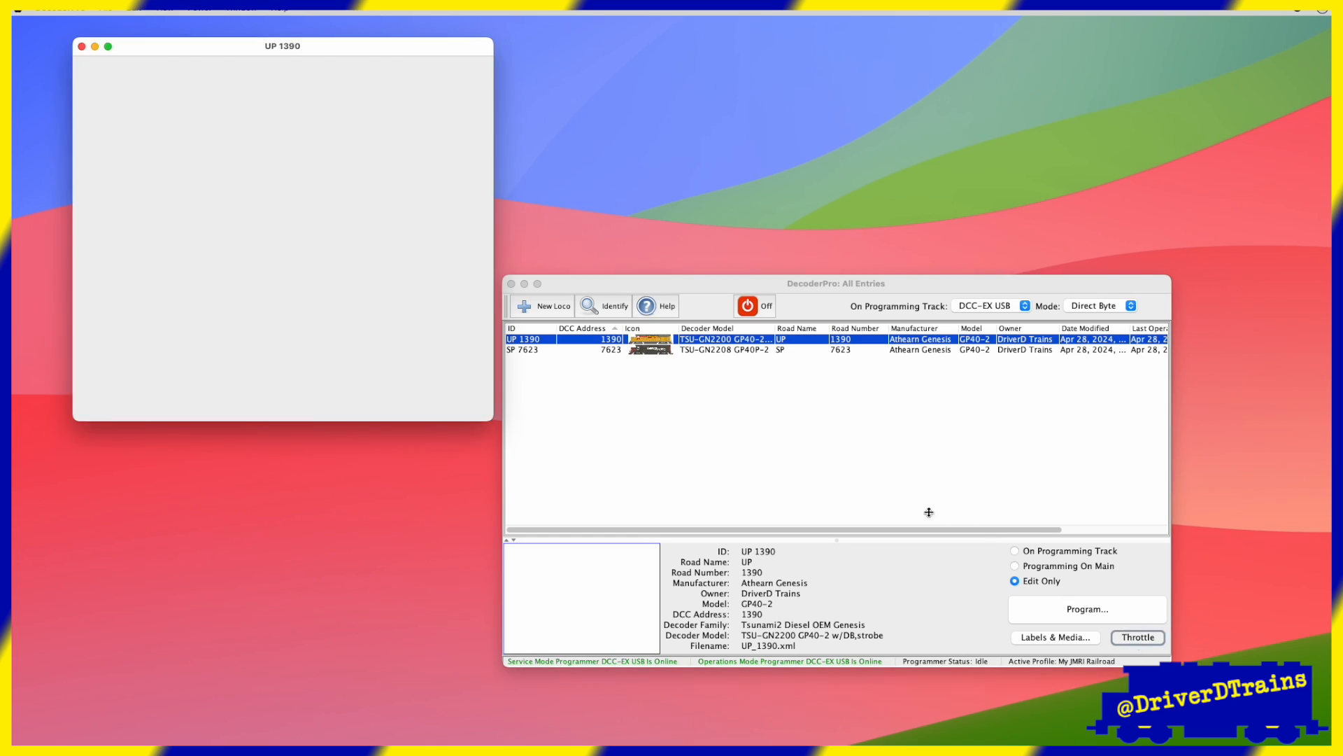
Widen the UP 1390 throttle window and its Address Panel, and shift the Function Panel toward the window's right side.
left_click(503, 424)
left_click(417, 49)
left_click_drag(493, 420, 672, 422)
left_click_drag(482, 399, 650, 382)
left_click_drag(573, 271, 574, 284)
left_click_drag(417, 90, 600, 90)
left_click_drag(617, 283, 625, 285)
Save the widened UP 1390 throttle layout, close the window, and reopen the throttle from the roster.
left_click(105, 9)
left_click(133, 55)
left_click(82, 46)
left_click(1135, 637)
Move the Function Panel back beside the Control Panel, and make the Address Panel a tall, narrow column at the window's right side.
left_click_drag(514, 94, 331, 94)
left_click_drag(426, 286, 410, 112)
left_click_drag(645, 224, 298, 403)
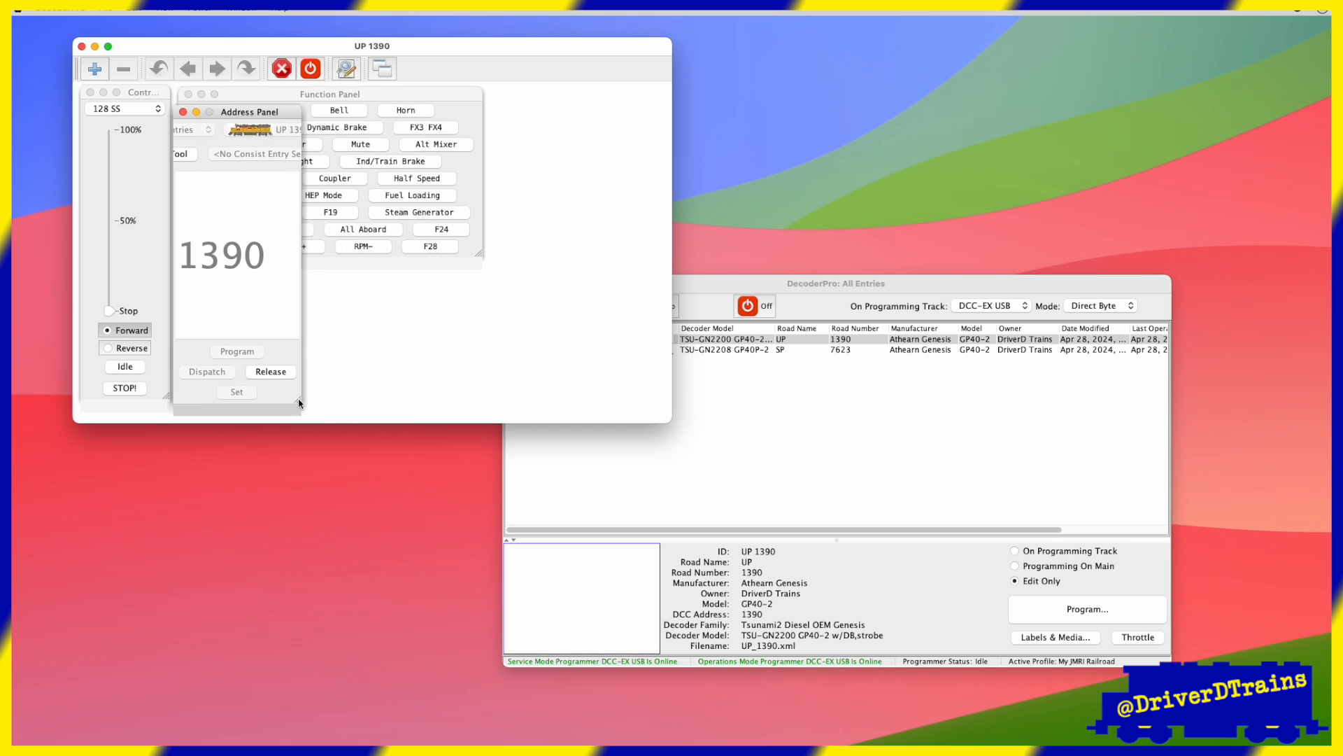
left_click_drag(250, 112, 608, 94)
left_click_drag(329, 94, 341, 94)
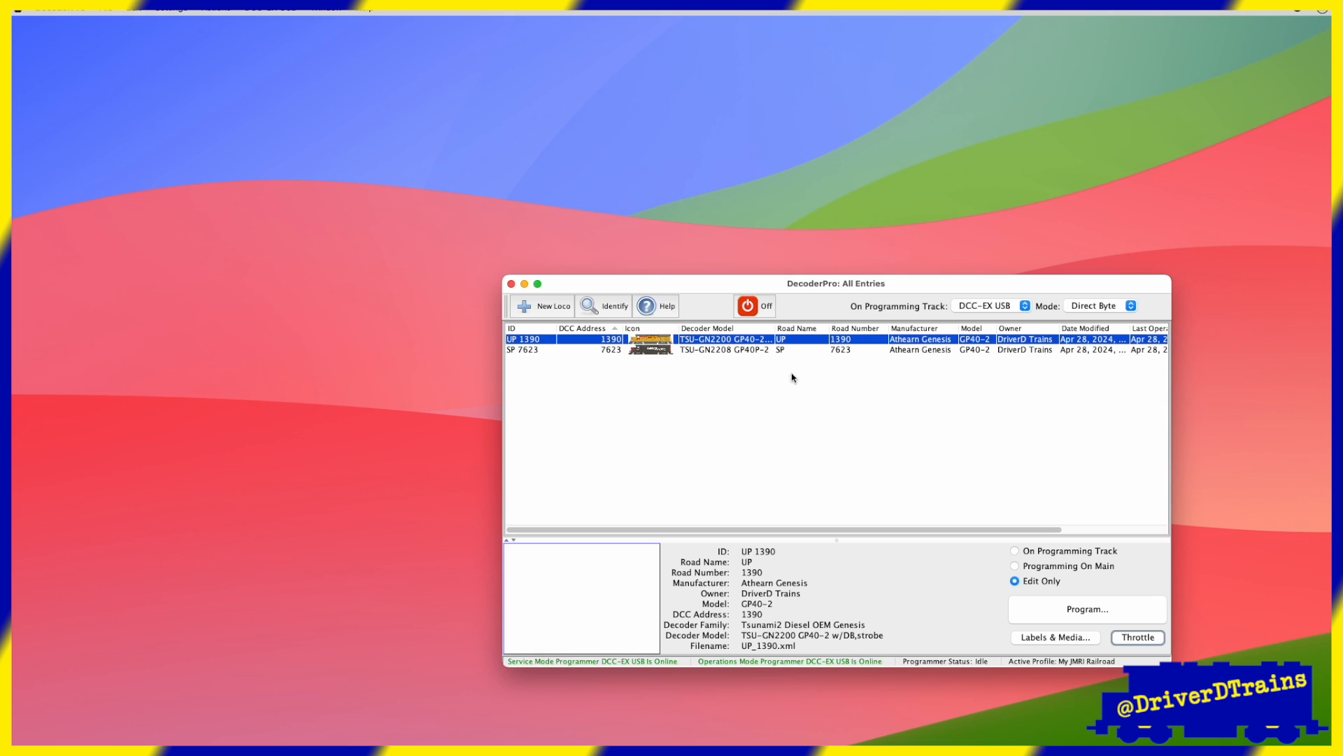
Open the SP 7623 throttle to check its layout, close it, and reopen the UP 1390 throttle.
left_click(767, 350)
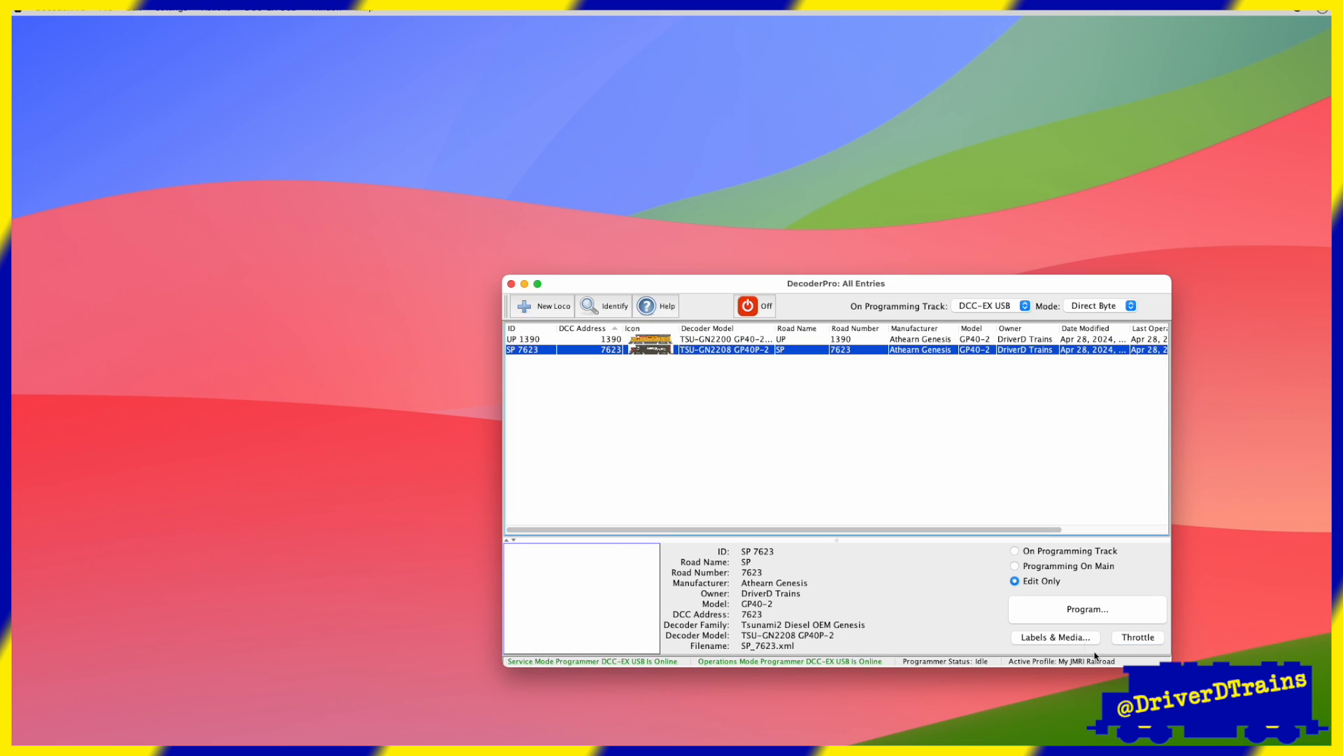
left_click(1138, 637)
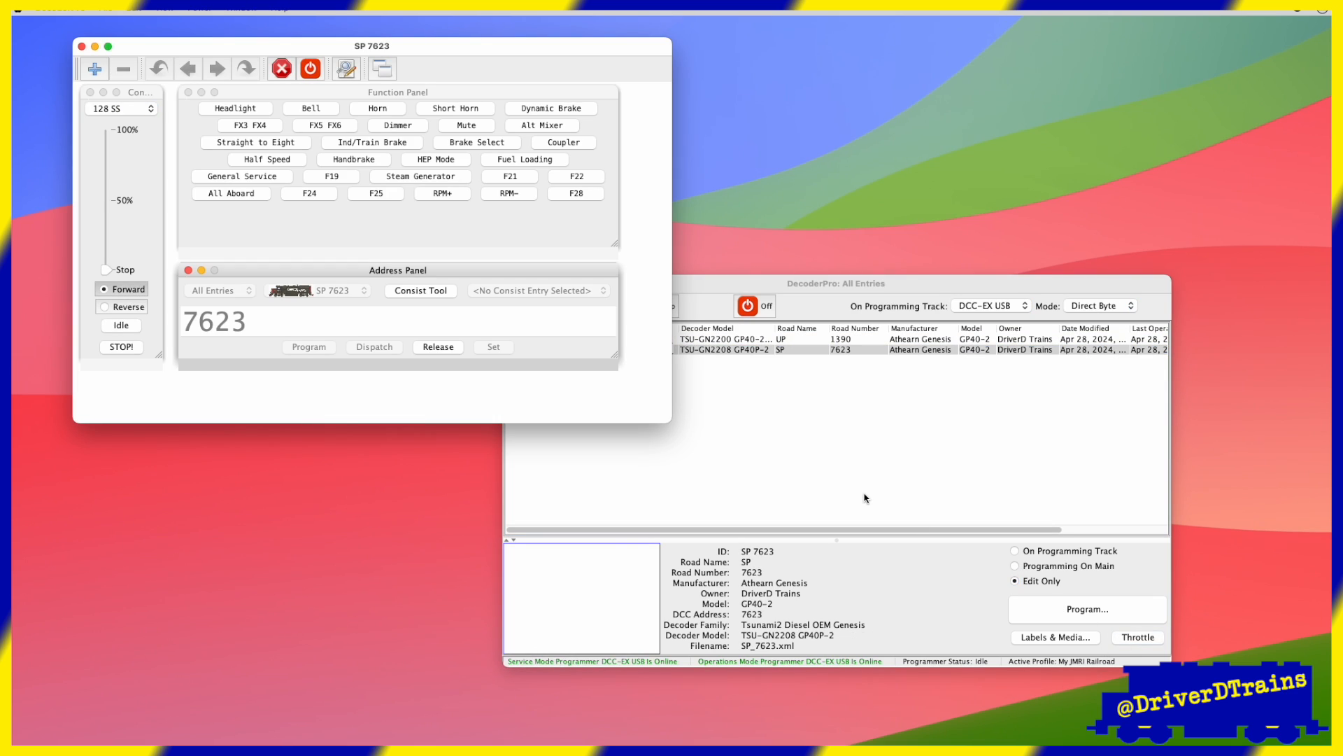
left_click(81, 46)
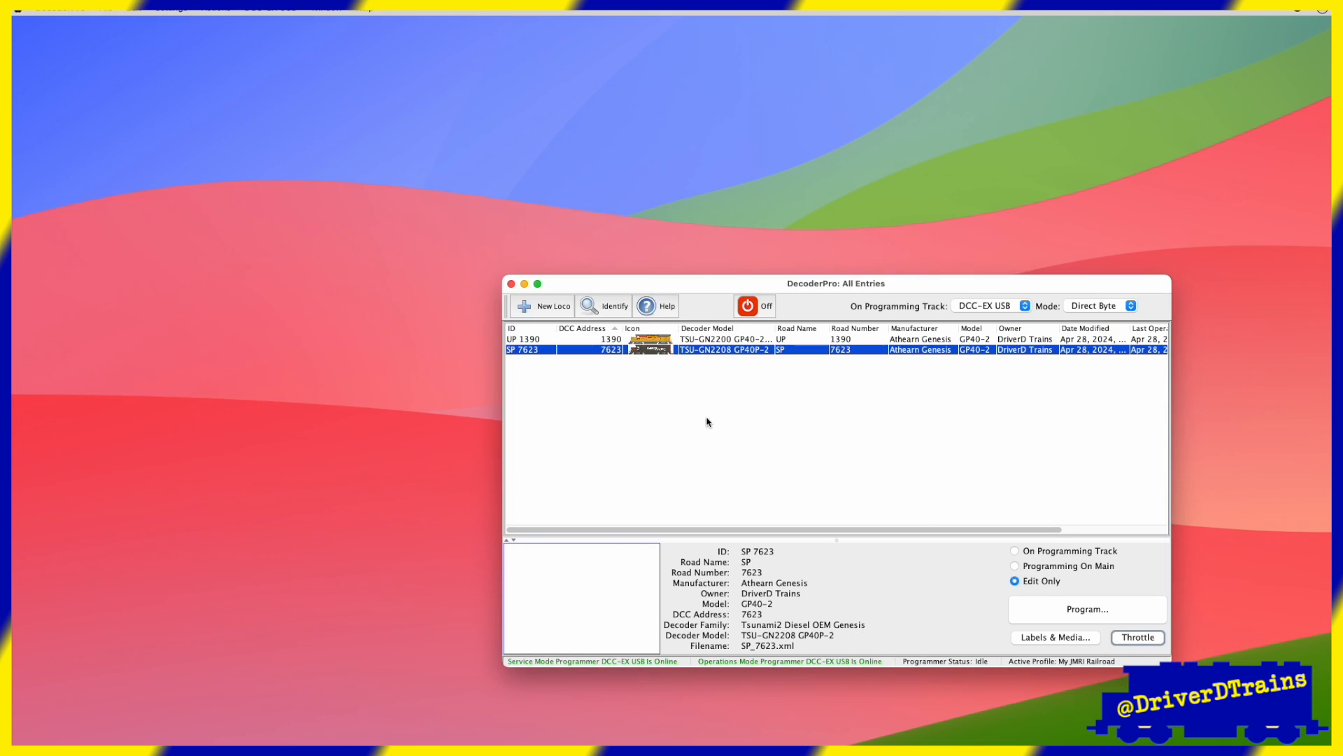
left_click(721, 338)
left_click(1132, 638)
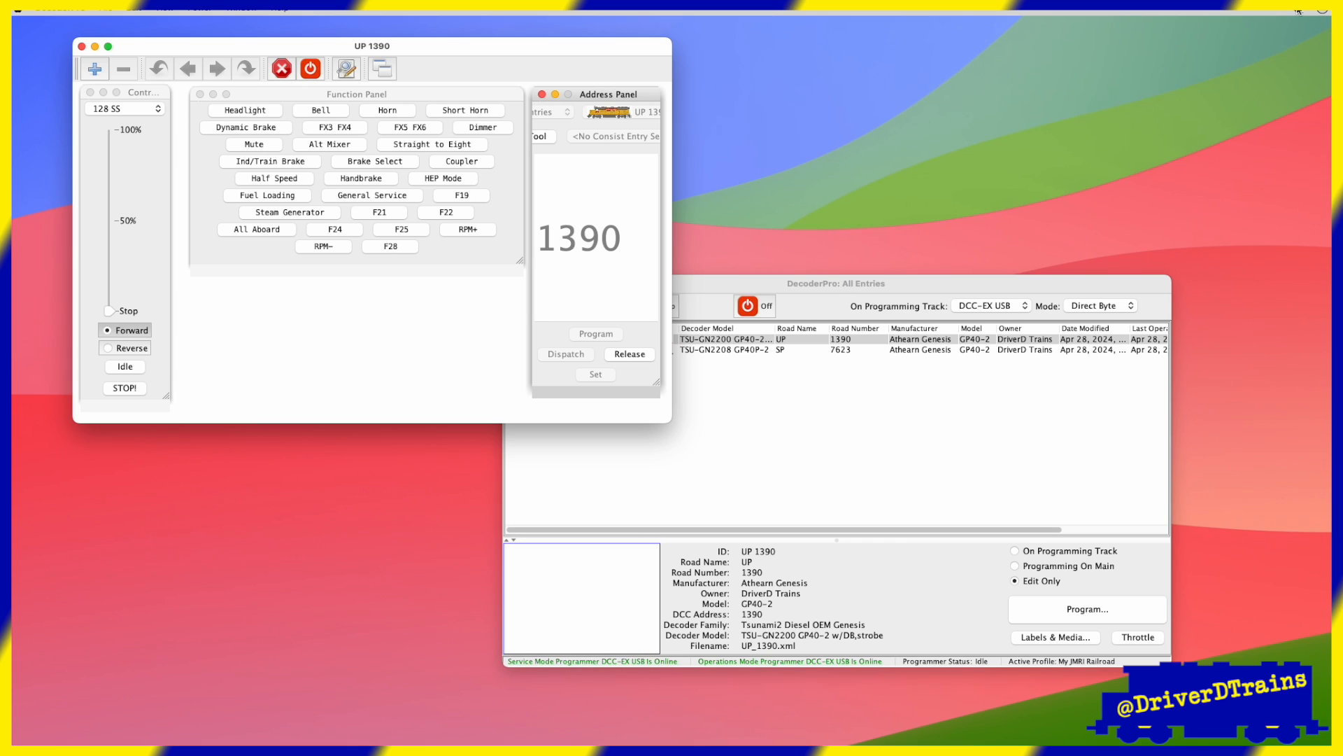
Save the current UP 1390 throttle under the new file name UP 1390 New Throttle.
left_click(107, 10)
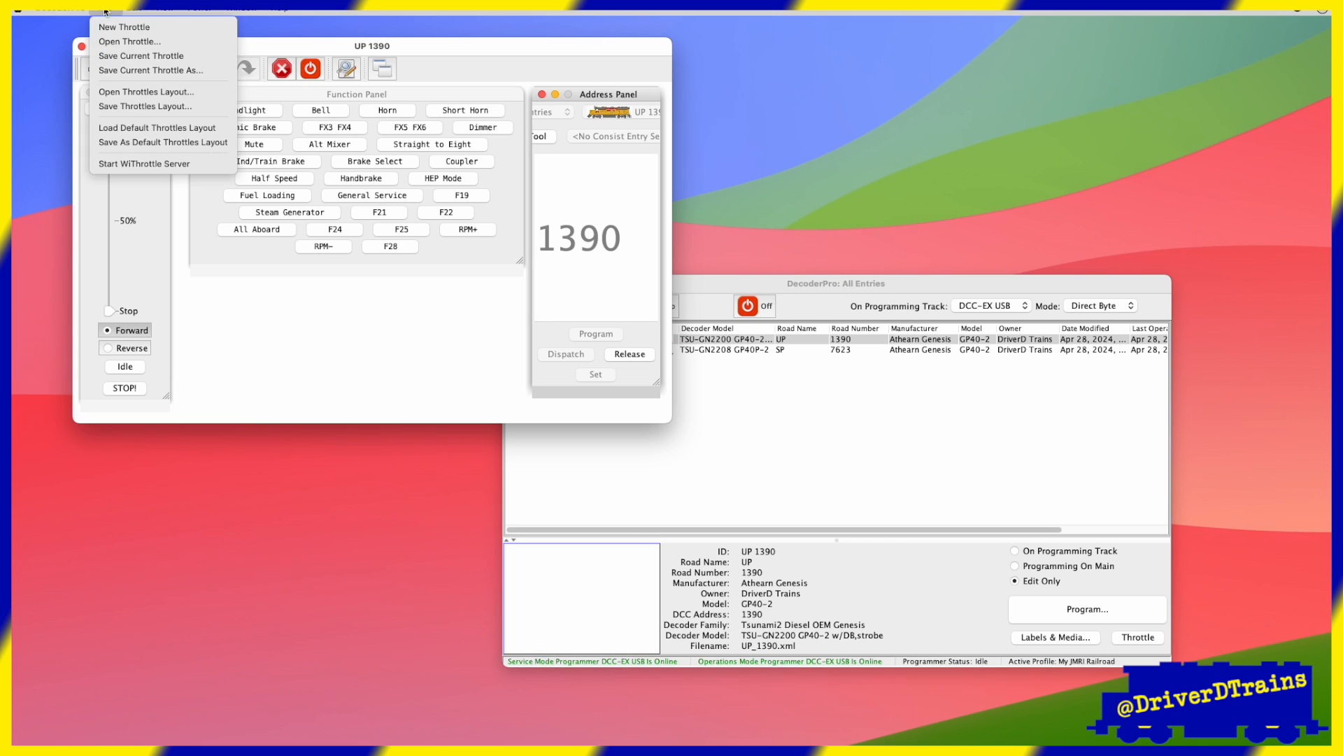
left_click(130, 72)
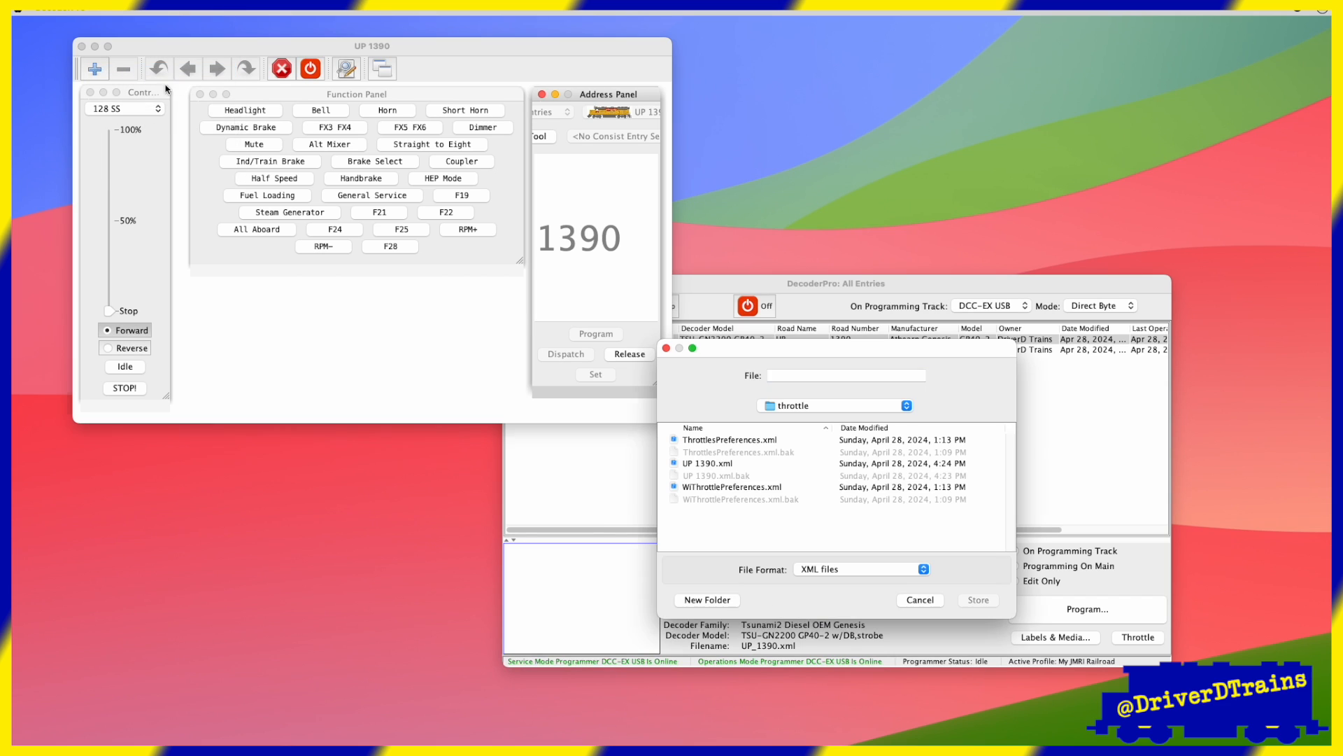
type("UP")
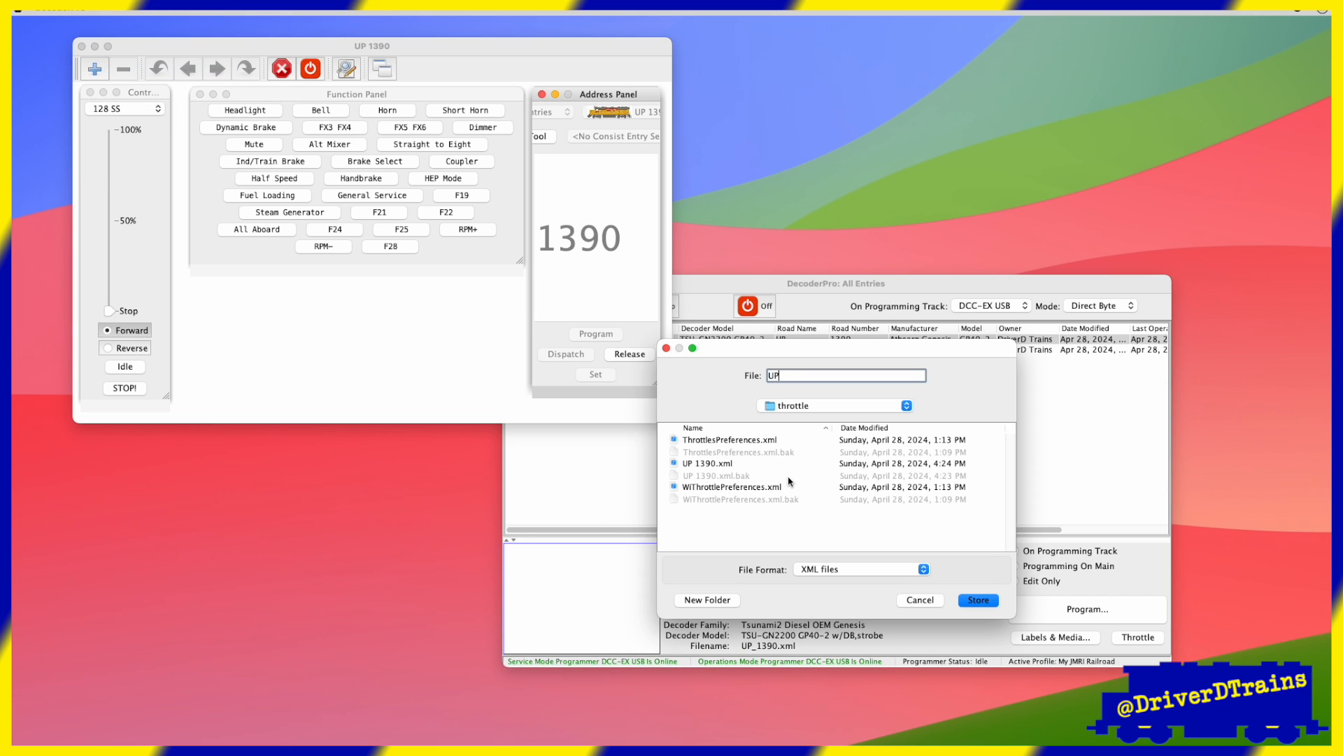
type(" 1390 New Throttle")
left_click(969, 599)
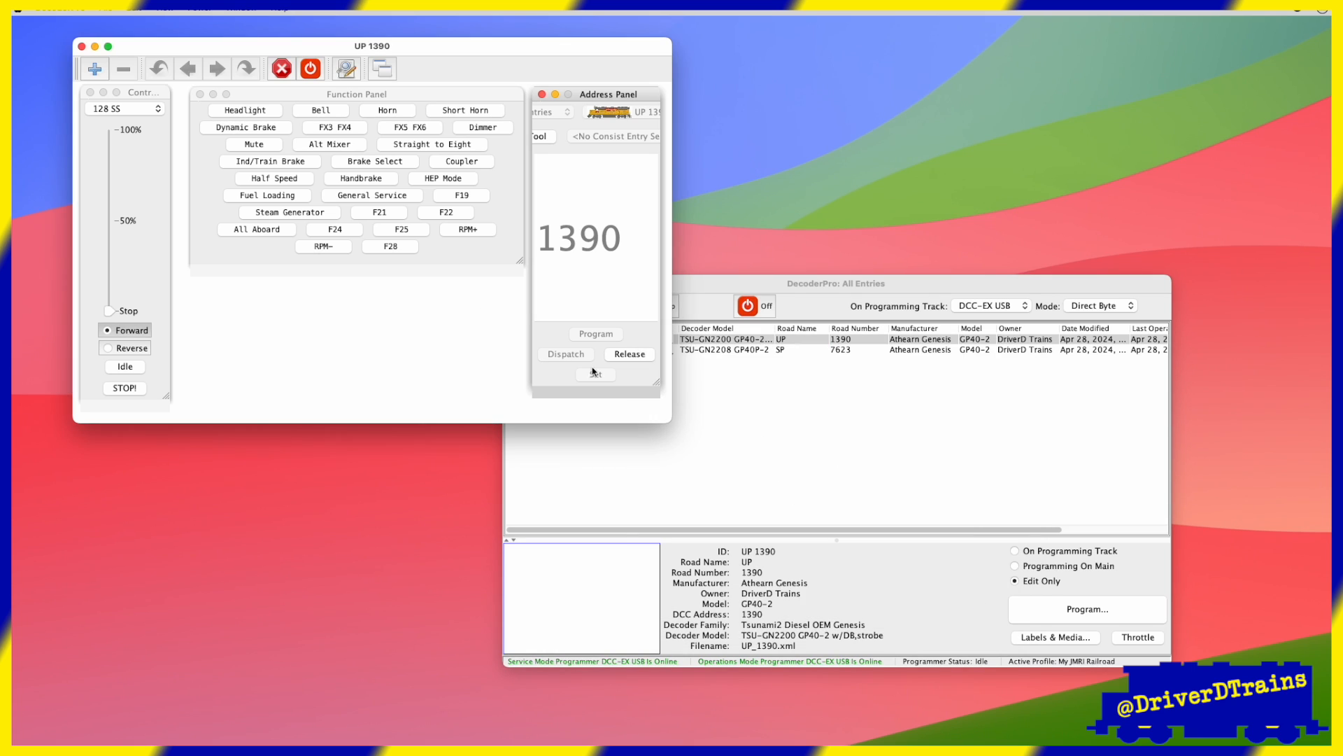
Compare the SP 7623 throttle's layout with the UP 1390 throttle's by closing and opening each from the roster.
left_click(81, 46)
left_click(723, 350)
left_click(1141, 637)
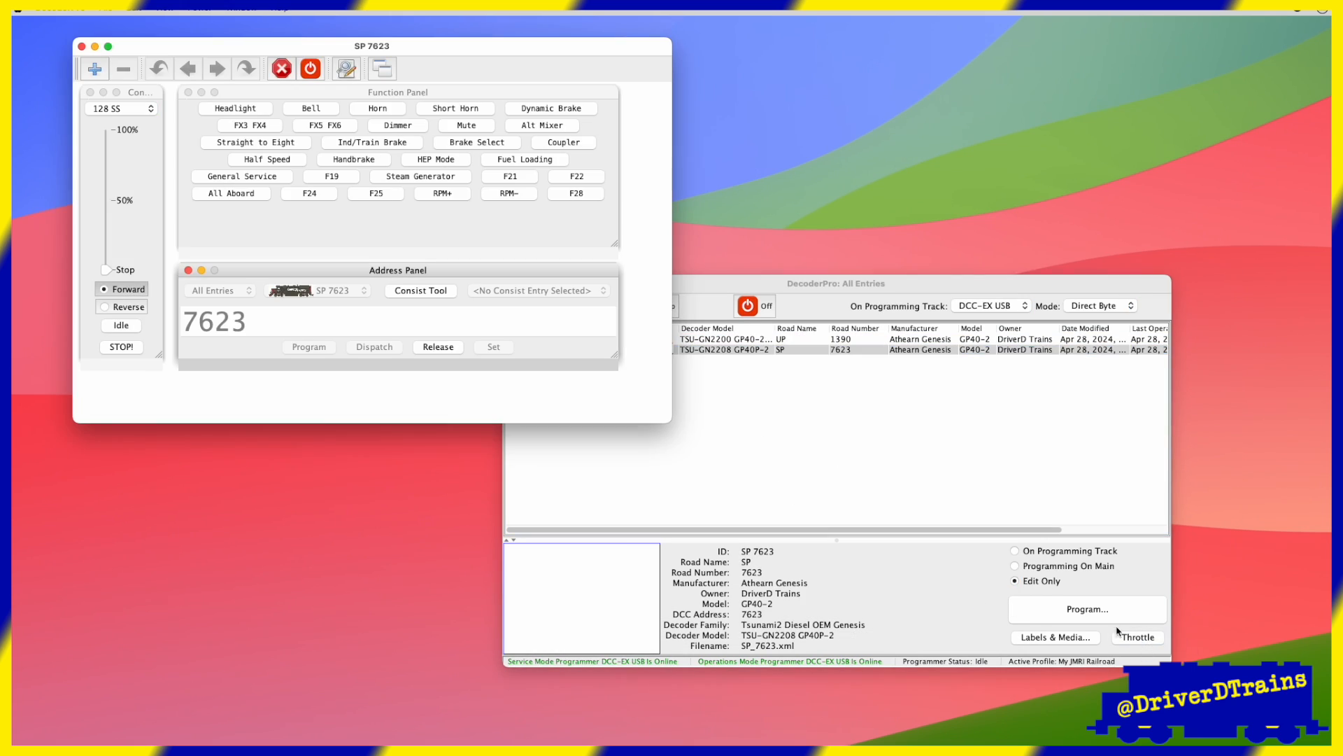
left_click(82, 46)
left_click(710, 340)
left_click(1139, 637)
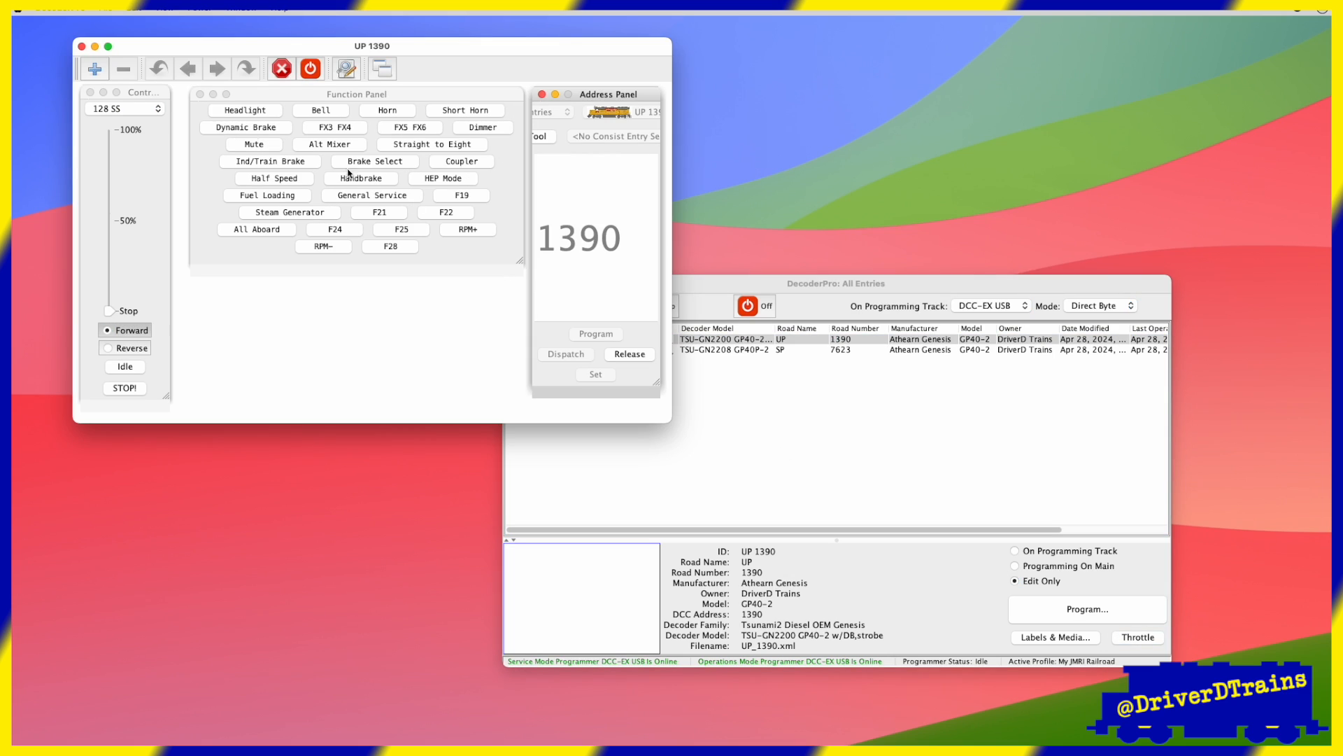
Save the UP 1390 throttle layout as SP 7623.xml, overwriting the existing file.
left_click(105, 13)
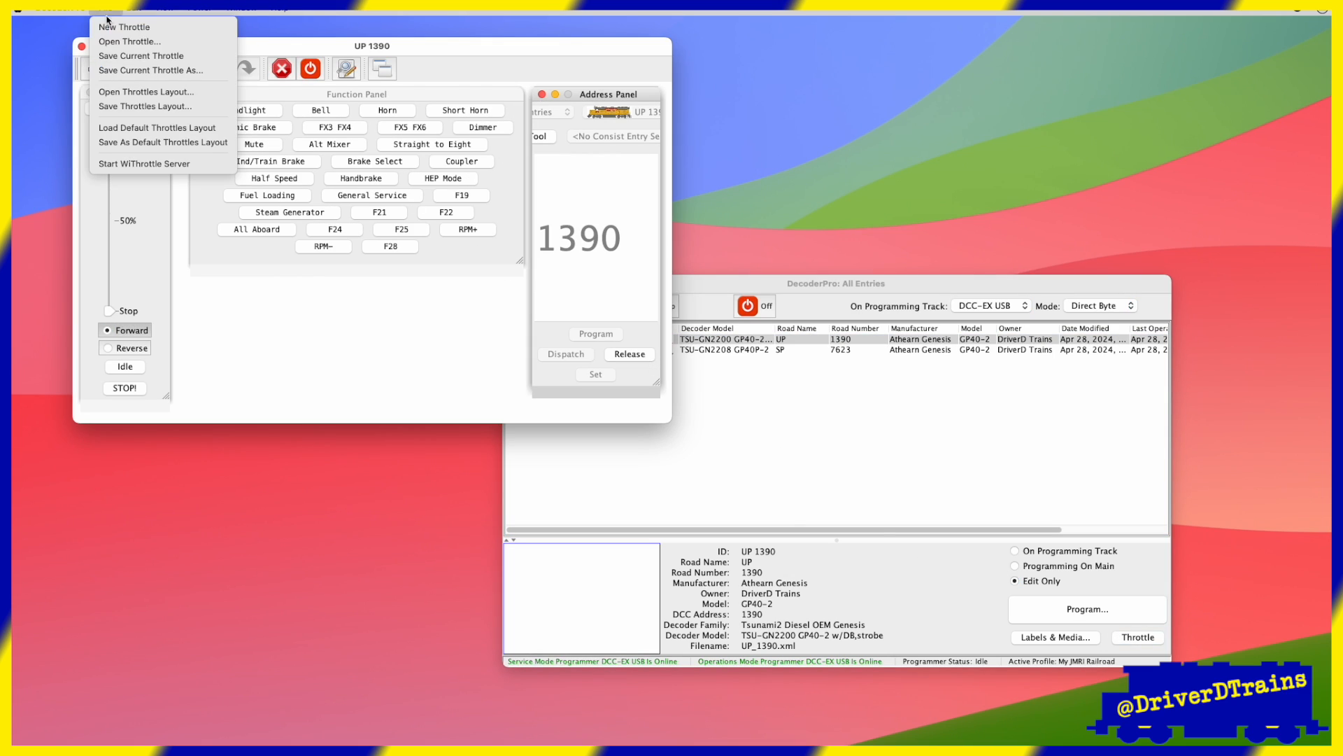
left_click(136, 73)
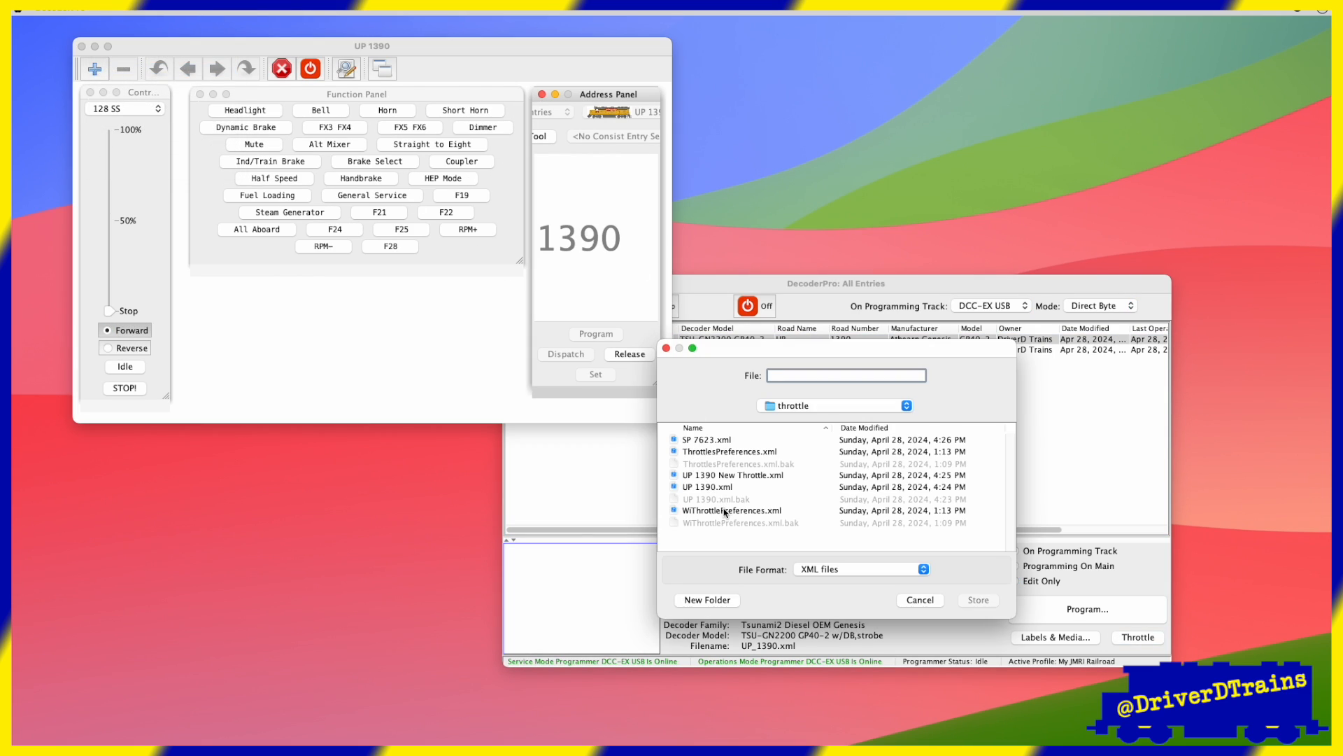
left_click(715, 441)
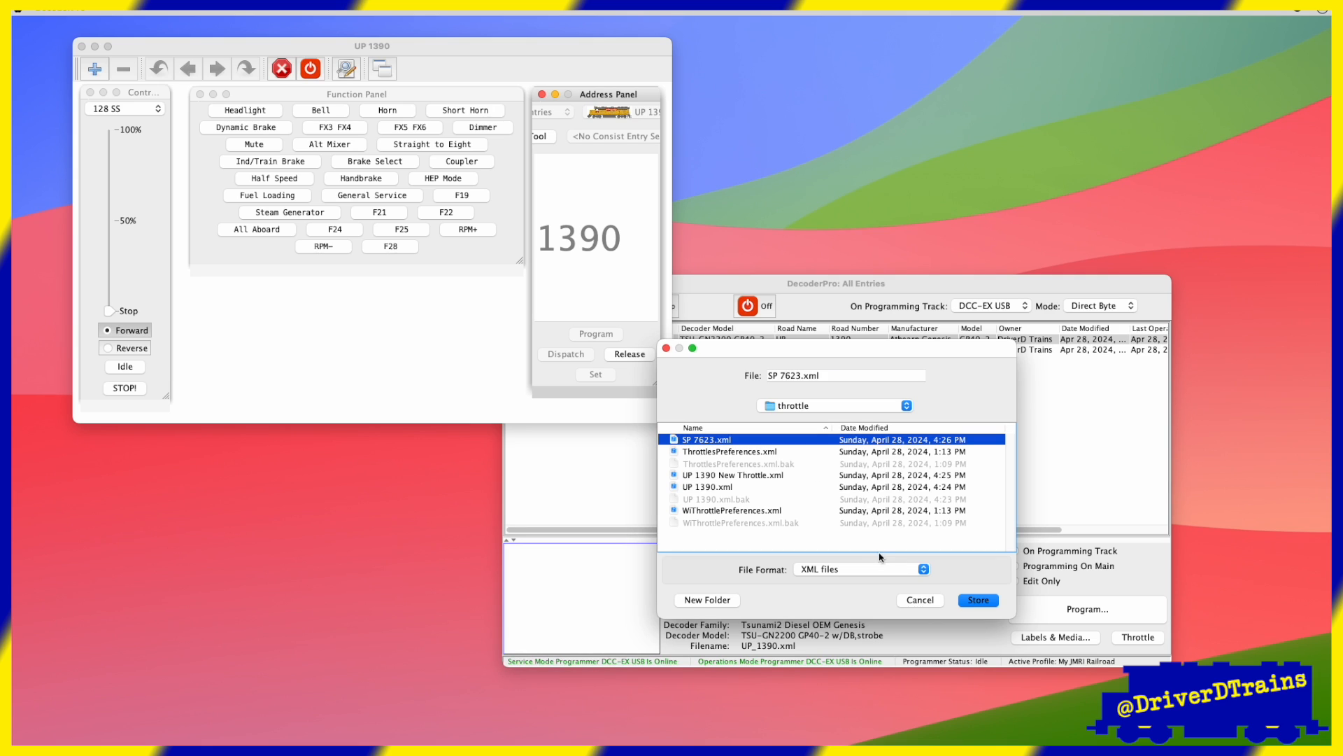
left_click(979, 601)
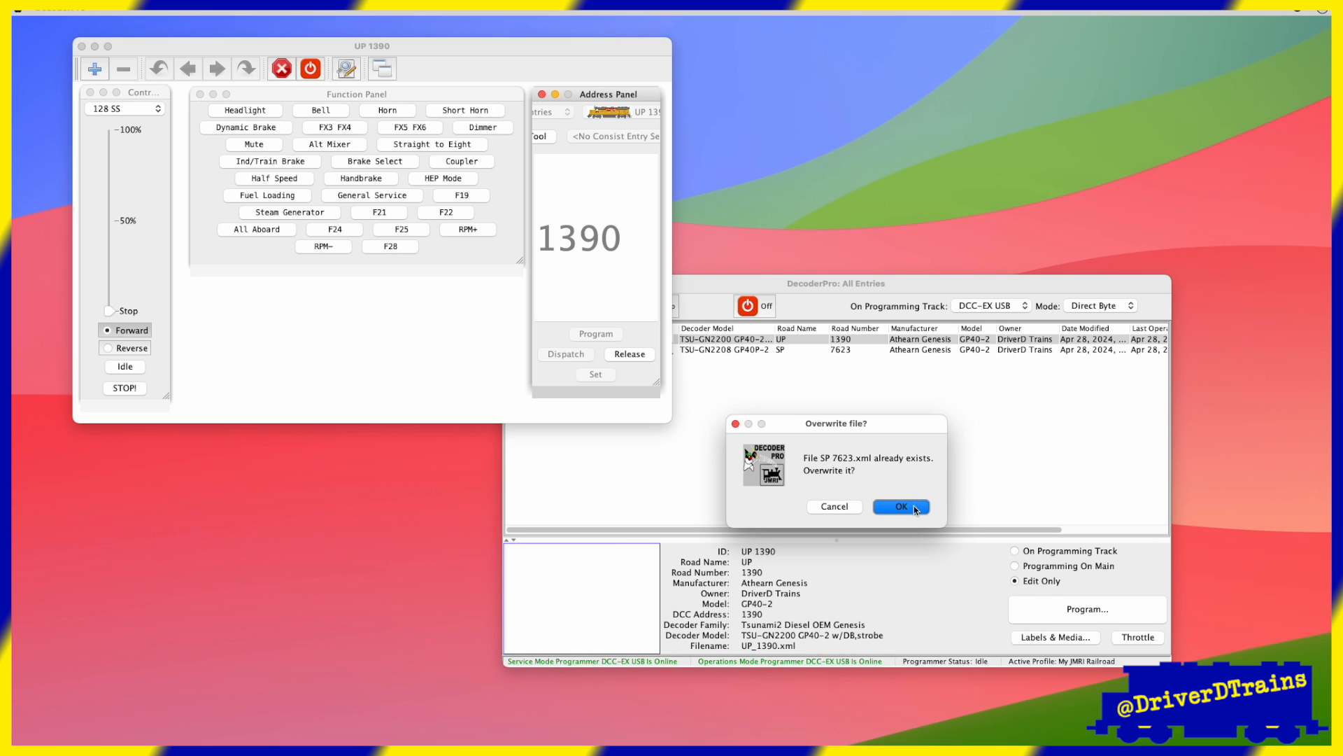
left_click(910, 508)
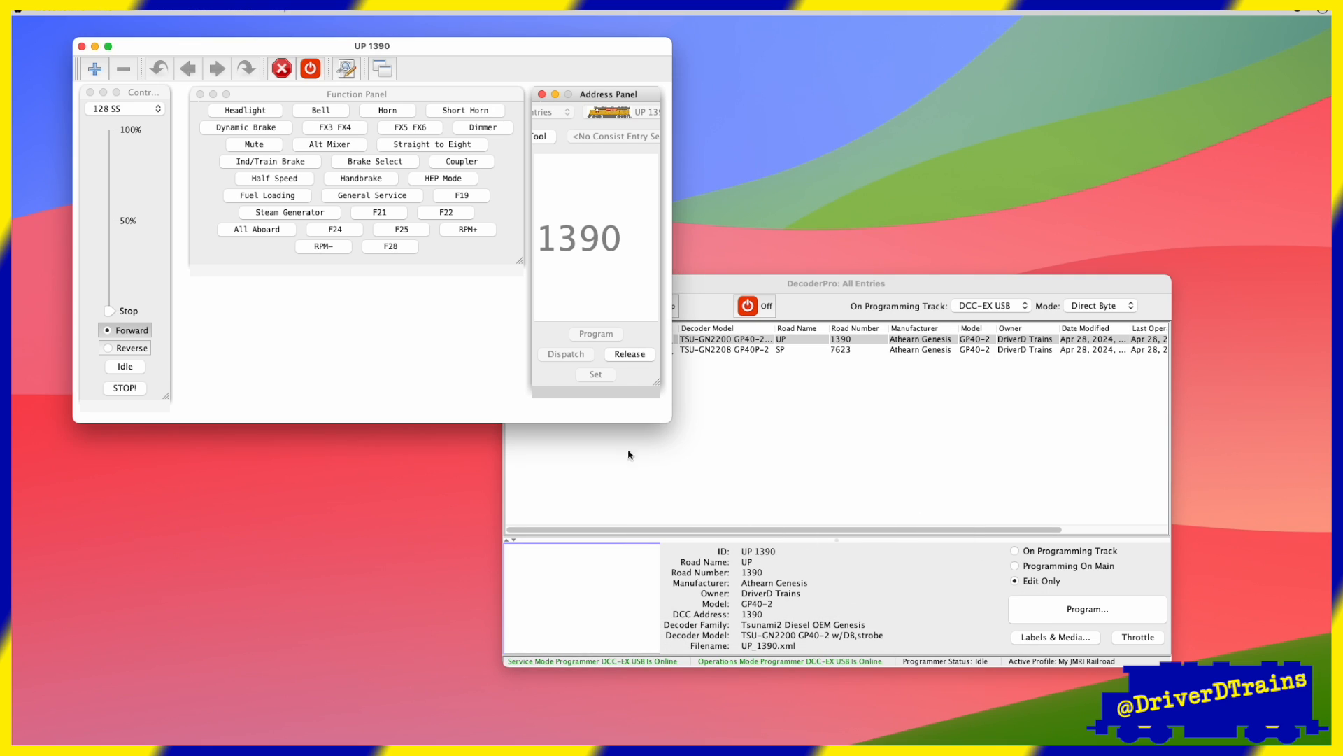
Close the UP 1390 throttle and open the SP 7623 throttle from the roster to check its layout.
left_click(81, 46)
left_click(689, 350)
left_click(1139, 637)
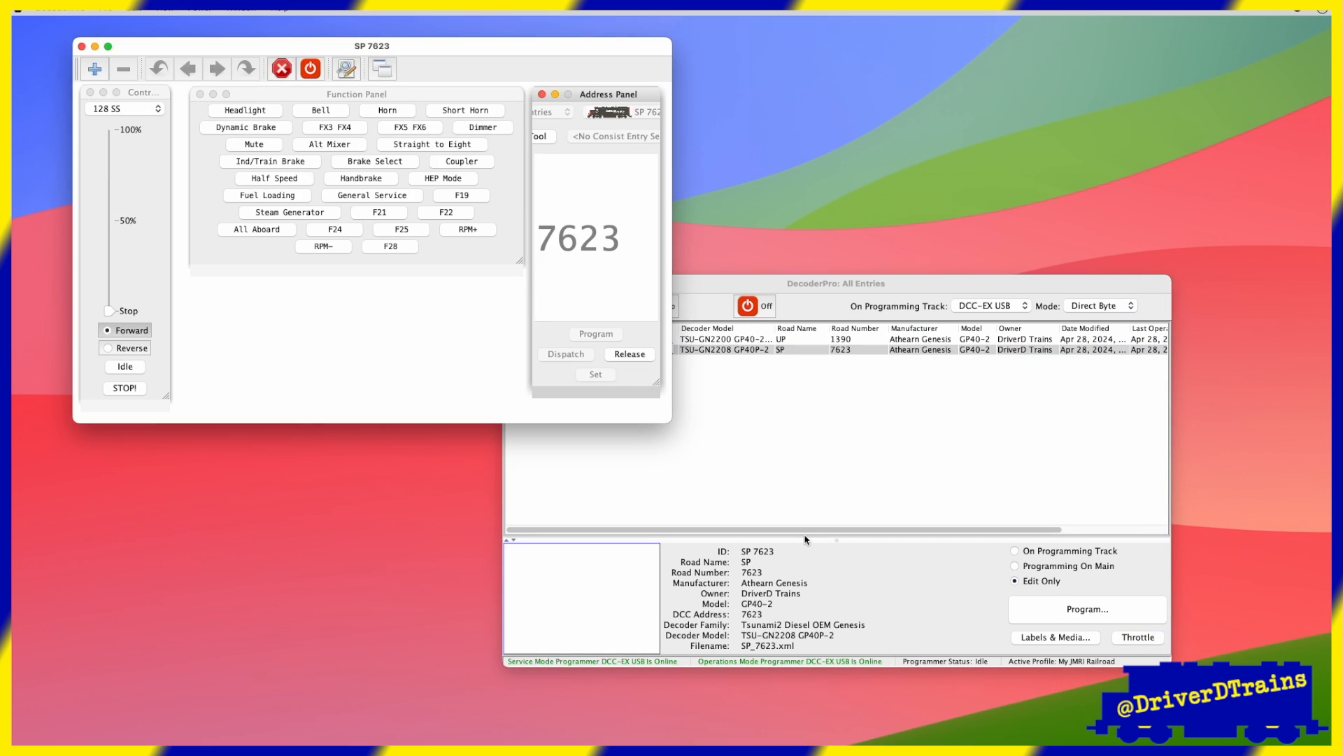
Close the SP 7623 throttle and open a new throttle window with no locomotive selected.
left_click(81, 46)
left_click(214, 7)
left_click(224, 55)
Save the blank default throttle layout as UP 1390.xml, overwriting the existing file.
left_click(117, 8)
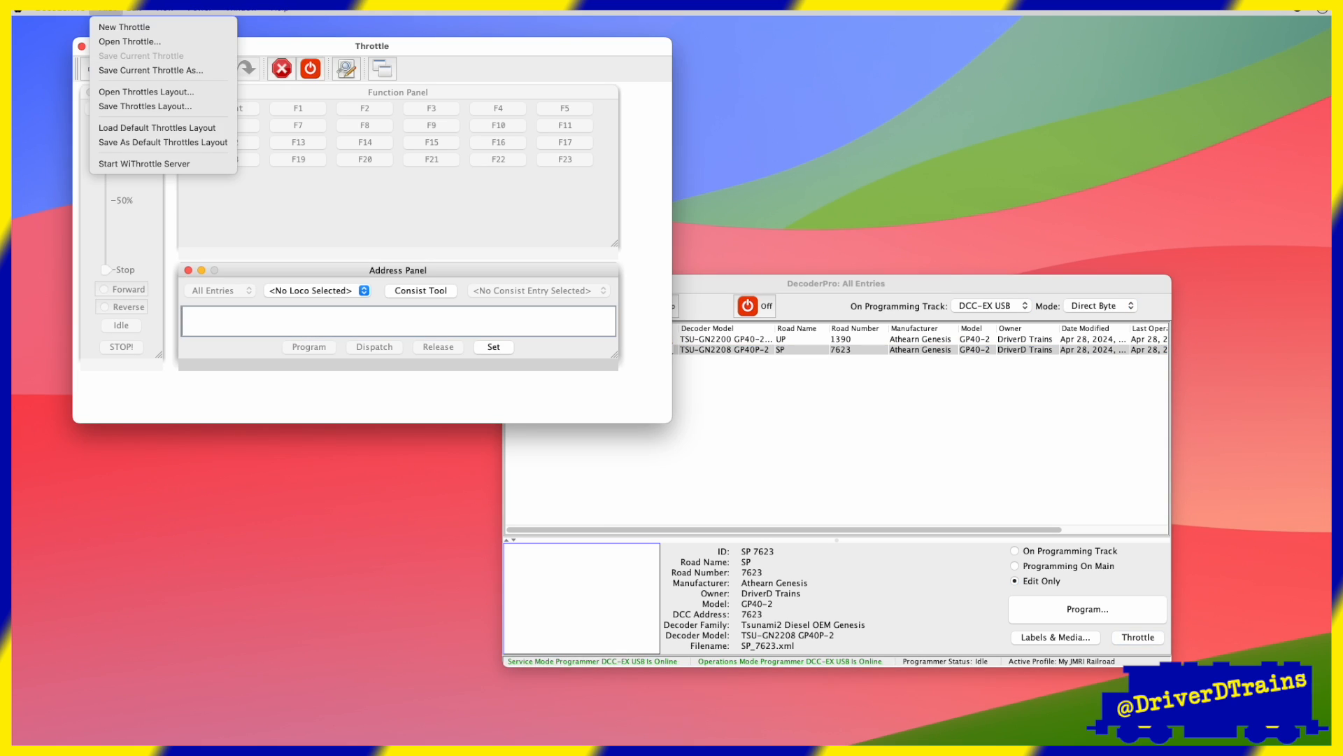
left_click(147, 70)
left_click(710, 499)
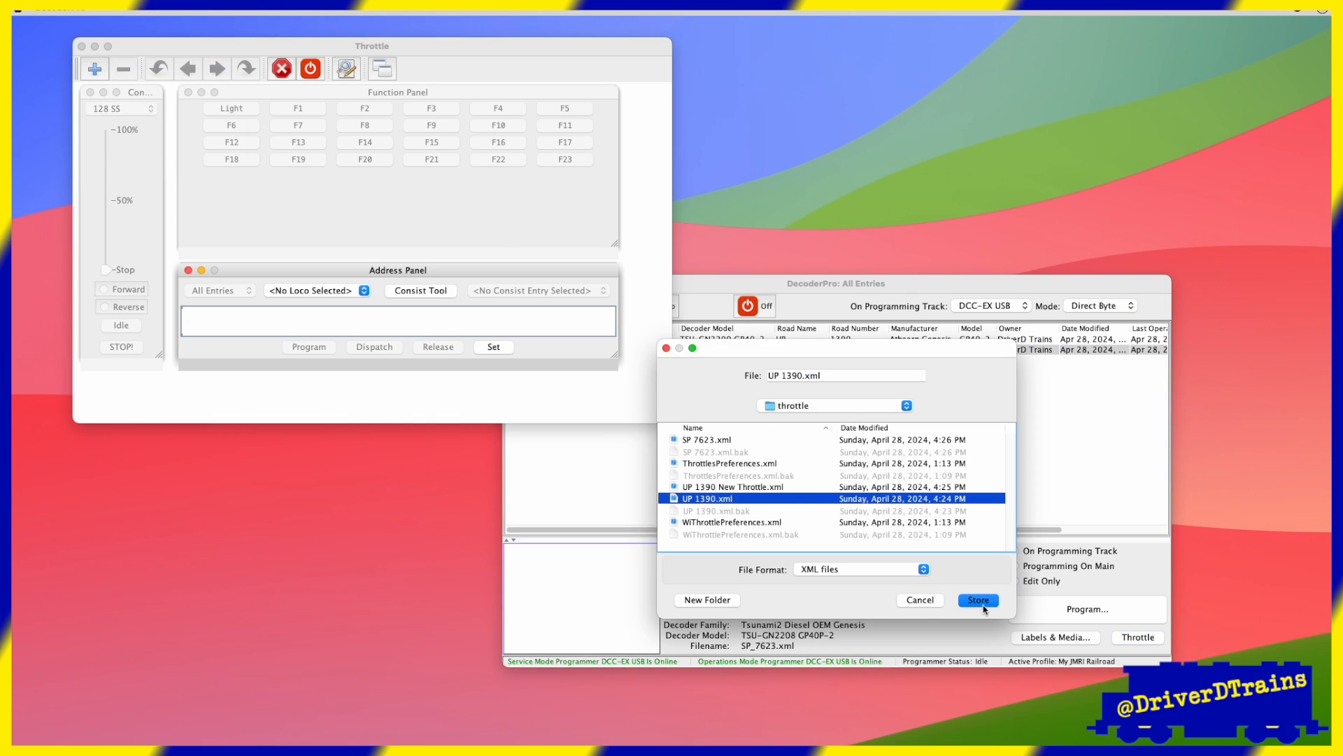
left_click(980, 599)
left_click(905, 505)
Close the blank throttle window and reopen the UP 1390 throttle from the roster.
left_click(82, 46)
left_click(670, 340)
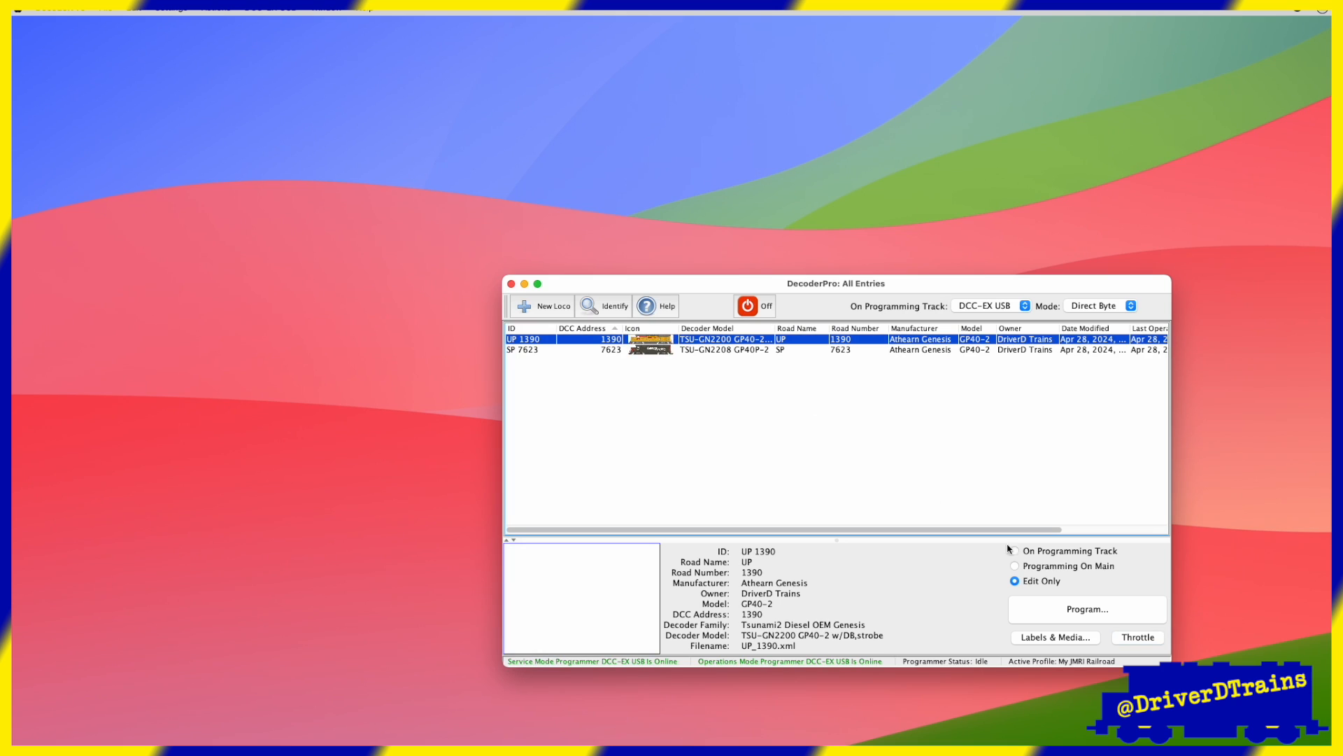
left_click(1139, 637)
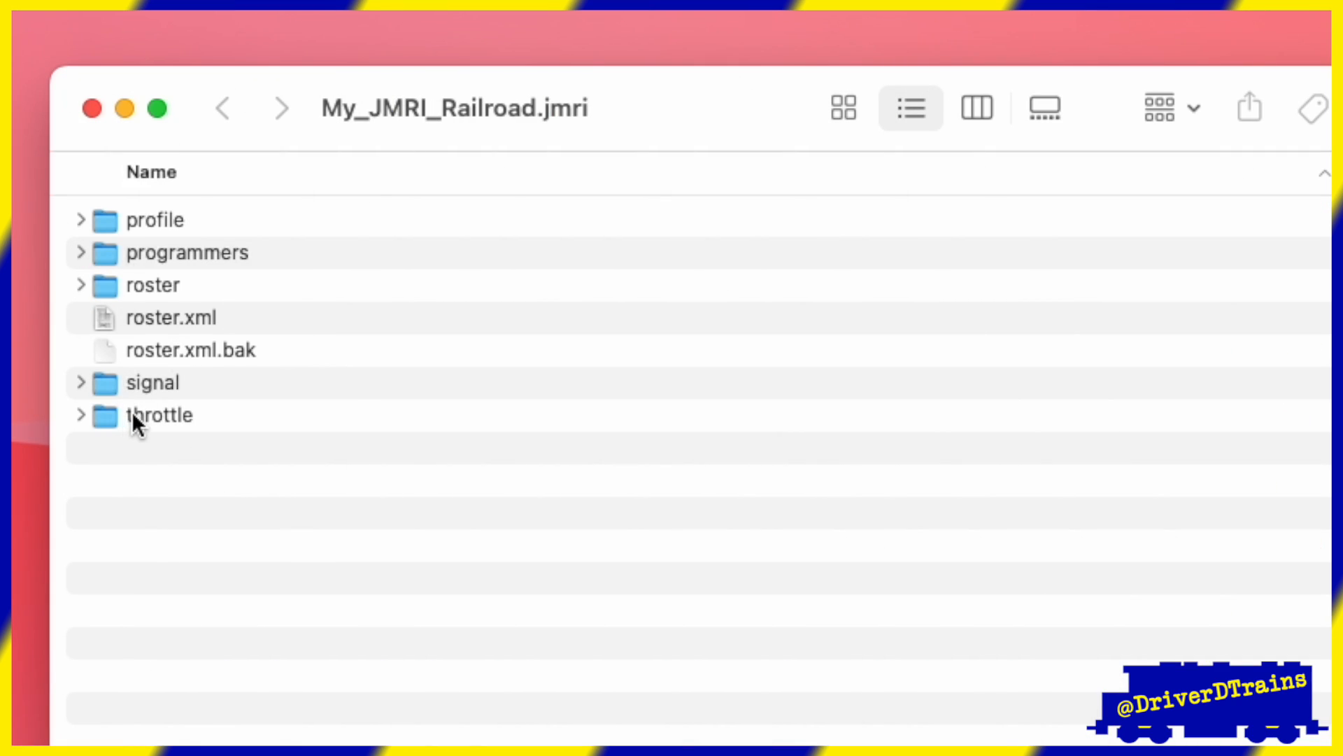
Open the roster files location from JMRI's file locations and open the throttle folder inside My_JMRI_Railroad.jmri.
left_click(135, 417)
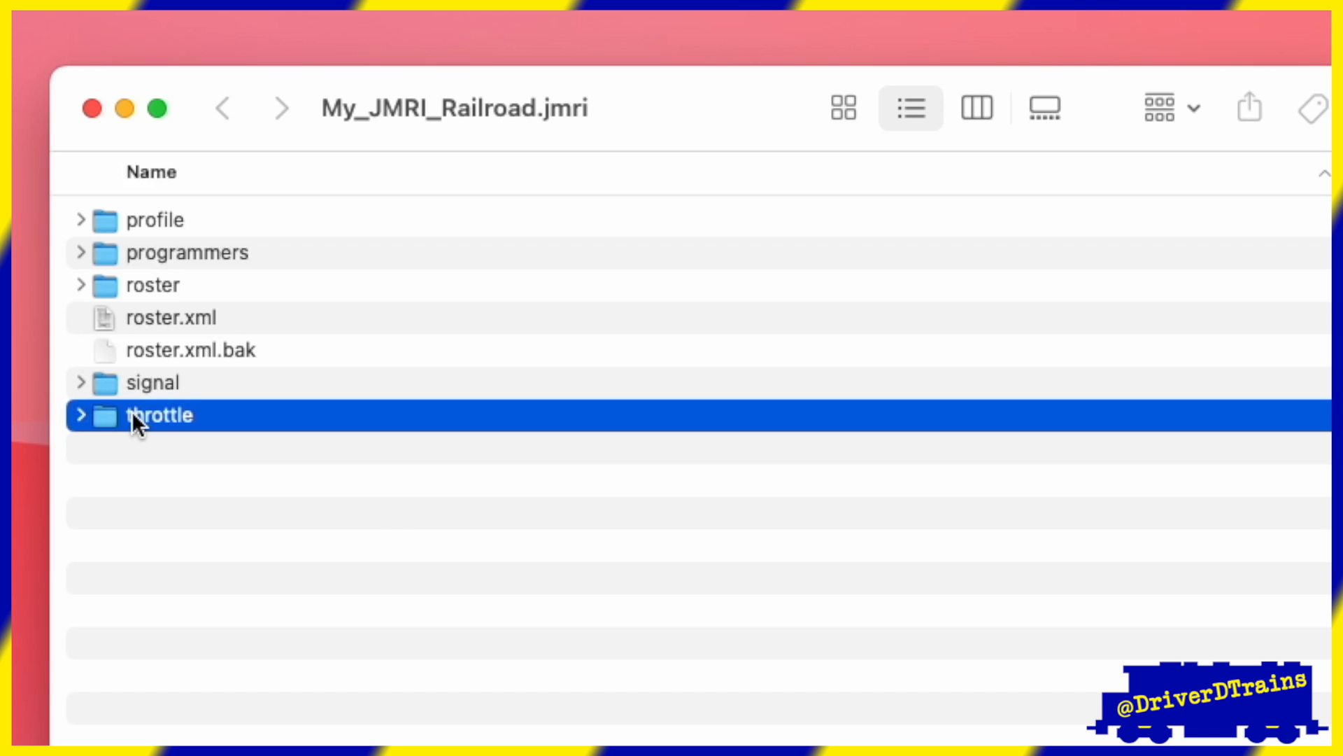
double_click(133, 415)
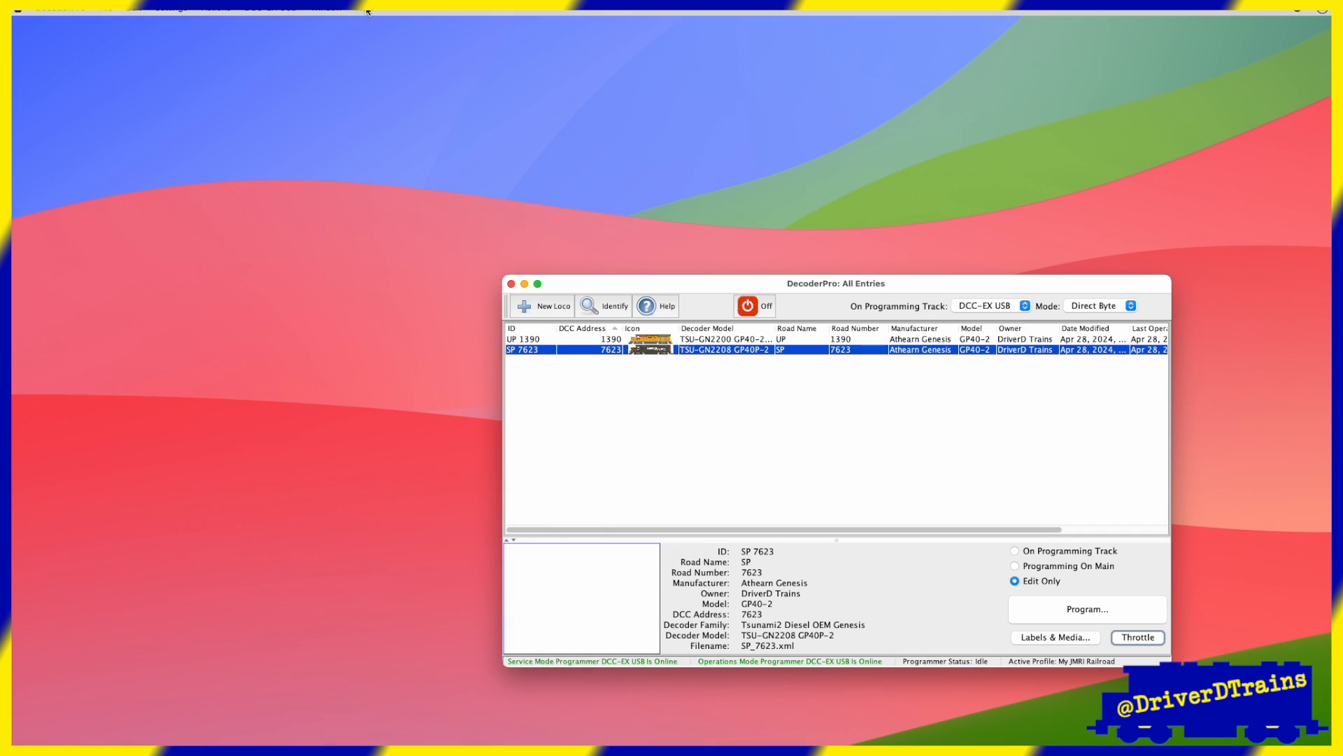
left_click(364, 7)
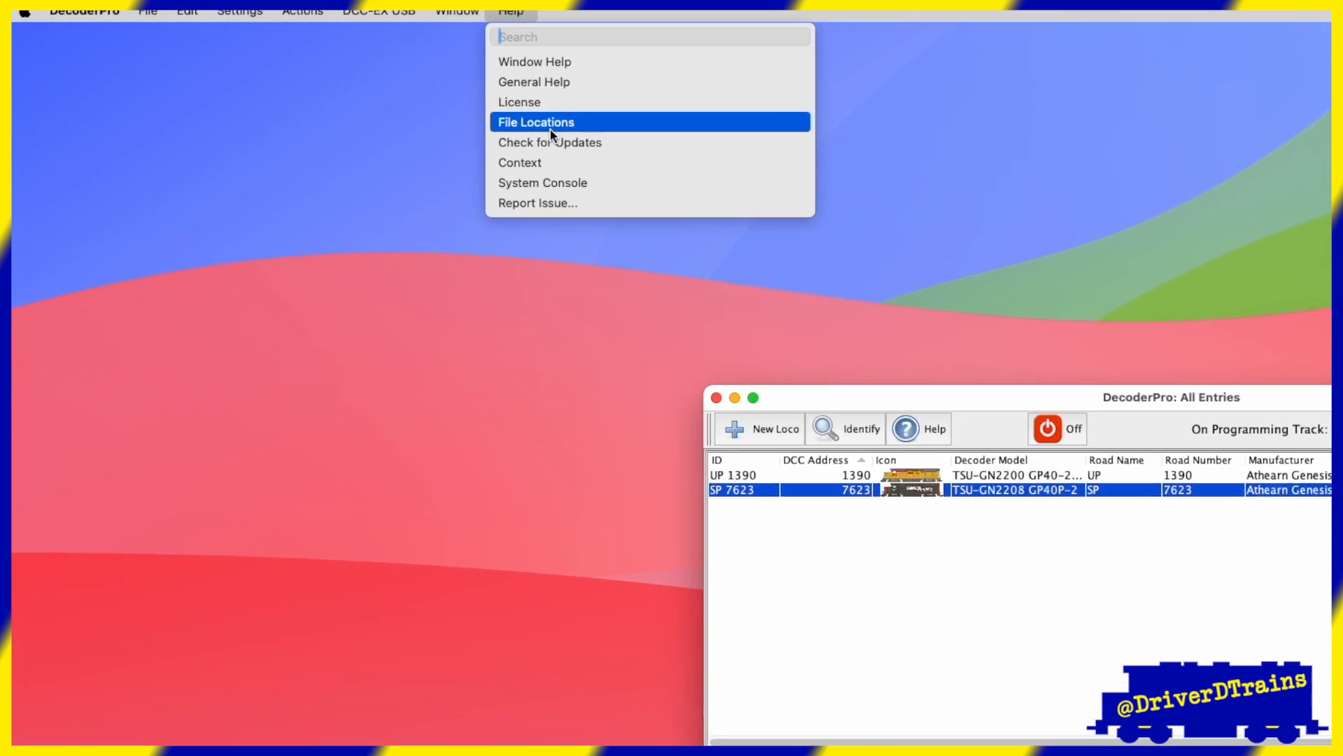
left_click(551, 126)
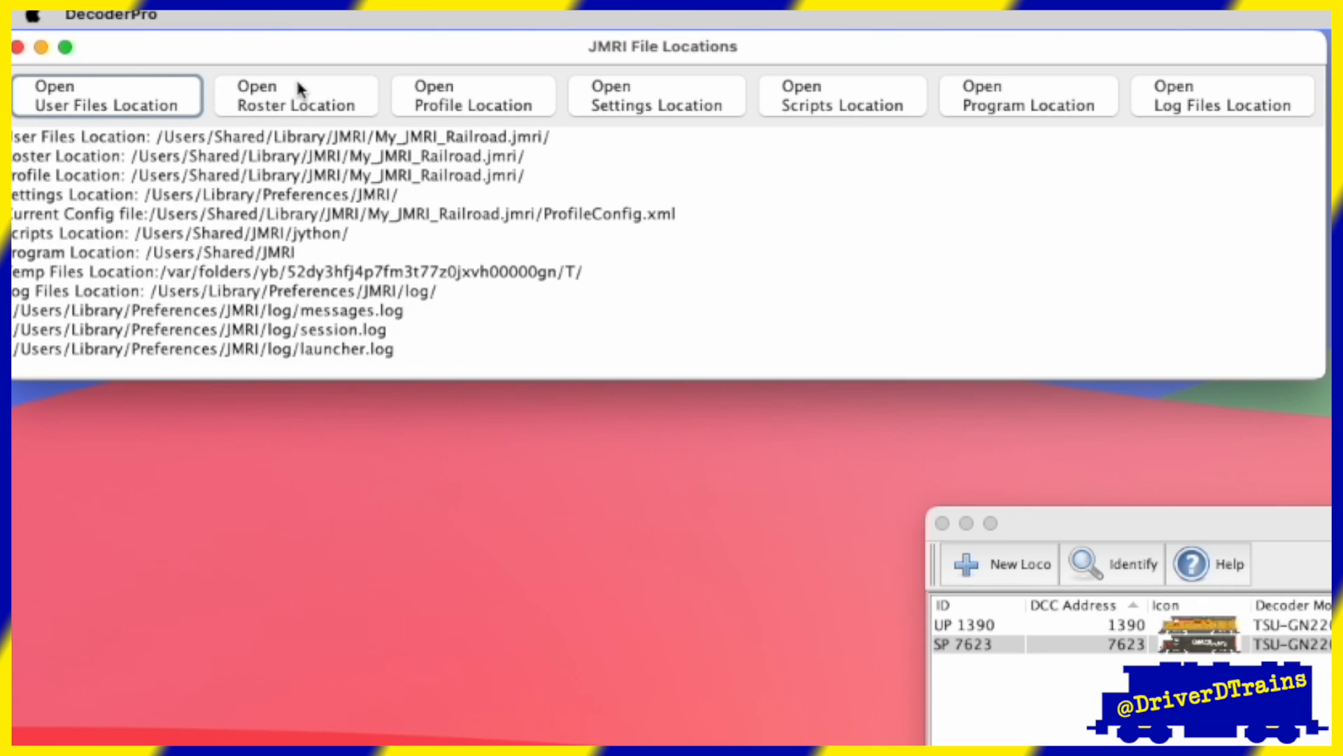
left_click(298, 87)
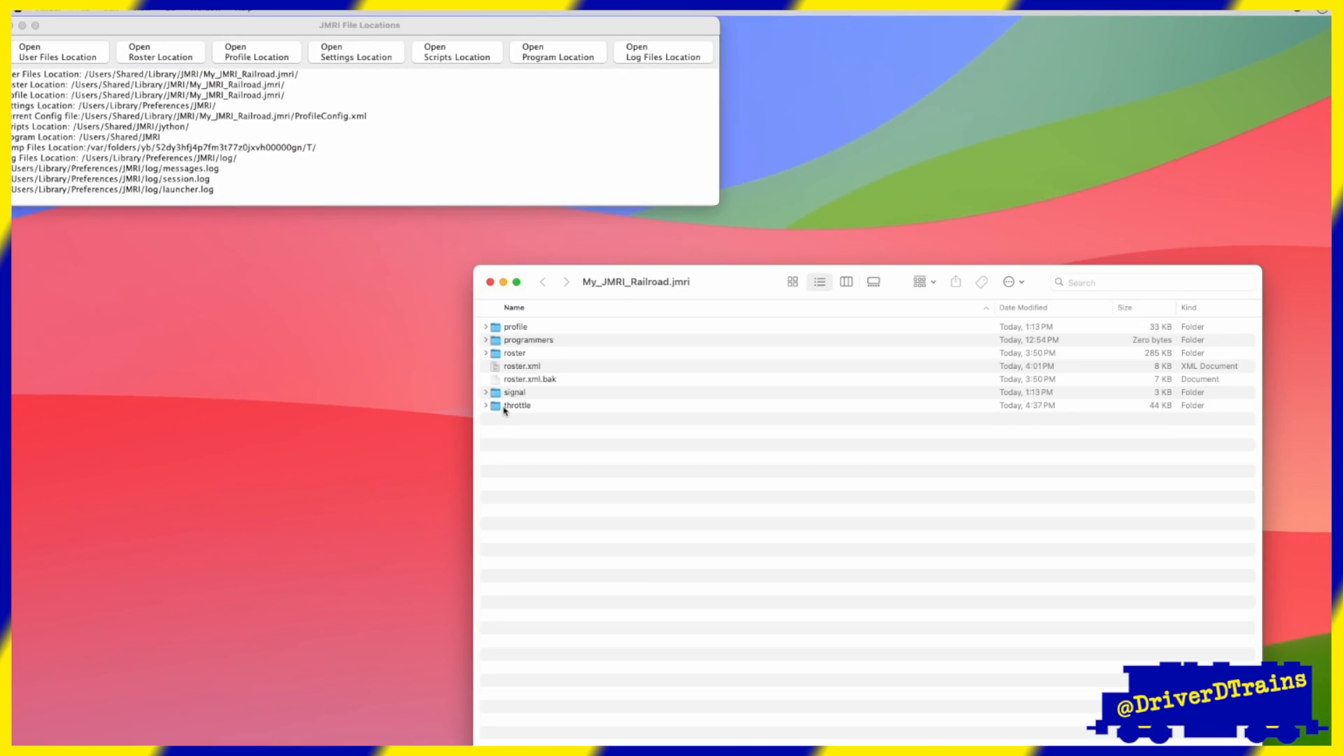
double_click(505, 407)
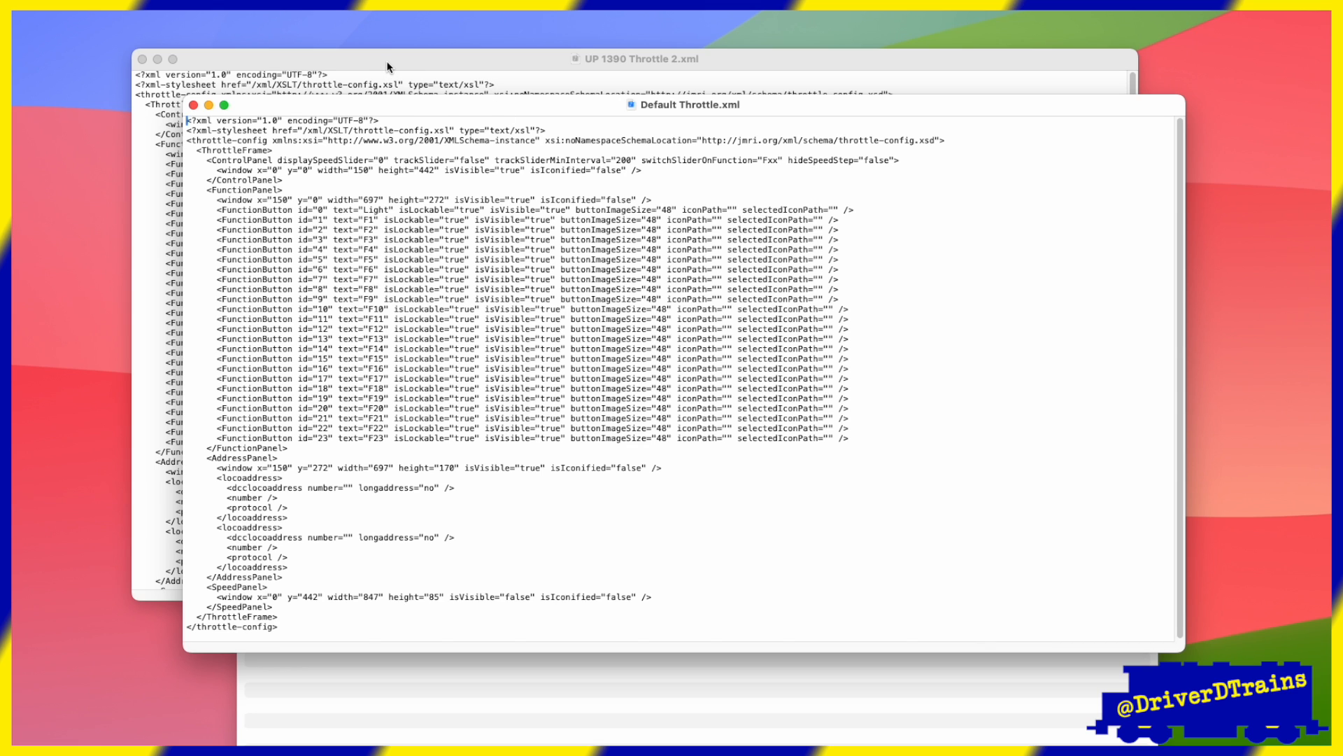
Copy the FunctionButton lines from UP 1390 Throttle 2.xml and paste them over the FunctionButton lines in Default Throttle.xml.
left_click(388, 67)
left_click_drag(136, 162, 136, 453)
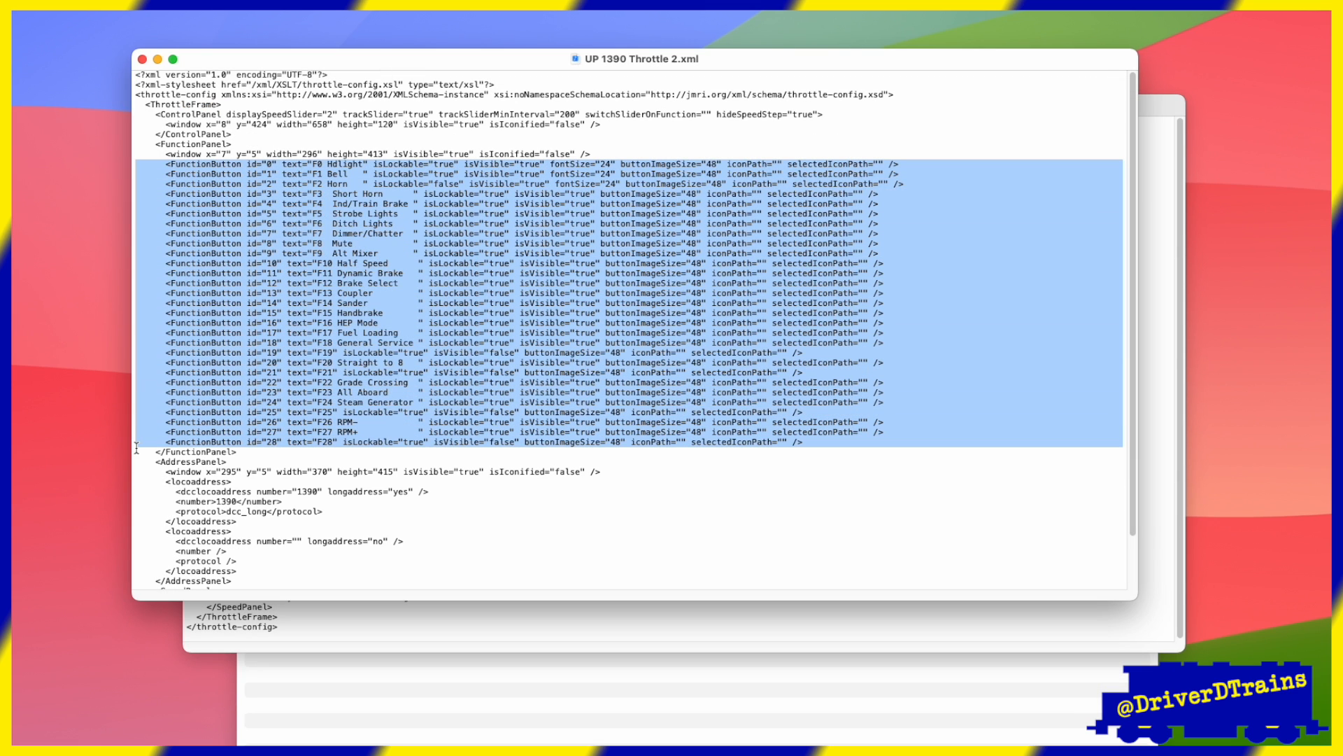
left_click(367, 624)
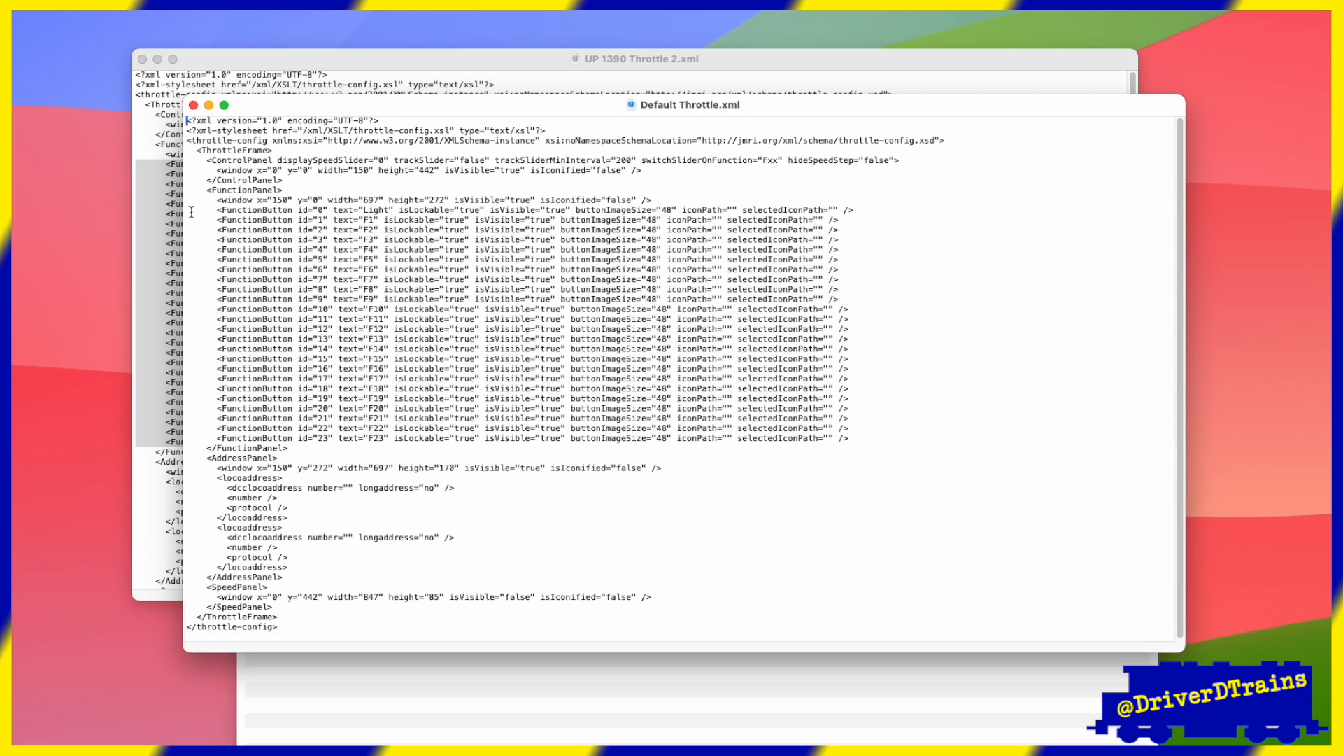
left_click_drag(187, 210, 183, 443)
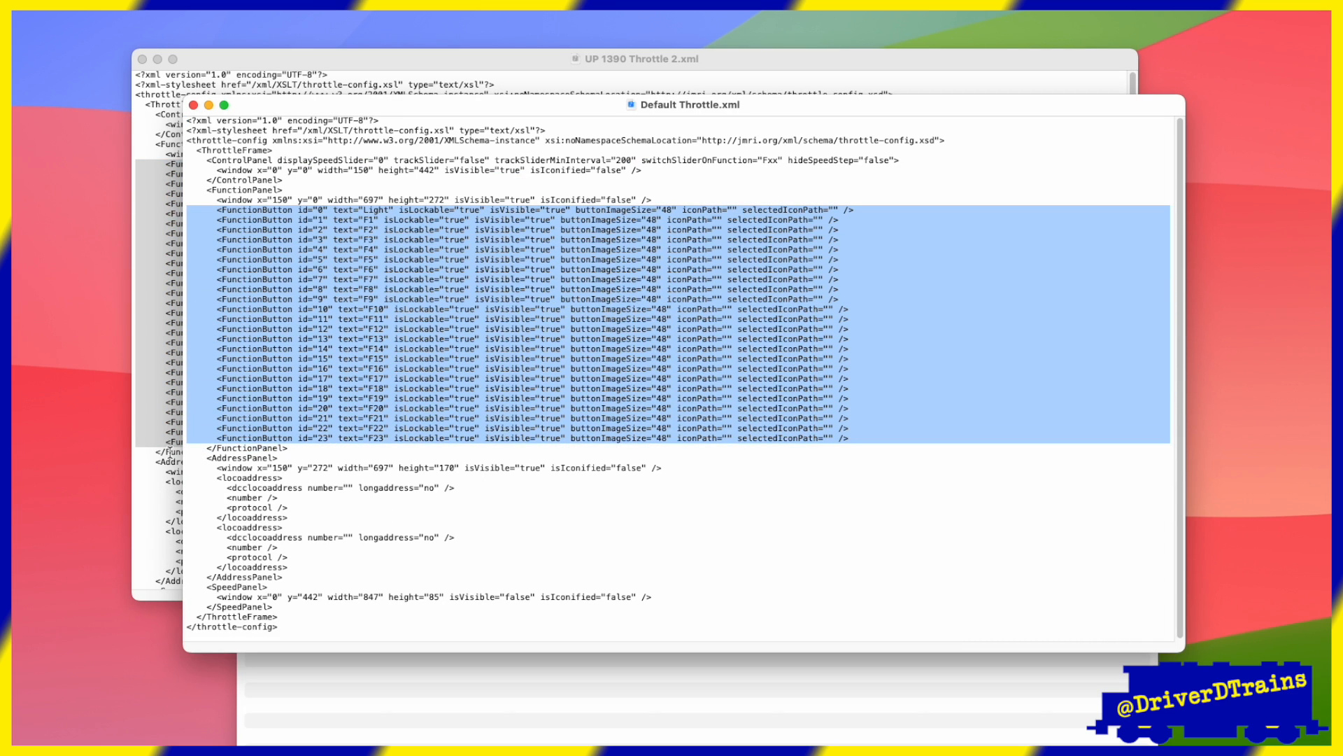
key("super+v")
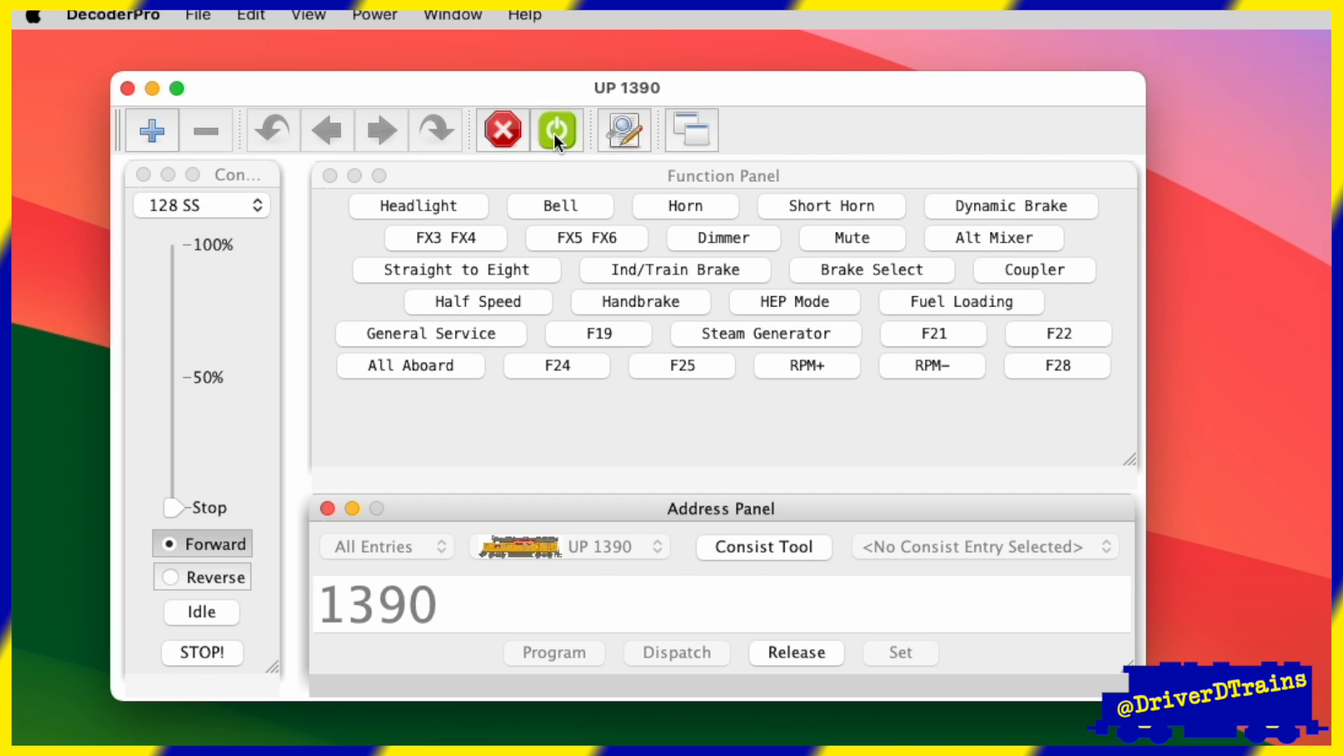
Test the UP 1390 throttle by running it forward at about 75 percent, emergency-stopping it, reversing, stopping again and toggling track power.
left_click(175, 498)
left_click_drag(175, 498, 170, 304)
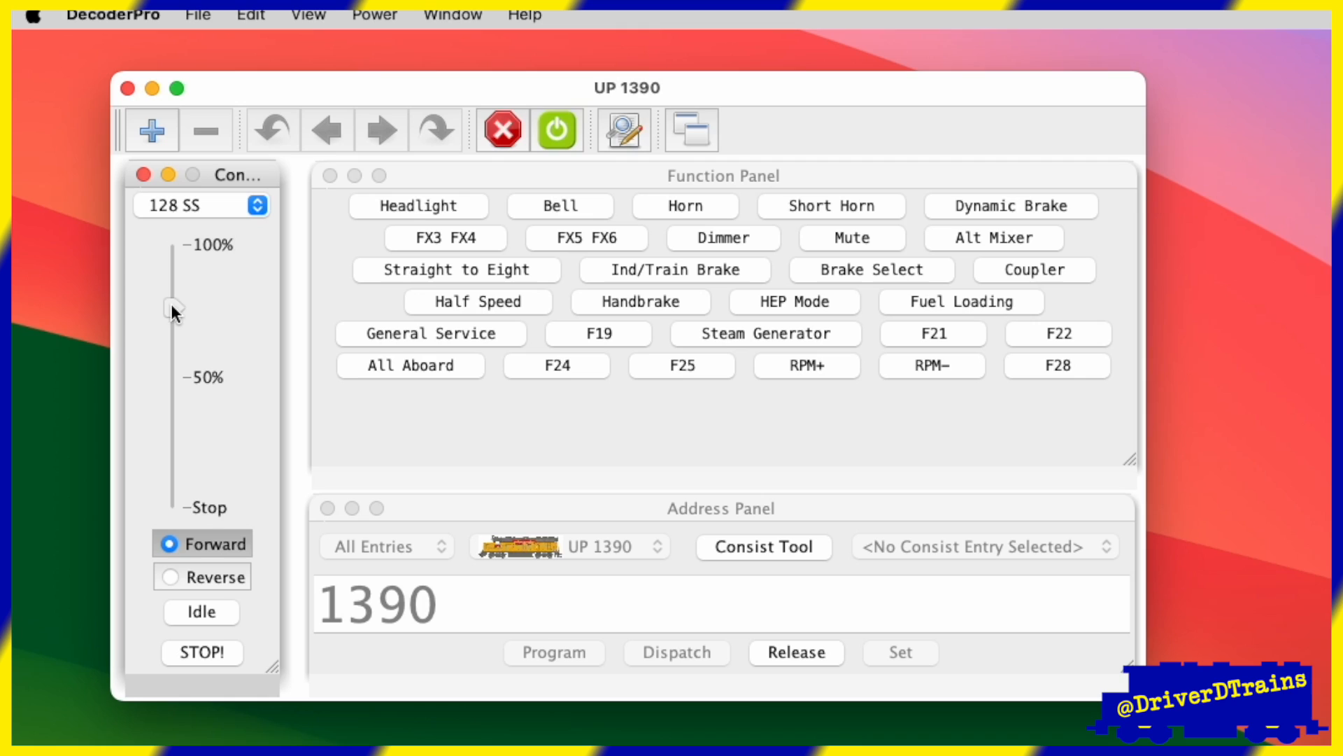
left_click(511, 132)
left_click(201, 578)
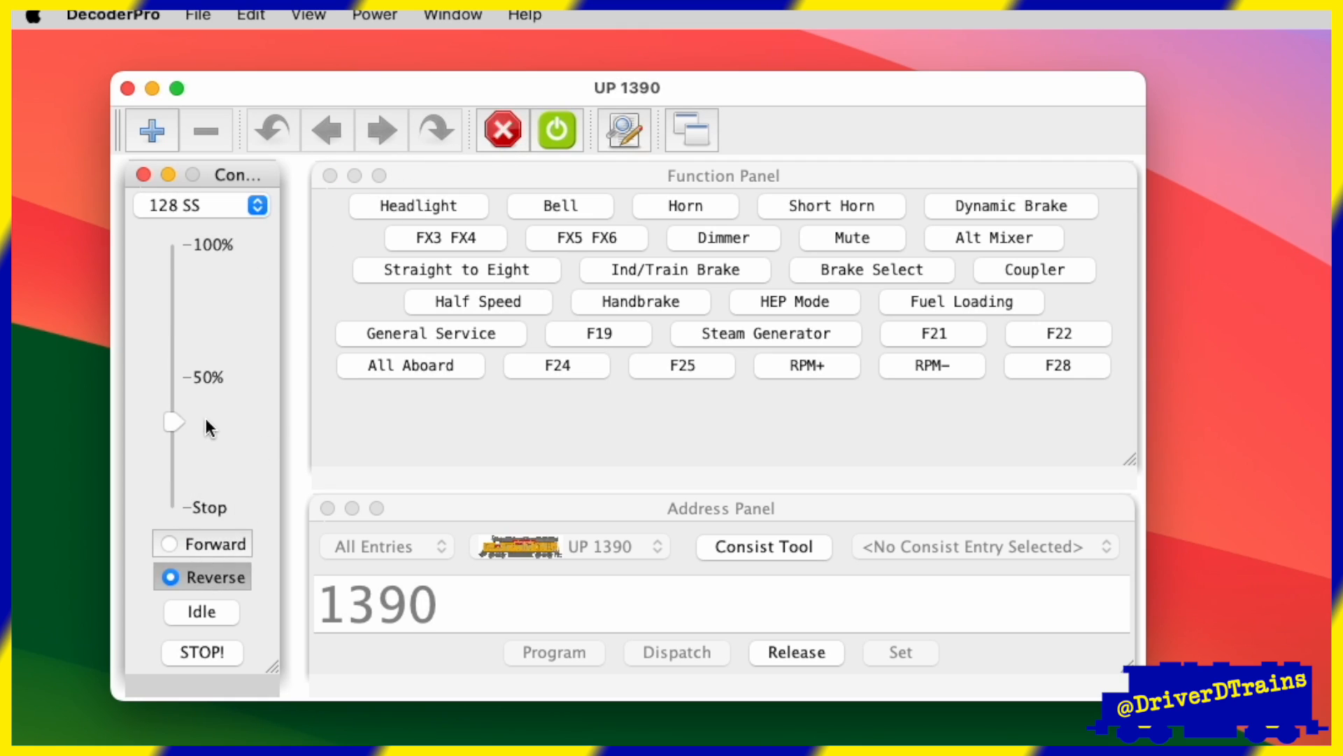
left_click(503, 131)
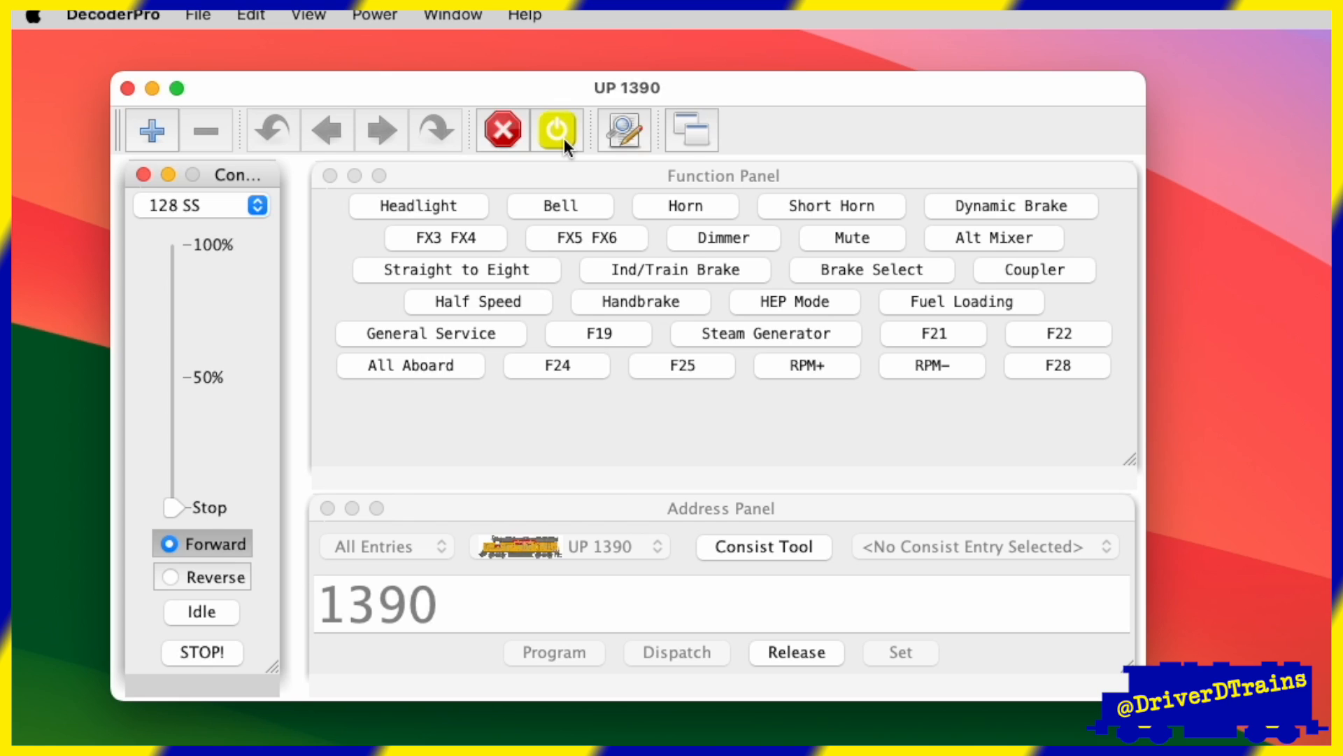
left_click(565, 142)
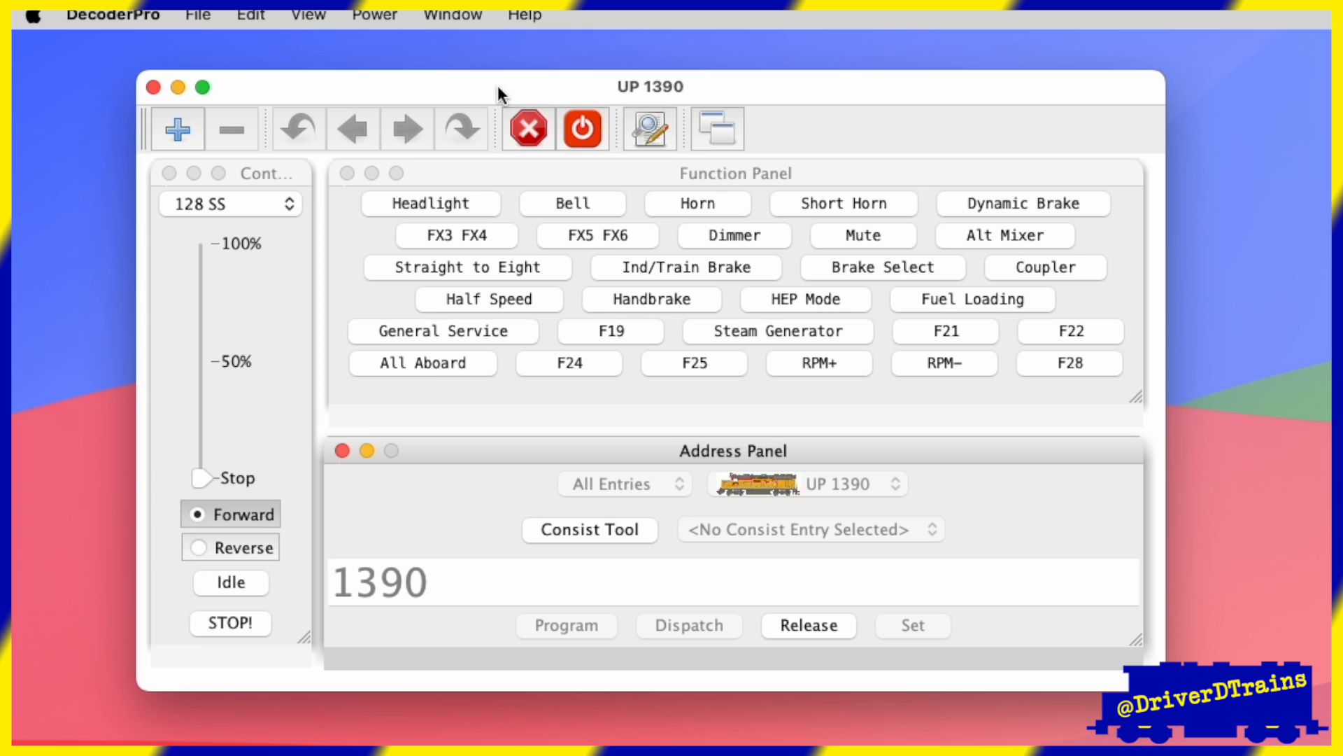
Add three more throttles to the UP 1390 window and assign them addresses 4, 7 and 11.
left_click(181, 128)
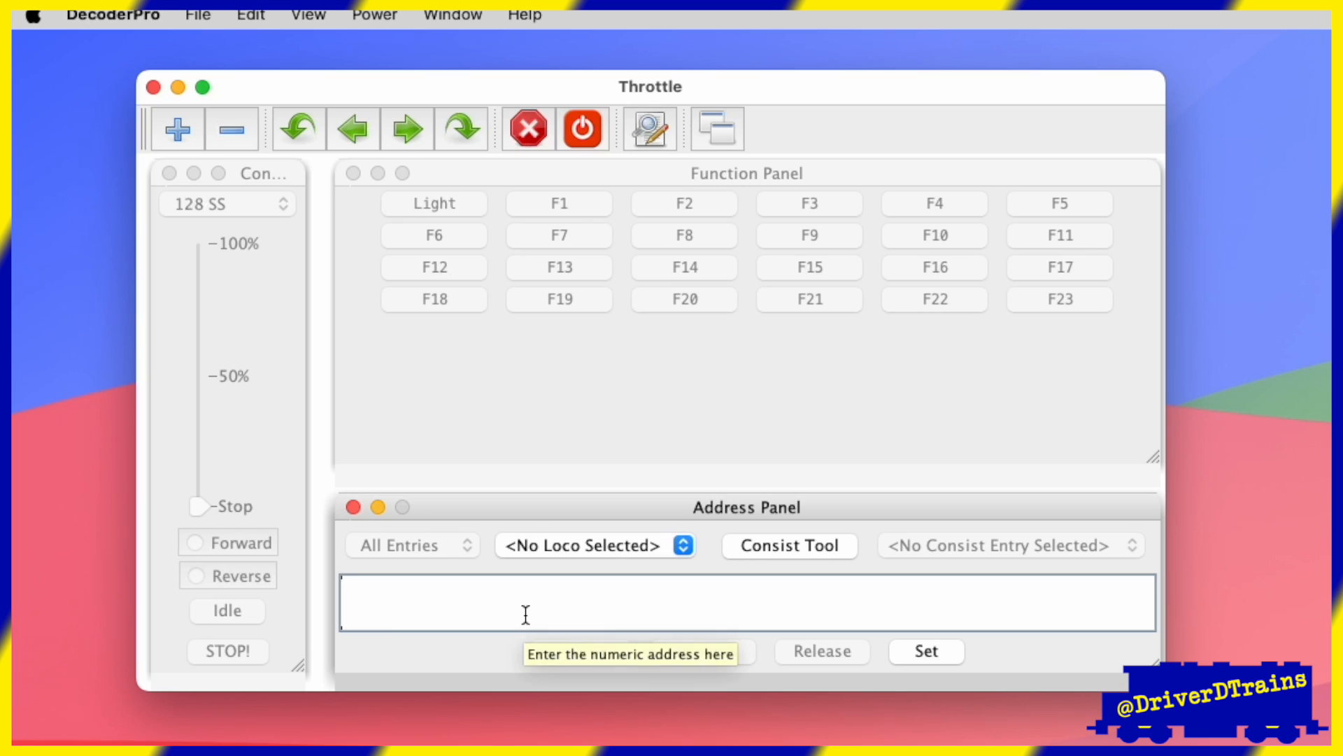
type("4")
key("Return")
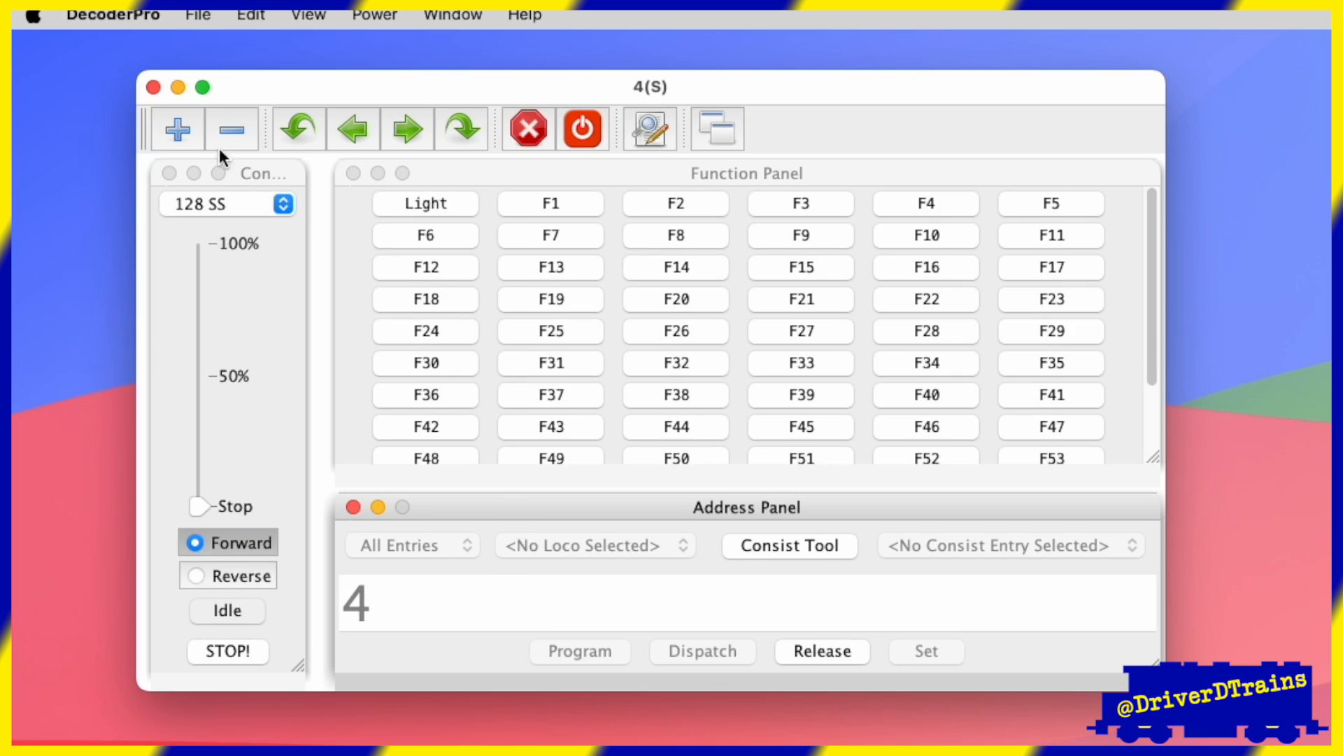
left_click(187, 120)
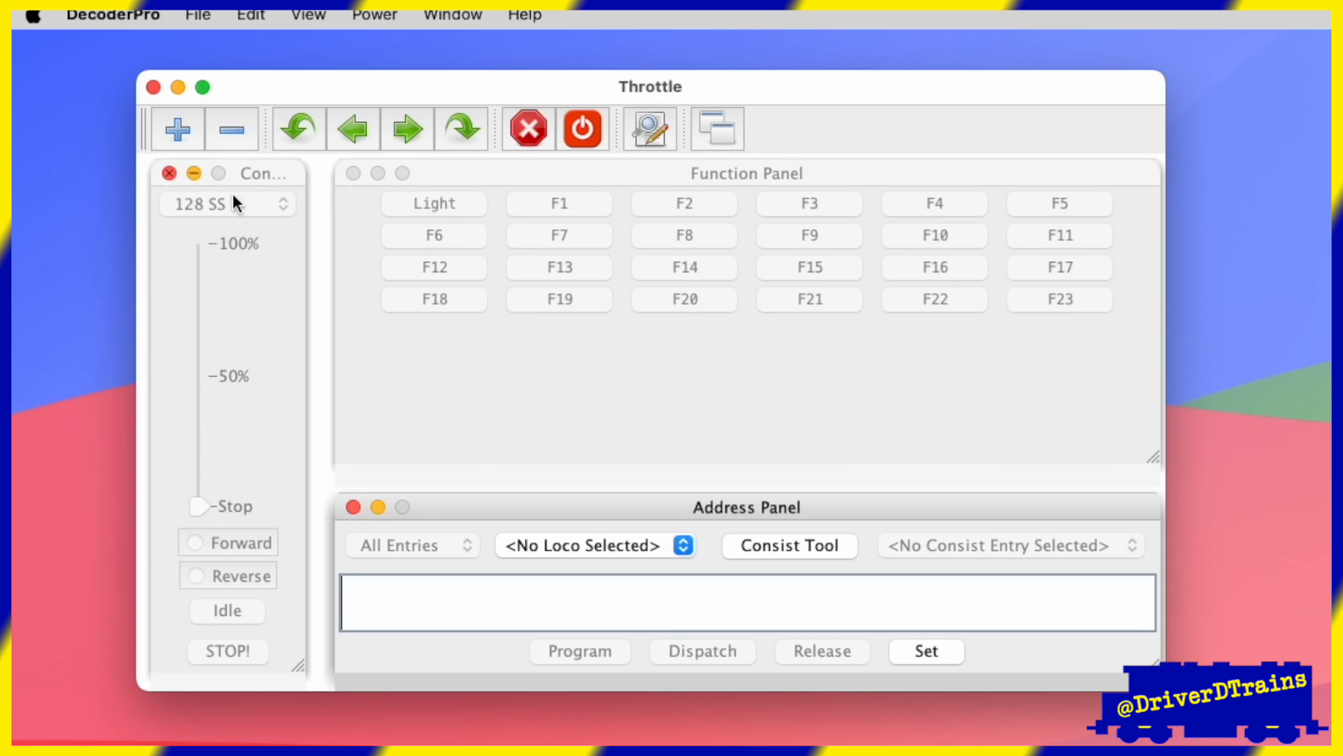
type("7")
key("Return")
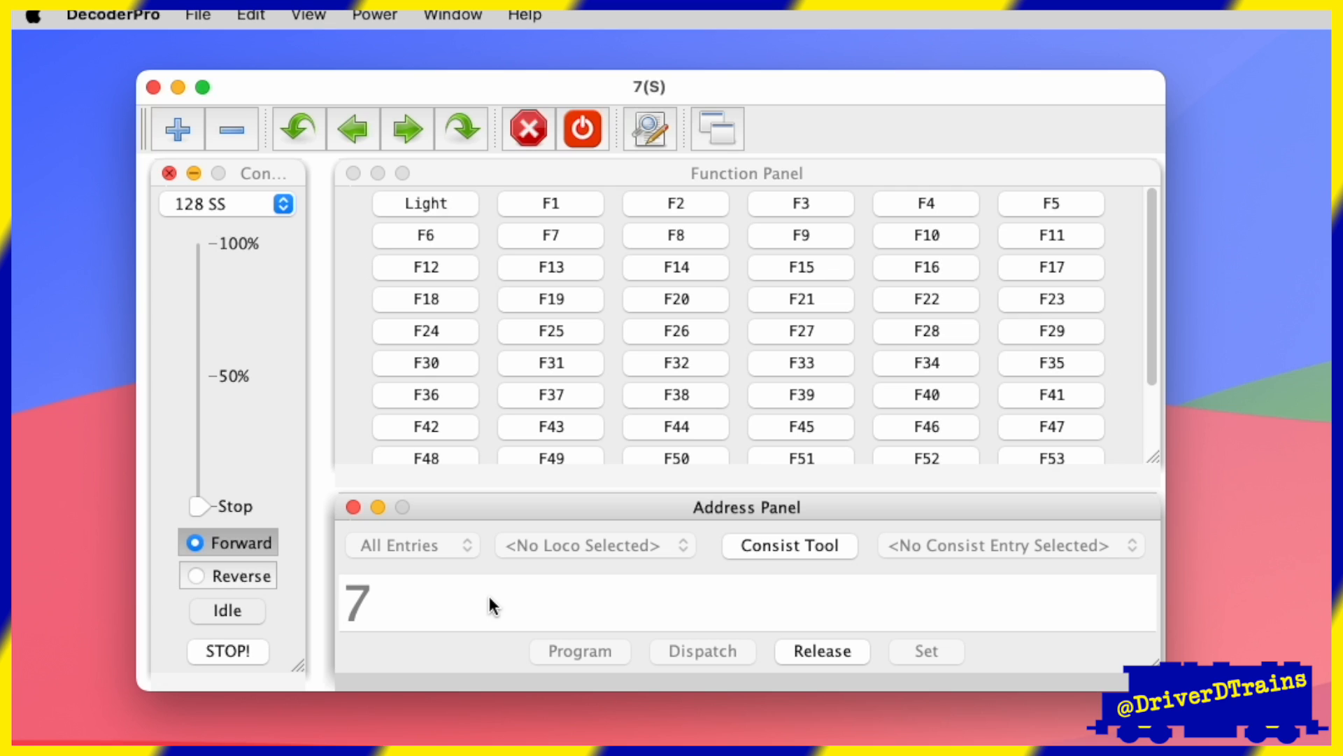
left_click(175, 129)
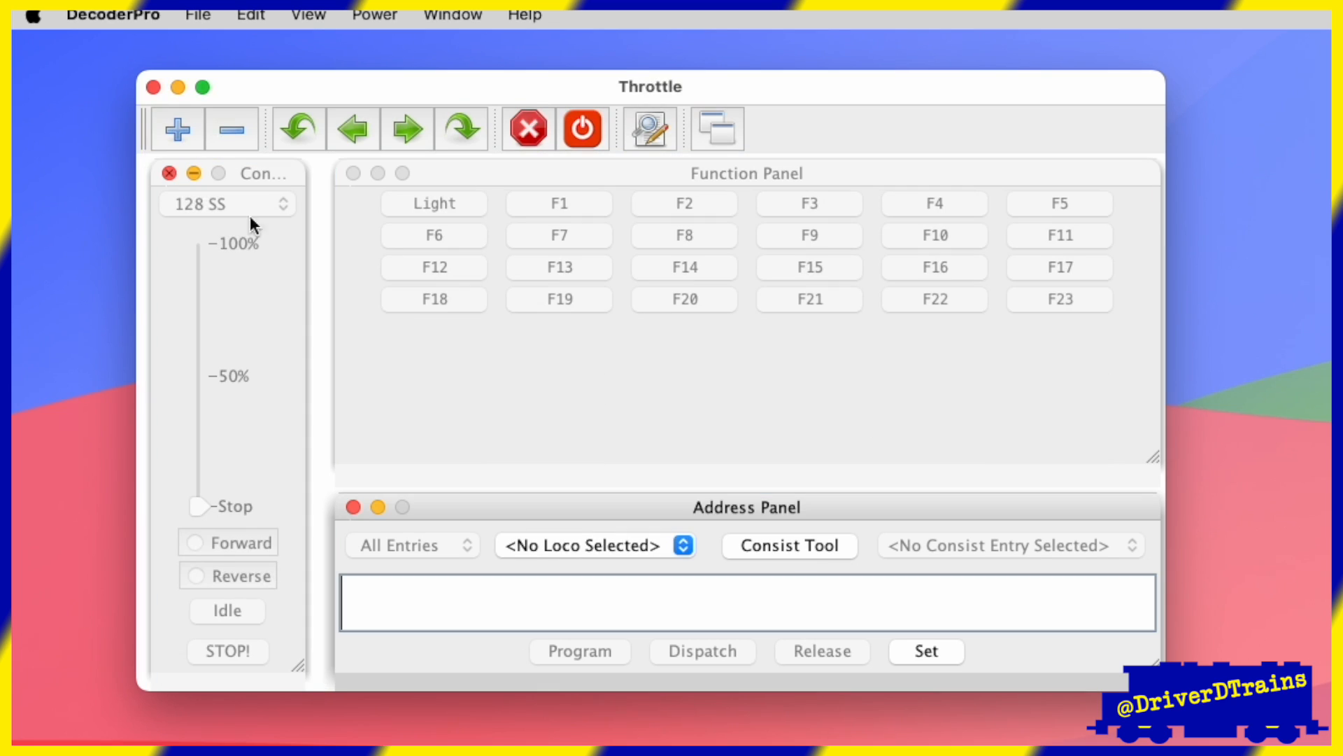
type("11")
key("Return")
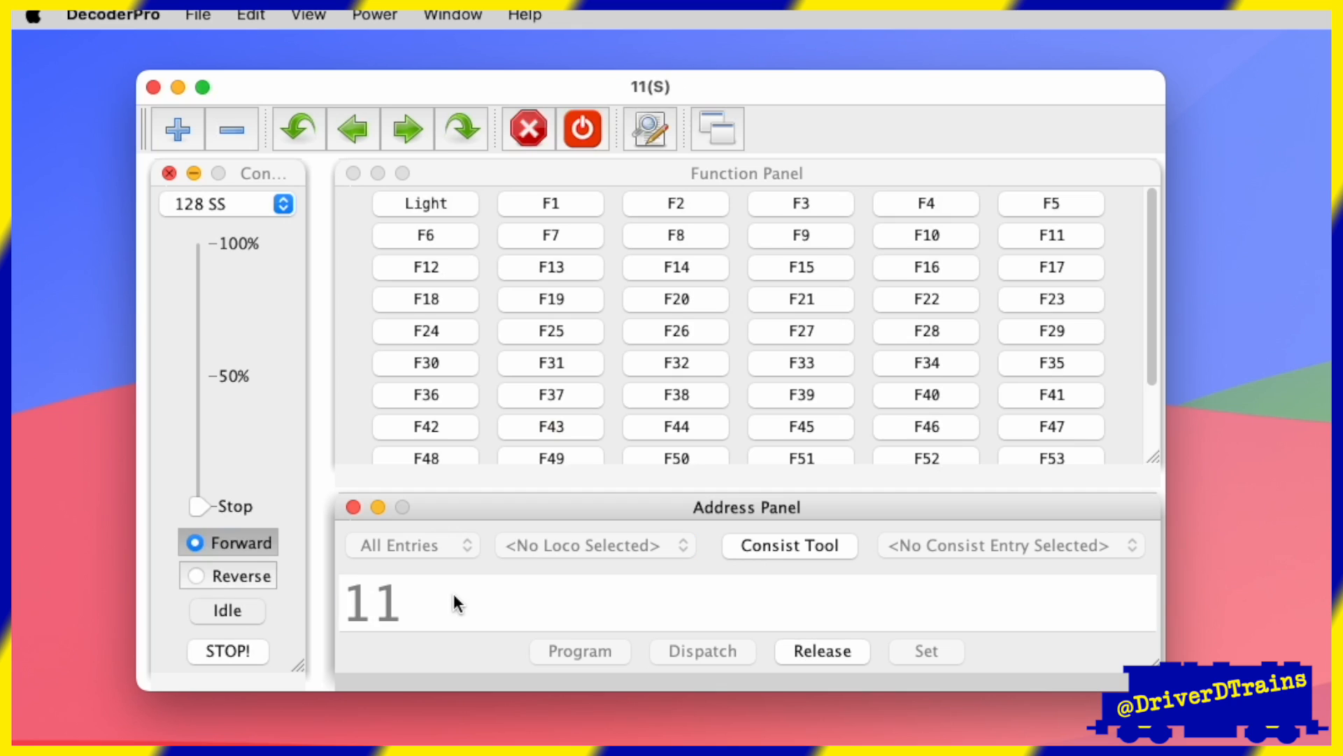
Cycle forward through the window's throttles and set low forward speeds on UP 1390 and address 7.
left_click(412, 128)
left_click(413, 129)
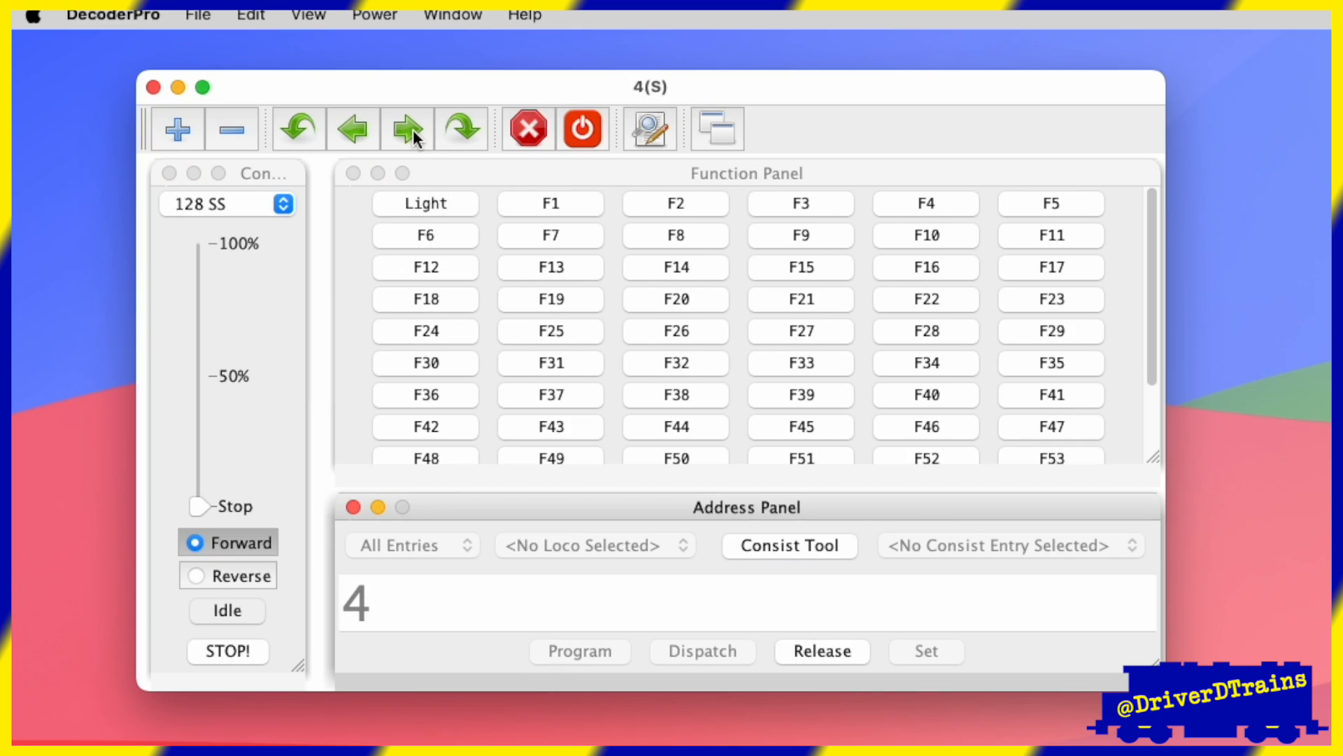
left_click(413, 129)
left_click(413, 129)
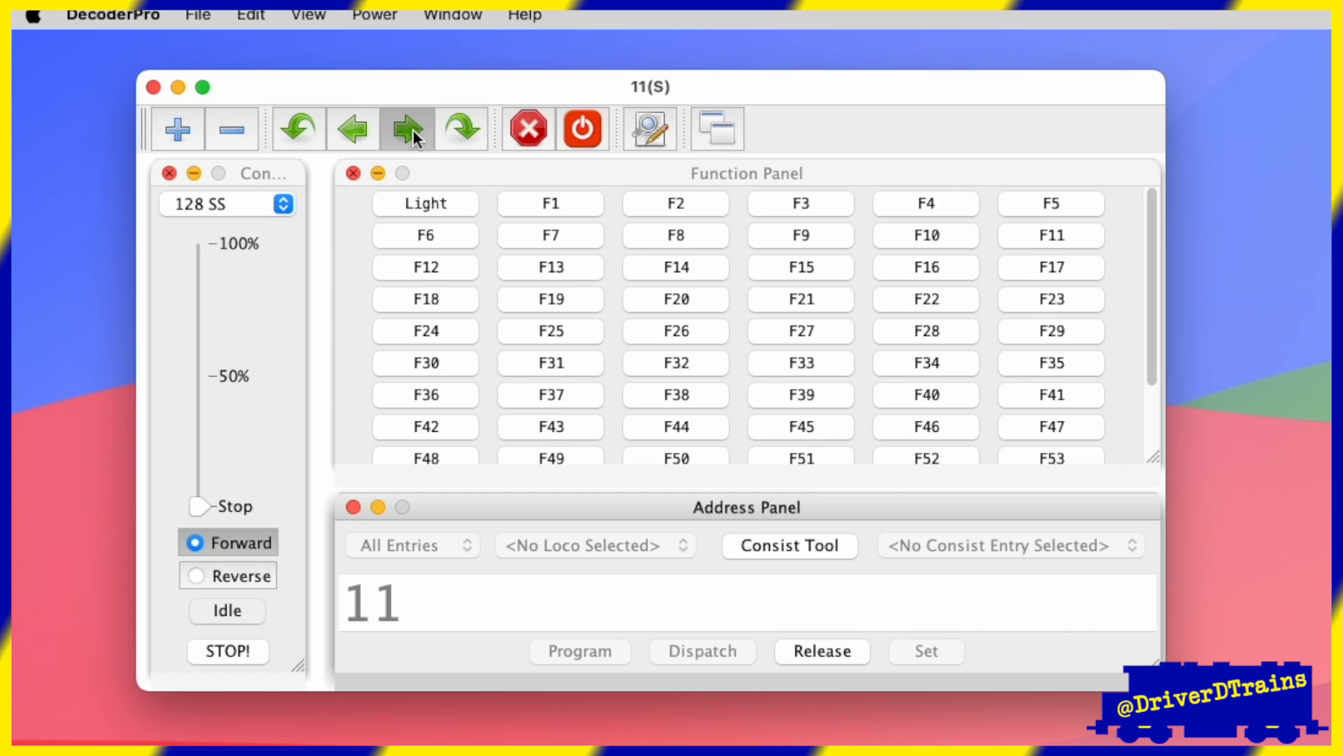
left_click(412, 129)
left_click(203, 474)
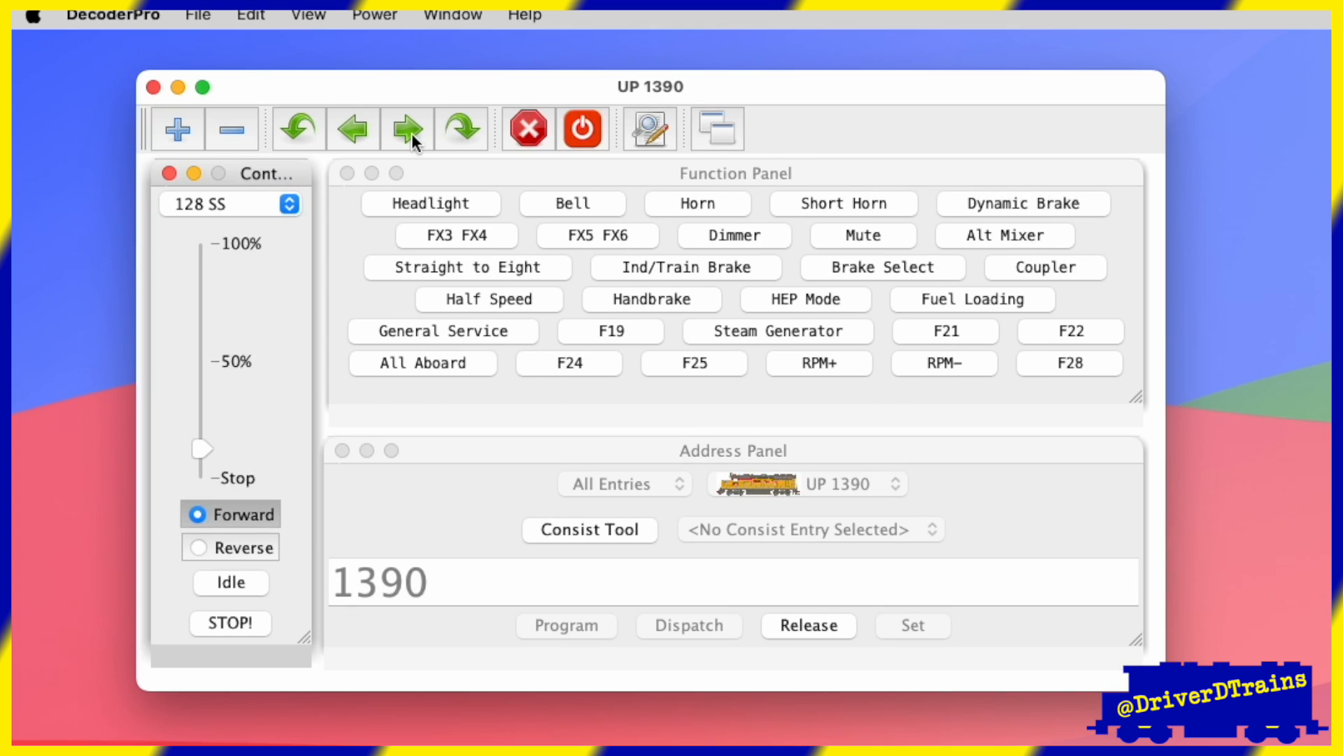
left_click(411, 133)
left_click(412, 133)
left_click(200, 485)
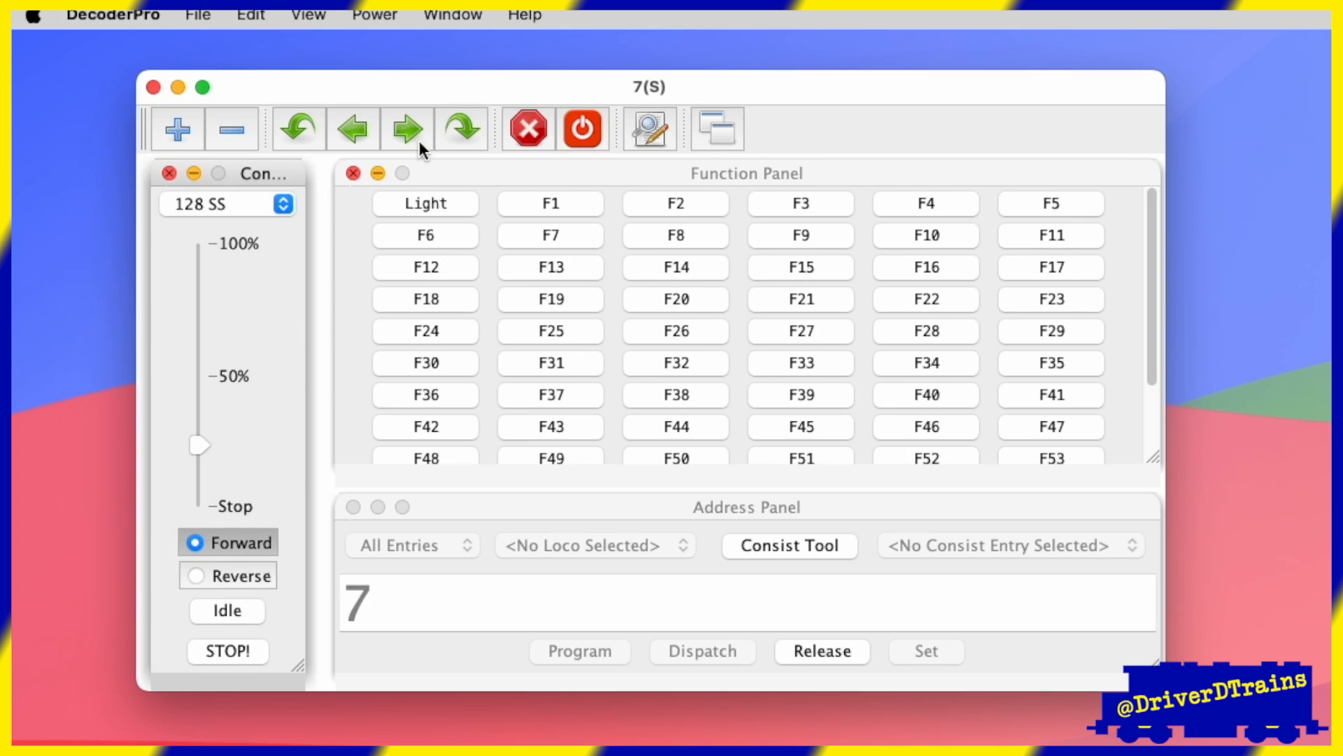
Jump between only the running throttles and bring address 7 and UP 1390 back to a stop.
left_click(459, 132)
left_click(464, 131)
left_click(463, 132)
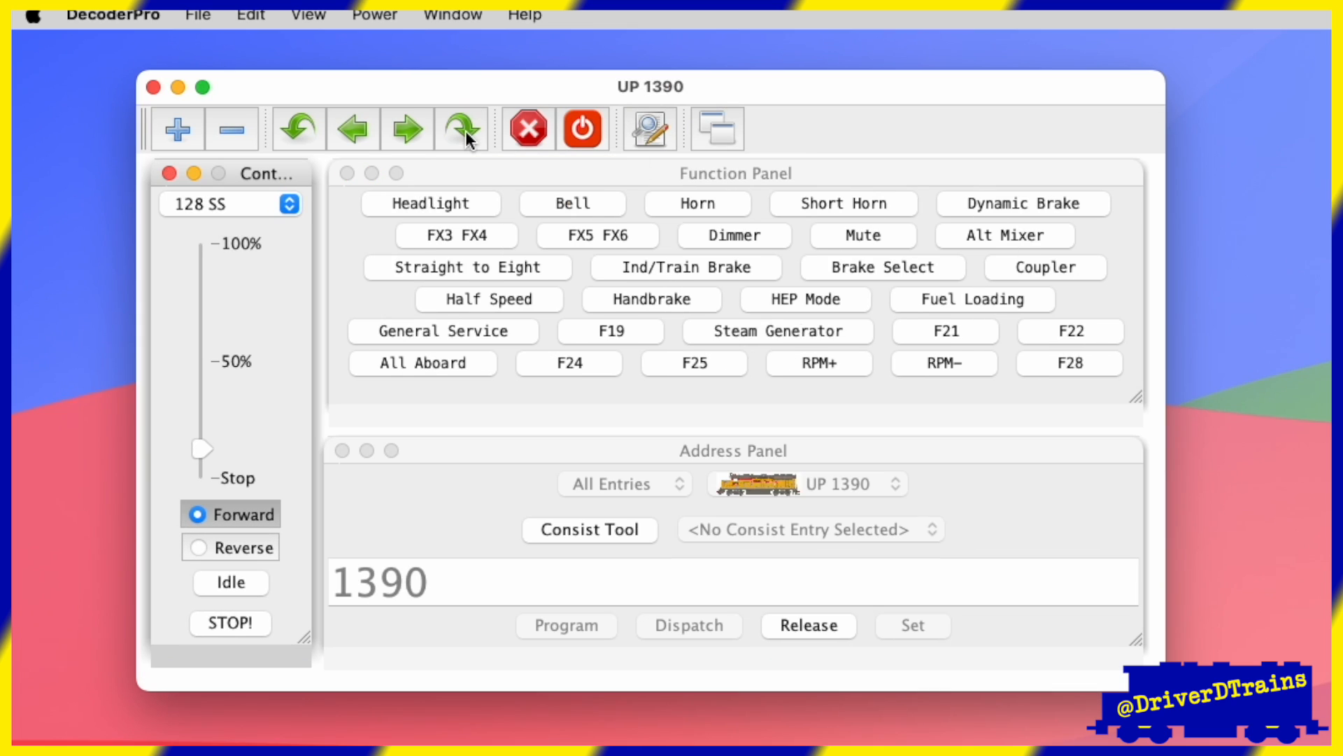
left_click(463, 132)
left_click(199, 443)
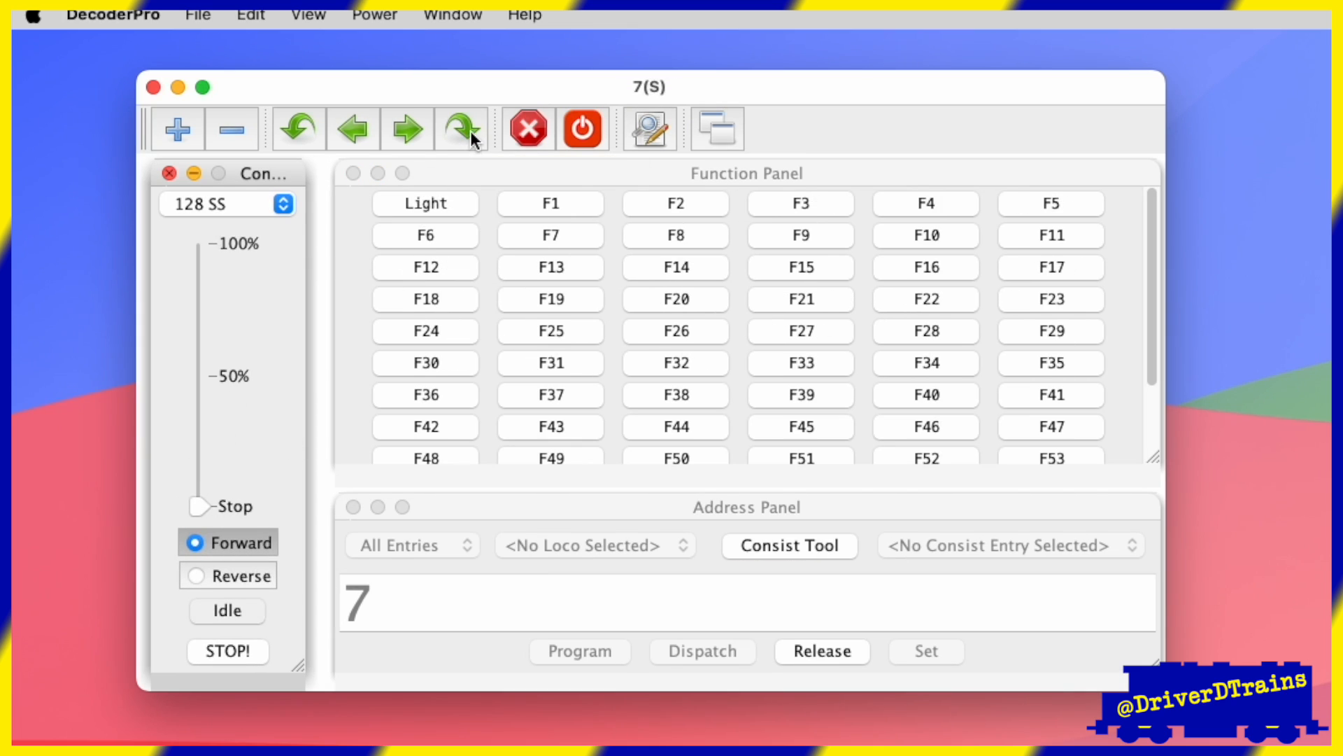
left_click(470, 132)
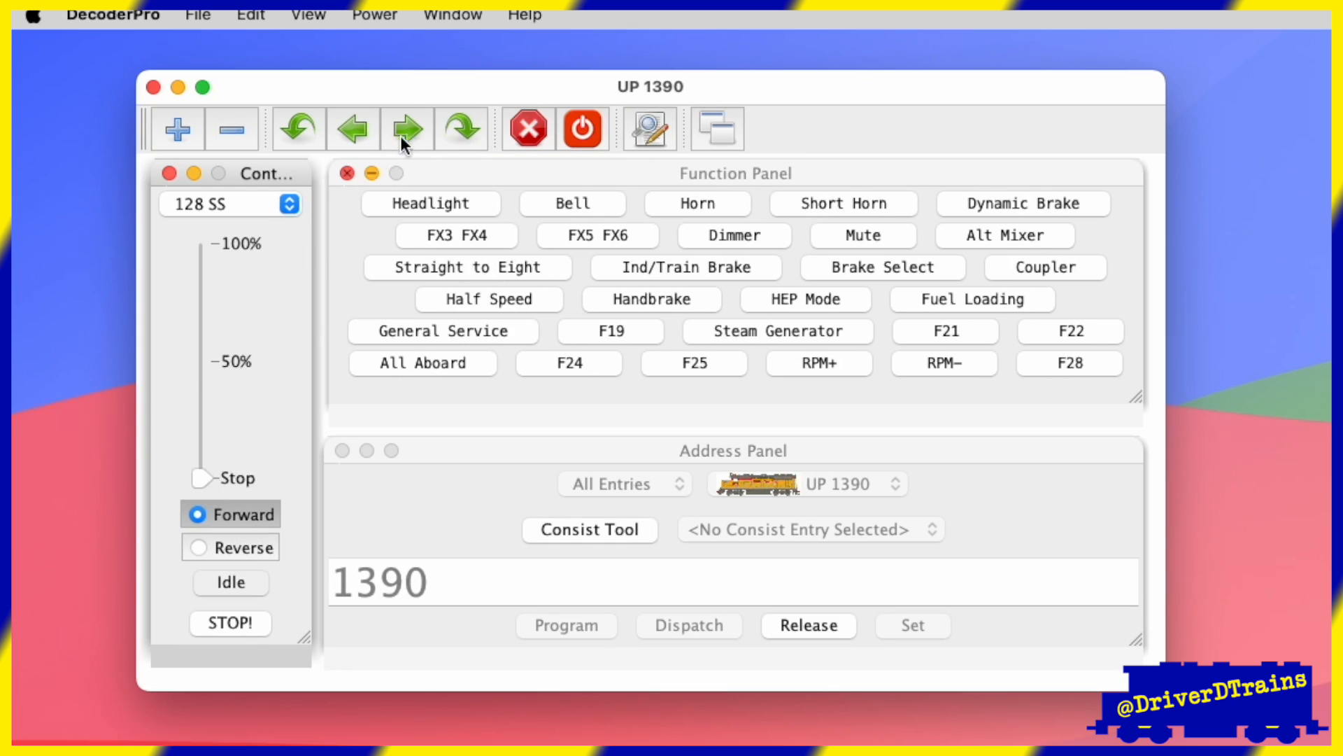
left_click(406, 132)
left_click(368, 136)
left_click(293, 131)
left_click(232, 132)
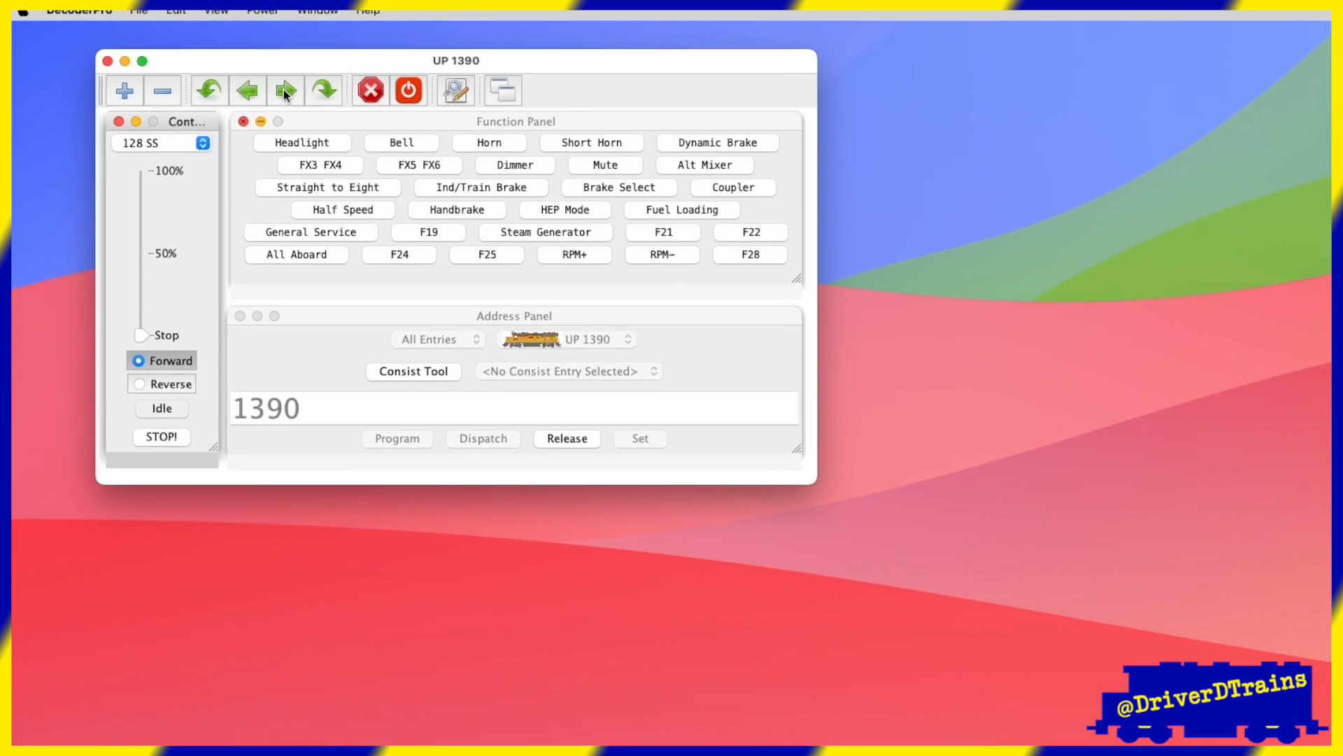
Switch to the address 4 throttle and load the UP 1390 New Throttle.xml layout into it.
left_click(285, 93)
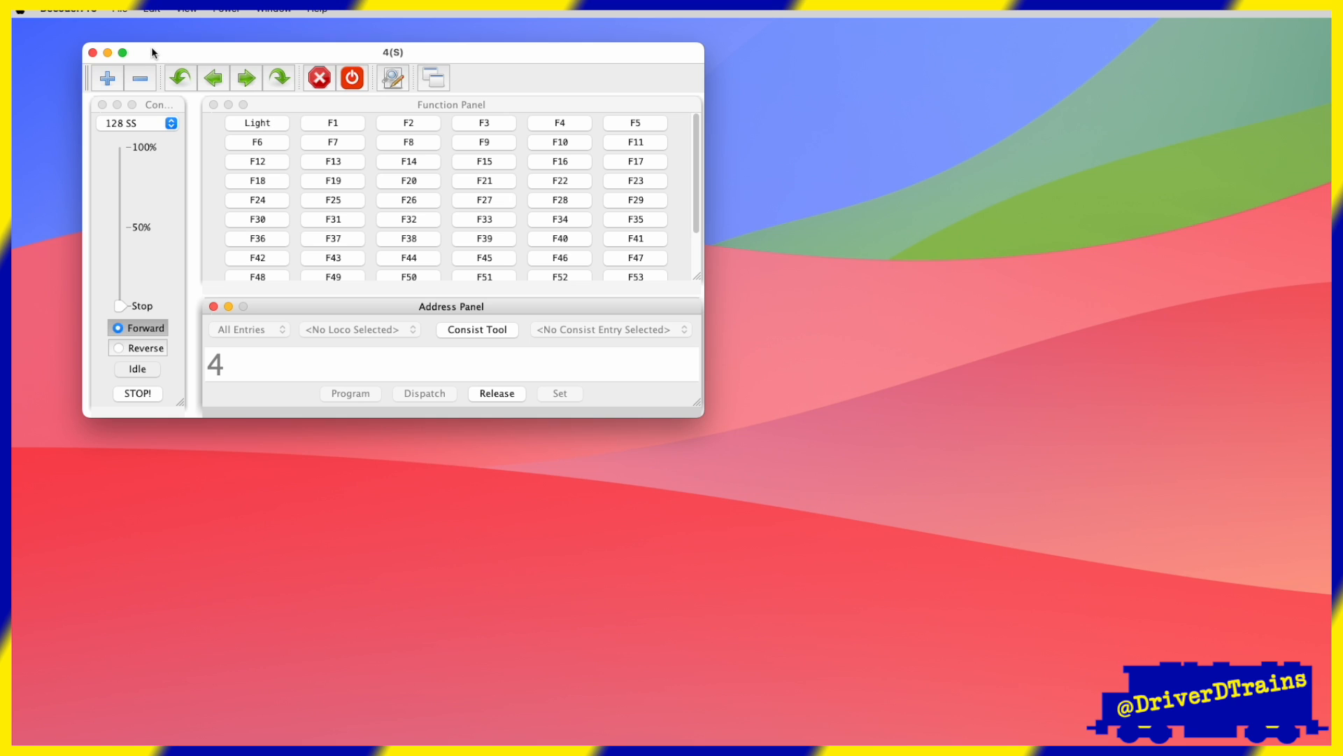
left_click(144, 12)
left_click(136, 46)
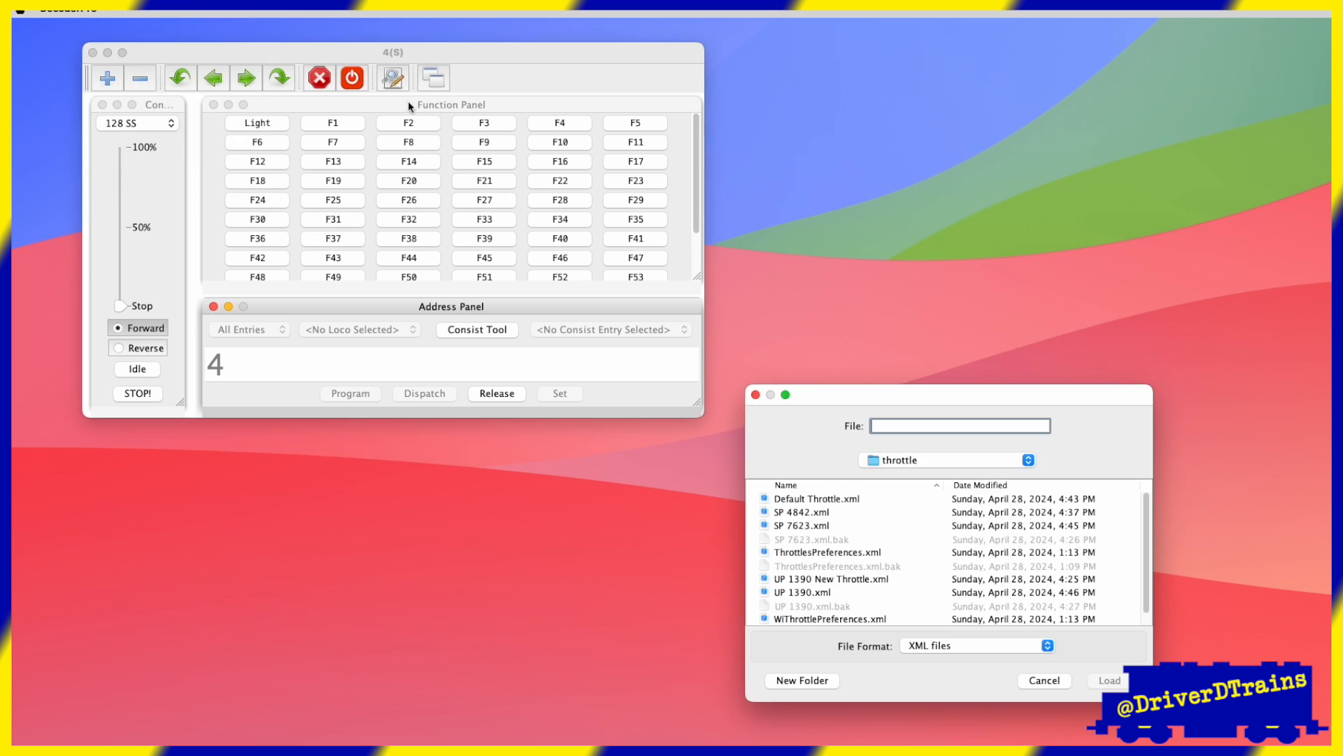
left_click(823, 581)
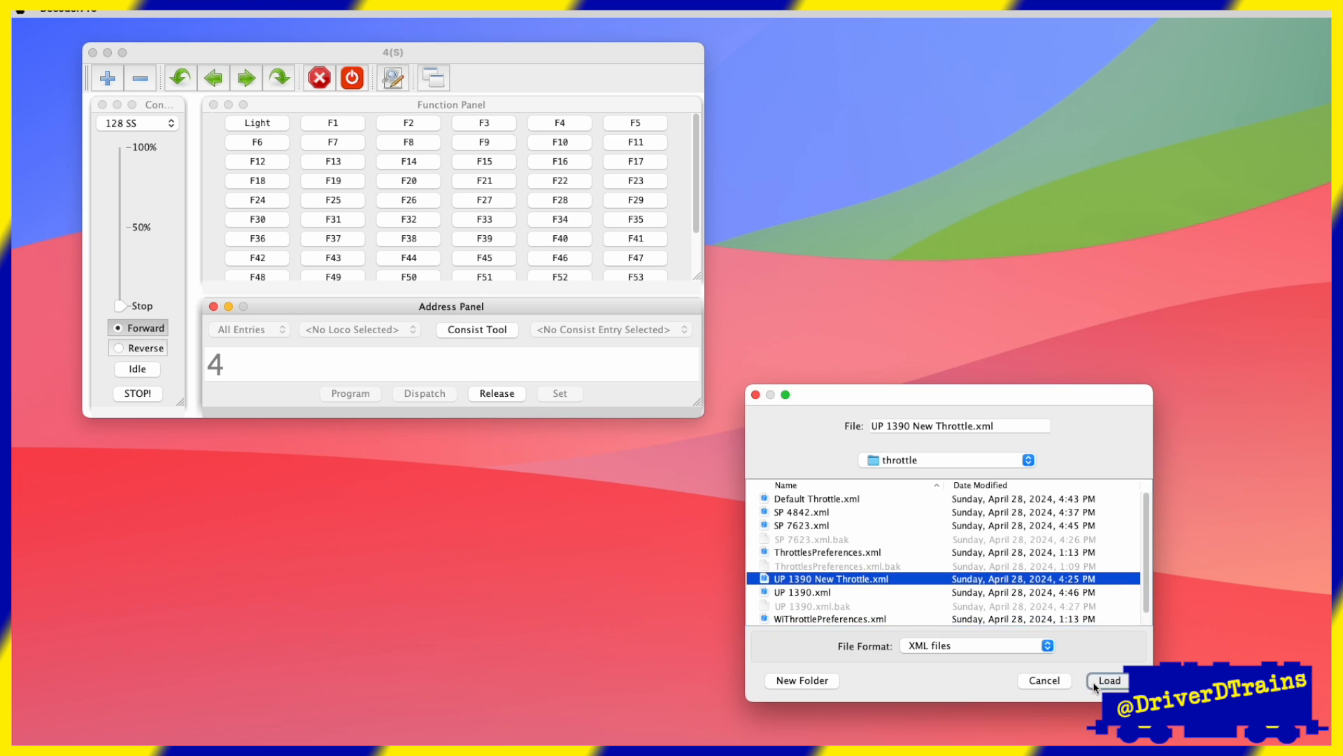
left_click(1109, 680)
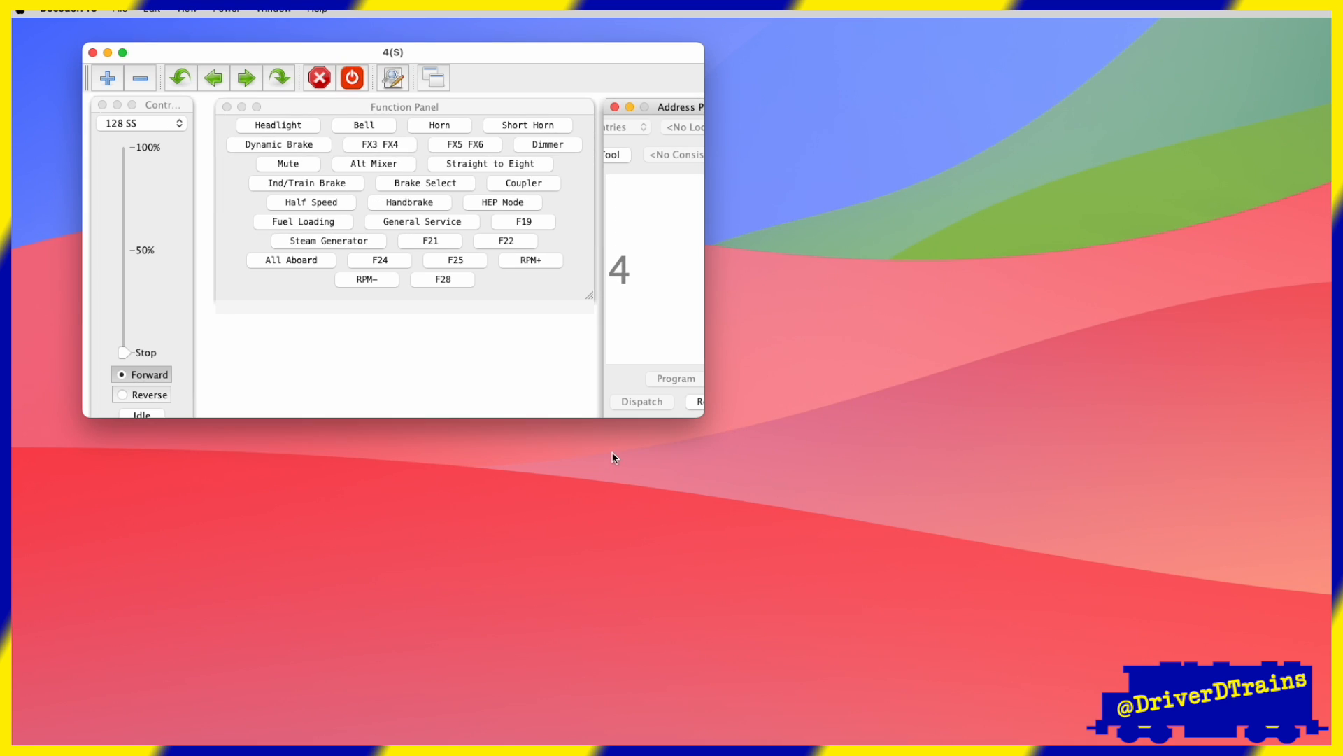
Switch to the address 7 throttle, release its address and load the UP 1390 New Throttle.xml layout into it.
left_click(240, 81)
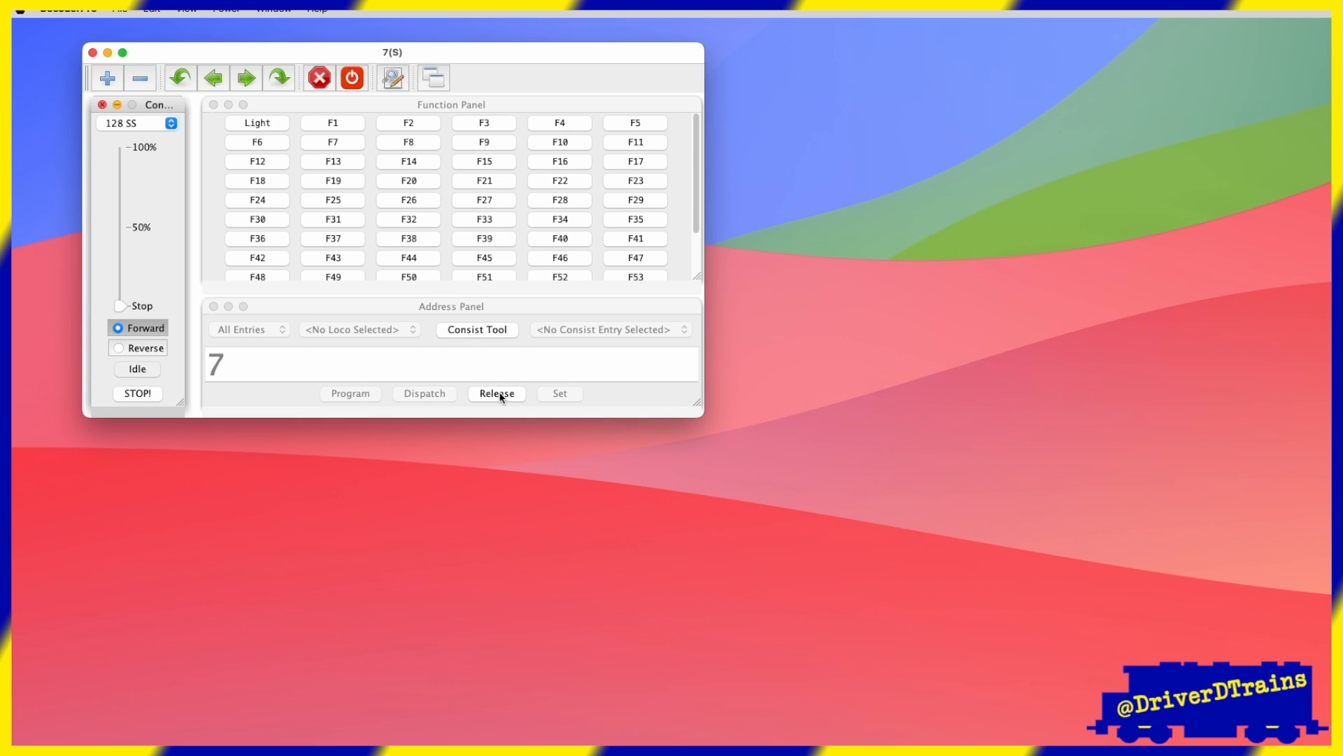
left_click(498, 392)
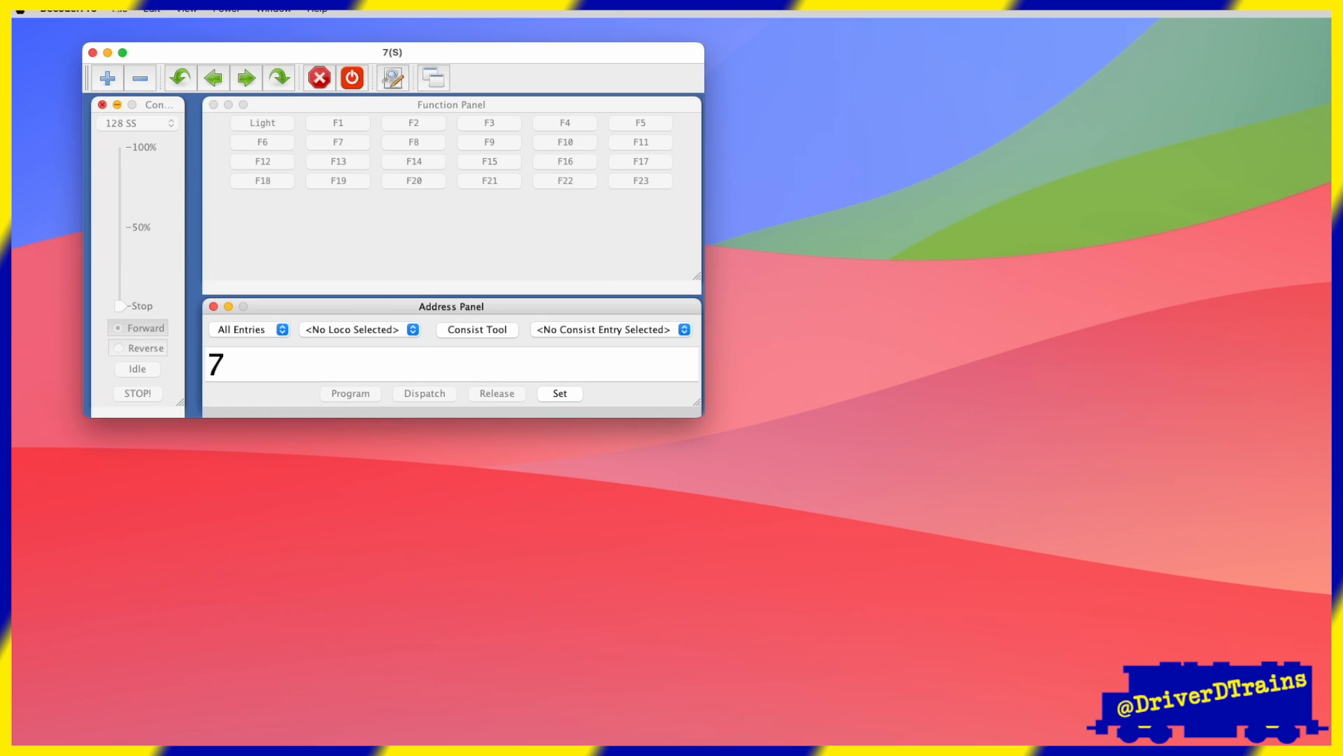
left_click(119, 8)
left_click(136, 43)
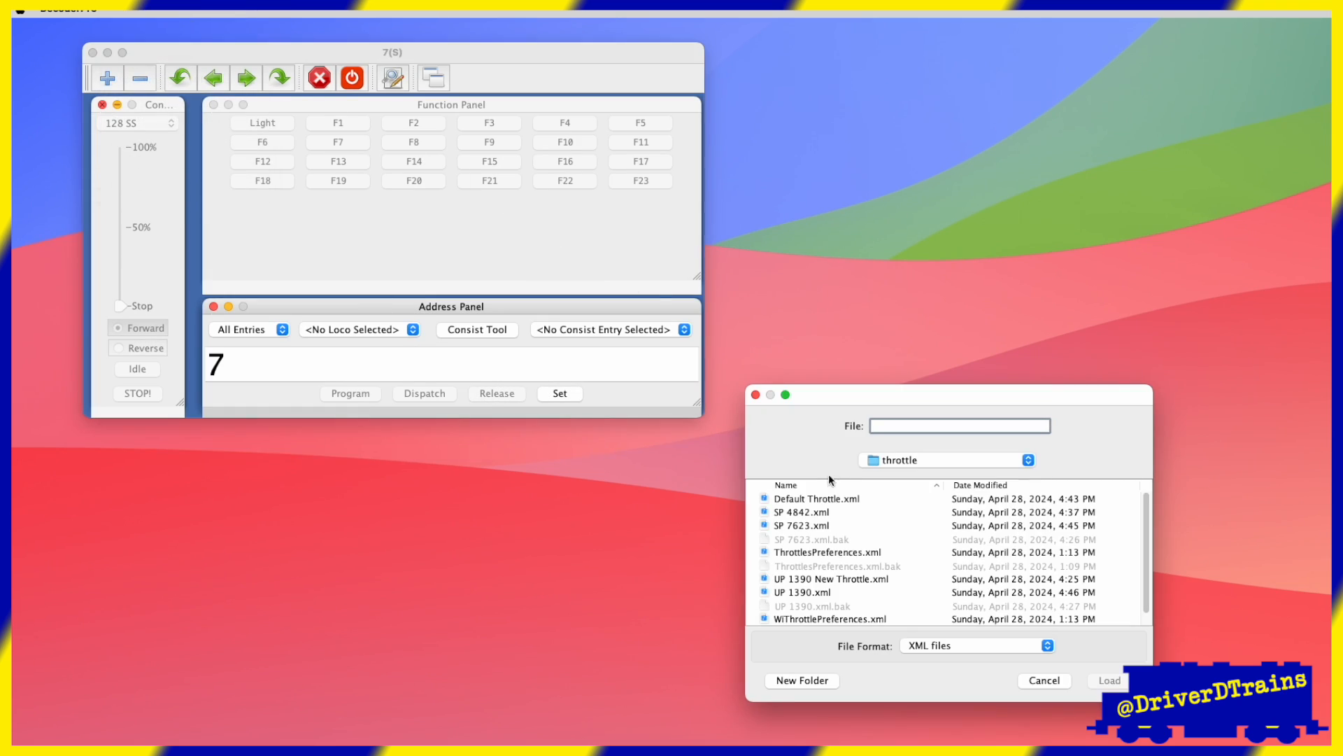
left_click(826, 581)
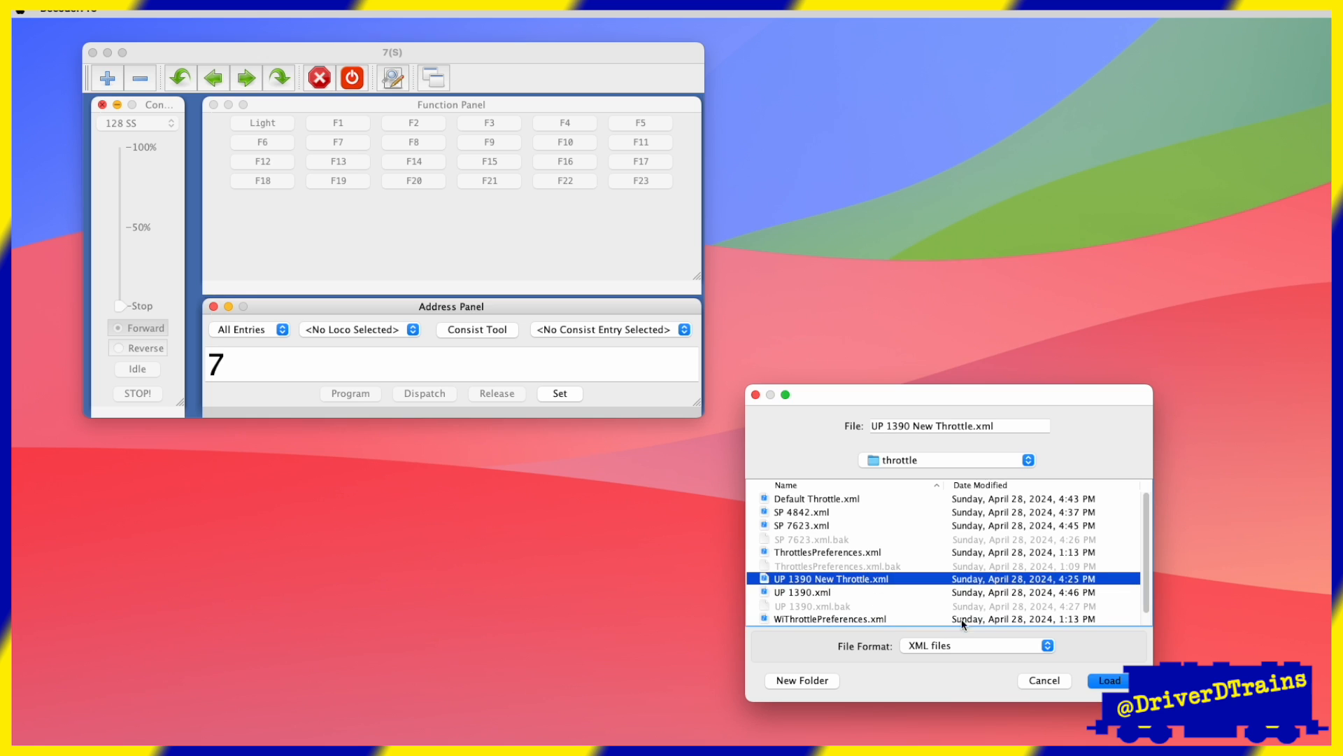
left_click(1110, 682)
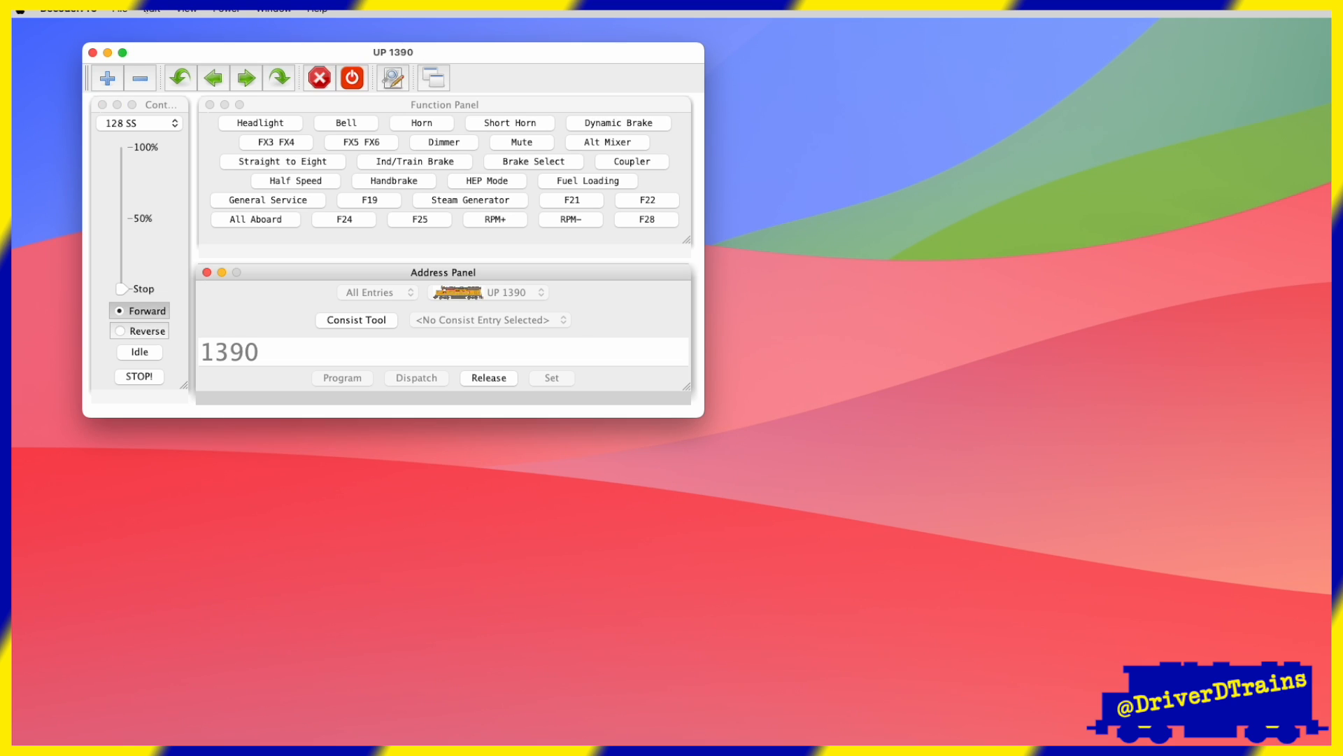
Load the UP 1390 New Throttle.xml layout into the UP 1390 throttle.
left_click(123, 9)
left_click(142, 47)
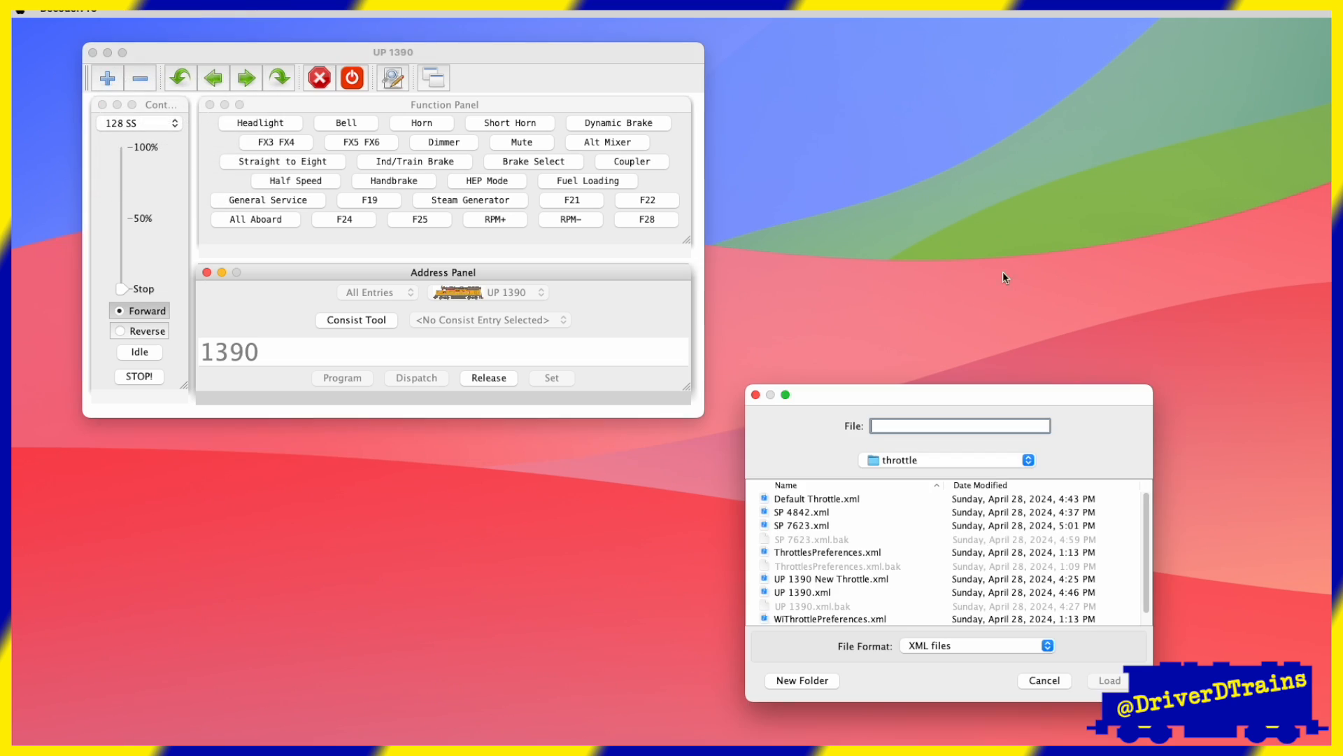
left_click(833, 579)
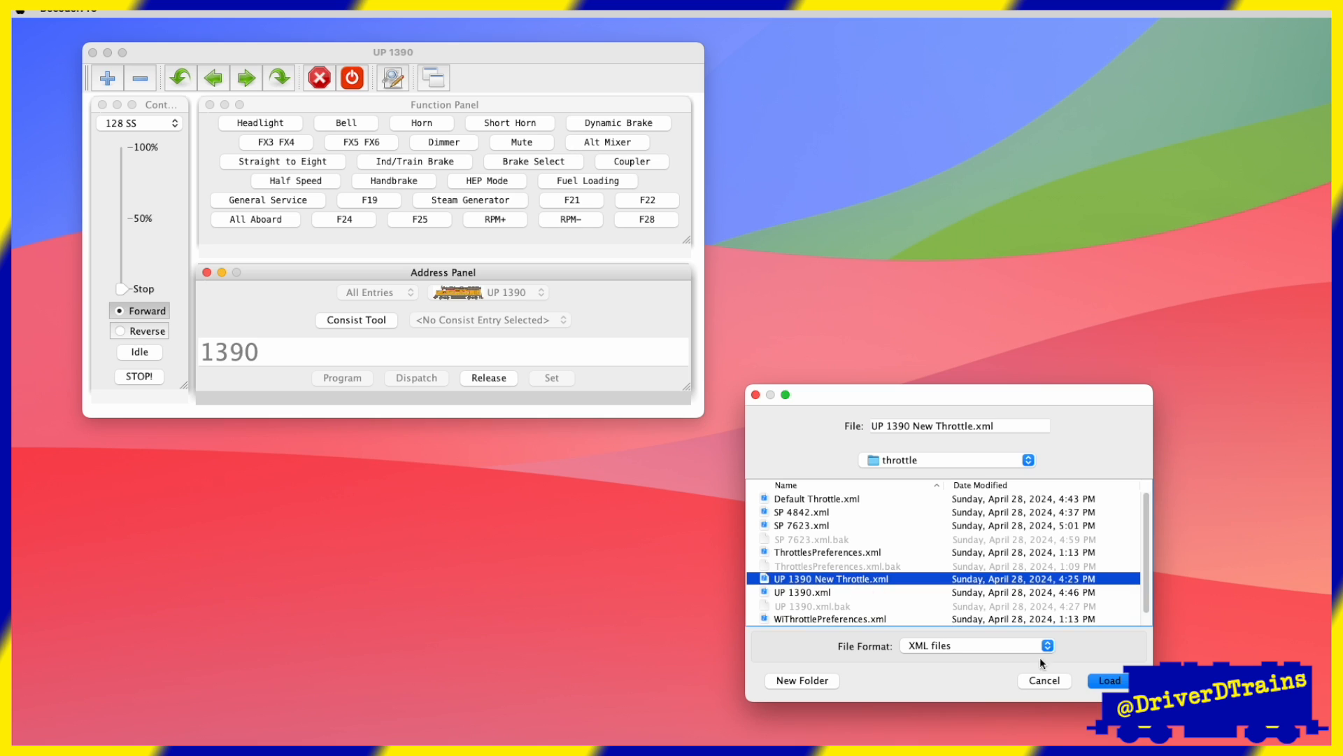
left_click(1110, 680)
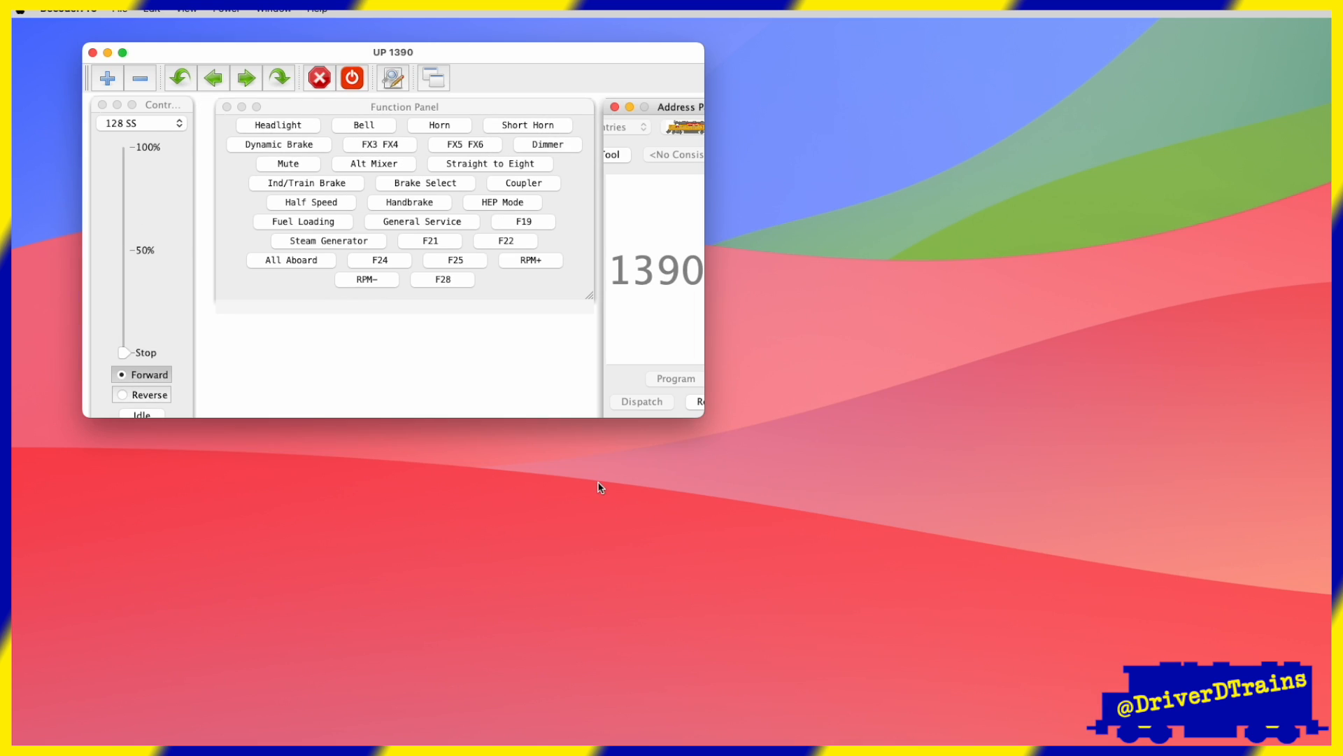
Go back to the unassigned throttle and load the UP 1390 New Throttle.xml layout into it.
left_click(208, 81)
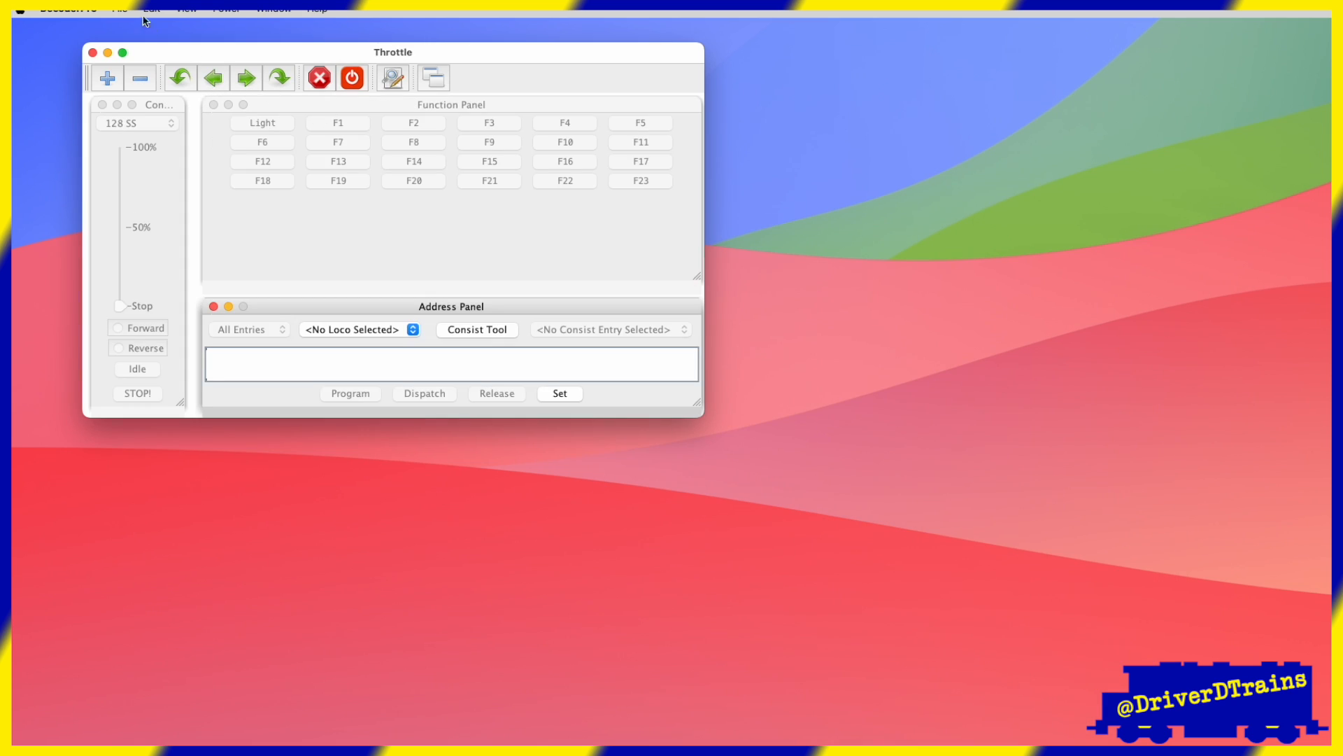
left_click(120, 8)
left_click(133, 48)
left_click(822, 580)
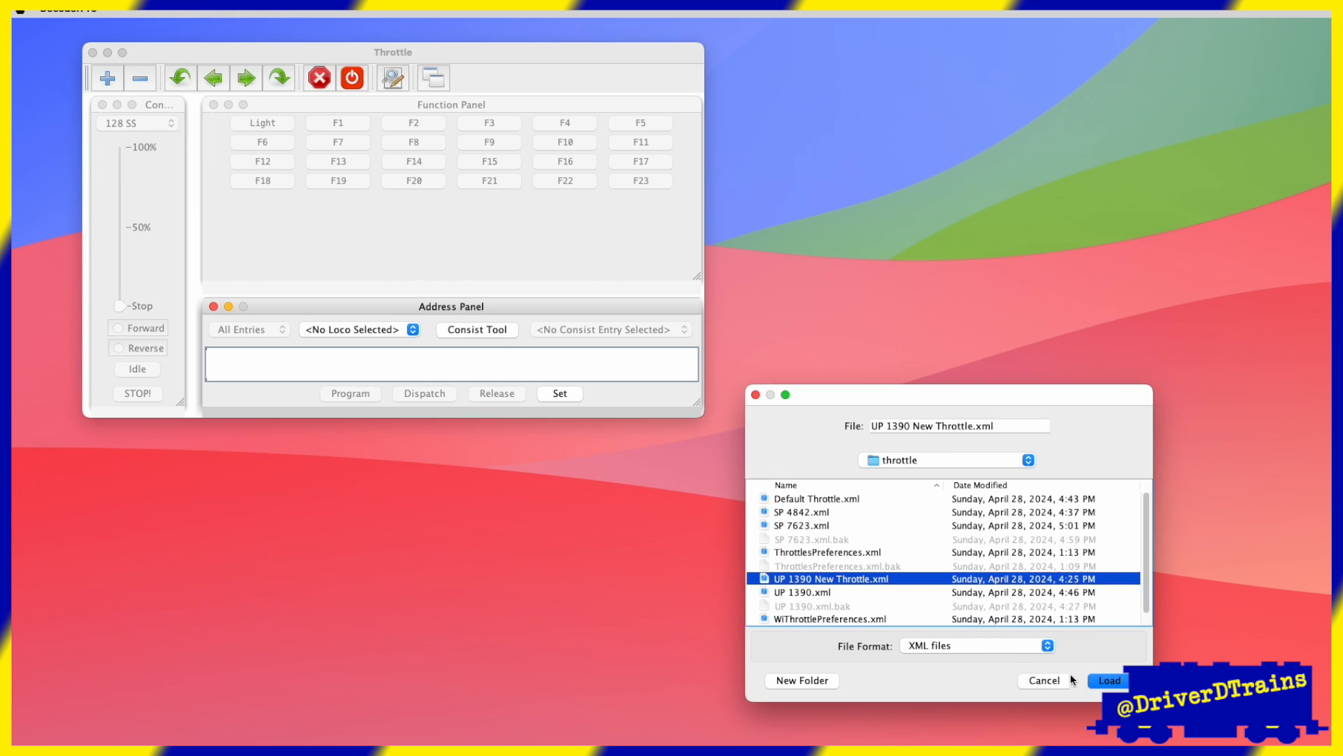
left_click(1110, 680)
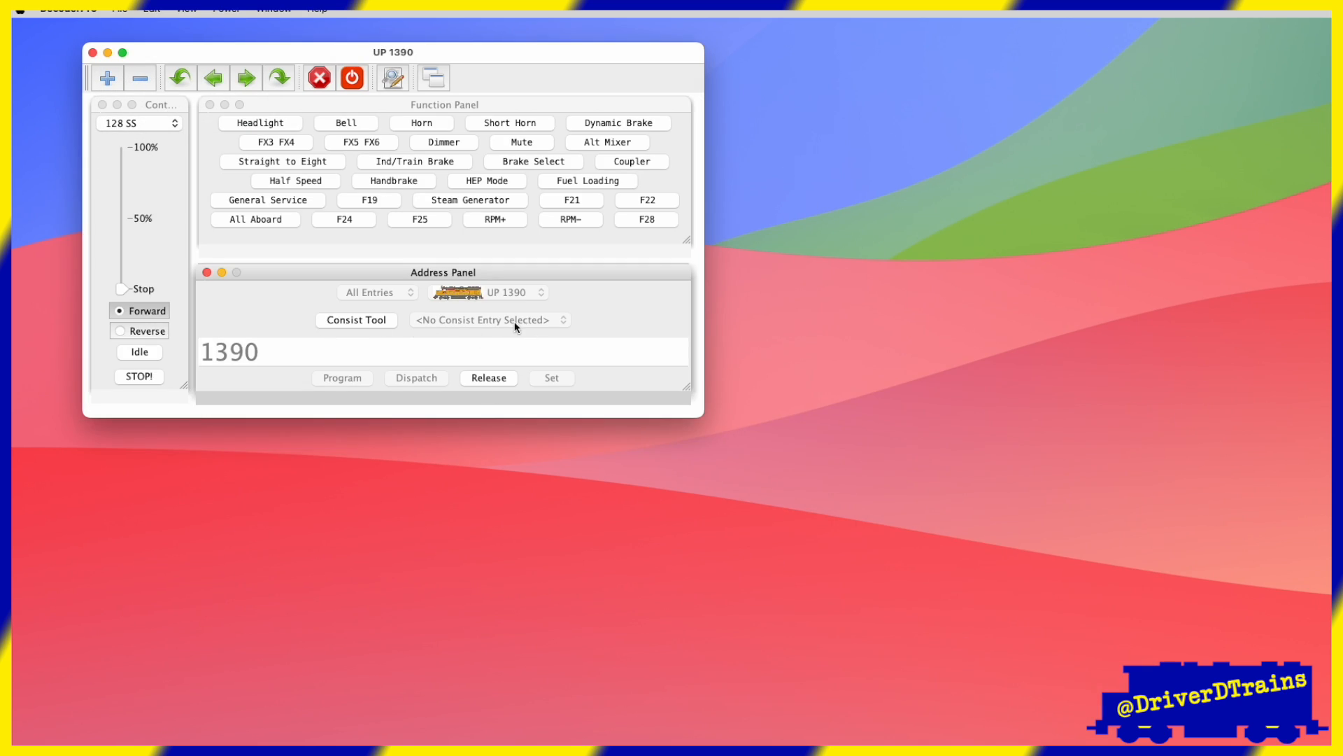
Advance to the next throttle without a locomotive and assign SP 7623 to it from the roster.
left_click(247, 79)
left_click(384, 330)
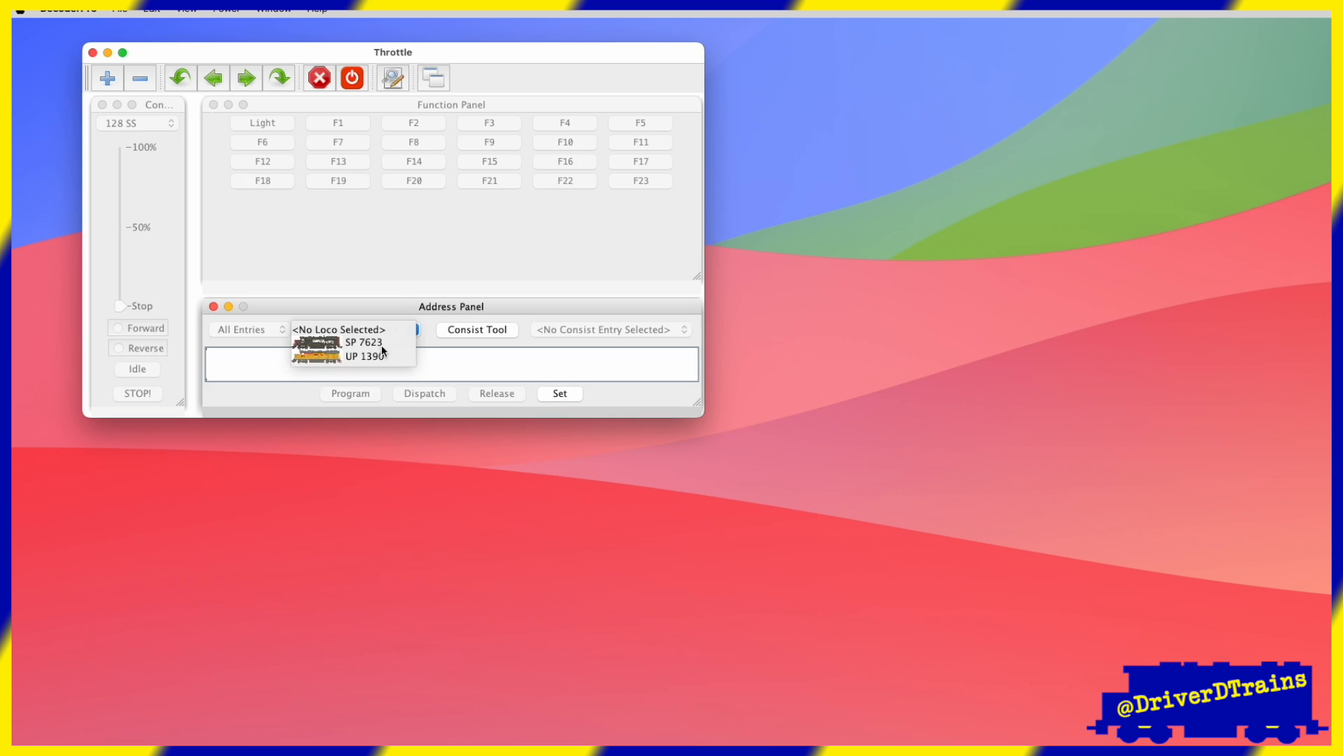
left_click(374, 343)
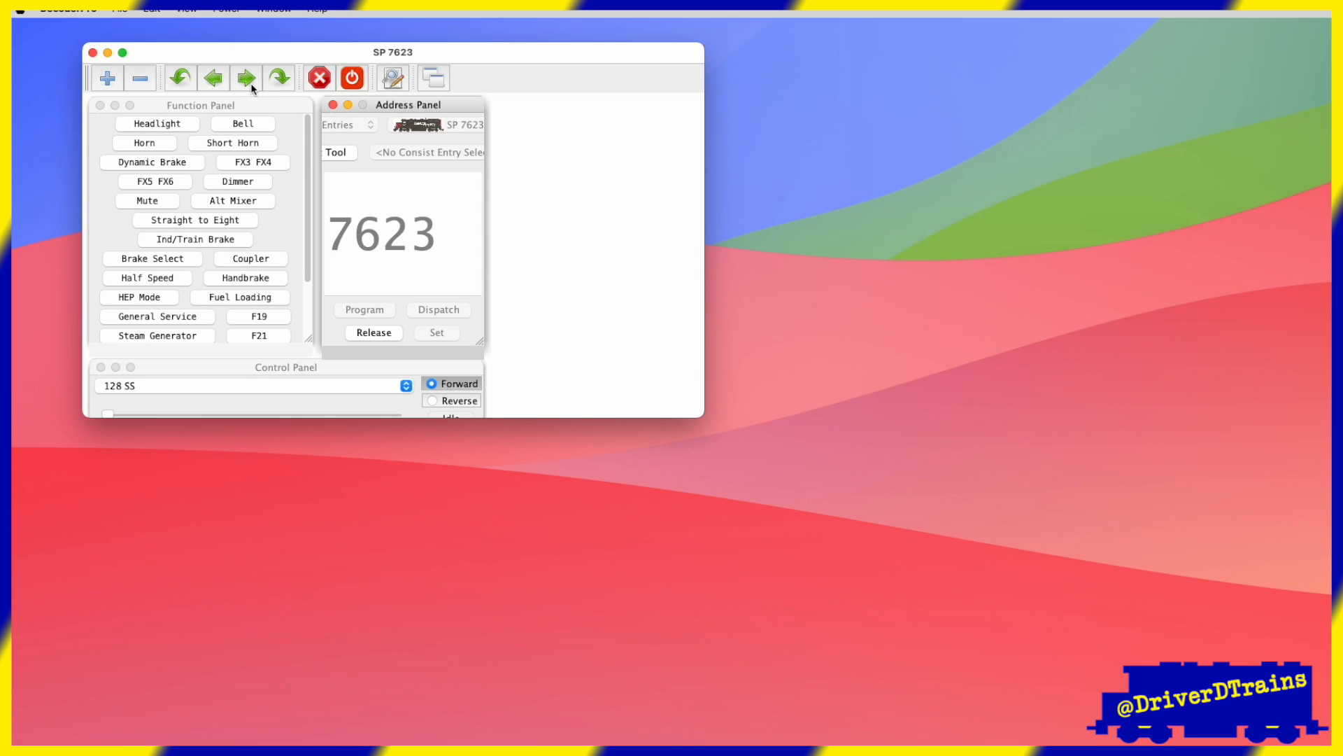
Load the UP 1390.xml layout into the SP 7623 throttle window and cycle forward through the throttles.
left_click(120, 9)
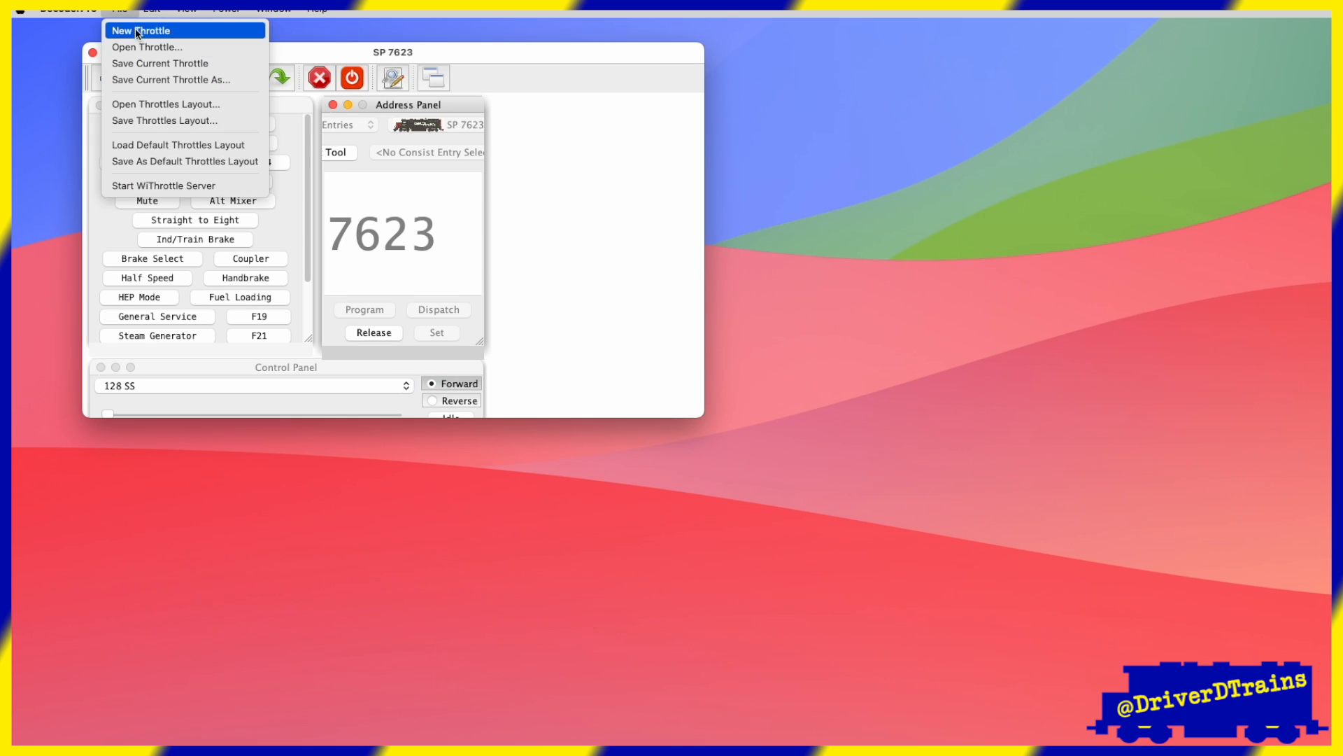
left_click(144, 44)
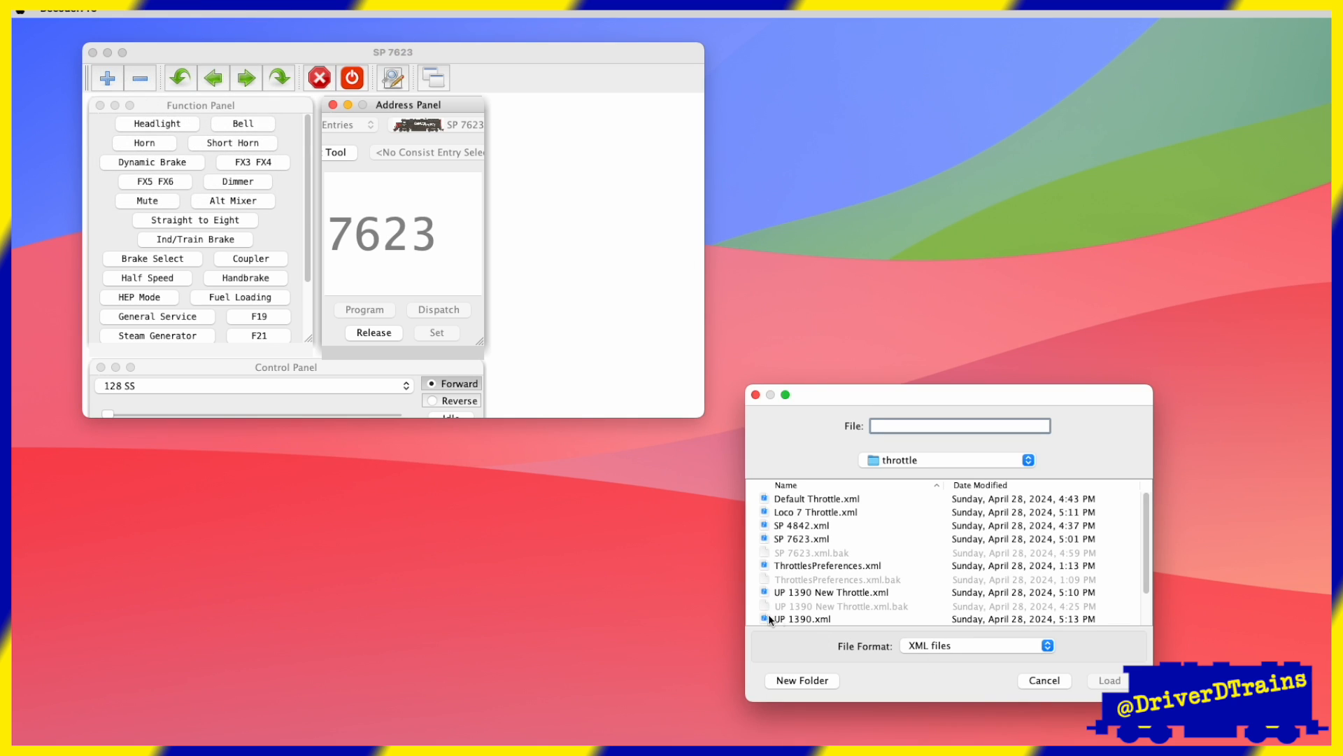
left_click(767, 619)
left_click(1105, 678)
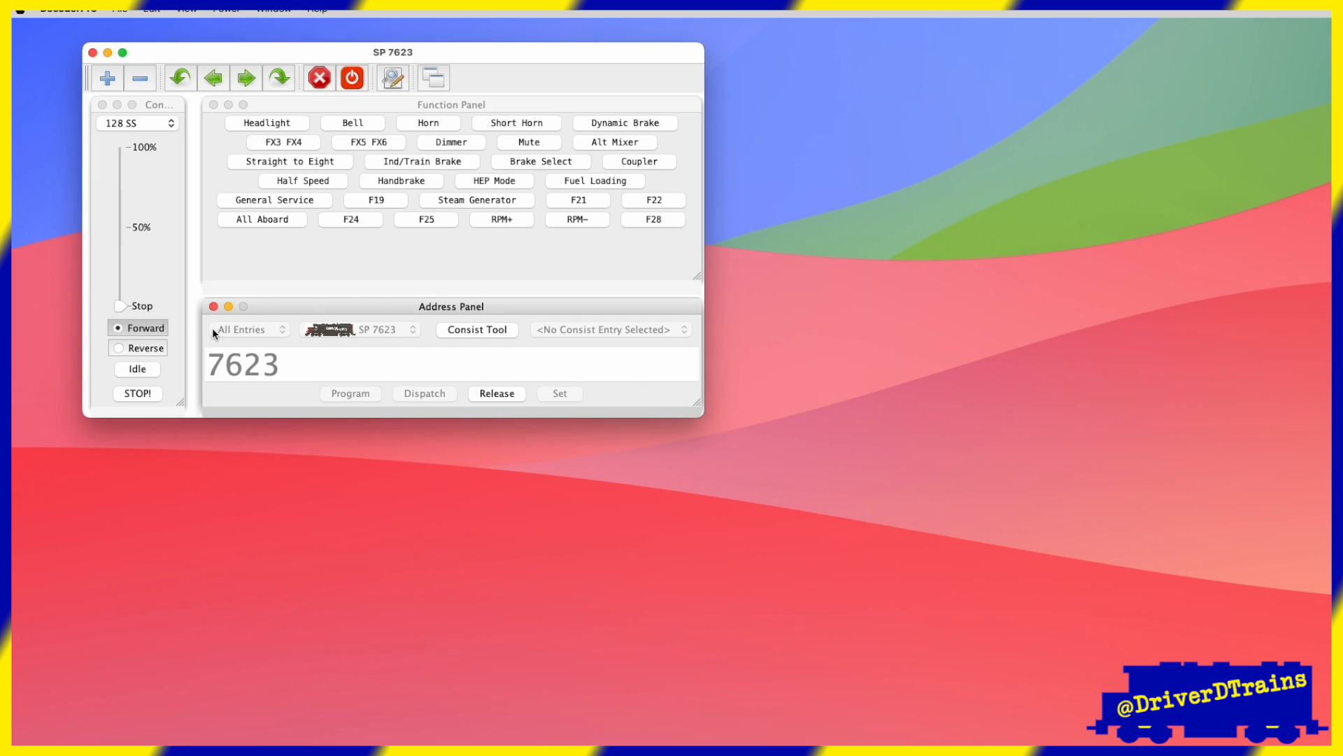
left_click(254, 82)
left_click(255, 82)
left_click(255, 82)
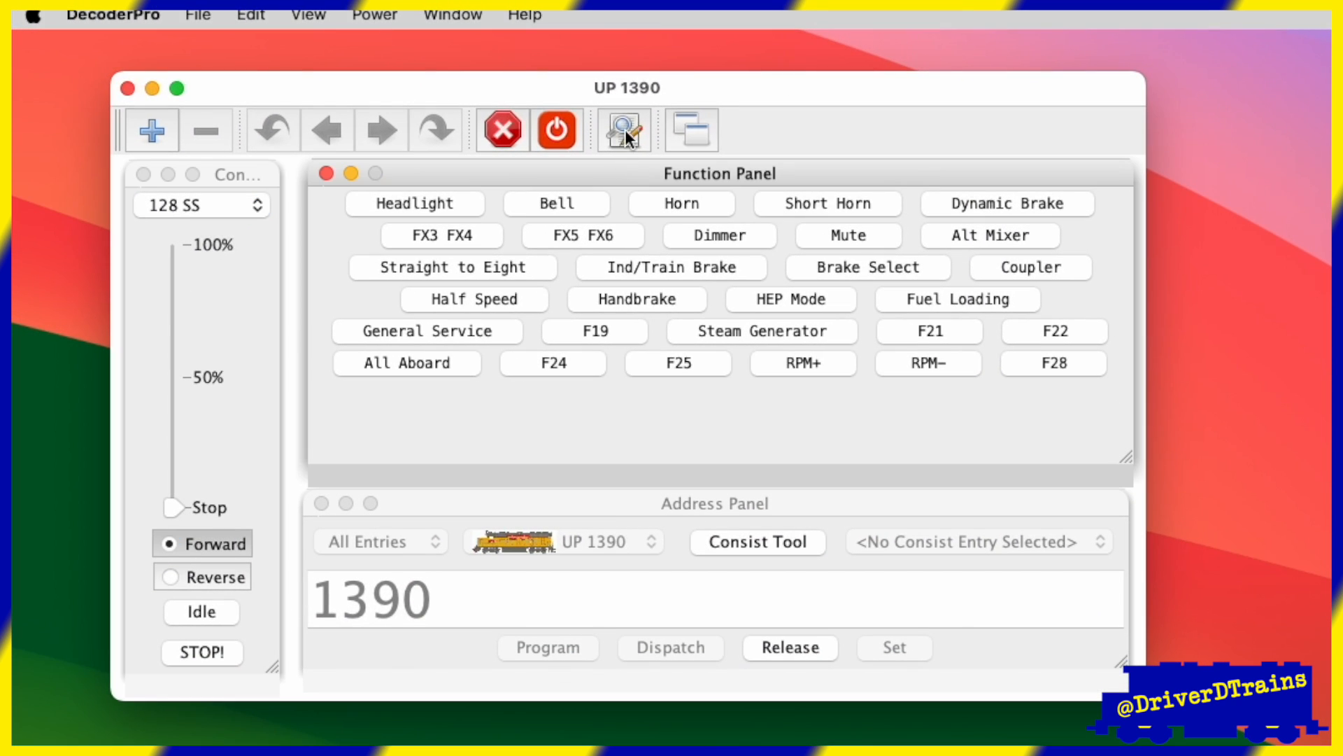
Switch the UP 1390 throttle frame view mode to hide the panel title bars and restore them, twice.
left_click(624, 129)
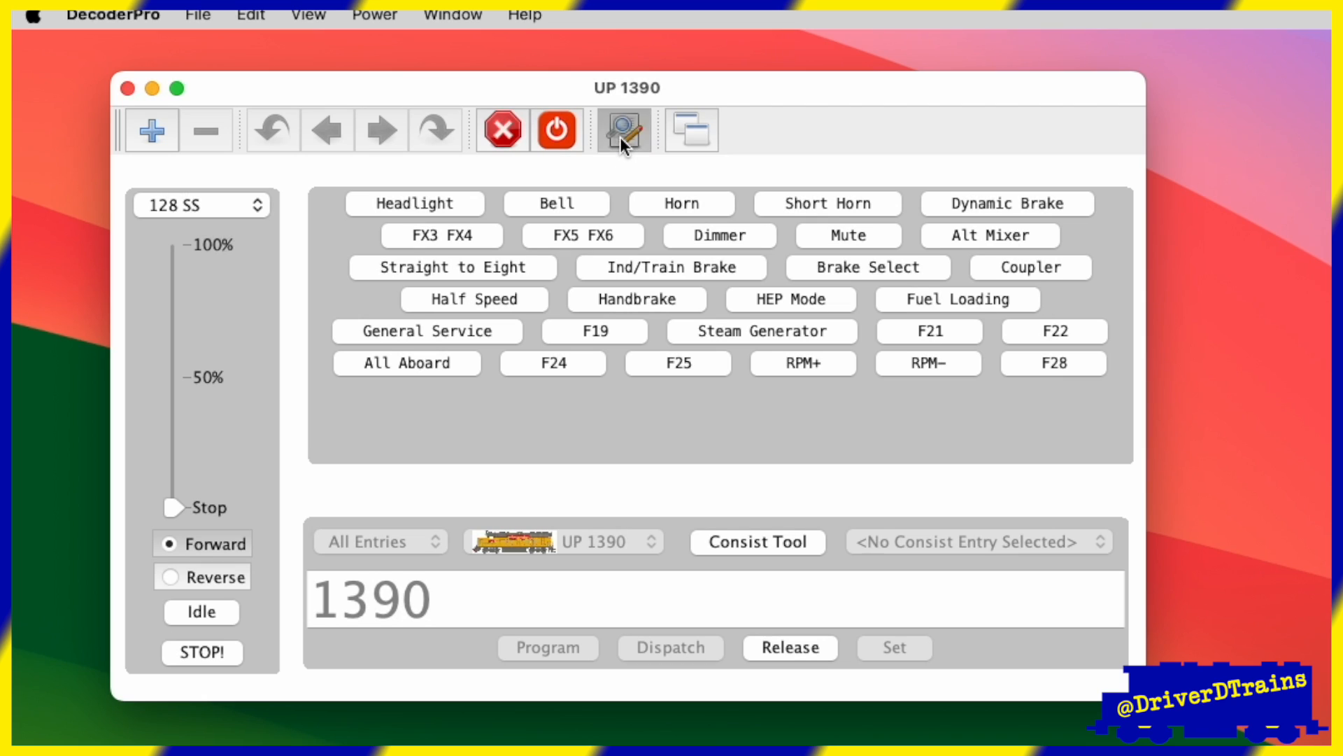
left_click(620, 137)
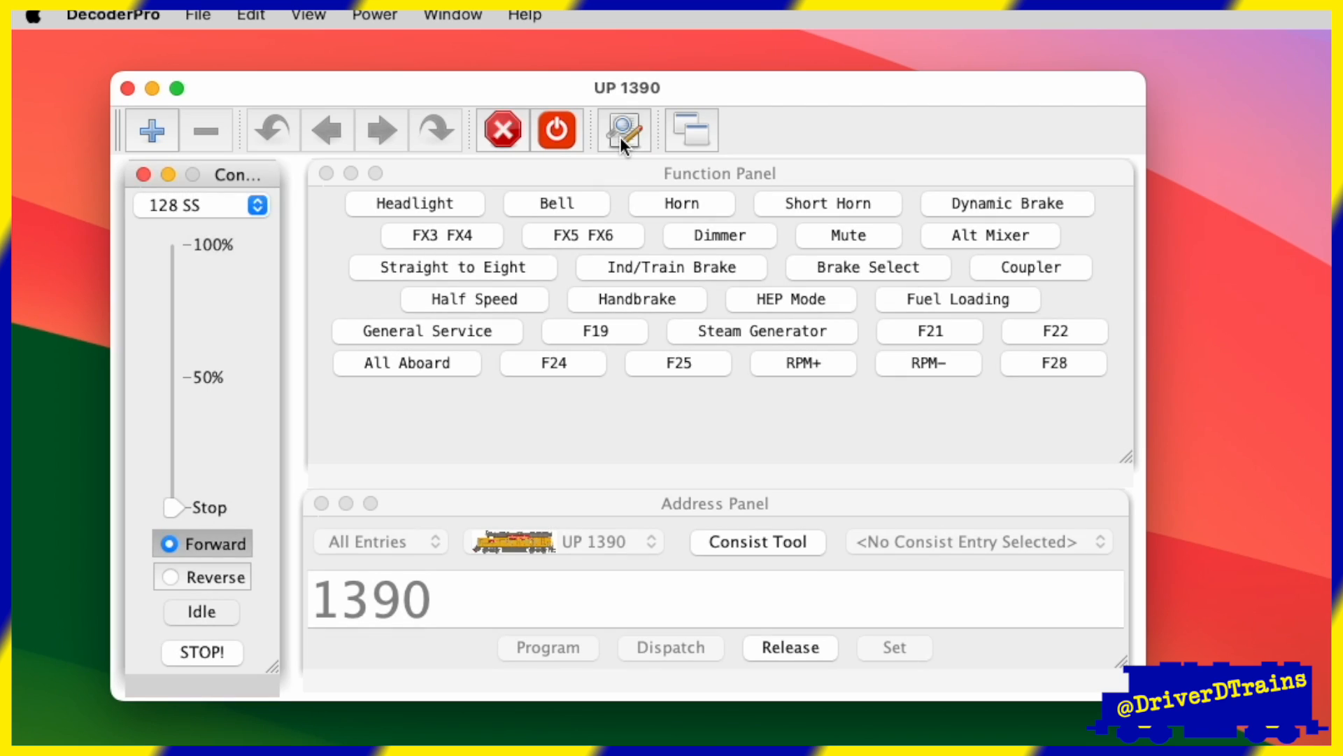
left_click(307, 14)
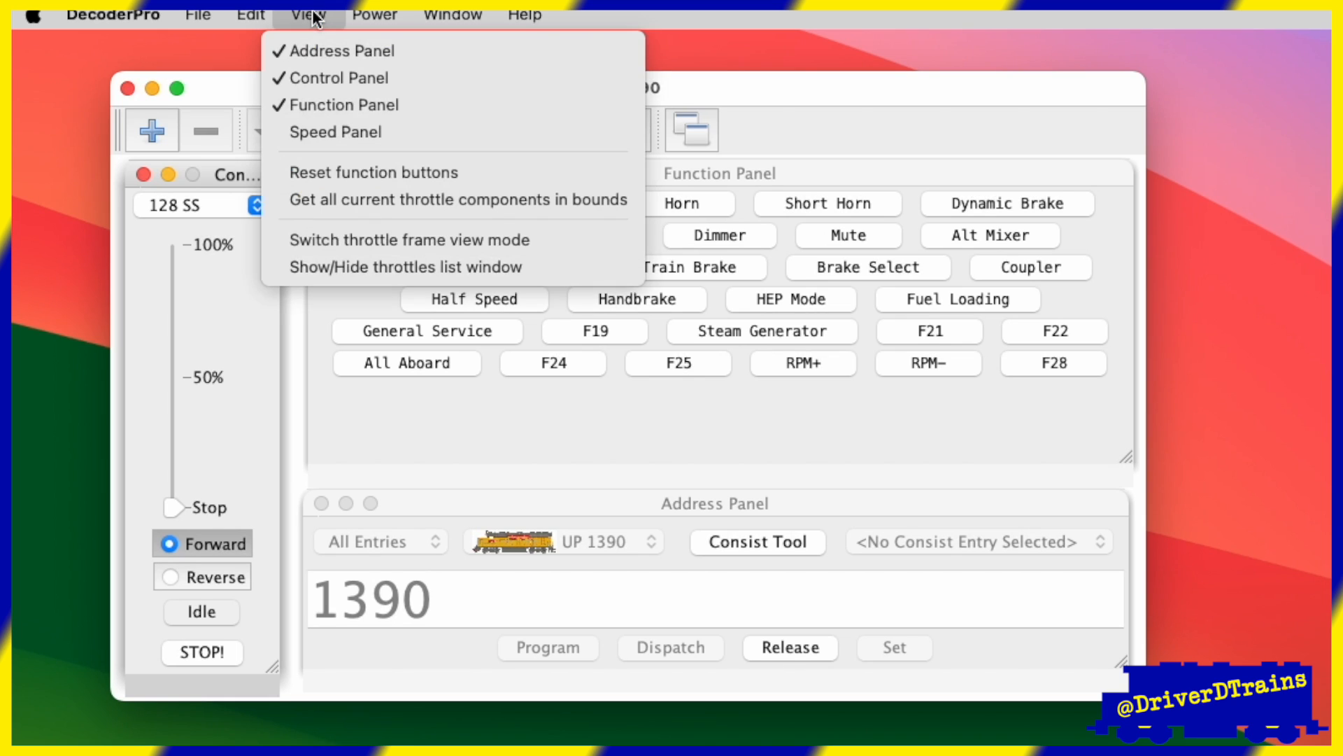
left_click(364, 230)
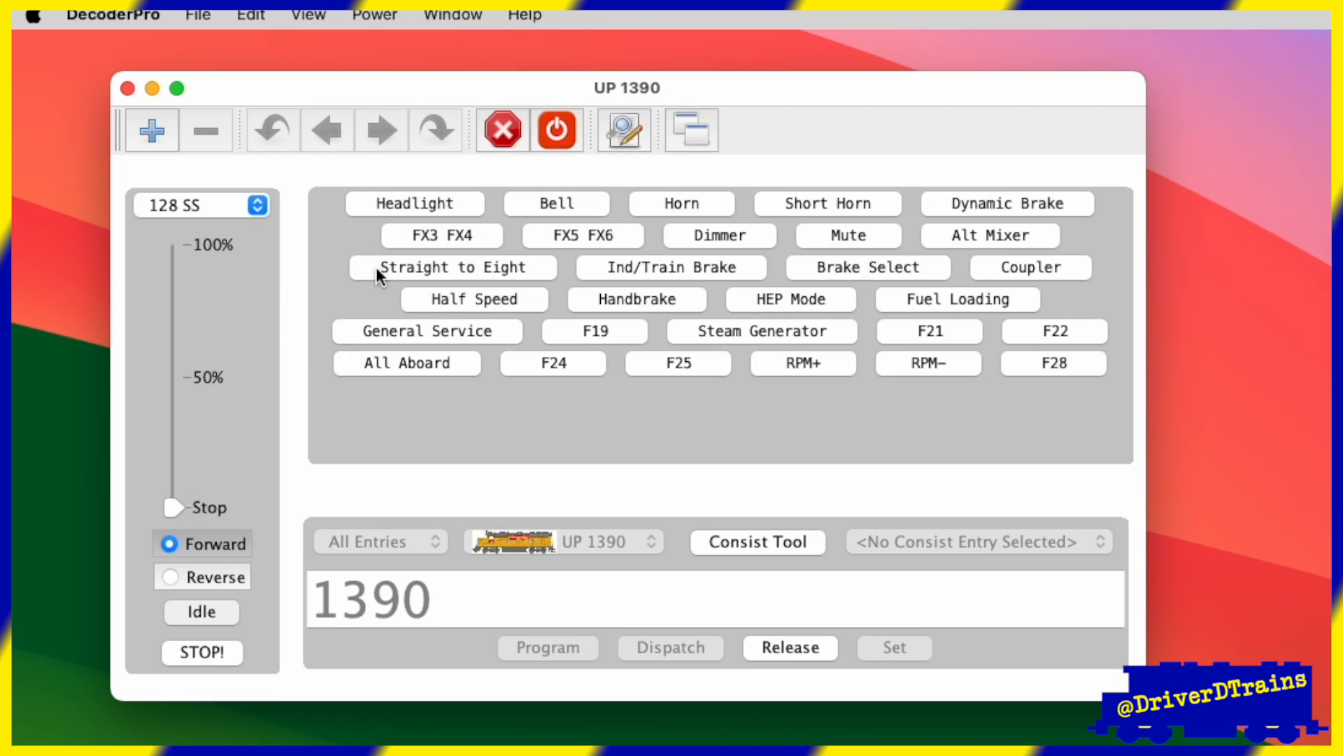
left_click(307, 15)
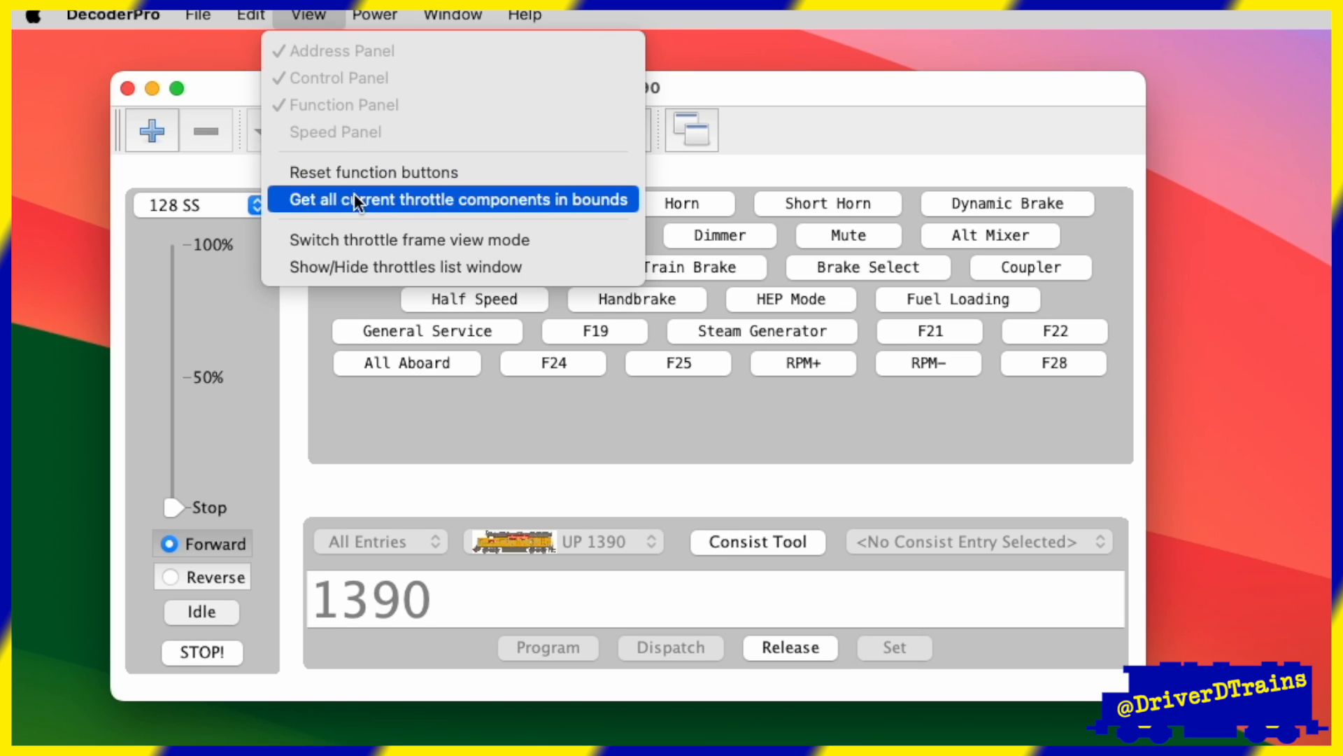
left_click(356, 230)
Move the Function Panel and Address Panel around the UP 1390 window and realign them stacked beside the Control Panel.
left_click_drag(613, 172, 678, 210)
left_click(459, 585)
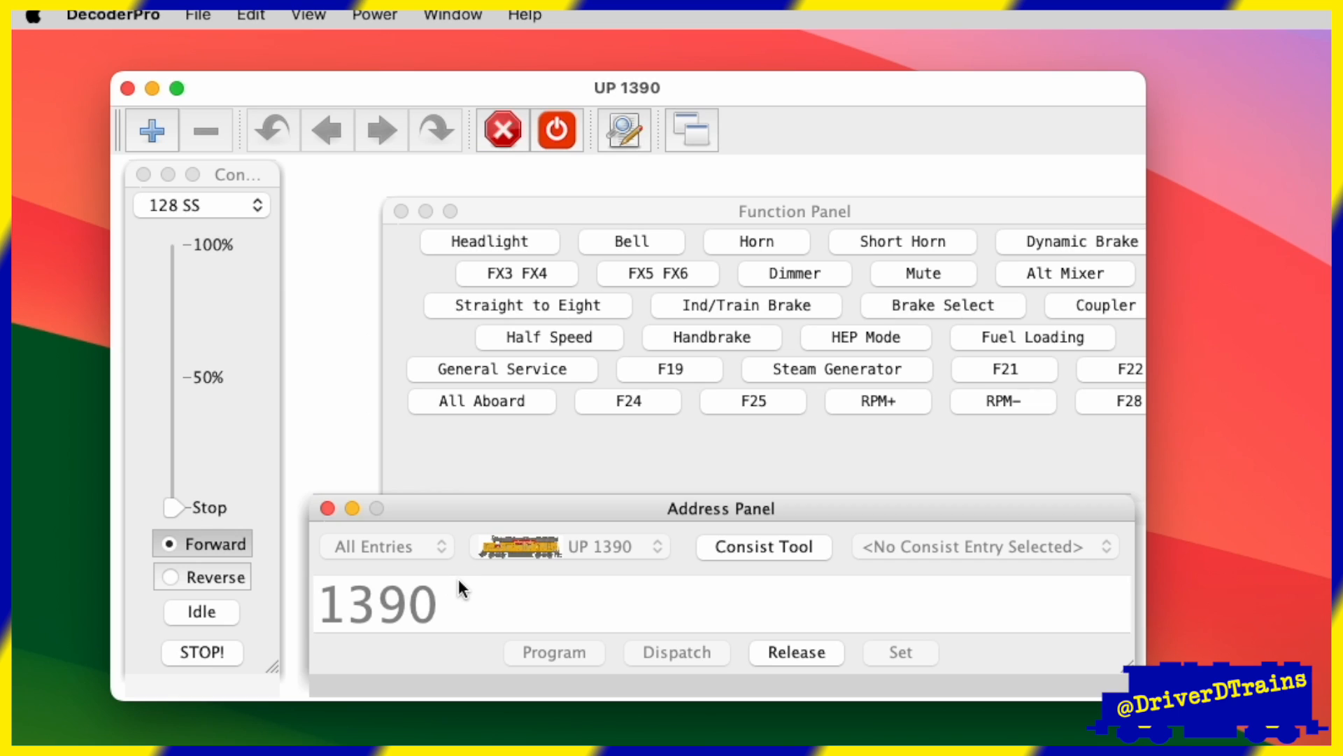
left_click_drag(499, 513, 428, 591)
left_click_drag(588, 206, 512, 170)
left_click_drag(472, 588, 538, 504)
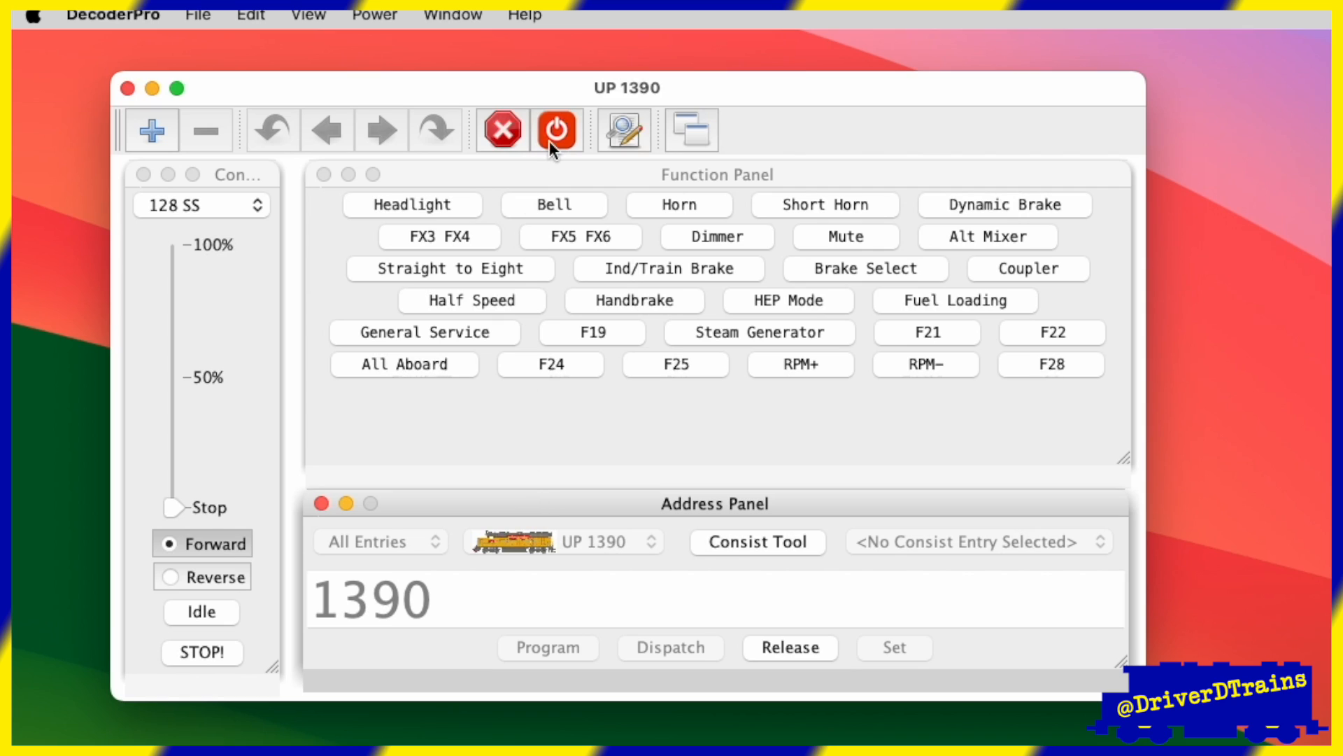
Nudge the Function Panel slightly down between view mode switches, and try the Bell and Ind/Train Brake functions with the title bars hidden.
left_click(621, 128)
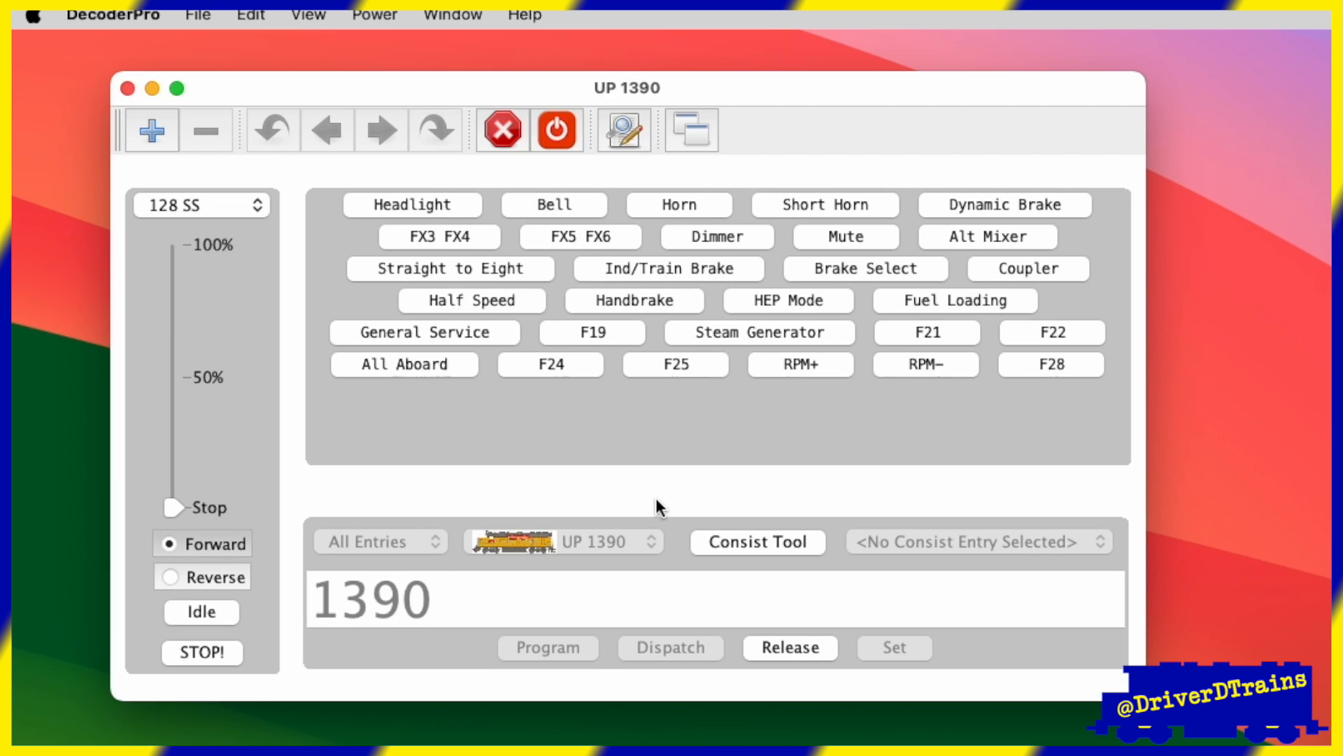
left_click(622, 137)
mouse_move(612, 173)
left_mouse_down()
mouse_move(629, 173)
mouse_move(611, 176)
left_mouse_up()
left_click(619, 137)
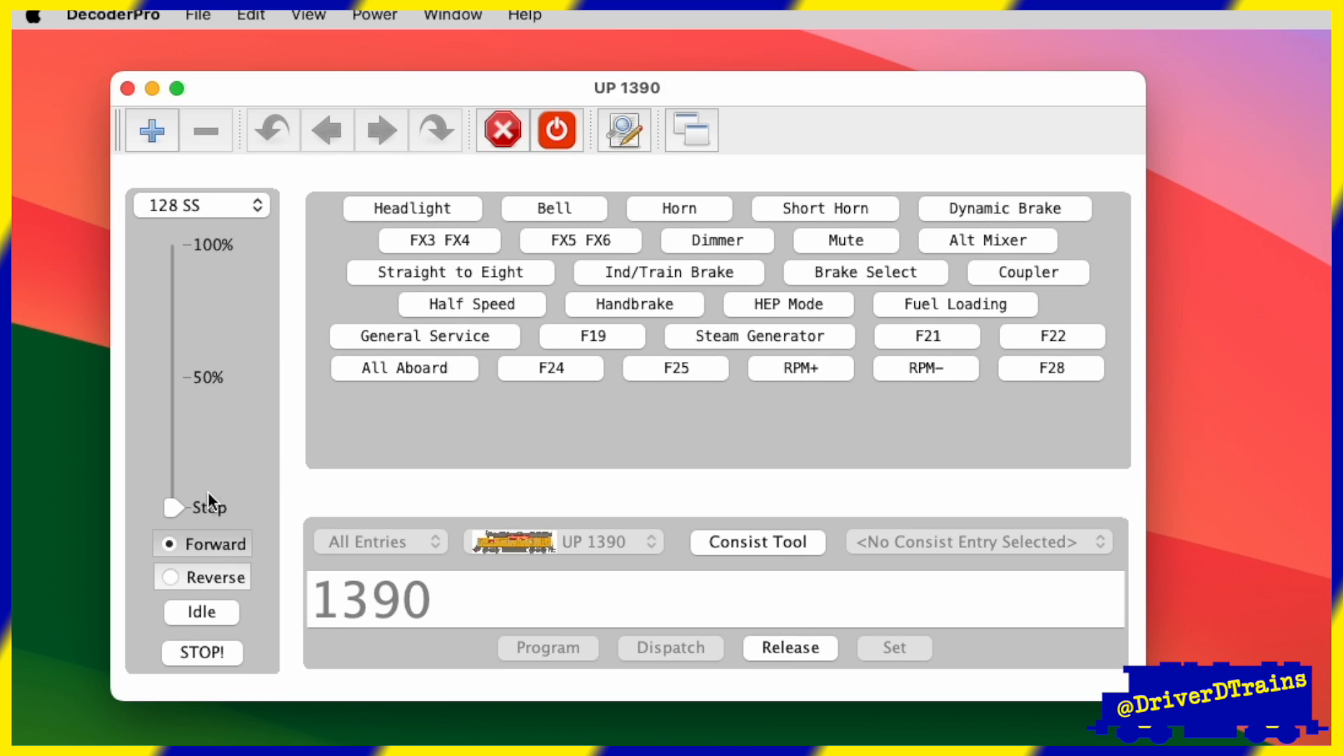
left_click(545, 209)
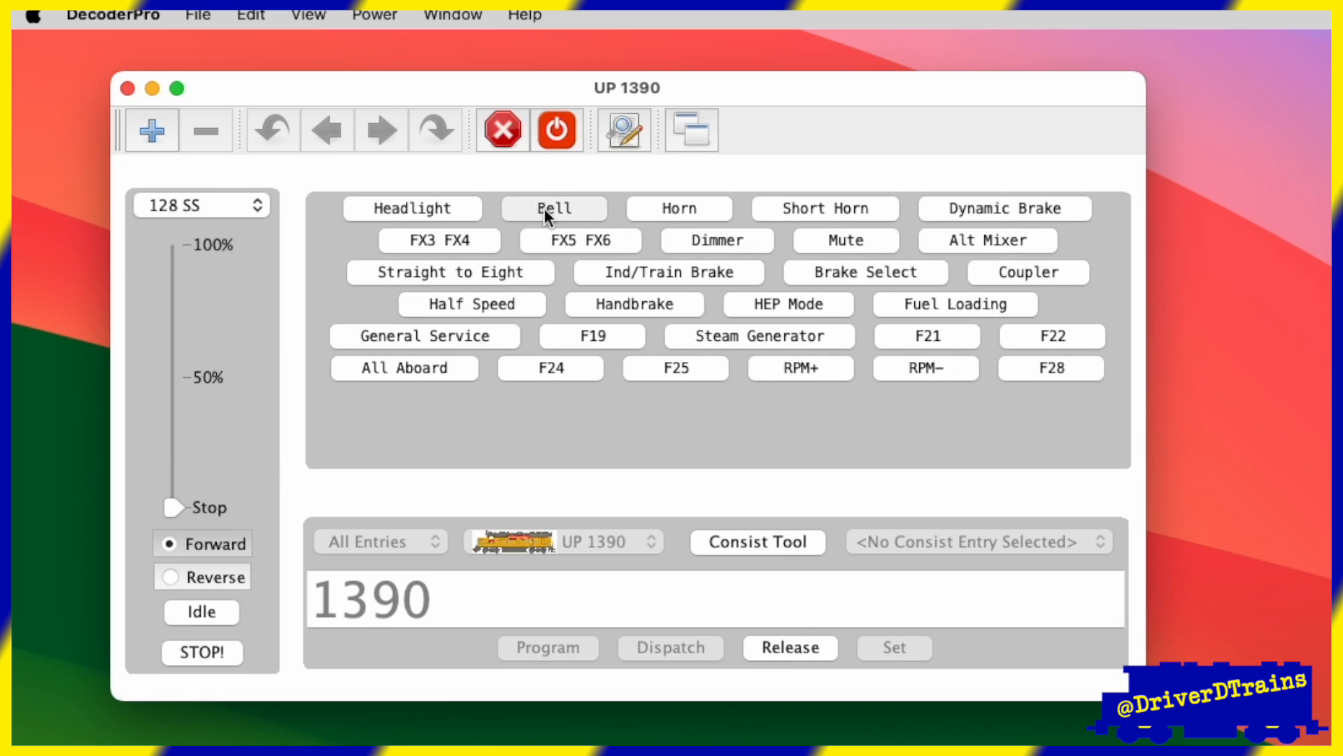
left_click(710, 274)
Restore the panel title bars, shift the Function Panel slightly and hide the title bars again.
left_click(623, 133)
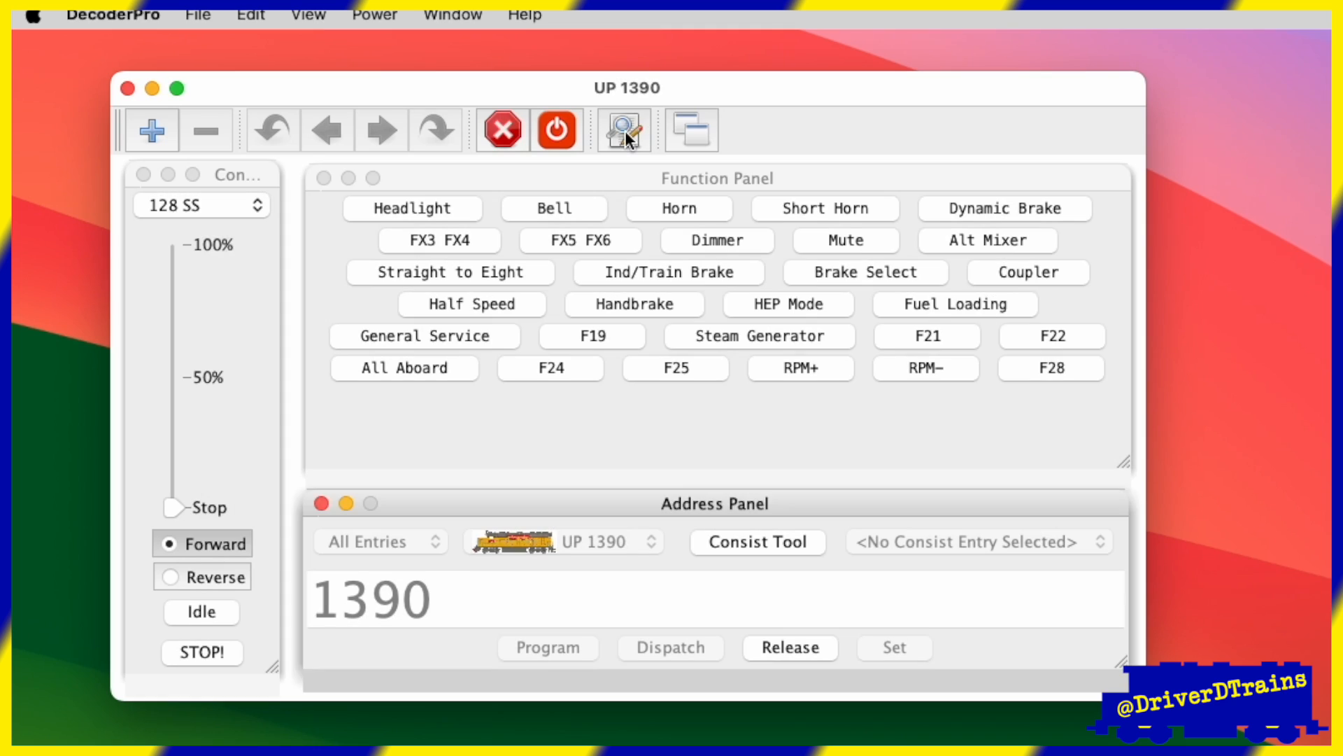
left_click_drag(620, 167, 619, 179)
left_click_drag(458, 183, 462, 172)
left_click(608, 123)
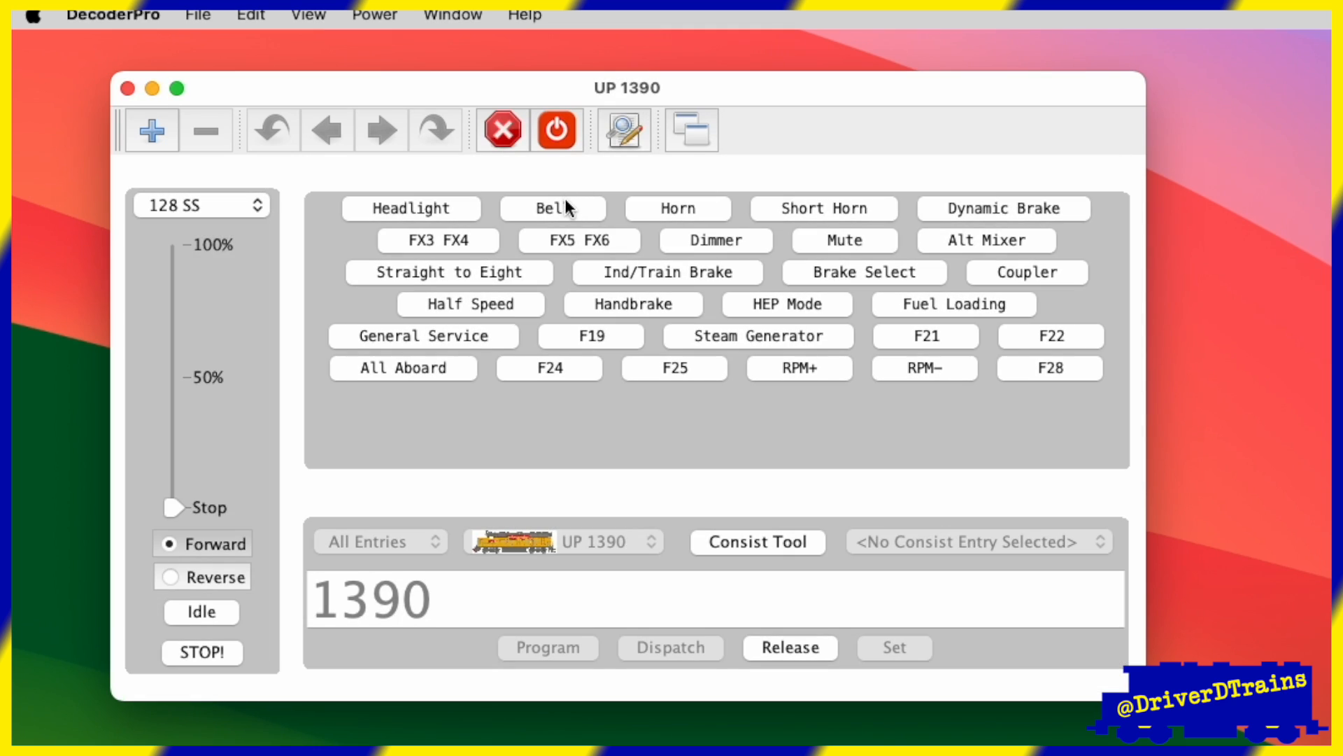
Toggle the panel title bars on and off, and try the Bell and Short Horn functions in the fixed view.
left_click(606, 144)
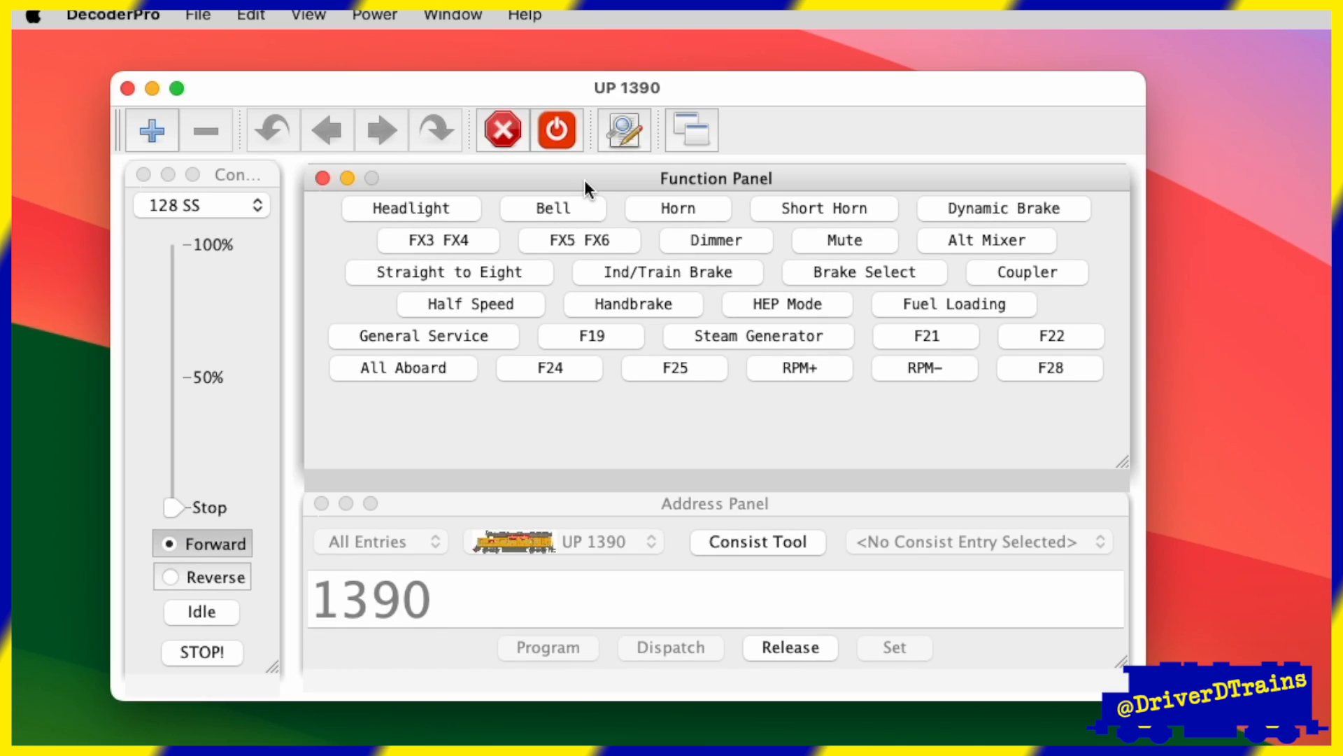
left_click(619, 131)
left_click(576, 199)
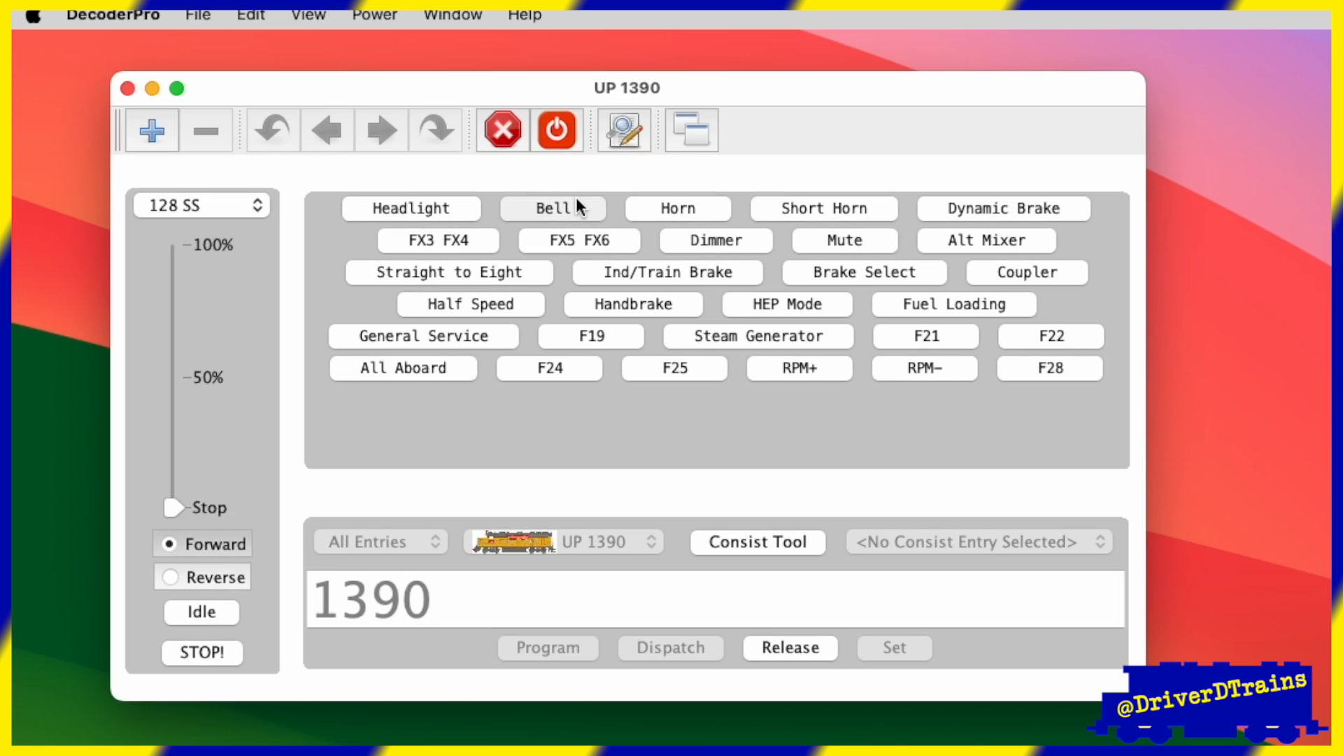
left_click(811, 203)
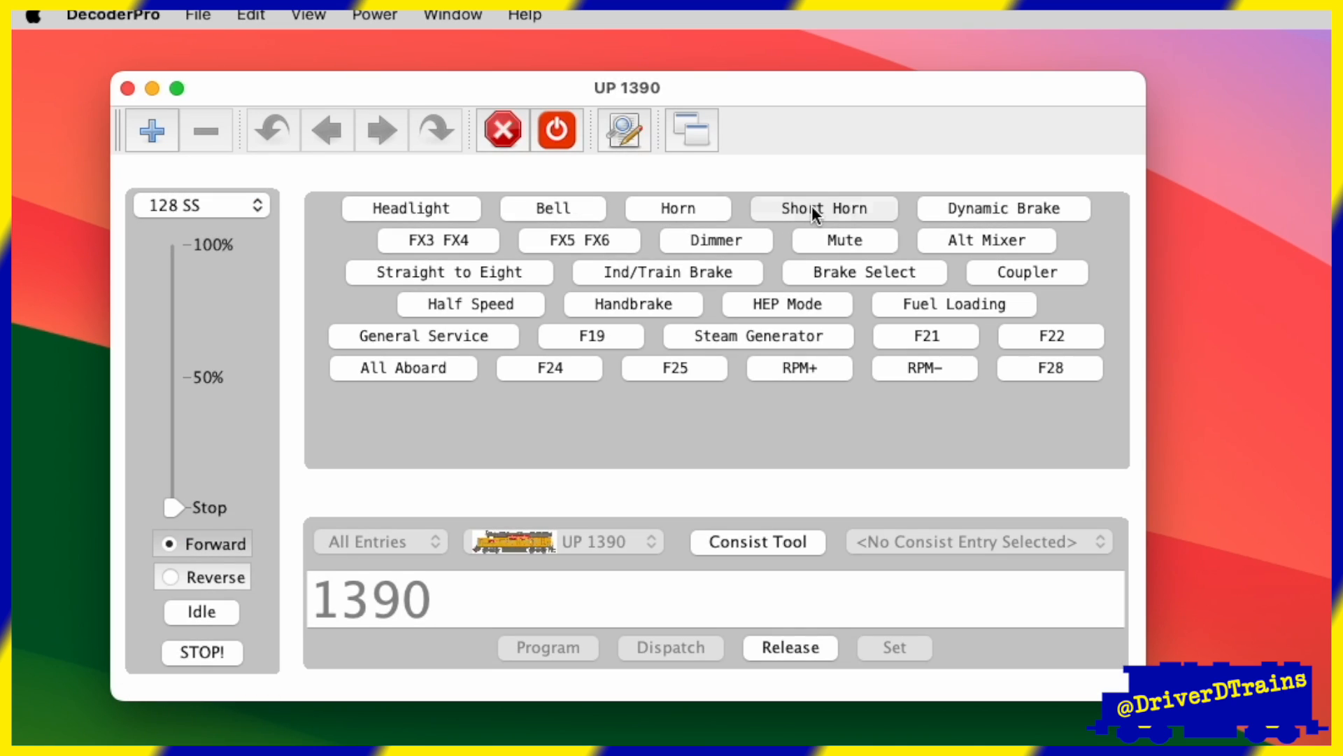
Show the title bars, select the Function Panel and toggle the view mode until the panels are fixed without title bars.
left_click(615, 137)
left_click(623, 179)
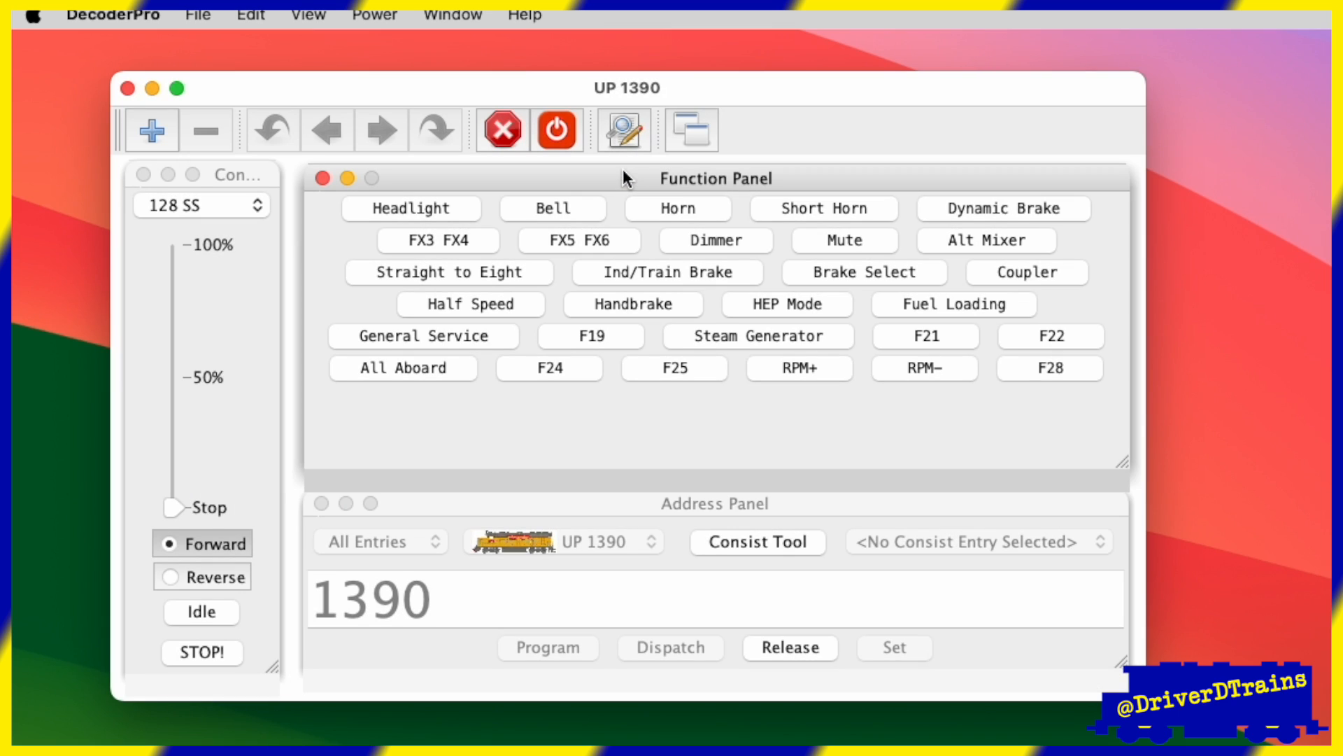
left_click(623, 140)
left_click(624, 137)
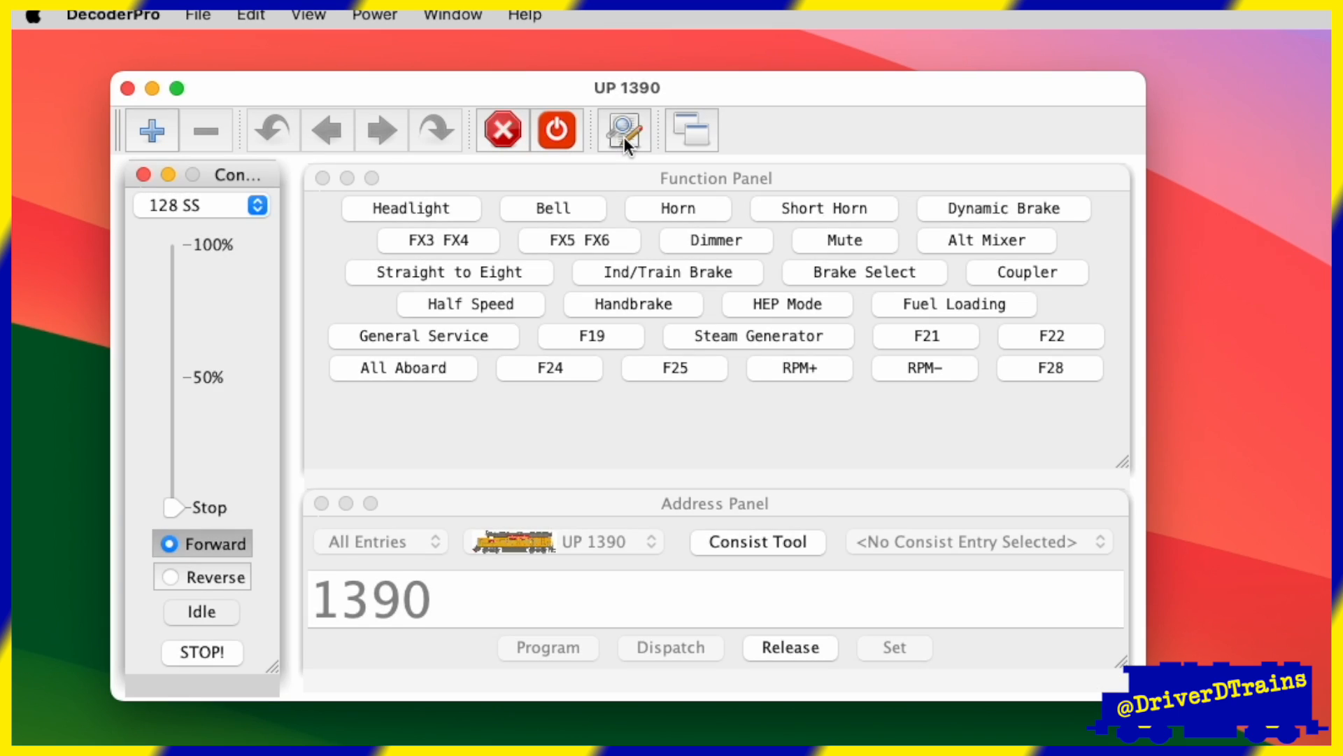
left_click(624, 137)
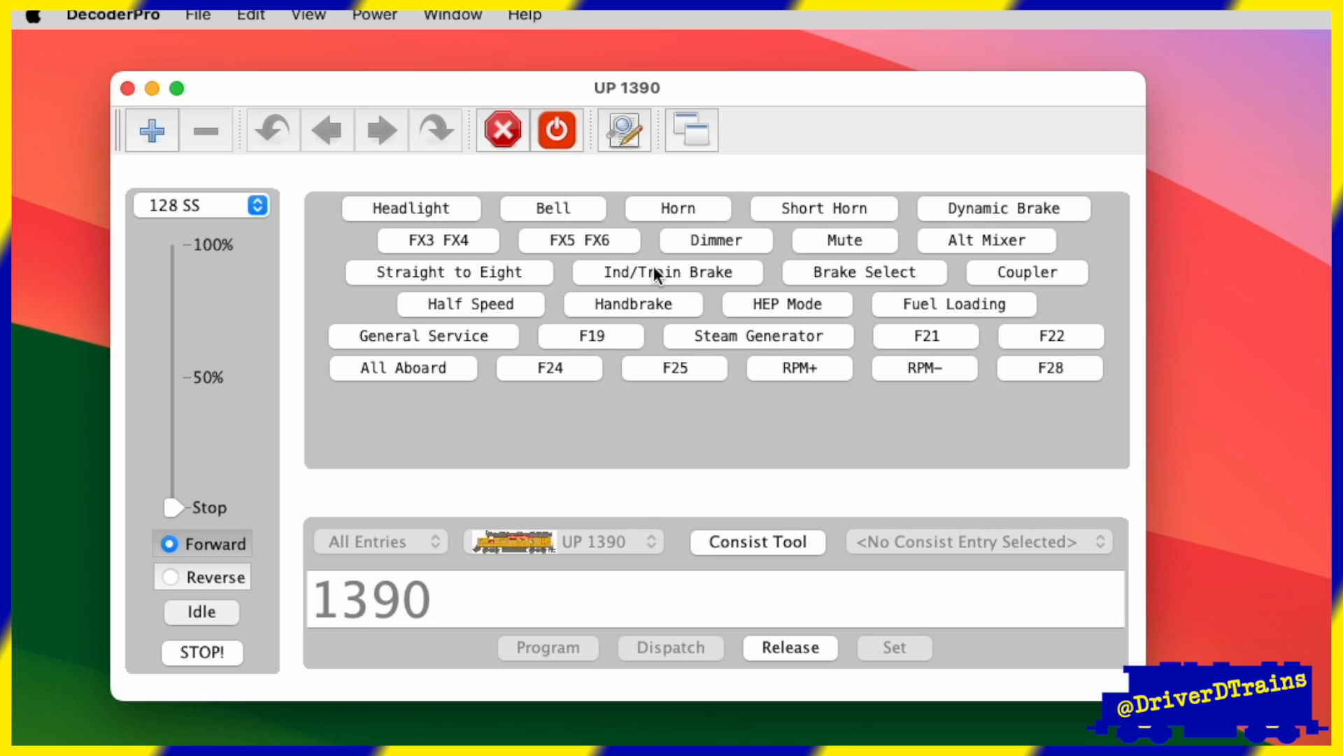
Toggle the throttle view mode on and back to the fixed panels, and try the Short Horn function.
left_click(625, 133)
left_click(626, 132)
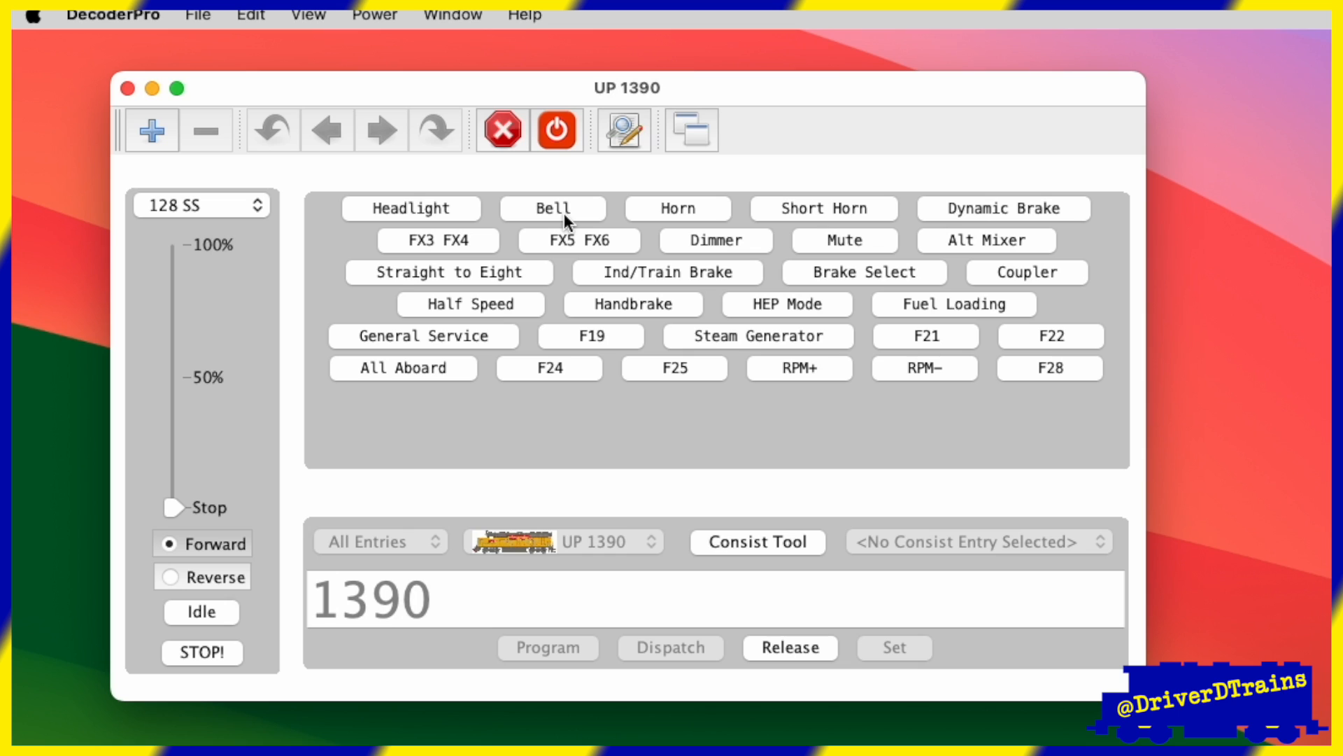
left_click(802, 203)
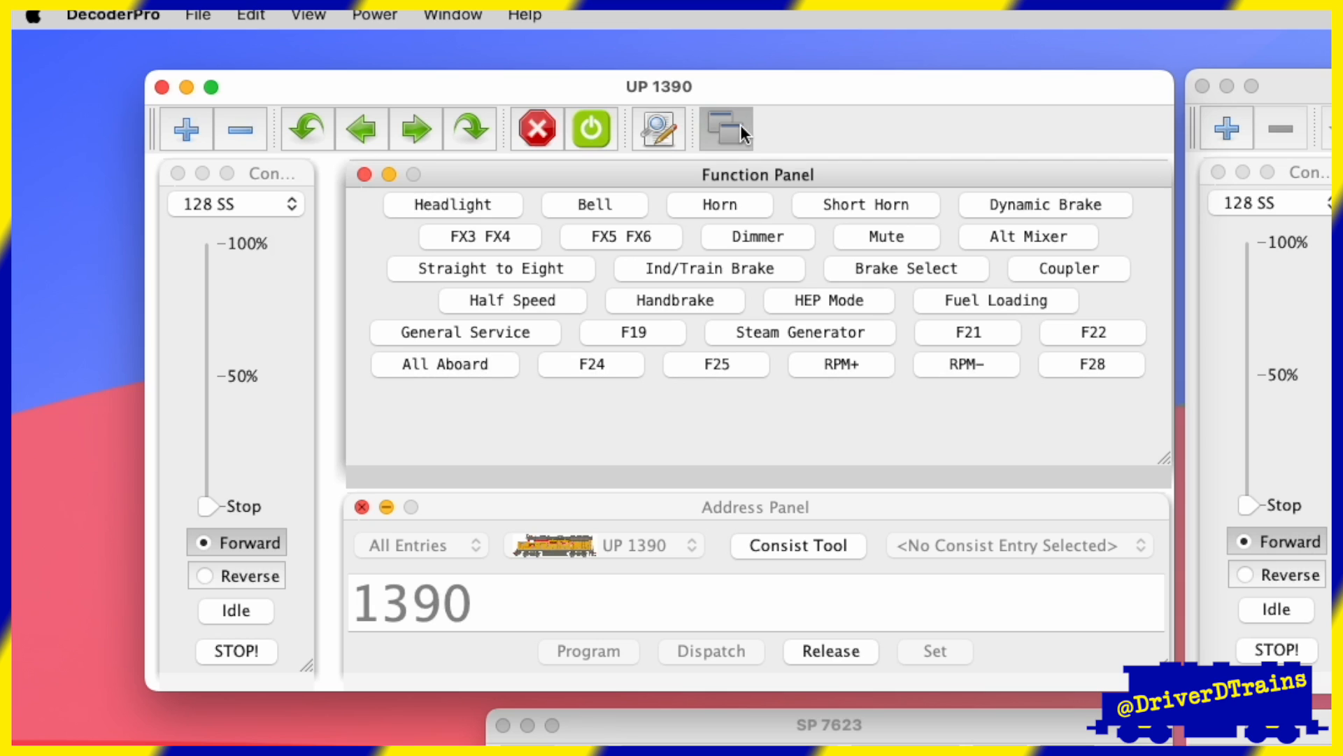
Show the throttles list window, move it beneath the UP 1390 throttle and enlarge it to fit all six listed throttles.
left_click(740, 125)
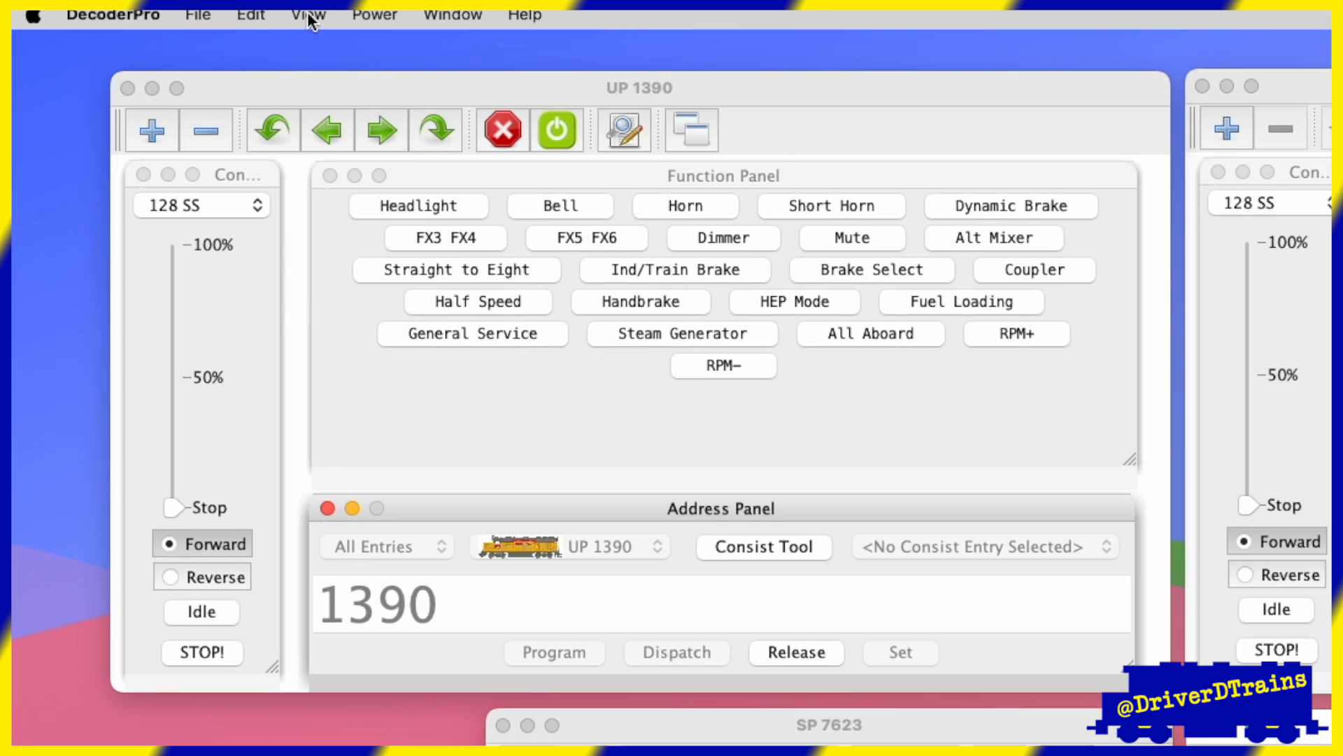
left_click(308, 15)
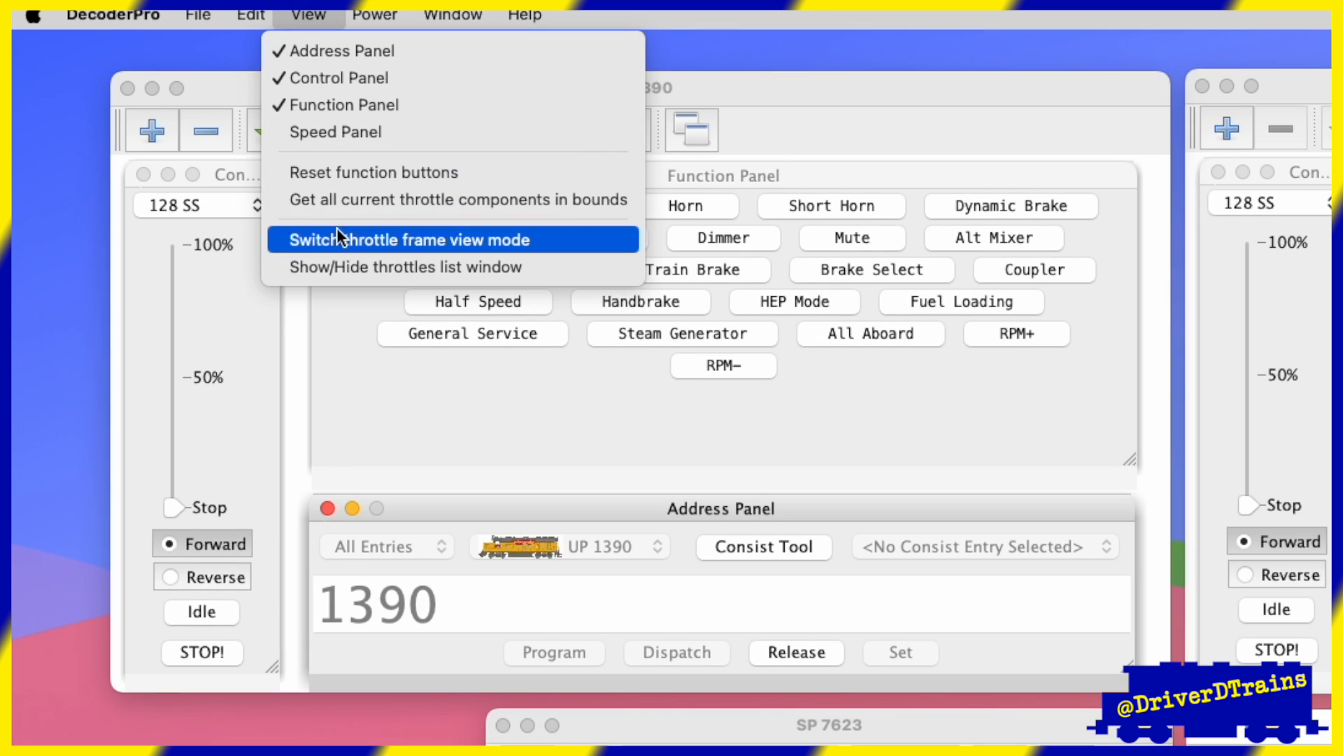
left_click(343, 266)
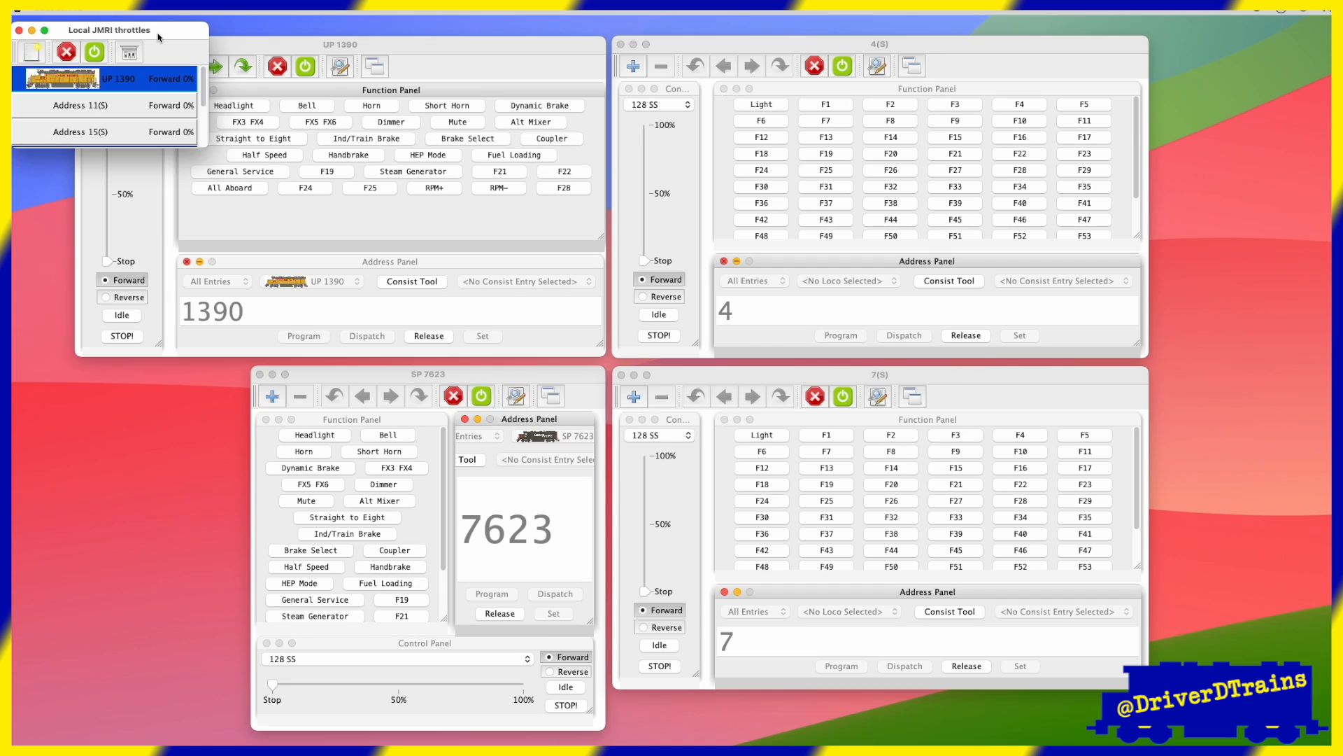
left_click_drag(160, 36, 186, 380)
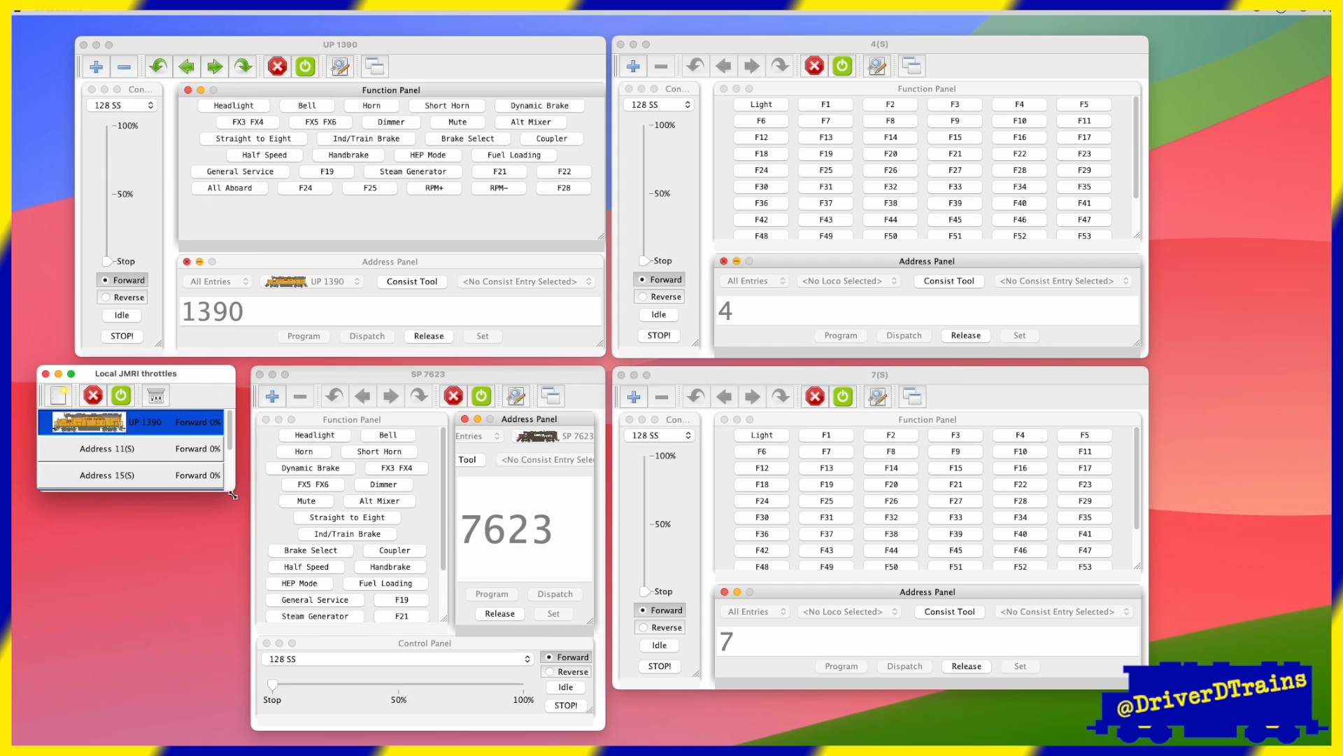
left_click_drag(234, 490, 234, 572)
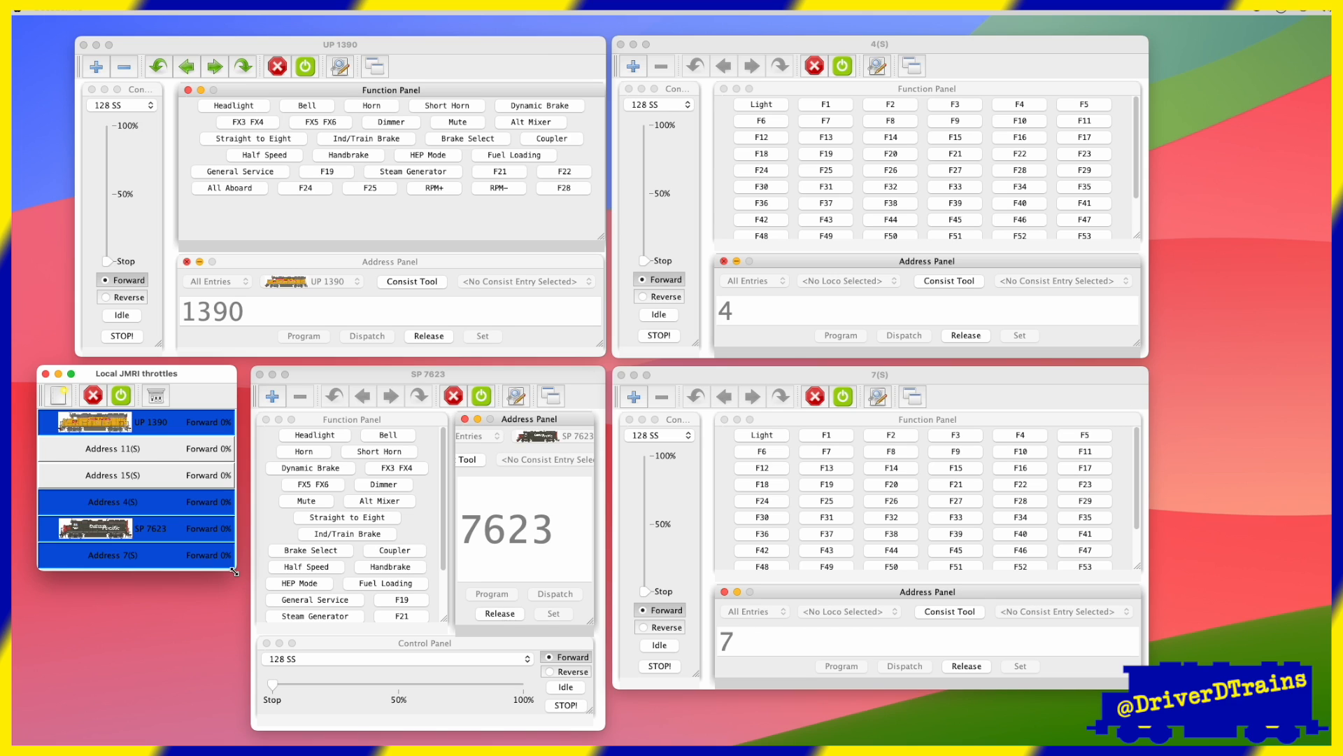
Bring up the throttles for addresses 11, 15, 4, SP 7623, 7 and UP 1390 one after another from the throttles list.
left_click(173, 457)
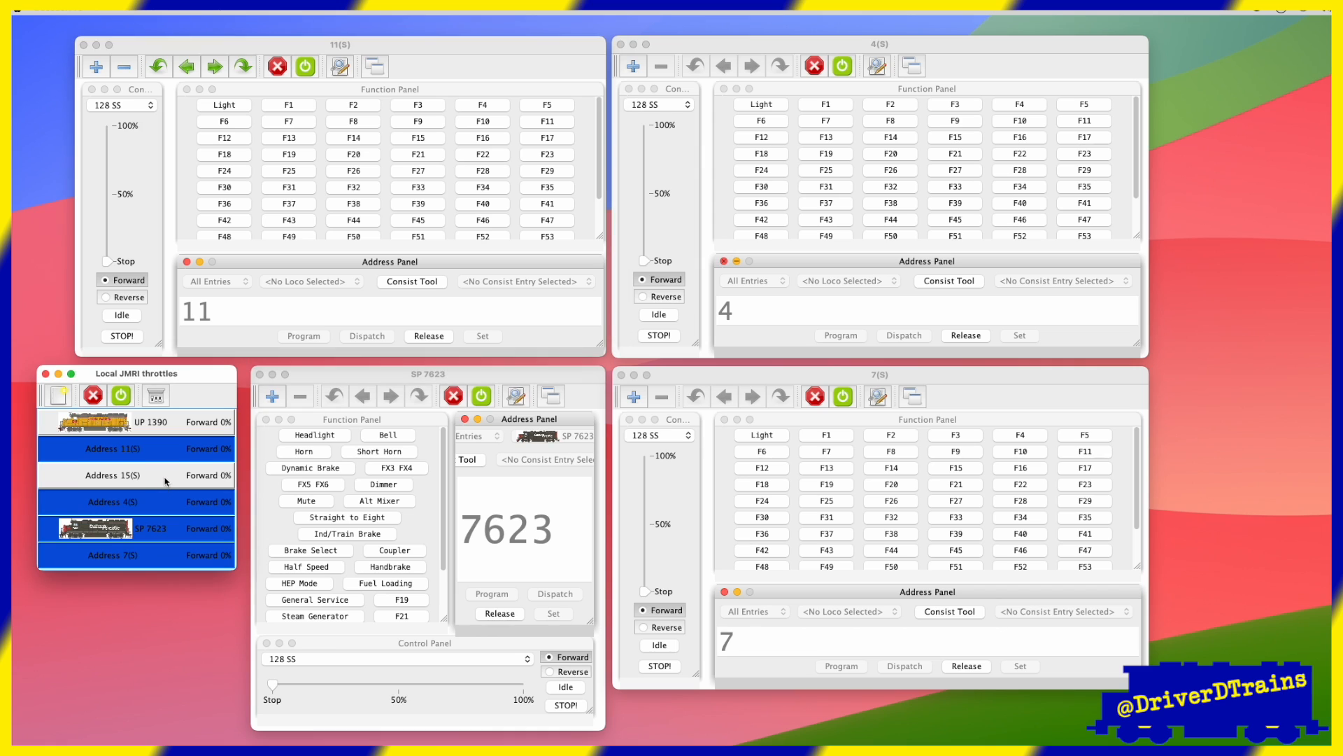
left_click(169, 479)
left_click(166, 502)
left_click(160, 531)
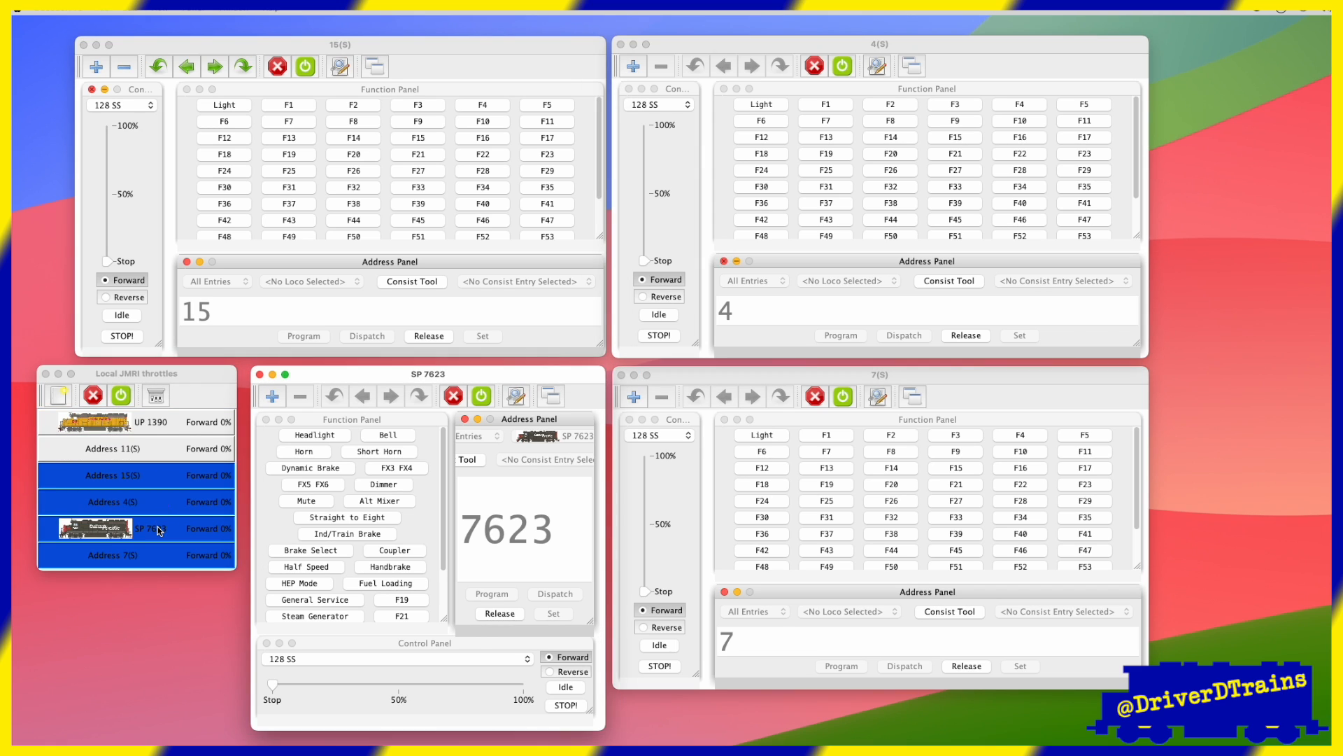
left_click(156, 555)
left_click(150, 425)
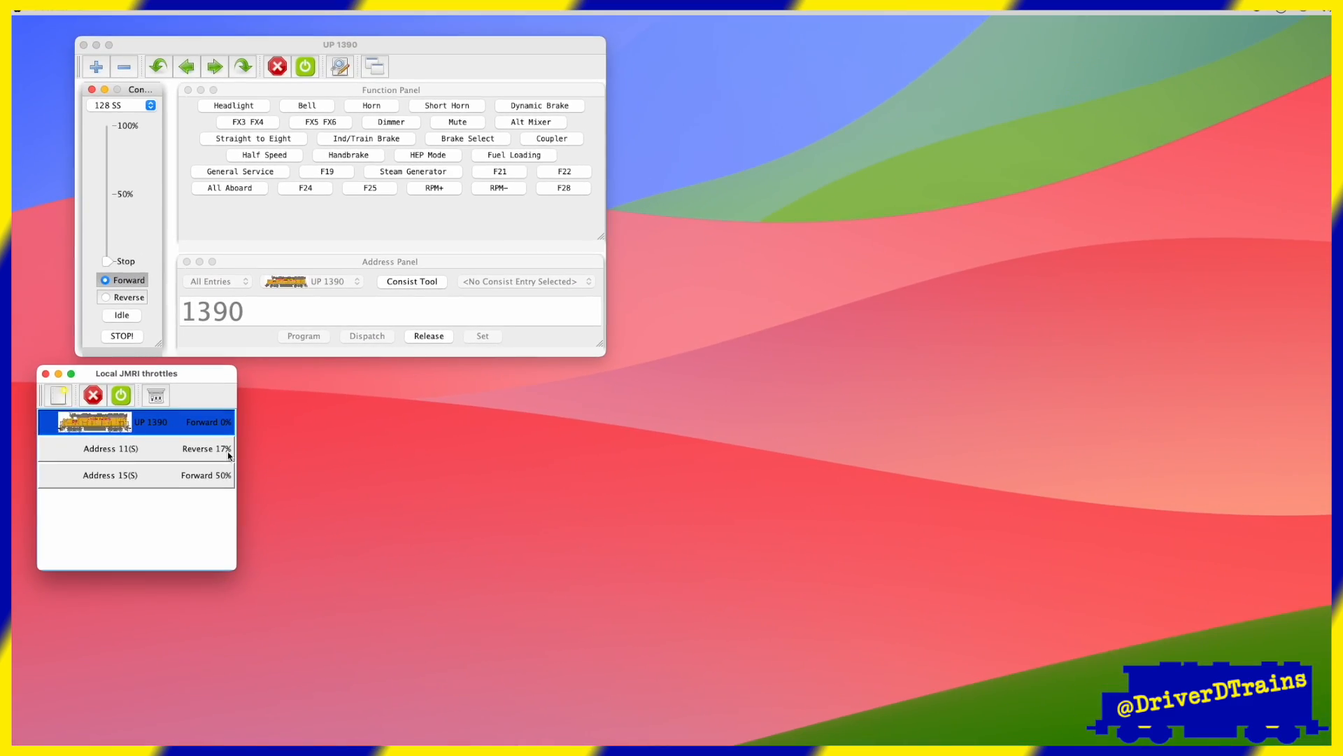
Create three new throttle windows from the throttles list.
left_click(59, 396)
left_click(59, 395)
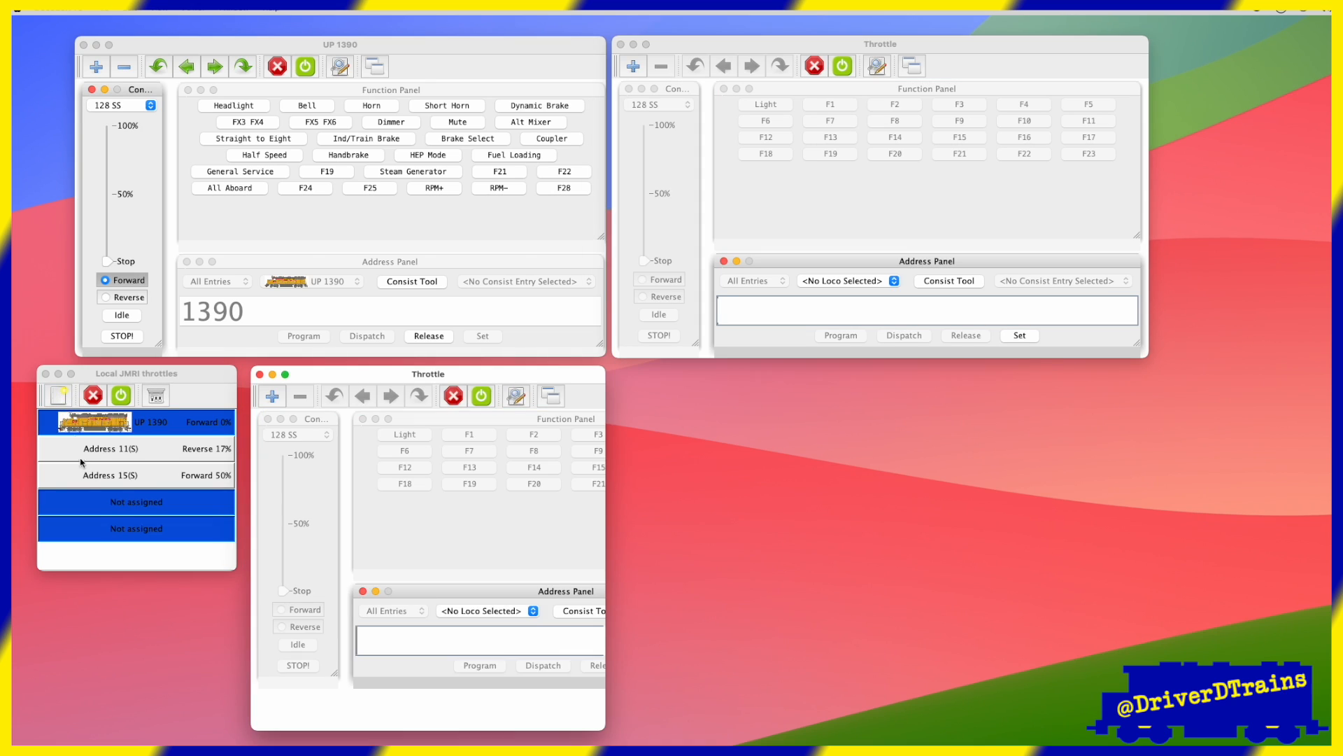
left_click(62, 397)
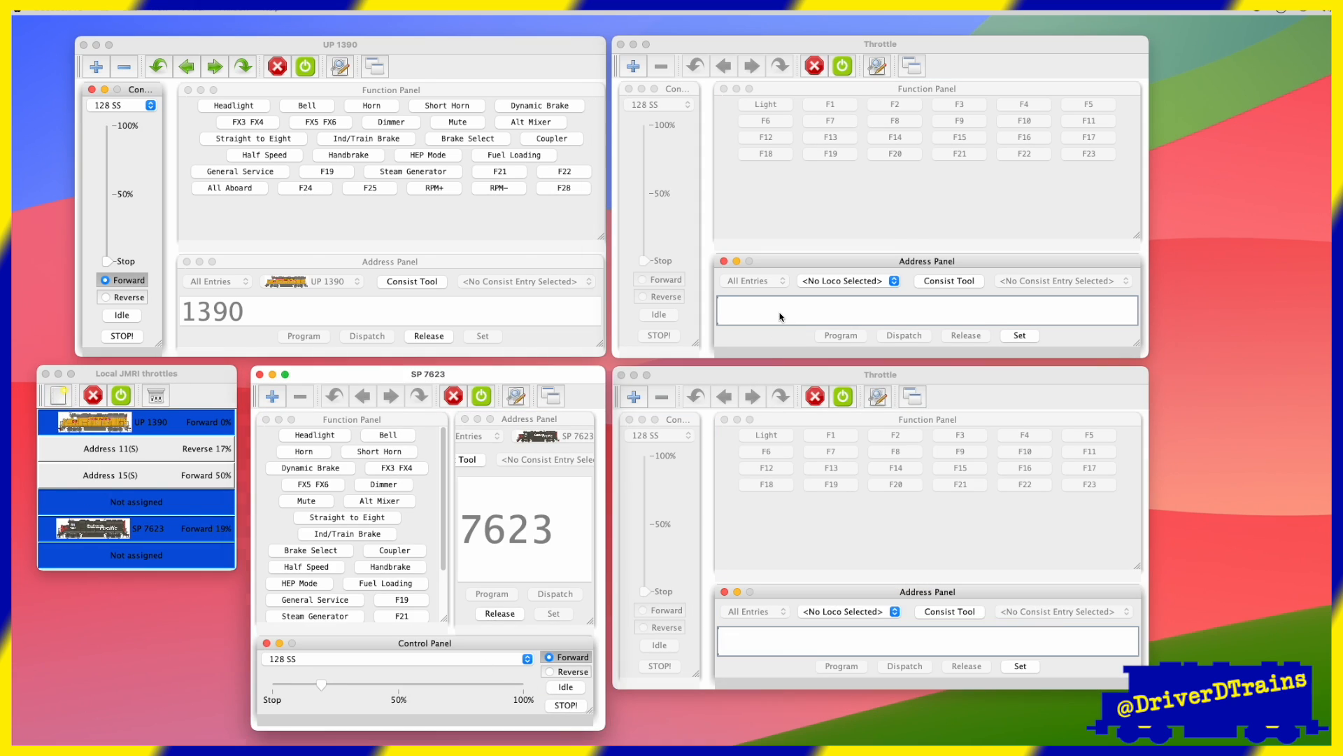
Assign address 4 to the upper unassigned throttle and address 7 to the lower one.
type("4")
key("Return")
left_click(768, 640)
type("7")
key("Return")
Toggle the track power off and on several times from the throttles list window.
left_click(116, 399)
left_click(118, 399)
left_click(123, 399)
left_click(127, 399)
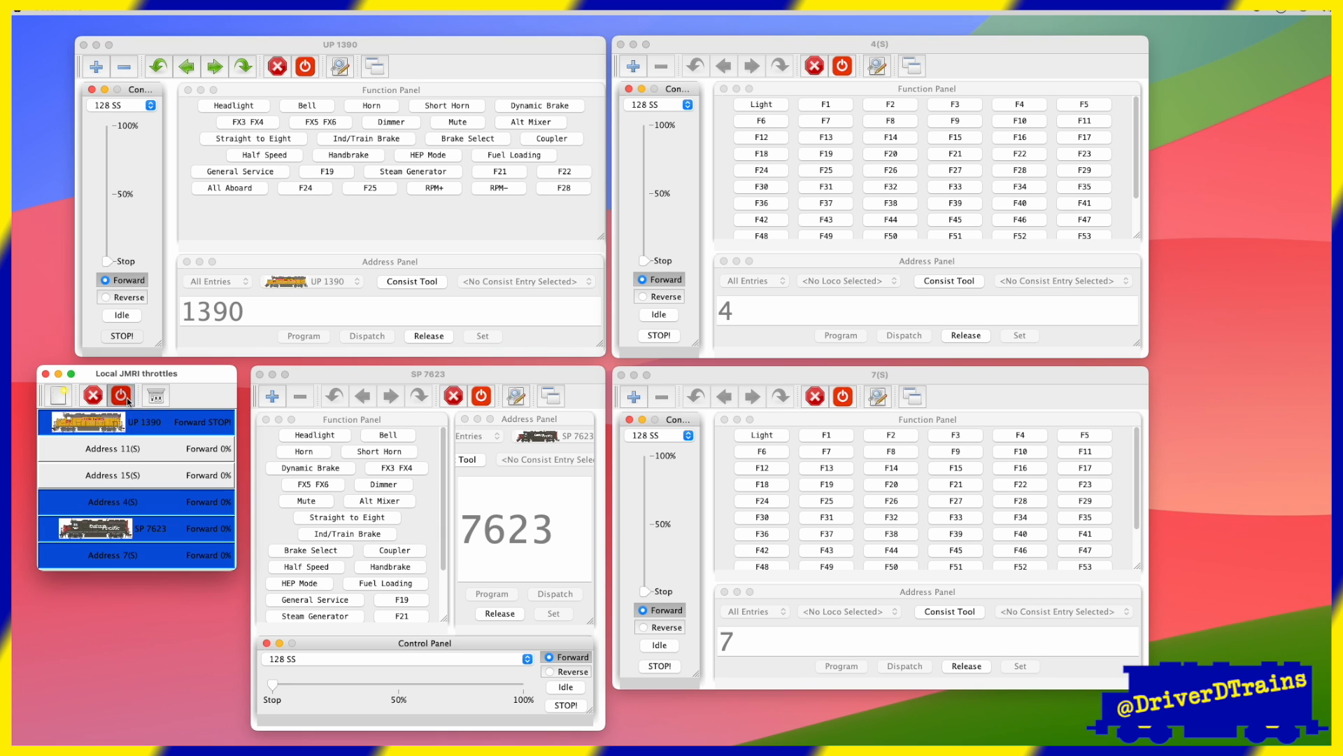
Close the throttle windows for address 7, SP 7623 and address 4.
left_click(621, 376)
left_click(259, 375)
left_click(621, 44)
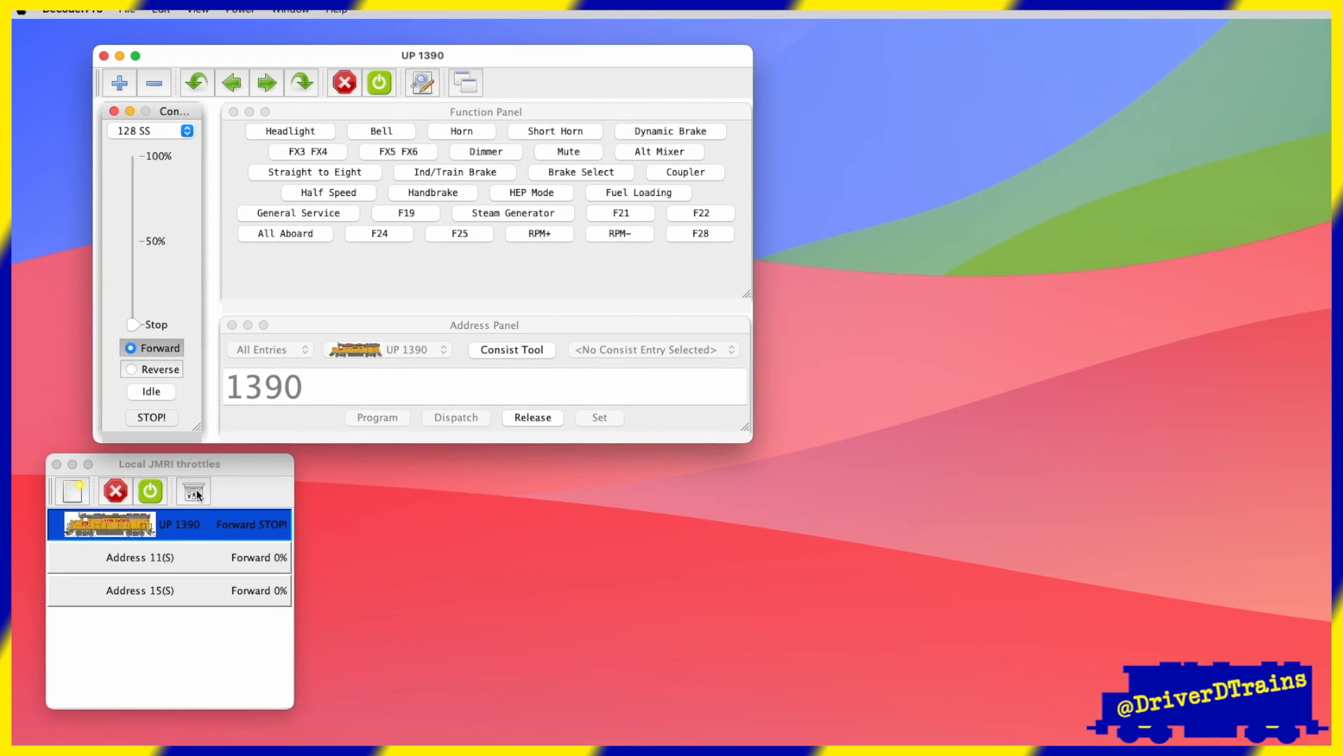
Open and close the throttle preferences from the throttles list, and close the list window.
left_click(197, 494)
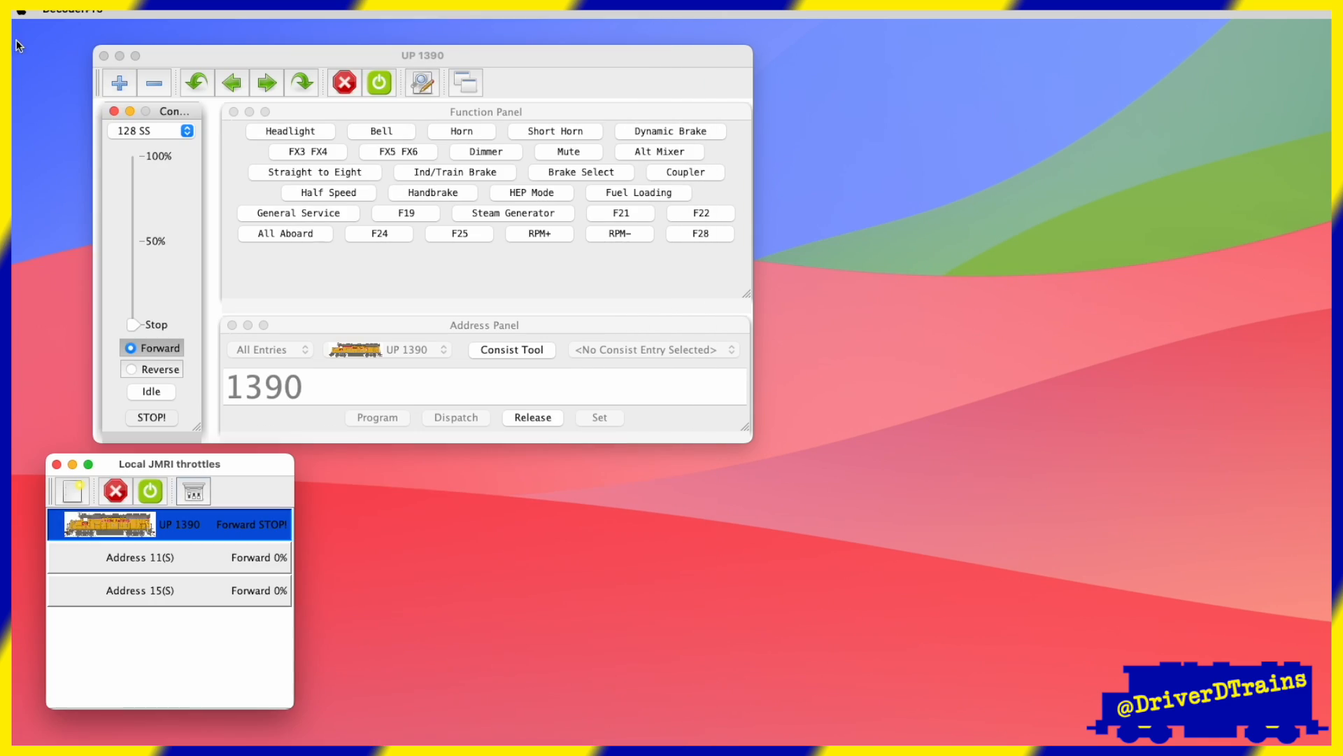
left_click(13, 31)
left_click(56, 464)
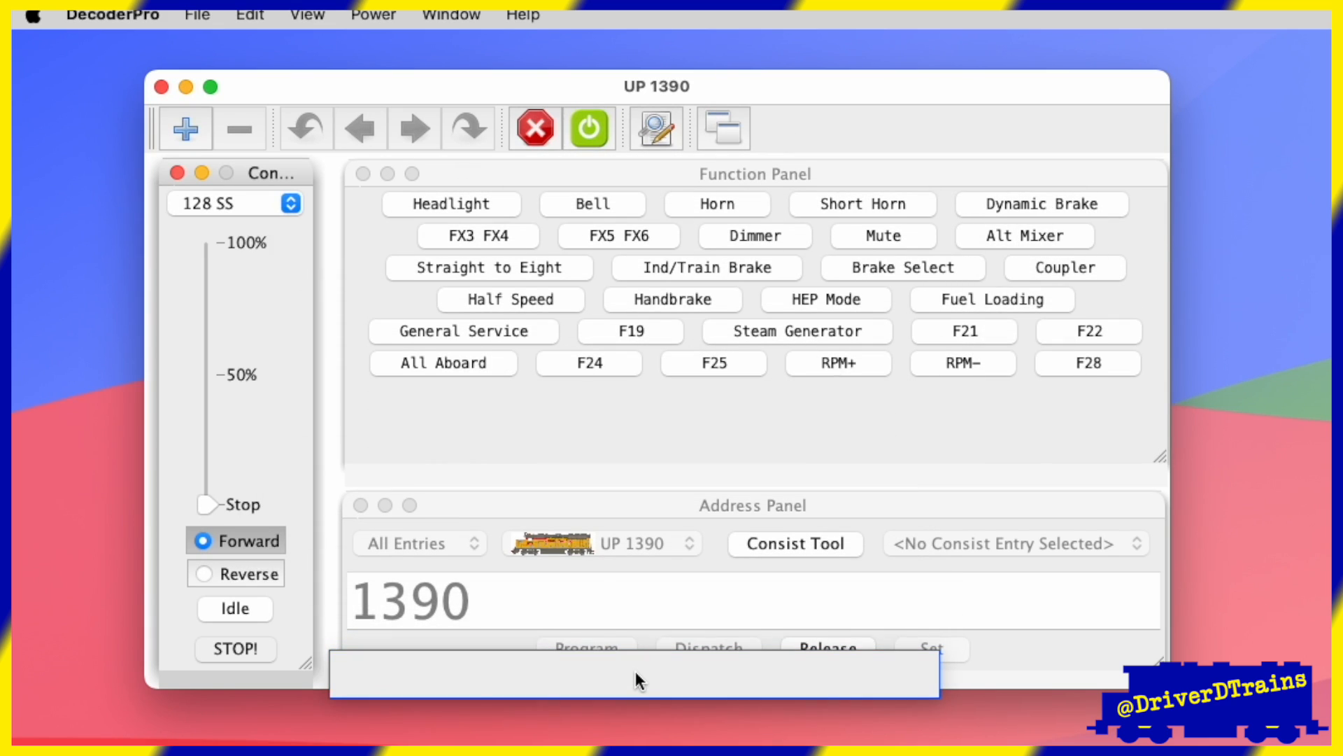
Dock the UP 1390 throttle's toolbar along the bottom, right and left edges of its window in turn, and return it to the top.
left_click_drag(635, 670, 636, 671)
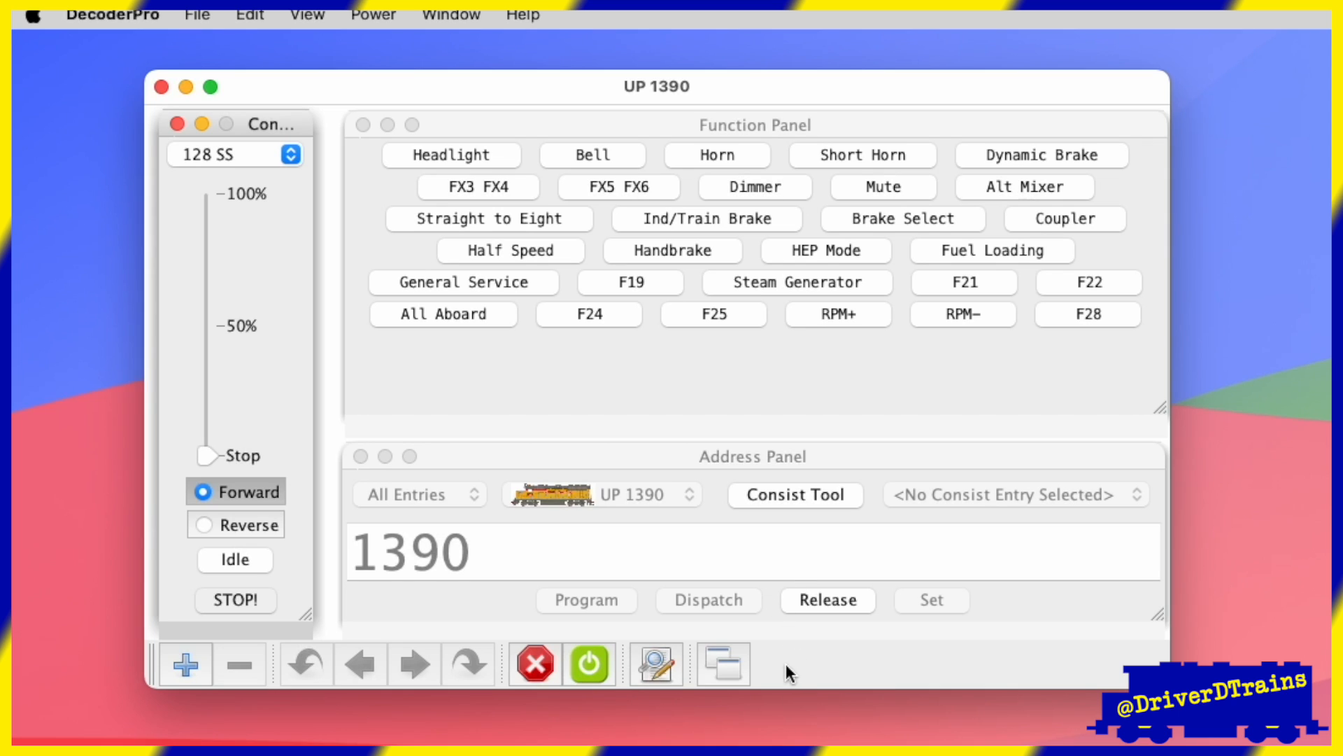
left_click_drag(793, 663, 1143, 375)
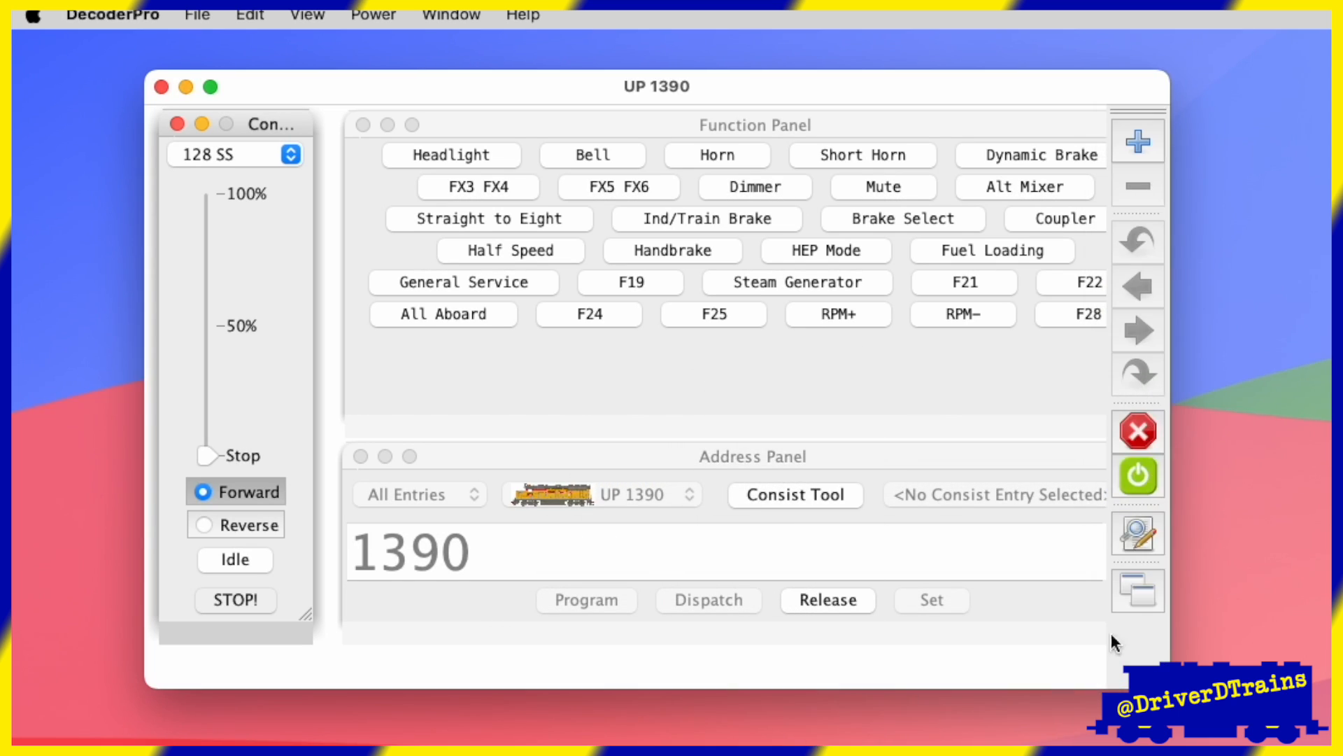
left_click_drag(1149, 640, 166, 417)
left_click(179, 472)
left_click(183, 537)
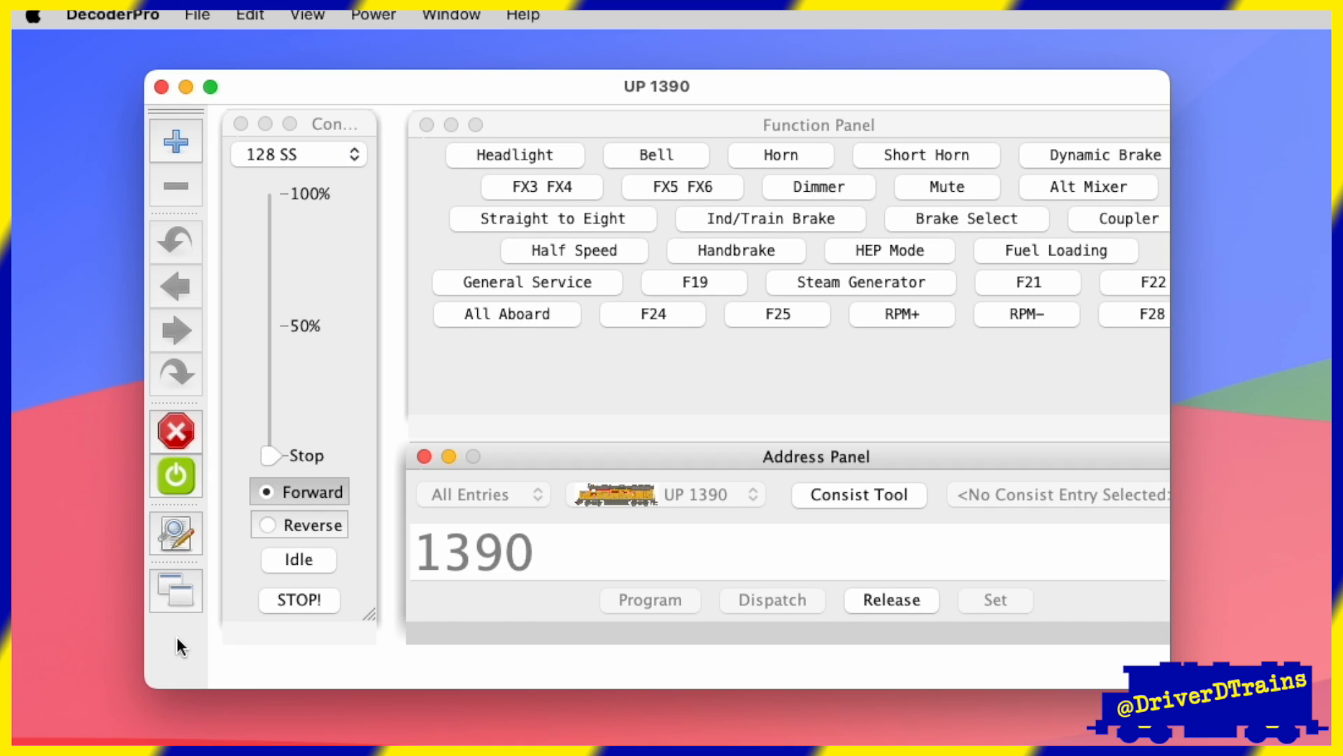
left_click_drag(178, 637, 592, 149)
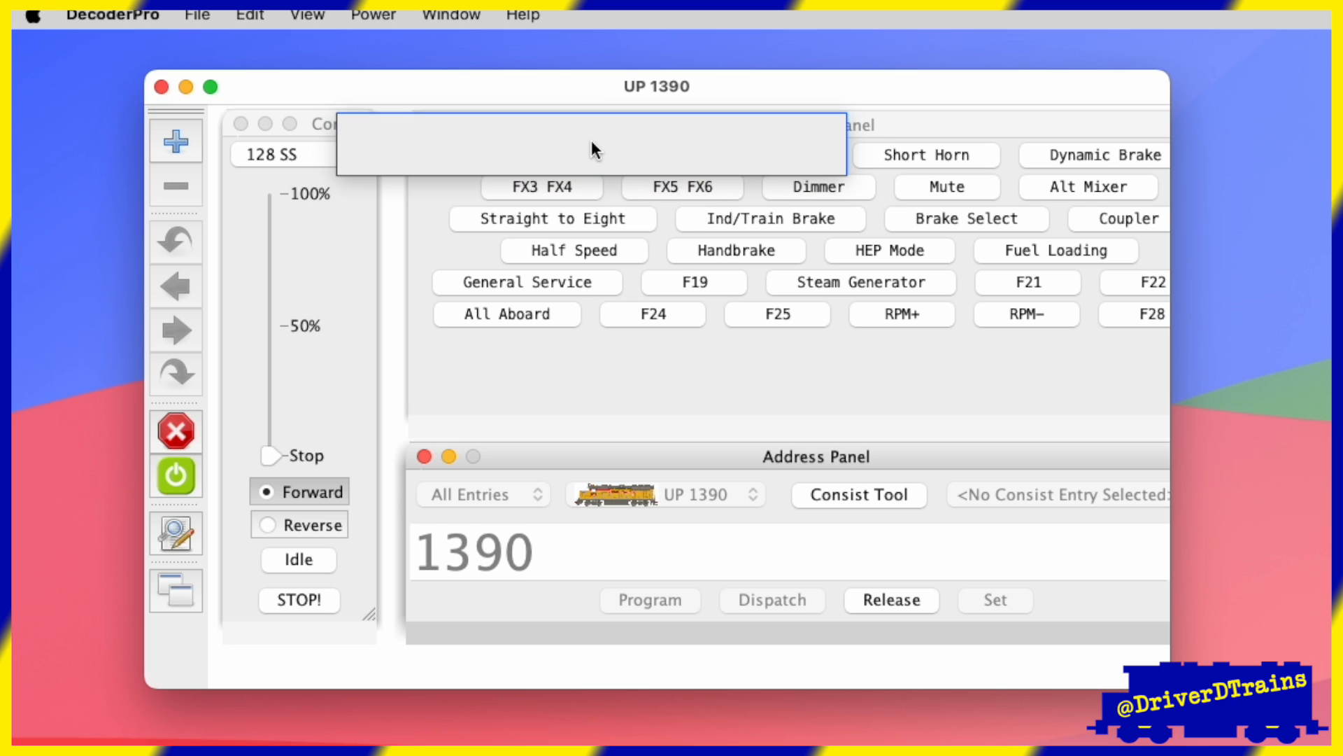
left_click_drag(592, 143, 593, 143)
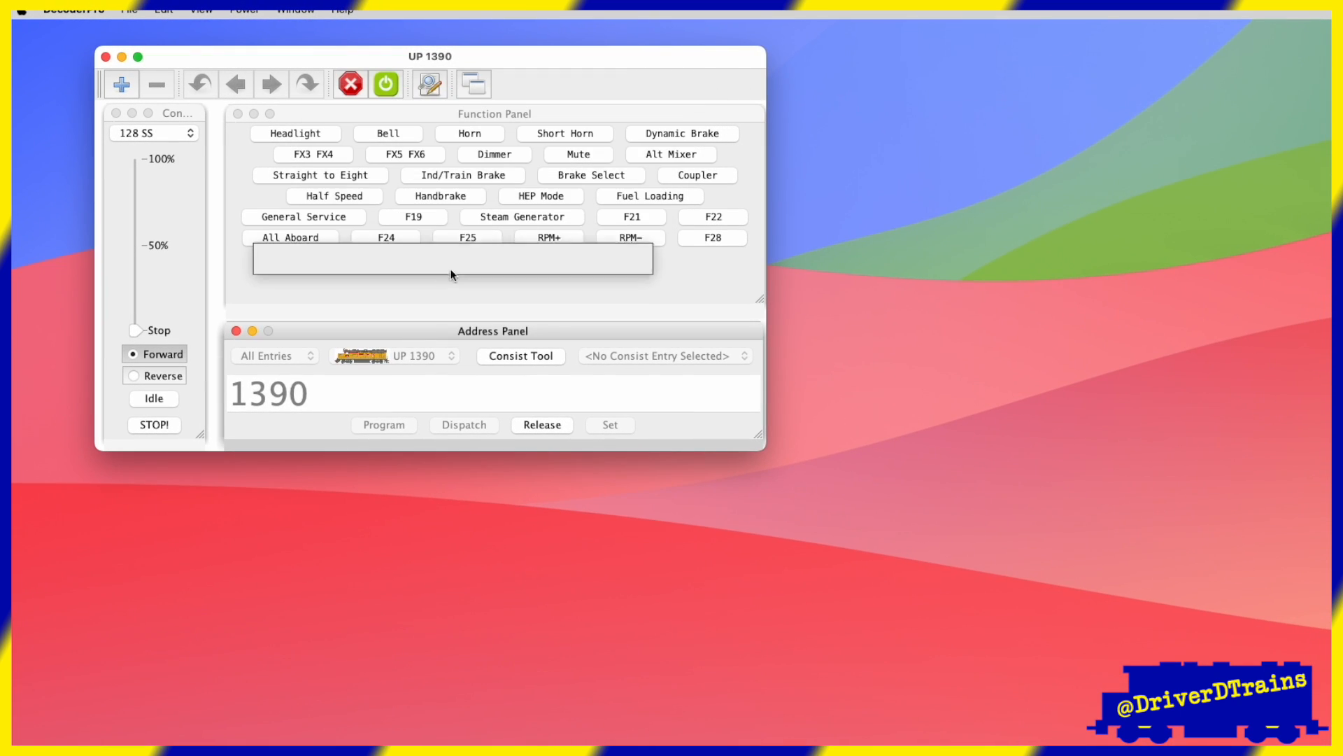
Detach the toolbar into a floating window below the UP 1390 throttle and close it to dock the toolbar again.
left_click_drag(451, 275, 361, 497)
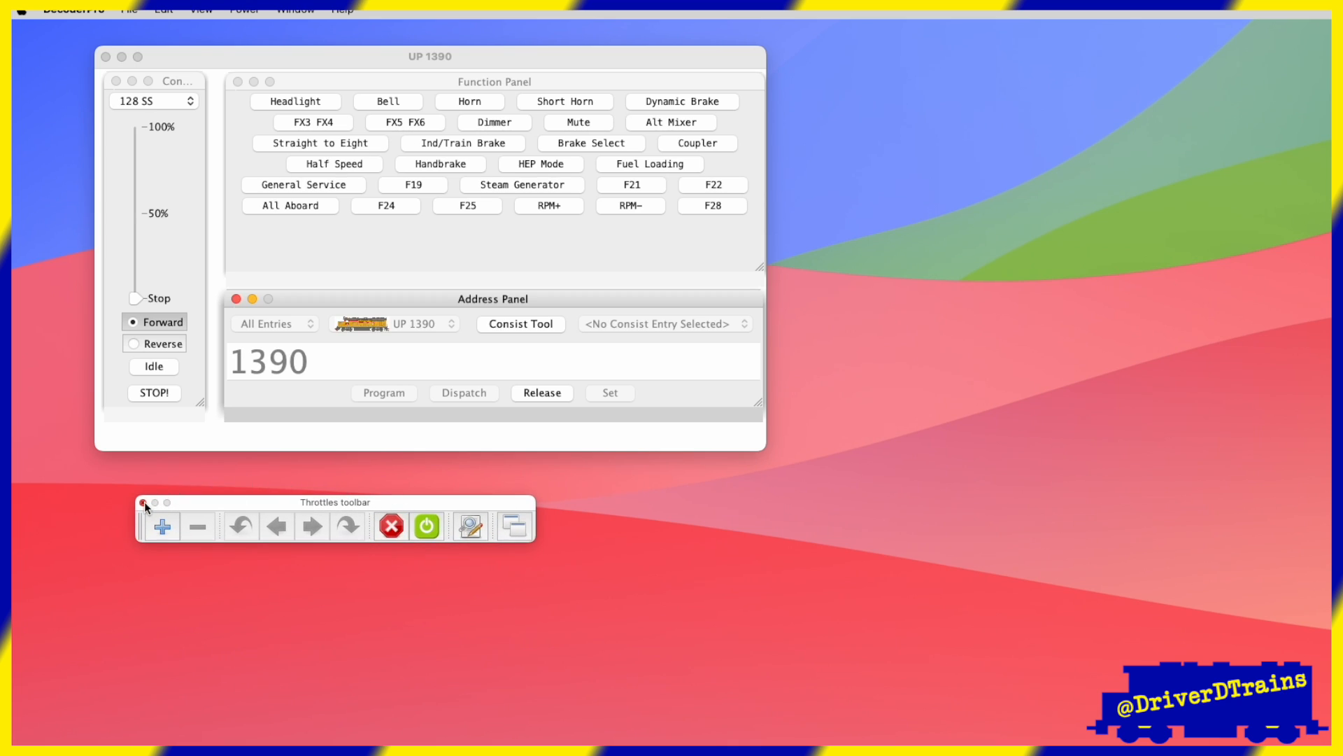
left_click(144, 502)
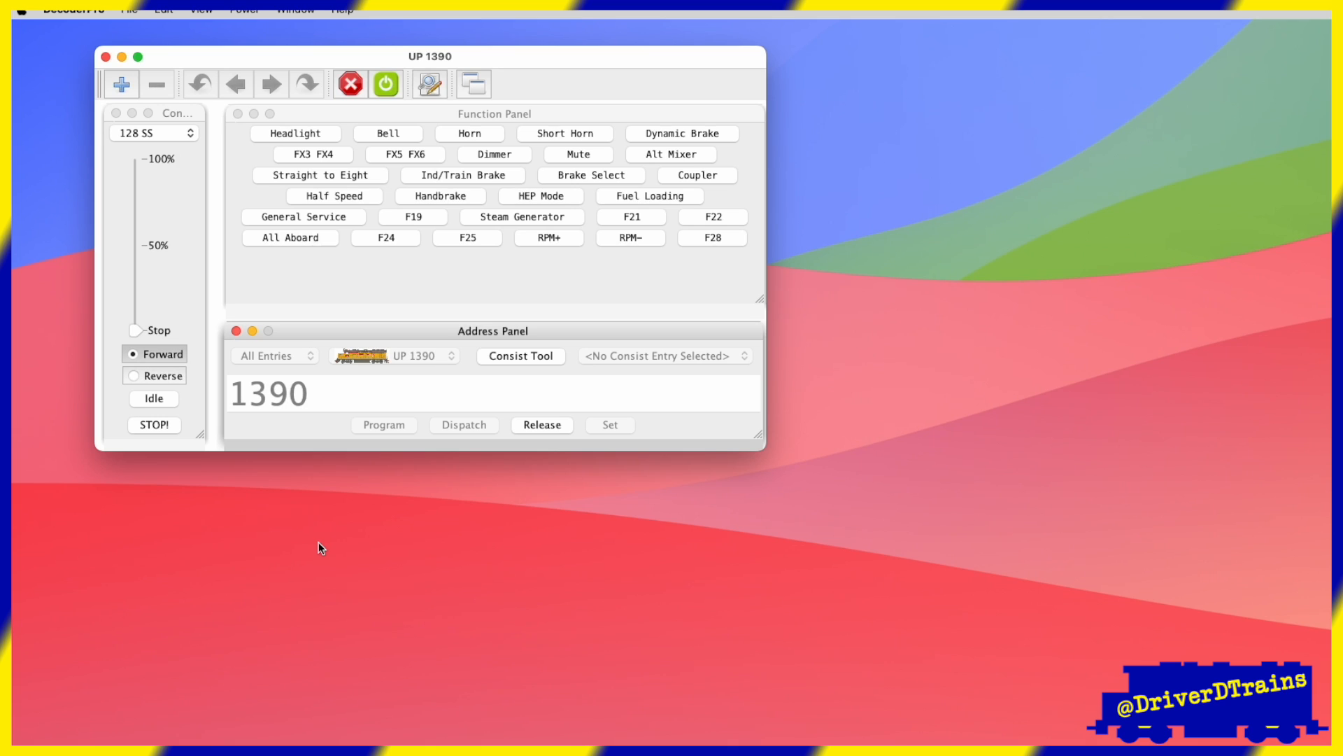
Show the throttles list and dock both its toolbar and the roster window's toolbar along their left edges.
left_click(471, 84)
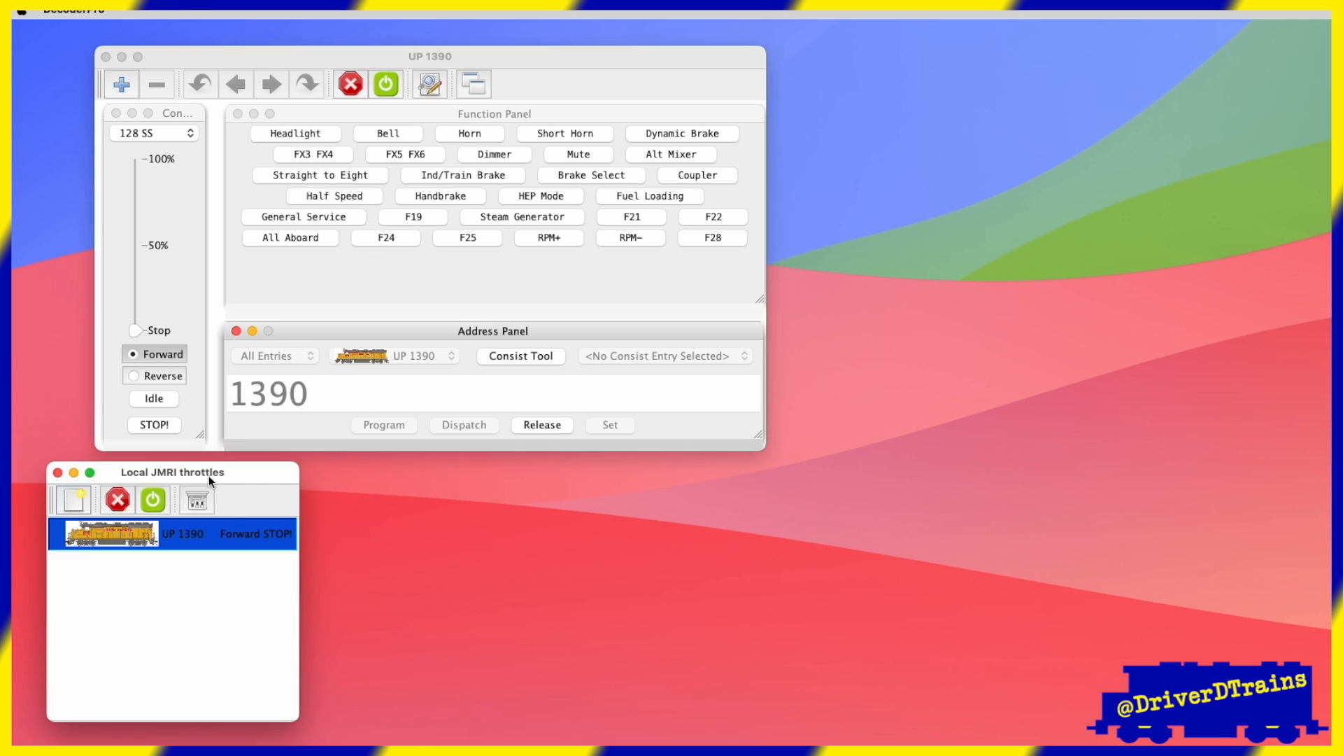
left_click_drag(233, 497, 67, 616)
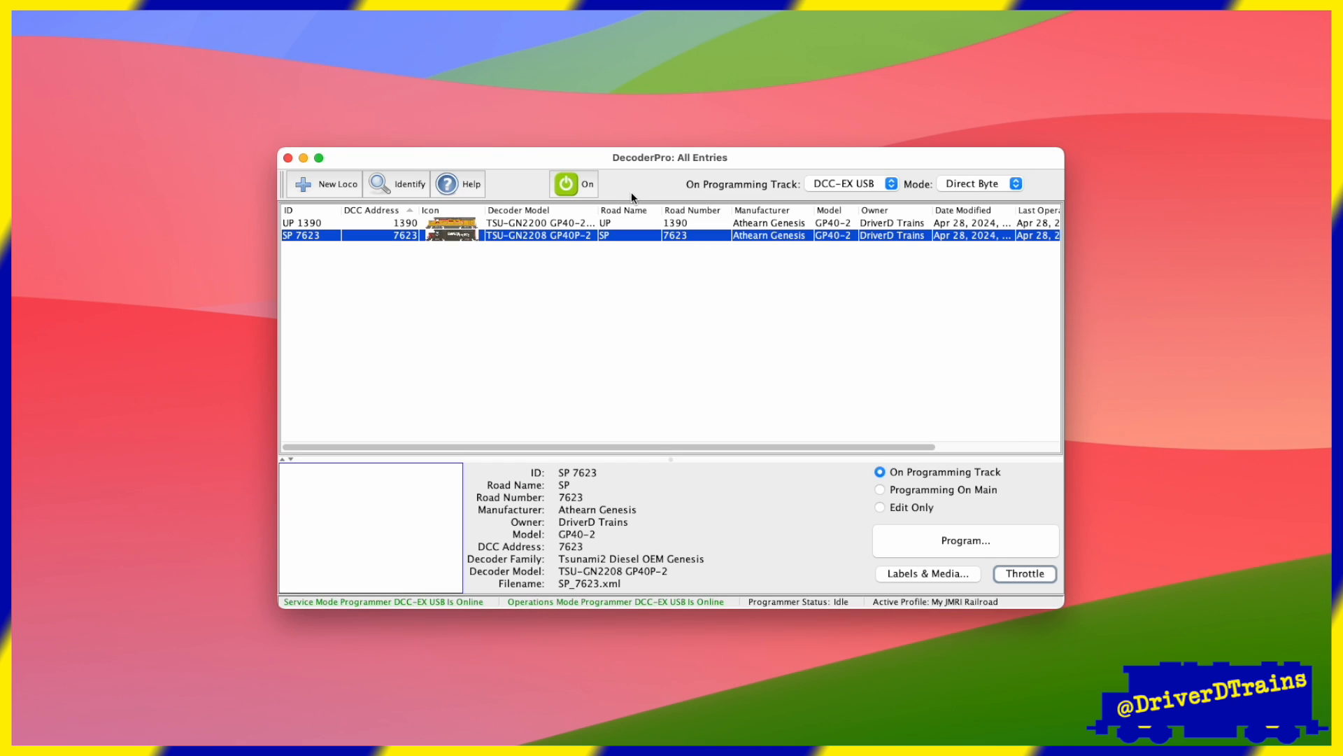
left_click_drag(631, 192, 294, 367)
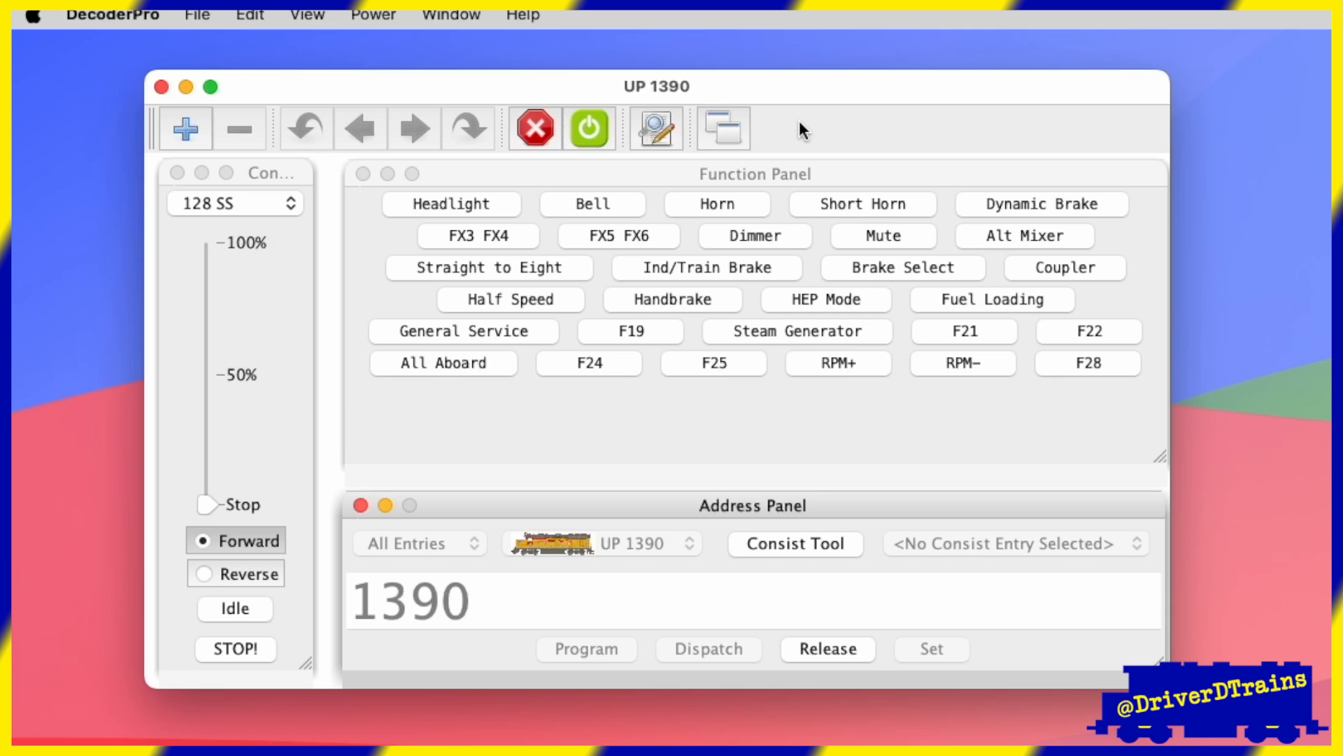
Dock the UP 1390 throttle's toolbar along the right edge, save the current throttle and close its window.
left_click_drag(799, 120, 1118, 273)
left_click(198, 15)
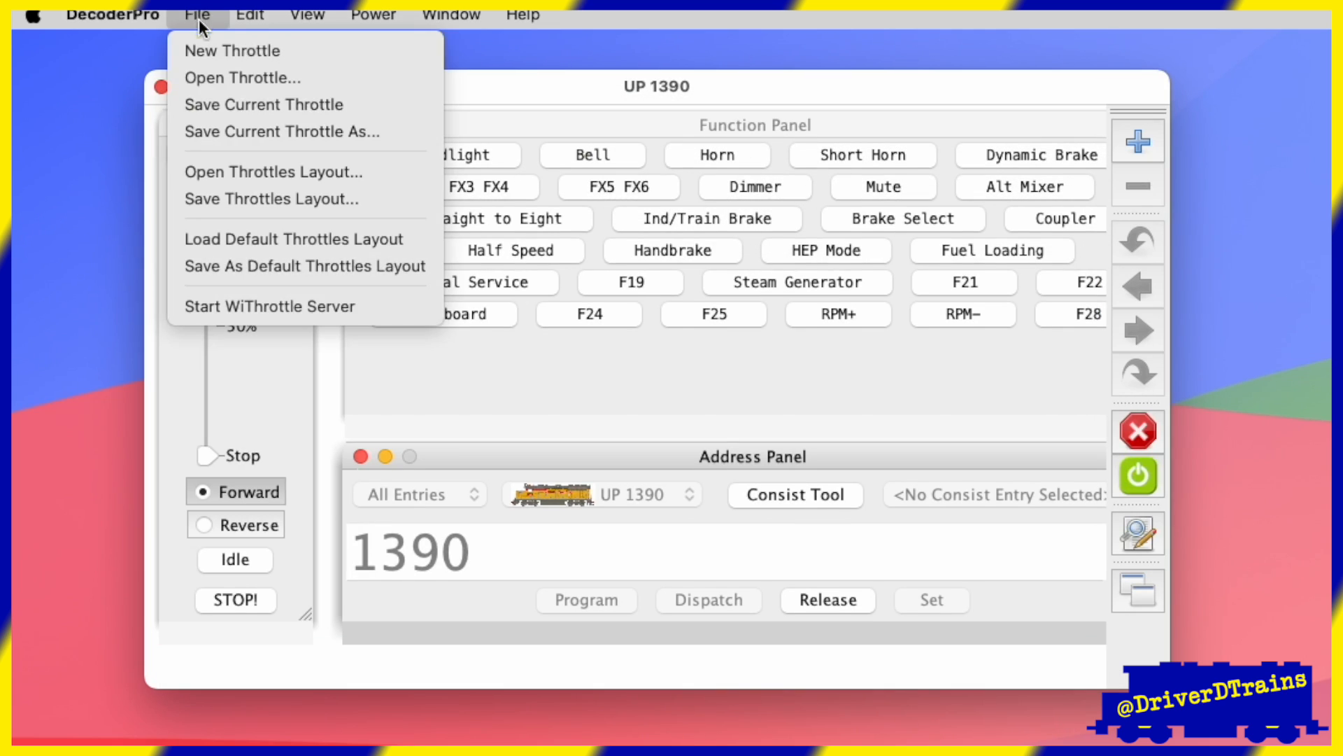
left_click(229, 104)
left_click(161, 87)
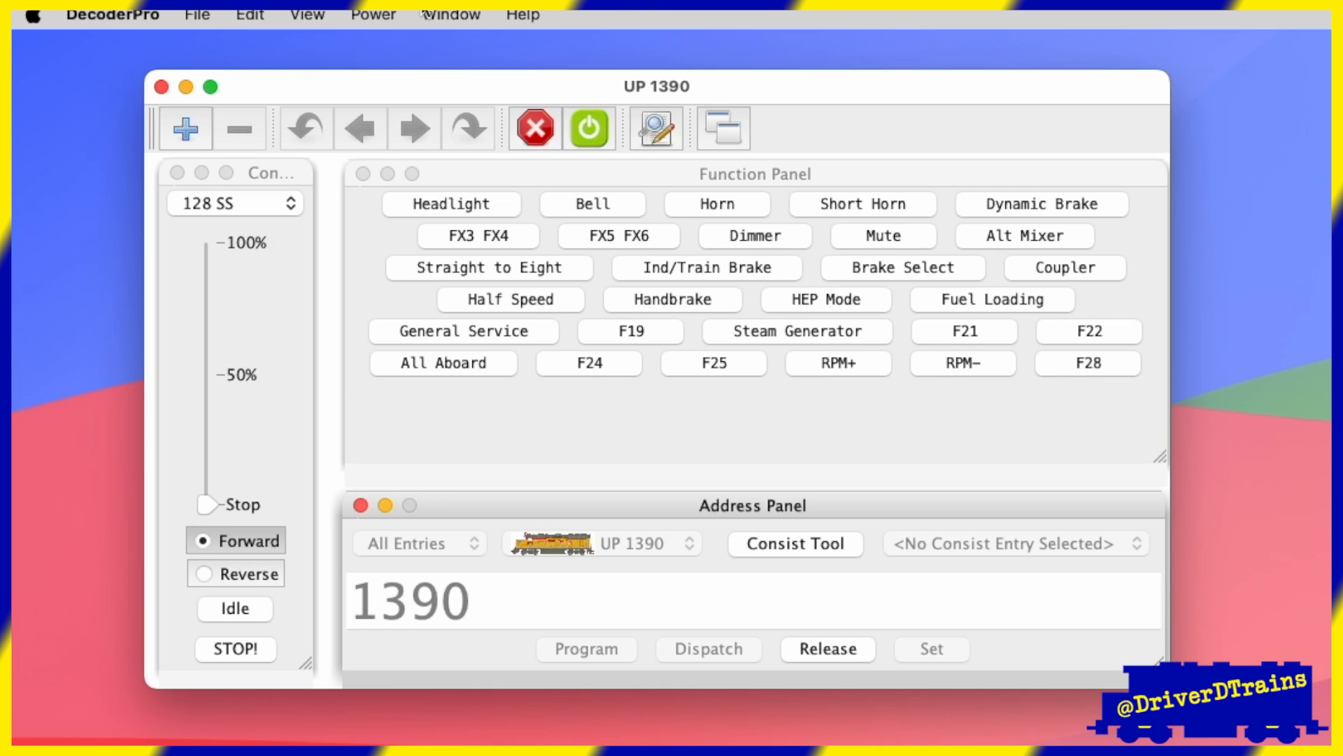
Hide the throttle window toolbar through the Throttles Preferences, and show the throttles list window.
left_click(258, 14)
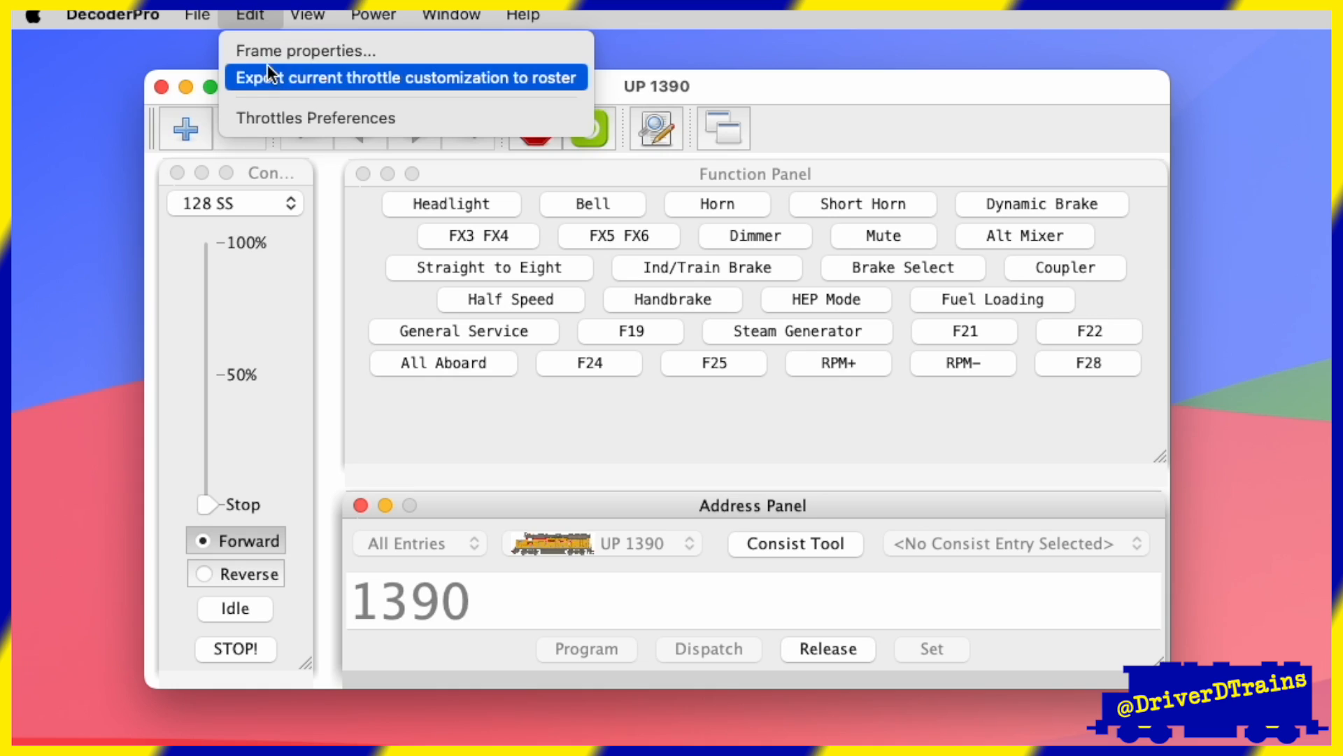
left_click(268, 108)
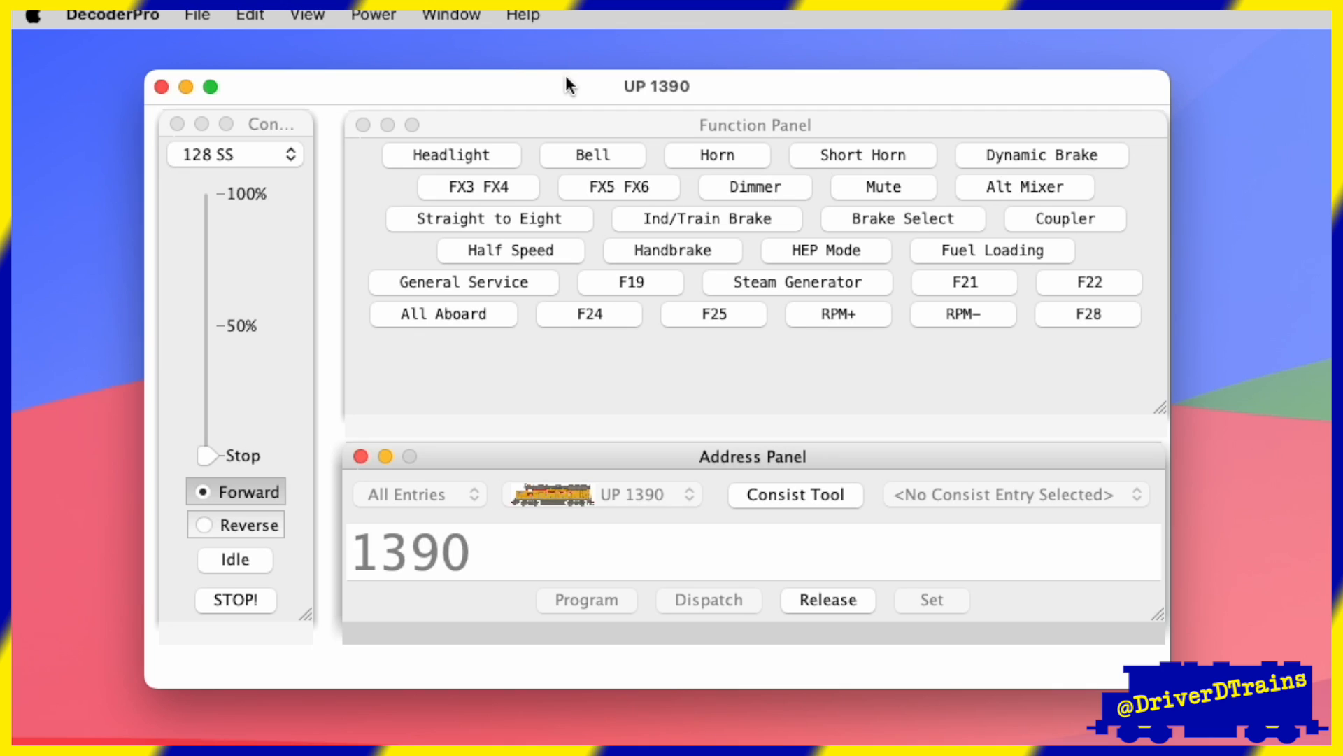
left_click(320, 14)
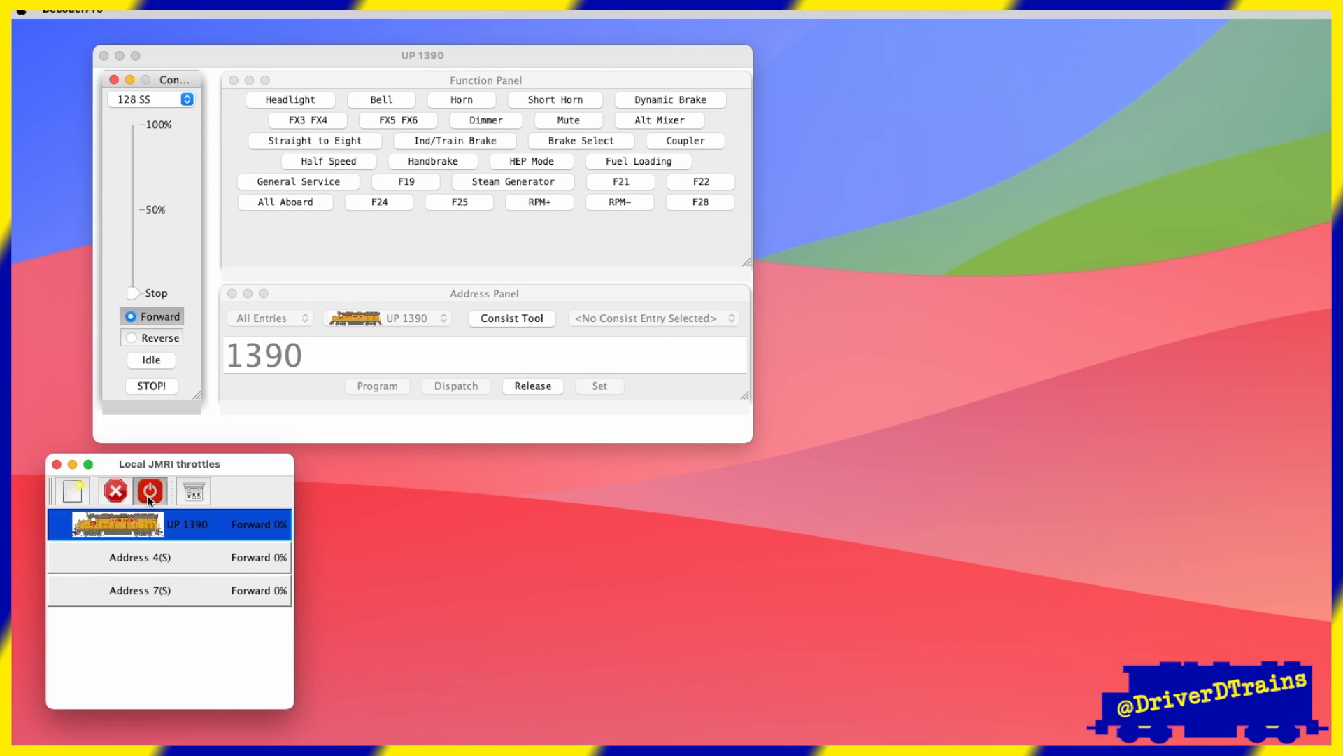
Using the throttles list, run address 7 forward at about 19%, address 4 in reverse at about 22% and UP 1390 forward at 50%.
left_click(137, 553)
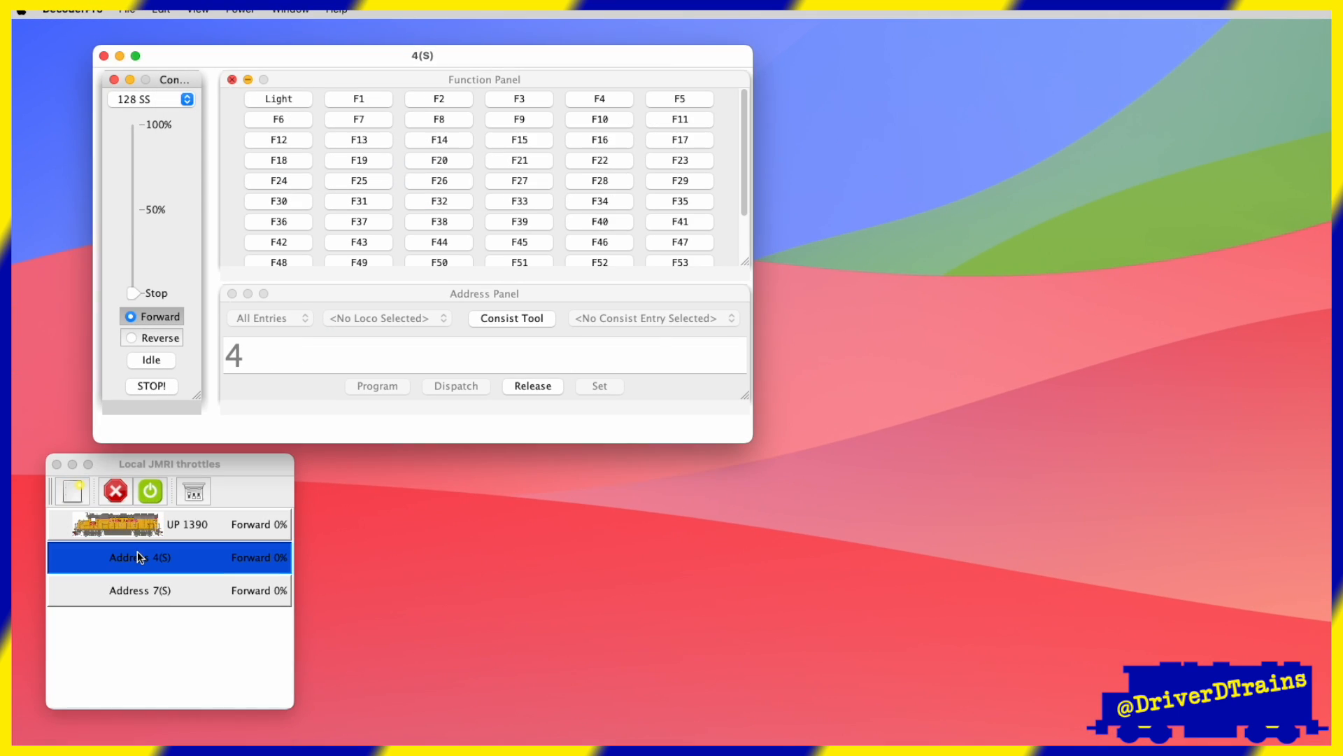
left_click(150, 586)
left_click_drag(132, 292, 136, 257)
left_click(145, 555)
left_click(135, 337)
left_click(189, 525)
Cycle through the throttles for addresses 4 and 7 back to UP 1390, and switch the throttle frame view mode to fixed panels.
left_click(172, 551)
left_click(187, 592)
left_click(197, 527)
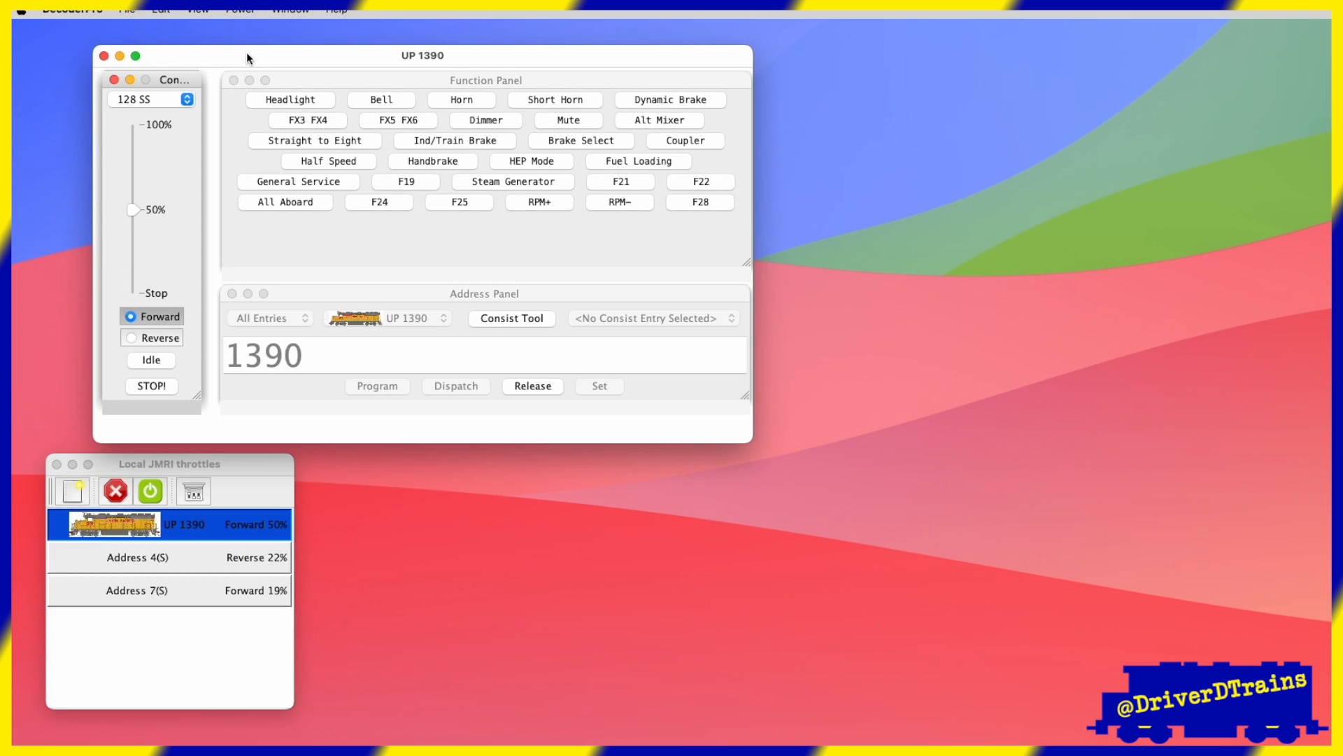
left_click(199, 9)
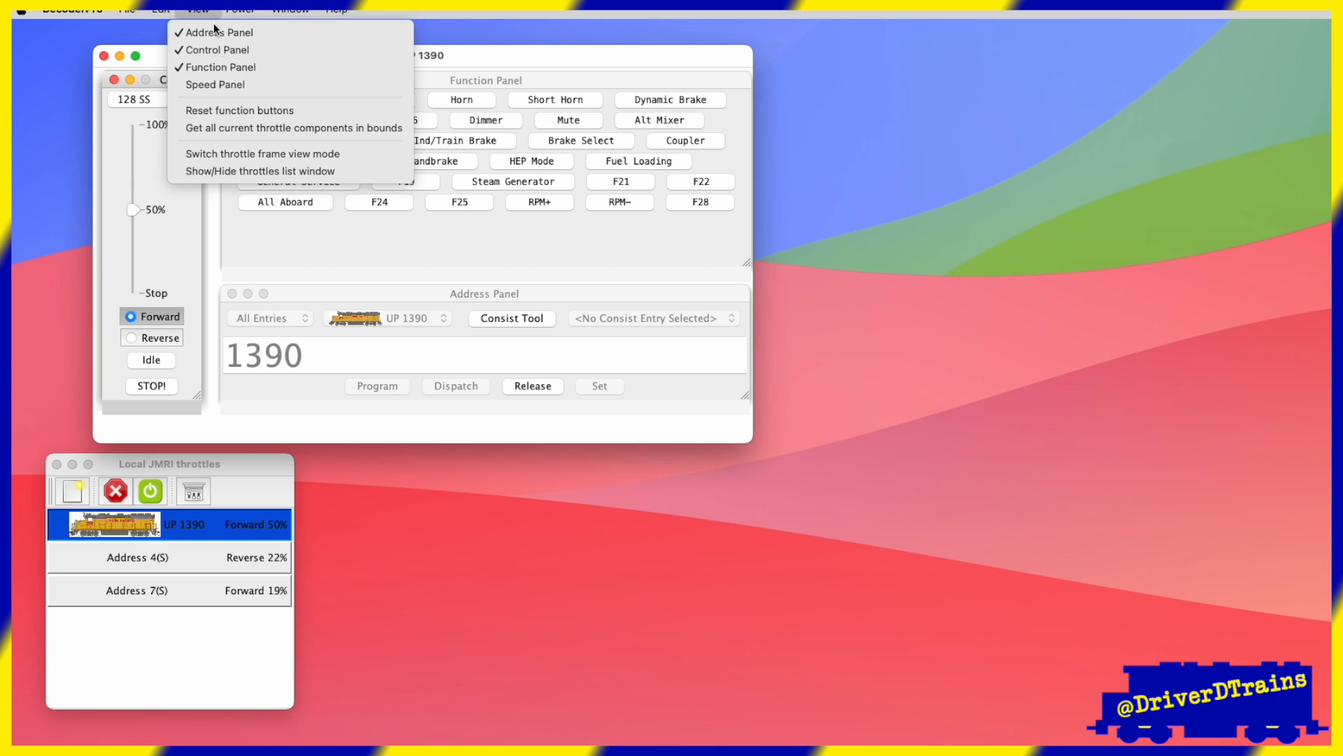
left_click(251, 153)
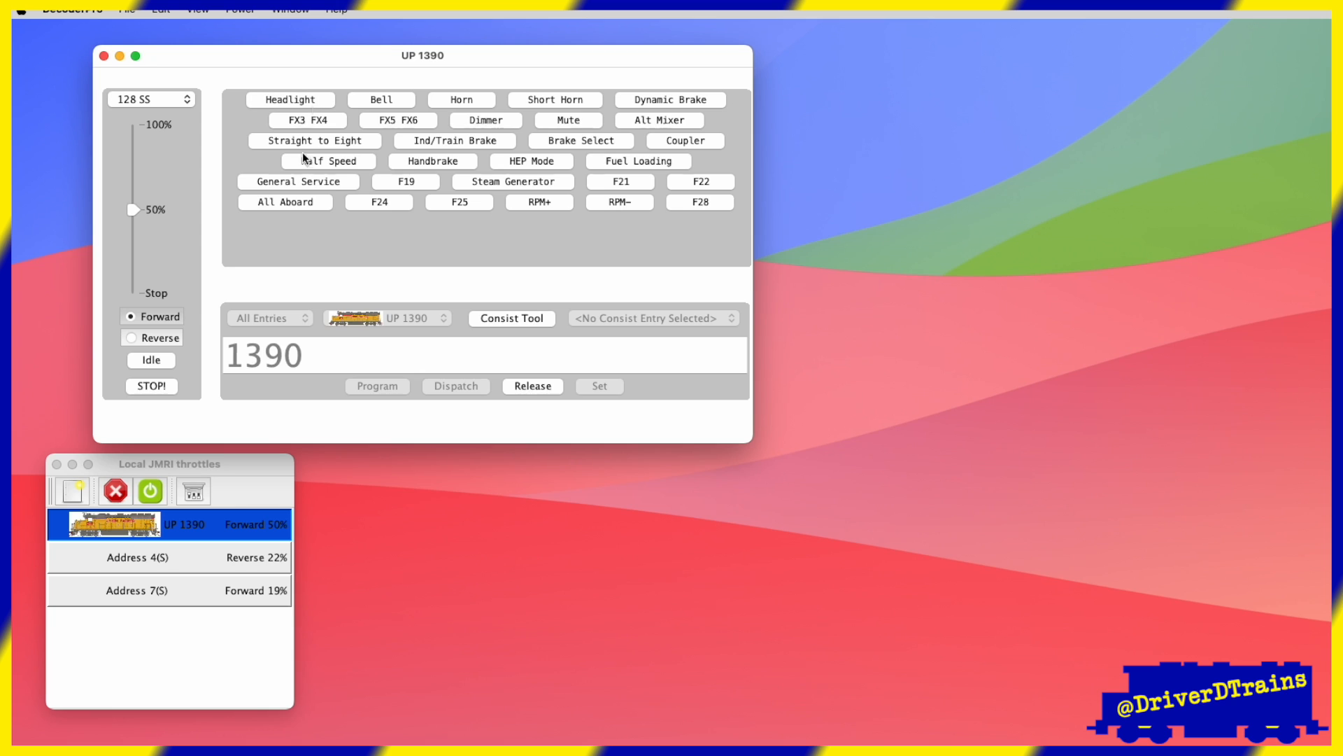
View the throttles for addresses 4 and 7 from the throttles list and return to the UP 1390 throttle.
left_click(241, 556)
left_click(237, 591)
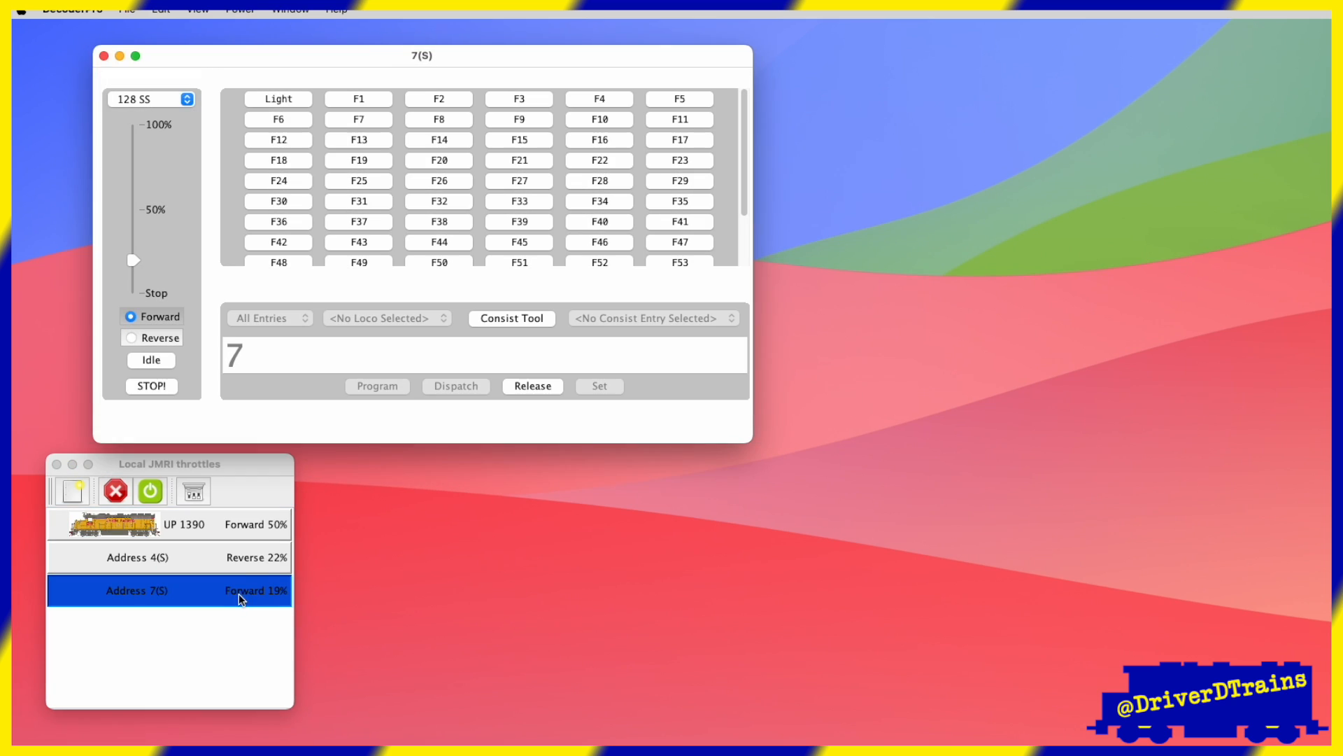
left_click(225, 525)
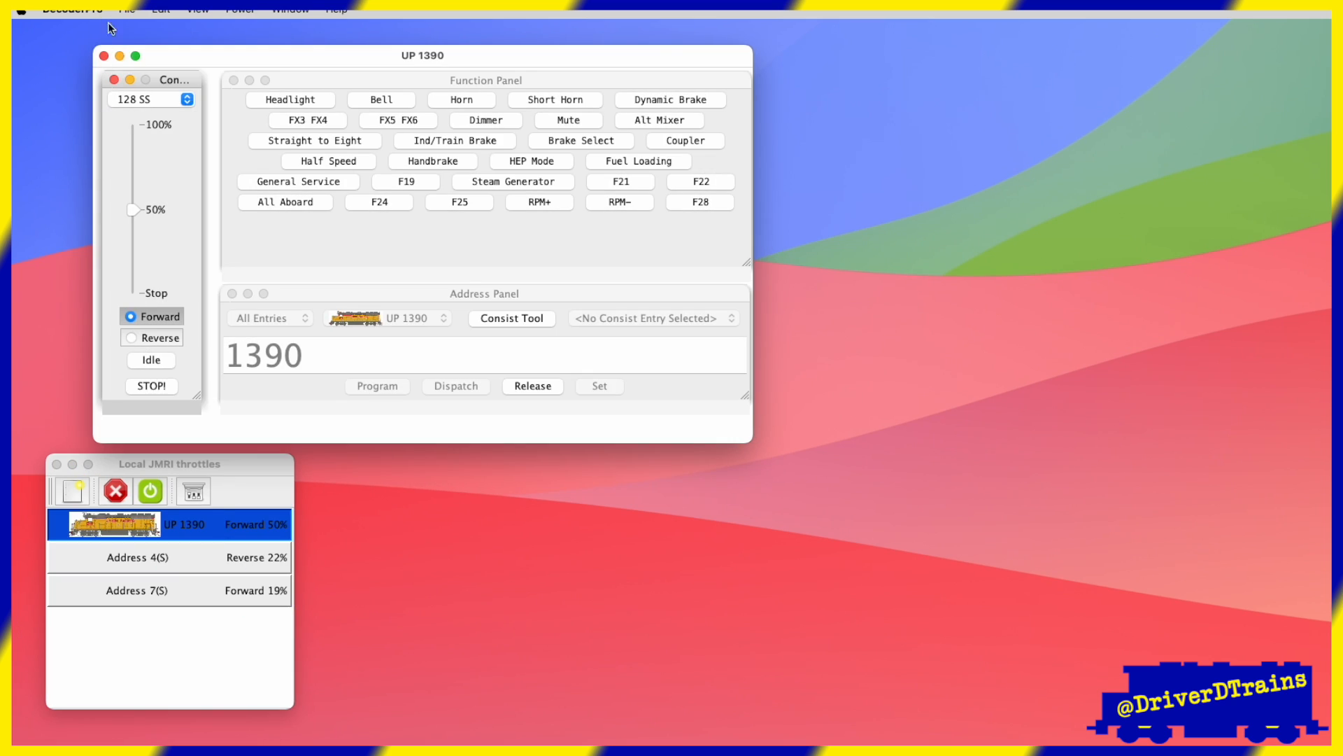
Enable the throttle toolbar in the Throttles Preferences, save them and close the throttles list window.
left_click(200, 492)
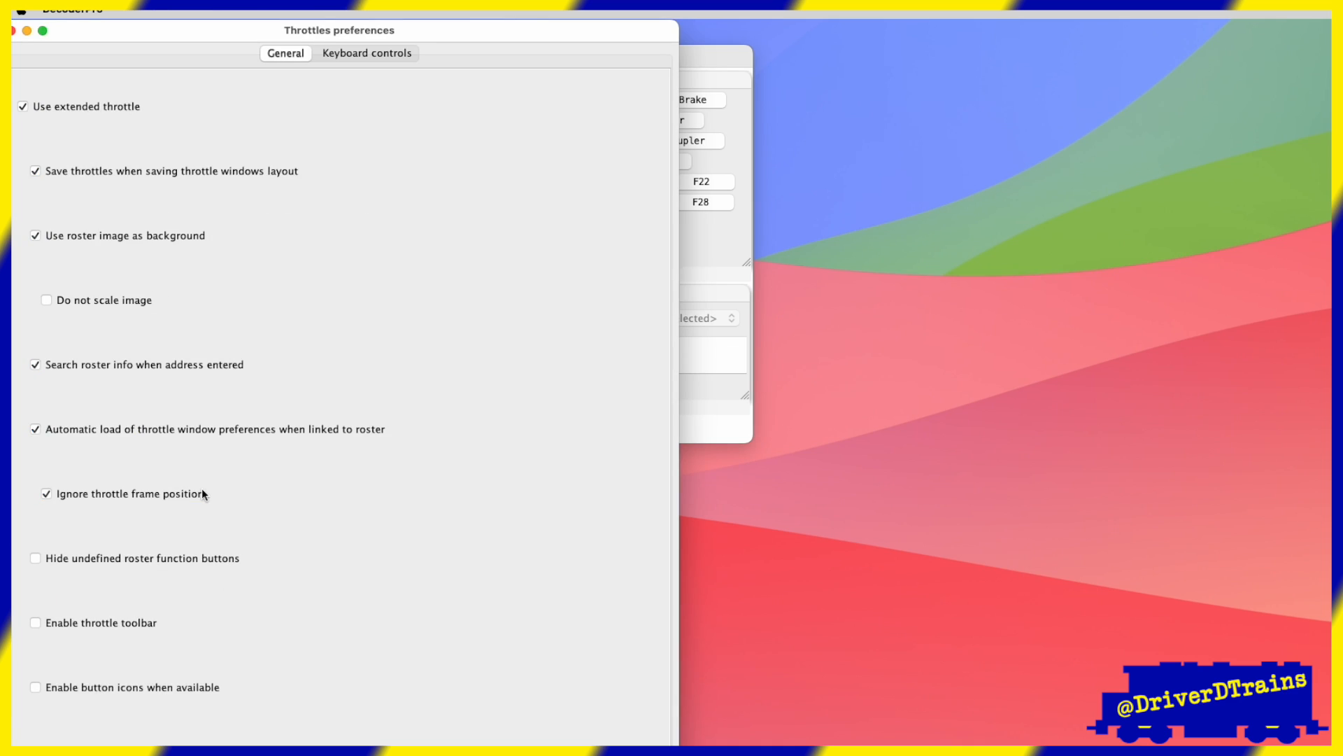
left_click(35, 622)
left_click(553, 750)
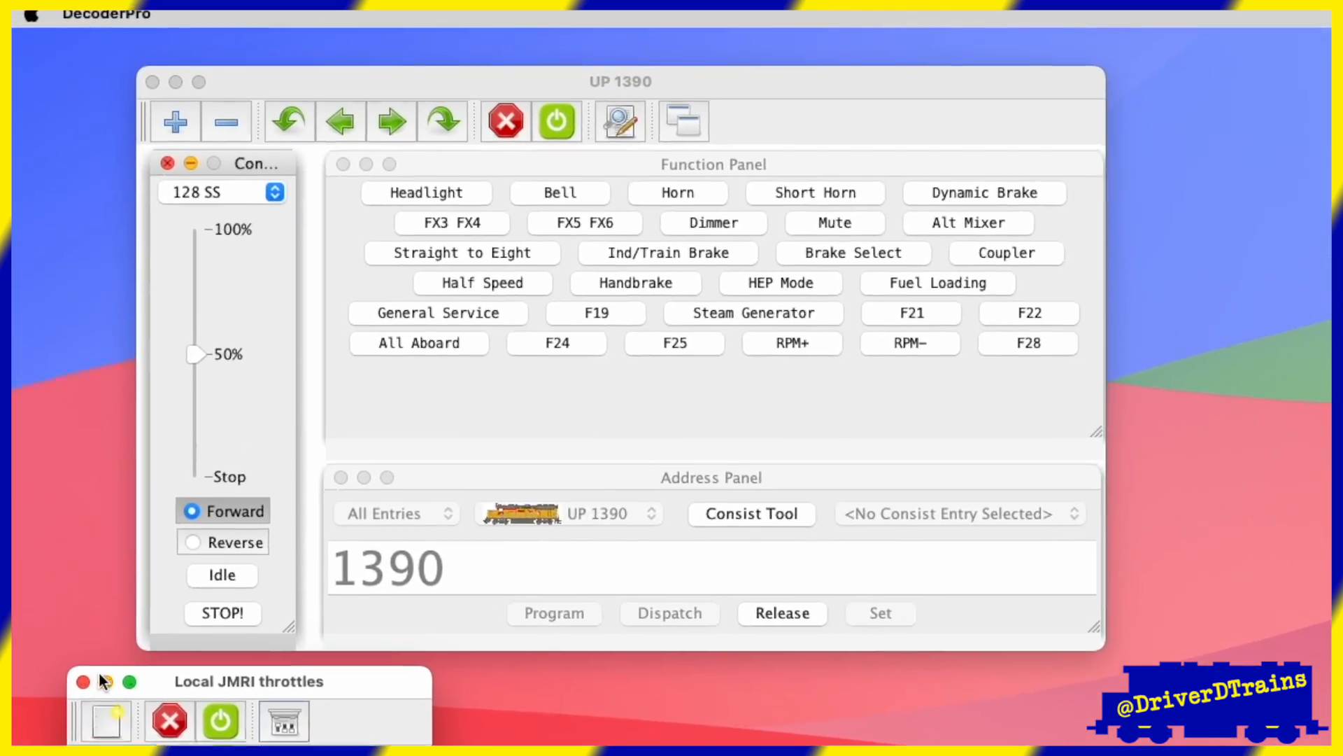
left_click(72, 584)
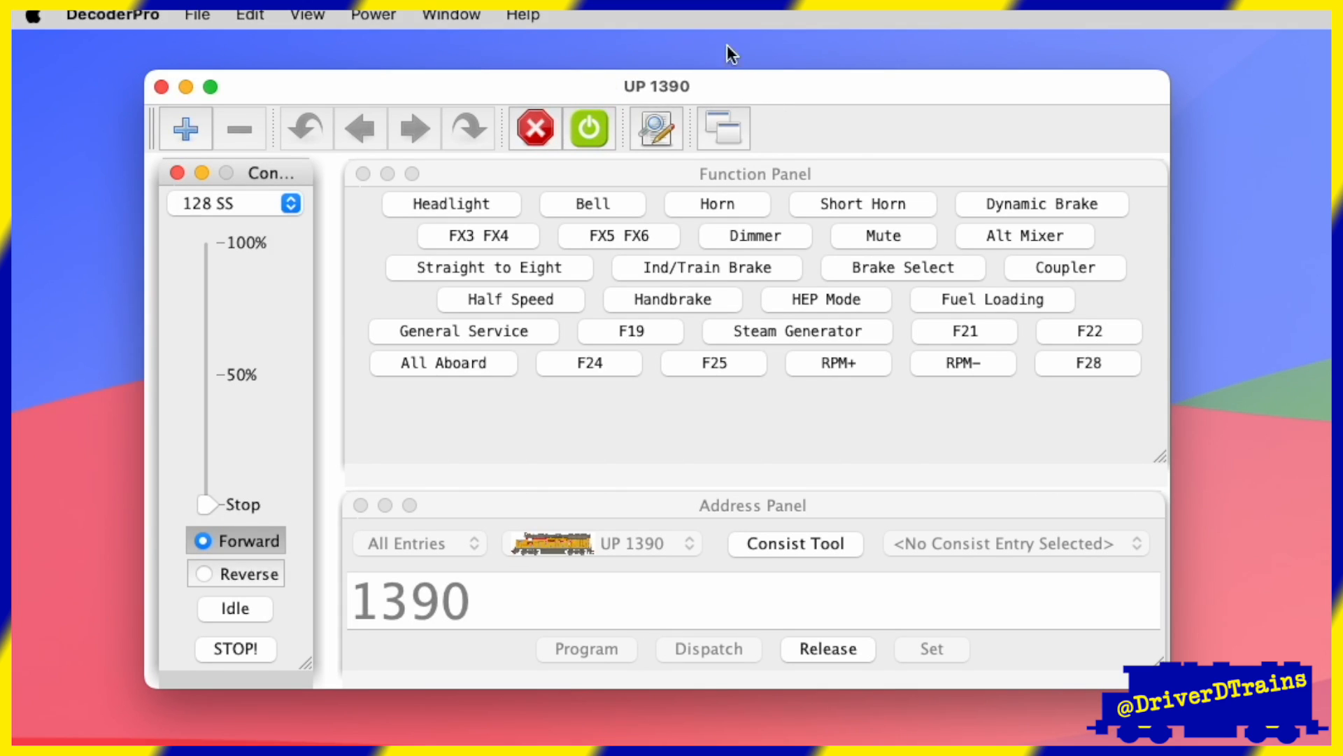
Set the UP 1390 throttle's frame title components to Address, moving the frame properties dialog clear of the throttle.
left_click(264, 16)
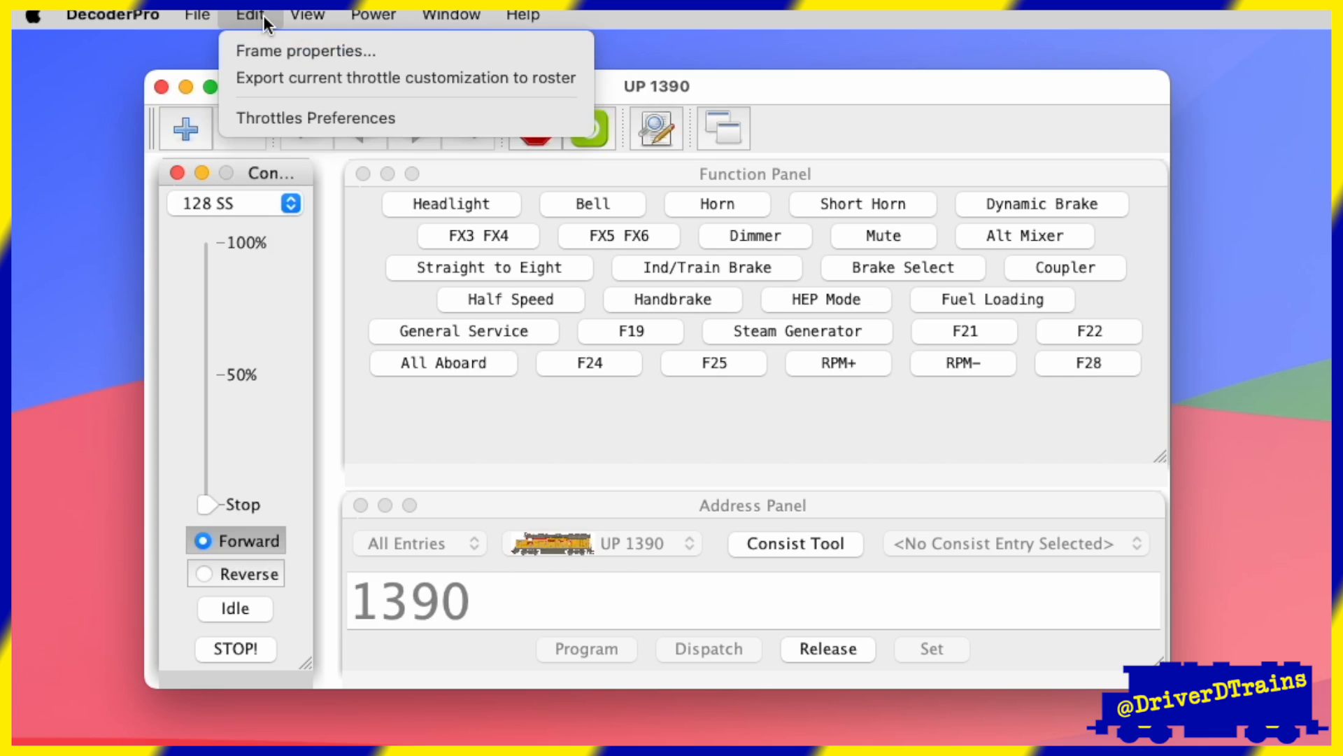
left_click(267, 54)
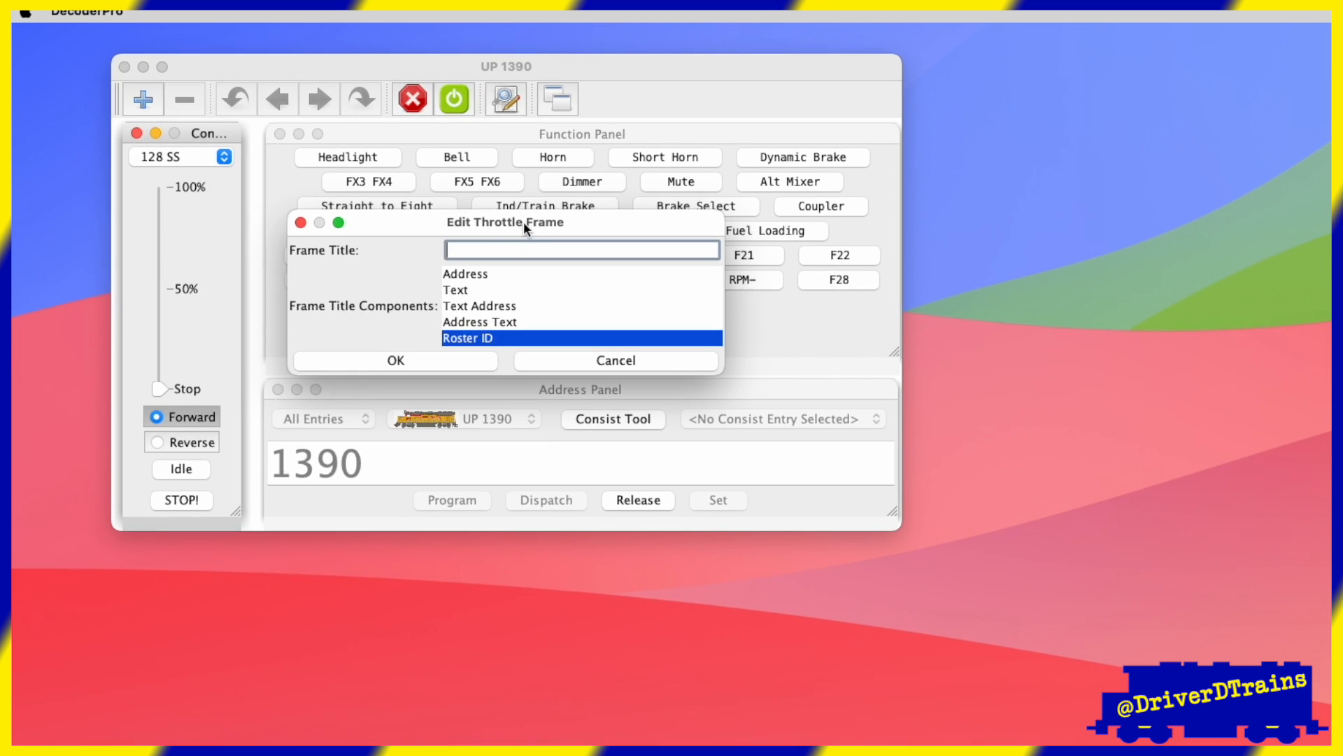
left_click_drag(679, 286, 705, 755)
mouse_move(543, 590)
left_mouse_down()
mouse_move(542, 569)
mouse_move(539, 582)
left_mouse_up()
left_click(494, 622)
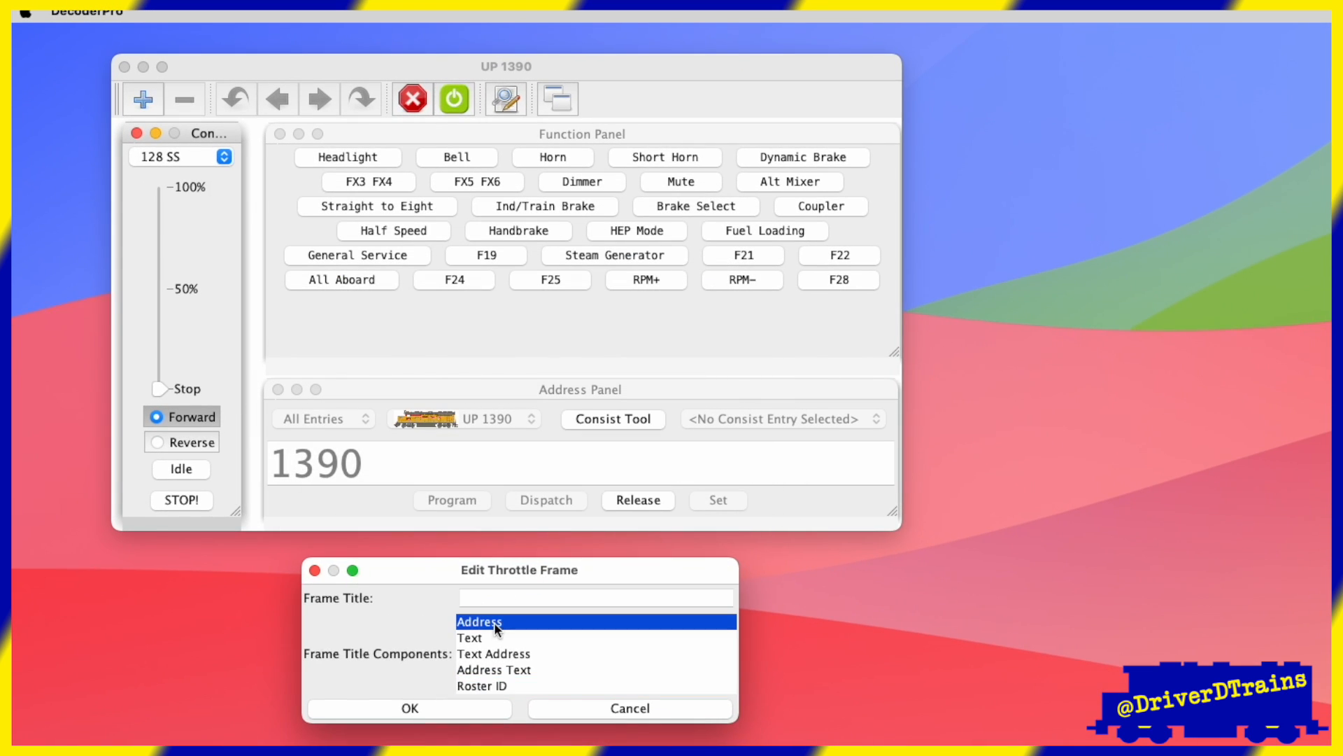
left_click(497, 705)
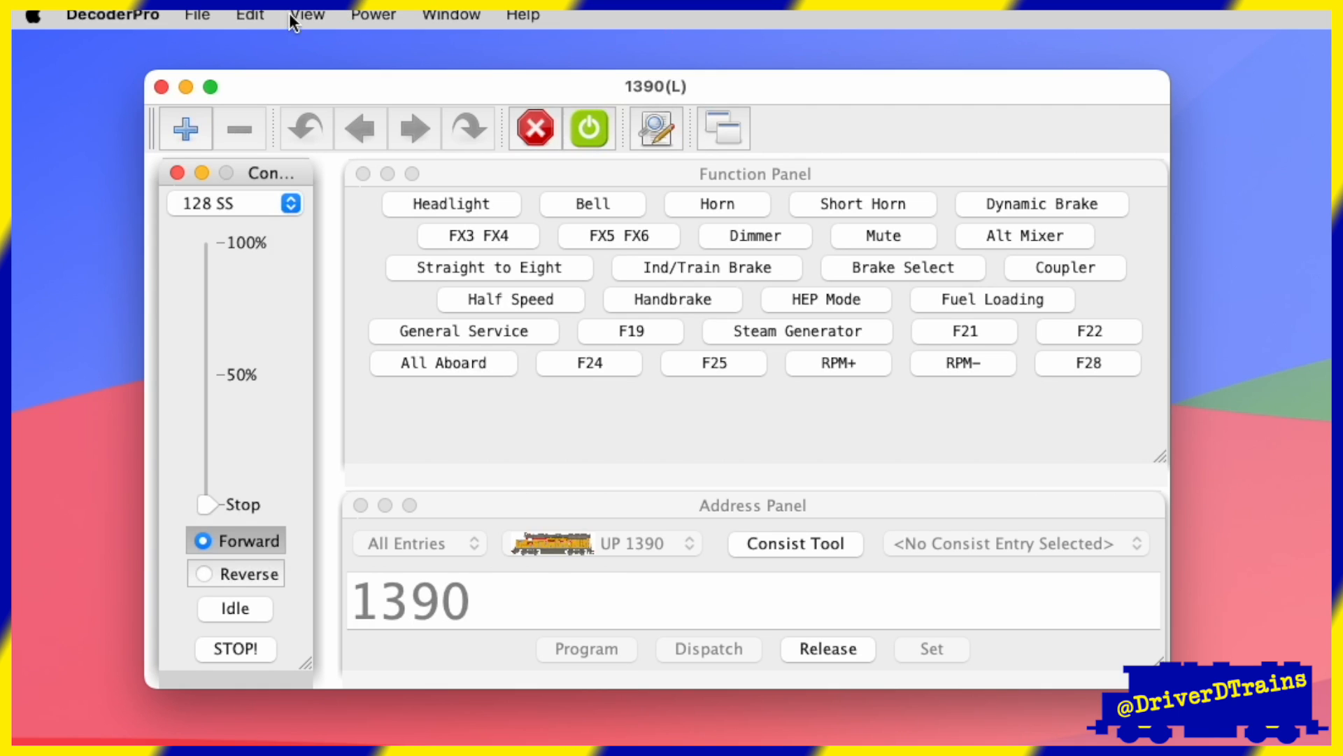
Enter Loco as the throttle's frame title and set the title components to Text.
left_click(256, 14)
left_click(267, 44)
type("Loco")
left_click(592, 375)
left_click(599, 470)
Change the throttle's frame title components to Text Address.
left_click(251, 14)
left_click(262, 43)
left_click(596, 397)
left_click(592, 468)
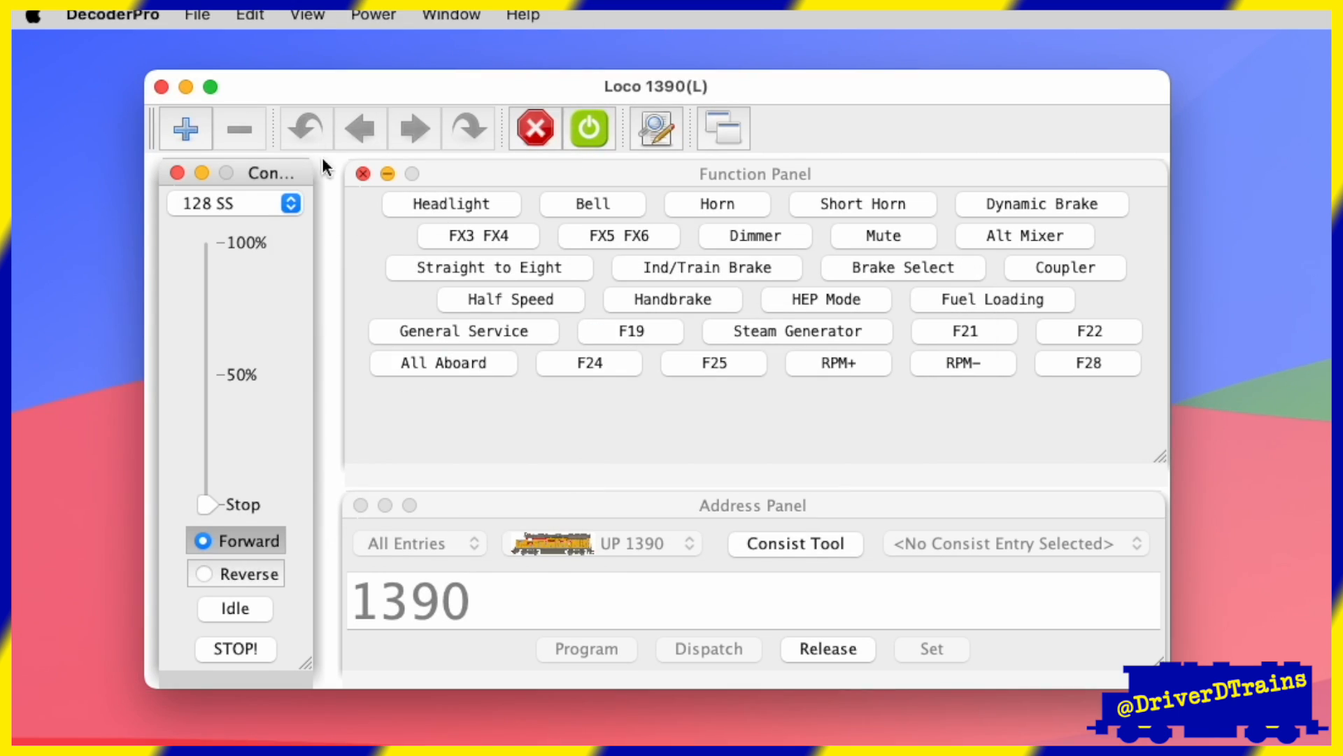
Change the throttle's frame title components to Address Text.
left_click(307, 17)
mouse_move(252, 15)
left_click(265, 44)
left_click(612, 418)
left_click(584, 467)
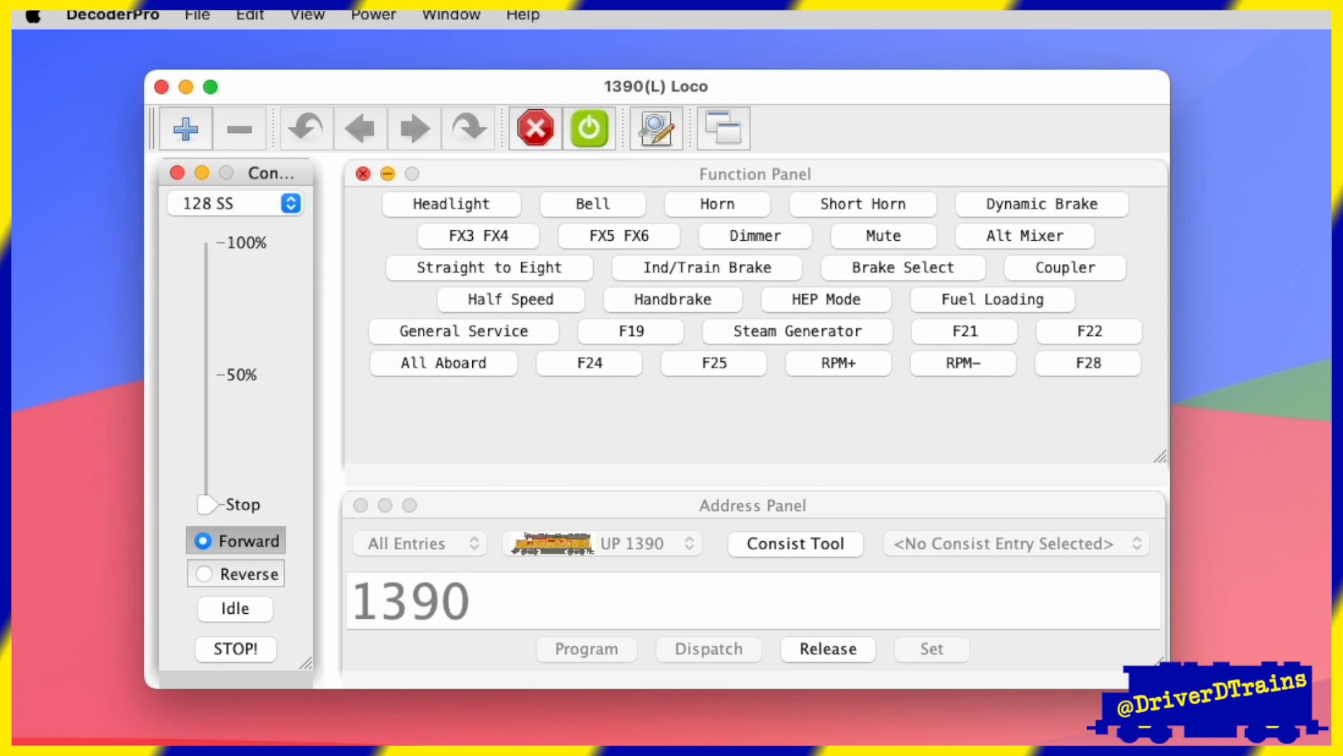
Change the throttle's frame title components to Roster ID.
left_click(252, 16)
left_click(273, 46)
left_click(586, 439)
left_click(578, 466)
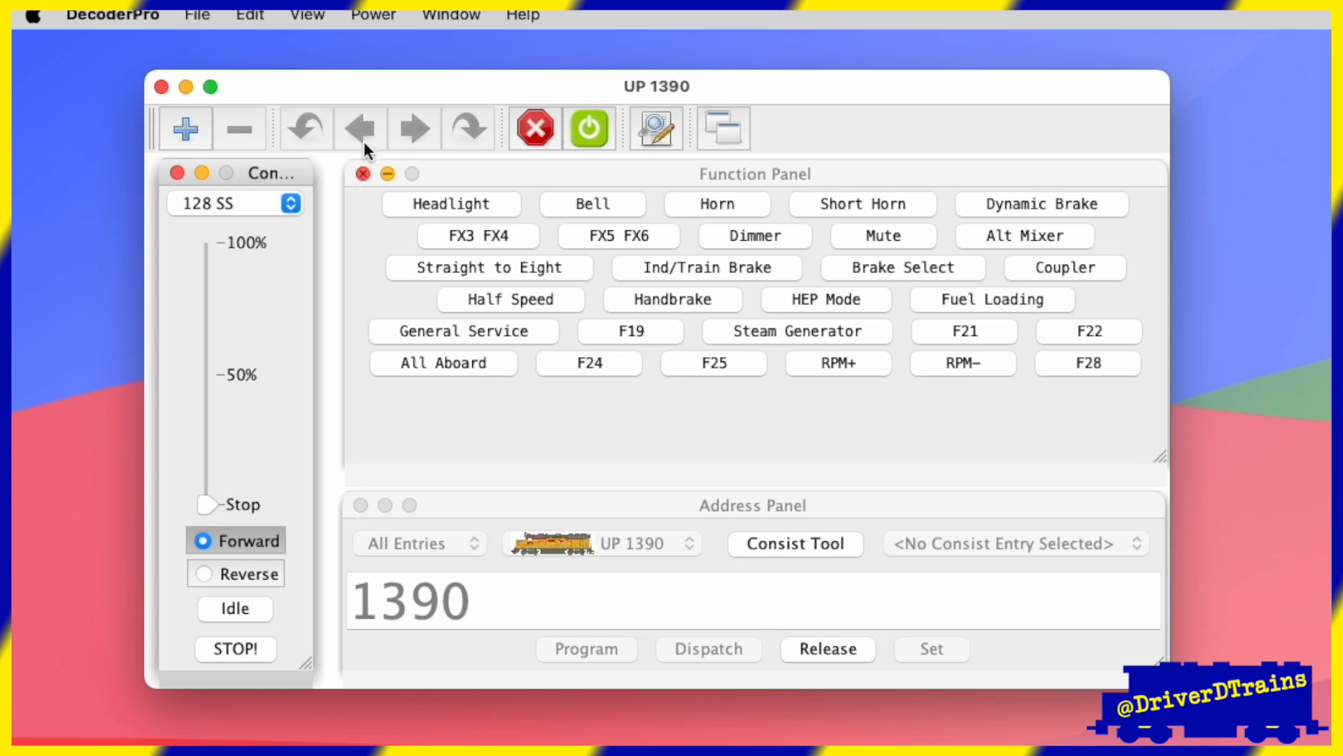
Show only the custom text in the frame title by setting its components to Text.
left_click(252, 16)
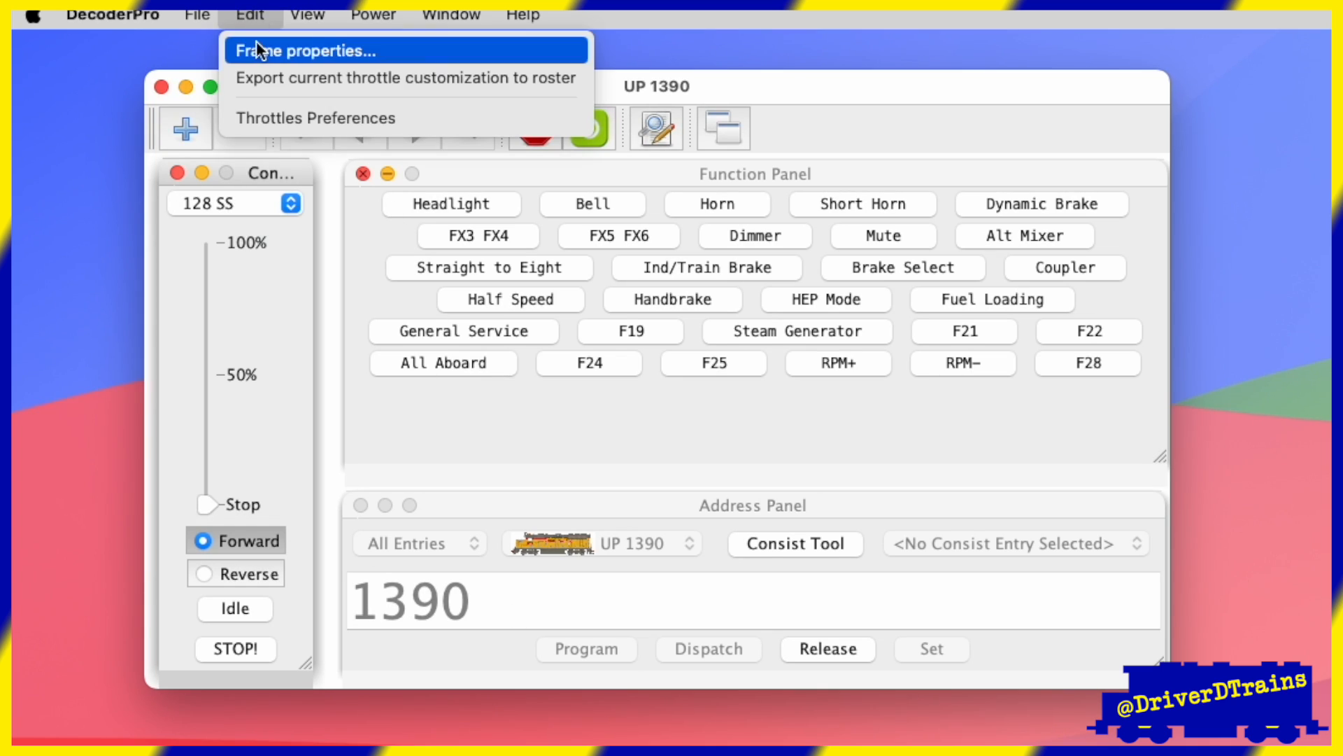
left_click(258, 49)
left_click(601, 378)
left_click(594, 467)
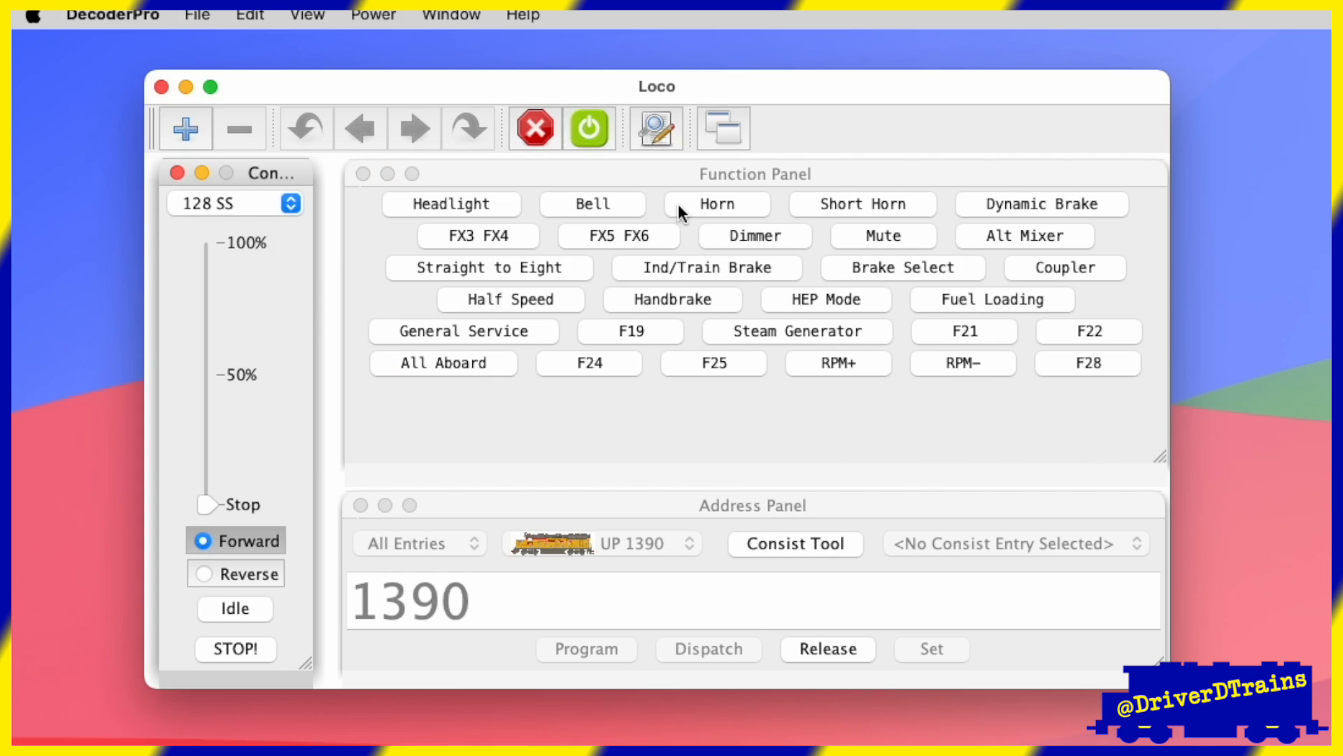
Show the custom text followed by the address in the frame title, using the Text Address component option.
left_click(256, 15)
left_click(261, 49)
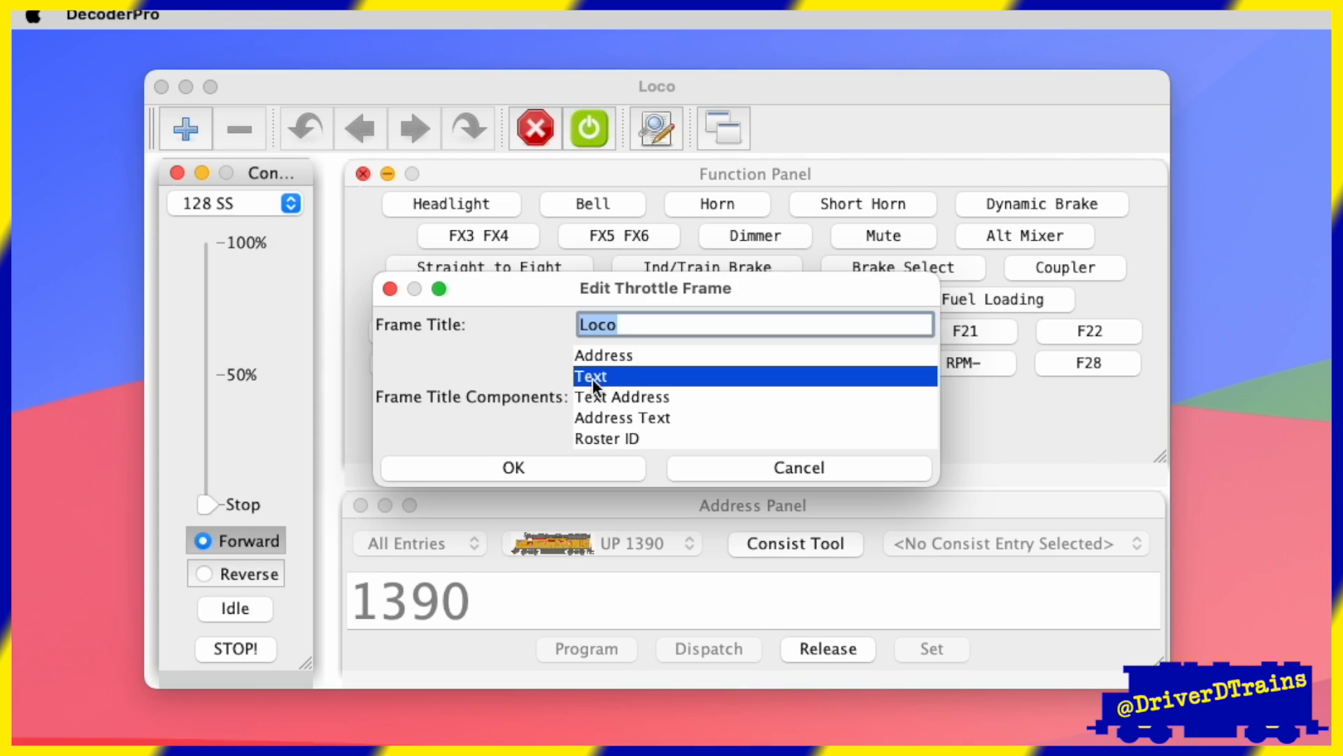
left_click(606, 396)
left_click(581, 465)
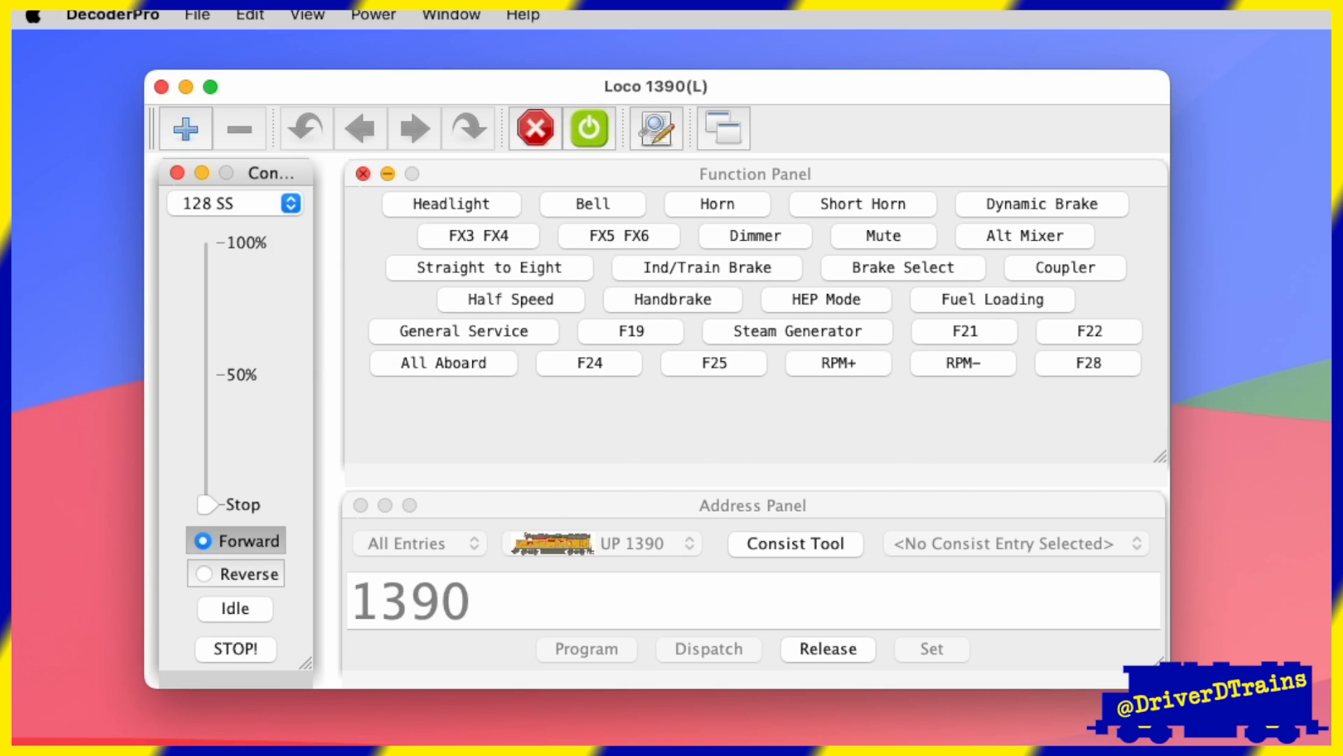
Save the current throttle and close its window.
left_click(199, 14)
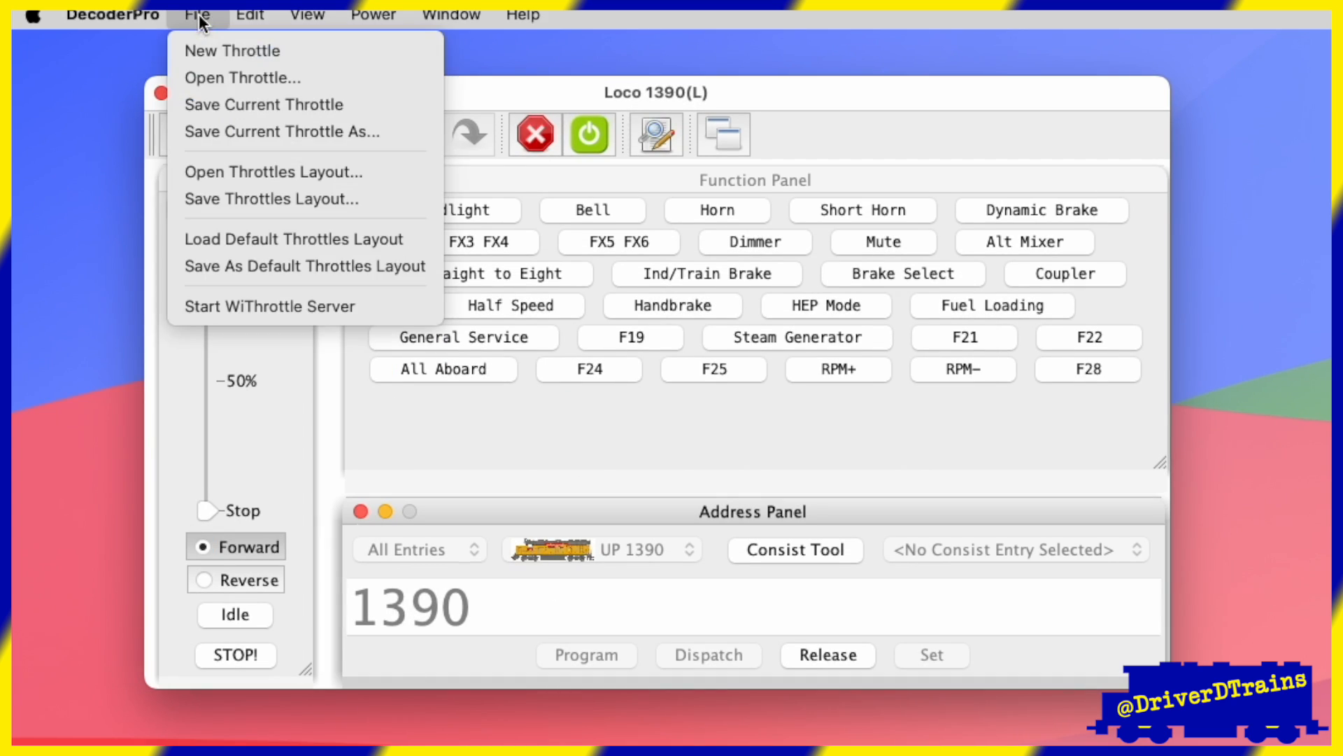
left_click(233, 104)
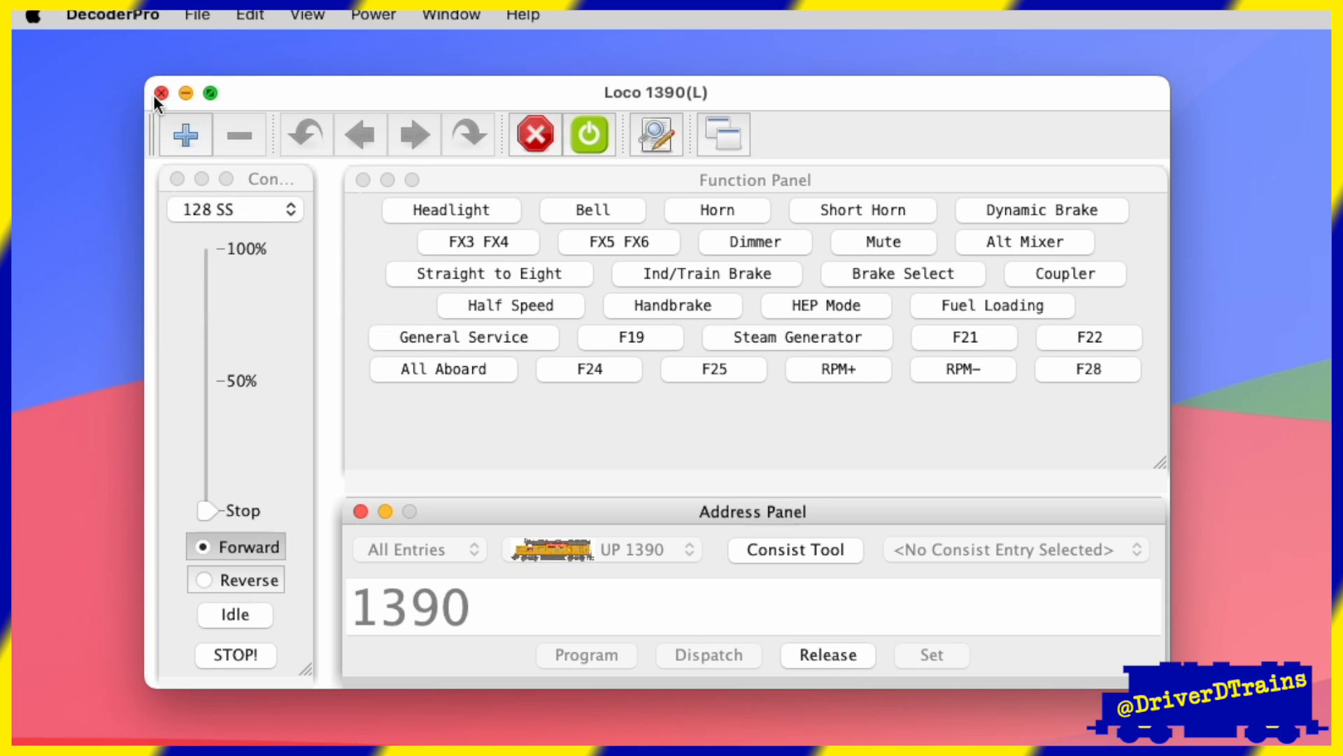
left_click(161, 93)
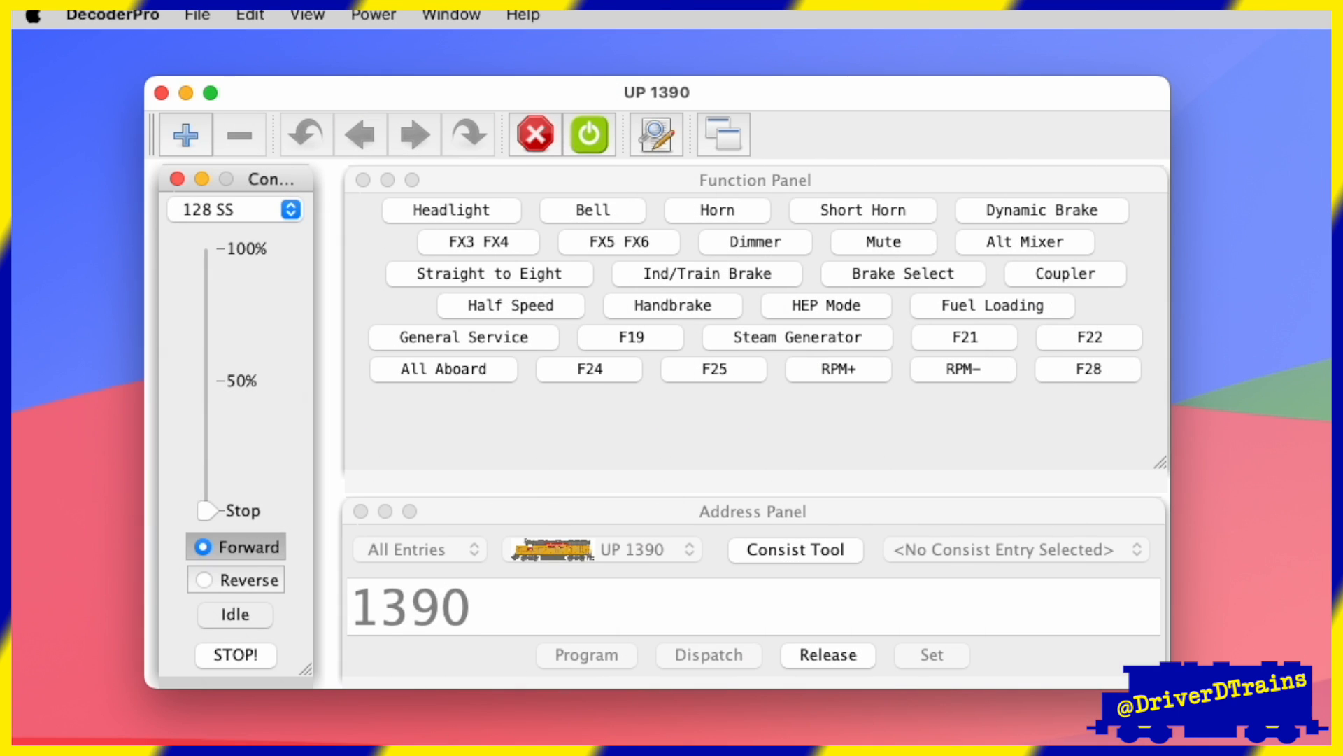
Release UP 1390 from the throttle, assign address 3 instead and toggle the throttle frame's view mode.
left_click(847, 651)
left_click_drag(690, 615, 341, 569)
type("3")
key("Return")
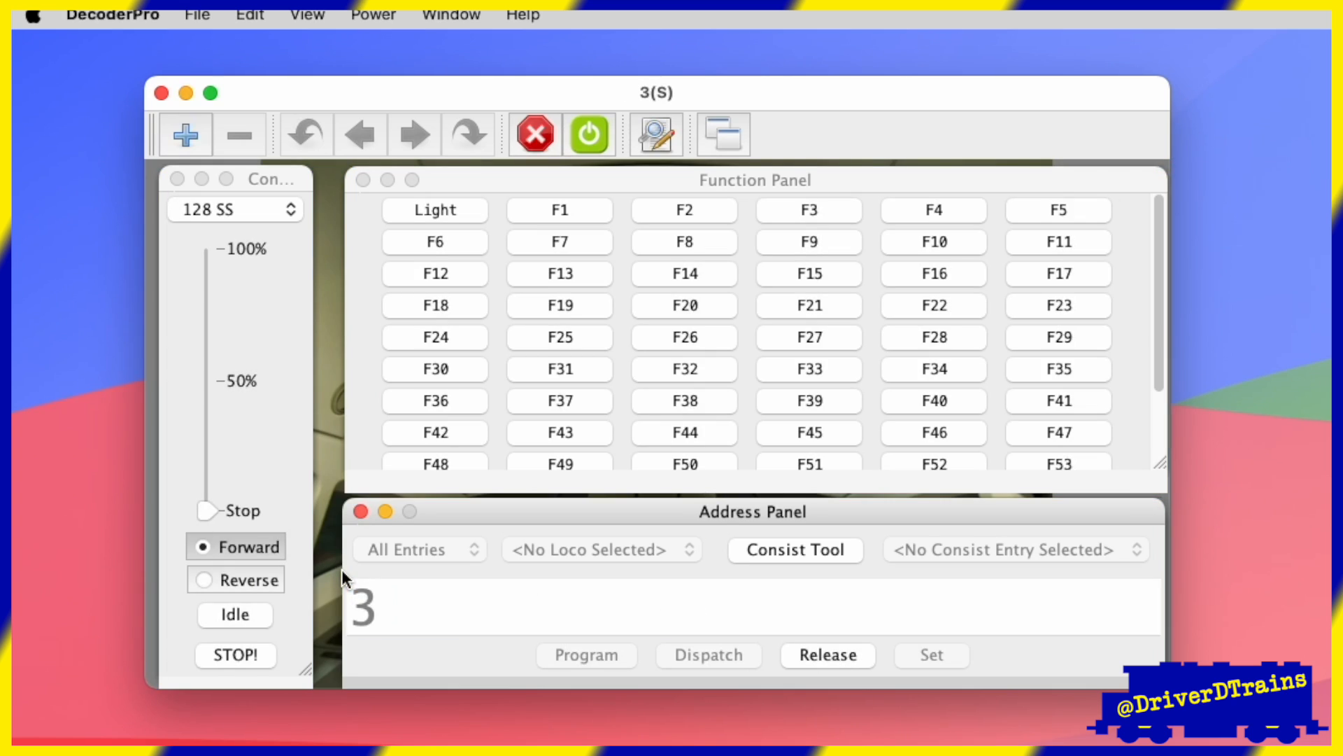
left_click(653, 139)
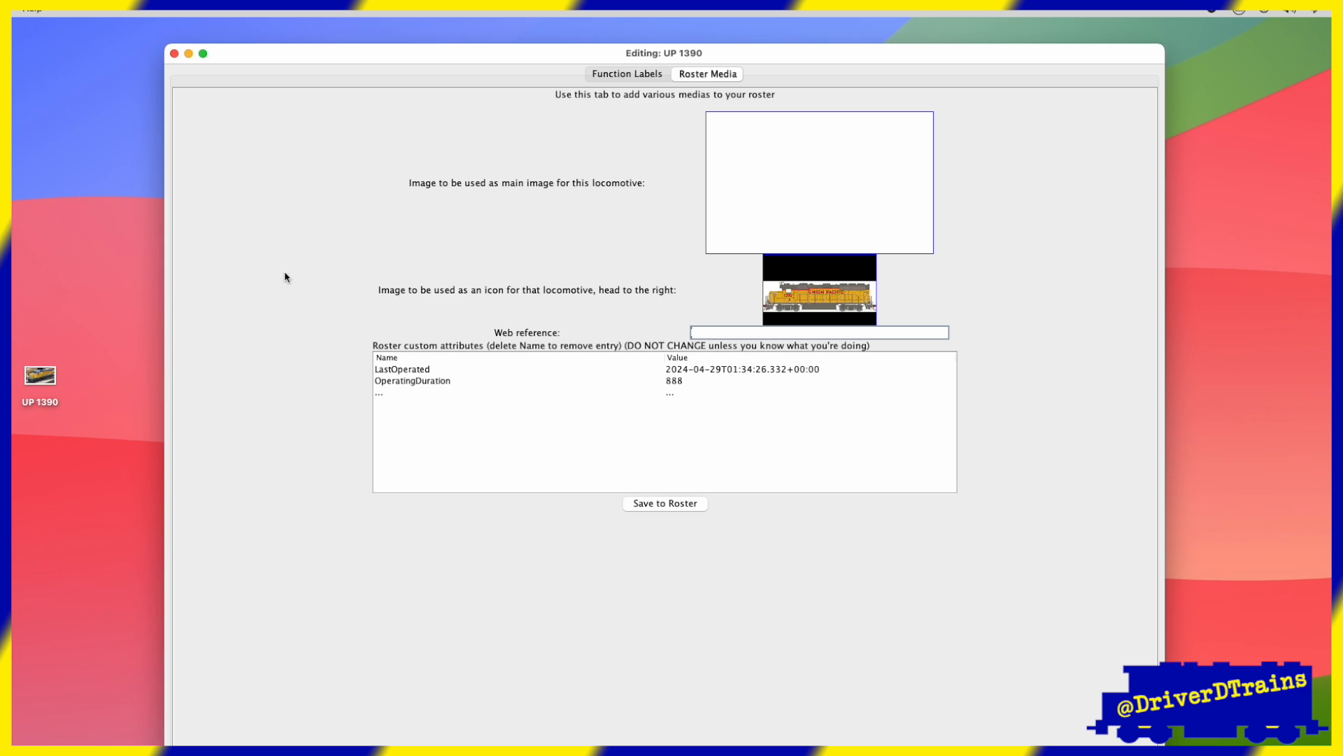
Try the UP 1390 photo as the locomotive's main image with the roster image as throttle background option enabled.
left_click_drag(40, 376, 818, 182)
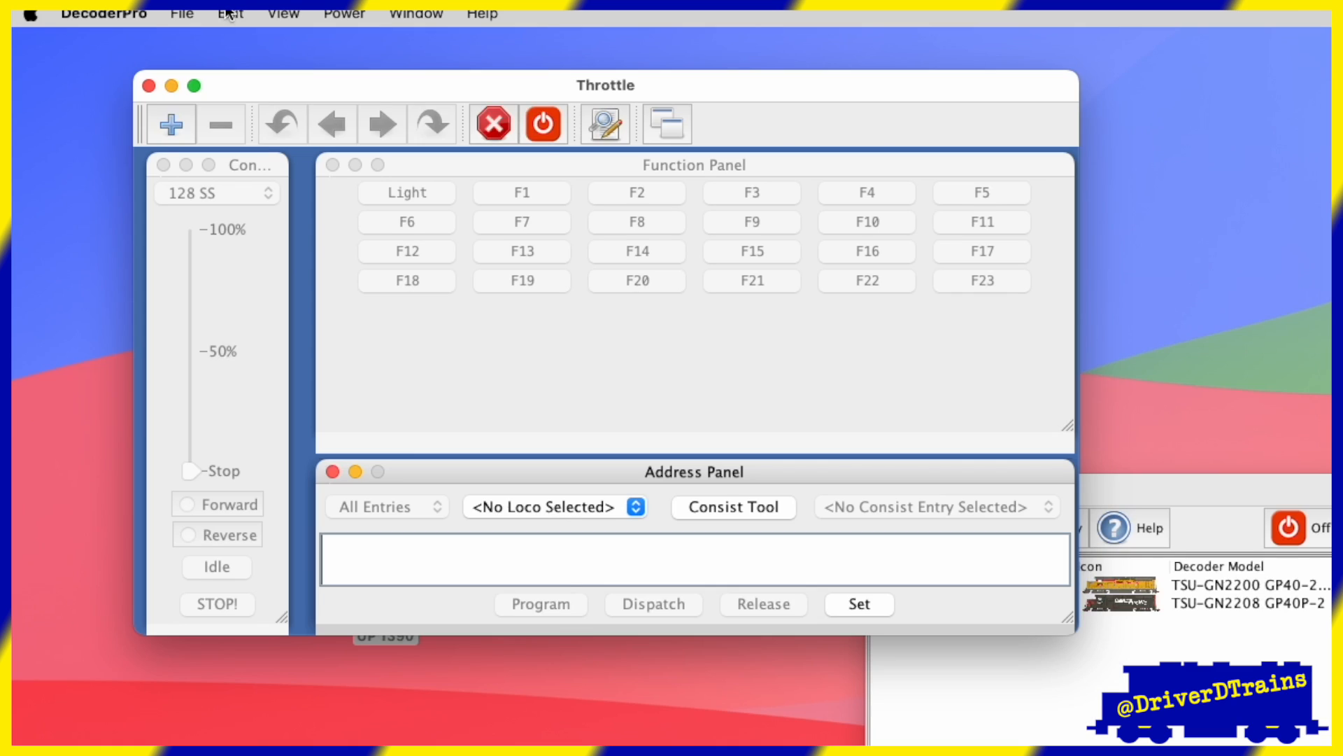
left_click(231, 14)
left_click(264, 109)
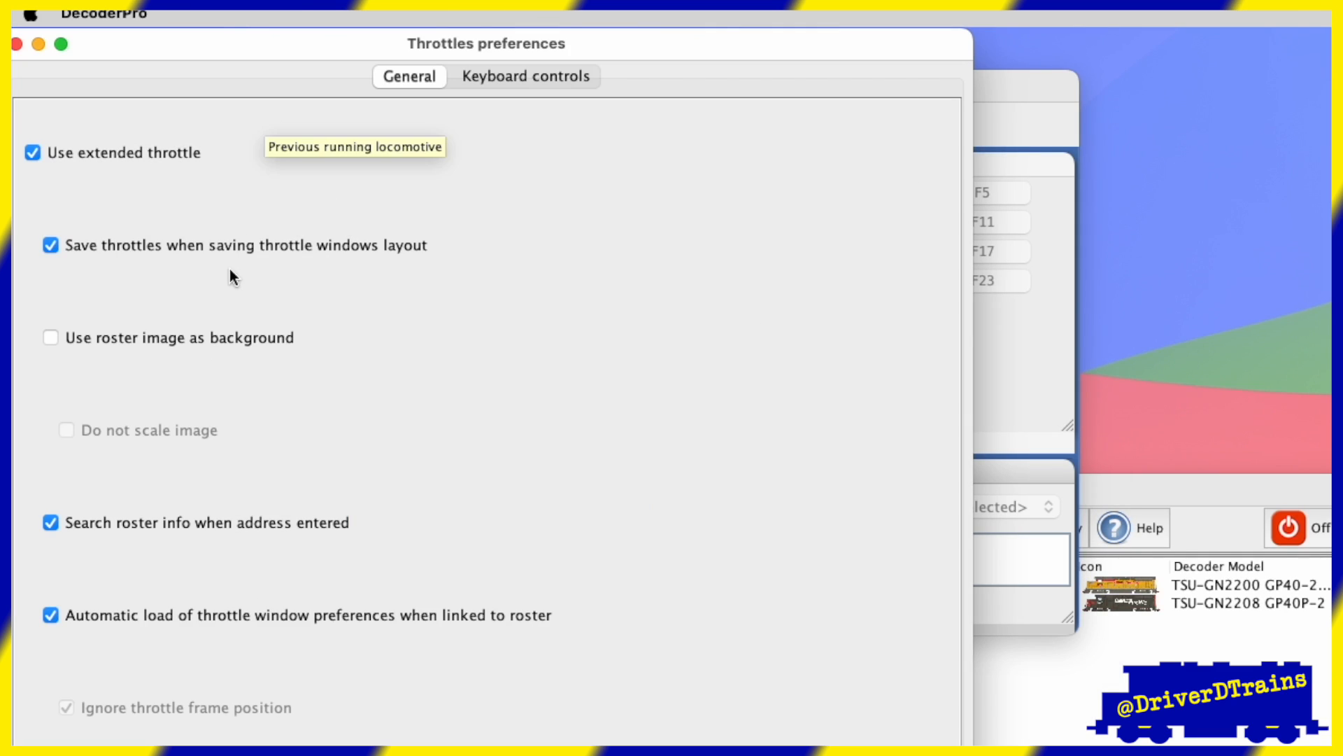
left_click(52, 338)
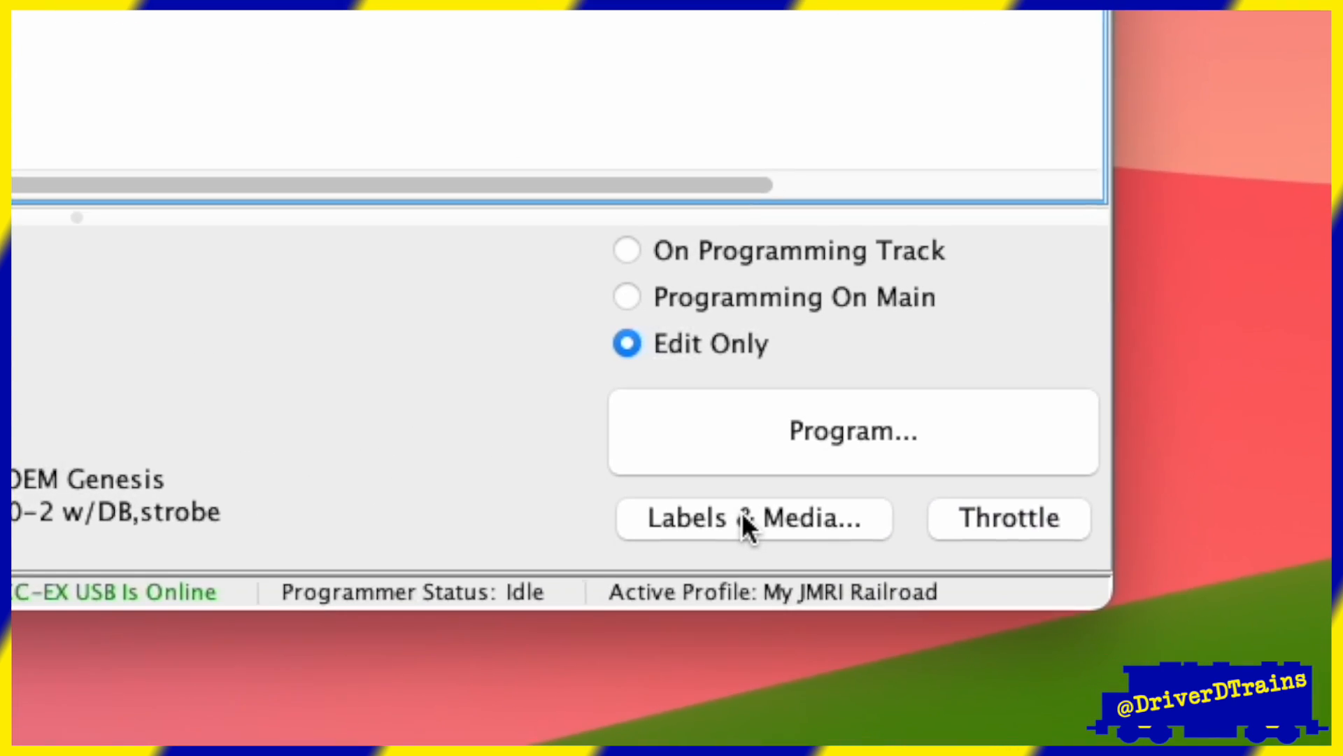
Add the UP 1390 desktop photo as the main image in the locomotive's roster media, save to the roster and close the editor.
left_click(704, 496)
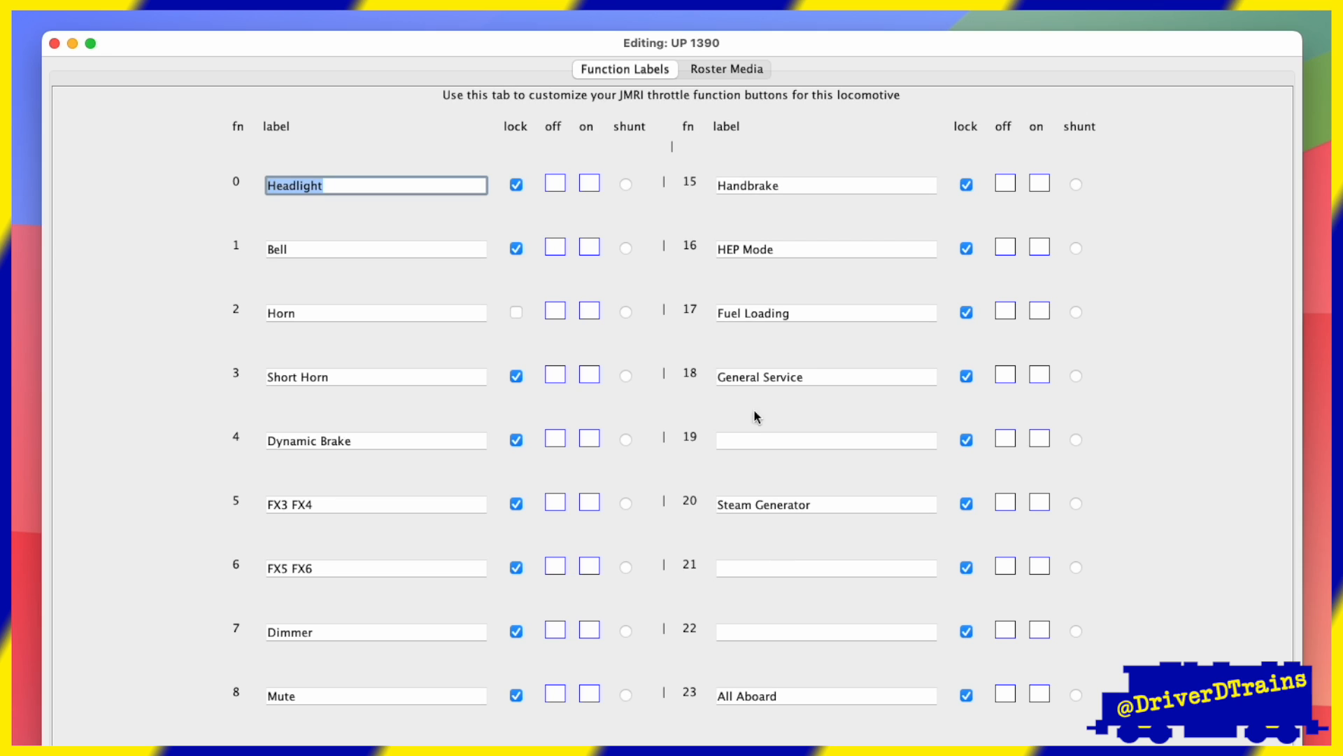
left_click(737, 70)
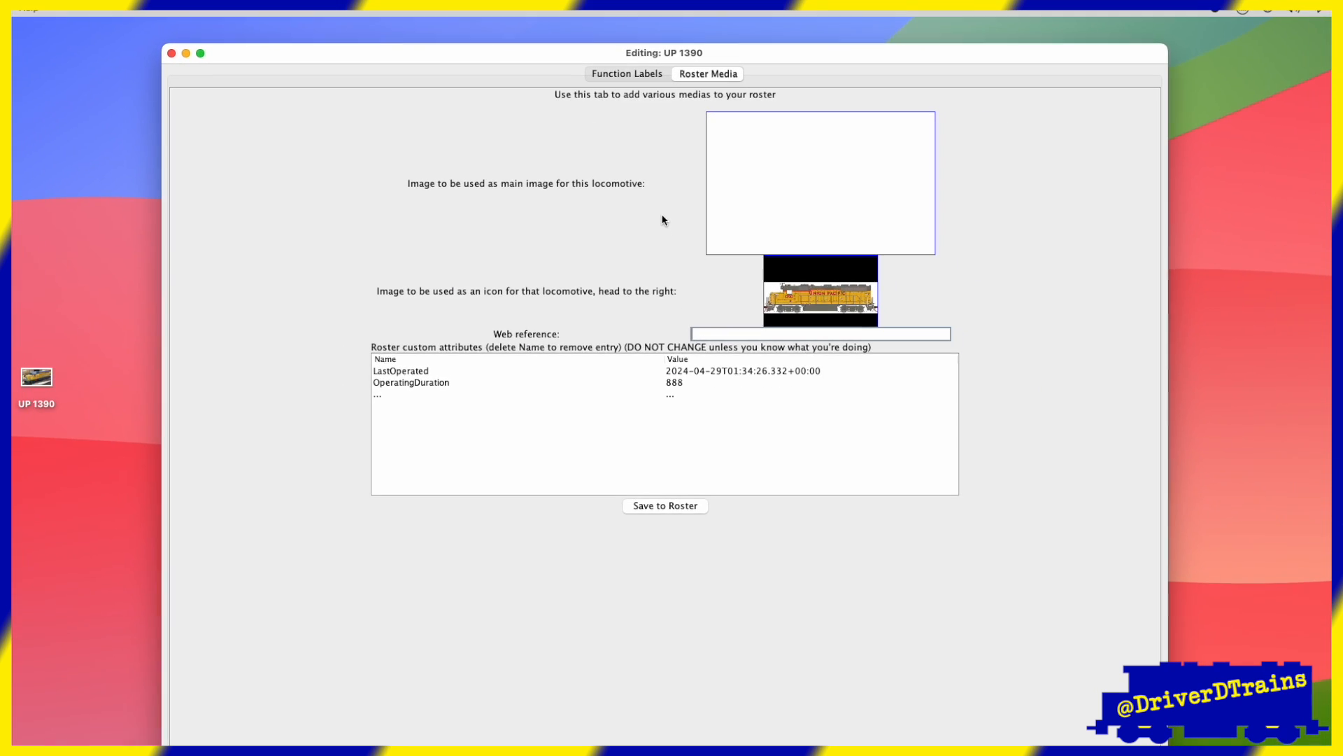
left_click_drag(50, 379, 817, 180)
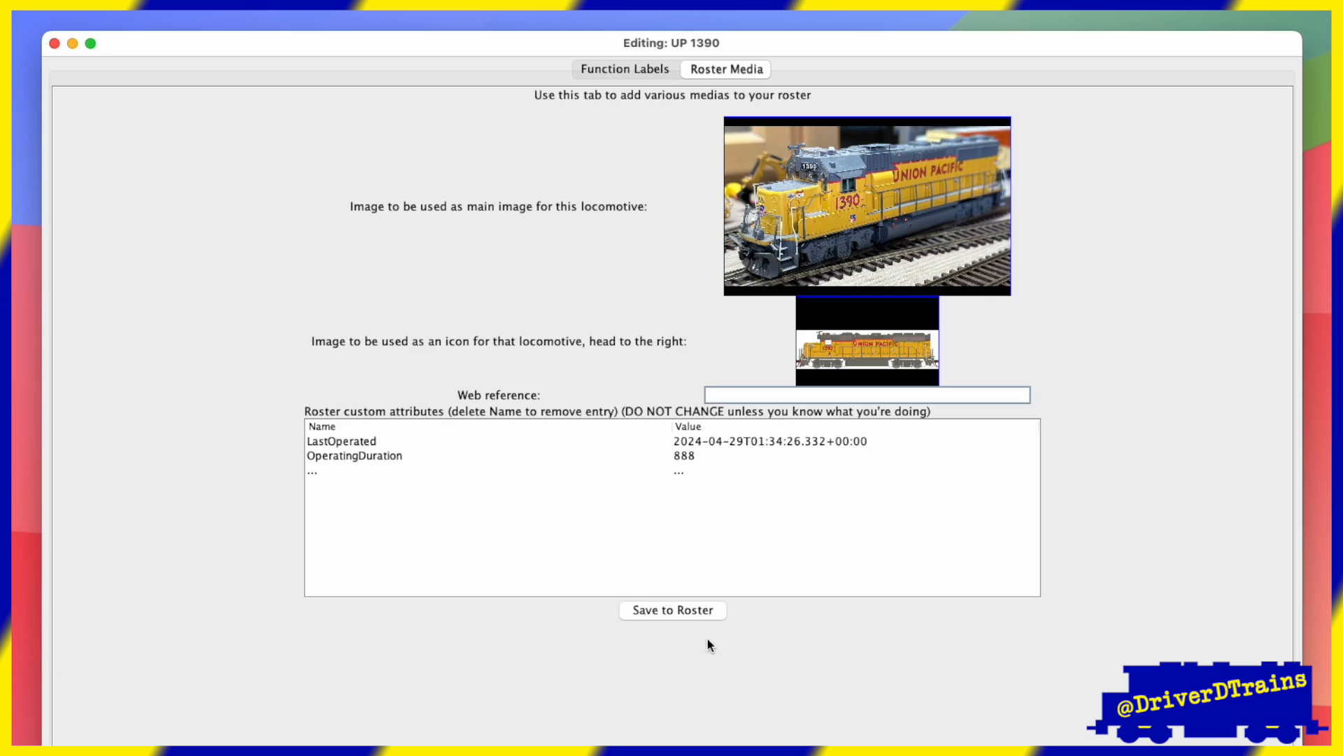
left_click(679, 610)
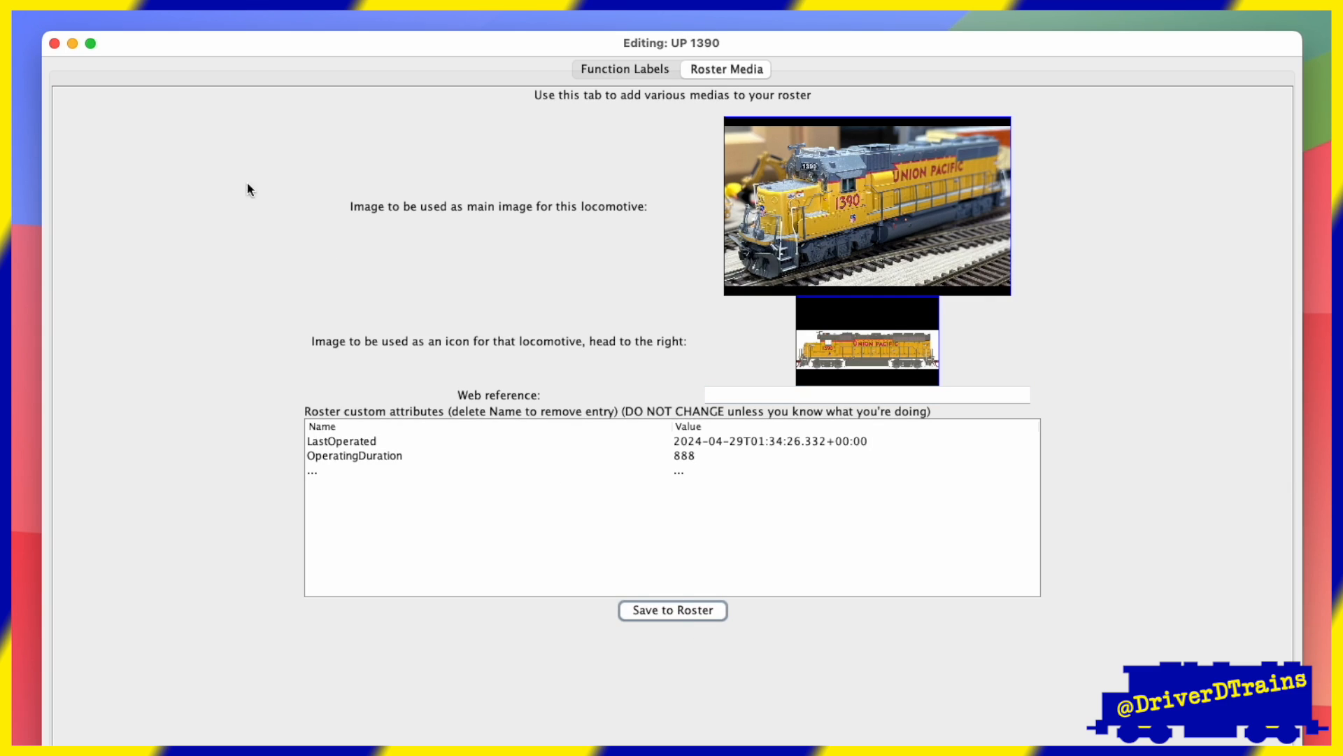
left_click(55, 44)
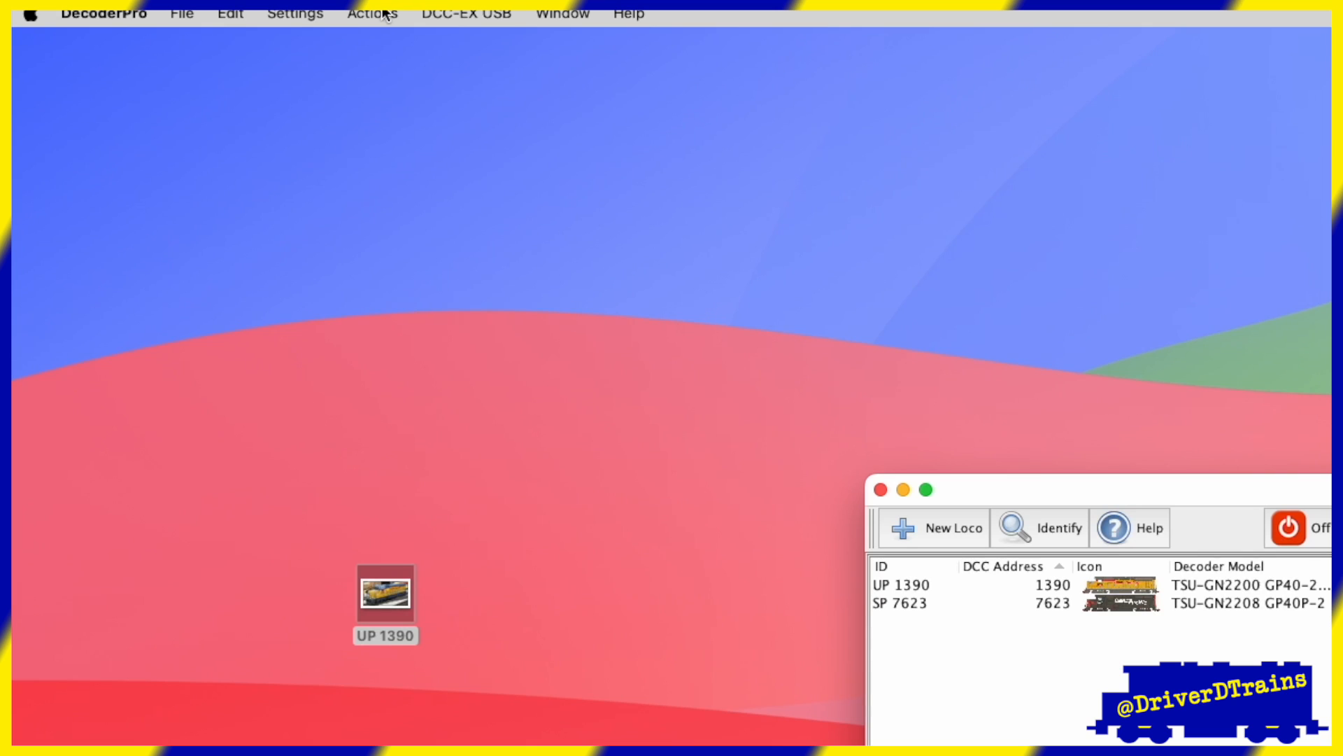
Open a new throttle and enable "Use roster image as background" in the Throttles Preferences.
left_click(383, 14)
left_click(381, 95)
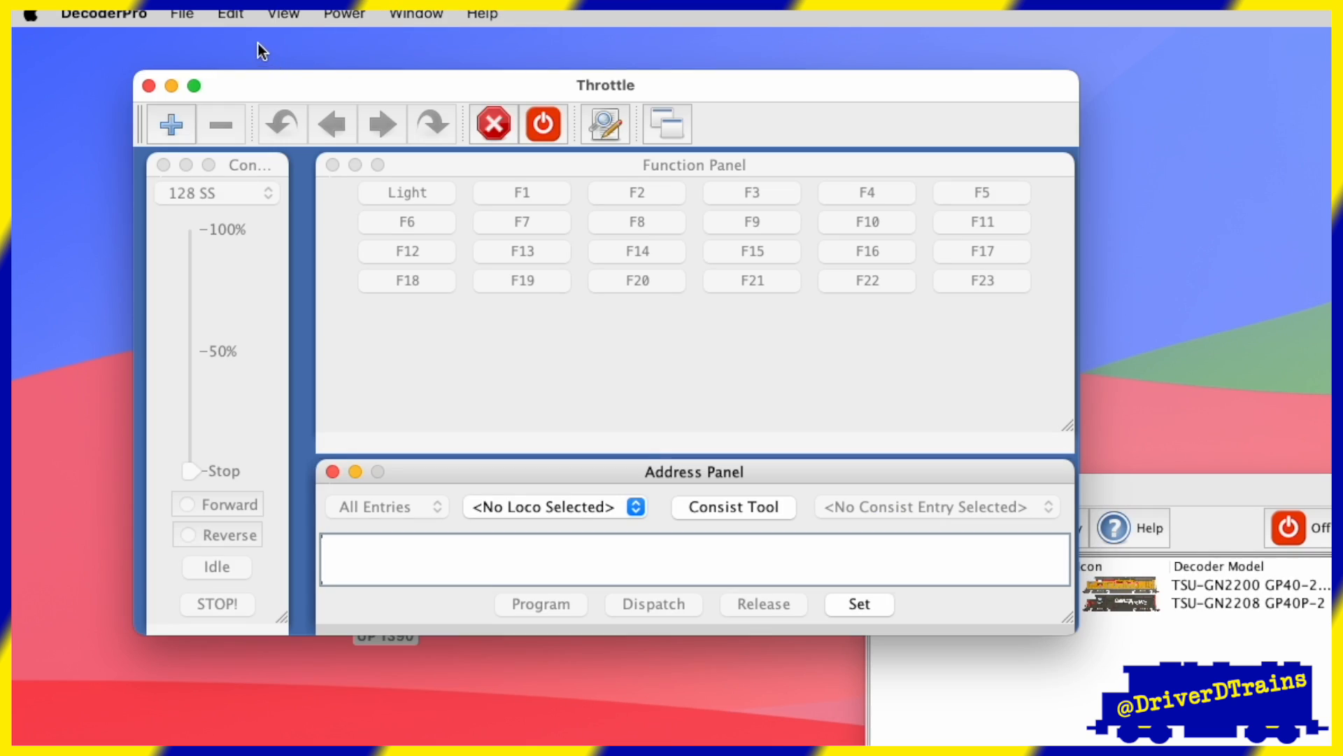
left_click(231, 14)
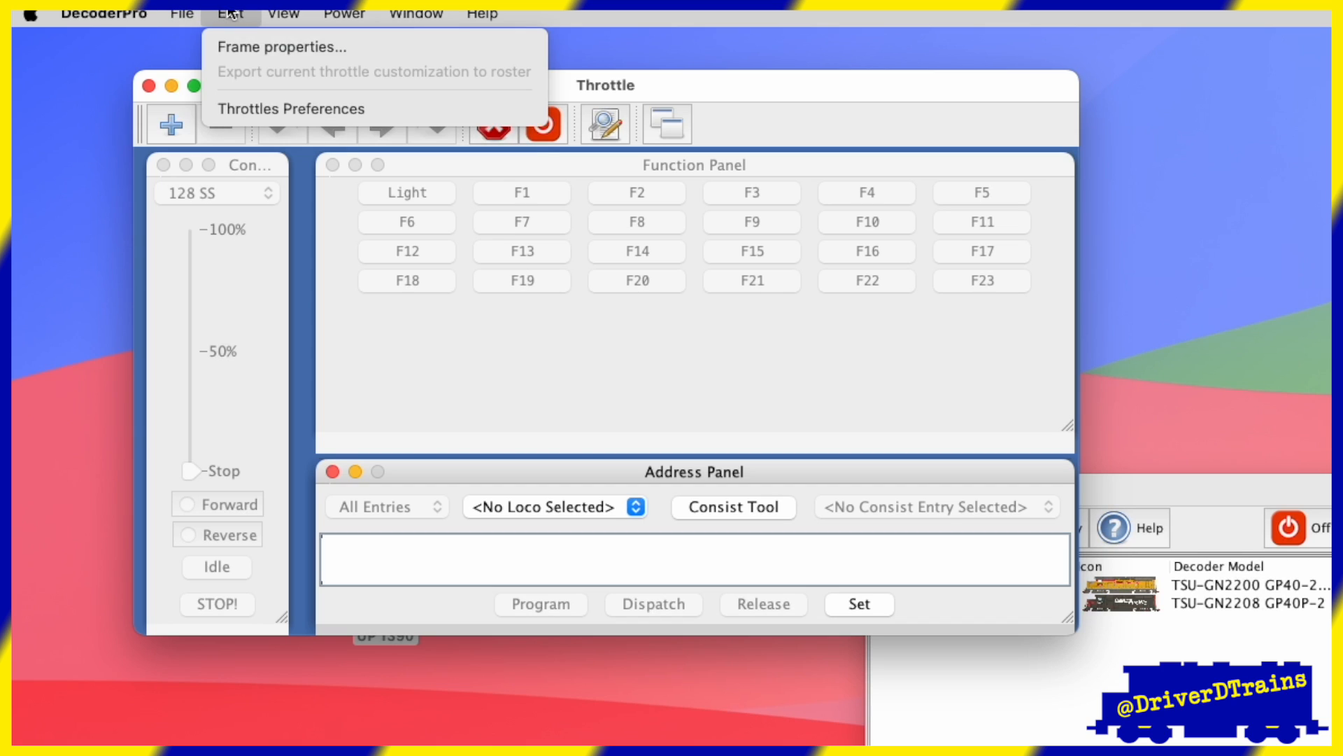
left_click(263, 109)
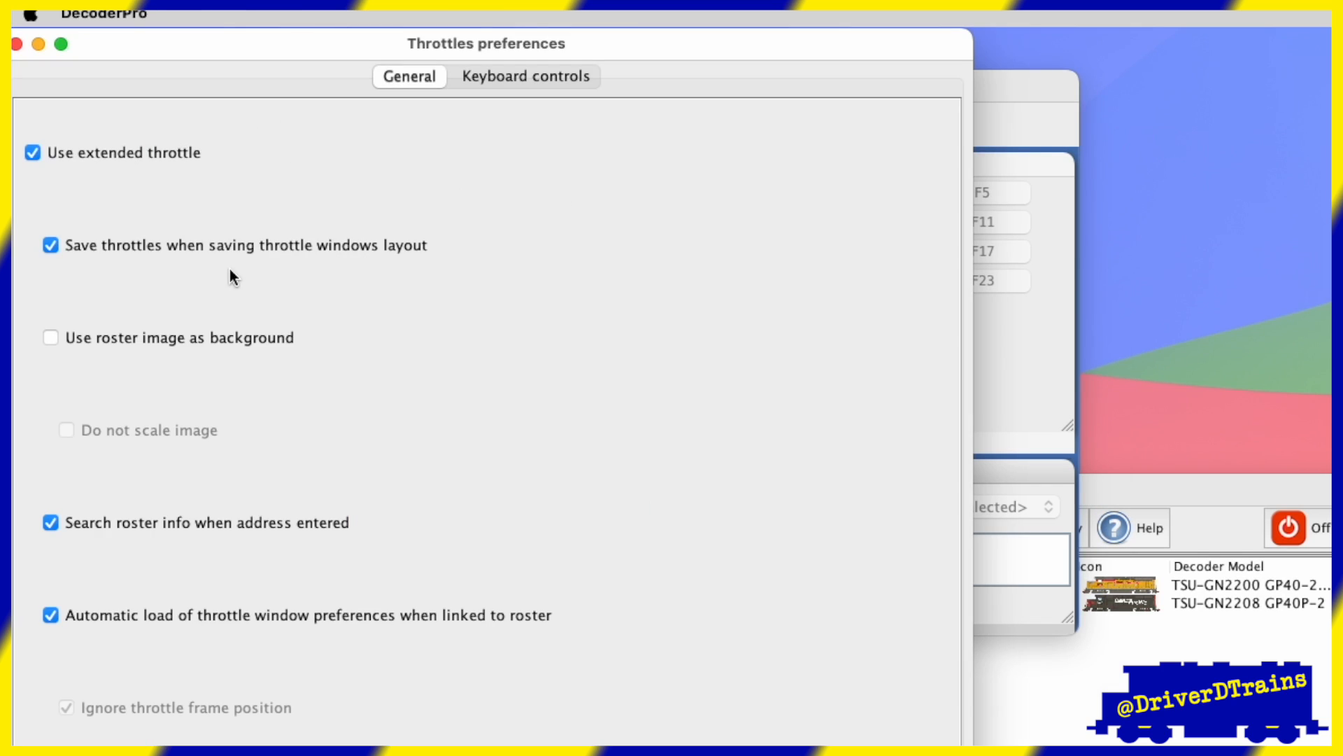
left_click(55, 338)
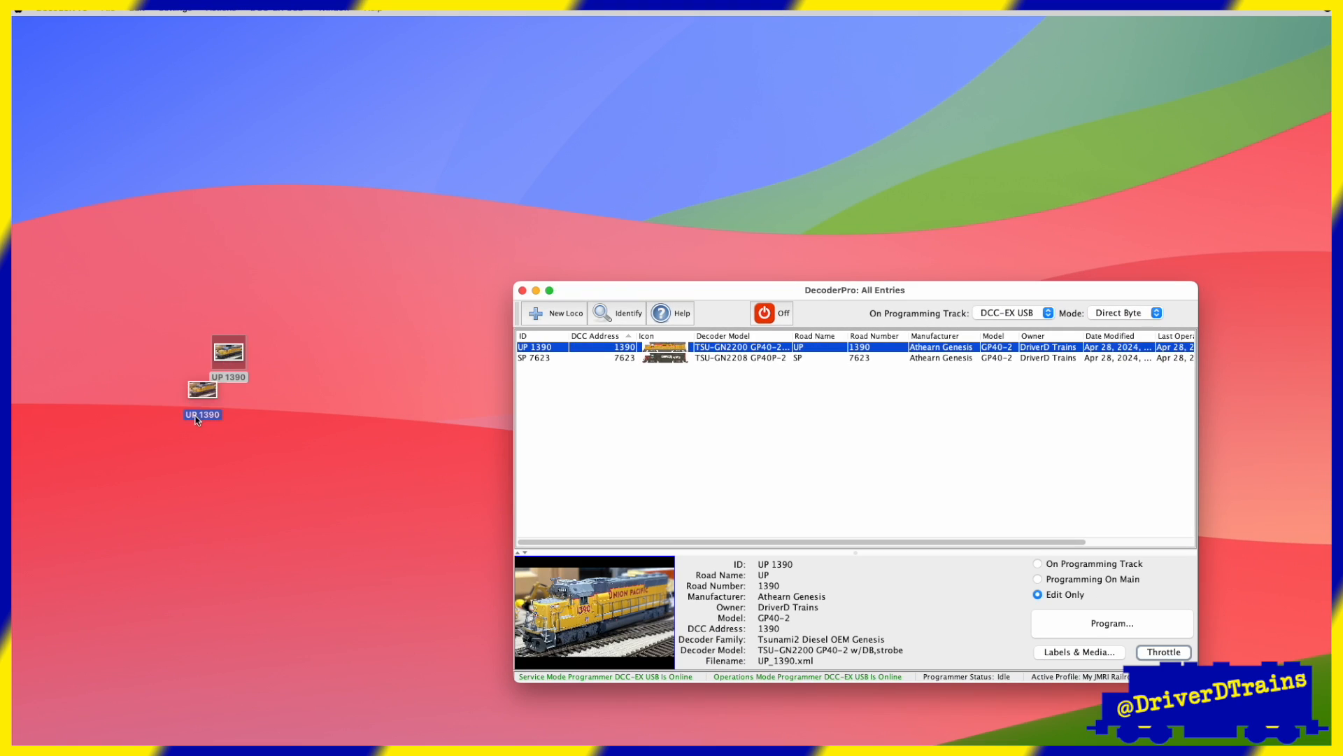
Open a throttle for the UP 1390 roster entry.
left_click(702, 365)
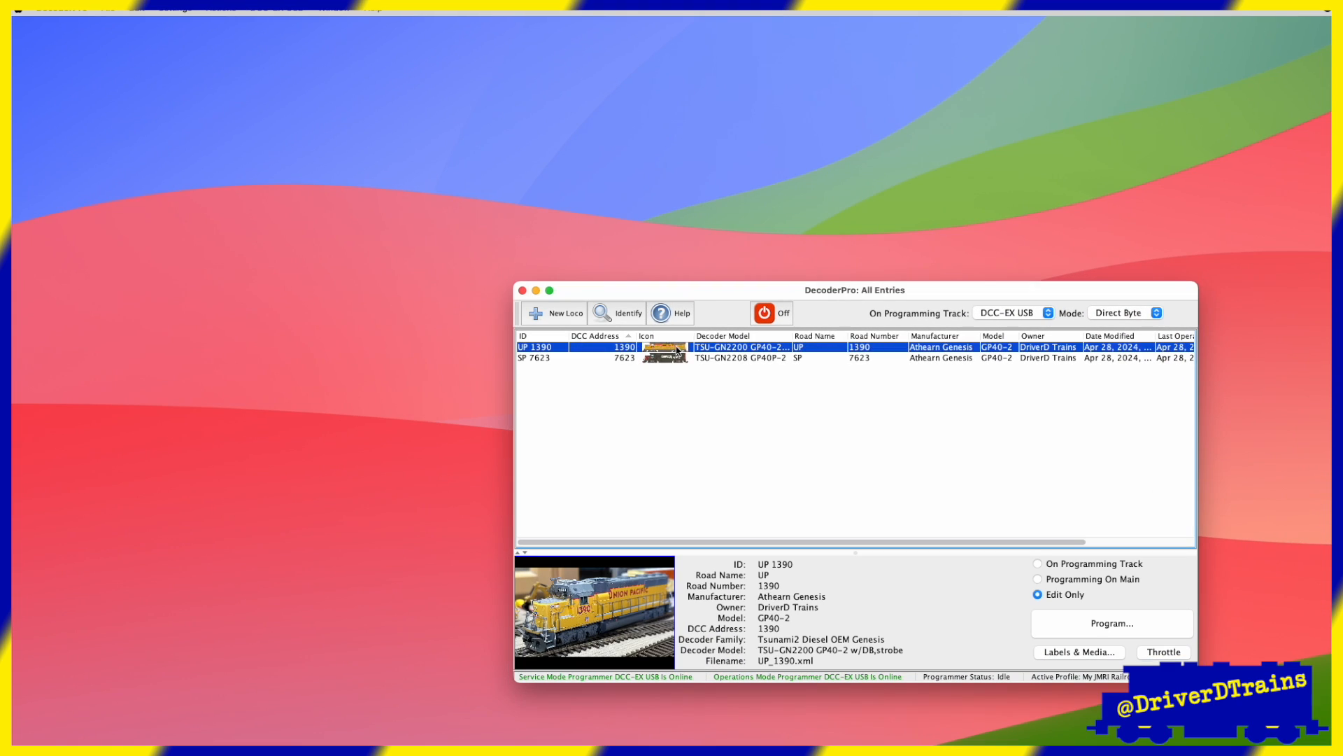
left_click(1164, 651)
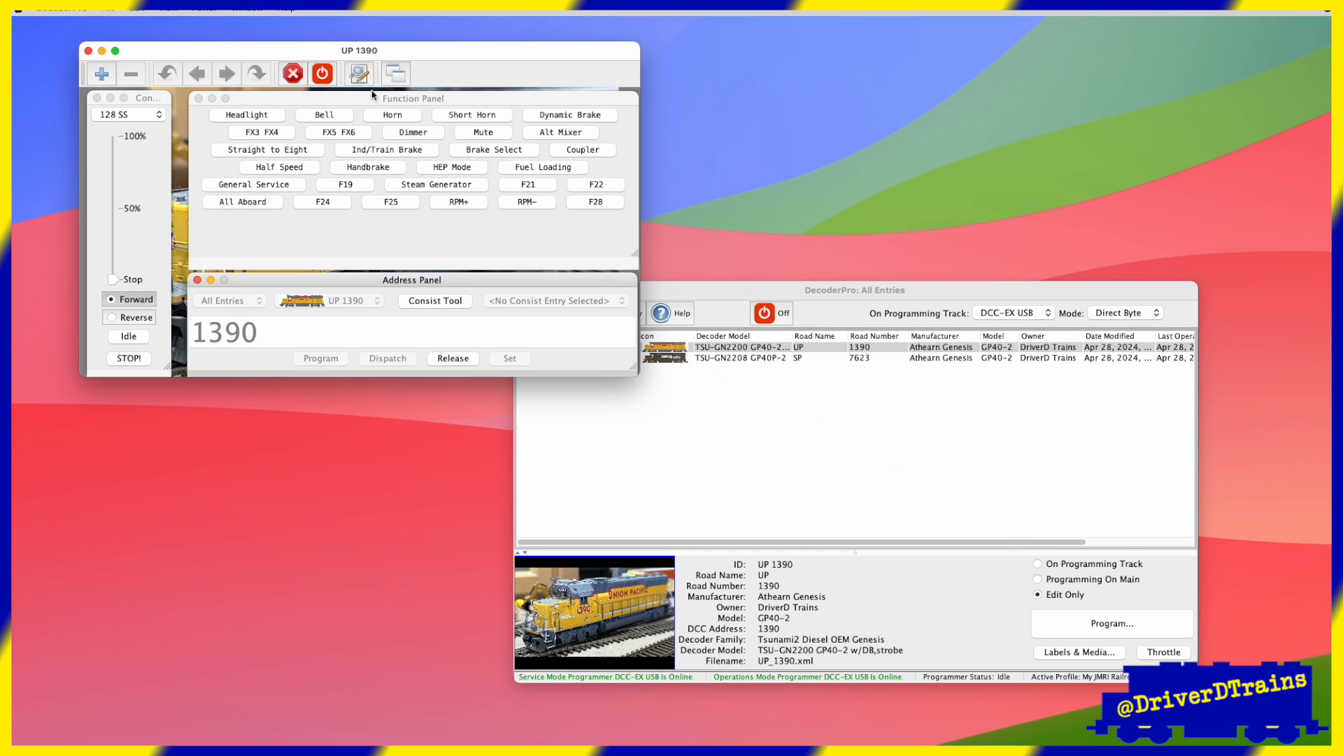
Switch the UP 1390 throttle out of edit mode to view its panels over the background image, and close it.
left_click(360, 73)
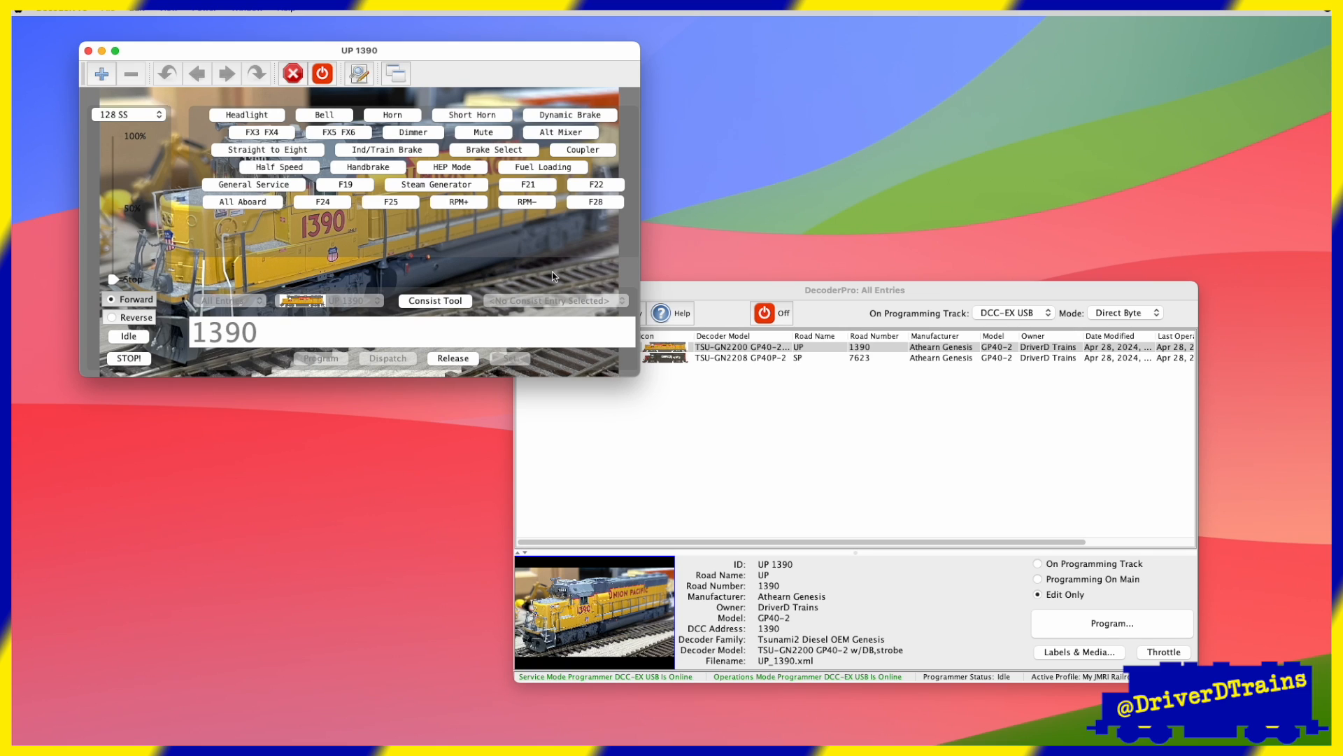
key("super+w")
Reopen the UP 1390 throttle, turn off "Use roster image as background" in the Throttles Preferences, and close the throttle.
left_click(1158, 652)
left_click(137, 10)
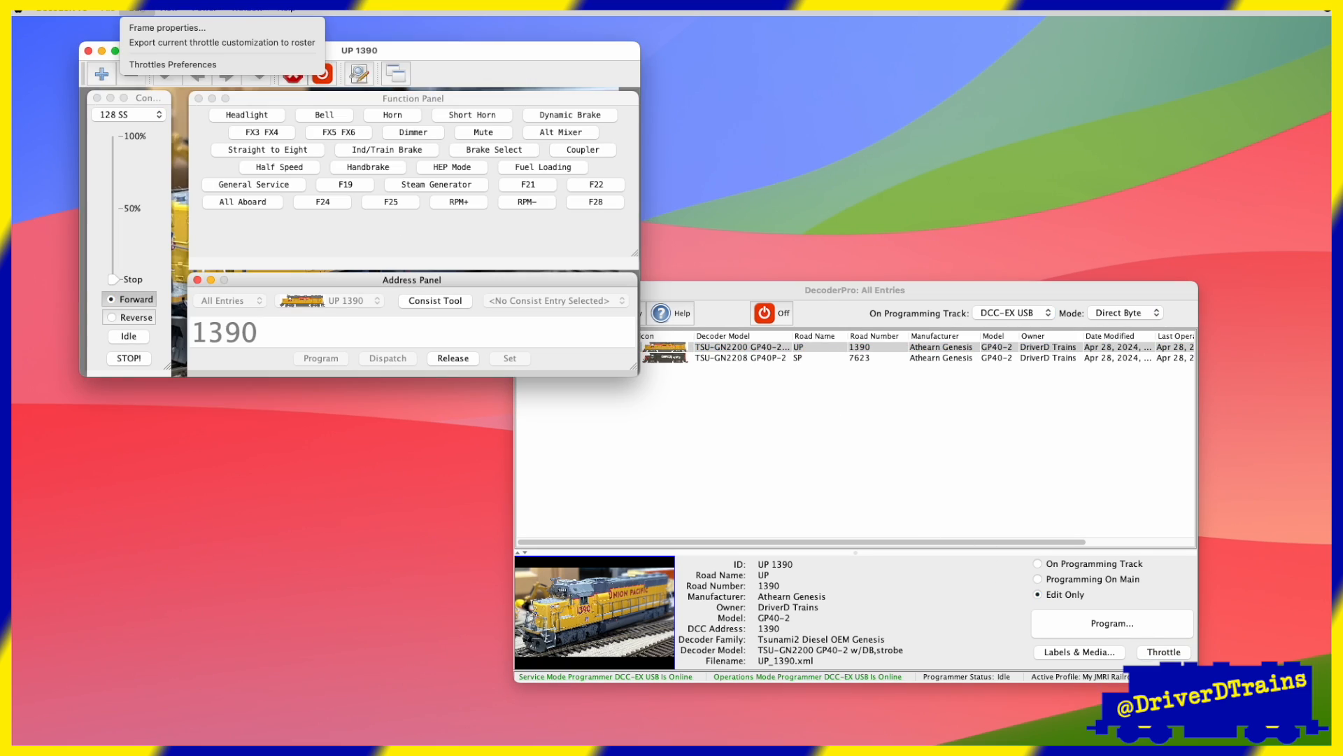
left_click(163, 65)
left_click(30, 200)
key("super+w")
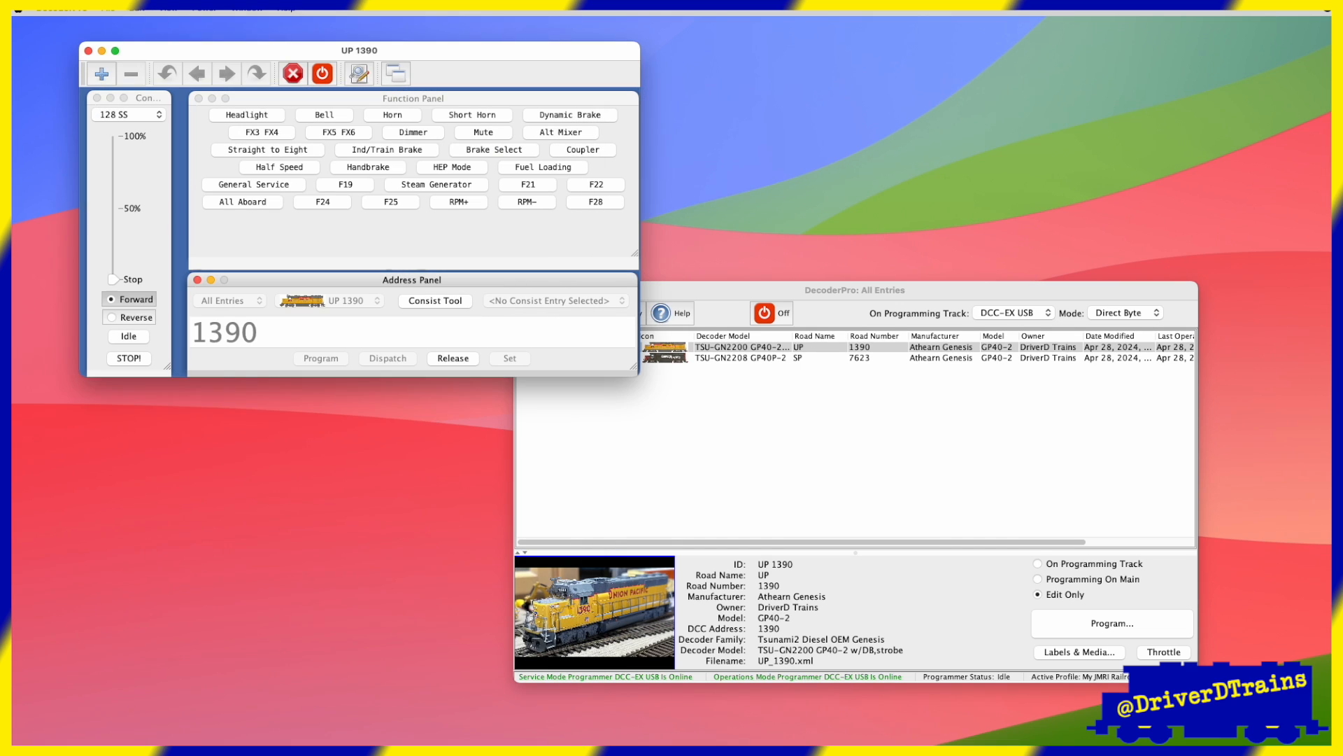
key("super+w")
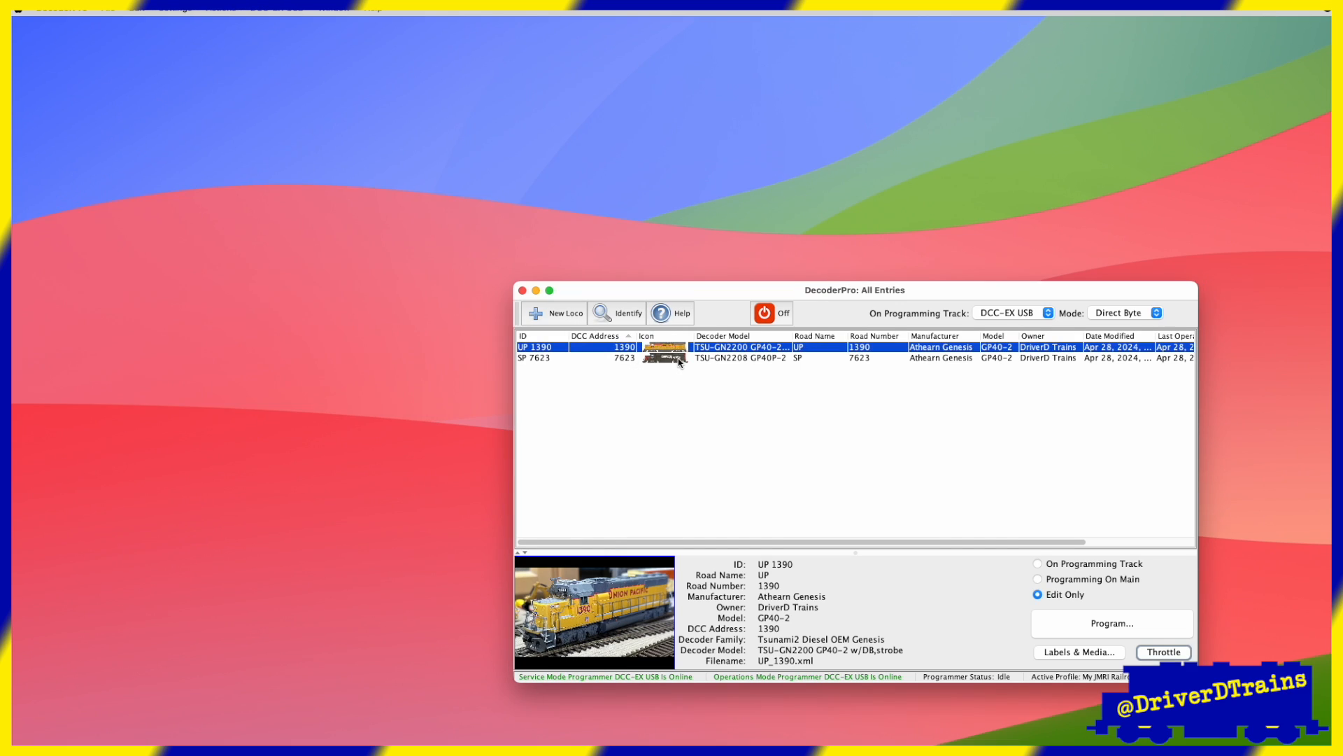
Open the UP 1390 throttle with the Throttles Preferences, and resize the throttle window over its background image.
left_click(1158, 652)
left_click(133, 7)
left_click(161, 65)
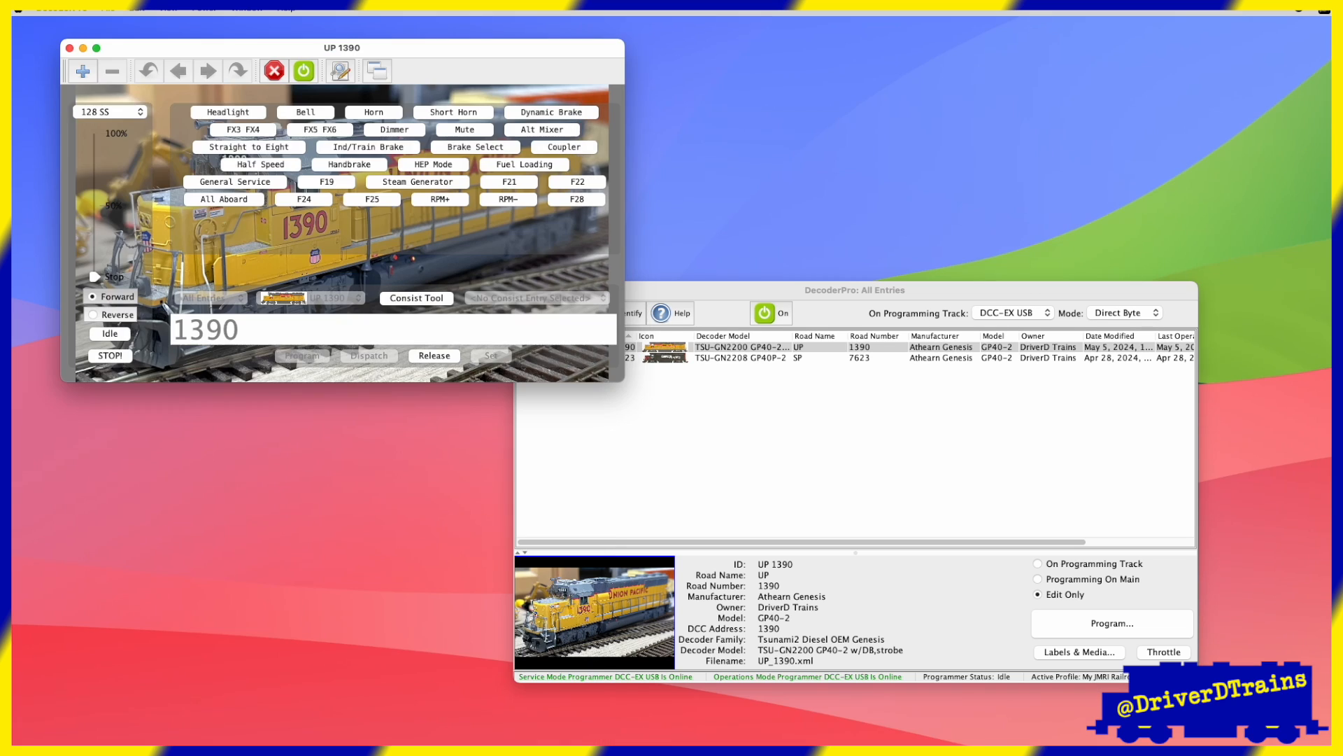
mouse_move(625, 382)
left_mouse_down()
mouse_move(609, 413)
mouse_move(593, 402)
mouse_move(615, 378)
mouse_move(612, 353)
mouse_move(579, 338)
mouse_move(589, 378)
mouse_move(618, 366)
left_mouse_up()
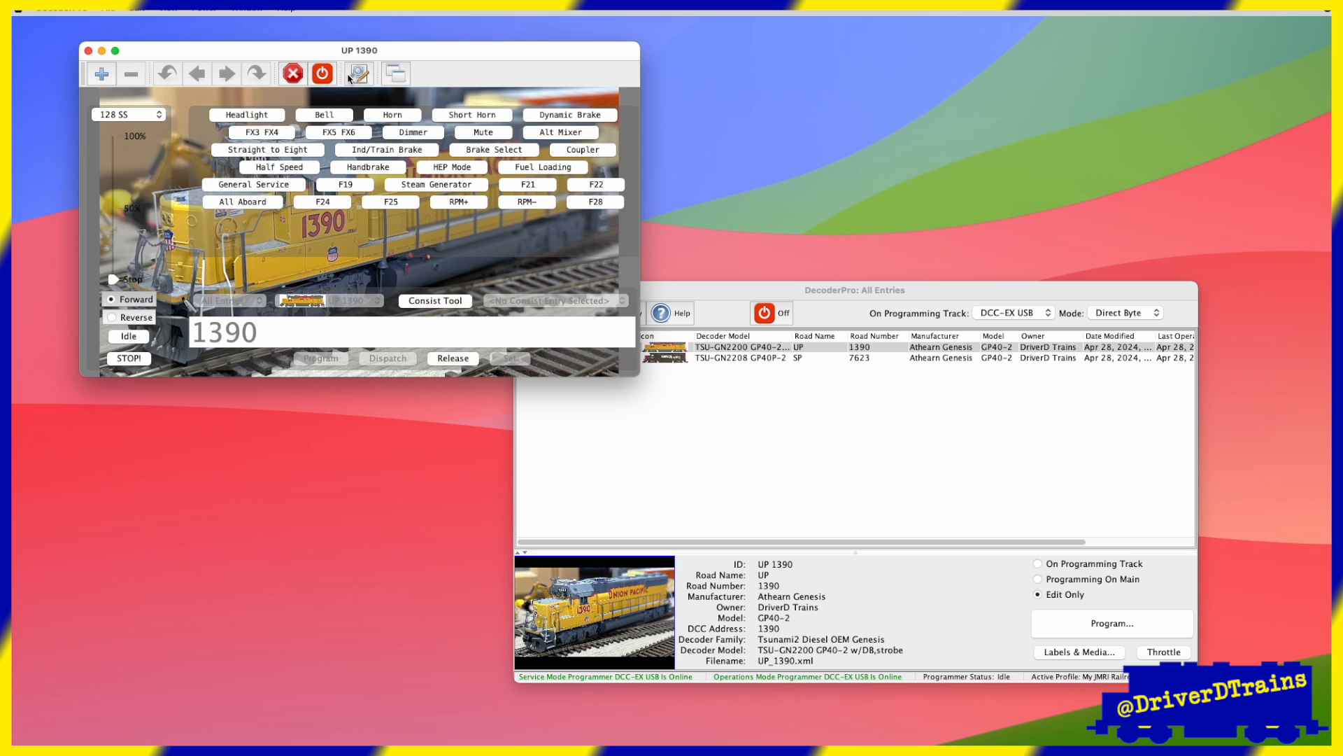
Enable "Do not scale image" for the roster background in the Throttles Preferences and save the preferences.
left_click(138, 8)
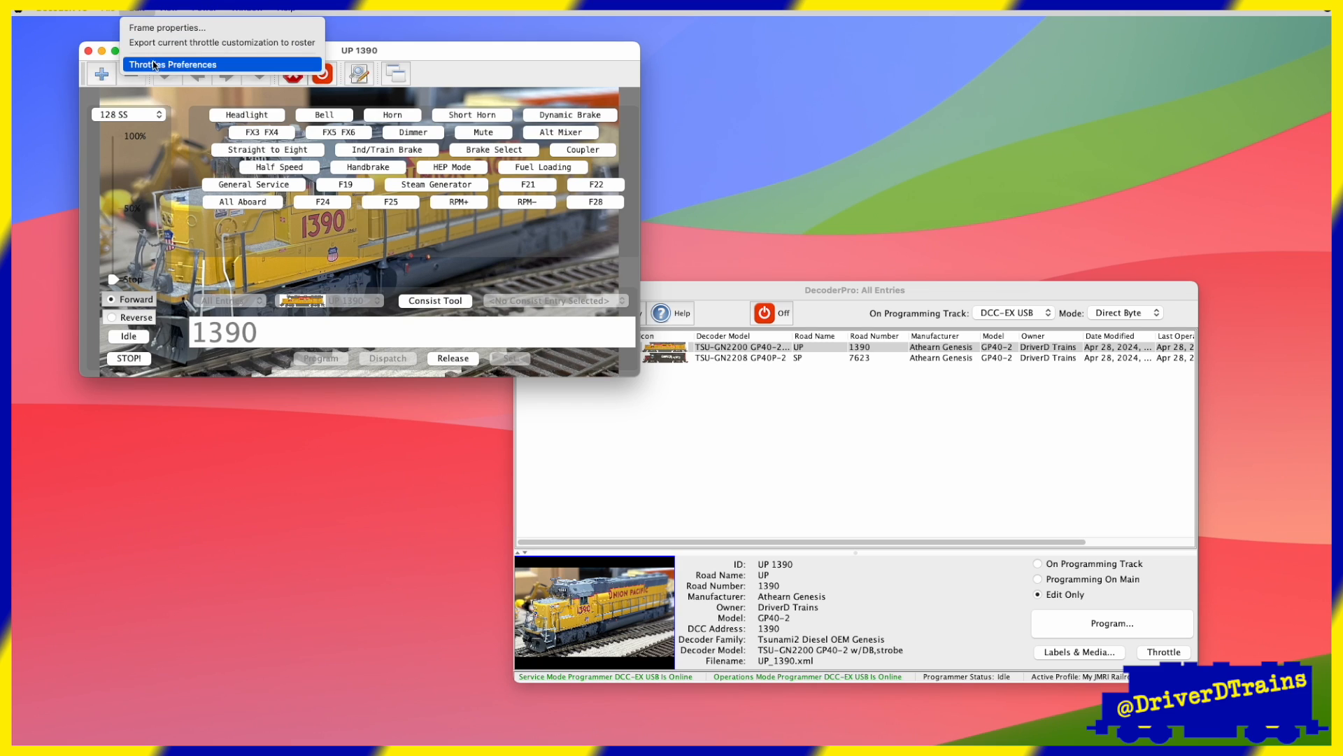
left_click(156, 63)
left_click(40, 257)
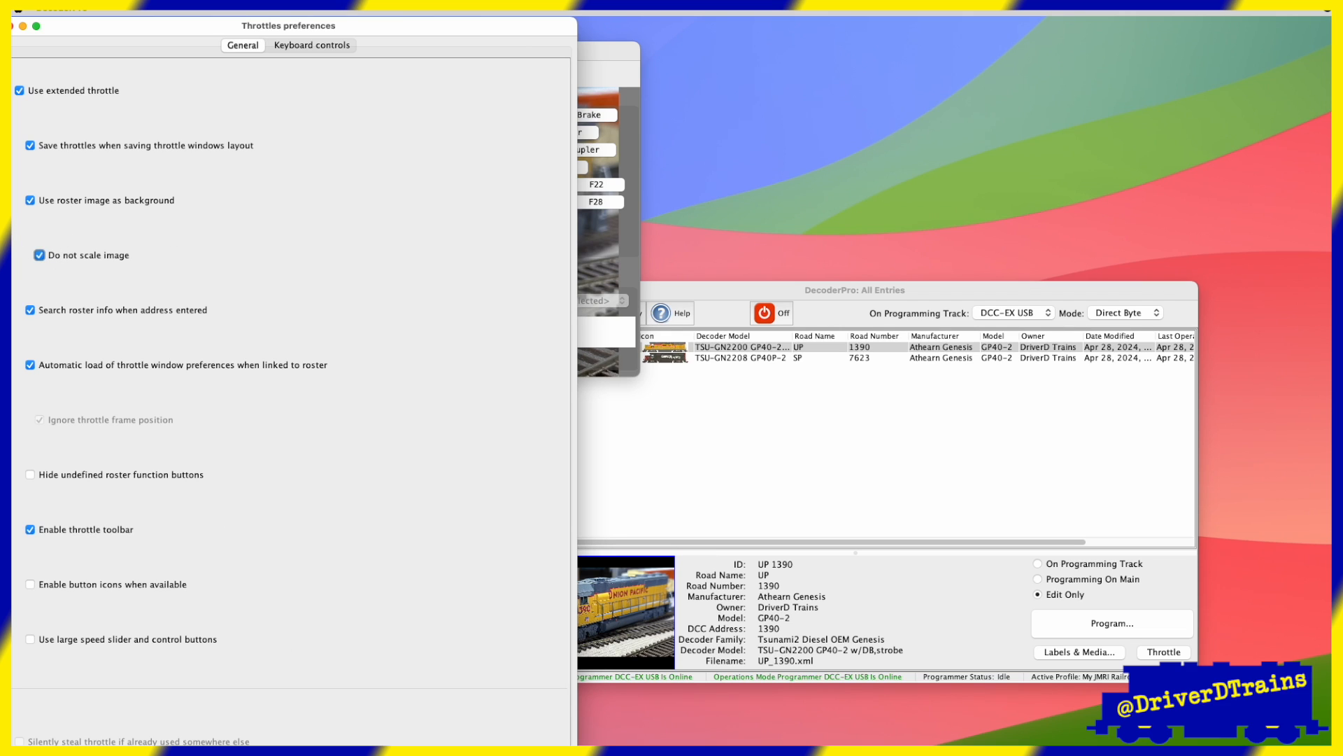
left_click(519, 749)
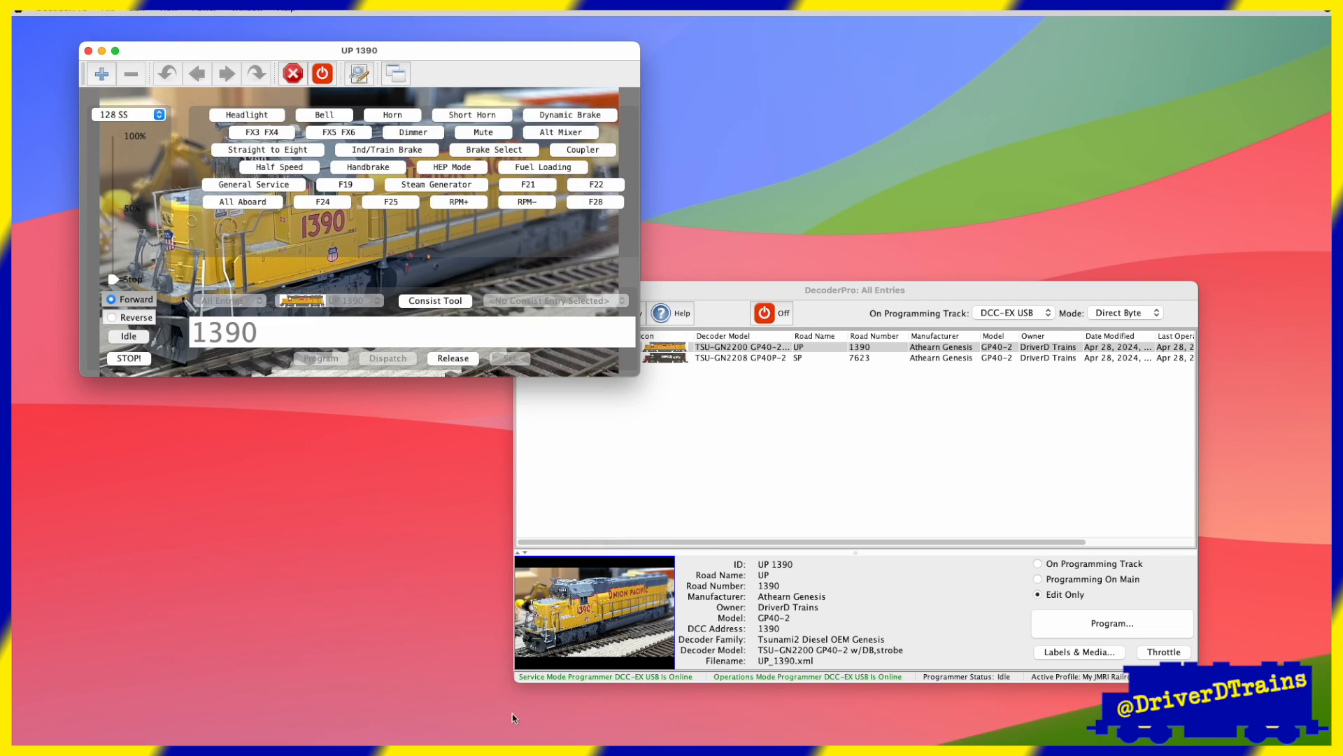
Reopen the UP 1390 throttle outside edit mode and resize its window to check the unscaled background image.
left_click(88, 51)
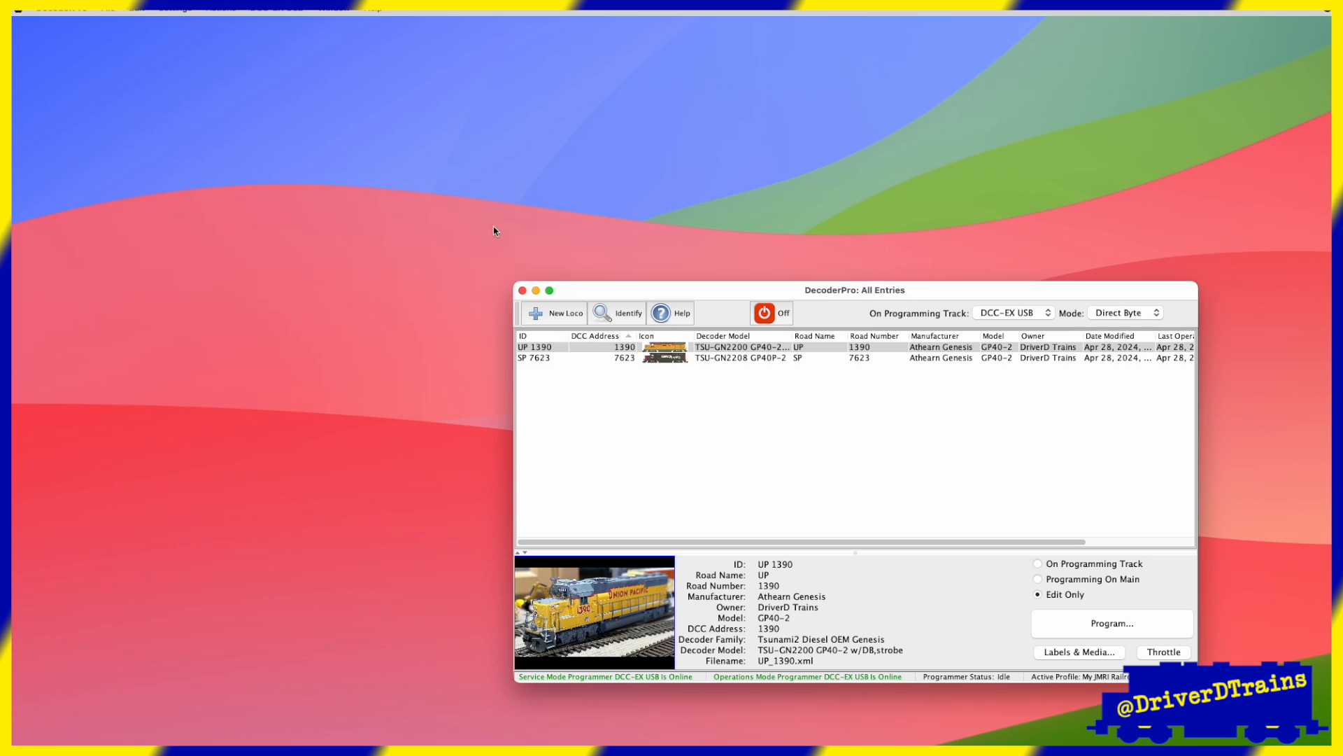
left_click(1165, 658)
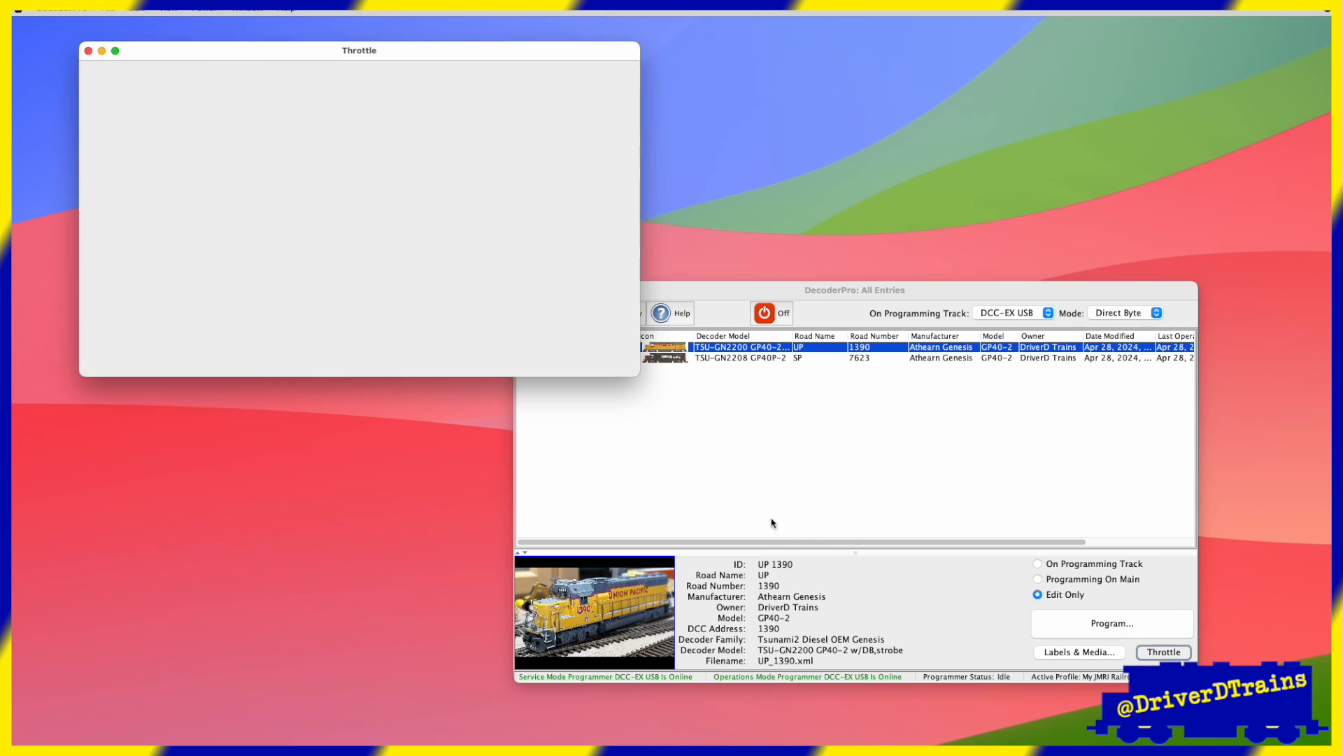
left_click(350, 76)
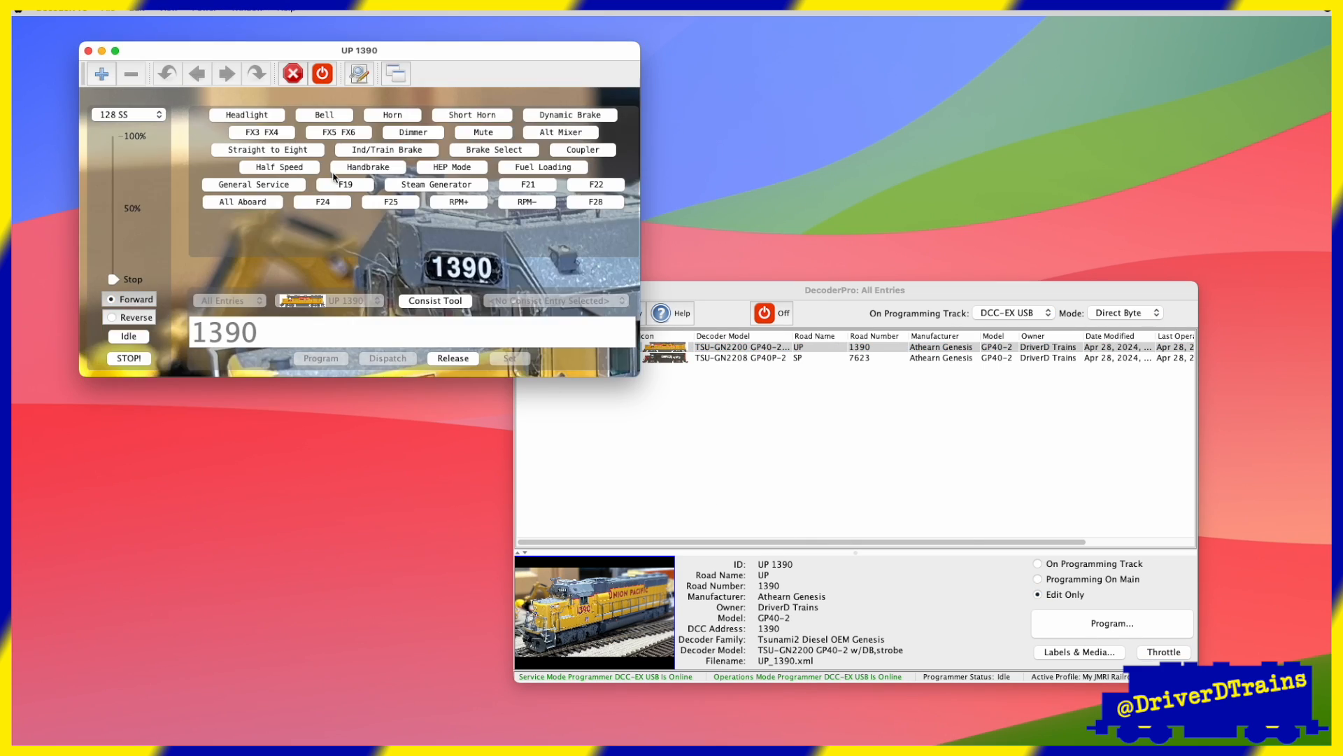
mouse_move(637, 376)
left_mouse_down()
mouse_move(977, 600)
mouse_move(1331, 745)
mouse_move(1007, 651)
mouse_move(679, 427)
mouse_move(625, 369)
mouse_move(649, 376)
mouse_move(638, 375)
left_mouse_up()
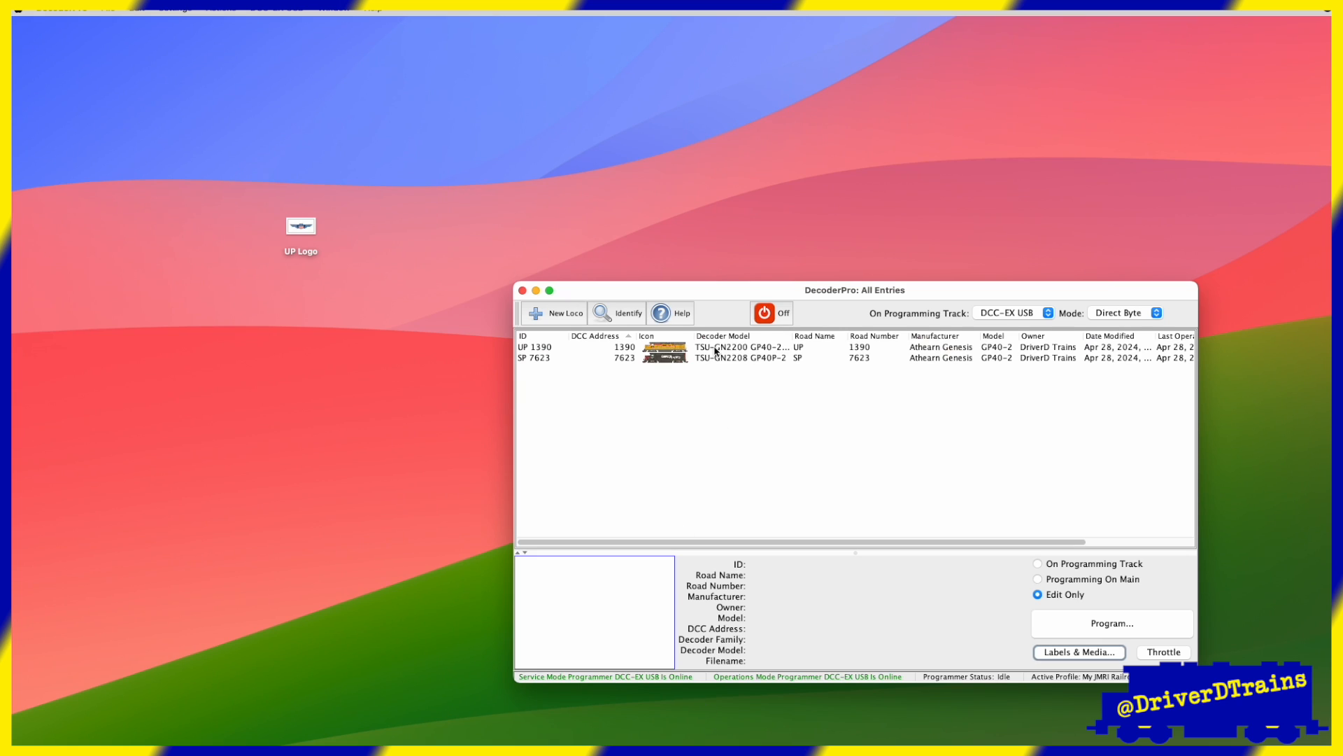
Set the UP Logo desktop picture as the main image in the UP 1390 roster media, save and close the editor.
left_click(600, 345)
left_click_drag(301, 226, 960, 172)
left_click(812, 474)
left_click(355, 50)
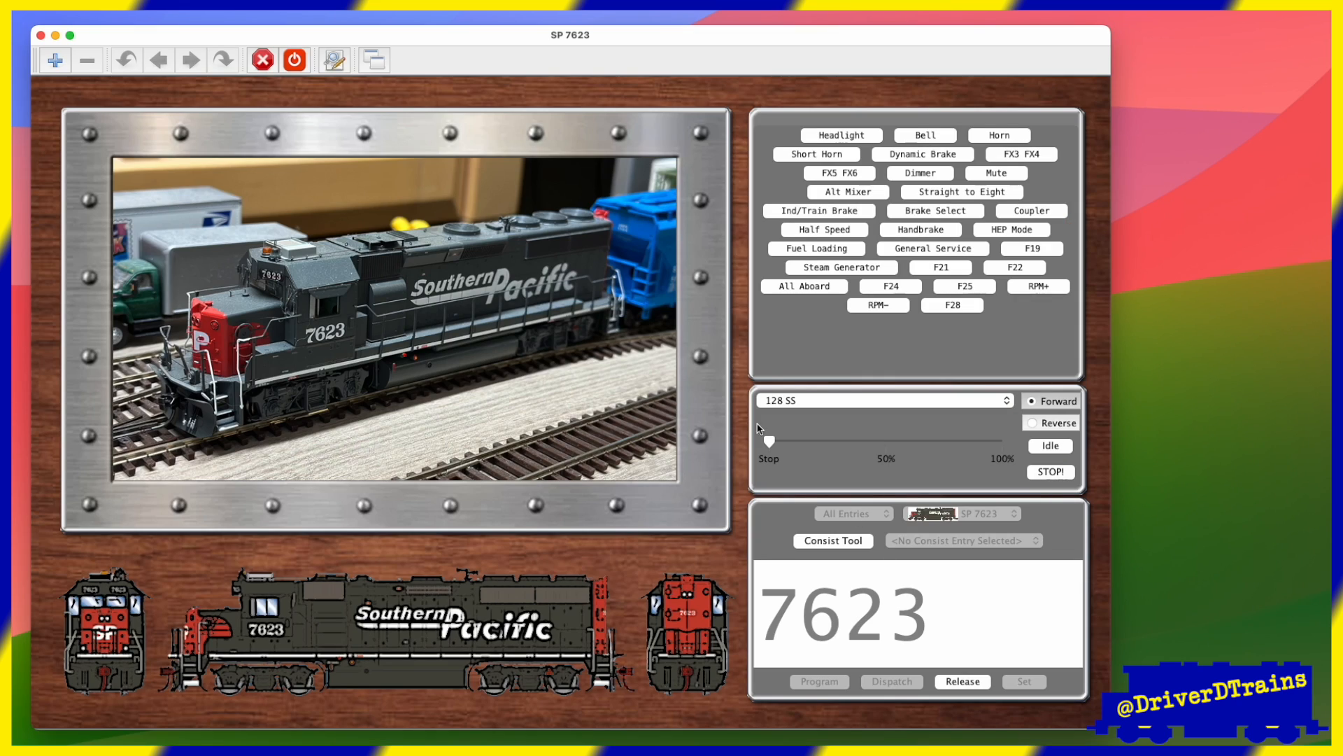
Raise the SP 7623 locomotive's speed to about 40% and bring it to an emergency stop.
left_click_drag(769, 440, 864, 443)
left_click(1045, 468)
Activate the Headlight, Horn and Straight to Eight functions on the SP 7623 throttle.
left_click(831, 140)
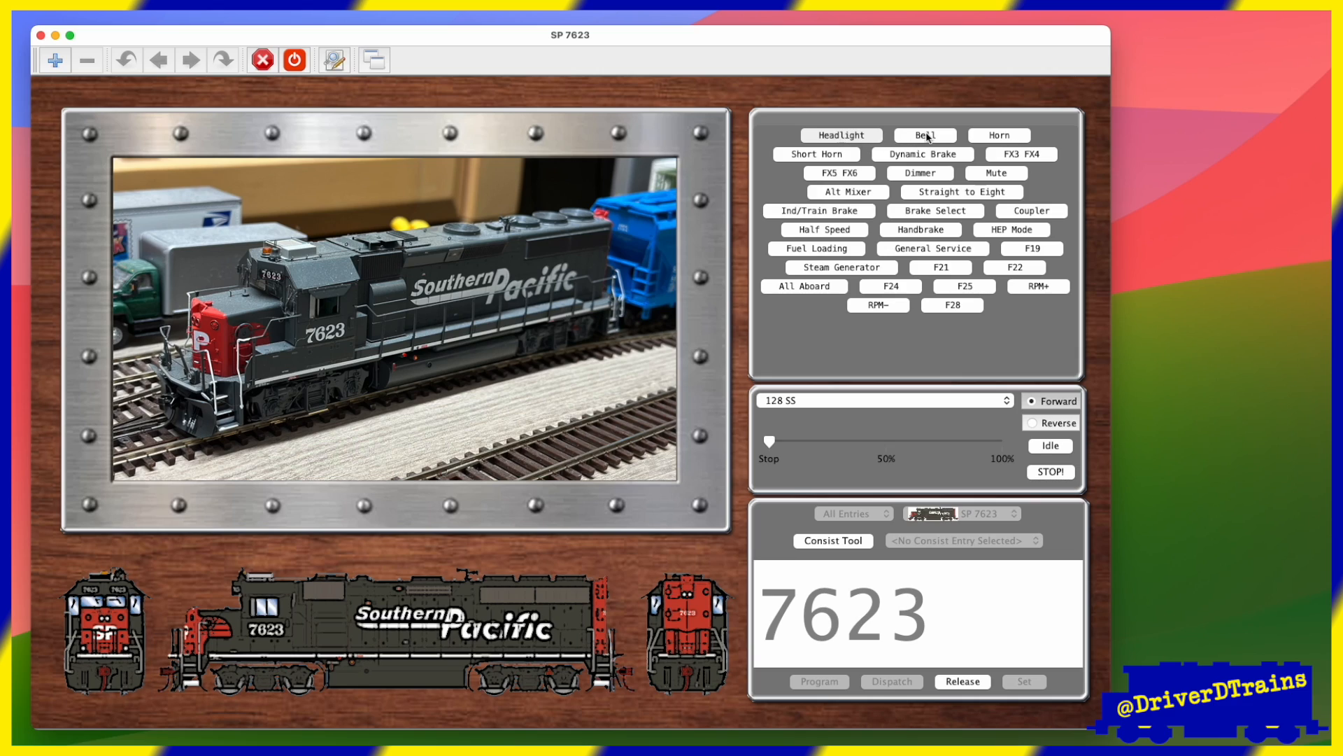
left_click(999, 134)
left_click(954, 191)
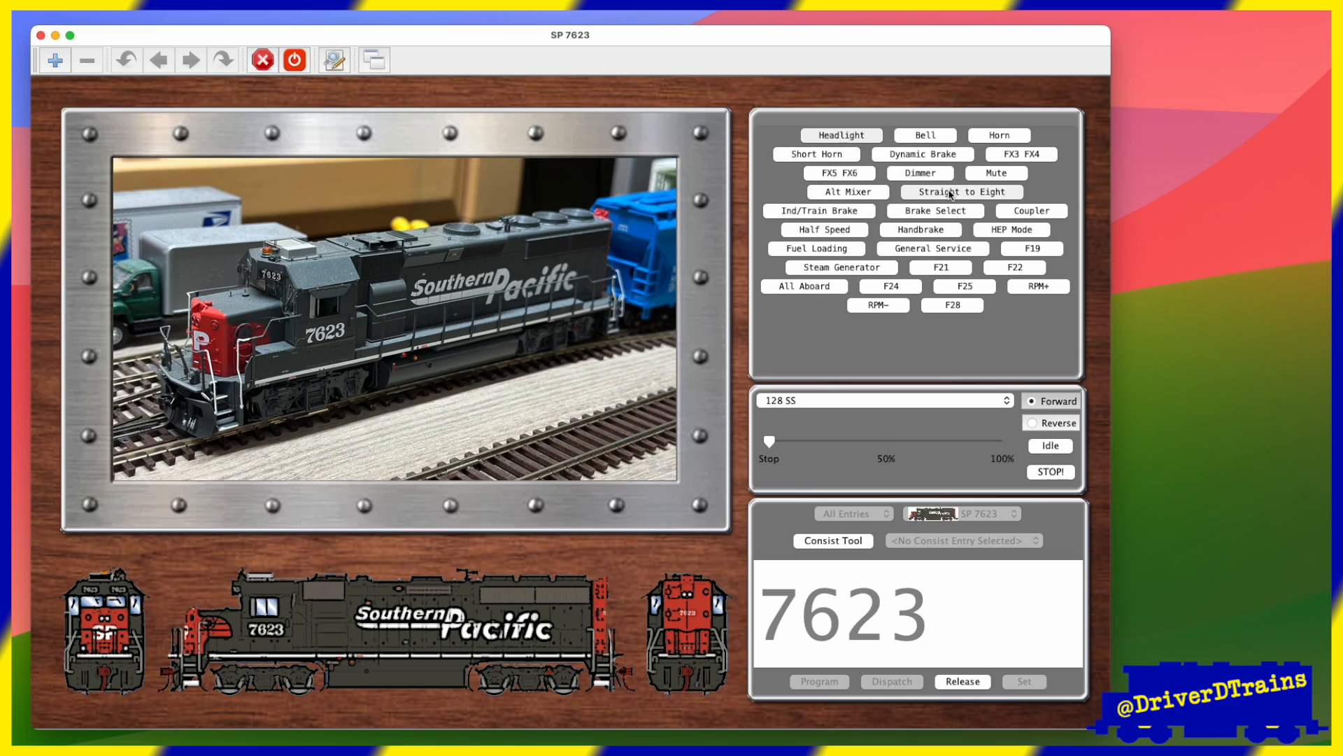
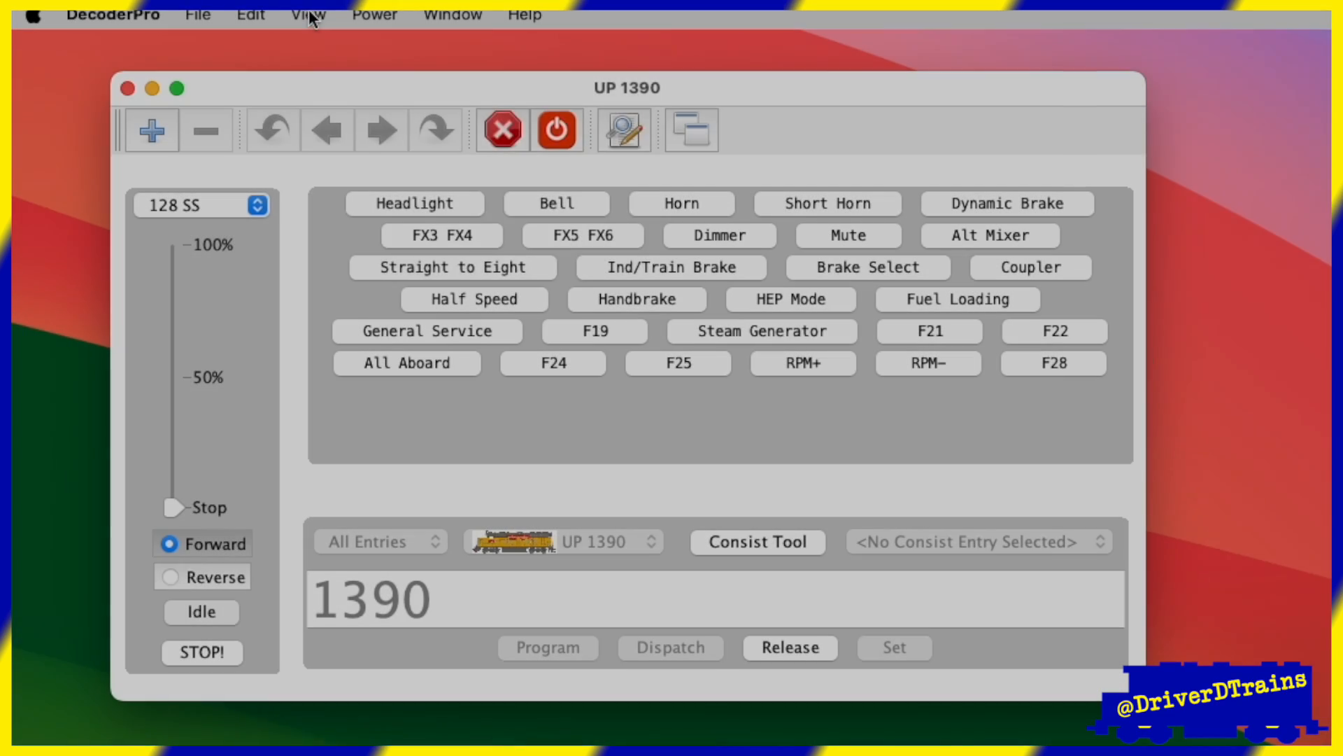
Switch the UP 1390 throttle to edit mode so its panels appear as separate frames.
left_click(310, 16)
left_click(361, 233)
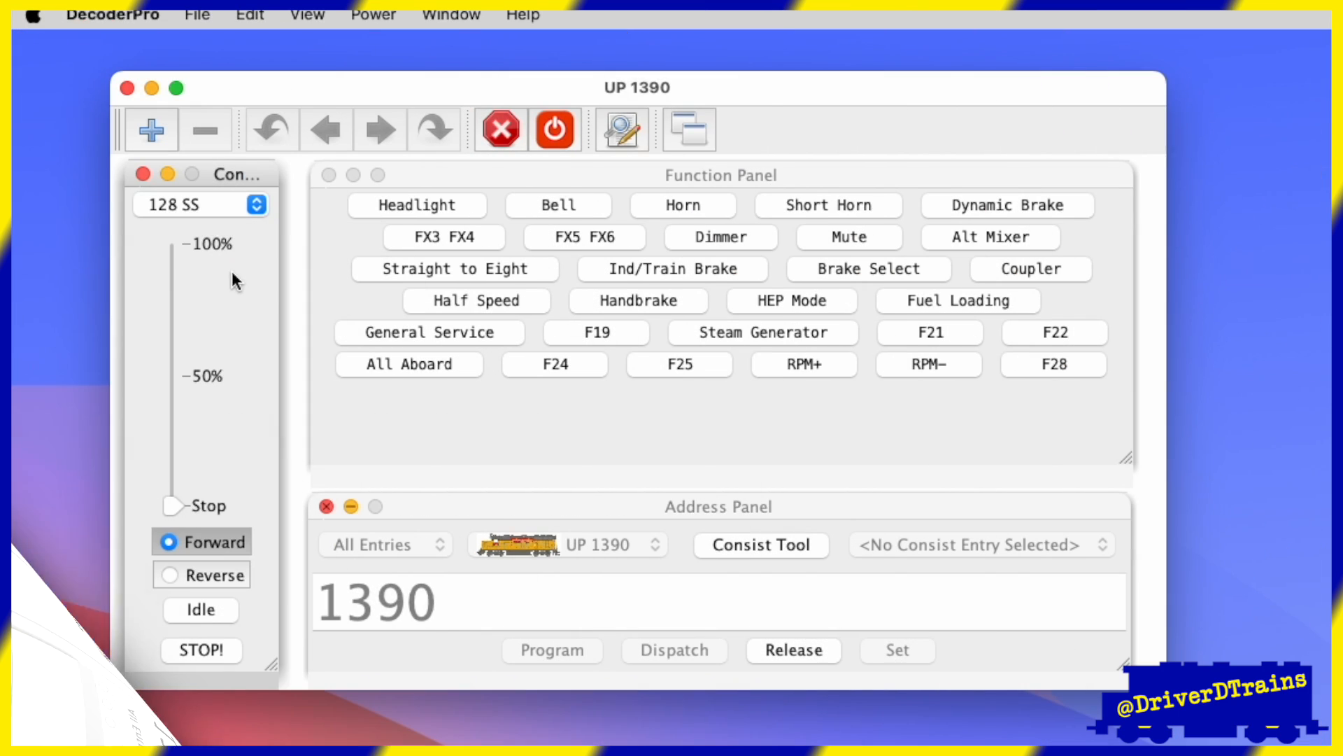
Bring up the Control Panel's Properties option, dismiss it and return the speed slider to Stop.
right_click(216, 294)
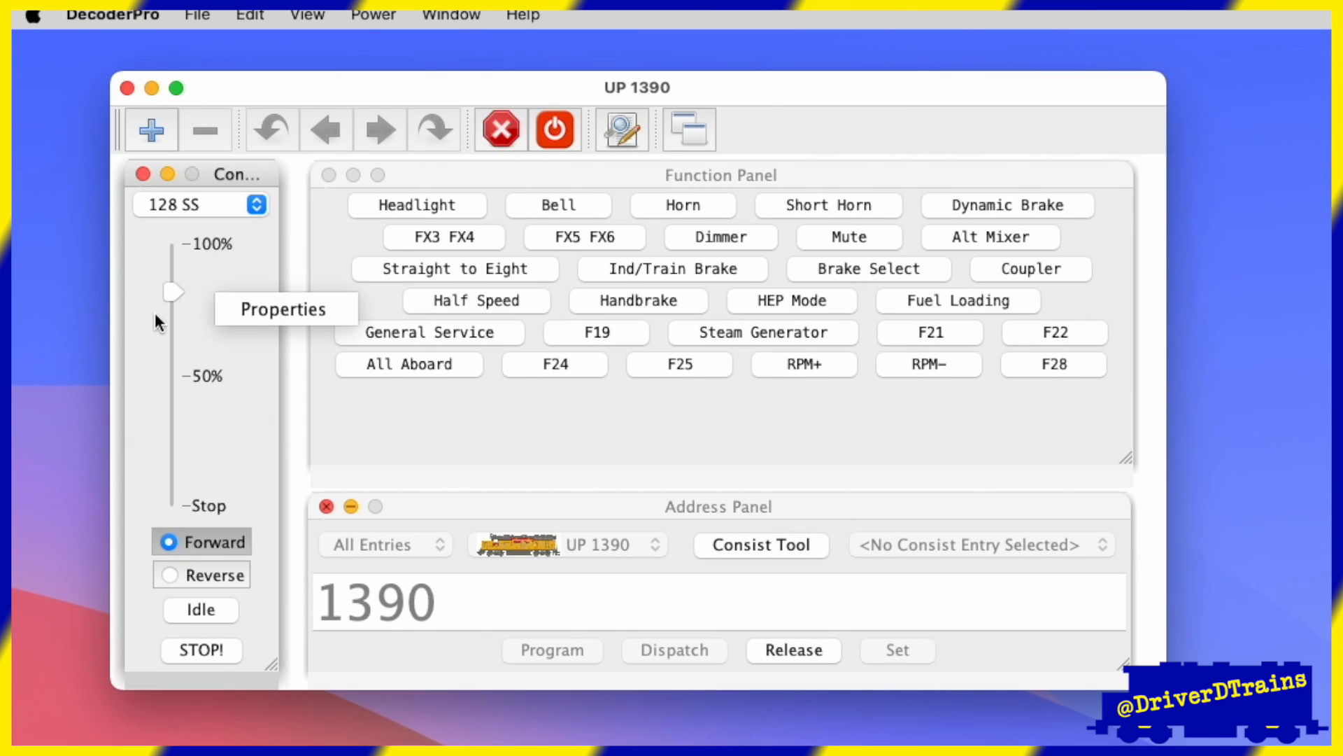
left_click(238, 352)
left_click_drag(170, 354, 172, 514)
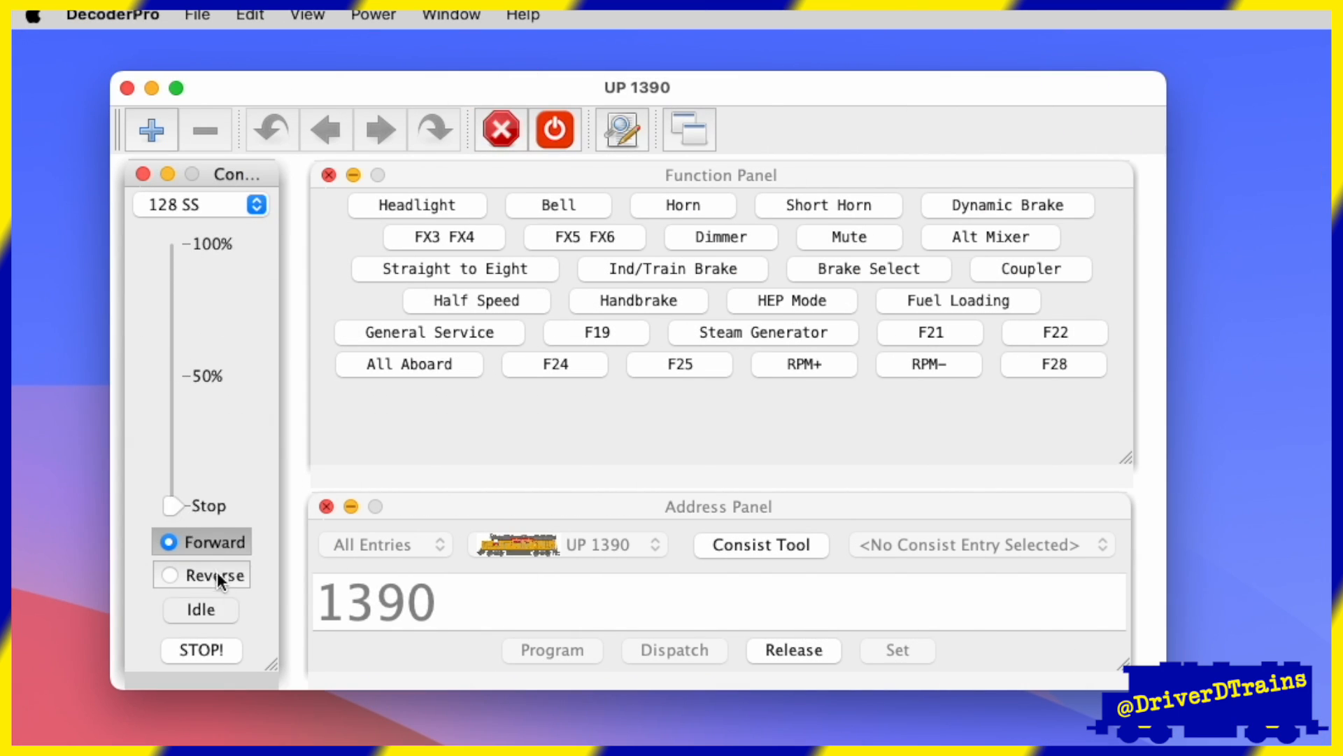
right_click(259, 632)
Check the speed step modes available in the UP 1390 Control Panel, keeping 128 SS.
left_click(246, 205)
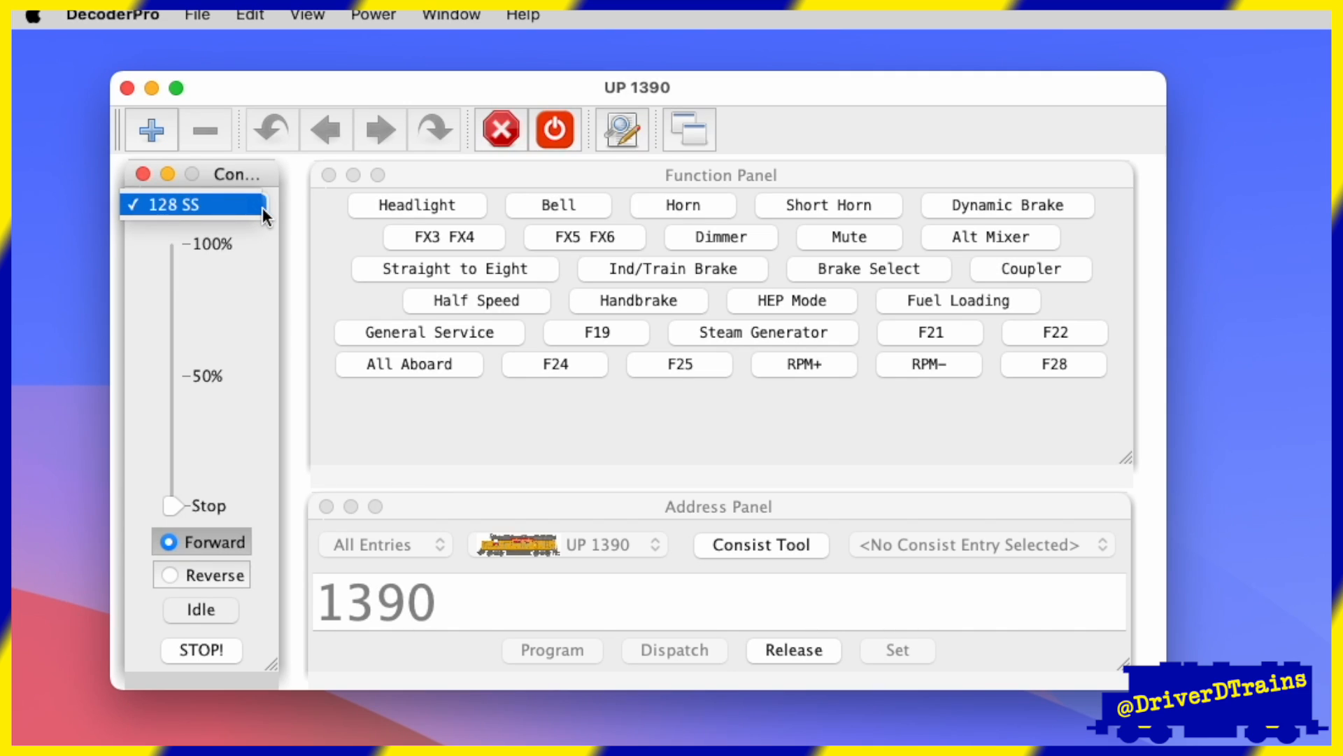
left_click(263, 207)
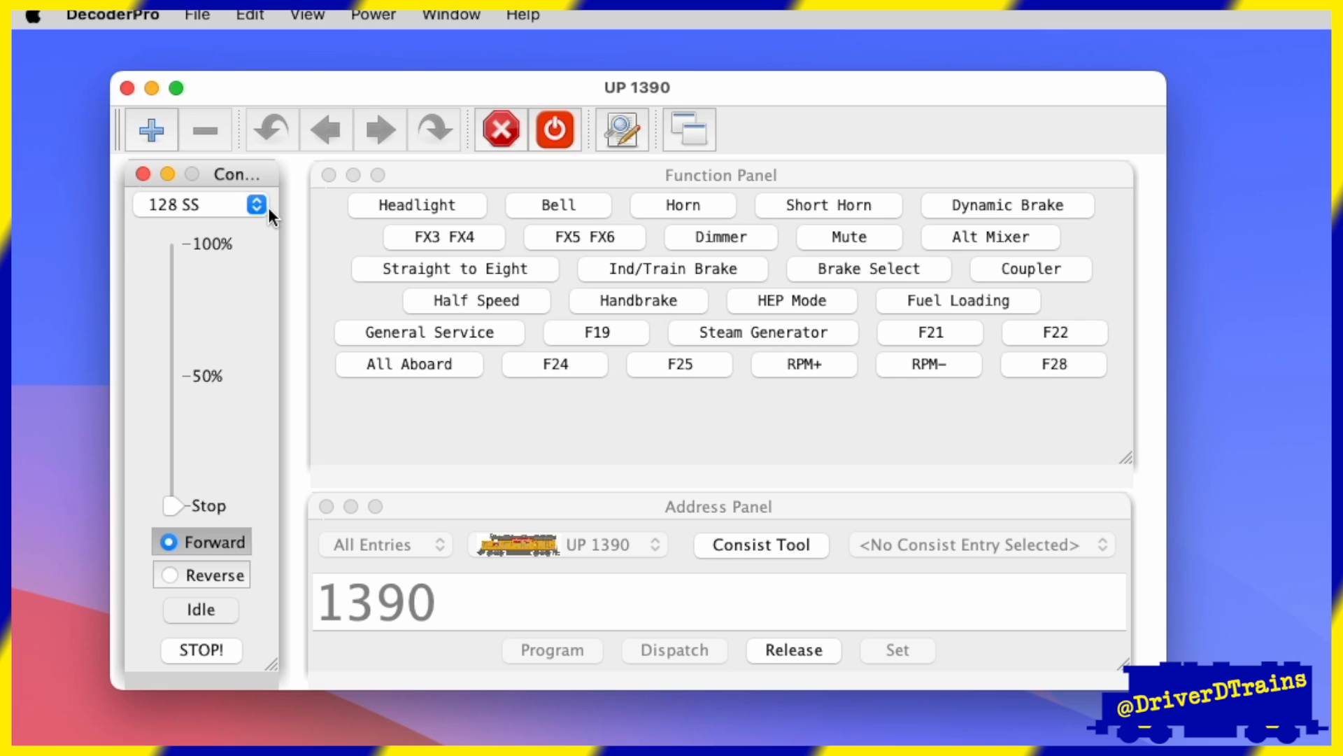
left_click(255, 205)
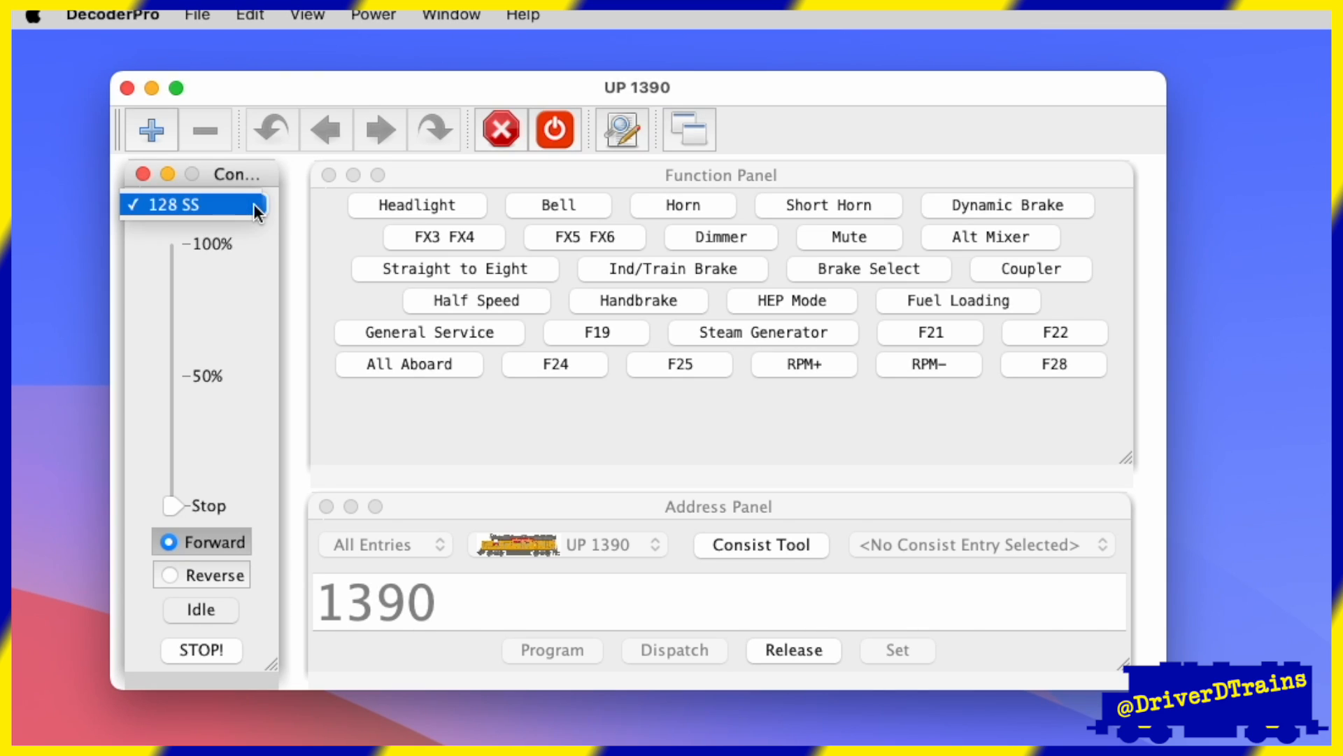
left_click(256, 207)
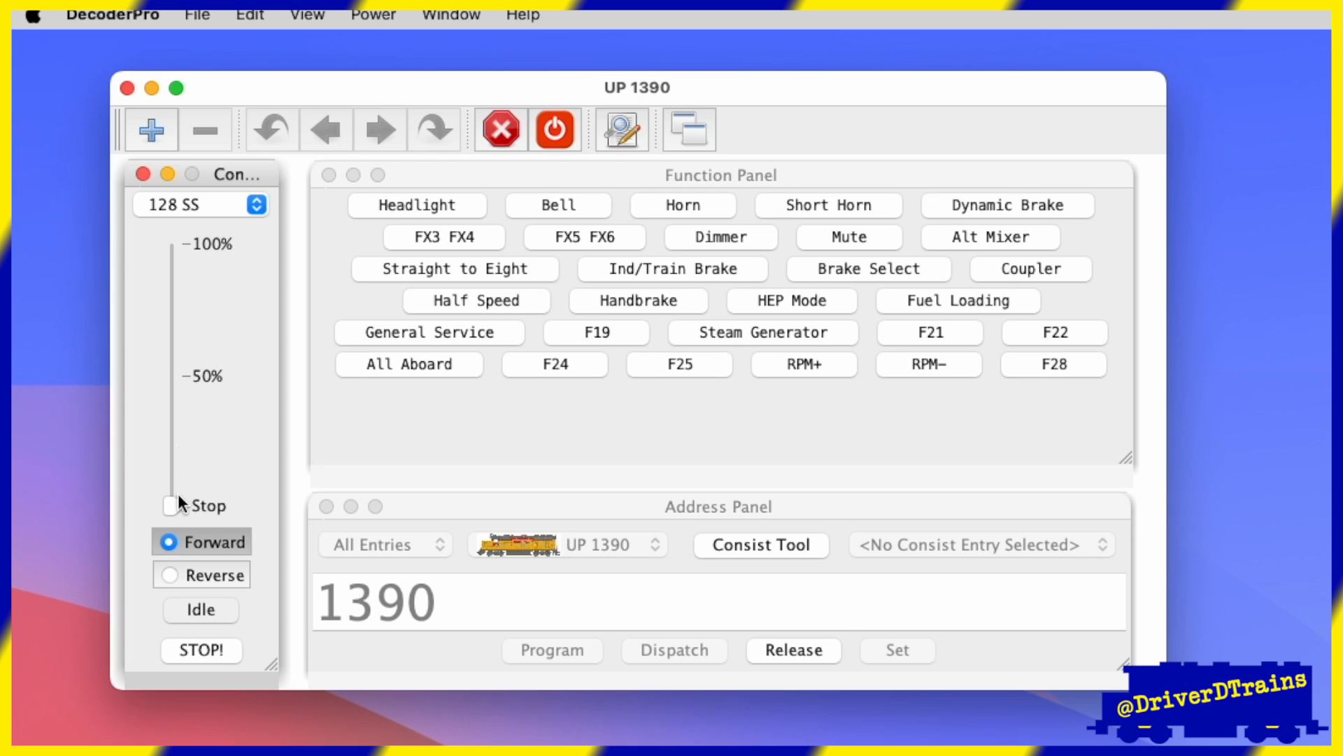
Try out the speed slider in the UP 1390 Control Panel and set the locomotive to Idle.
mouse_move(176, 501)
left_mouse_down()
mouse_move(178, 461)
mouse_move(179, 504)
left_mouse_up()
left_click_drag(174, 502, 175, 501)
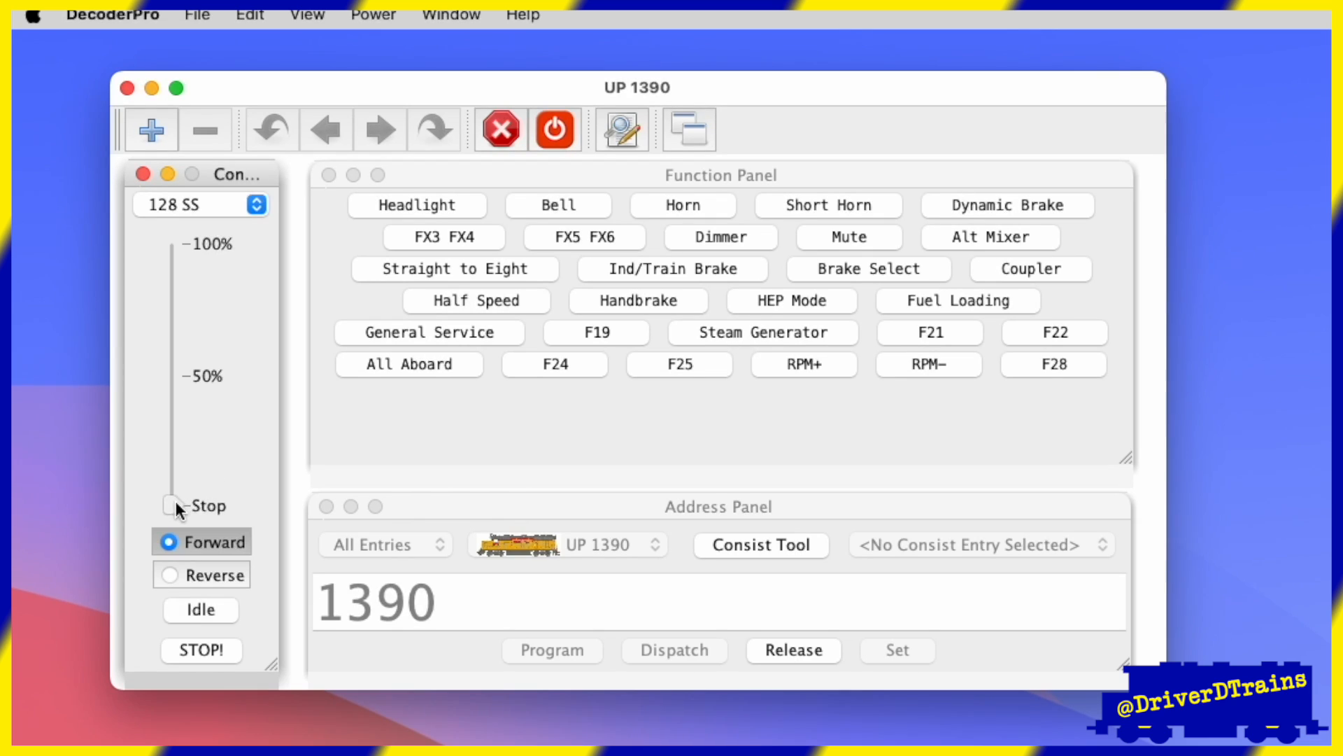
left_click(179, 428)
left_click(167, 317)
left_click(245, 297)
left_click(262, 502)
left_click(142, 234)
left_click(238, 441)
left_click(263, 309)
left_click(132, 461)
left_click(201, 609)
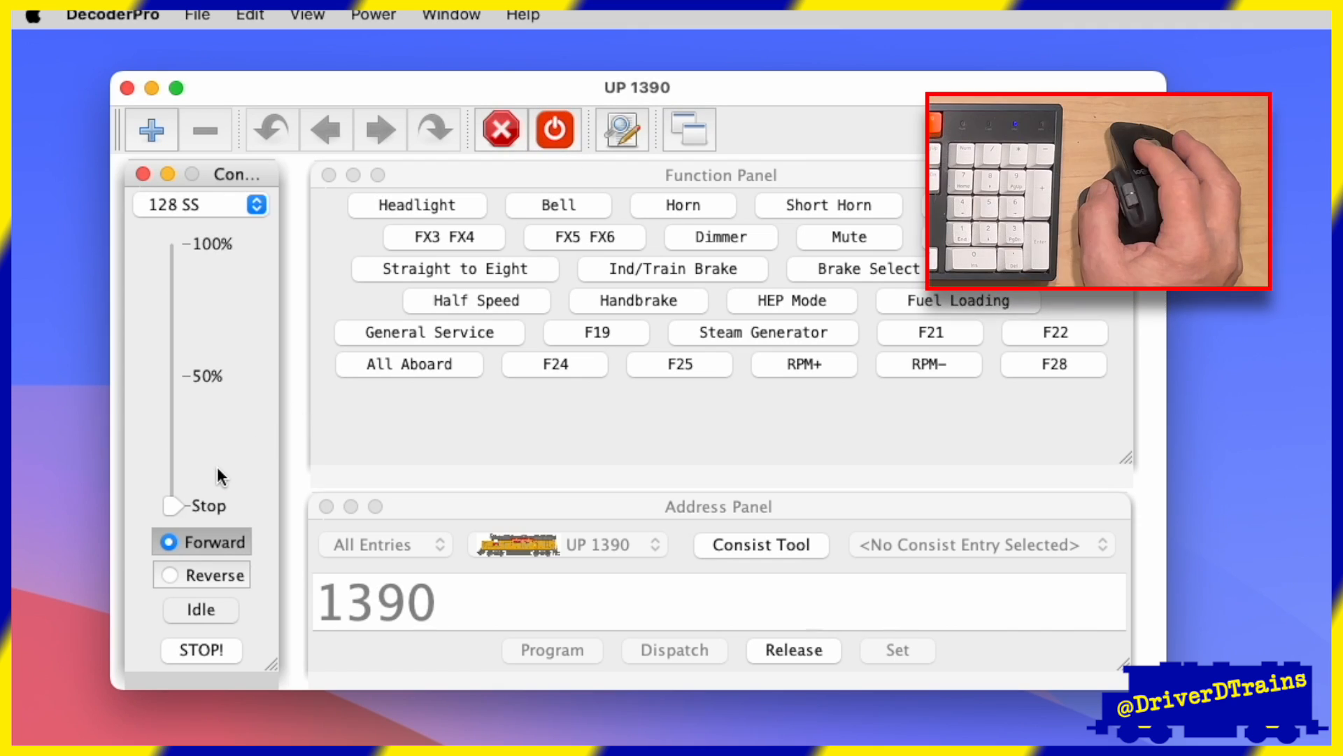
Repeatedly raise the UP 1390 speed, up to about 30%, and lower it back to Stop with the pointer over different throttle areas.
scroll(220, 473, "up", 5)
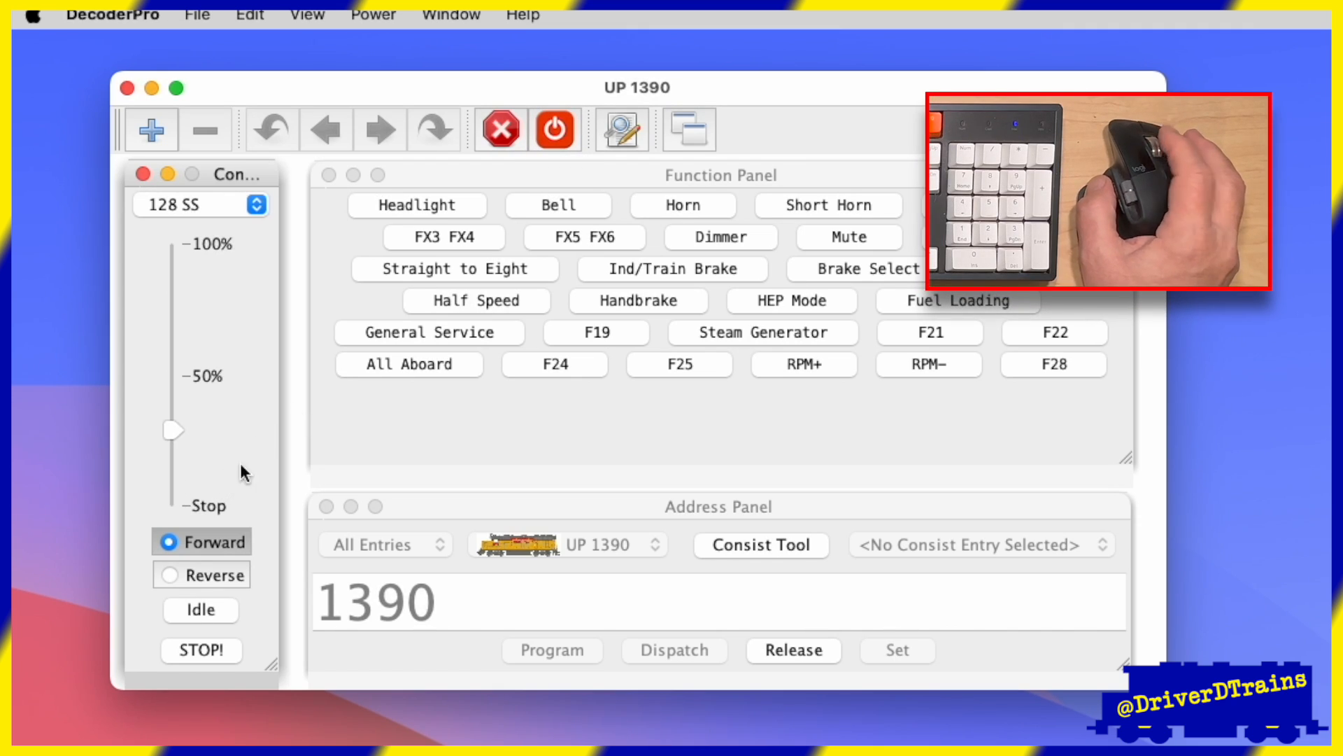
scroll(271, 422, "down", 2)
scroll(271, 421, "down", 3)
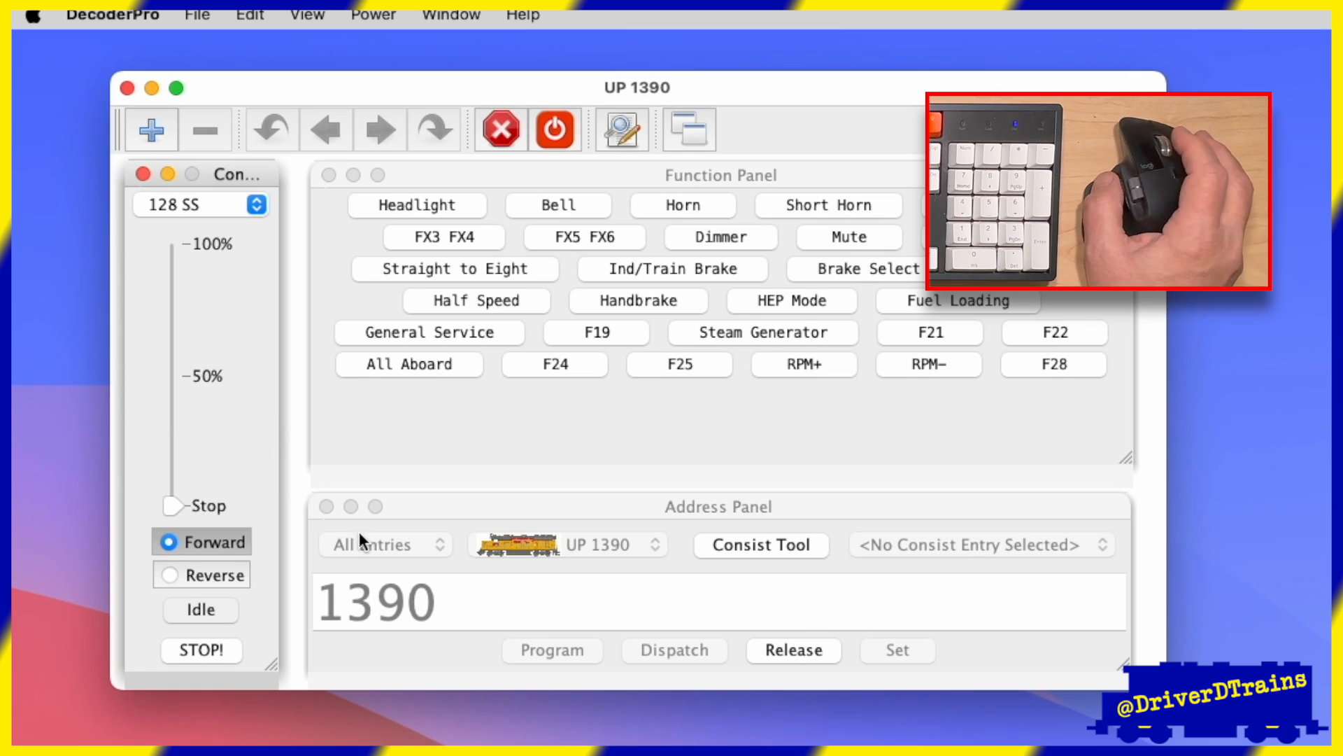
scroll(808, 595, "up", 2)
scroll(810, 600, "up", 3)
scroll(805, 606, "down", 4)
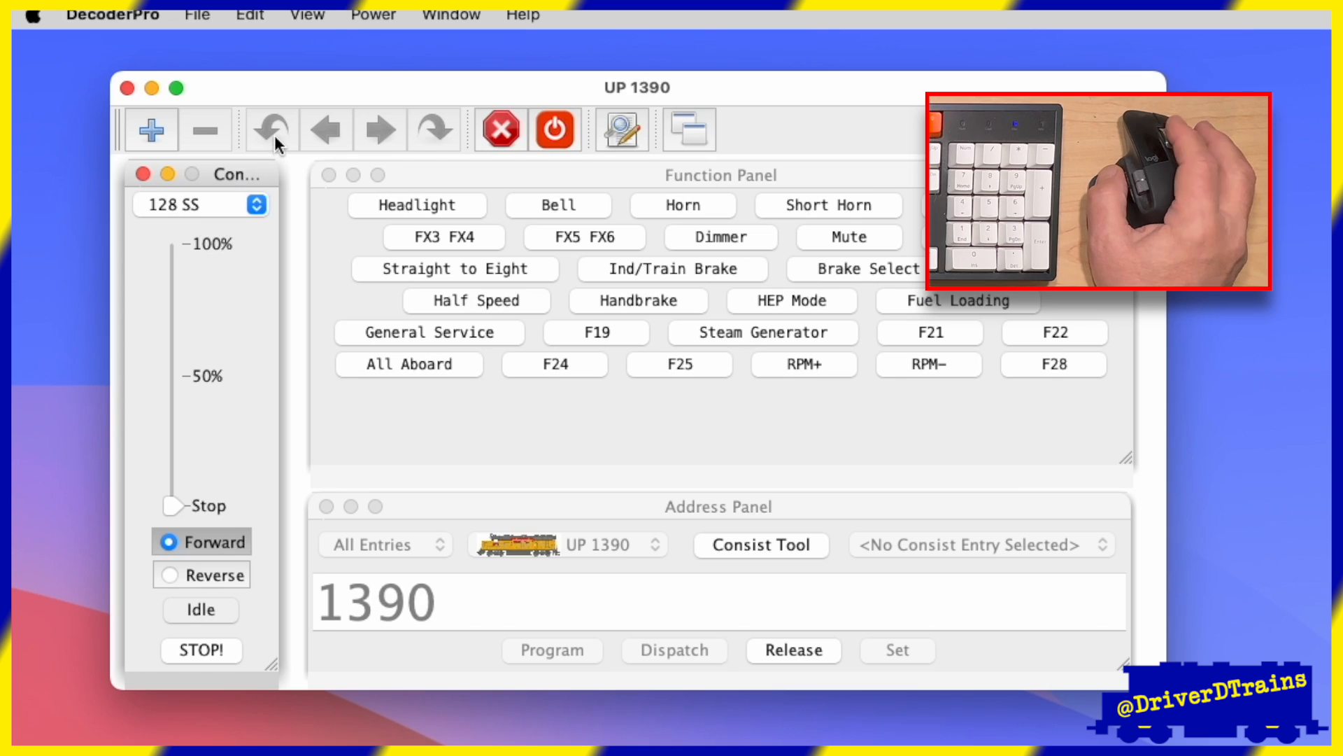
scroll(274, 136, "up", 5)
scroll(275, 135, "down", 5)
scroll(274, 136, "up", 2)
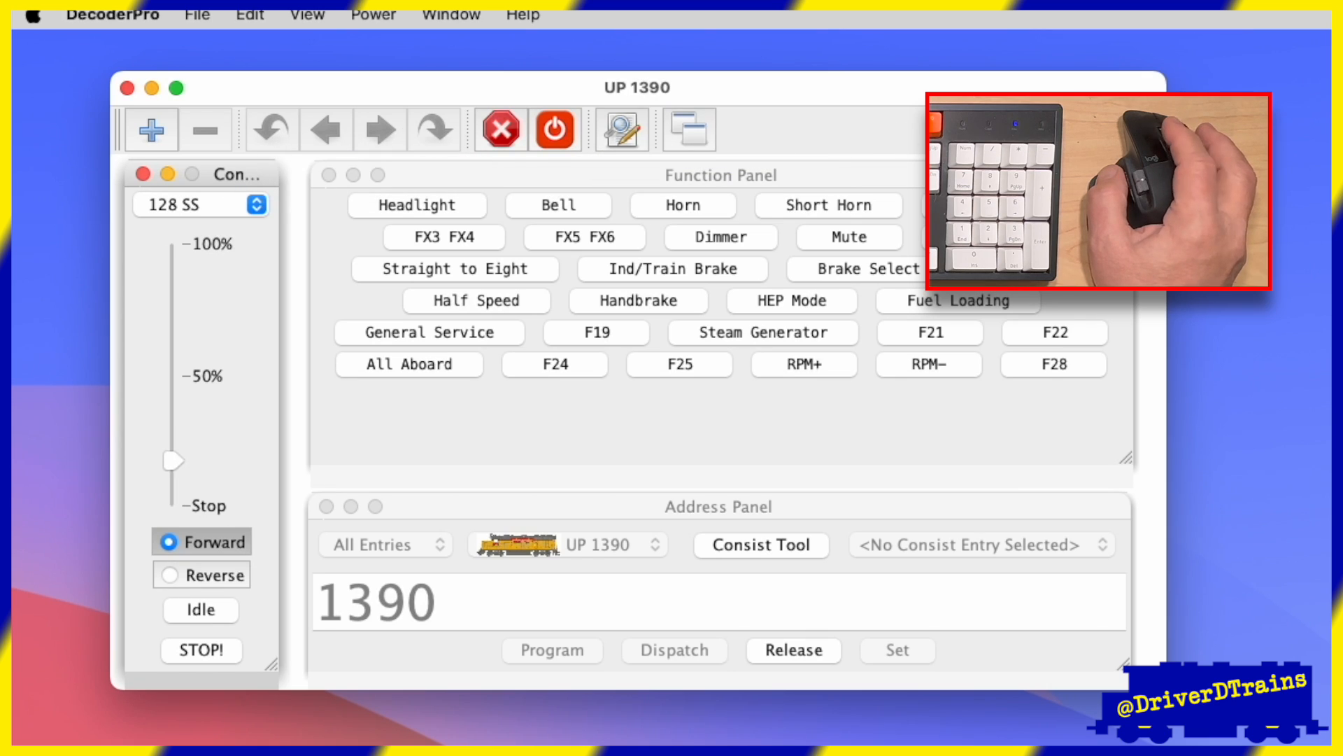
scroll(274, 135, "up", 3)
scroll(274, 136, "down", 5)
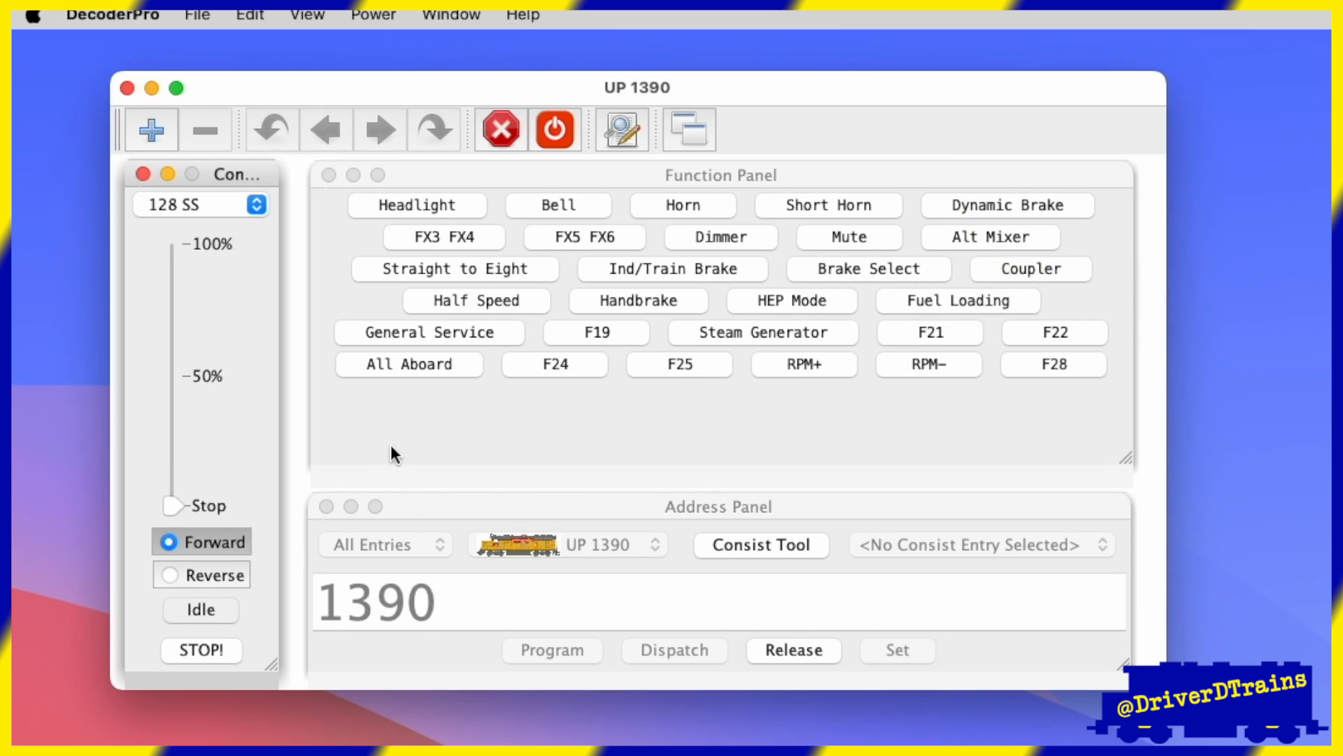
scroll(474, 590, "up", 6)
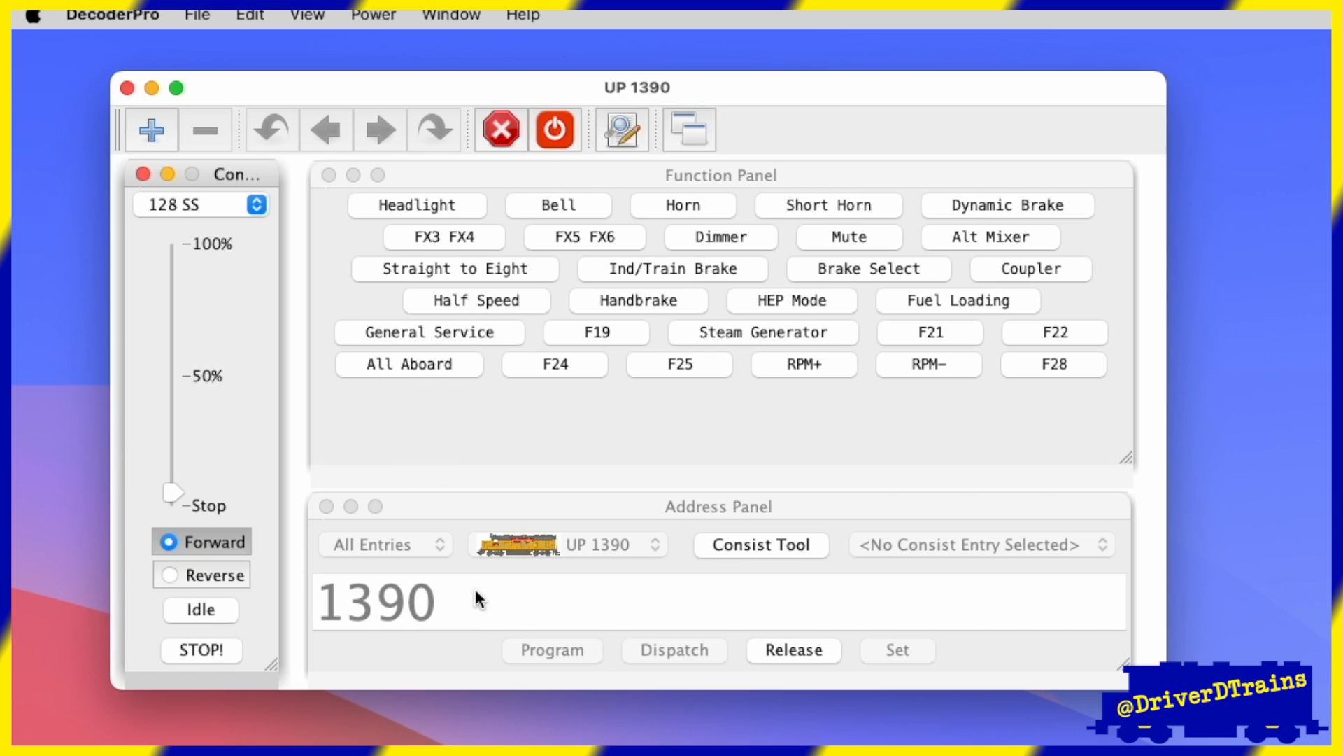
scroll(475, 589, "down", 6)
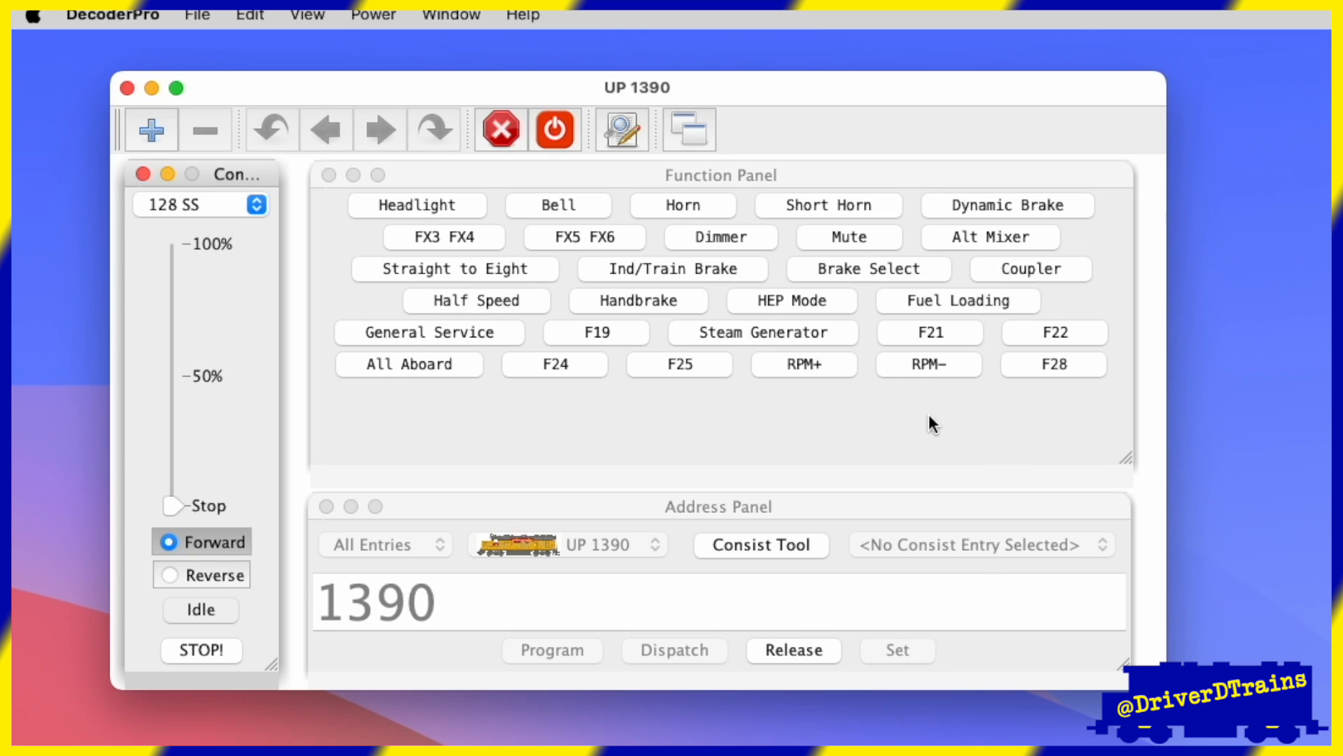
Raise the UP 1390 locomotive's speed by ten single increments and lower it by four.
key("KP_Add")
key("KP_Add")
key("KP_Add")
key("KP_Add")
key("KP_Add")
key("KP_Add")
key("KP_Add")
key("KP_Add")
key("KP_Add")
key("KP_Add")
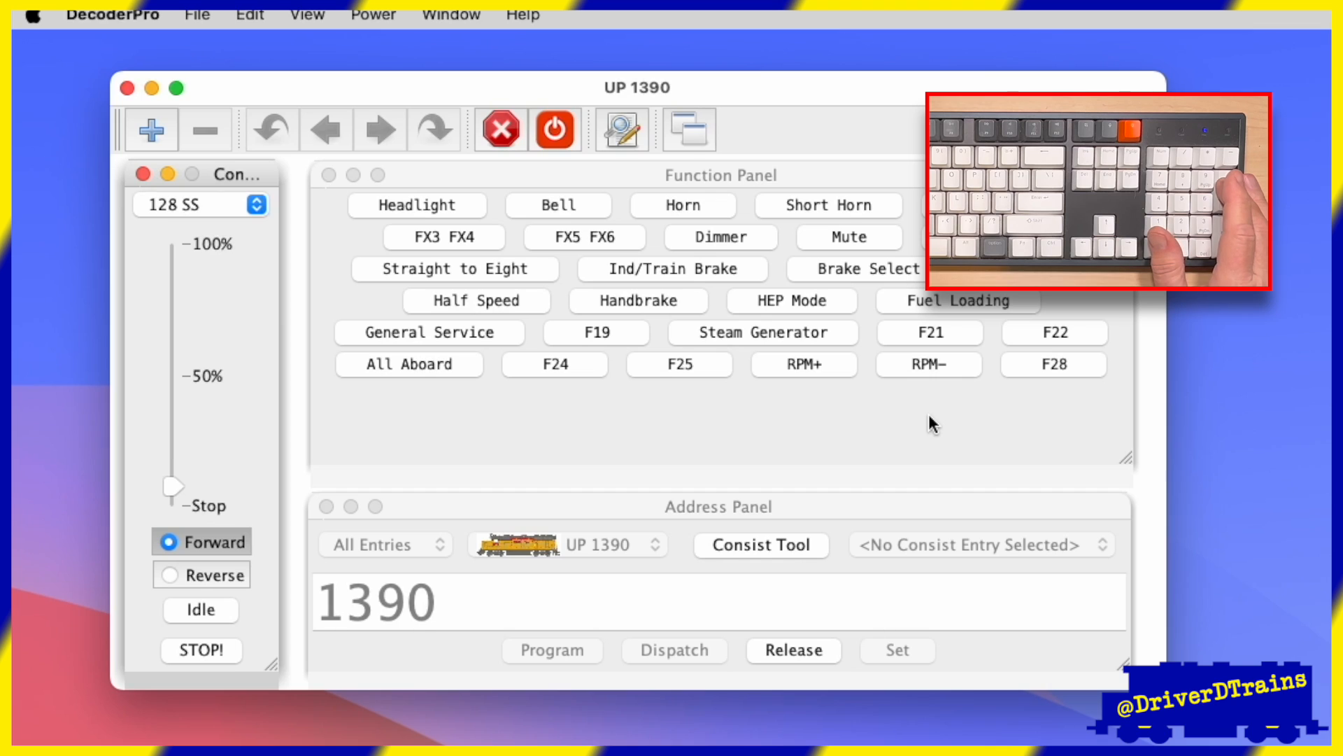
key("KP_Subtract")
key("KP_Subtract")
key("KP_Subtract")
key("KP_Subtract")
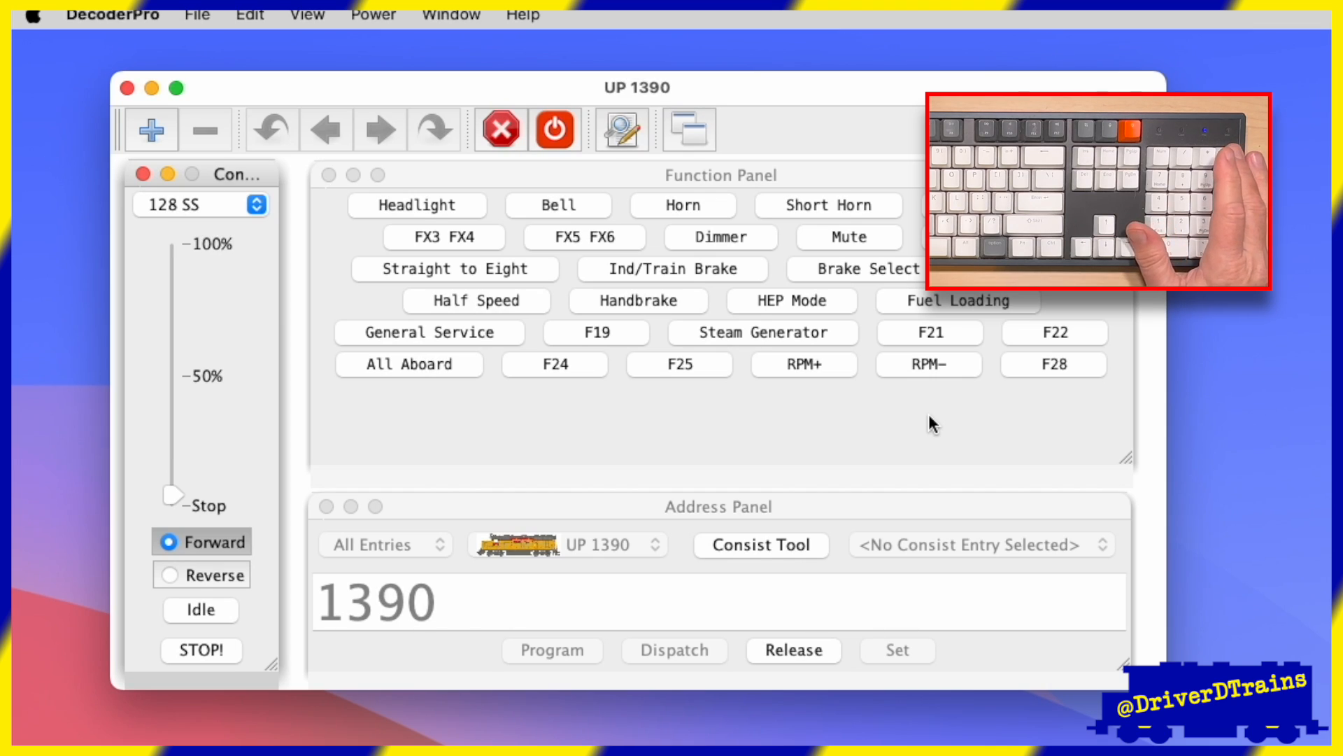
Lower the UP 1390 locomotive's speed in repeated decrements until it reaches Stop.
key("Left")
key("Left")
key("Left")
key("Left")
key("Left")
key("Left")
key("Left")
key("Left")
key("Left")
key("Left")
key("Left")
key("Left")
key("Left")
key("Left")
key("Left")
key("Left")
key("Left")
key("Left")
key("Left")
key("Left")
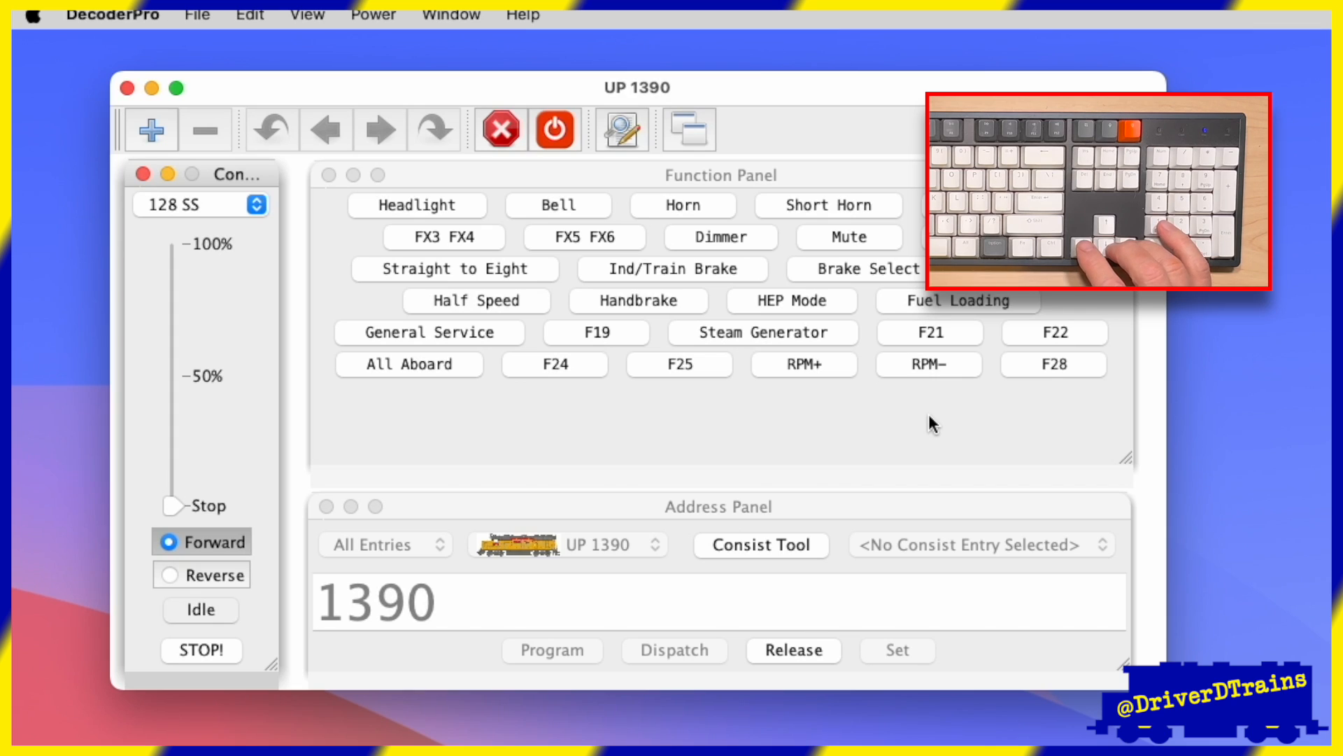
key("Left")
key("Left")
key("Left")
key("Left")
key("Left")
key("Left")
key("Left")
key("Left")
key("Left")
key("Left")
key("Left")
key("Left")
key("Left")
key("Left")
key("Left")
key("Left")
key("Left")
key("Left")
key("Left")
key("Left")
key("Left")
key("Left")
key("Left")
key("Left")
key("Left")
key("Left")
key("Left")
key("Left")
key("Left")
key("Left")
key("Left")
key("Left")
key("Left")
key("Left")
key("Left")
key("Left")
key("Left")
key("Left")
key("Left")
key("Left")
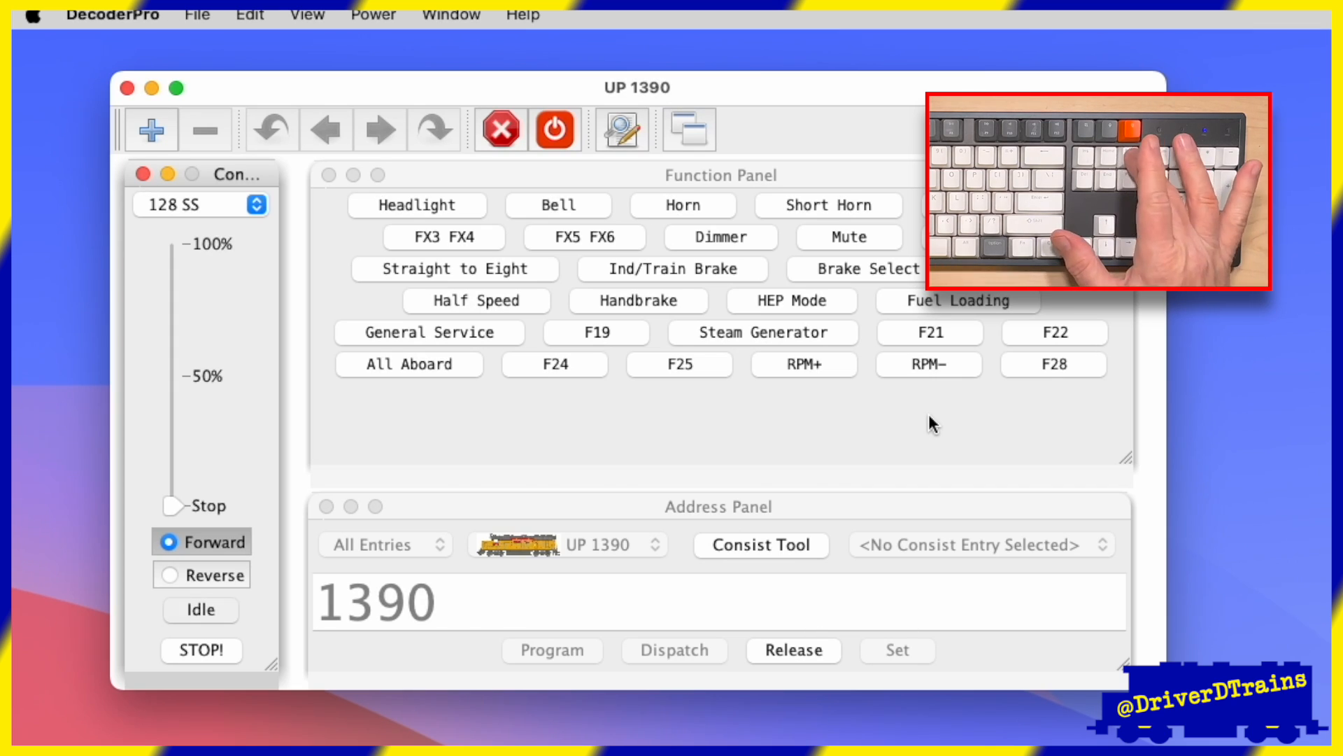
Raise the UP 1390 speed by twenty increments and lower it by twenty, back to Stop.
key("Up")
key("Up")
key("Up")
key("Up")
key("Up")
key("Up")
key("Up")
key("Up")
key("Up")
key("Up")
key("Up")
key("Up")
key("Up")
key("Up")
key("Up")
key("Up")
key("Up")
key("Up")
key("Up")
key("Up")
key("Down")
key("Down")
key("Down")
key("Down")
key("Down")
key("Down")
key("Down")
key("Down")
key("Down")
key("Down")
key("Down")
key("Down")
key("Down")
key("Down")
key("Down")
key("Down")
key("Down")
key("Down")
key("Down")
key("Down")
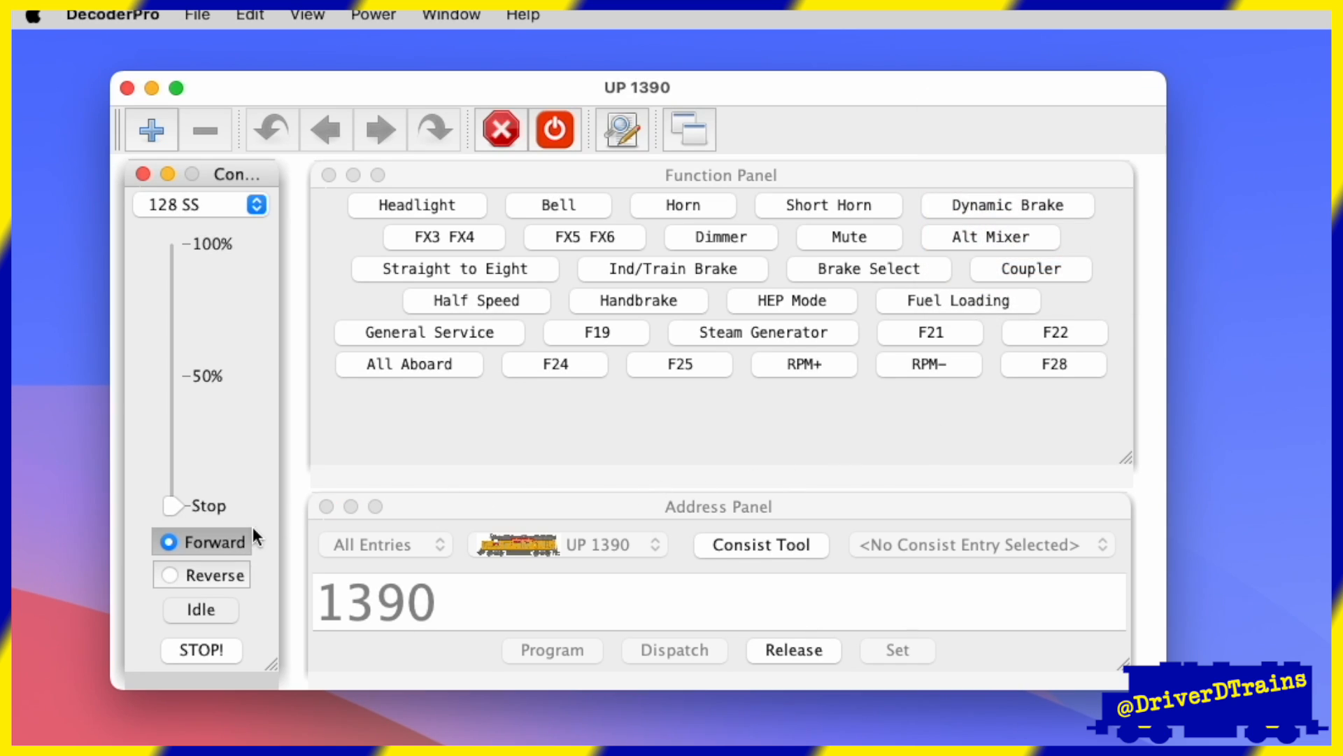
Switch the stopped UP 1390 locomotive's direction repeatedly between Reverse and Forward, ending on Forward.
left_click(225, 574)
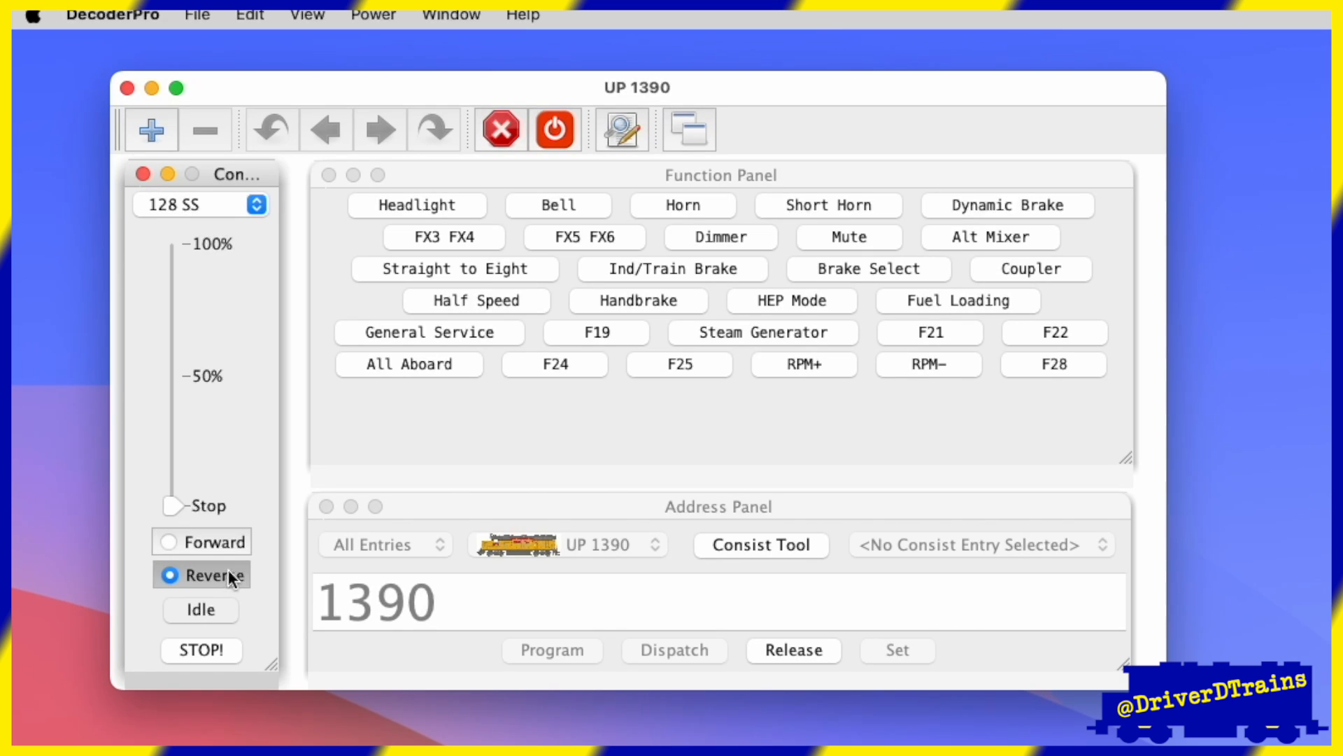
left_click(229, 543)
left_click(225, 564)
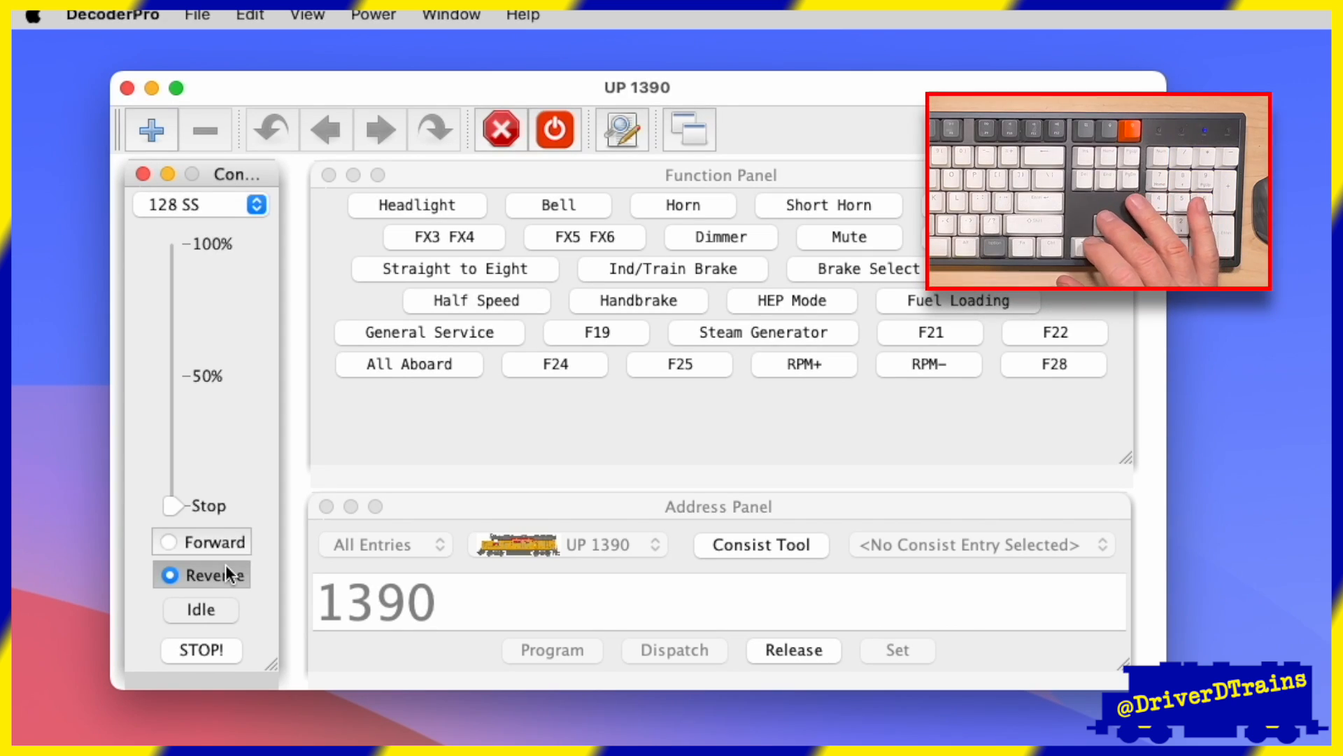
key("Right")
key("Left")
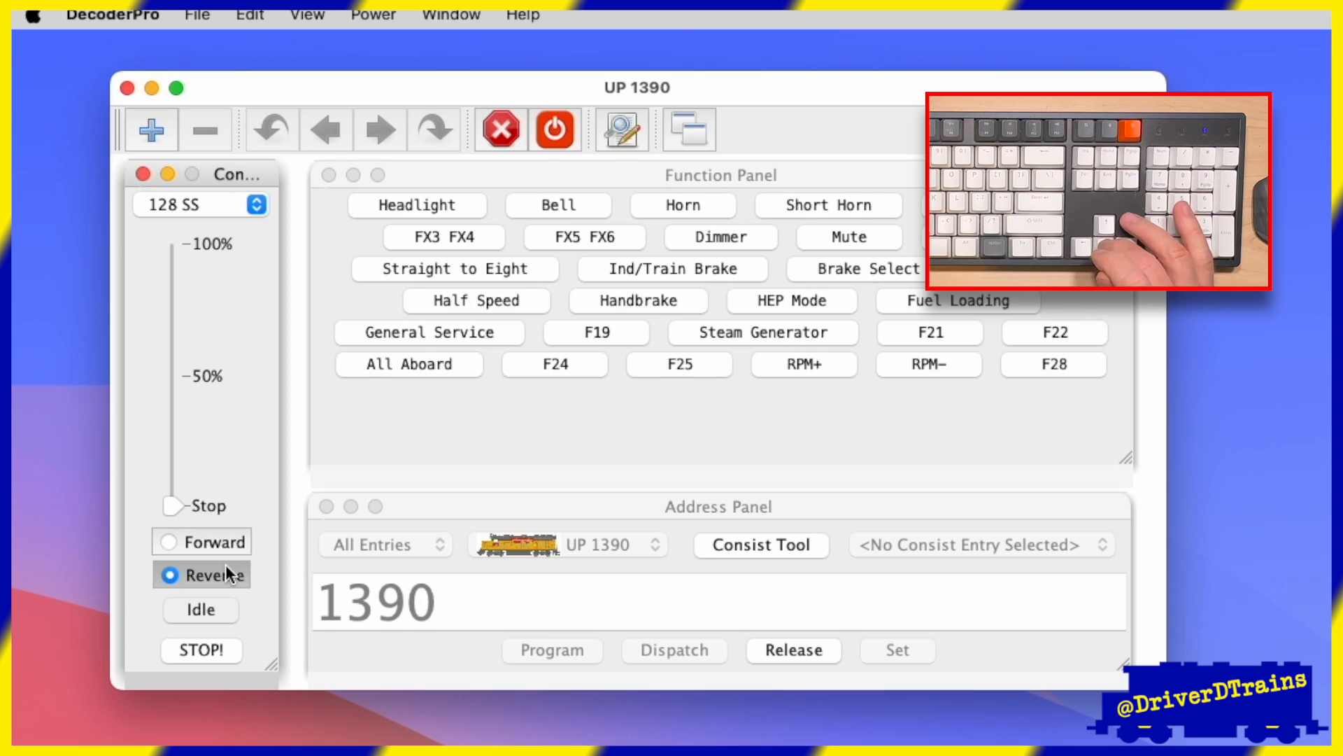
key("Right")
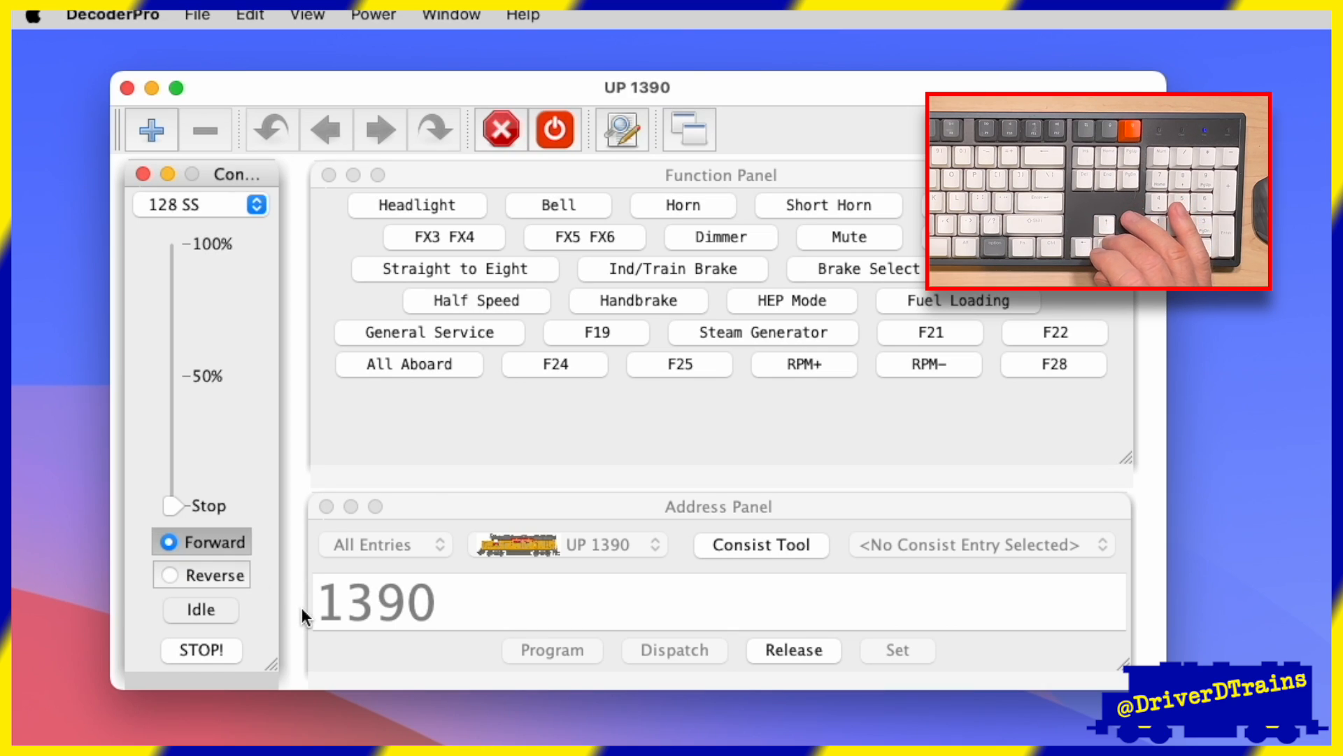
key("Left")
key("Right")
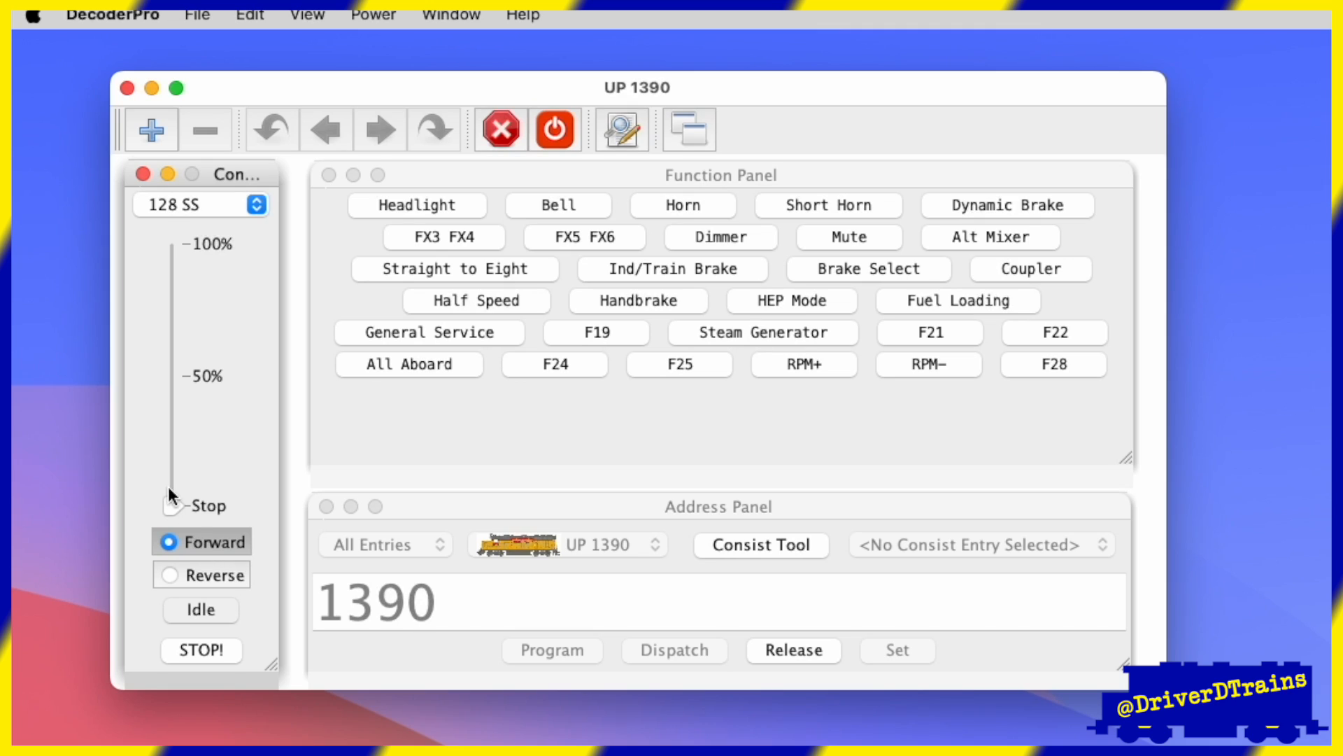
Run the UP 1390 forward at about 75% and twice in reverse at about 60%, setting it to Idle after each run.
left_click_drag(174, 497, 179, 363)
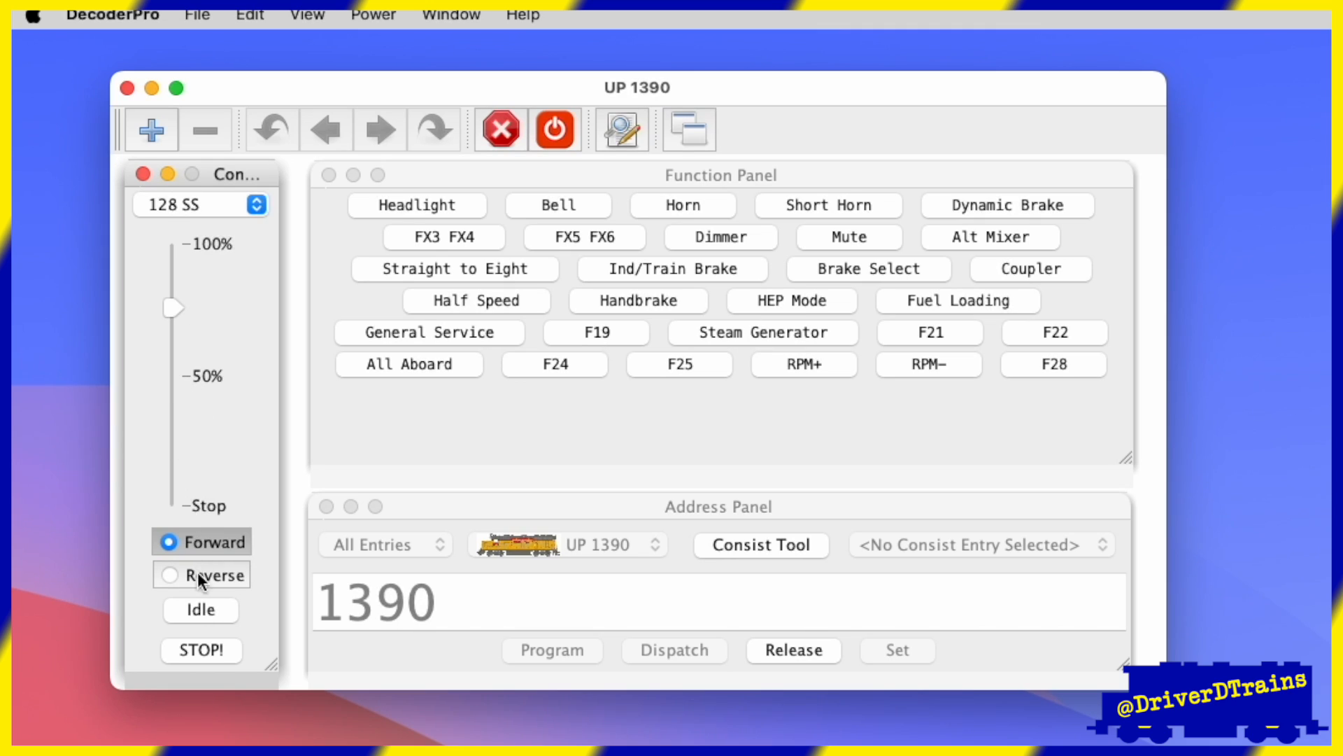
left_click(208, 610)
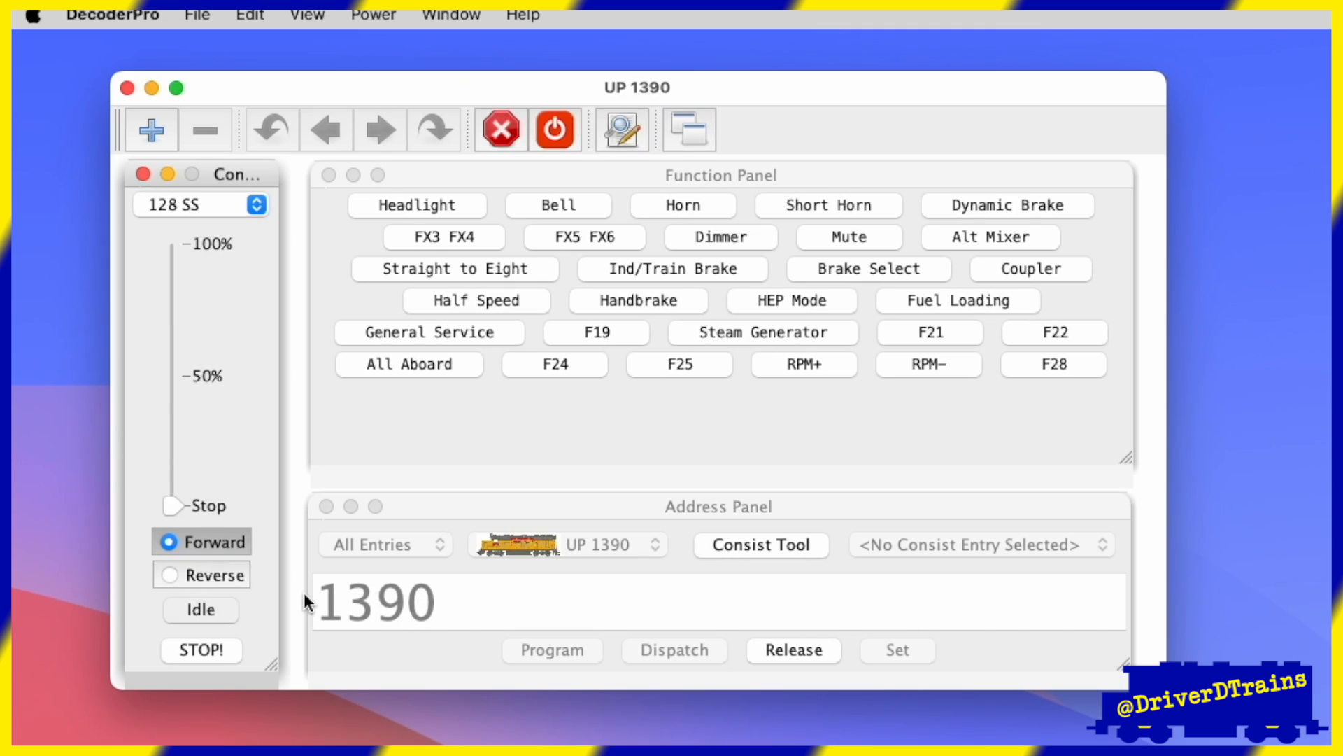
left_click(223, 568)
left_click_drag(174, 508, 173, 333)
left_click(212, 615)
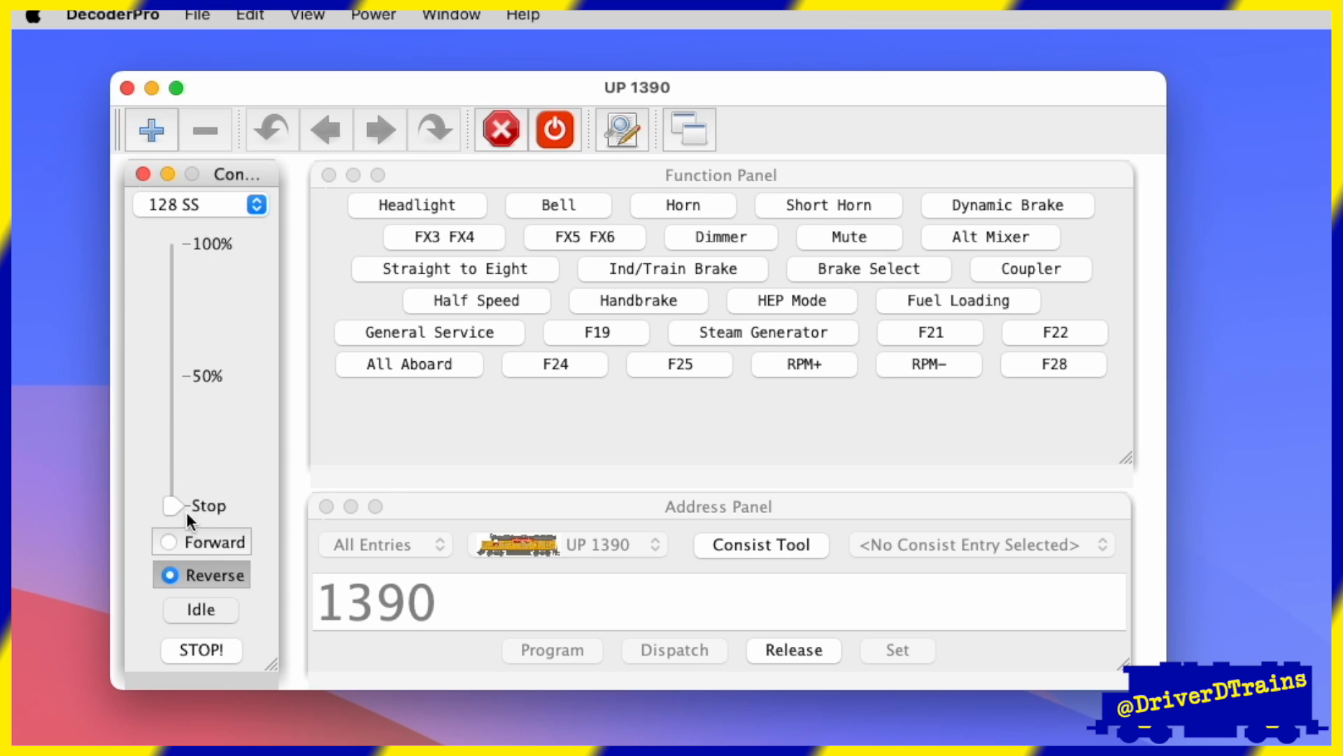
left_click_drag(175, 504, 173, 344)
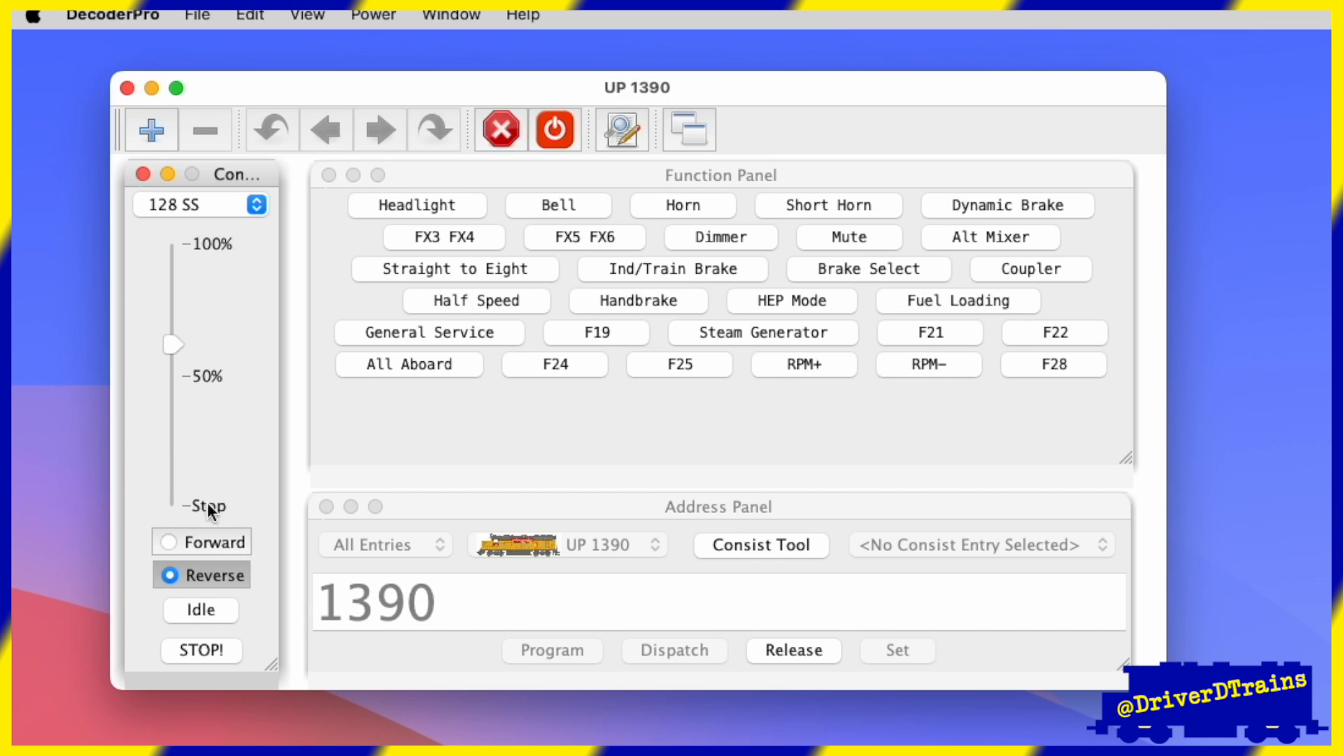
left_click(212, 610)
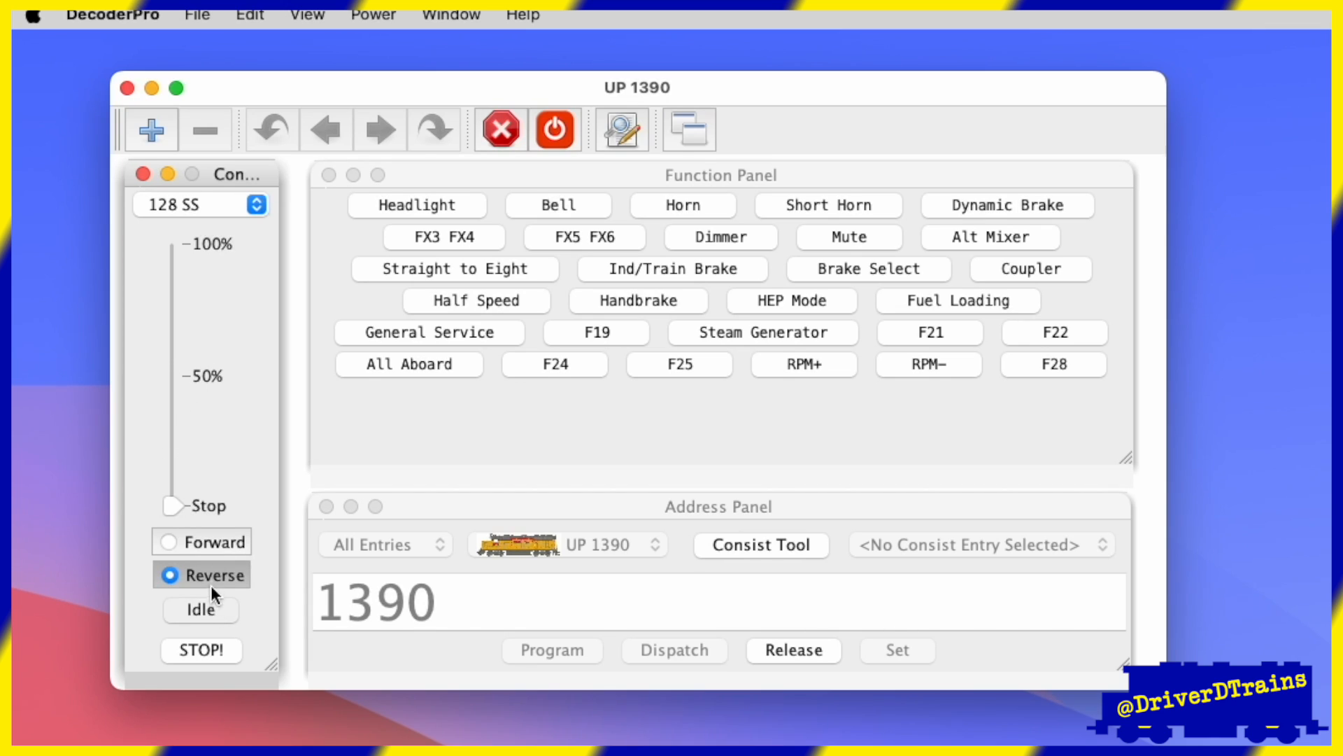
Switch the UP 1390 to Forward, raise its speed to about 60% and set it to Idle.
left_click(209, 543)
left_click_drag(182, 502, 181, 352)
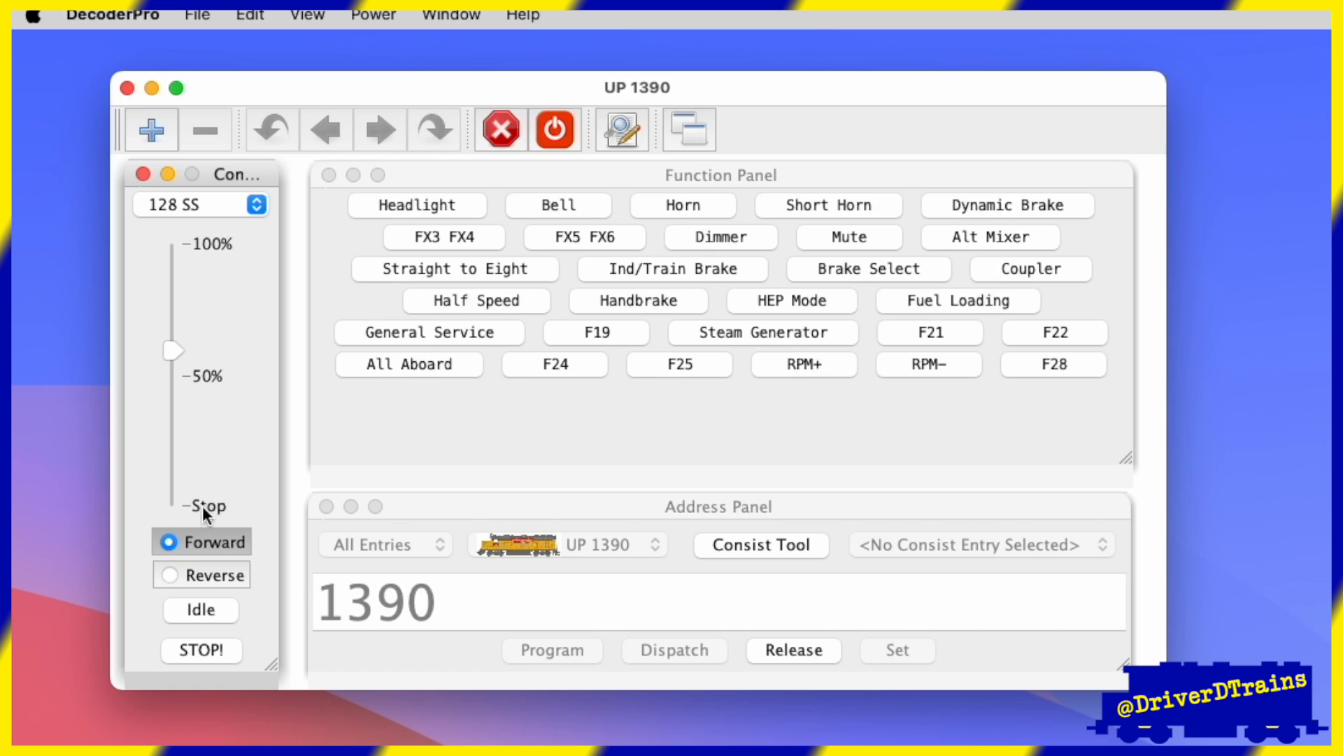
left_click(212, 602)
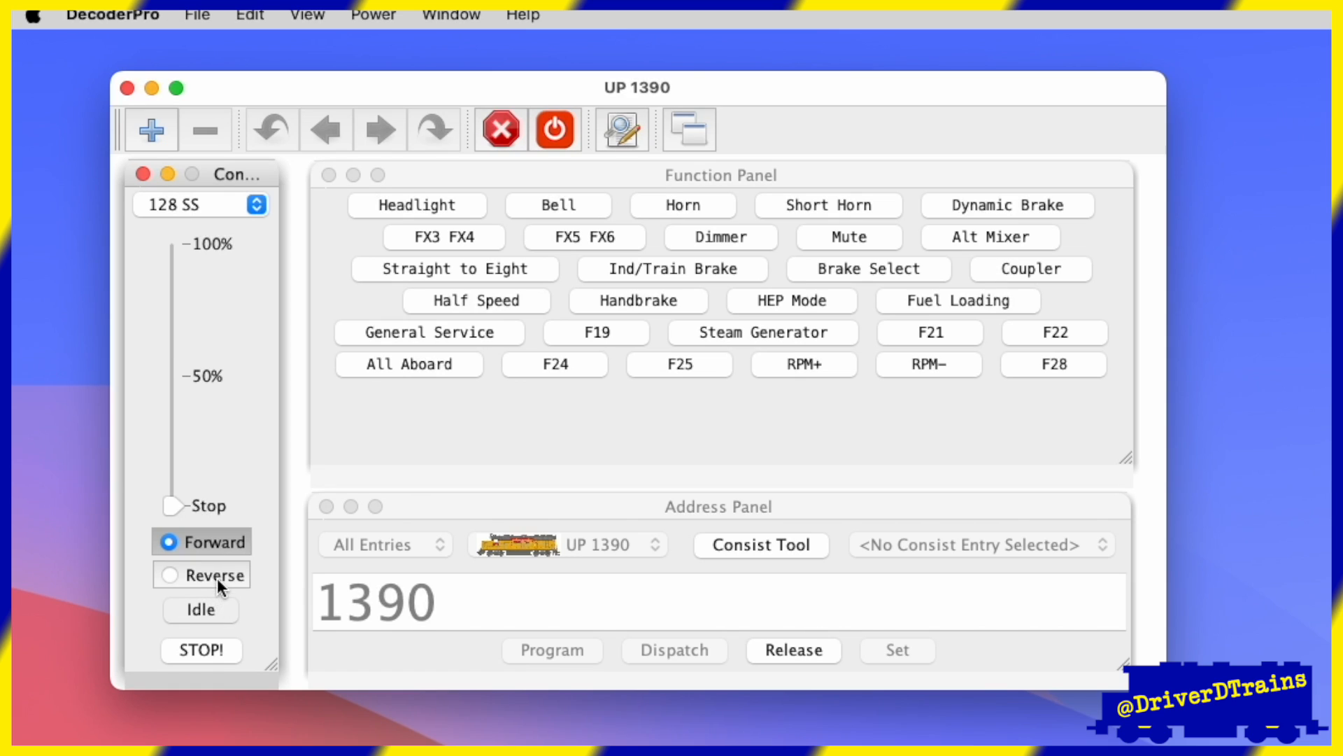
Run the UP 1390 at about 60% in reverse and emergency-stop it, including after reversing direction while moving forward.
left_click(214, 576)
left_click_drag(168, 501, 173, 424)
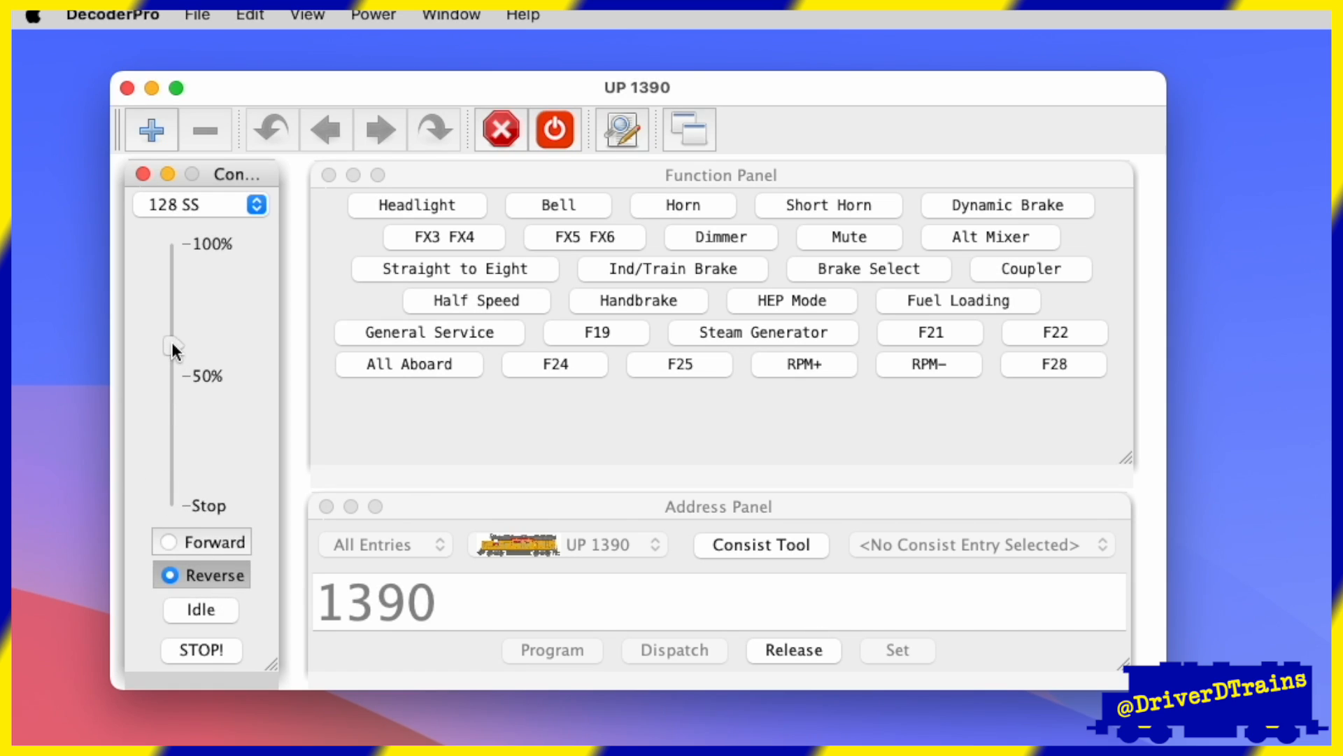
left_click(209, 650)
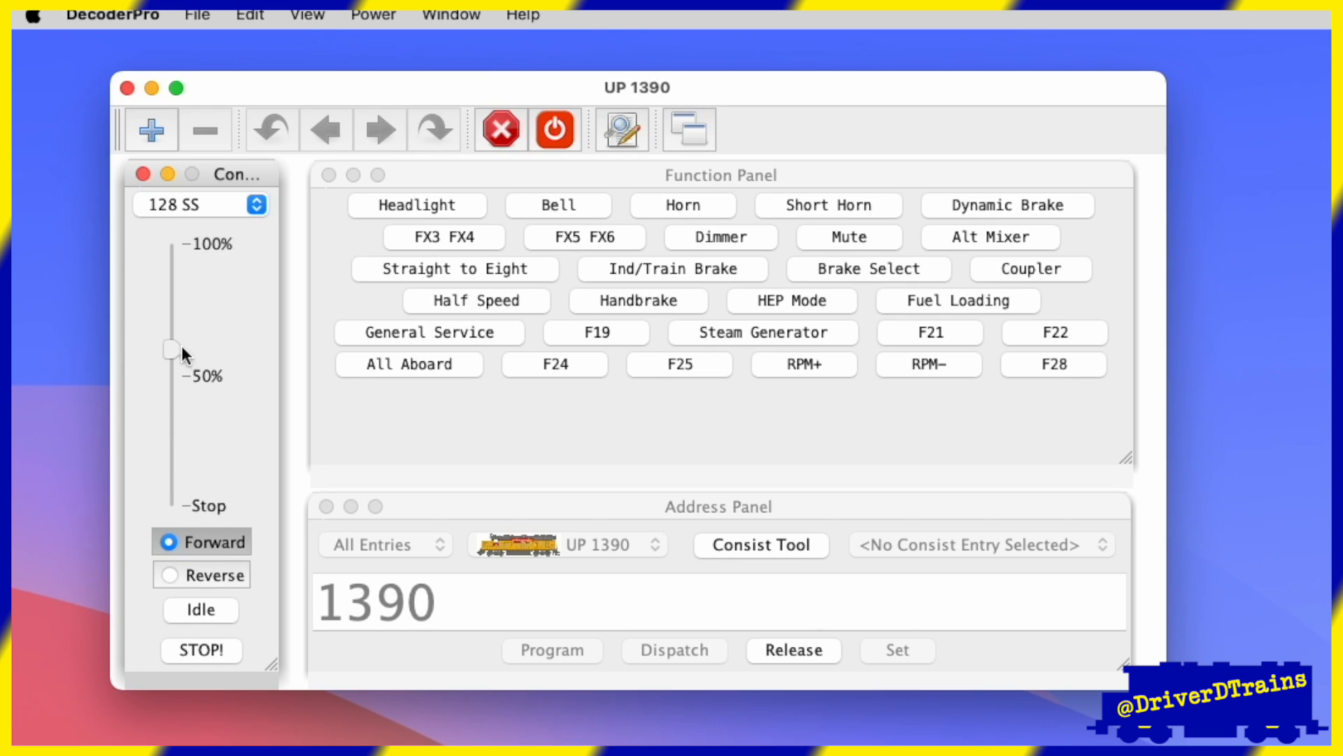
left_click(196, 581)
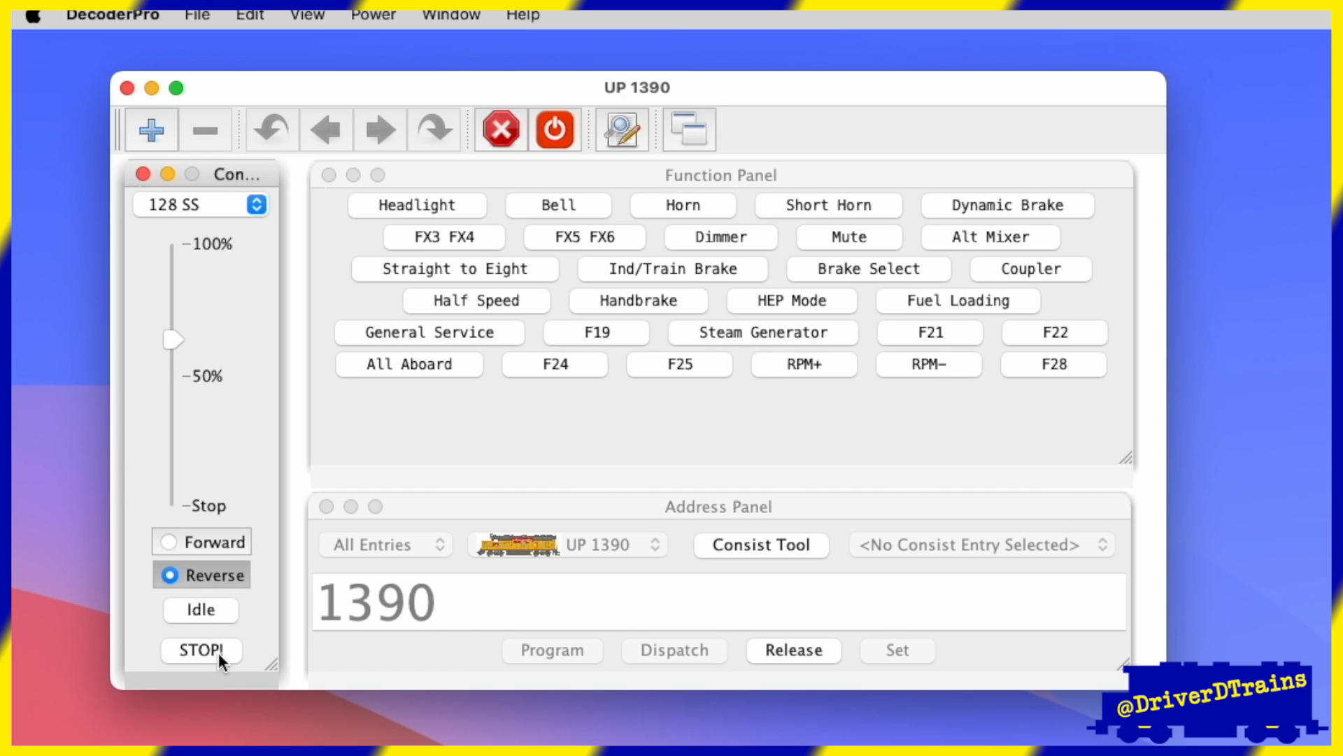
left_click(218, 652)
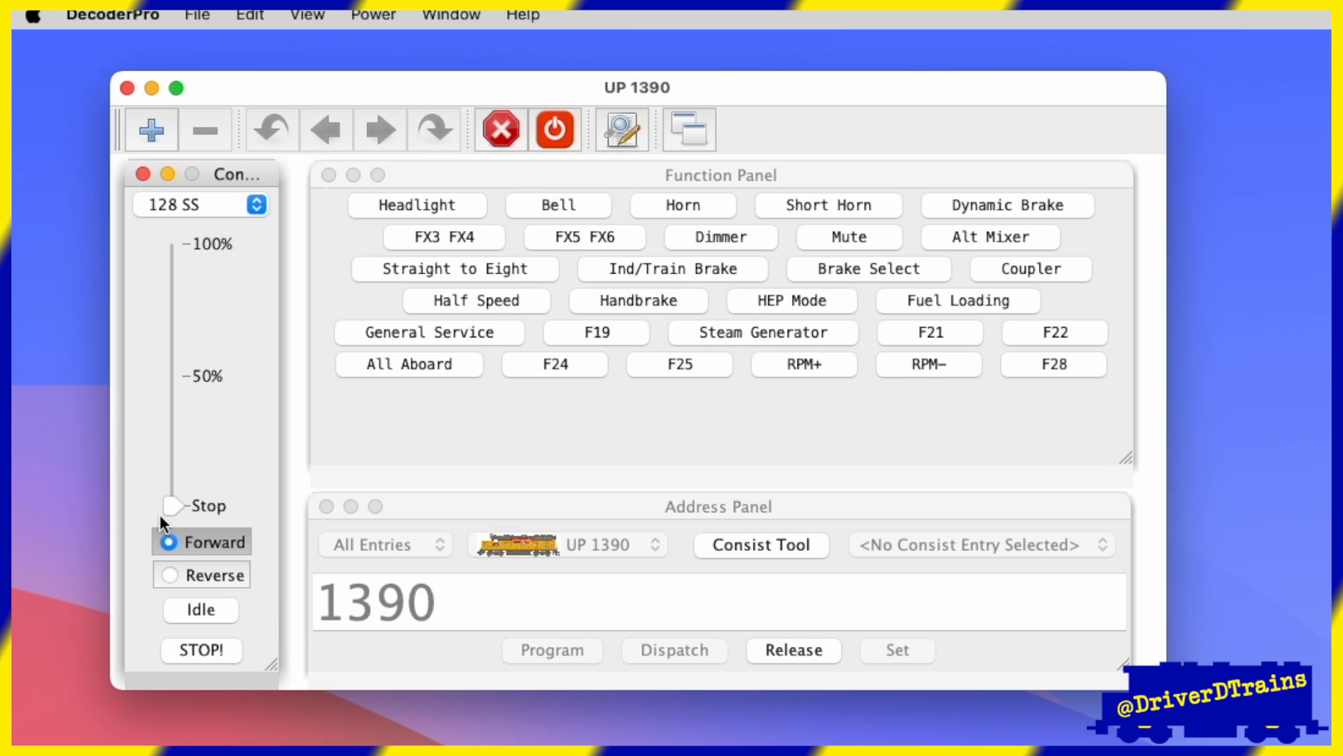
Raise the UP 1390 speed to about 33% and about 65%, emergency-stopping the locomotive after each.
left_click_drag(173, 506, 174, 420)
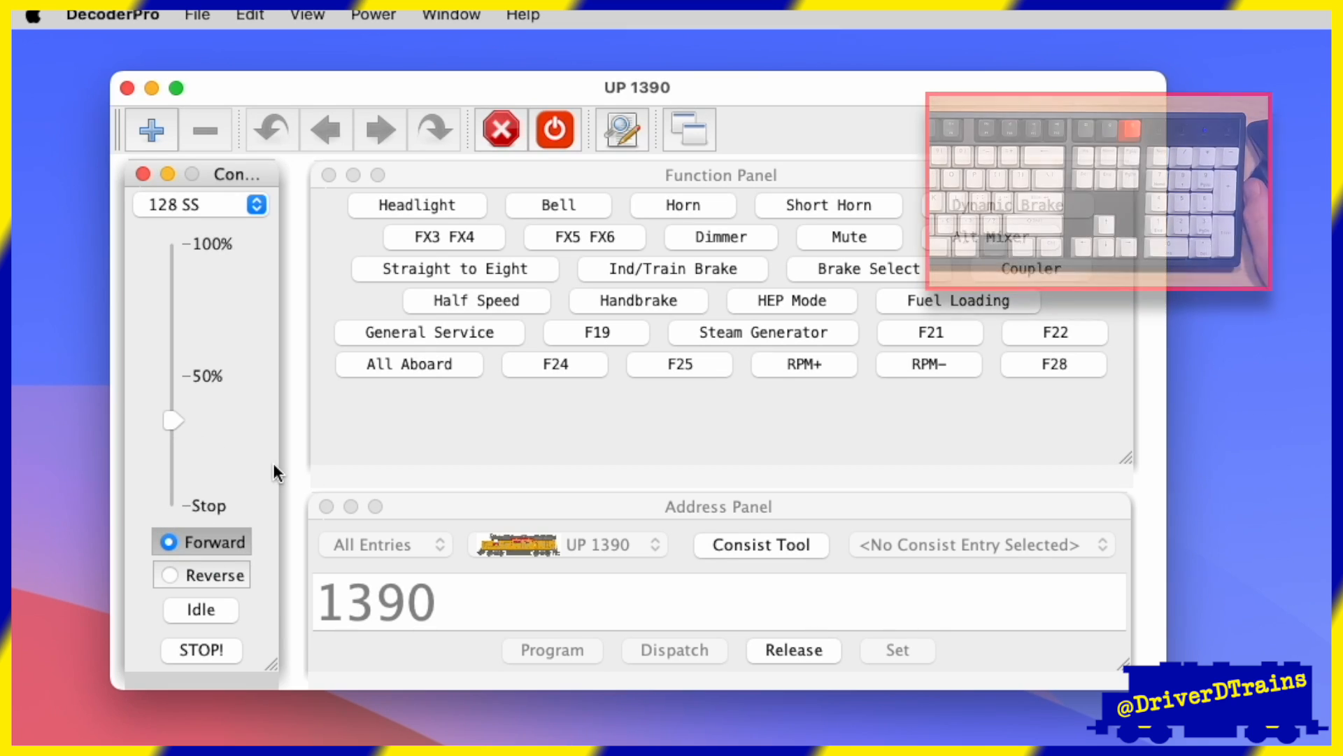
key("space")
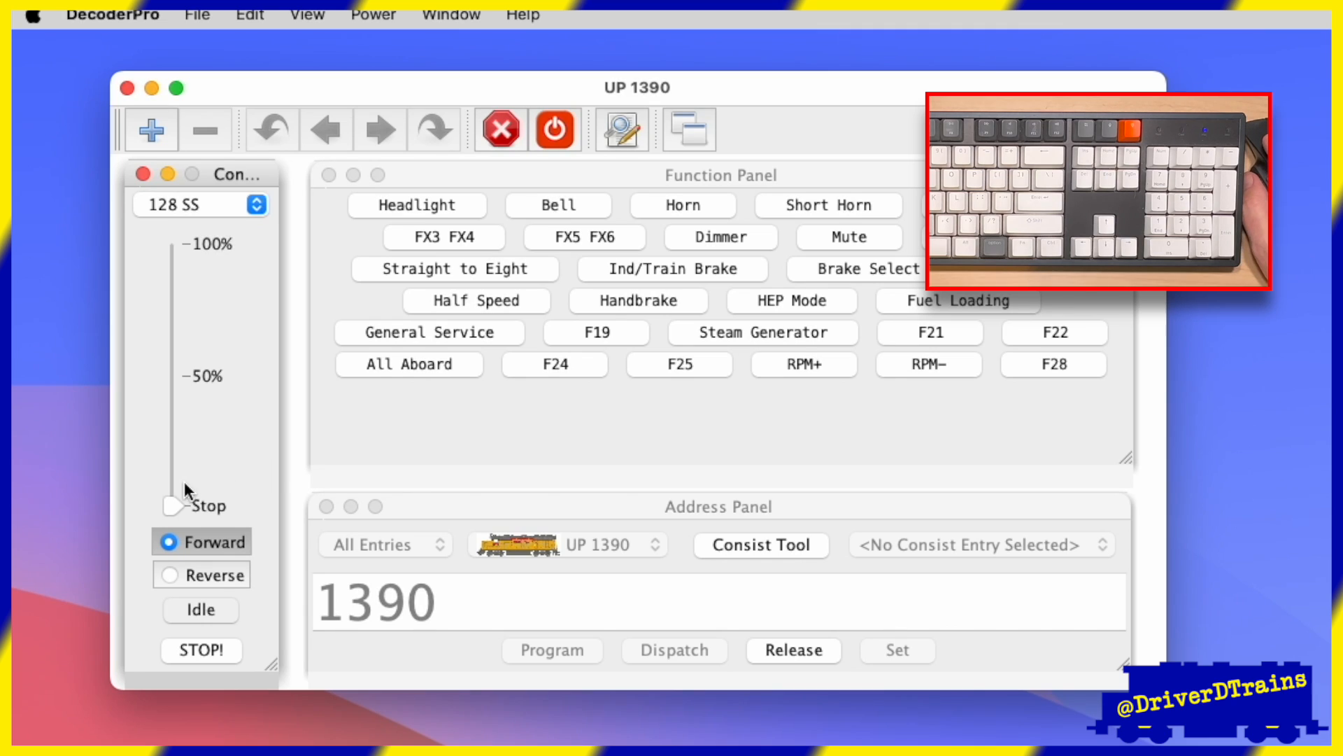
left_click_drag(174, 505, 174, 336)
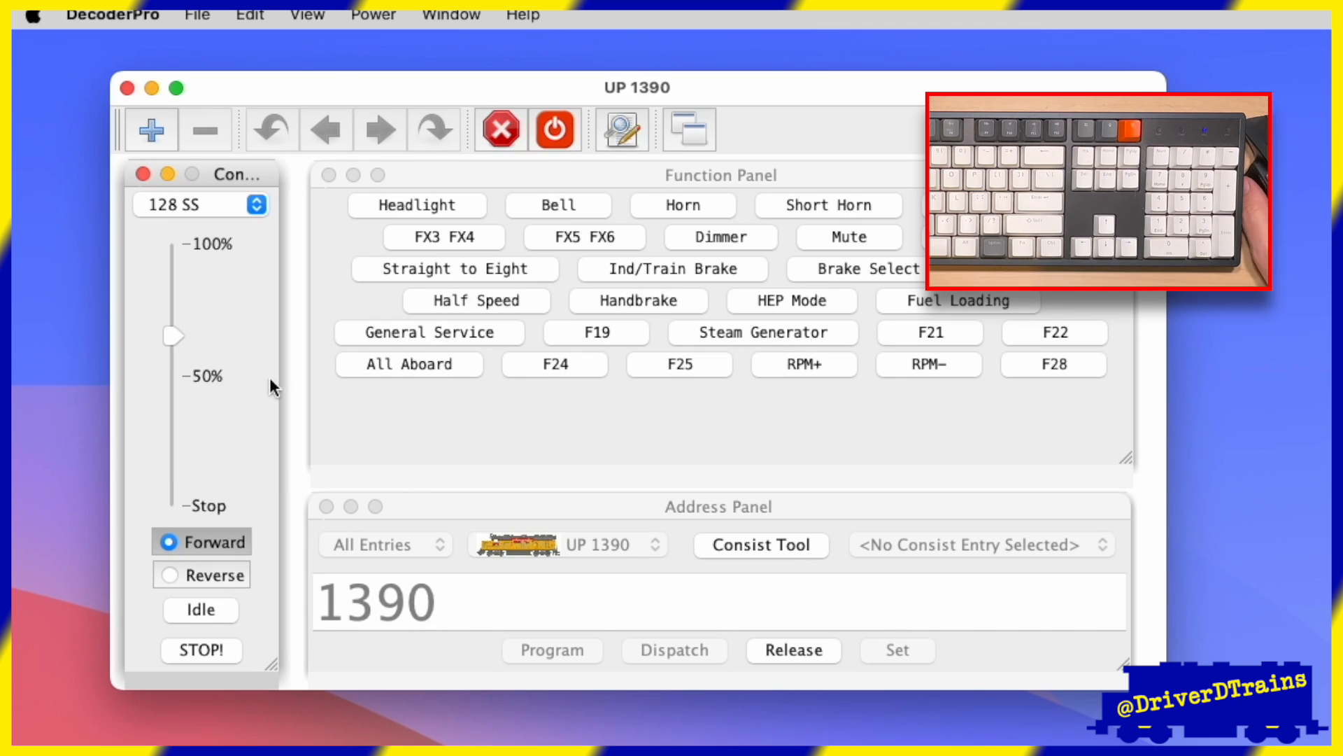
key("space")
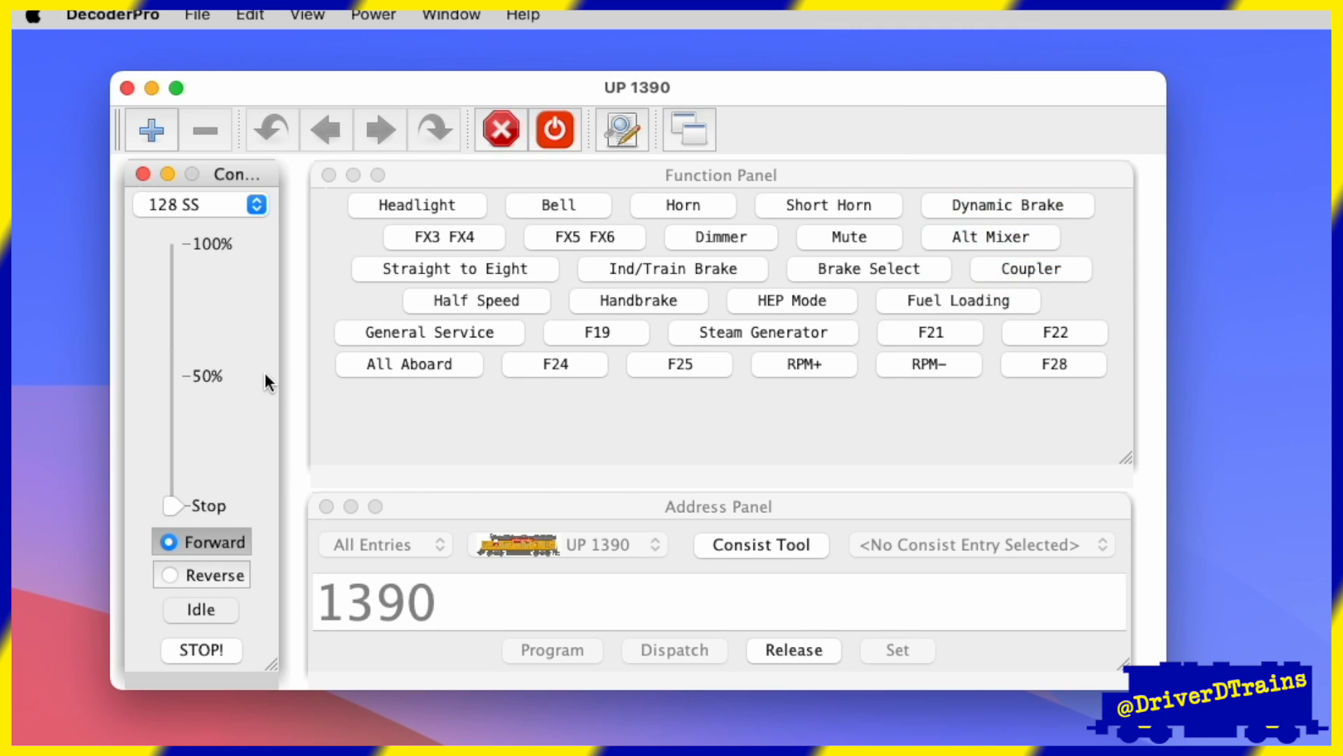
Raise the UP 1390 speed to about 65%, switch it to Reverse and emergency-stop it from the keyboard.
left_click_drag(180, 503, 189, 334)
left_click(198, 566)
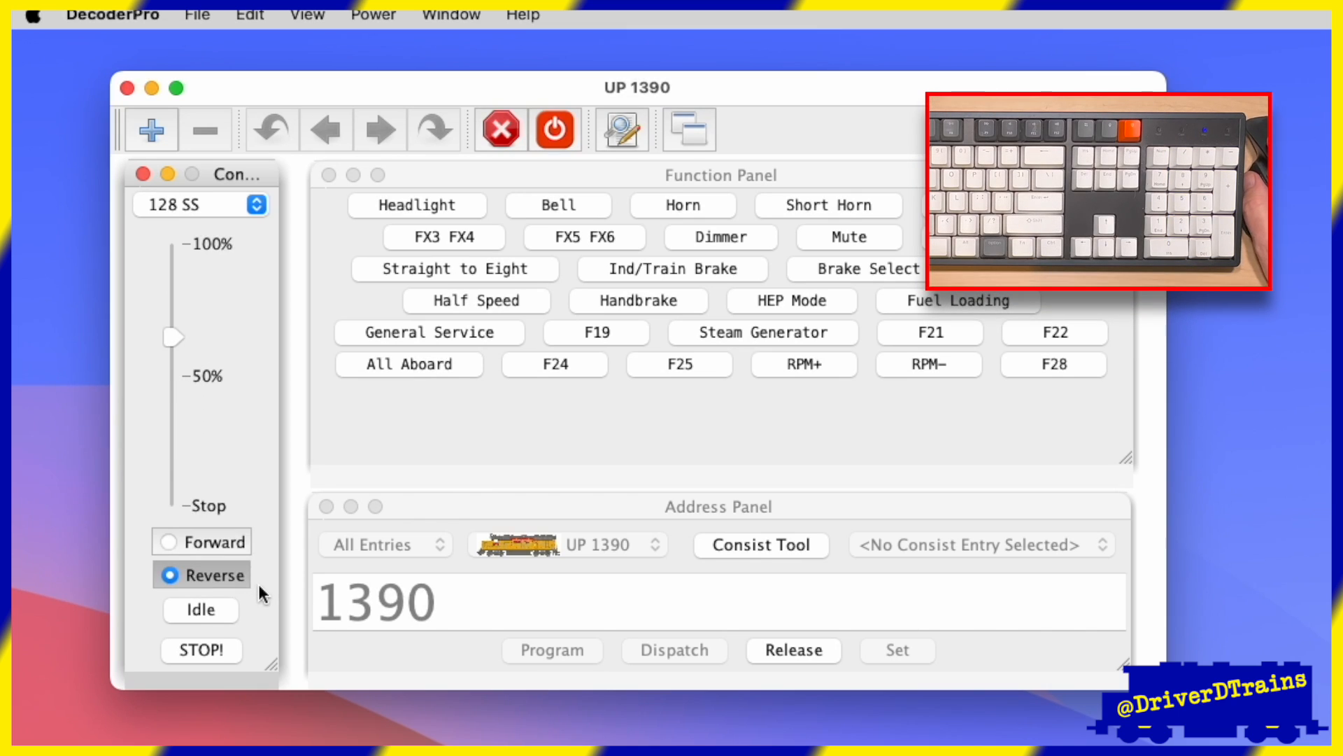
key("Up")
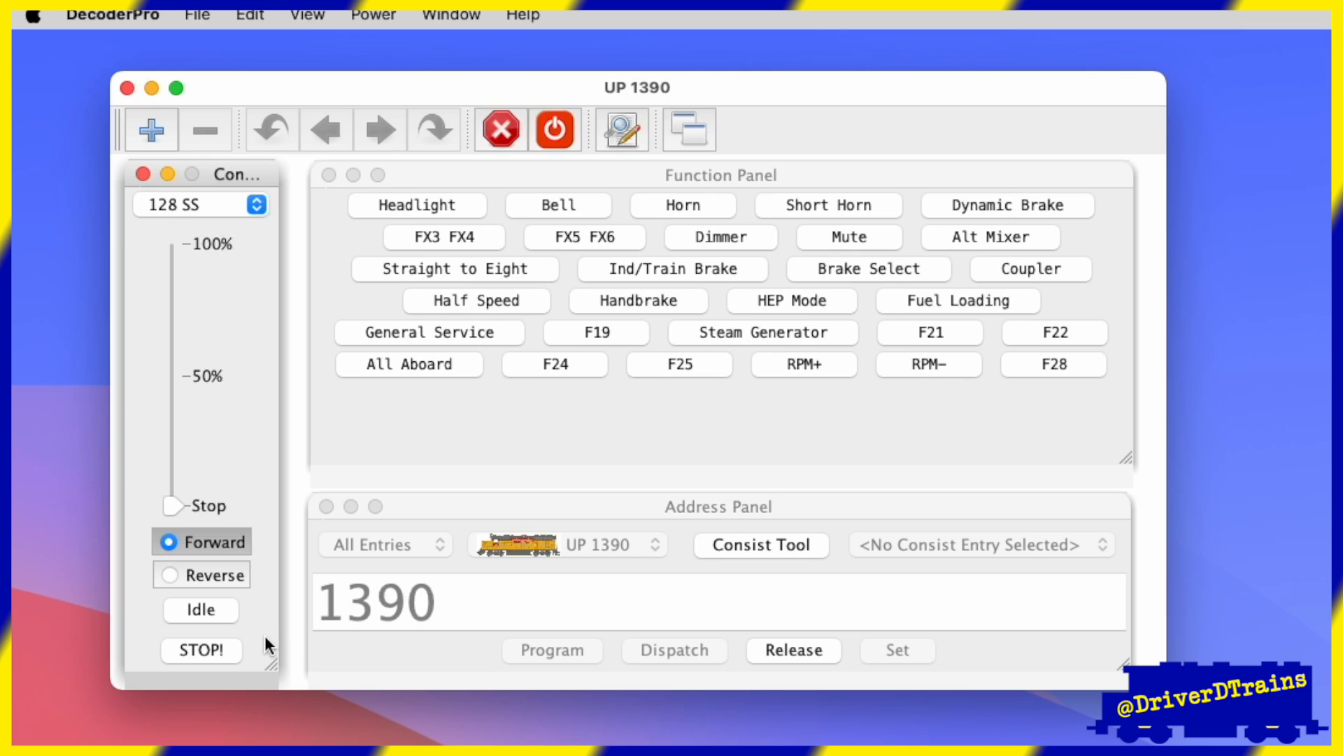
right_click(216, 292)
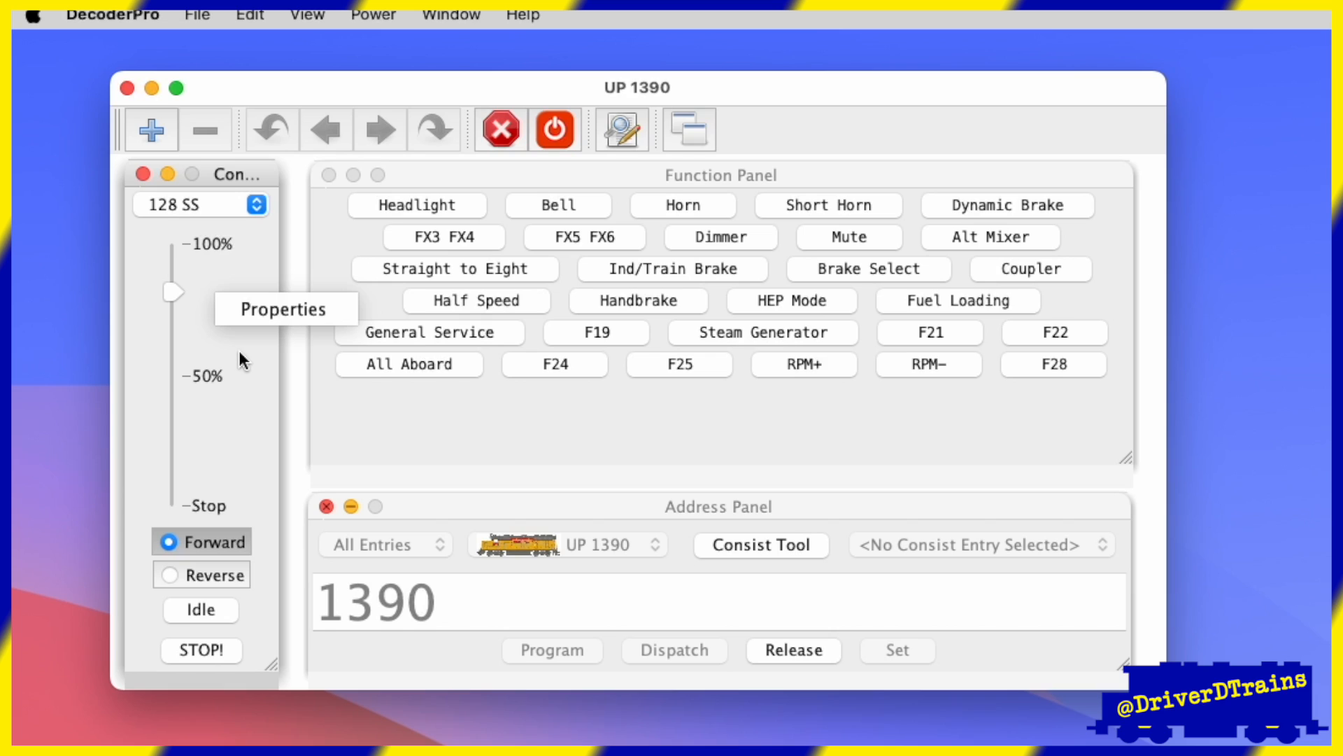
left_click(207, 354)
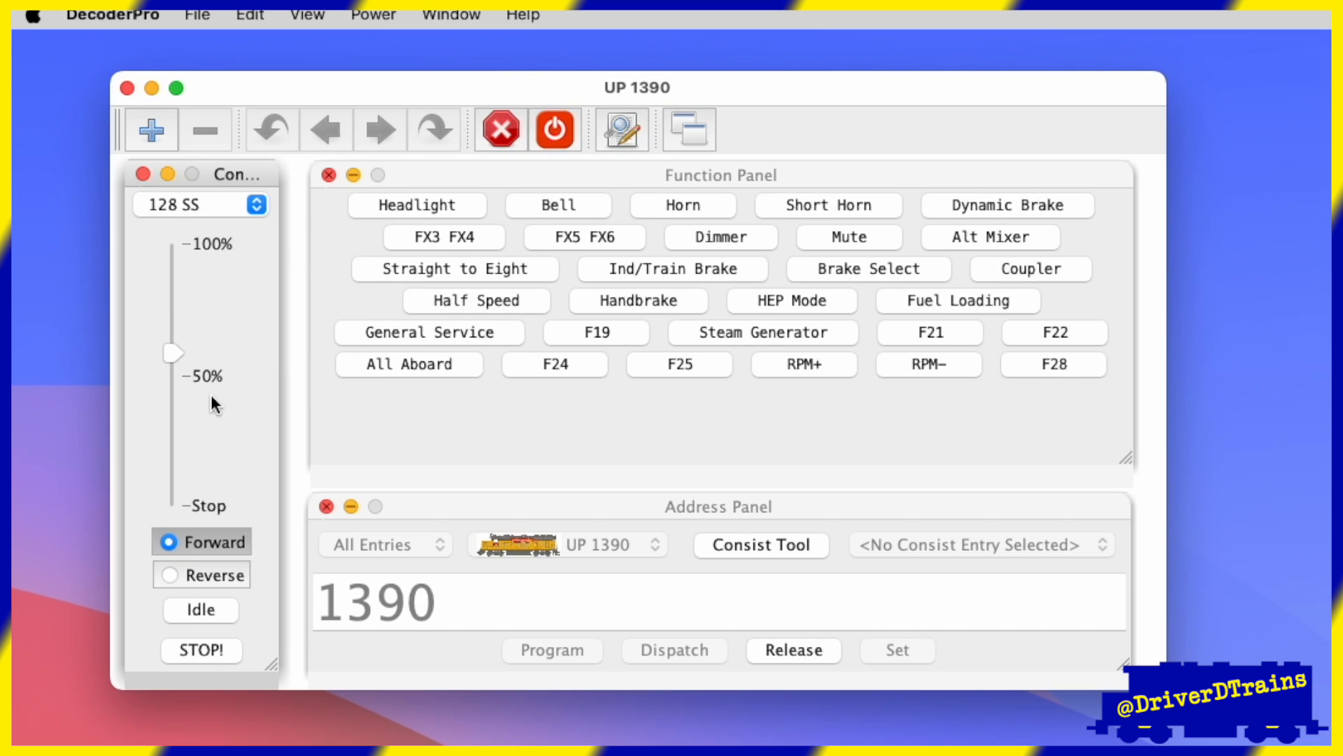
left_click_drag(167, 479, 171, 505)
Open the Control Panel's properties and move the Edit Speed Control Panel dialog below the throttle window.
right_click(257, 631)
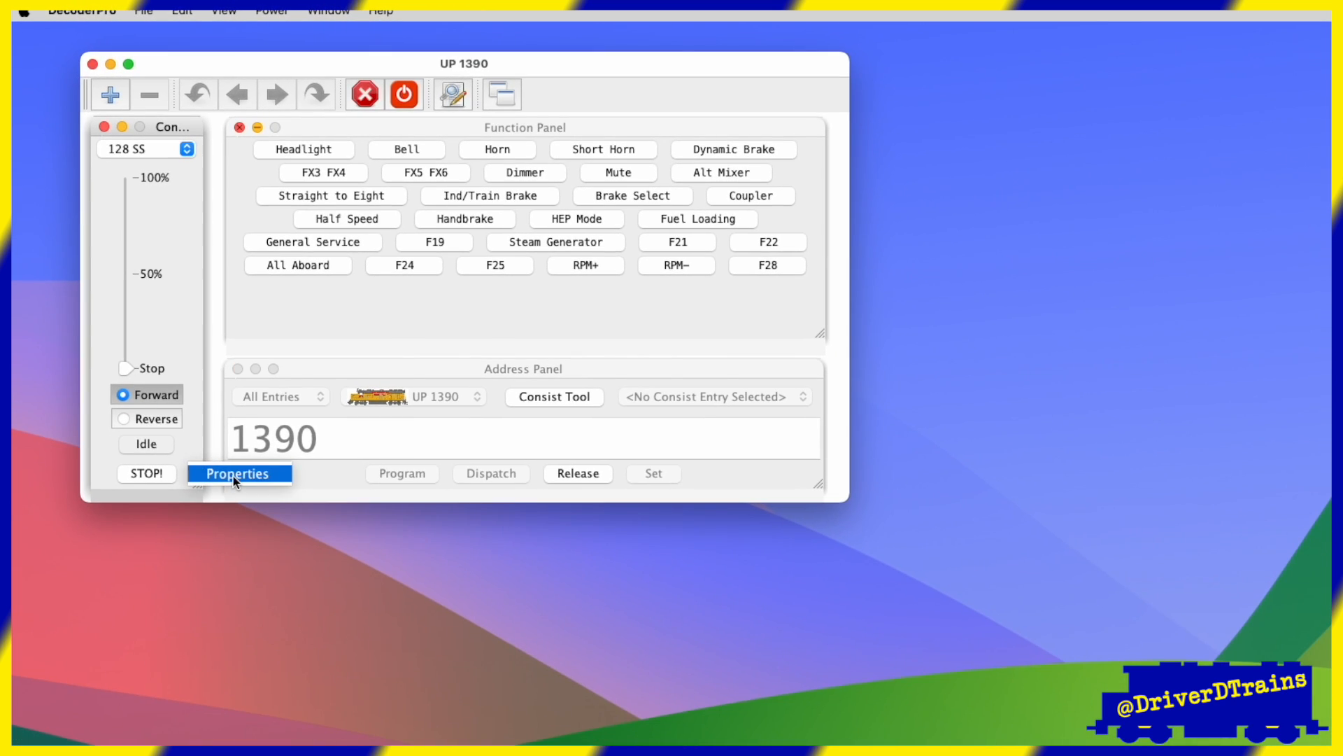
left_click(246, 505)
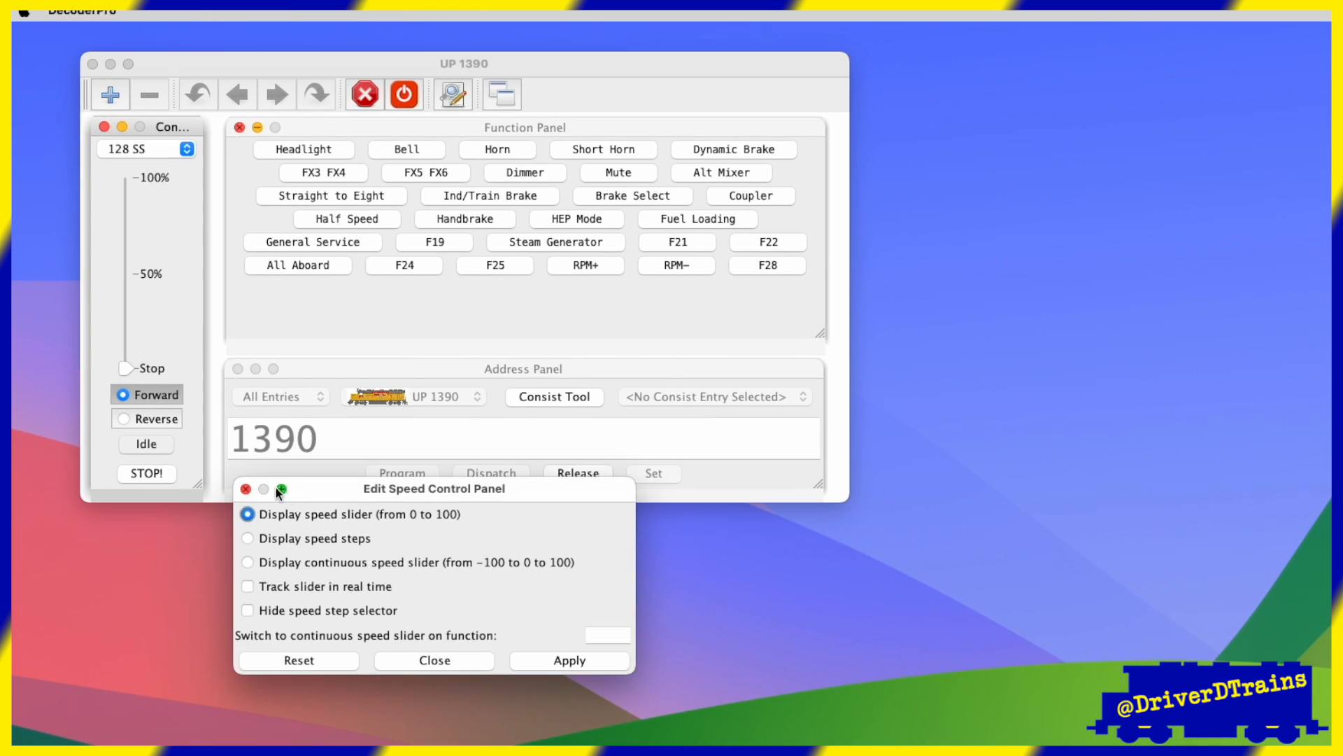
left_click_drag(321, 490, 321, 535)
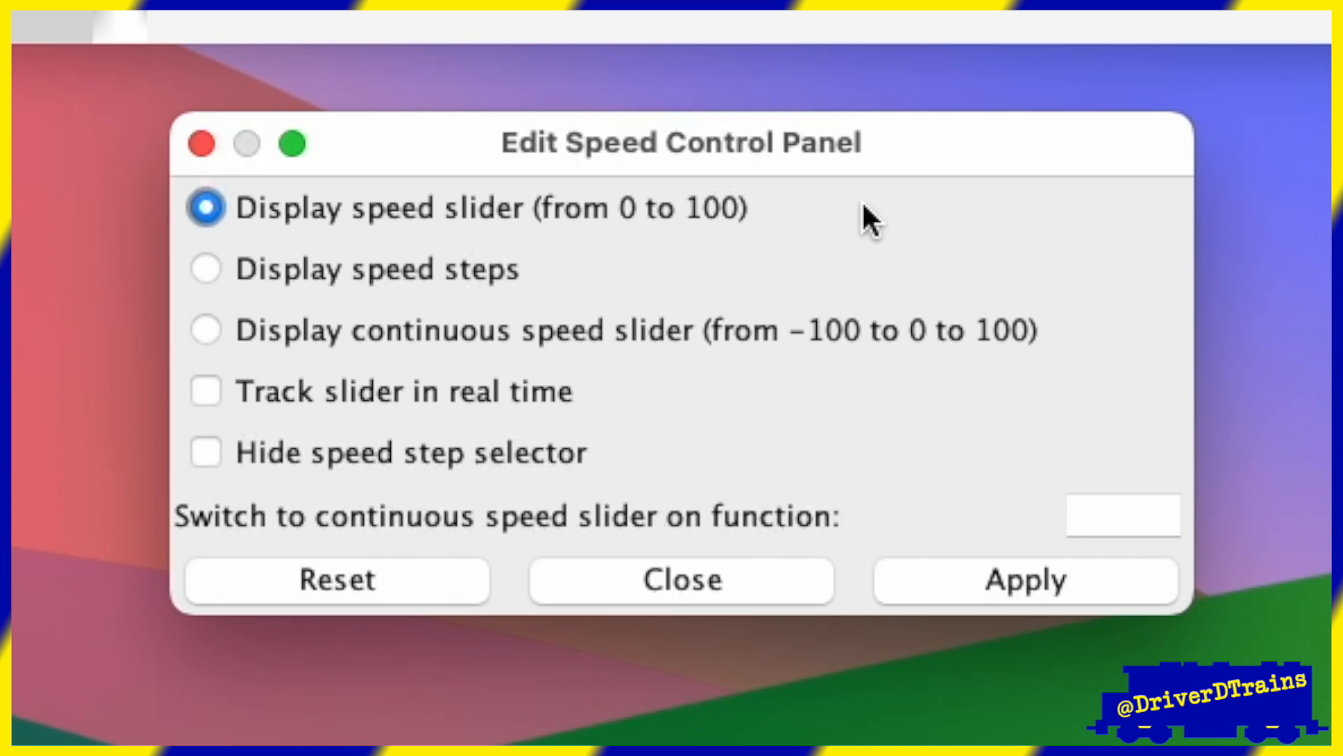
Try the three speed display options, choose Display speed steps and apply it to the Control Panel.
left_click(210, 270)
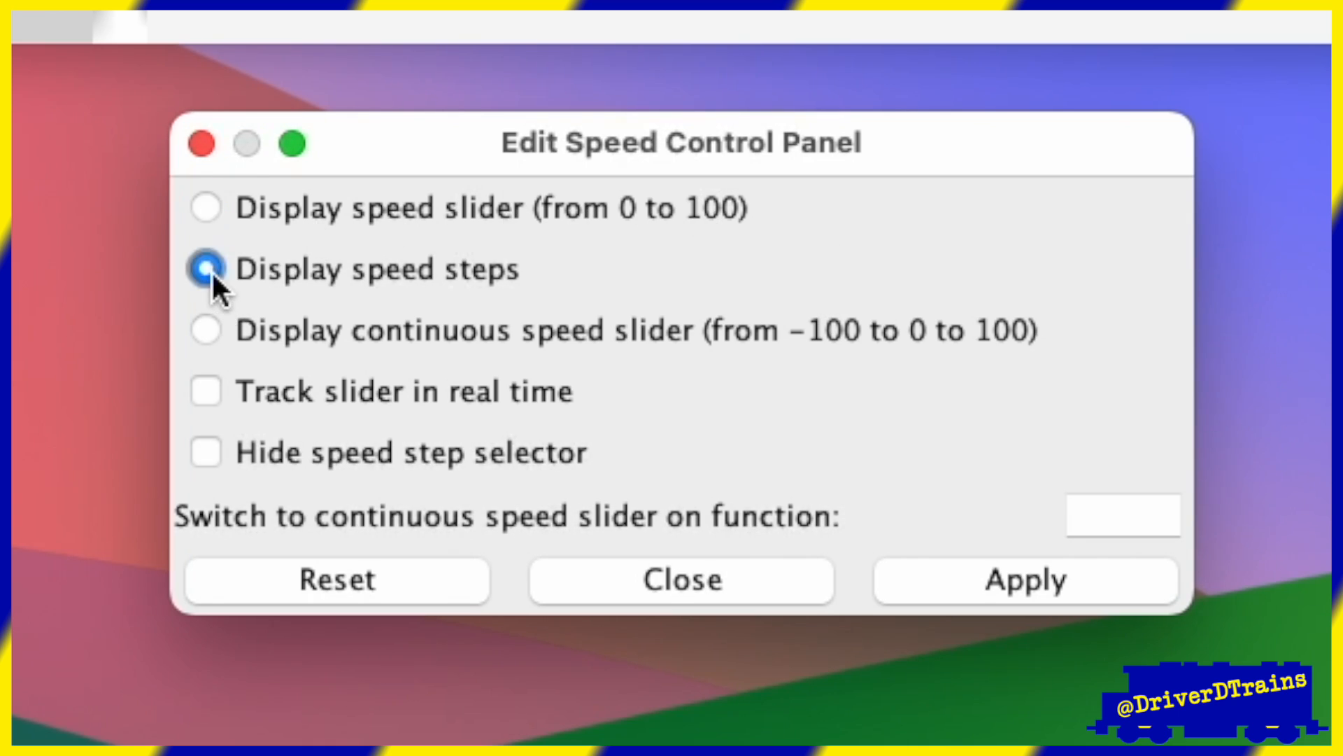
left_click(202, 324)
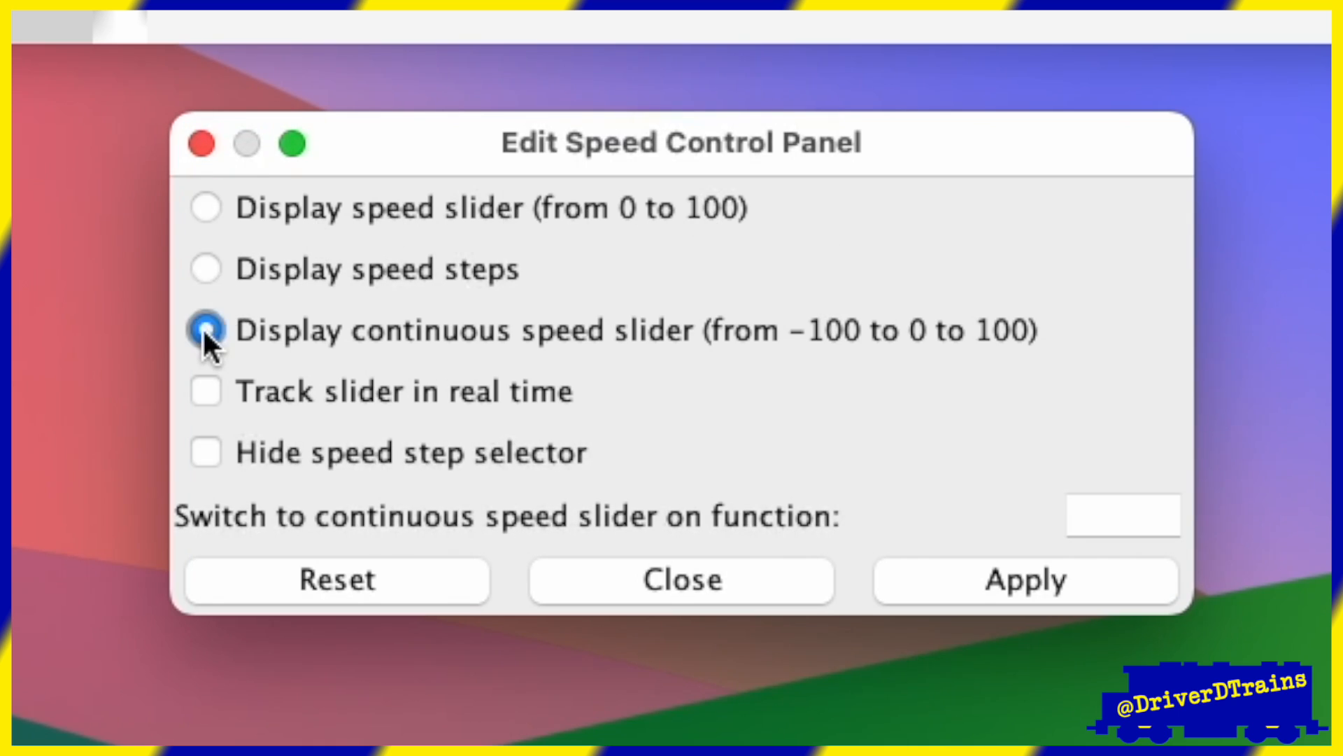
left_click(207, 273)
left_click(203, 209)
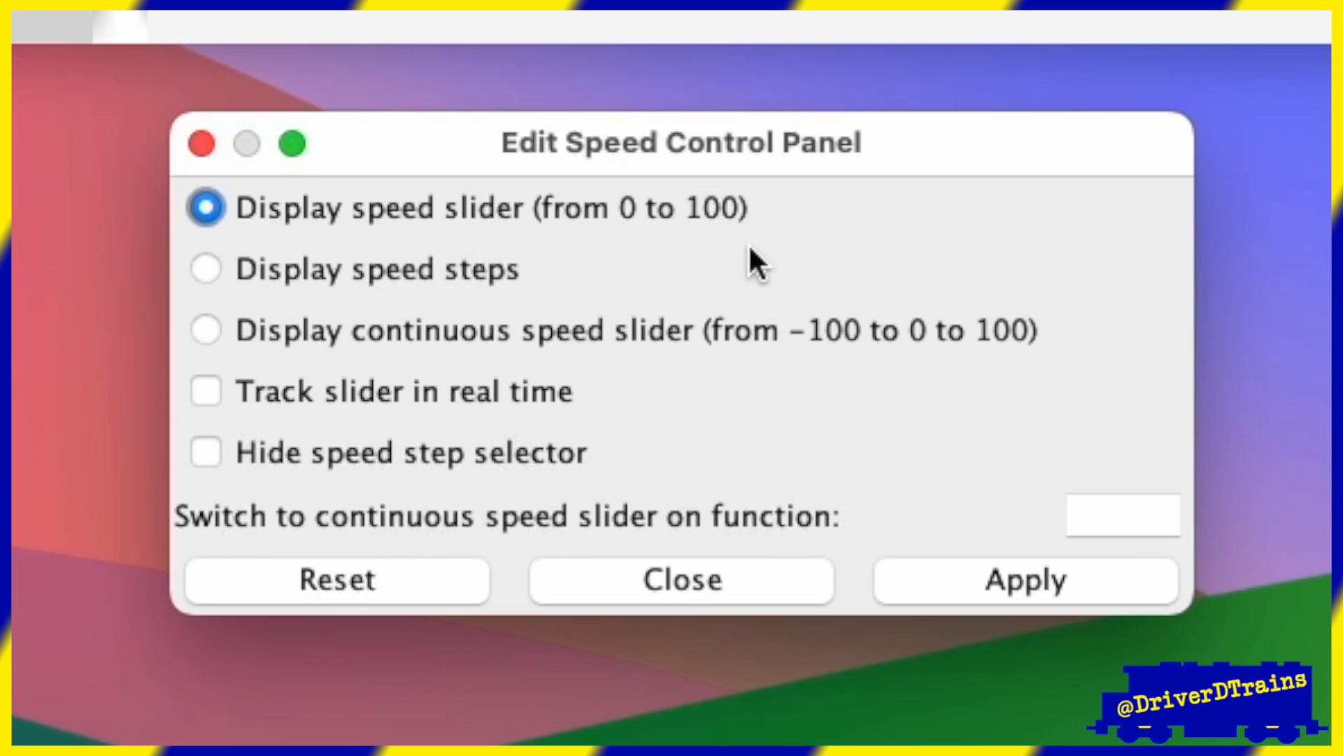
left_click(208, 272)
left_click(931, 570)
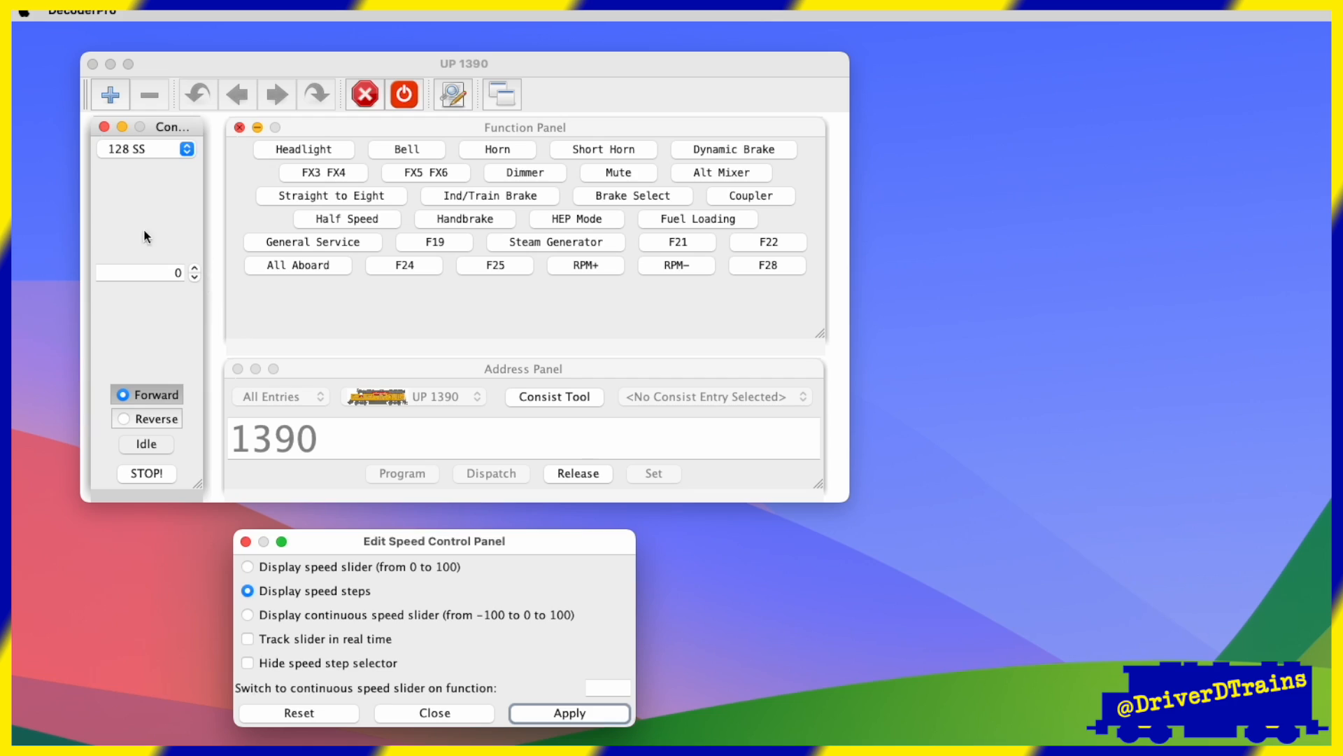
Raise the UP 1390 locomotive's speed to speed step 4.
left_click(195, 266)
left_click(195, 265)
left_click(195, 265)
left_click(196, 266)
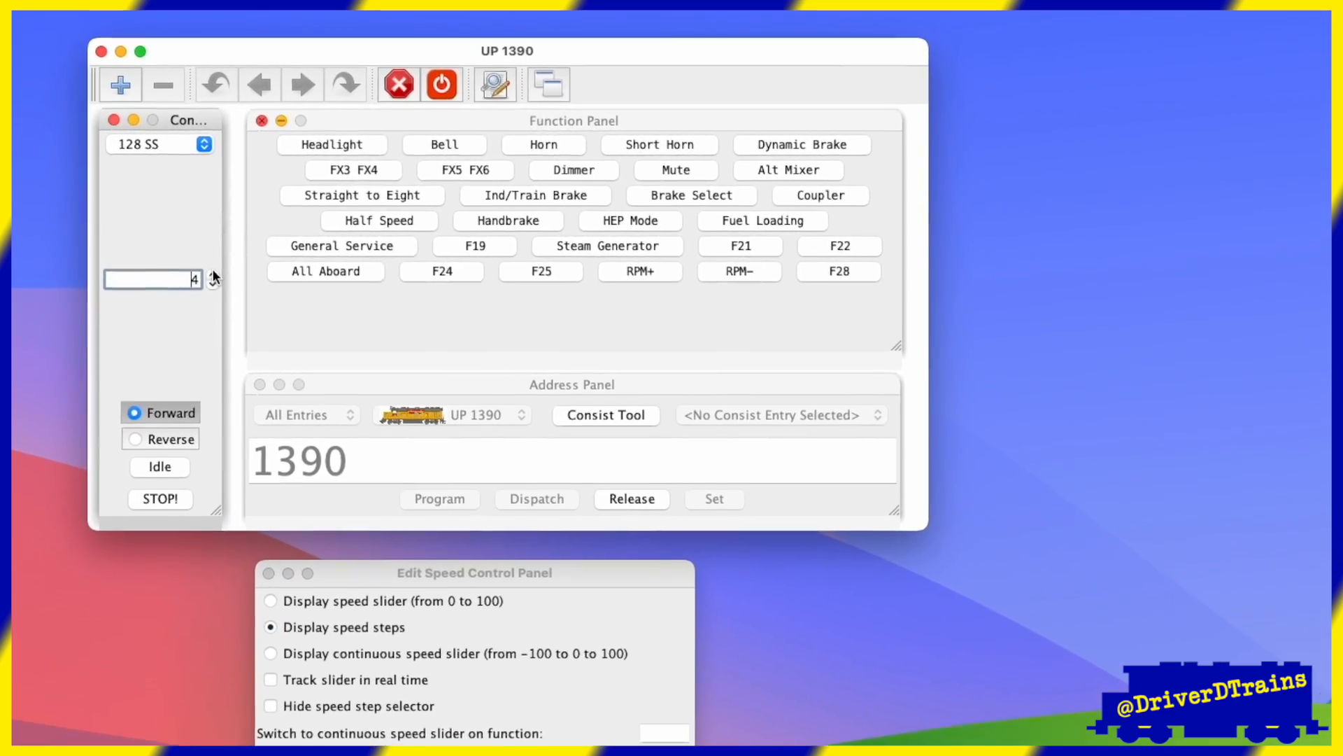
Raise the UP 1390 locomotive's speed one step at a time past speed step 10, up to the maximum of 126.
left_click(212, 272)
left_click(212, 272)
left_click(212, 272)
left_click(213, 272)
left_click(213, 272)
left_click(213, 272)
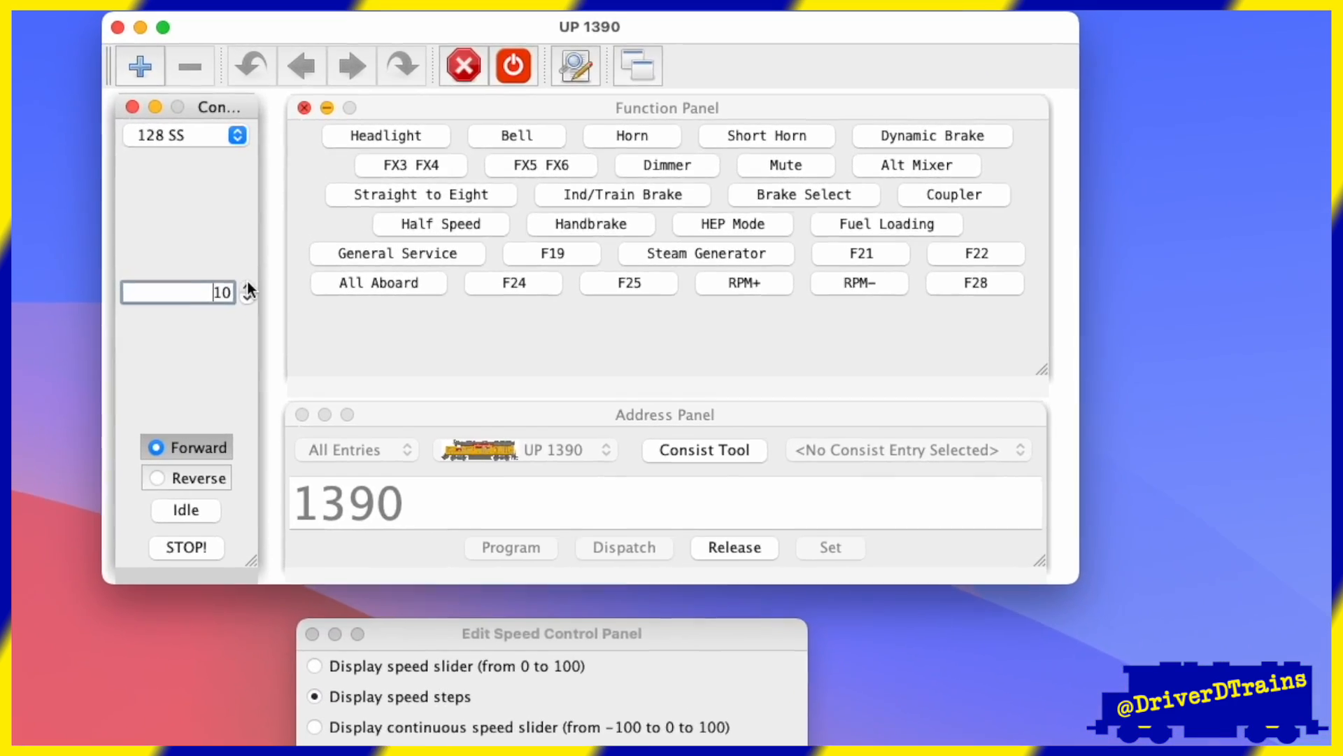
left_click(213, 272)
left_click(213, 272)
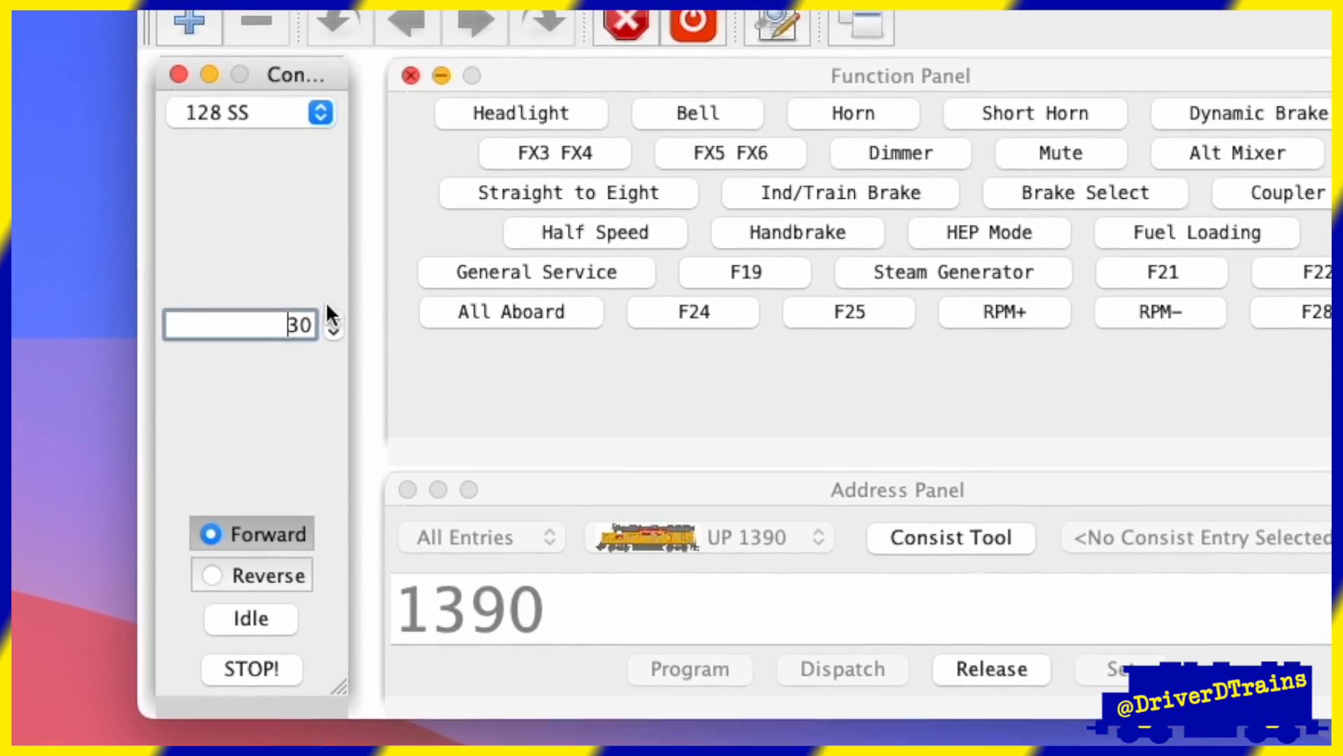
scroll(278, 297, "up", 20)
scroll(318, 308, "up", 20)
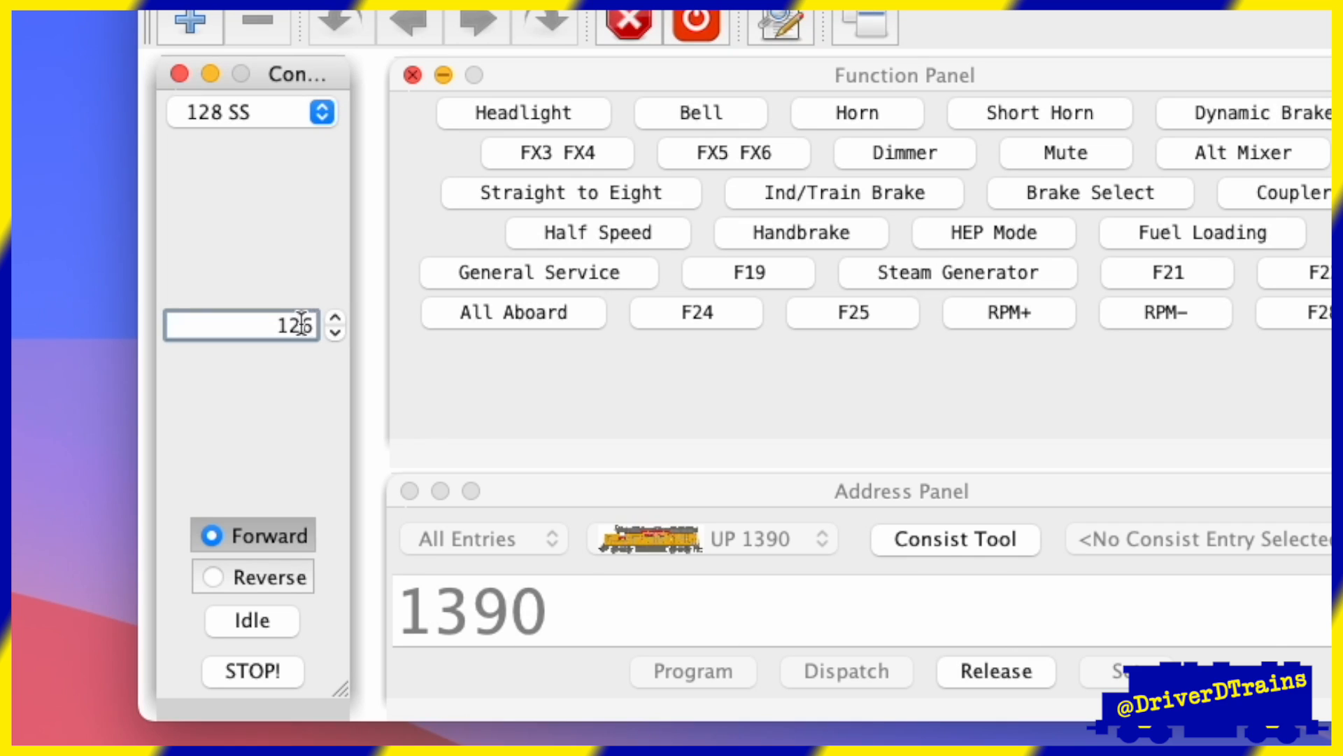
Lower the locomotive's speed by a few steps, and enter 25 directly as the speed step.
left_click(331, 331)
left_click(335, 333)
left_click_drag(338, 330, 308, 390)
left_click_drag(280, 322, 316, 324)
type("25")
Enter 125 as the speed step and adjust the speed back and forth, finishing at speed step 69.
double_click(300, 325)
type("125")
key("Right")
key("Left")
key("Right")
key("Left")
key("Right")
key("Left")
key("Right")
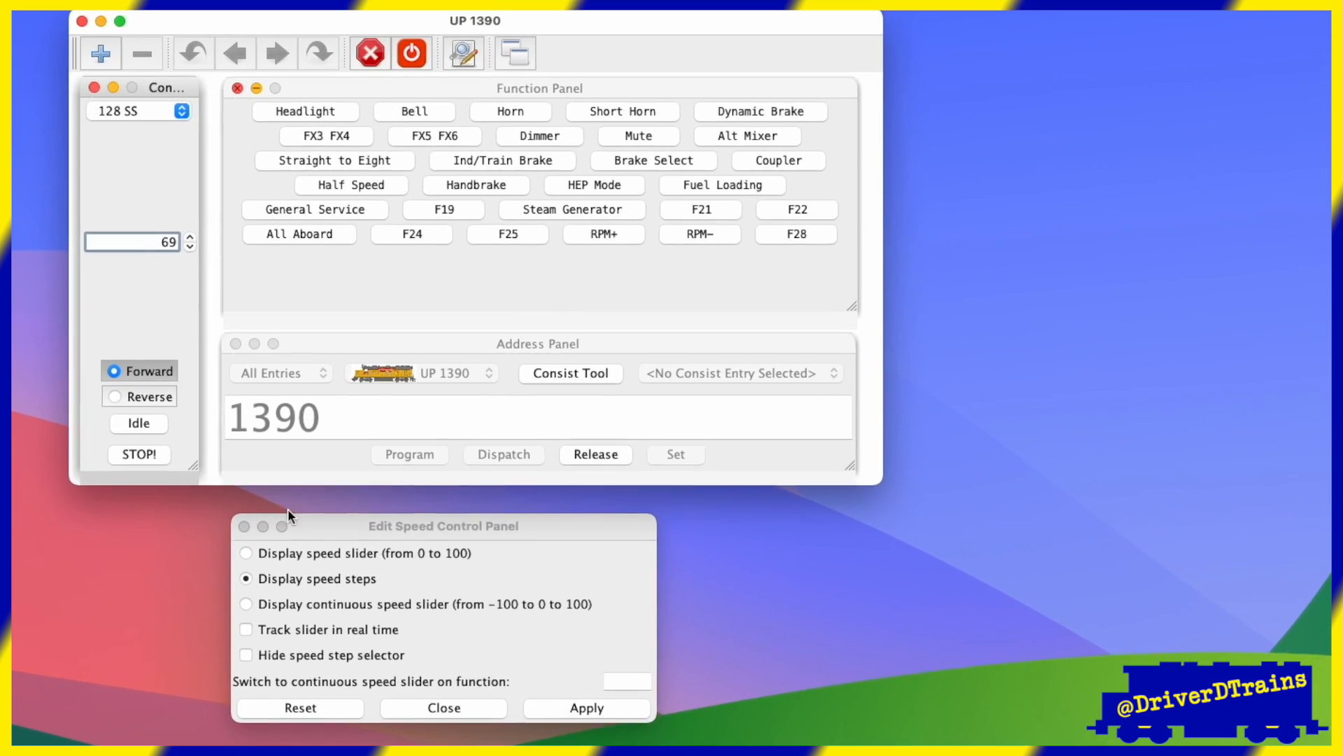
Choose Display continuous speed slider (from -100 to 0 to 100) and apply it to the Control Panel.
left_click(411, 641)
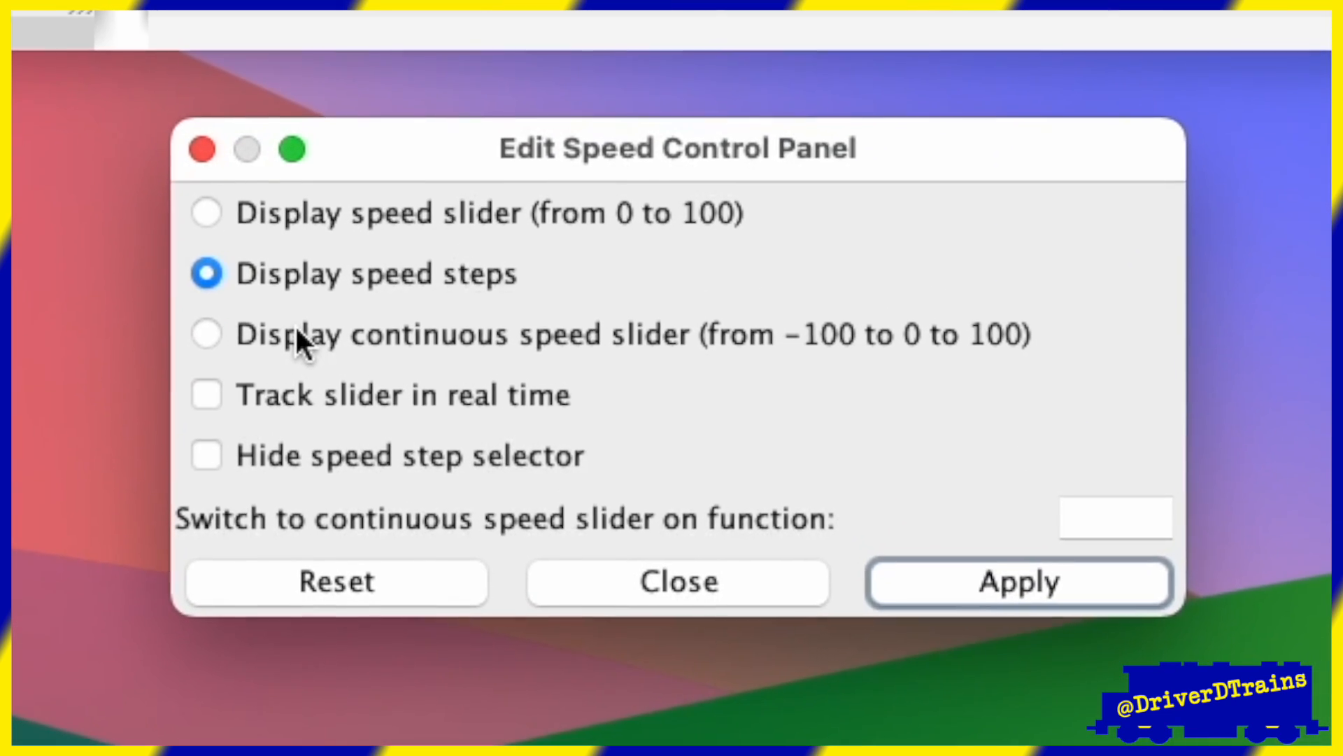
left_click(285, 537)
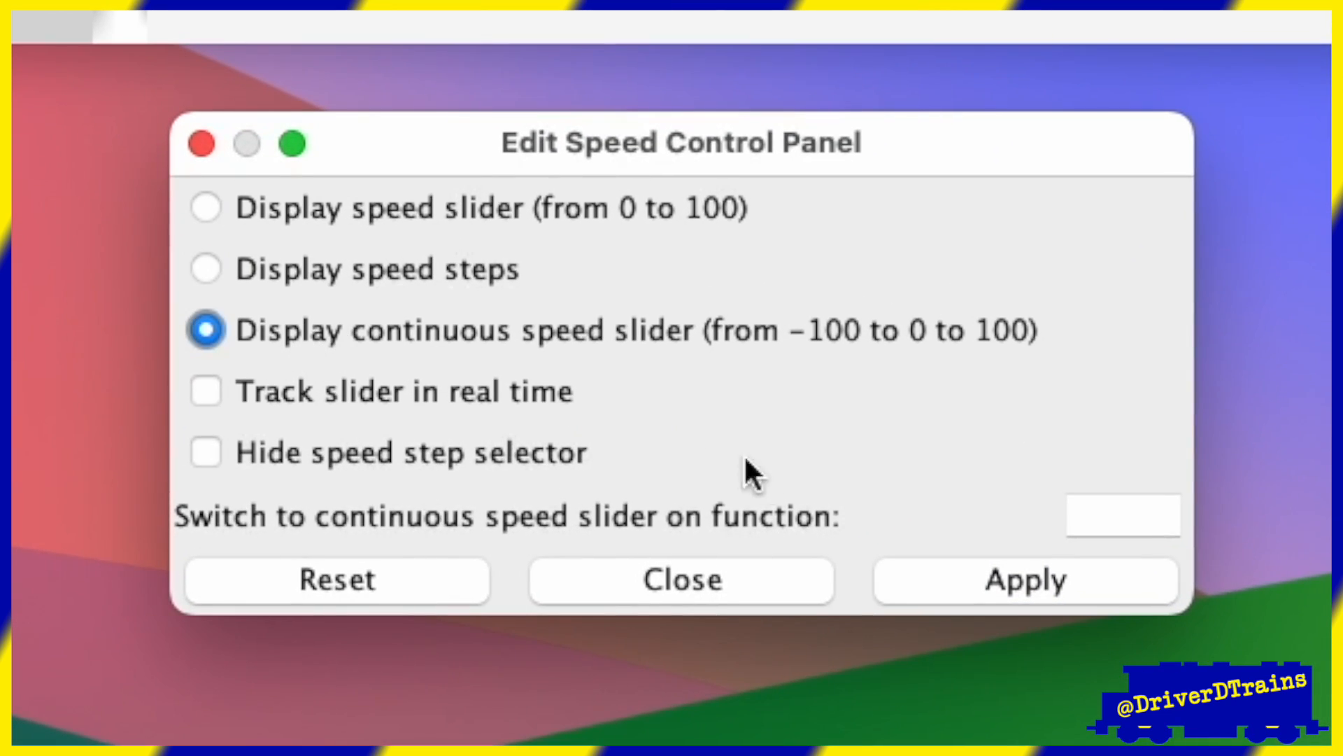
left_click(1002, 570)
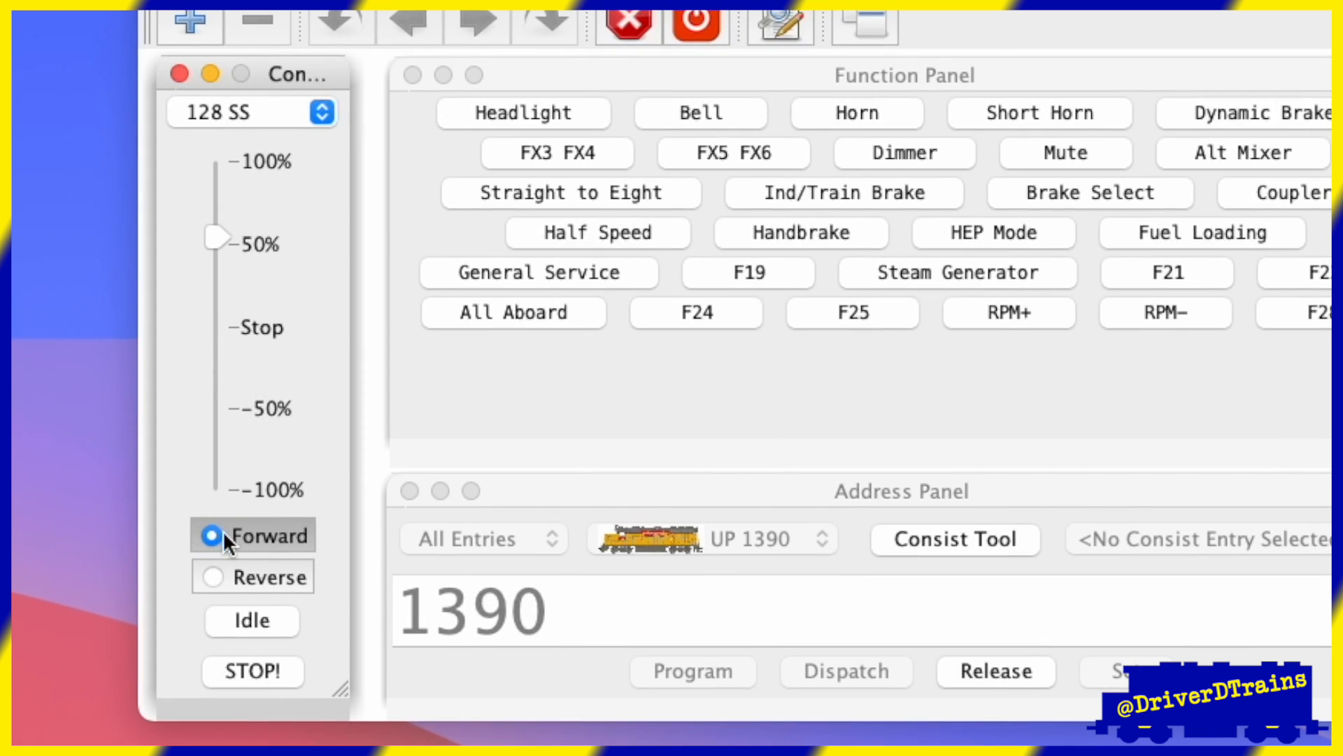
Set the locomotive to Idle and move the continuous speed slider above and below Stop.
left_click(259, 620)
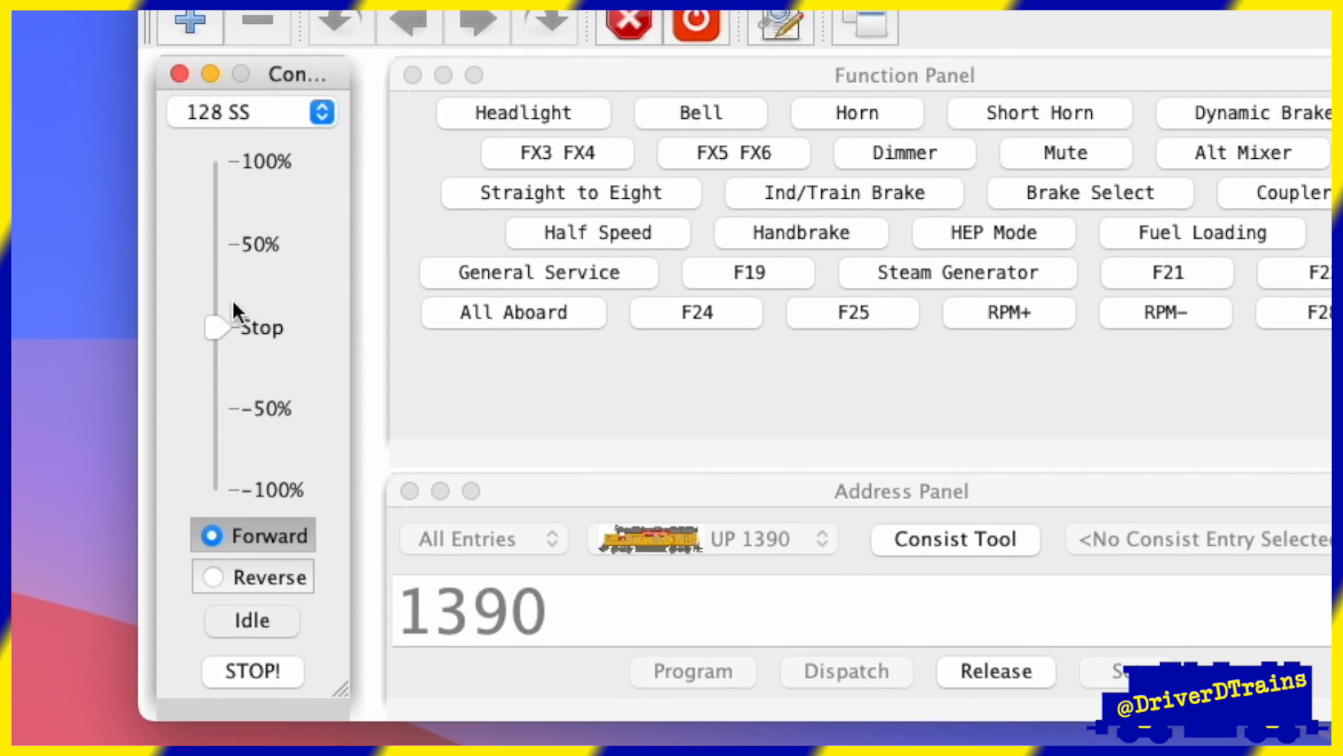
left_click_drag(223, 325, 231, 290)
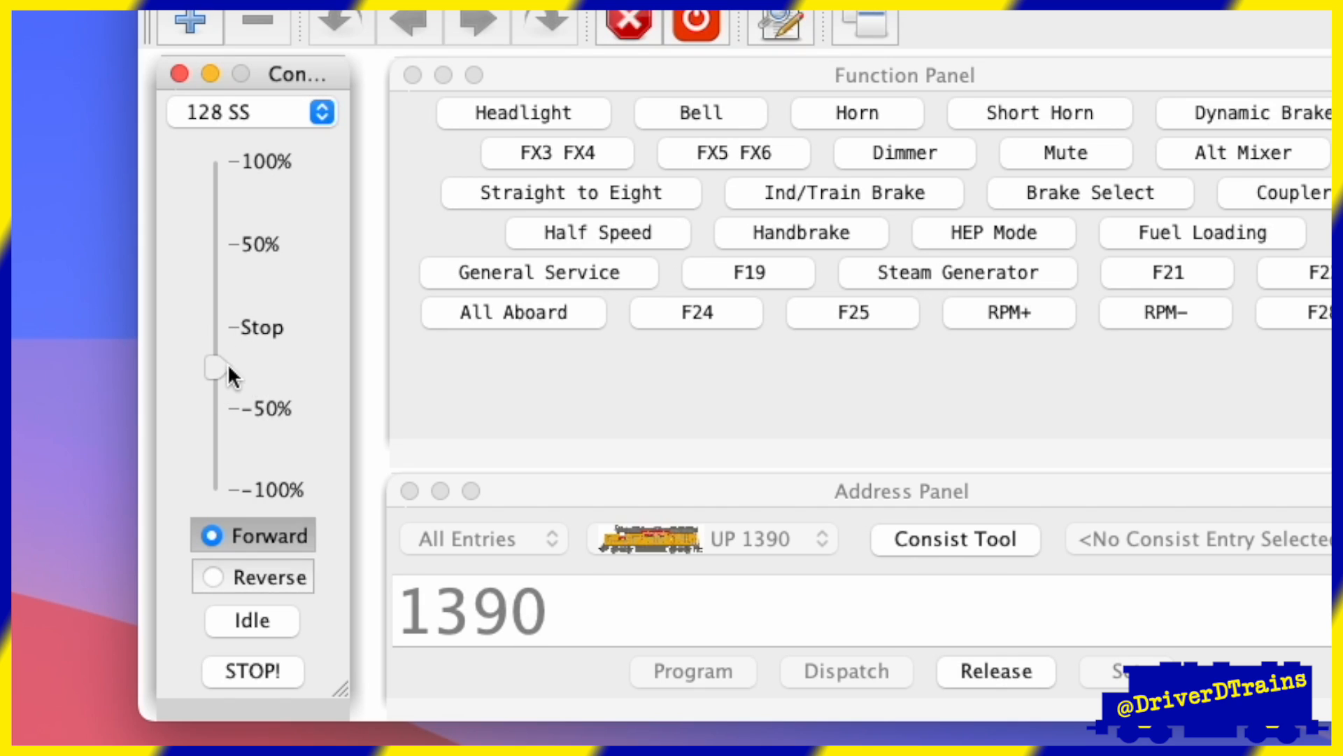
left_click_drag(228, 363, 231, 295)
Sweep the continuous speed slider repeatedly through Stop to alternate the locomotive between Forward and Reverse.
scroll(329, 347, "down", 15)
scroll(329, 347, "up", 20)
scroll(329, 348, "down", 18)
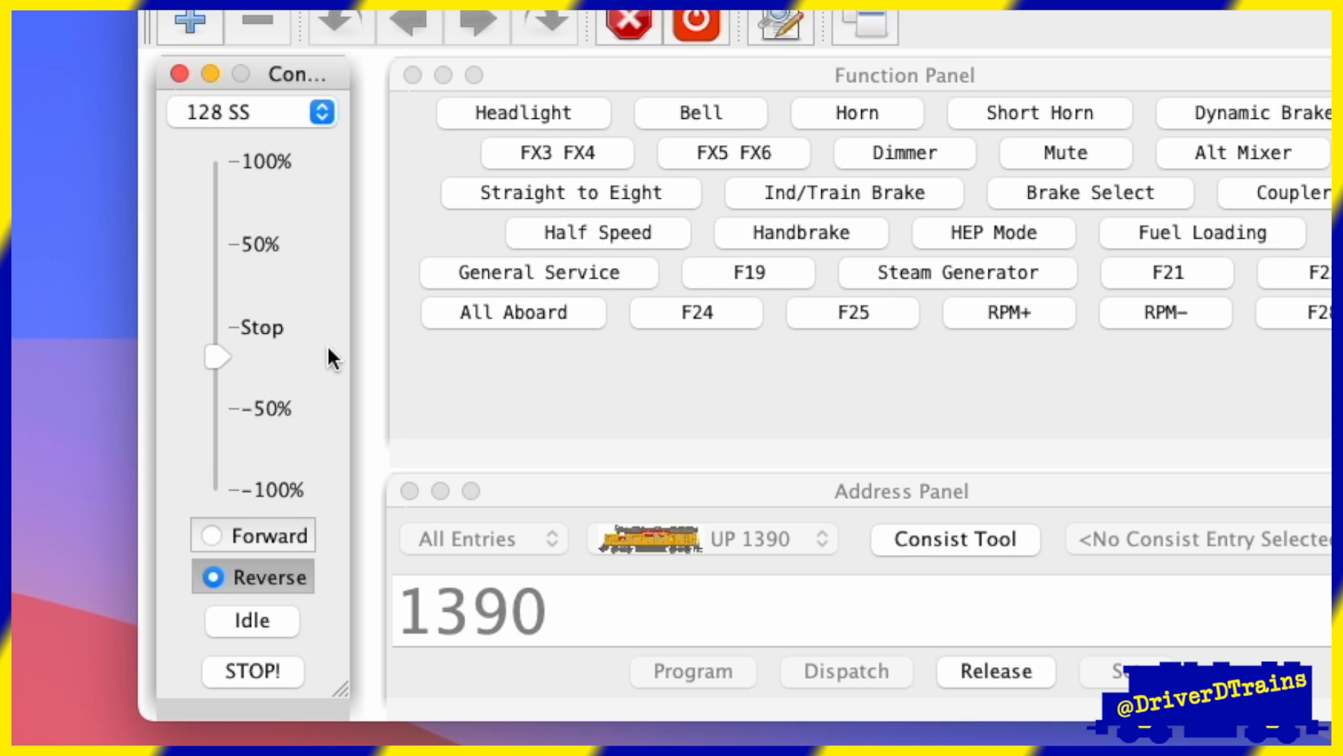
scroll(327, 346, "up", 13)
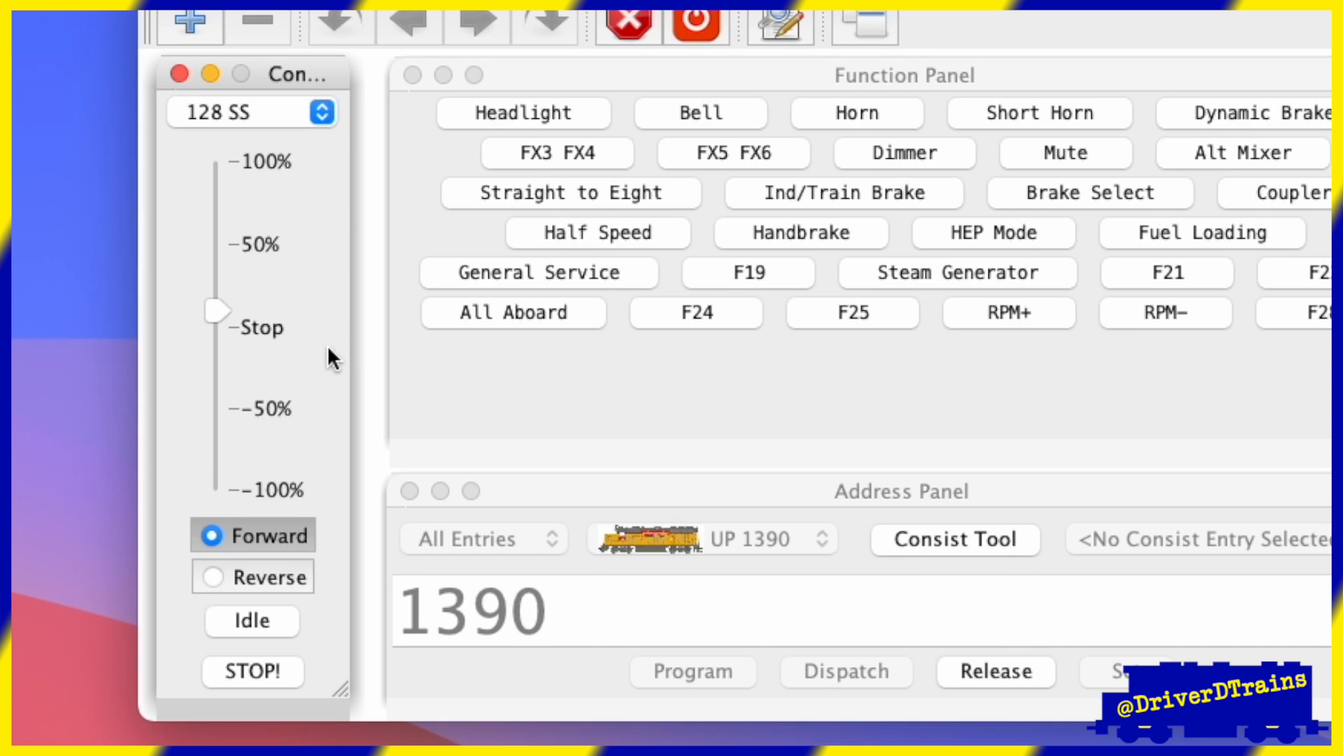
scroll(327, 346, "down", 13)
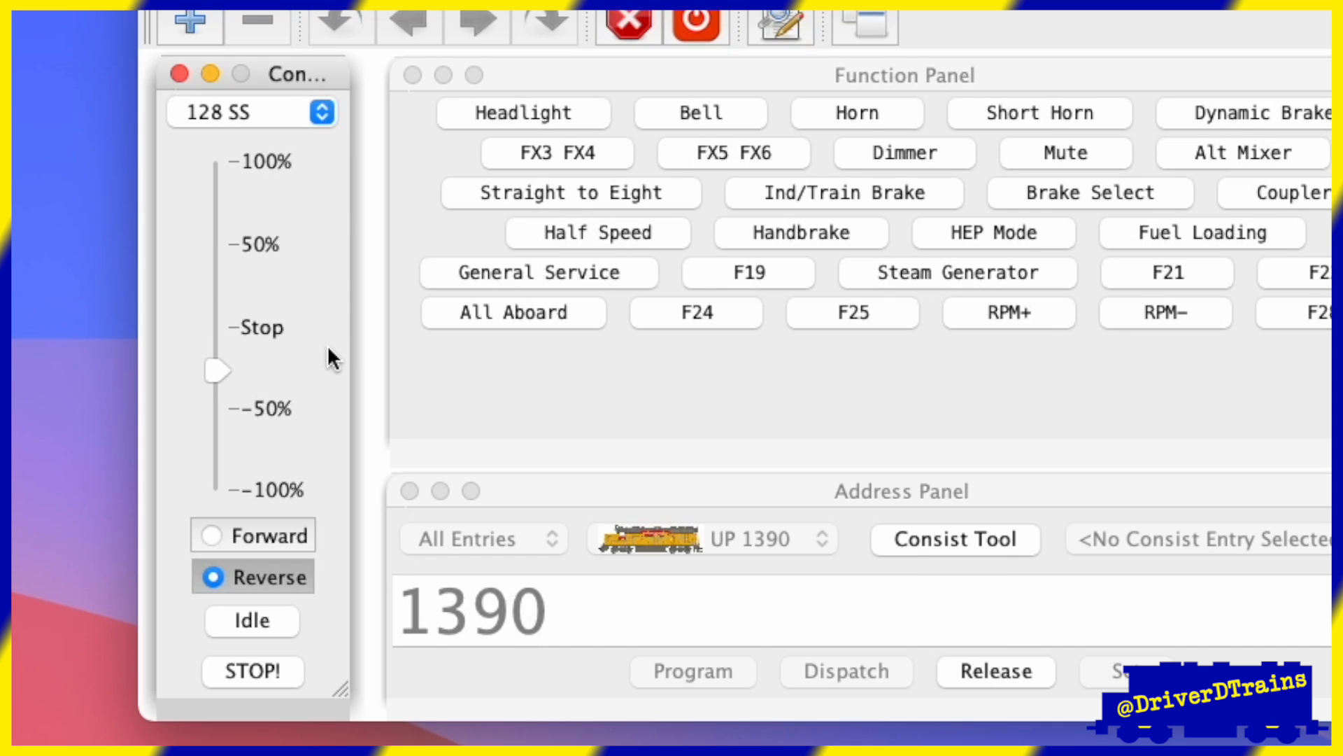
scroll(327, 345, "up", 6)
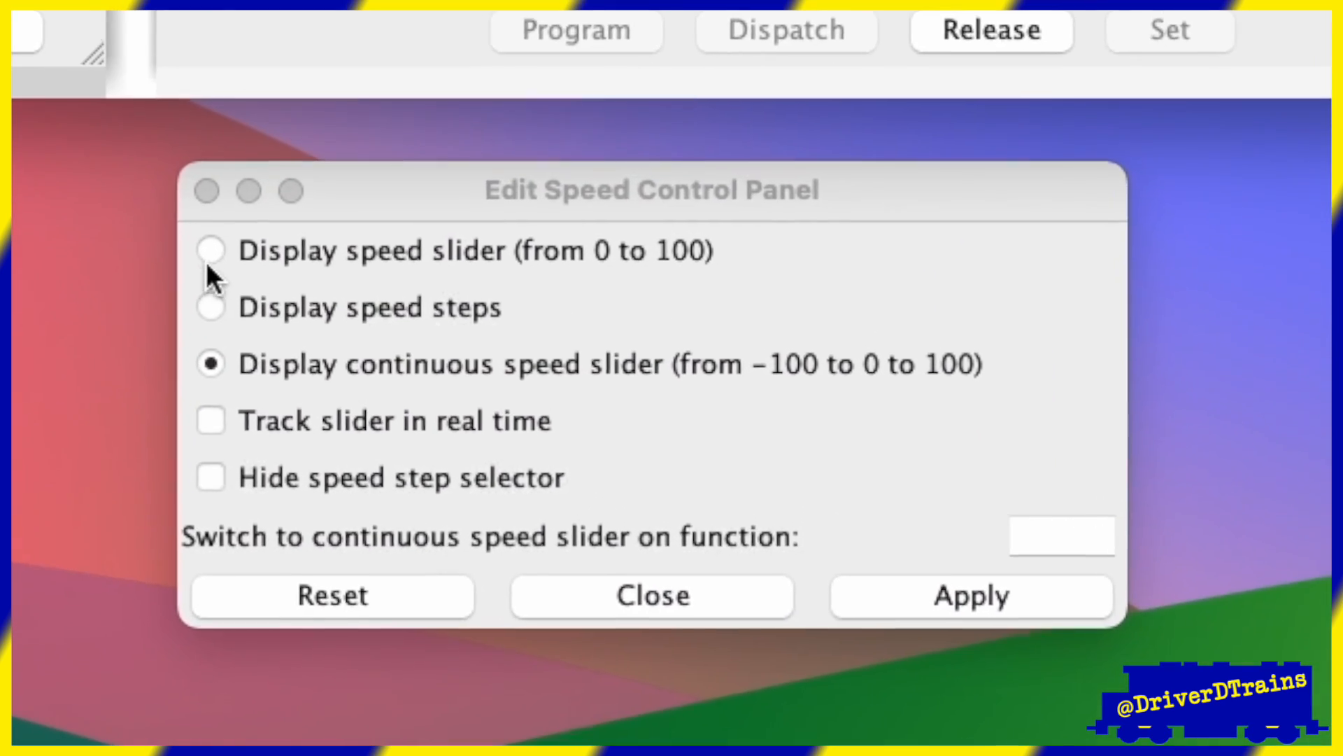
Apply Display speed slider (from 0 to 100) to the Control Panel and test the slider, leaving the locomotive at Stop in Forward.
left_click(247, 556)
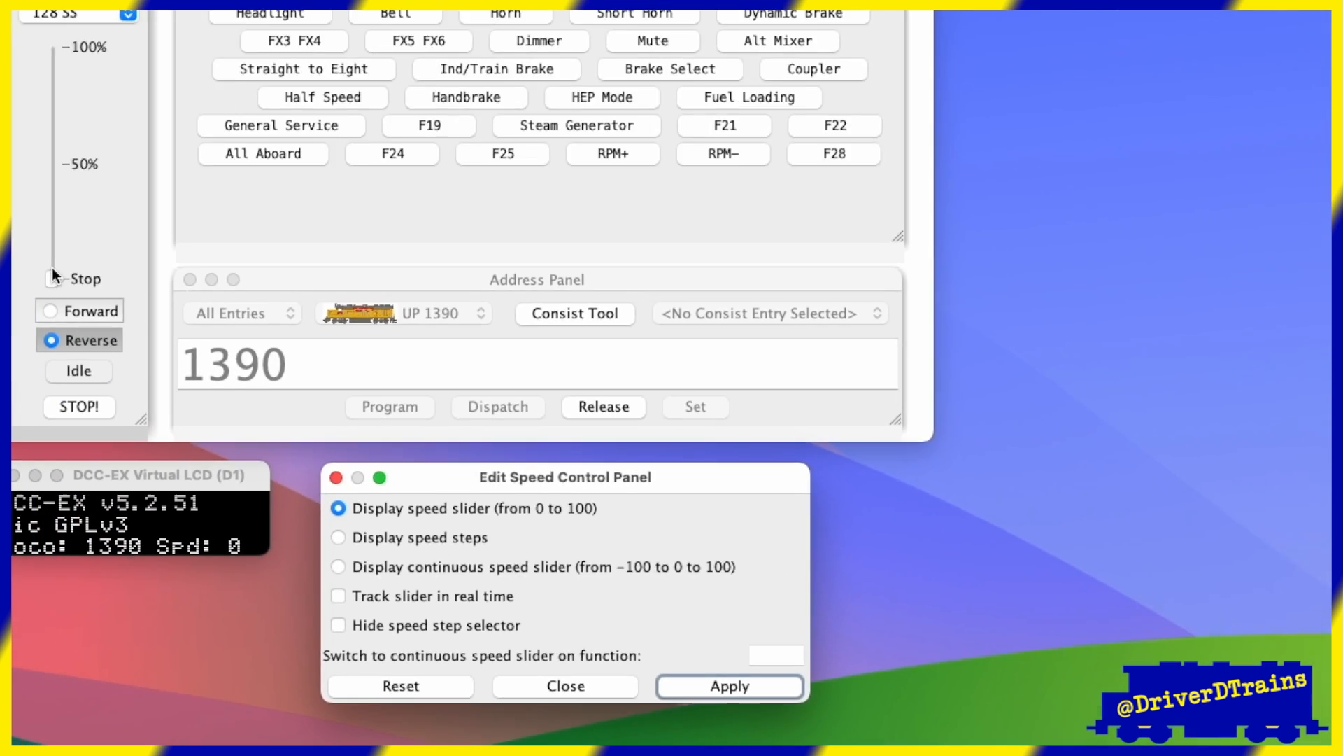
left_click_drag(52, 271, 128, 223)
mouse_move(128, 375)
left_mouse_down()
mouse_move(141, 231)
mouse_move(142, 380)
mouse_move(141, 235)
mouse_move(130, 371)
left_mouse_up()
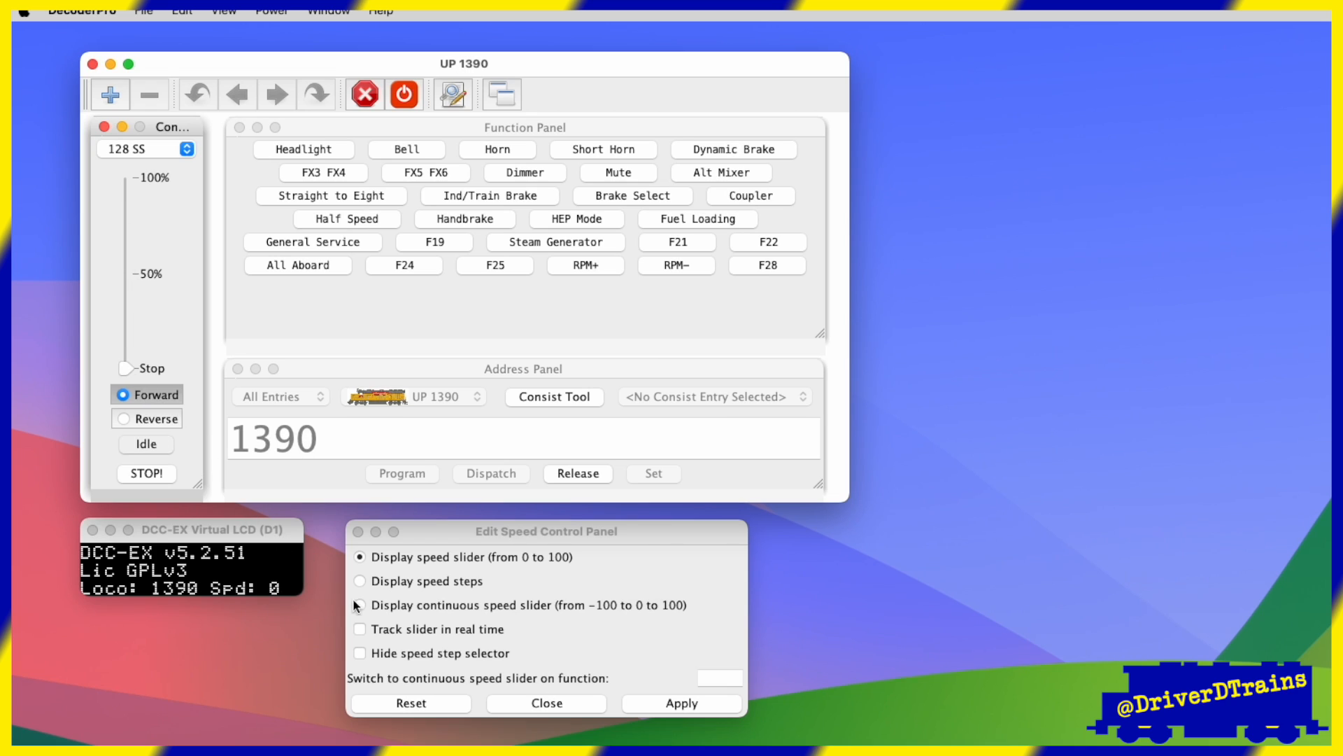
Turn on real-time slider tracking for the UP 1390 speed control and try it out with the speed slider.
left_click(360, 629)
left_click(652, 698)
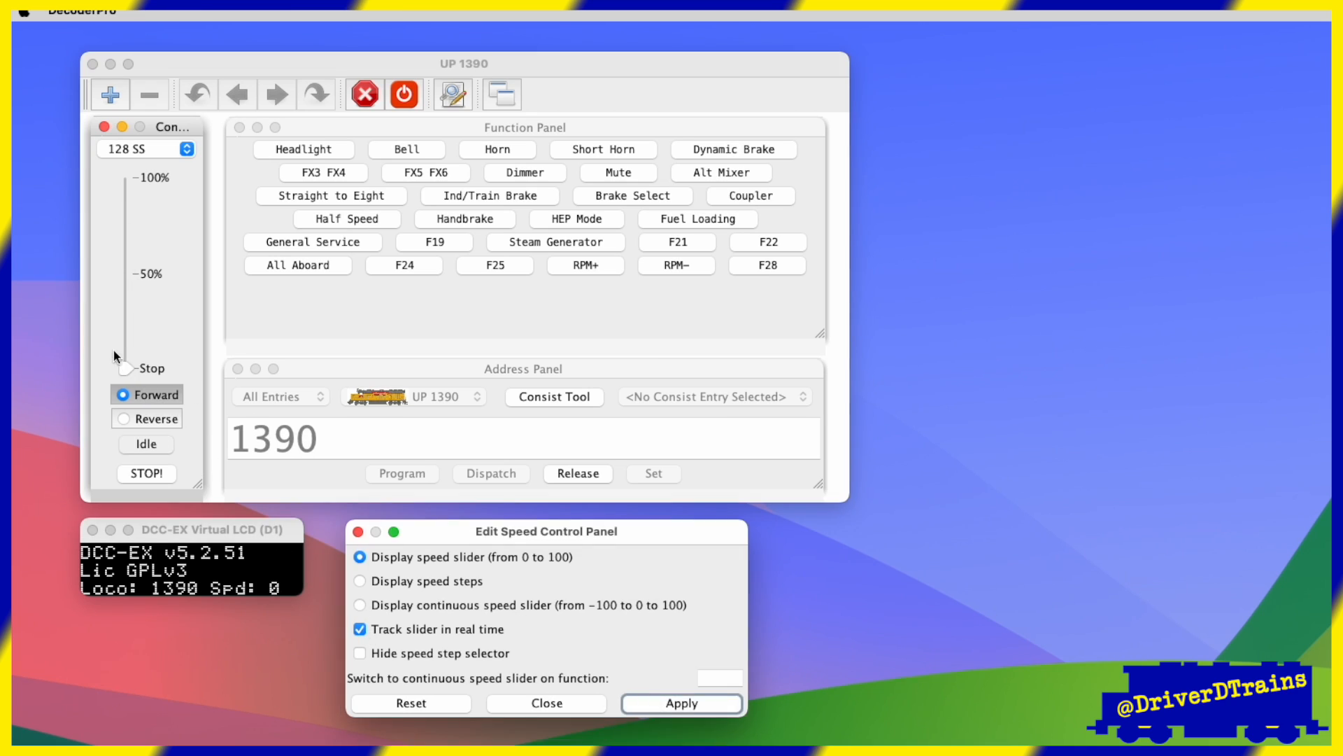
mouse_move(125, 365)
left_mouse_down()
mouse_move(135, 215)
mouse_move(127, 368)
left_mouse_up()
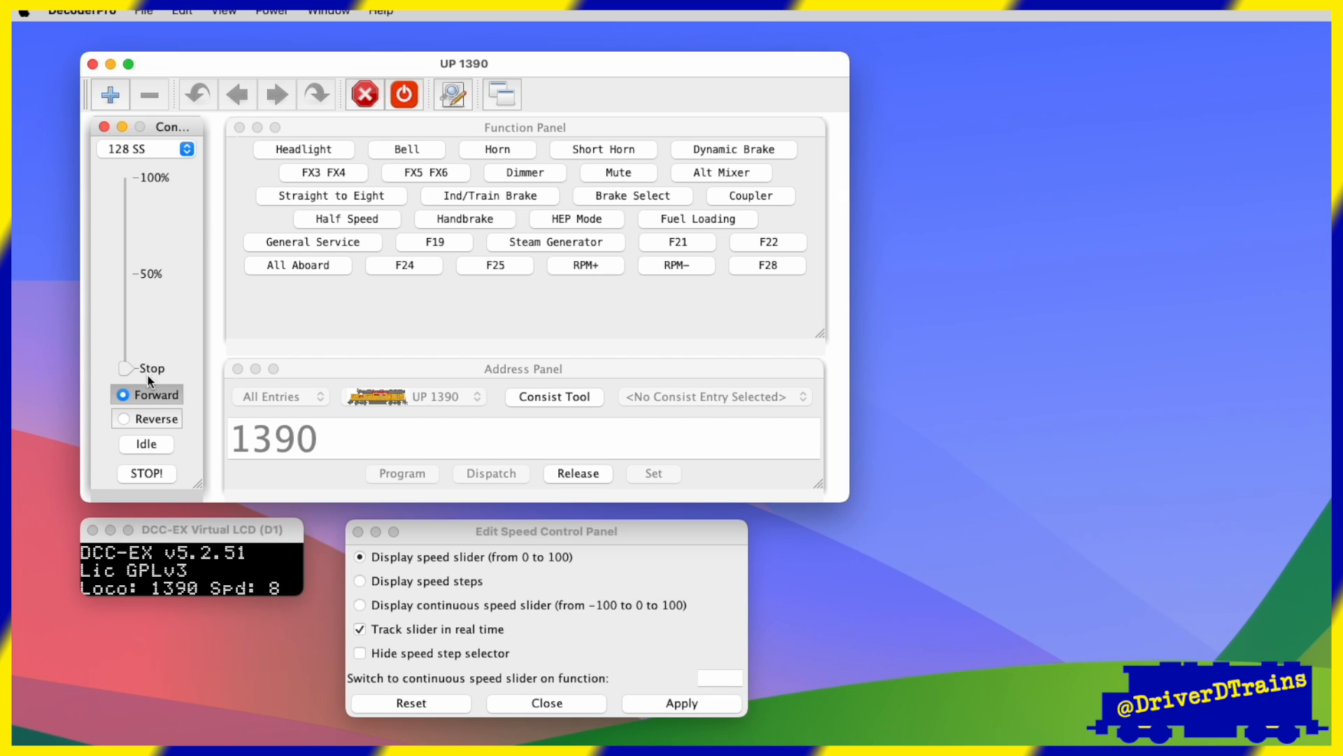
Turn off real-time slider tracking, hide the speed step selector, and apply the speed control settings.
left_click_drag(493, 532, 385, 533)
left_click(254, 630)
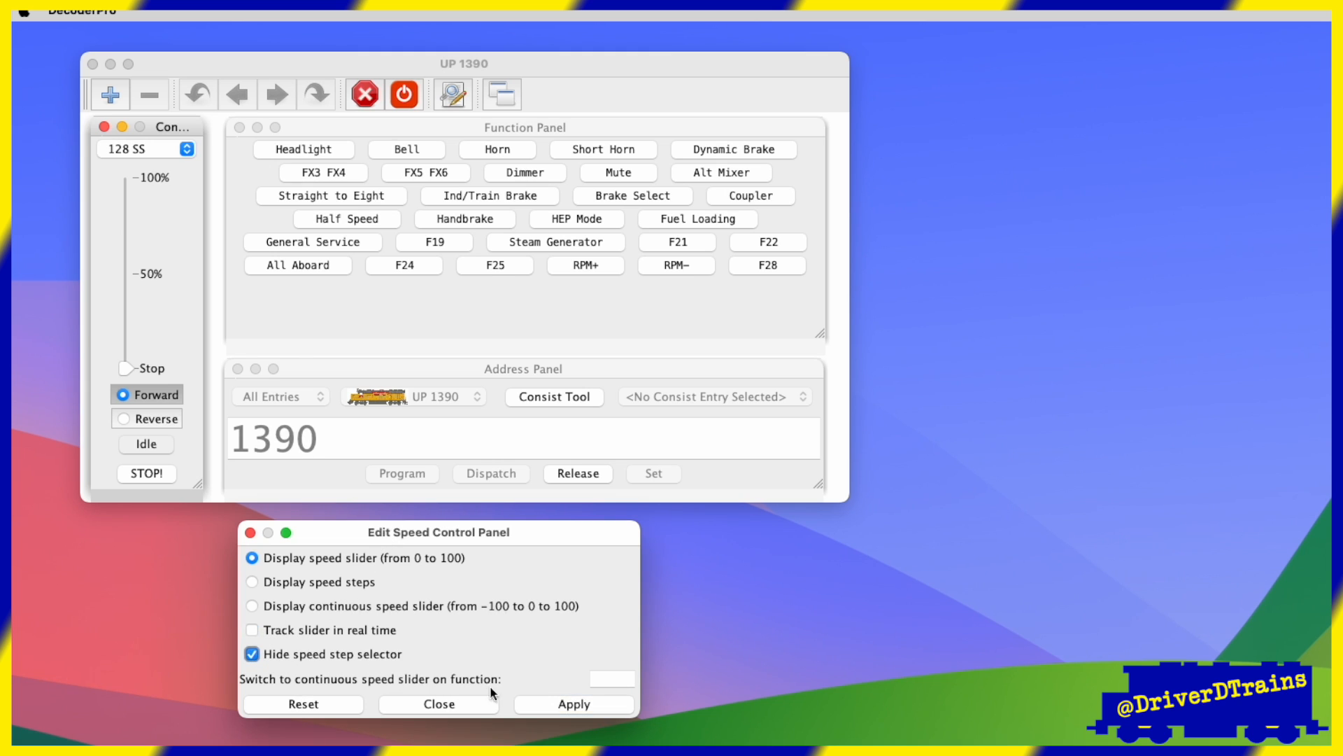
left_click(553, 707)
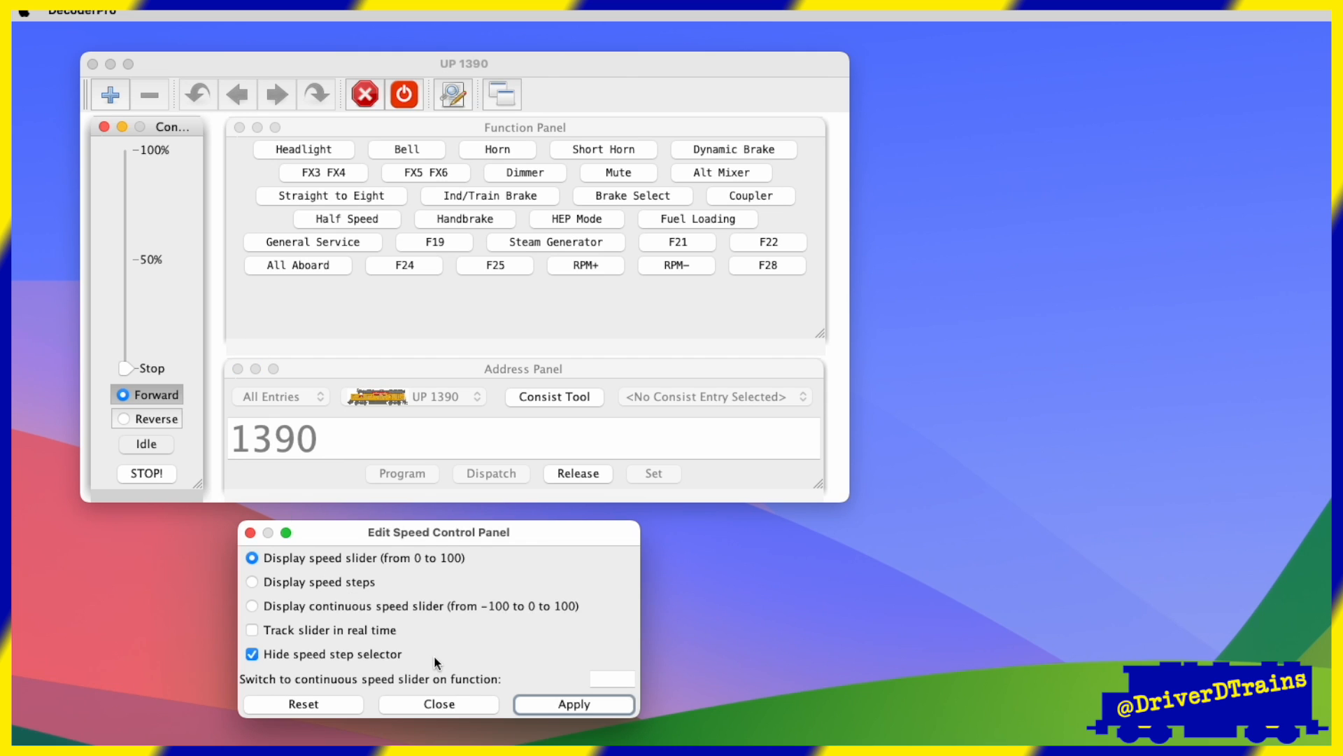
left_click(368, 656)
left_click(527, 704)
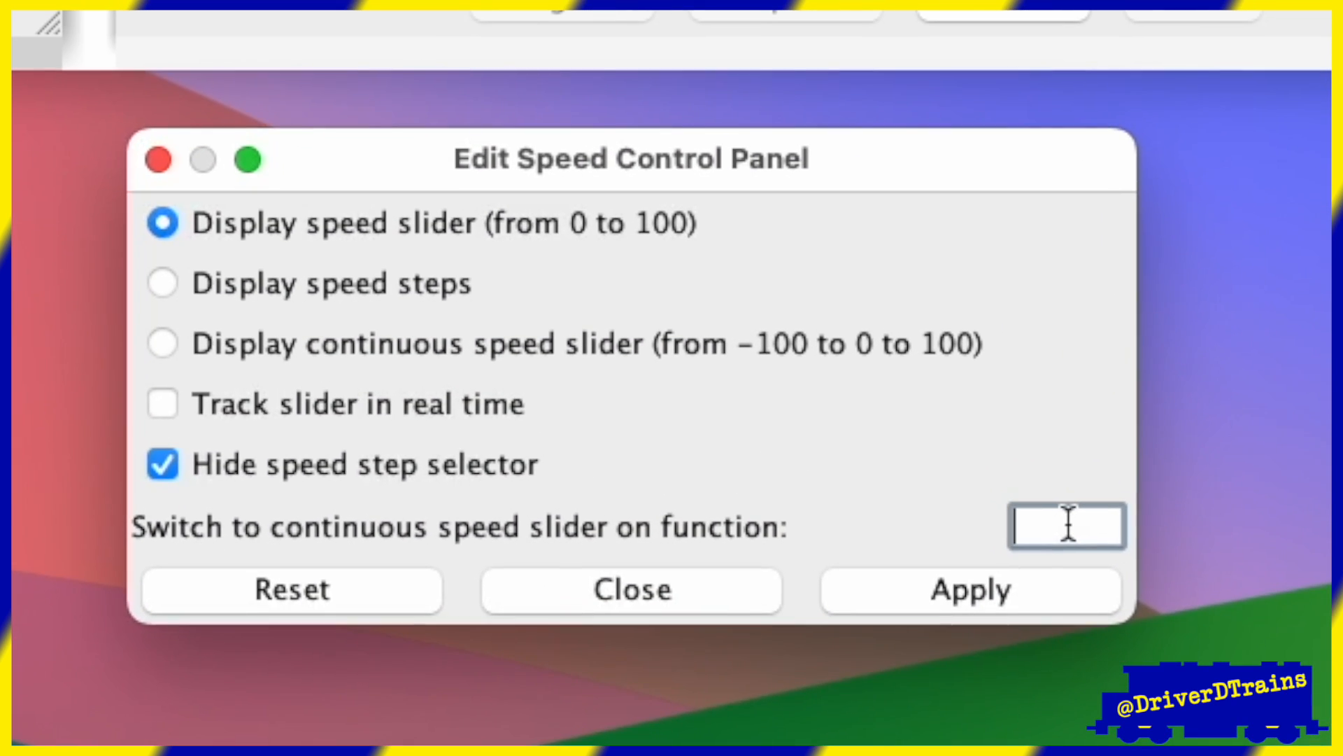
Set F28 as the function that switches to the continuous speed slider, and toggle it repeatedly to test the switch.
type("F28")
left_click(1034, 599)
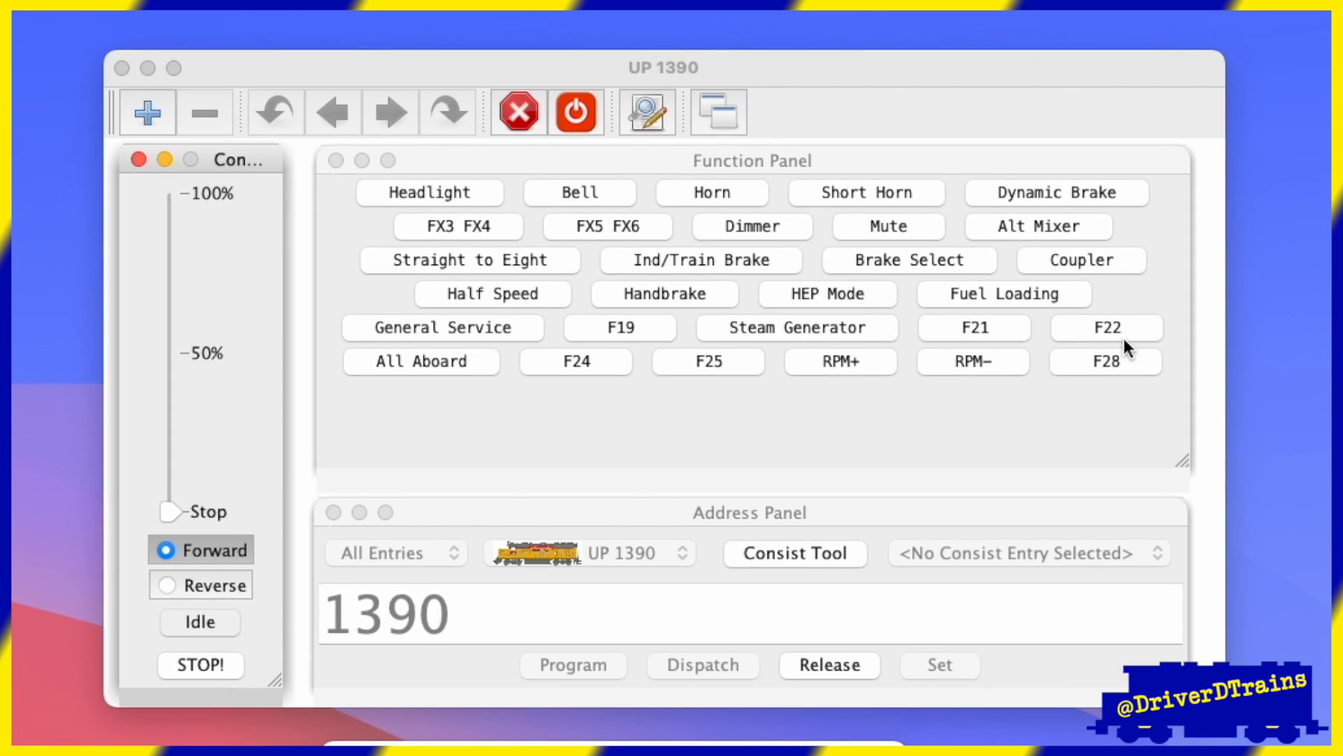
left_click(767, 264)
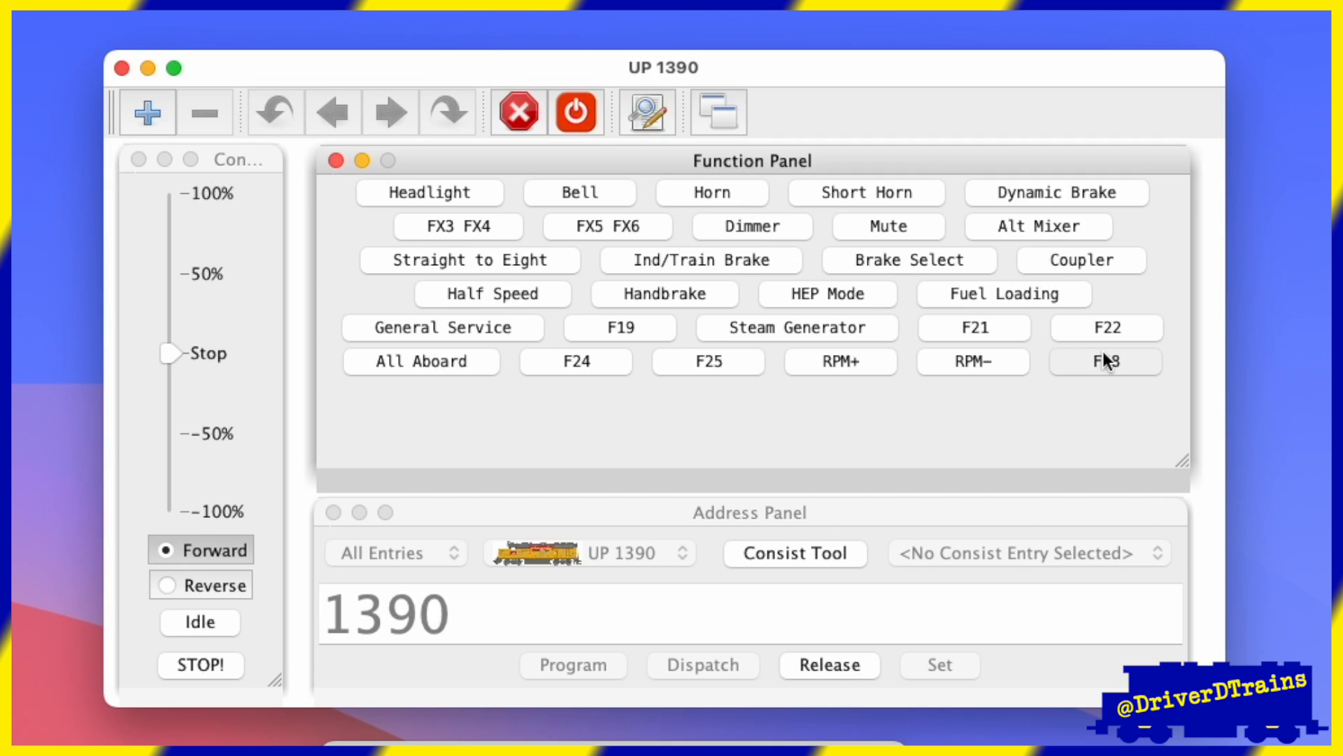
left_click(1104, 360)
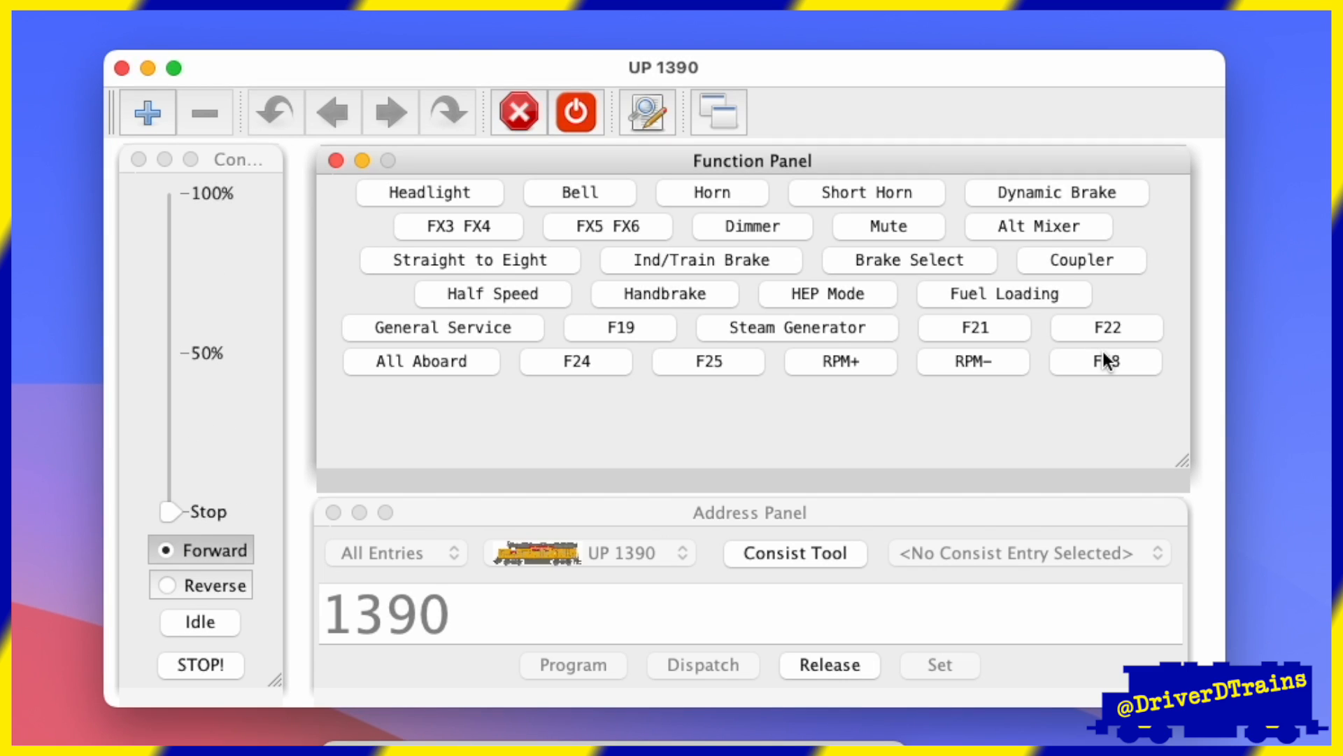
left_click(1105, 360)
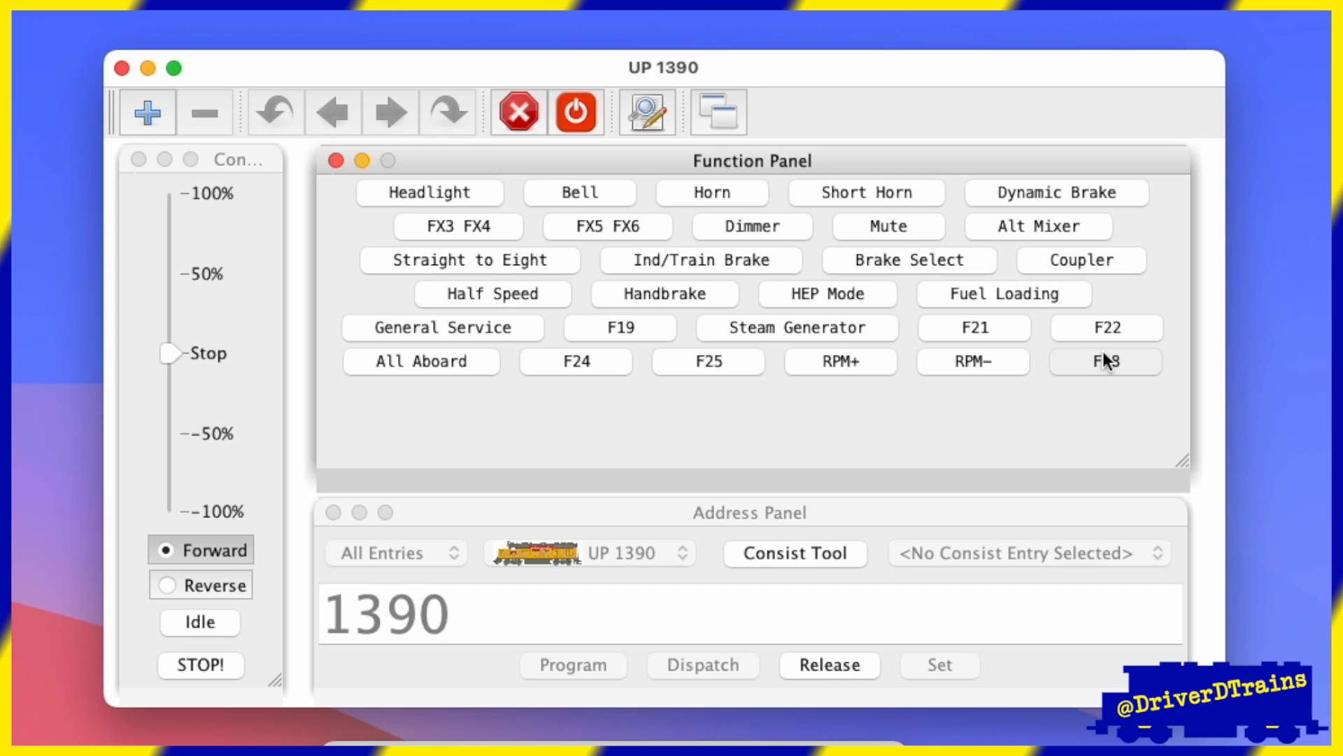
left_click(1104, 360)
left_click(1104, 359)
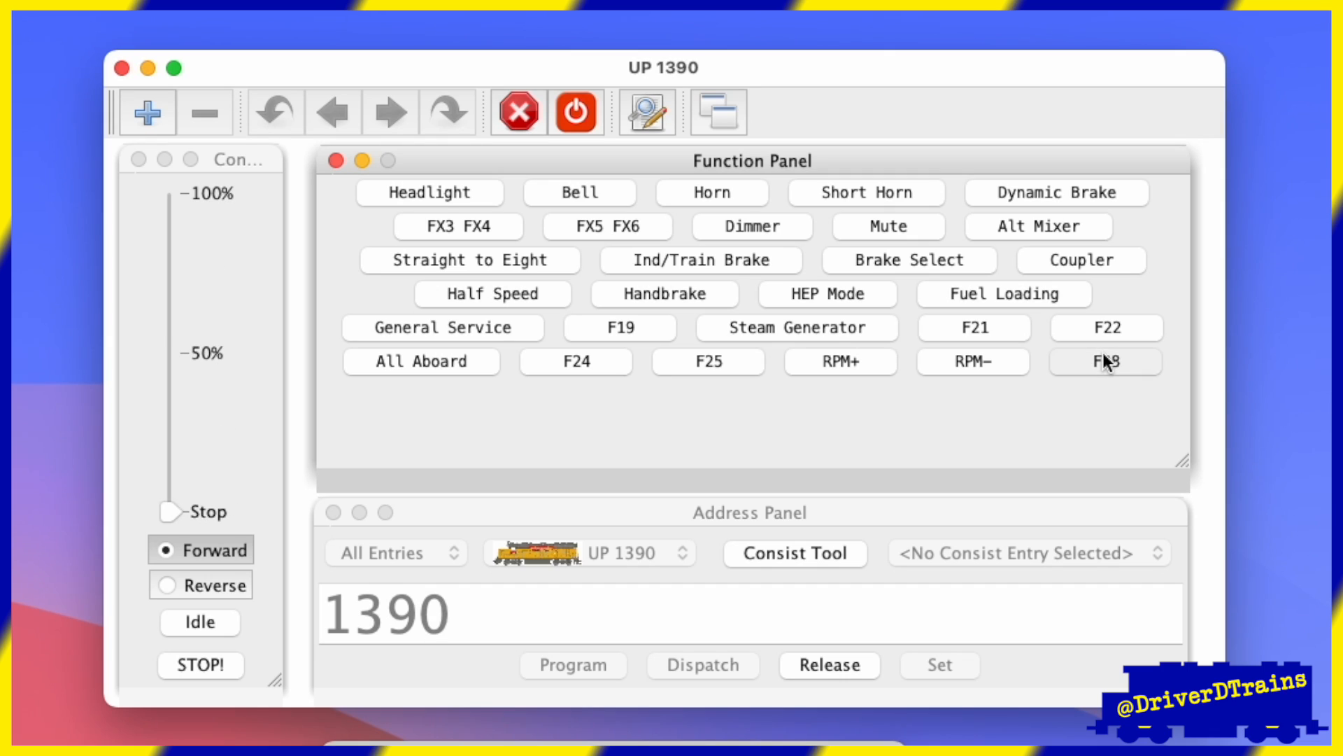
left_click(1104, 360)
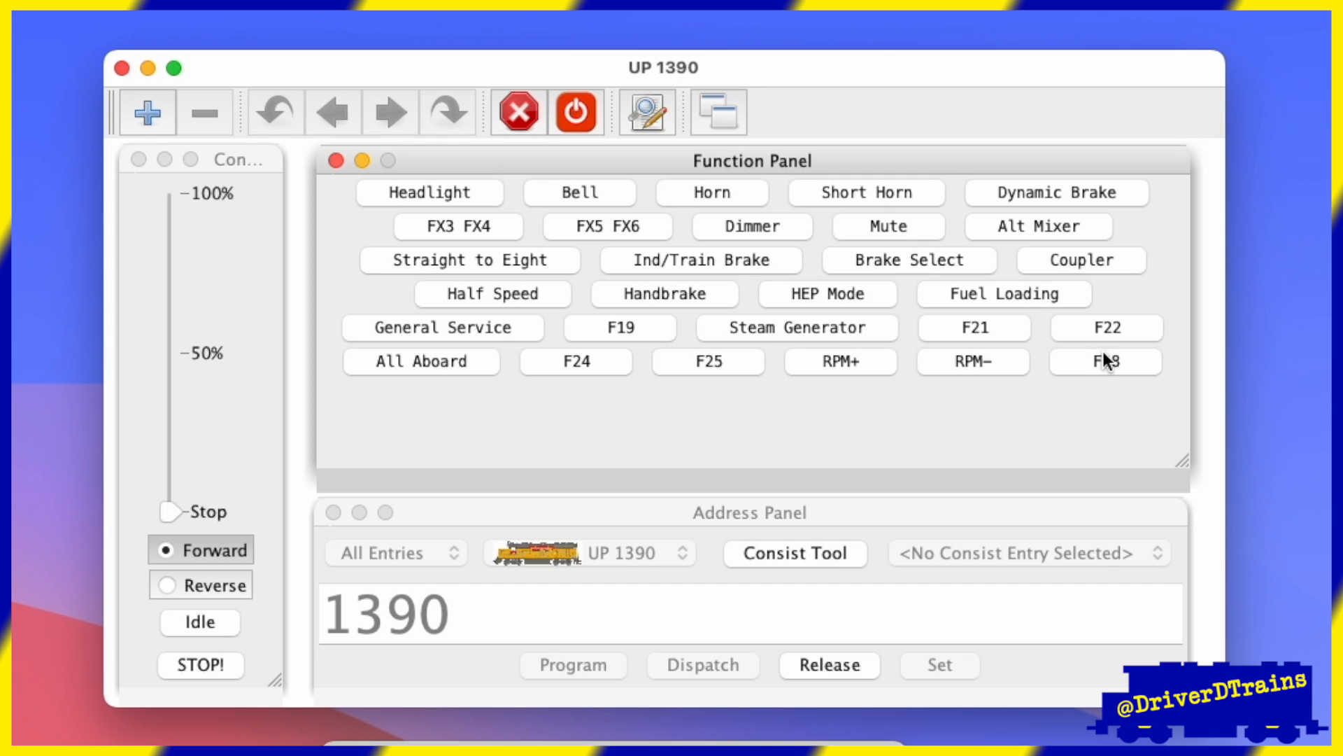
left_click(1104, 360)
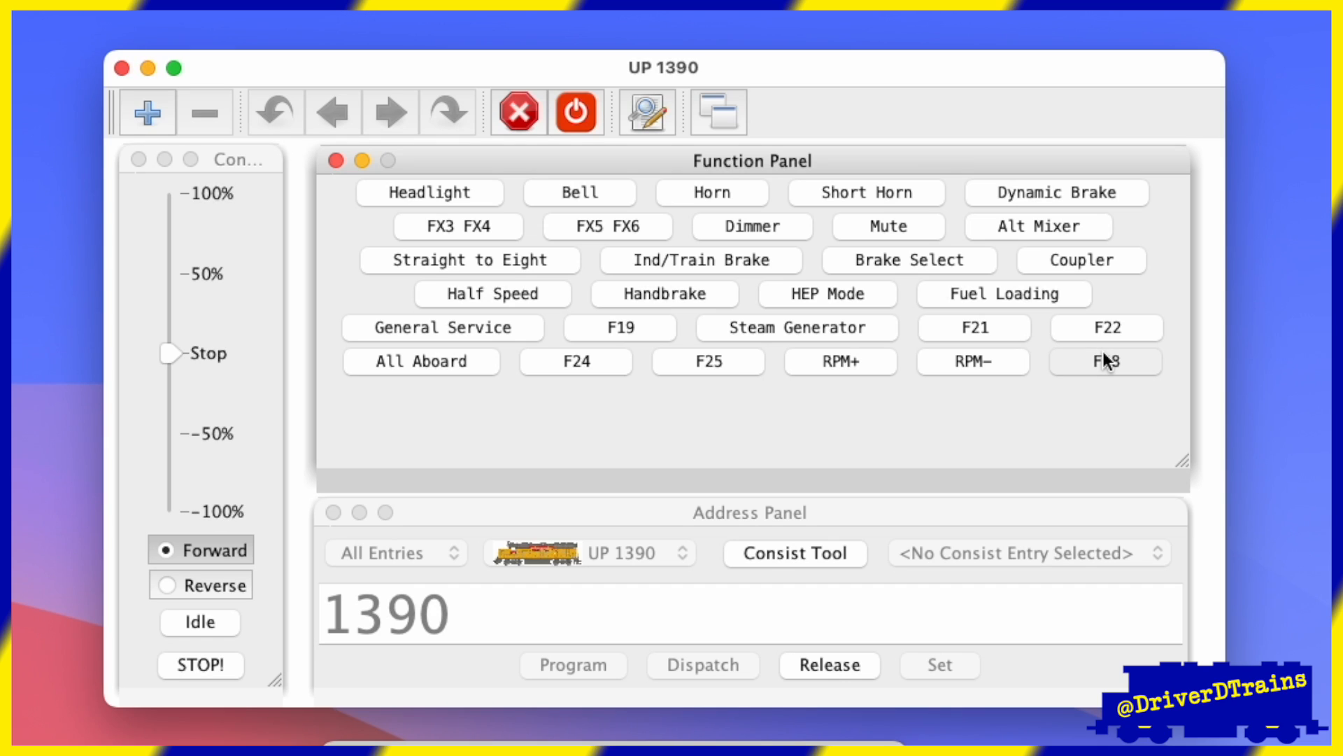
left_click(1104, 360)
left_click(1104, 359)
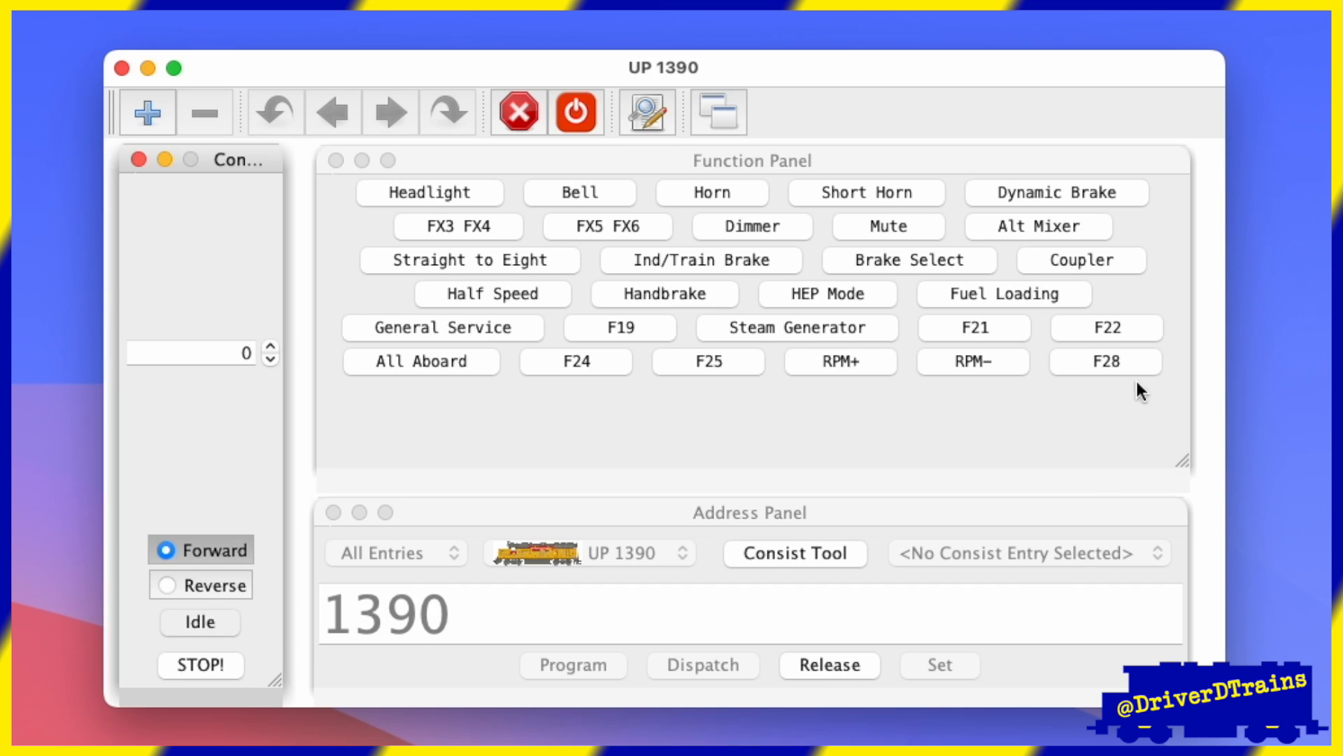
Toggle F28 repeatedly to test switching between the speed steps display and the continuous slider.
left_click(1121, 360)
left_click(1122, 360)
left_click(1122, 360)
left_click(1121, 359)
left_click(1121, 359)
left_click(1121, 359)
left_click(1120, 359)
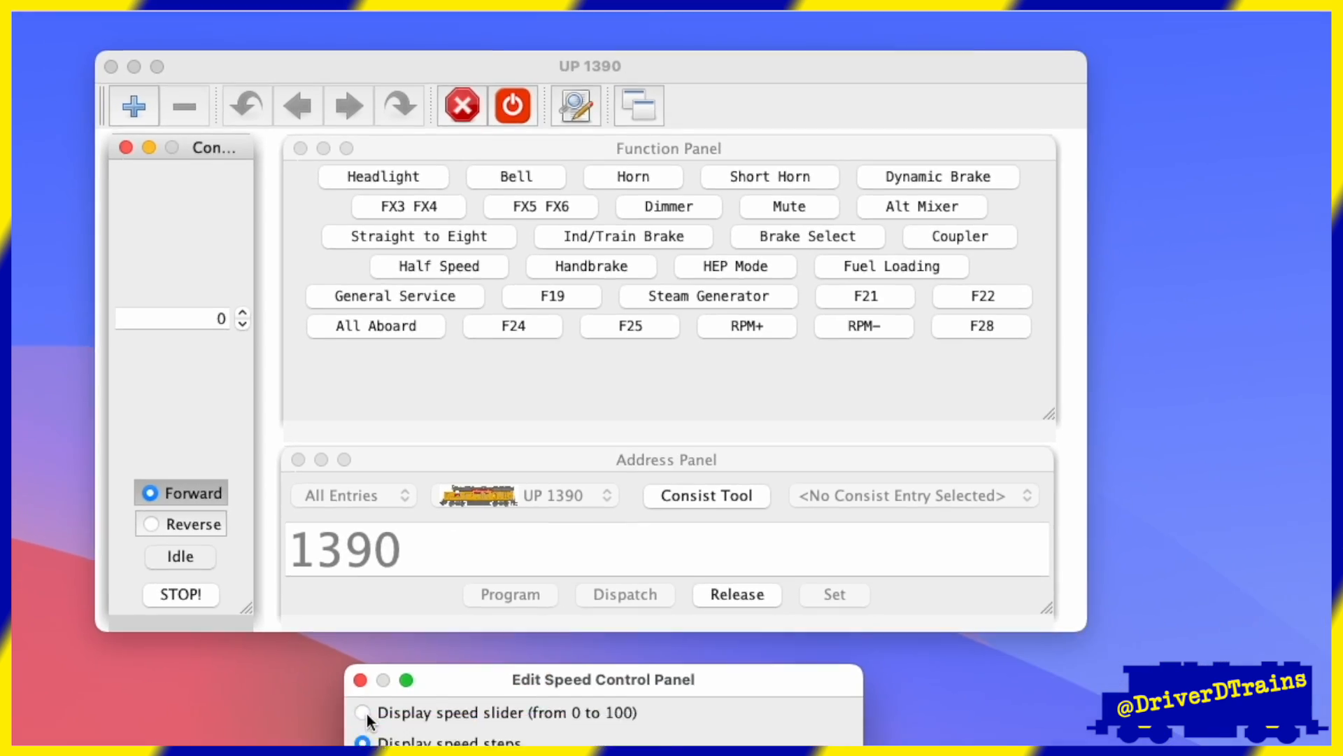
Restore the 0 to 100 speed slider display and set F1 as the function that switches to the continuous slider.
left_click(366, 713)
left_click(588, 721)
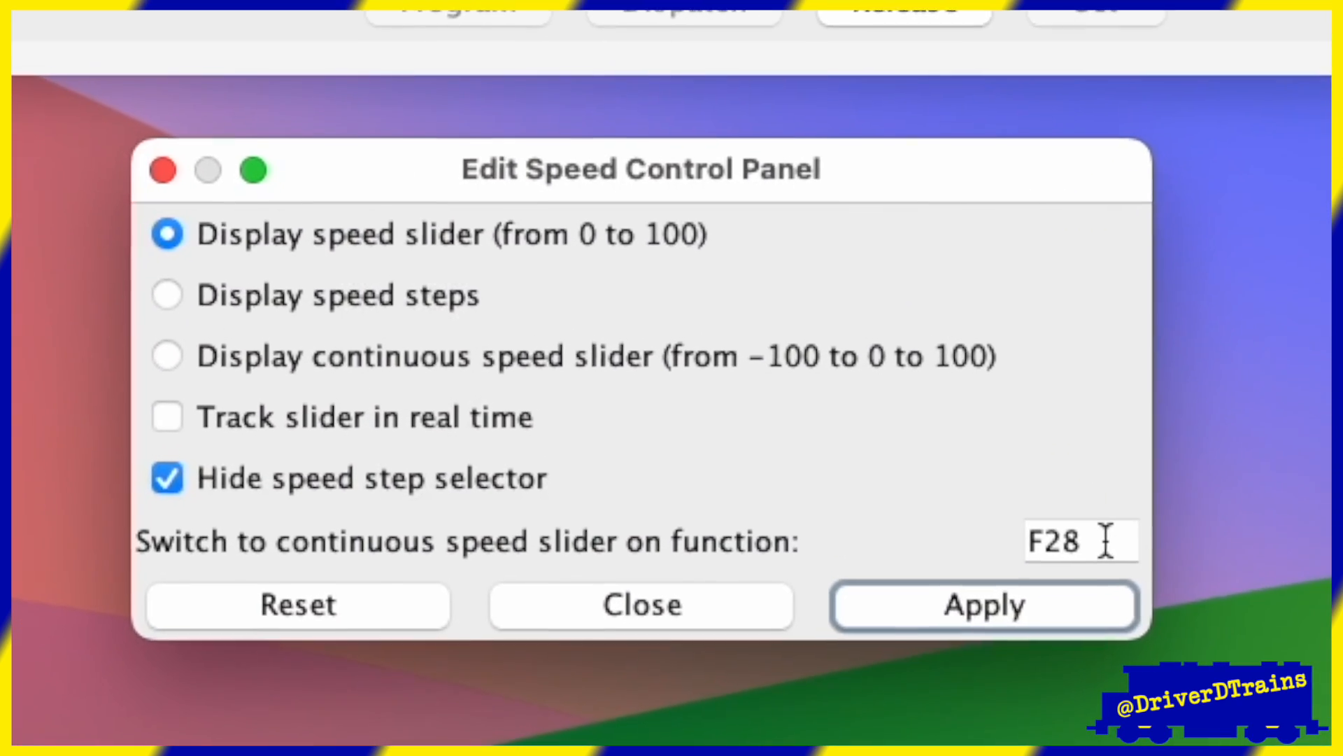
left_click(673, 681)
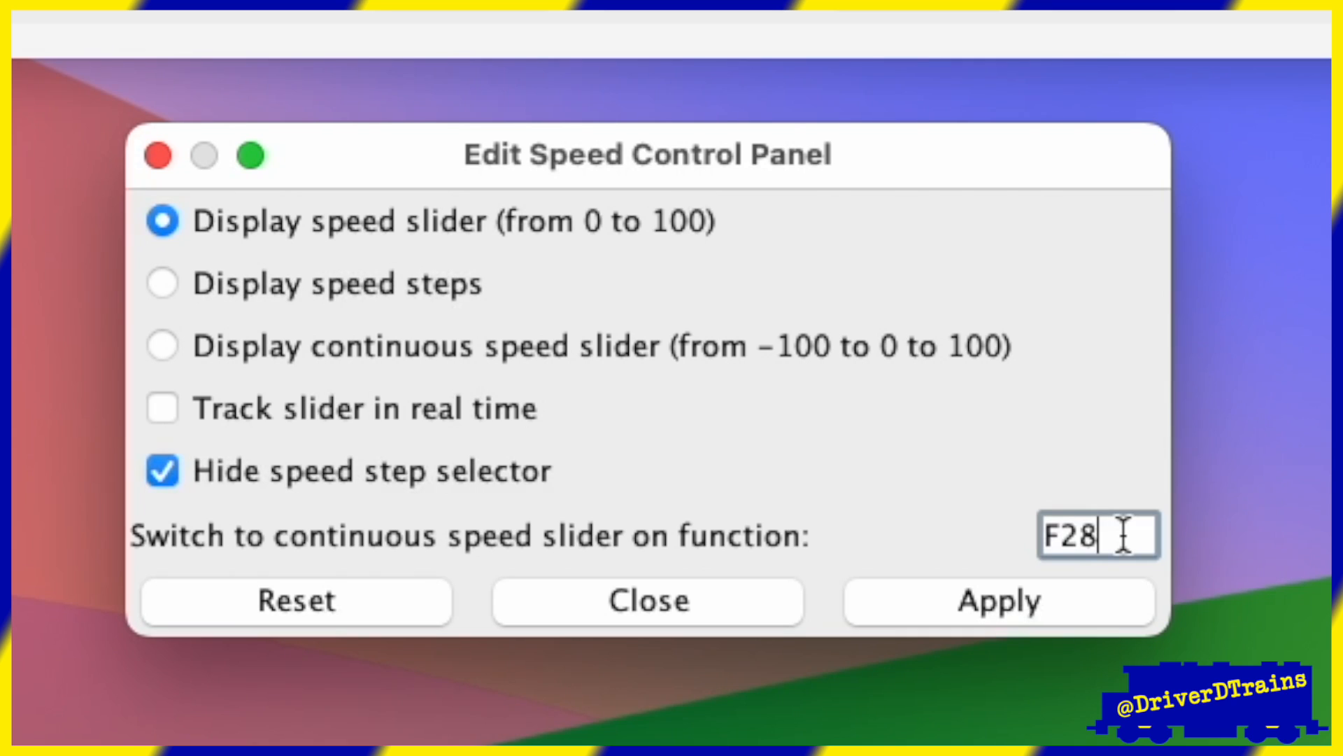
key("BackSpace")
key("BackSpace")
type("1")
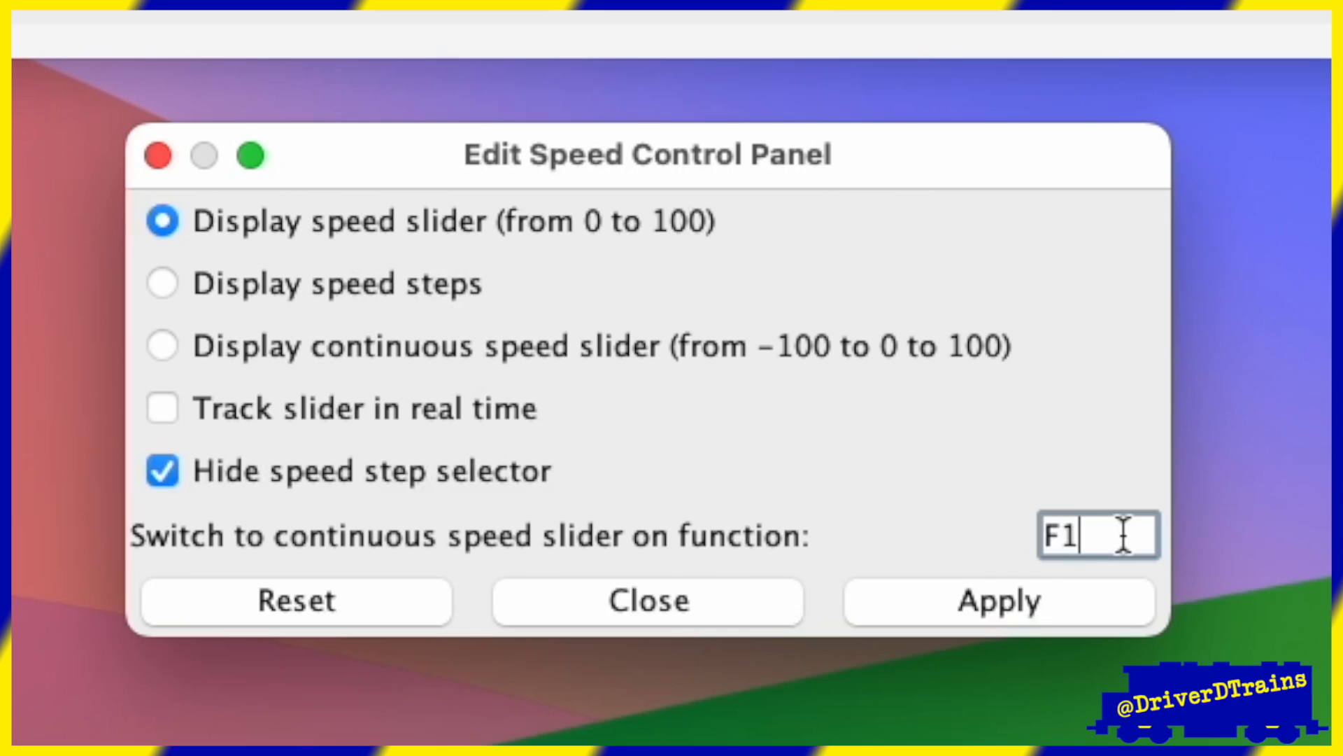
left_click(1026, 599)
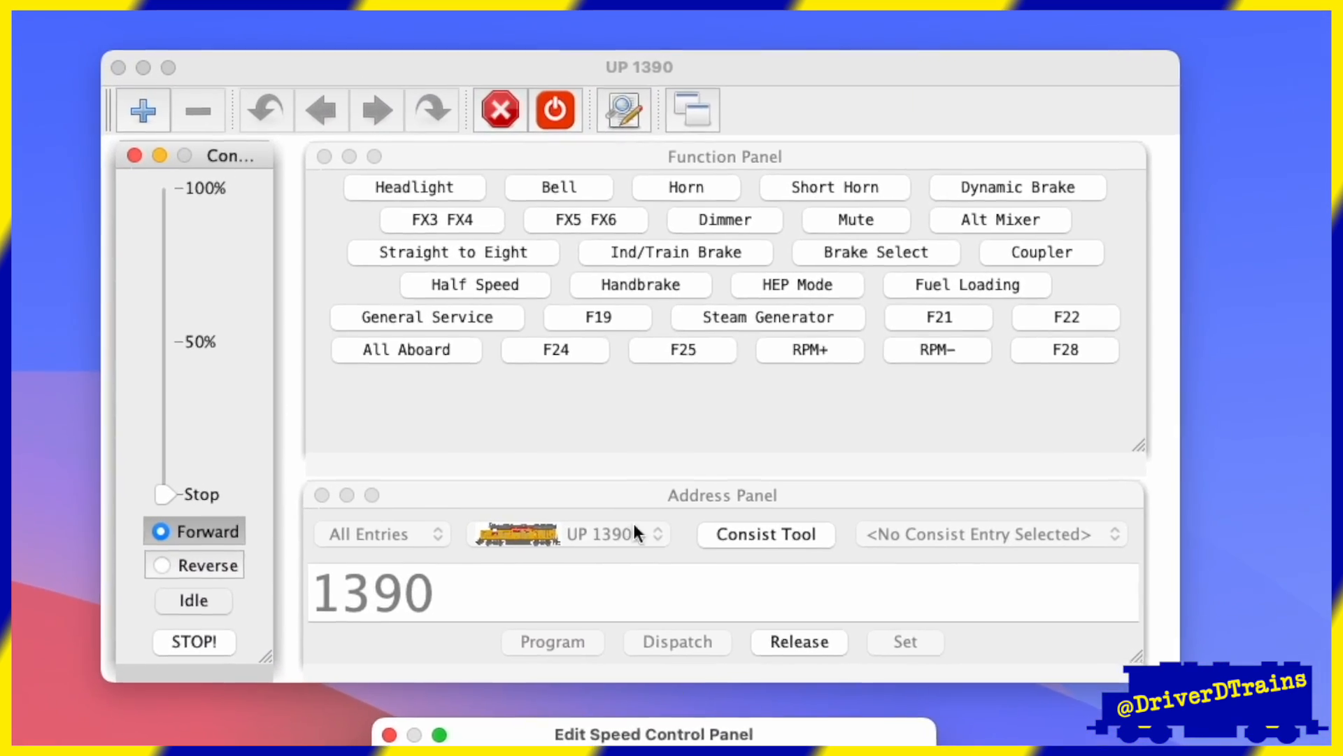
Toggle the Bell function repeatedly to test that F1 switches the speed slider type.
left_click(457, 152)
left_click(536, 183)
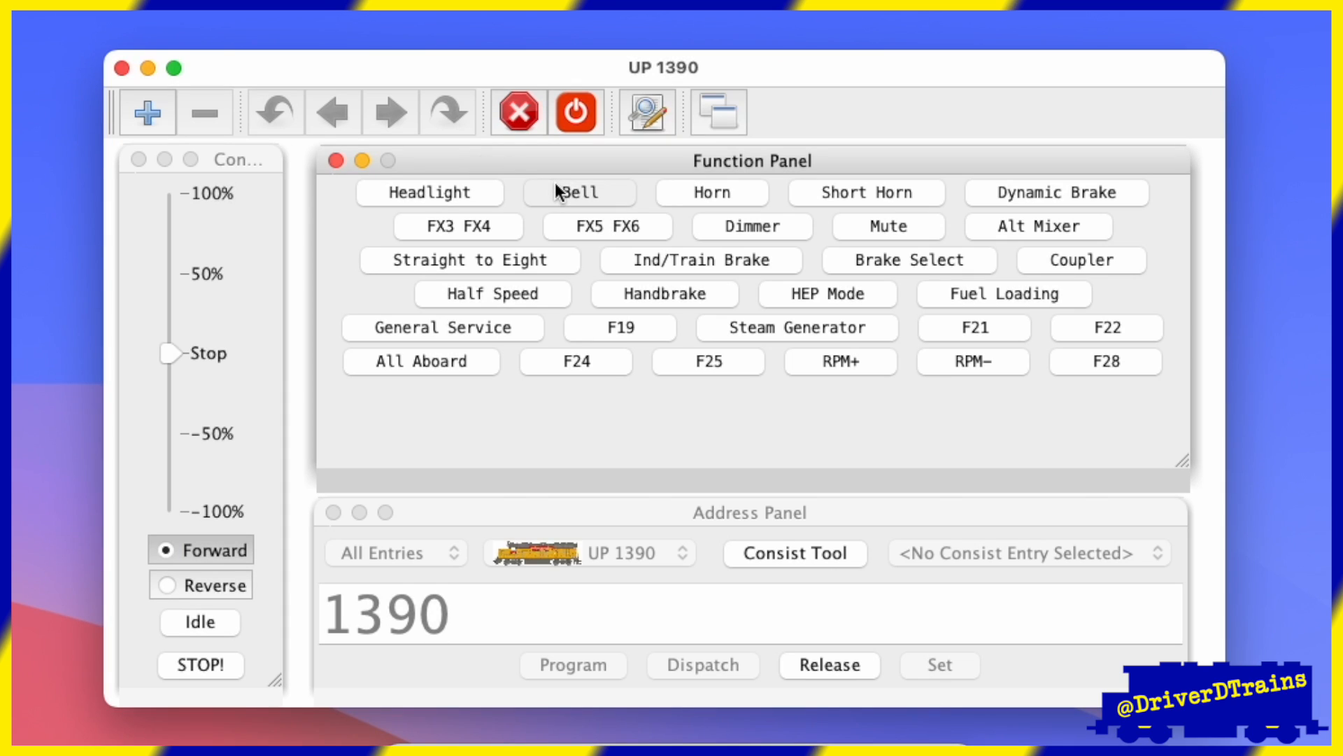
left_click(592, 193)
left_click(594, 195)
left_click(594, 194)
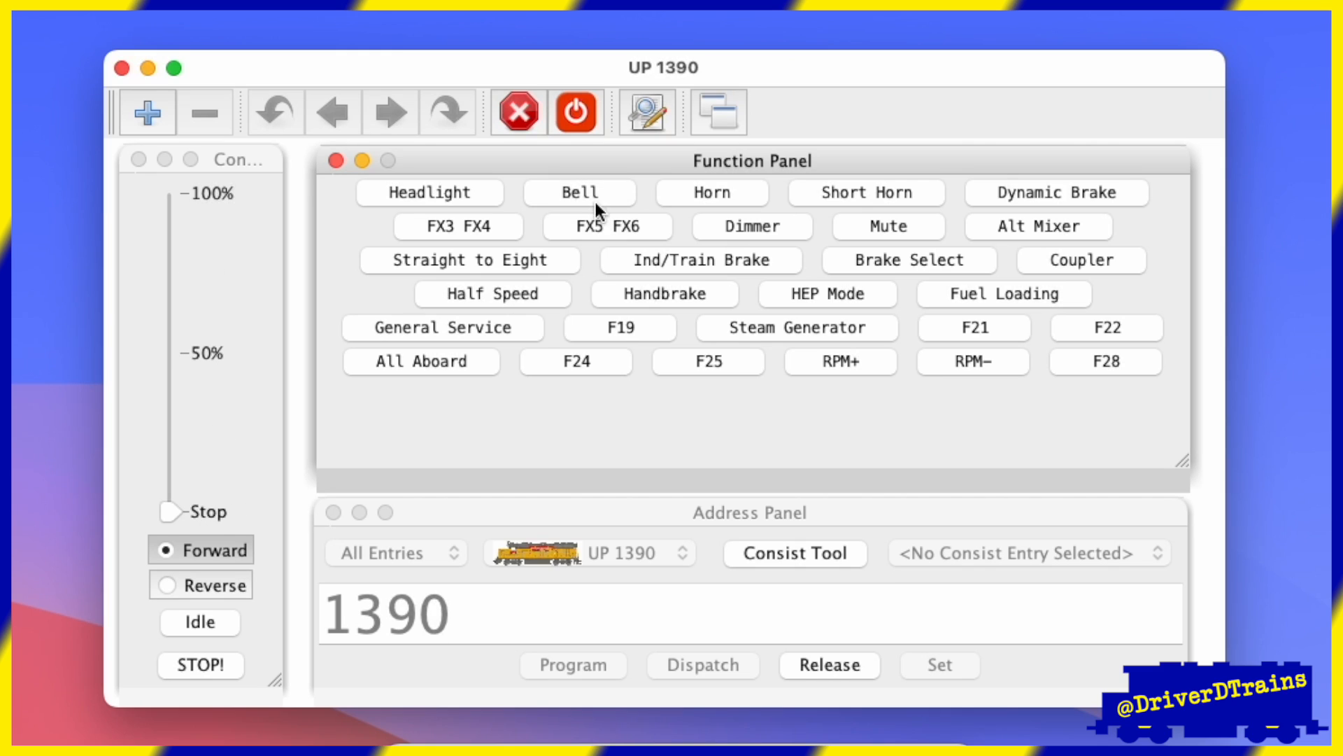
left_click(596, 198)
left_click(599, 195)
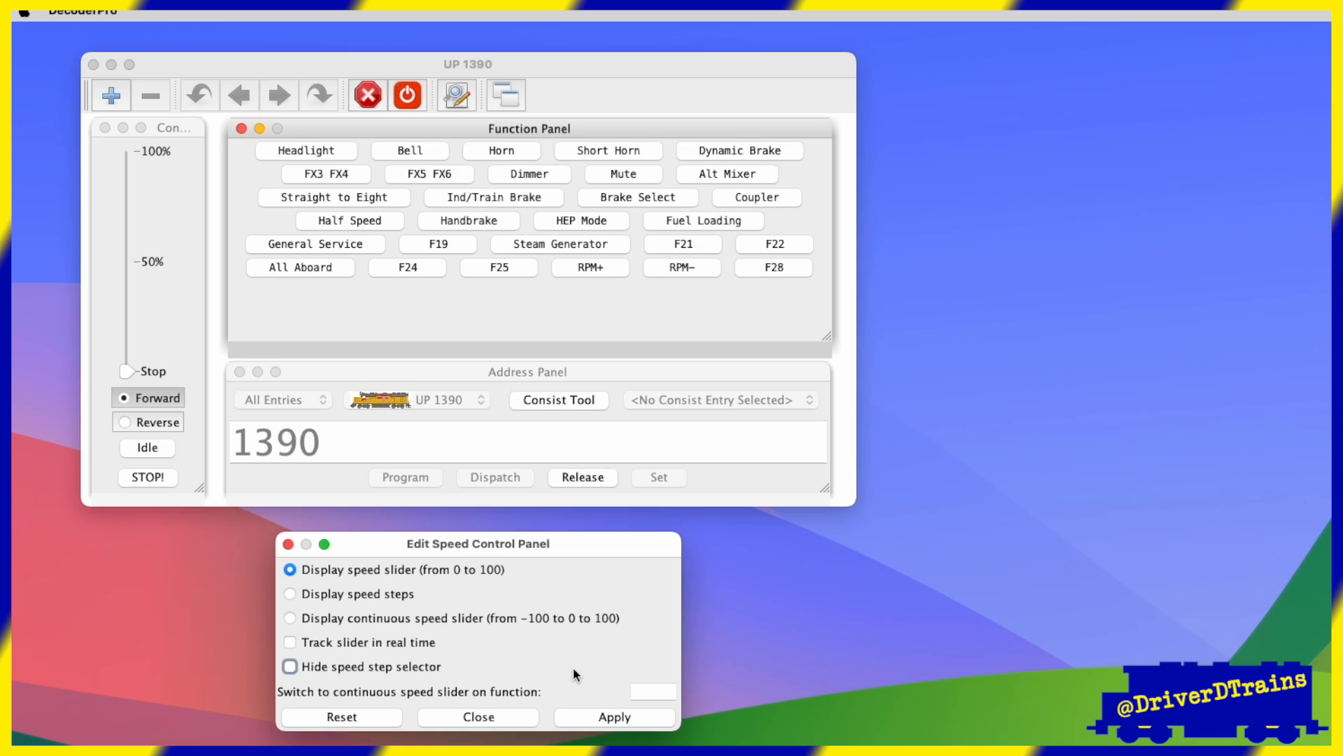
Close the speed control settings and open a new throttle for loco address 4.
left_click(287, 544)
left_click(145, 9)
left_click(247, 55)
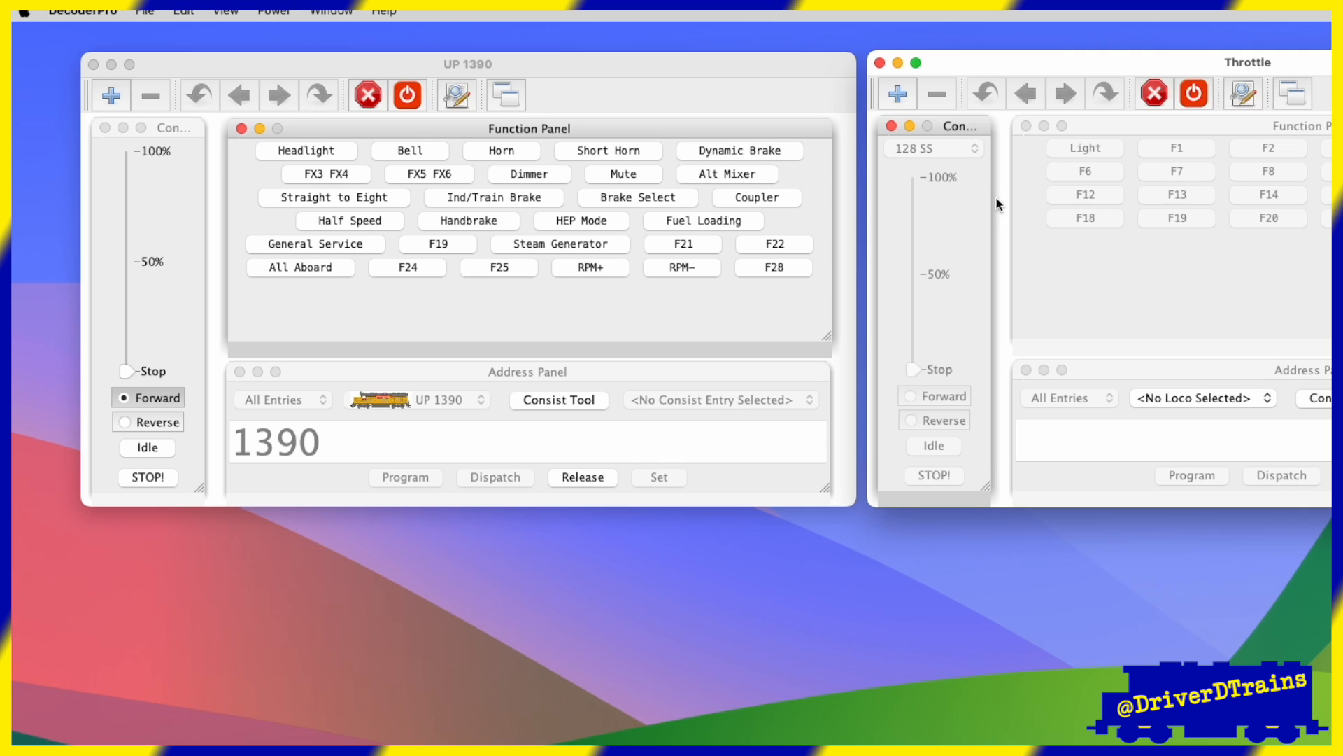
left_click(1105, 443)
type("4")
key("Return")
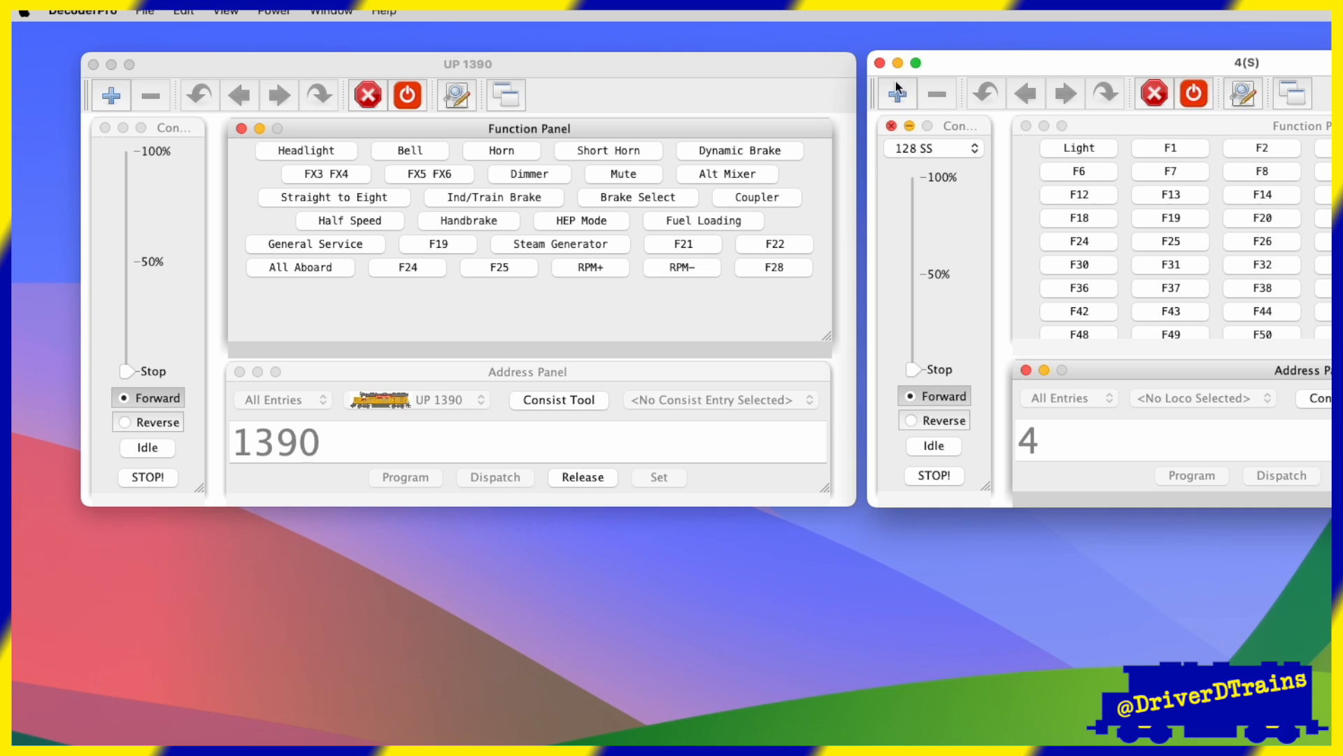
Close both open throttle windows and reopen the UP 1390 throttle from the roster.
left_click(881, 64)
left_click(331, 12)
left_click(336, 63)
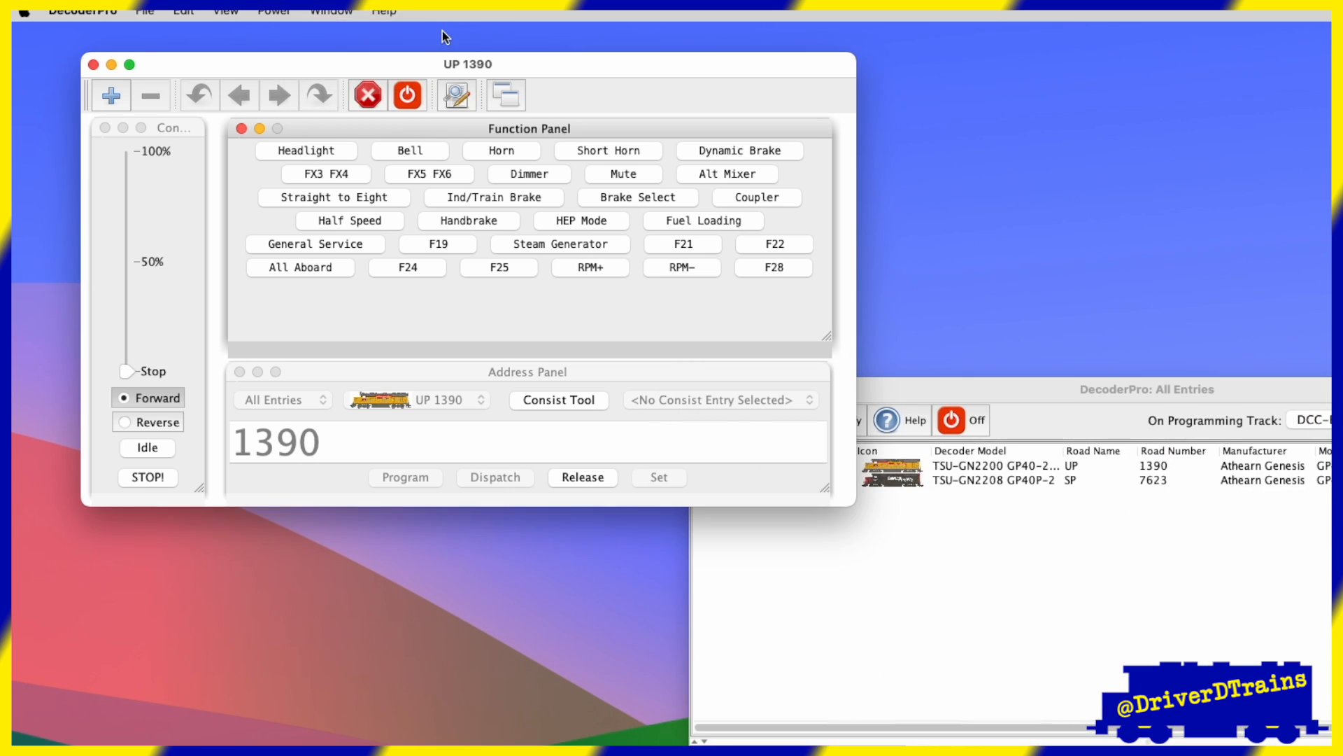
left_click(93, 65)
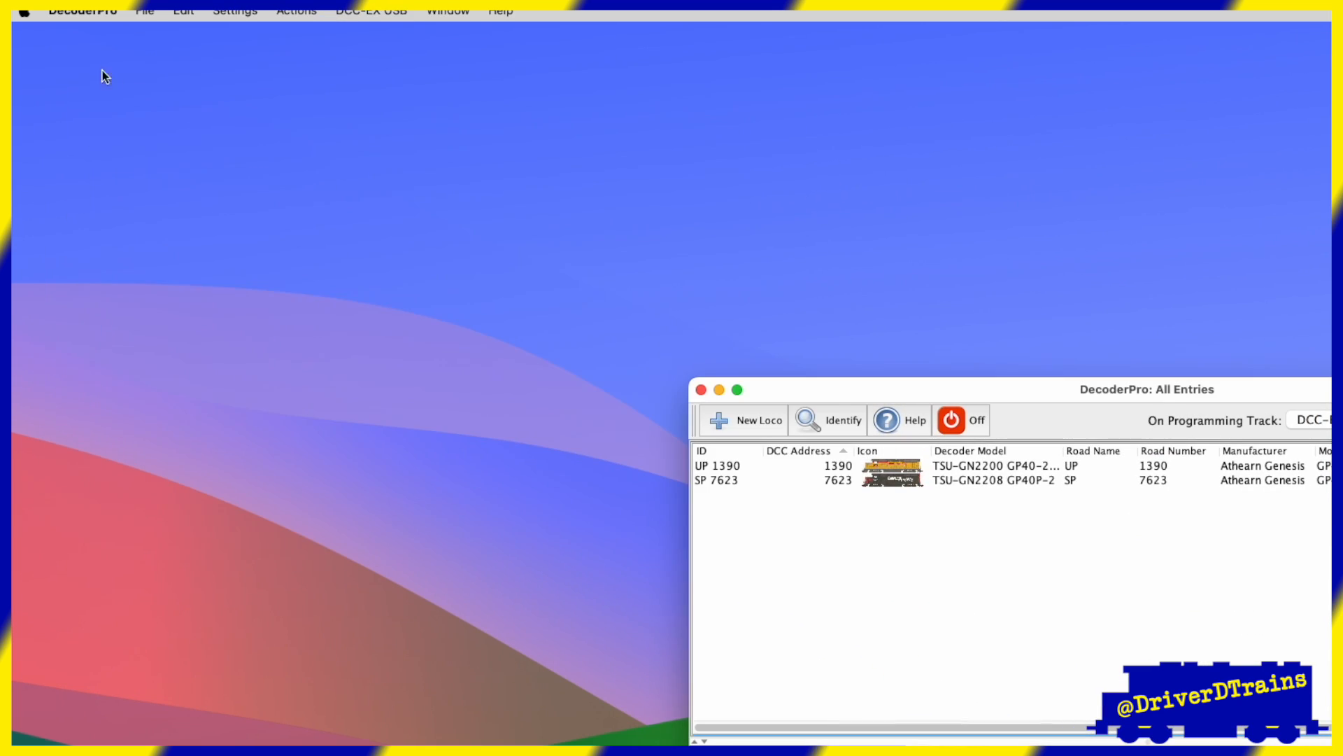
left_click(910, 465)
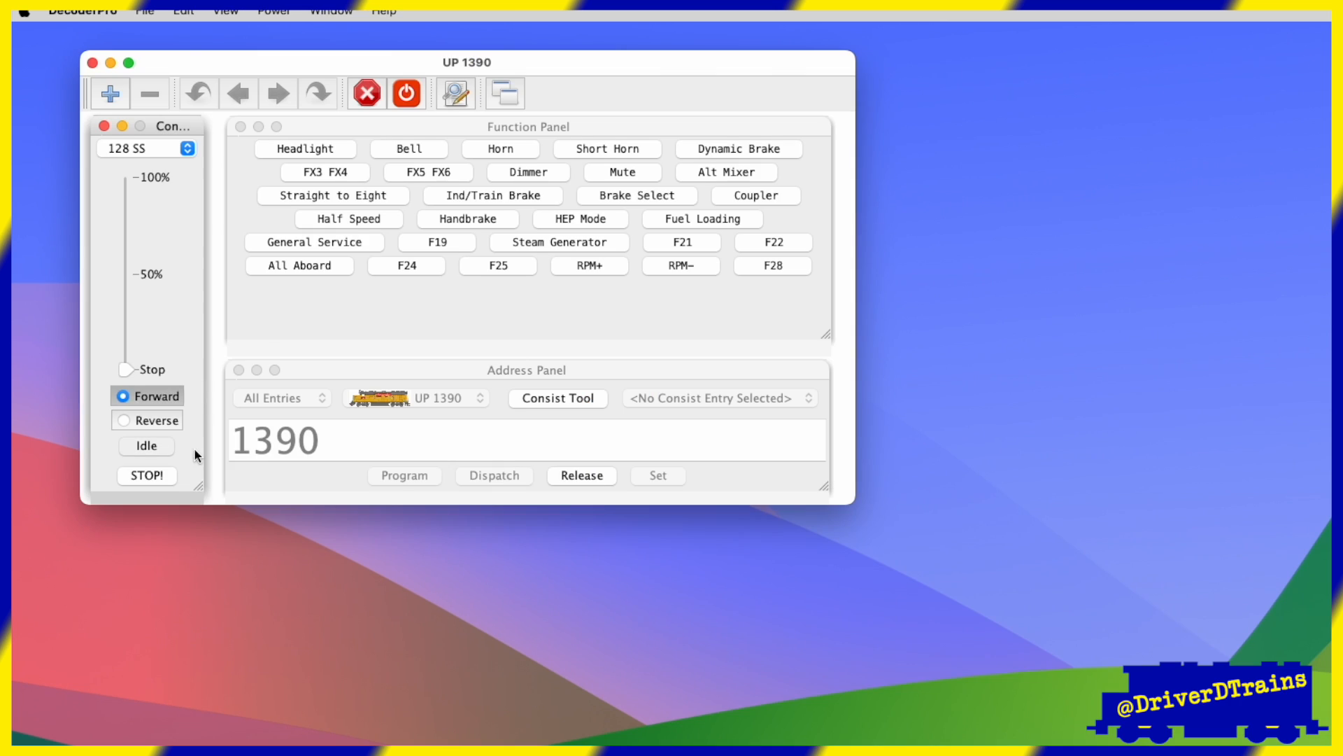
Hide the speed step selector in the UP 1390 Control Panel's properties, apply it, and close the throttle window.
right_click(195, 451)
left_click(228, 465)
left_click(214, 591)
left_click(537, 641)
left_click(392, 631)
left_click(145, 11)
left_click(149, 77)
left_click(92, 62)
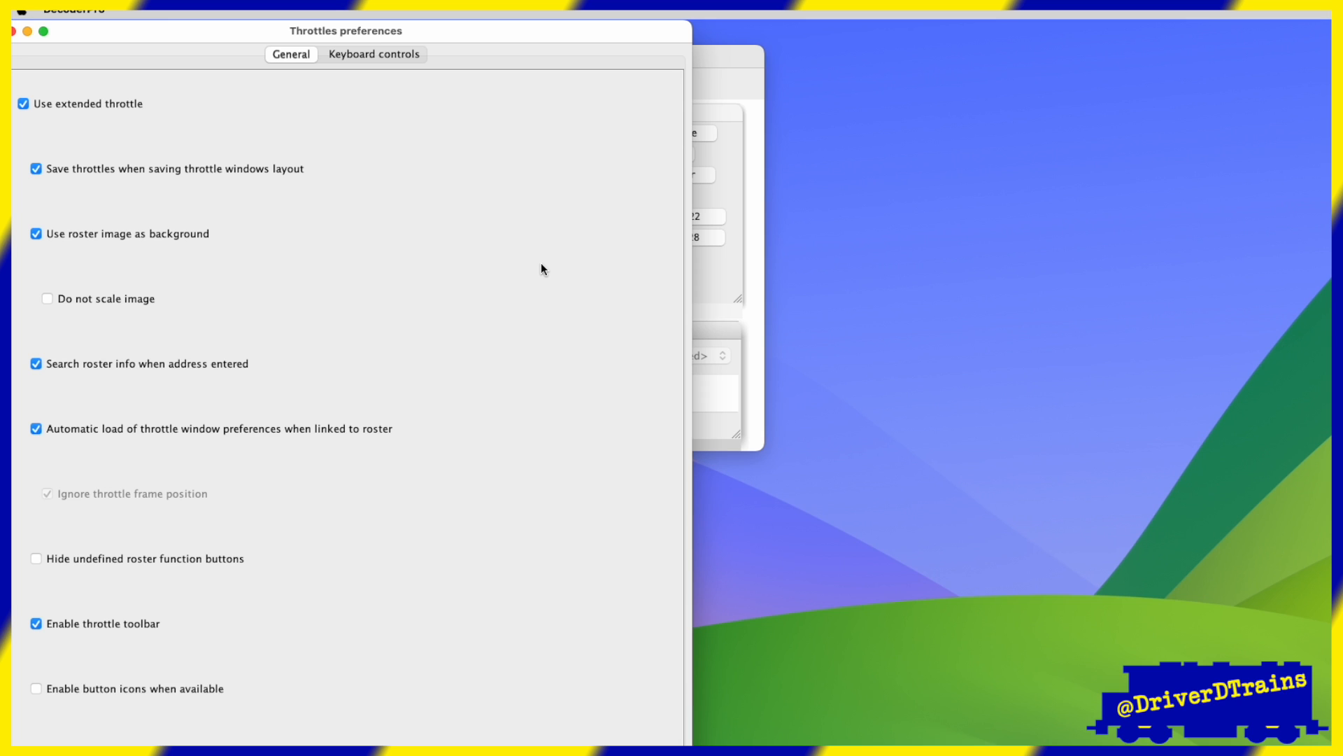
Reopen the Throttles Preferences from the UP 1390 throttle window to view them, and close them again.
left_click(14, 31)
left_click(174, 10)
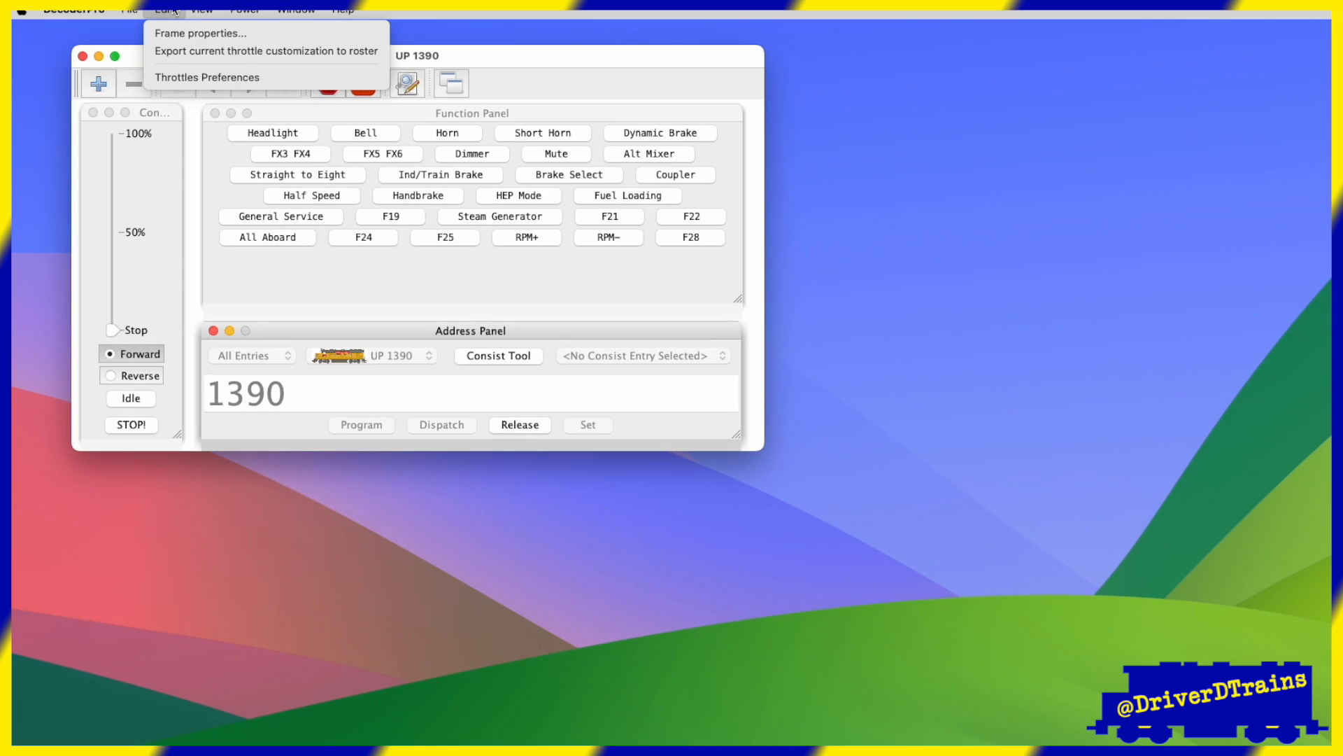
left_click(185, 78)
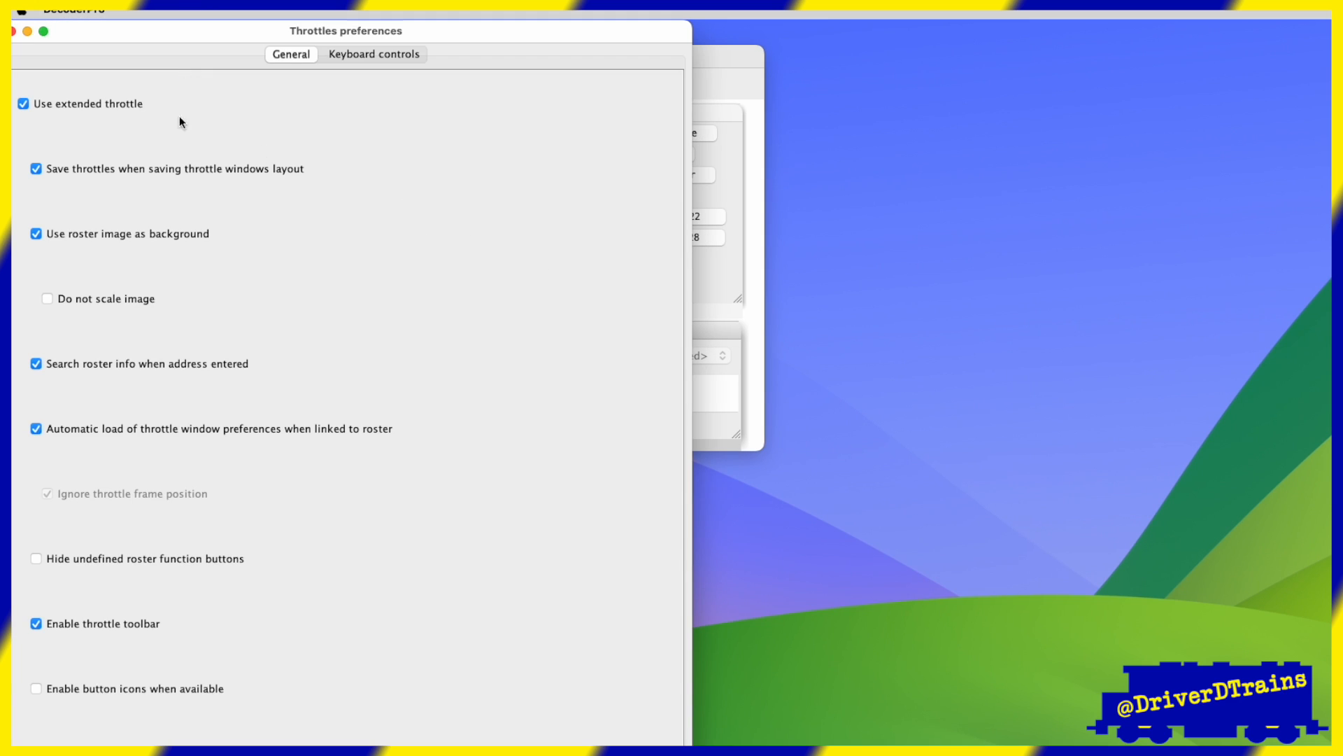
left_click(14, 32)
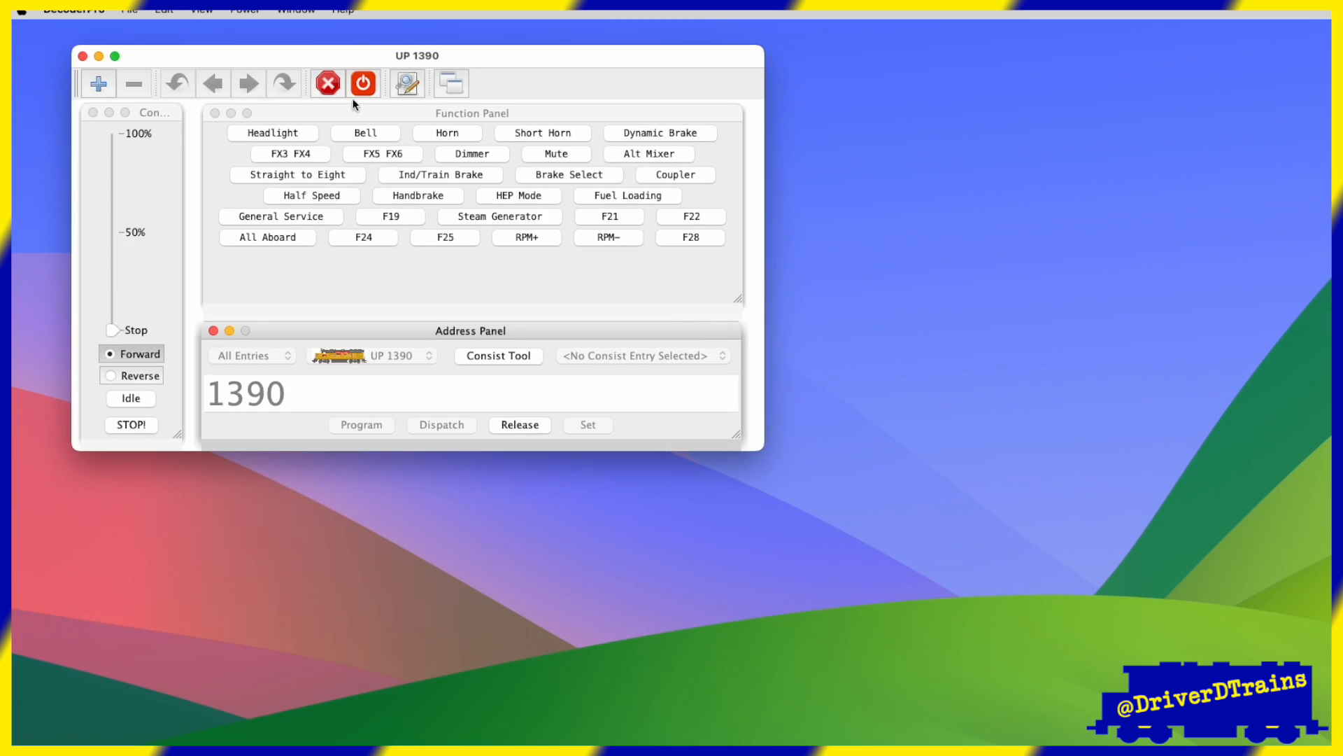
Show the list of local JMRI throttles, view the throttle preferences from it, and close both windows.
left_click(451, 84)
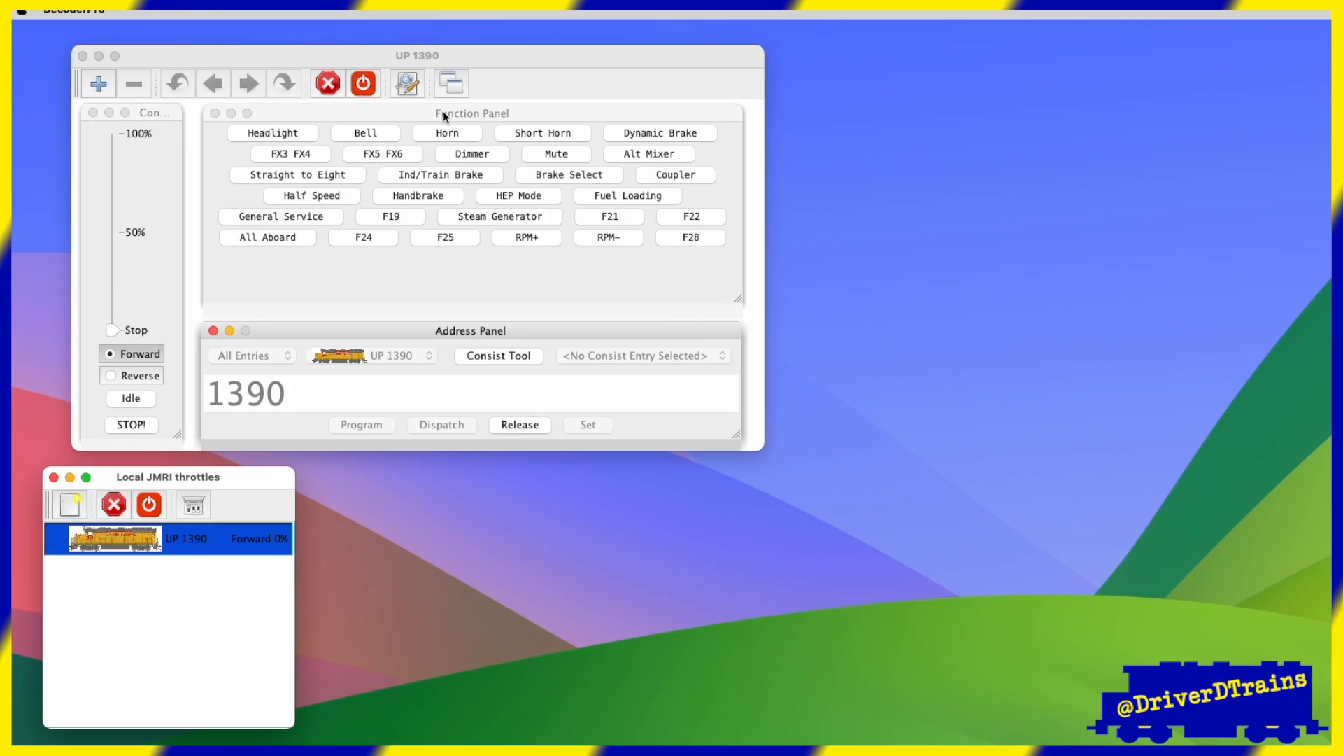
left_click(201, 498)
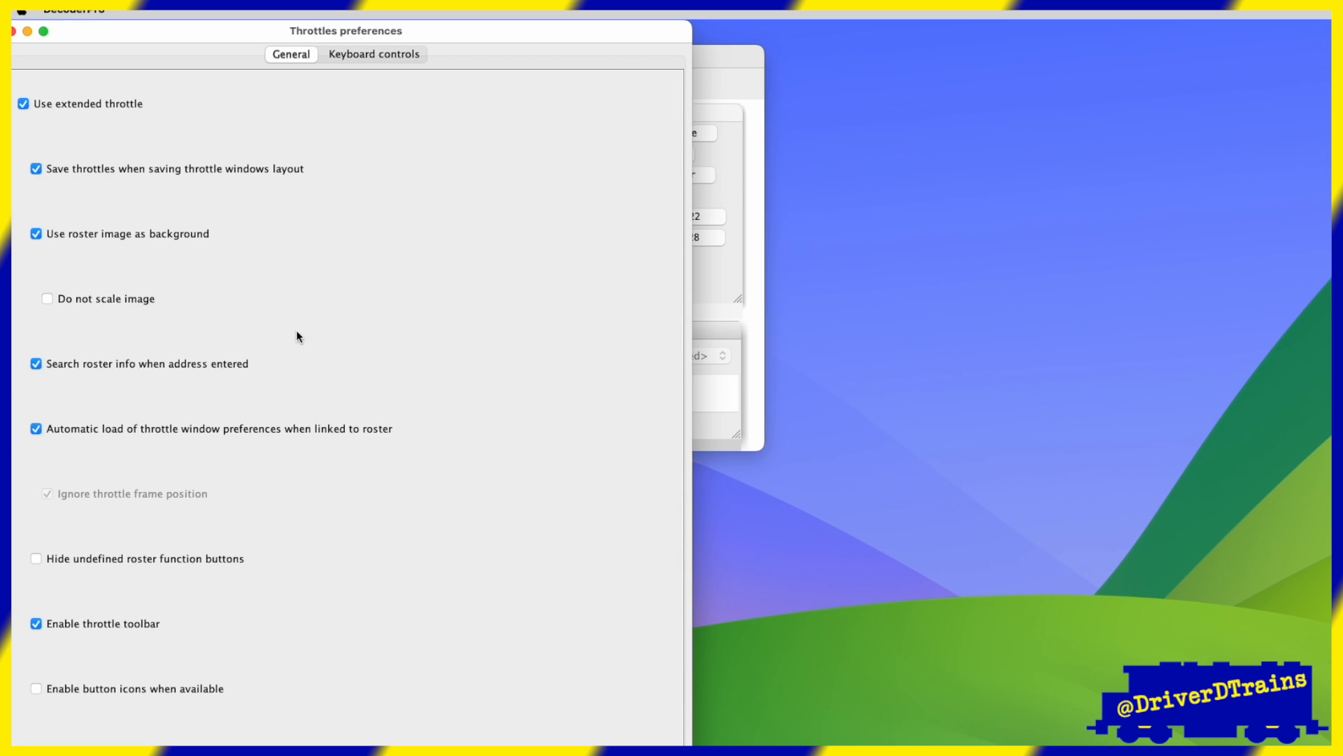
left_click(13, 31)
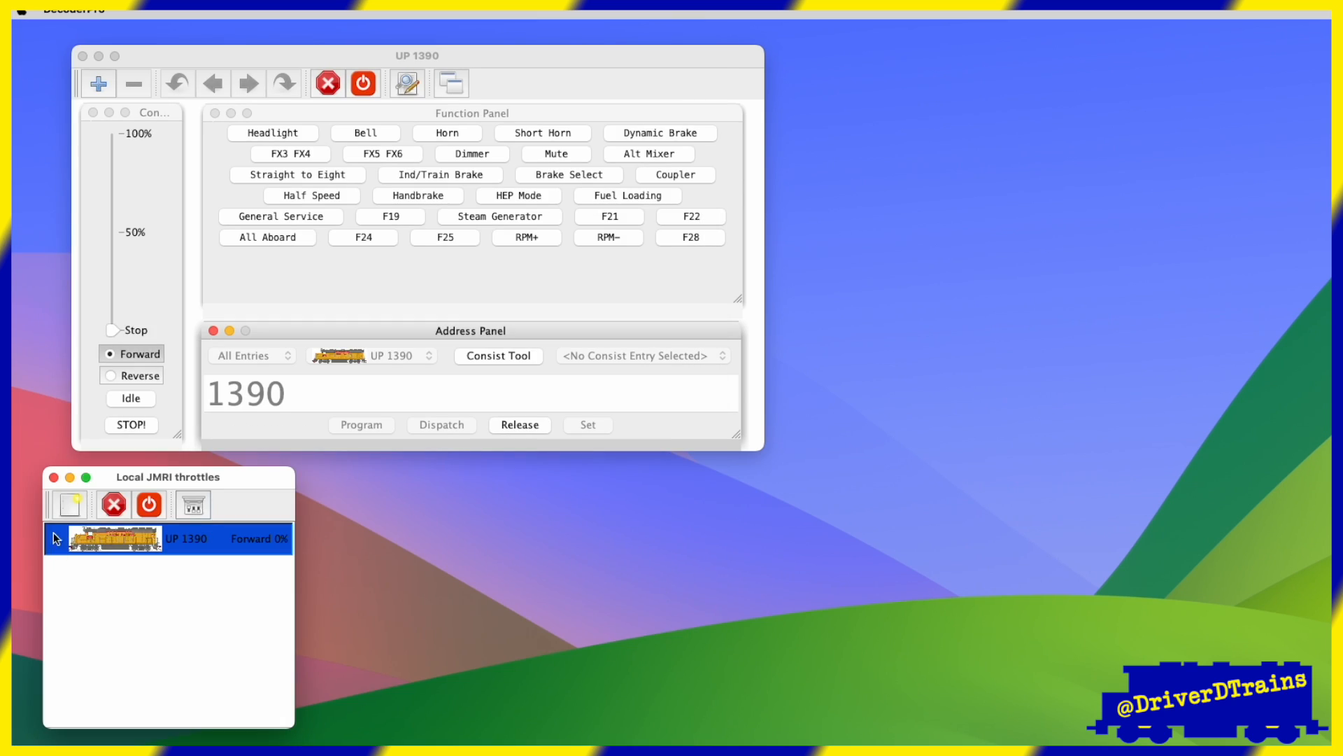
left_click(54, 472)
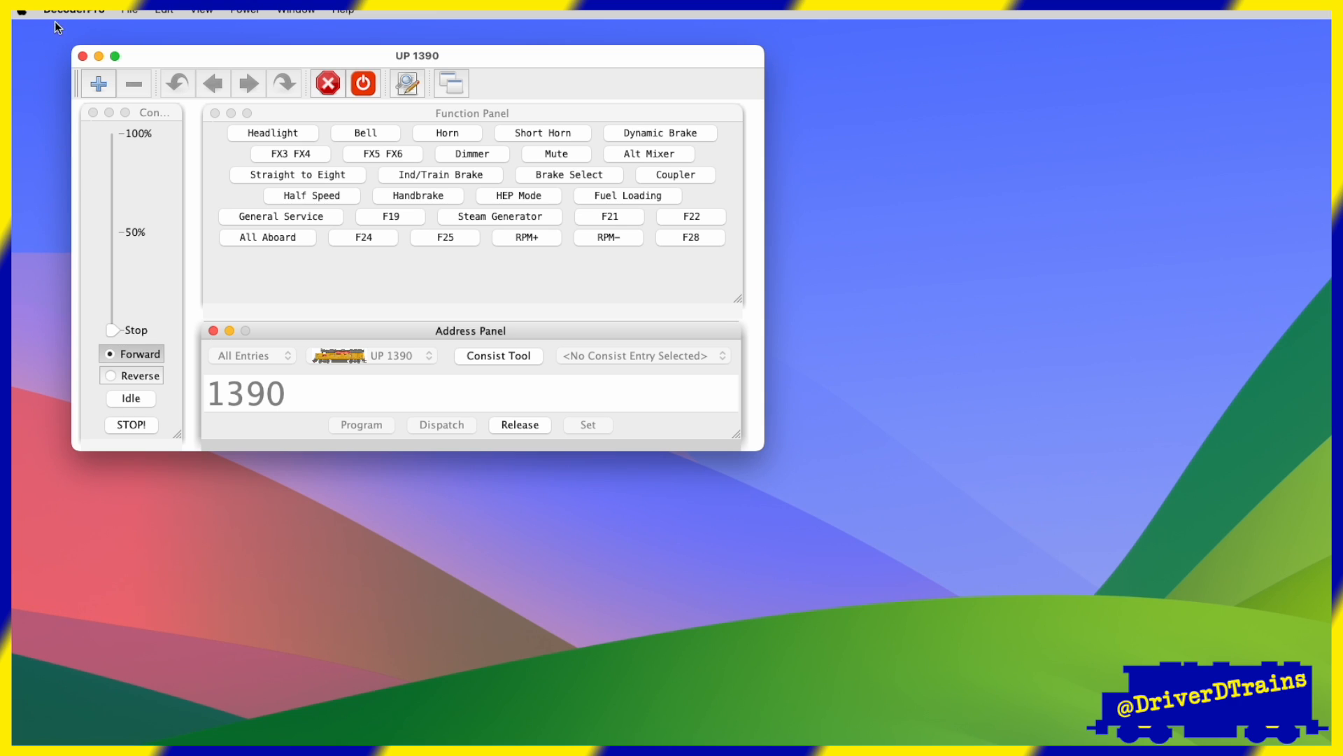
Open the Throttle section of DecoderPro's application preferences.
left_click(73, 9)
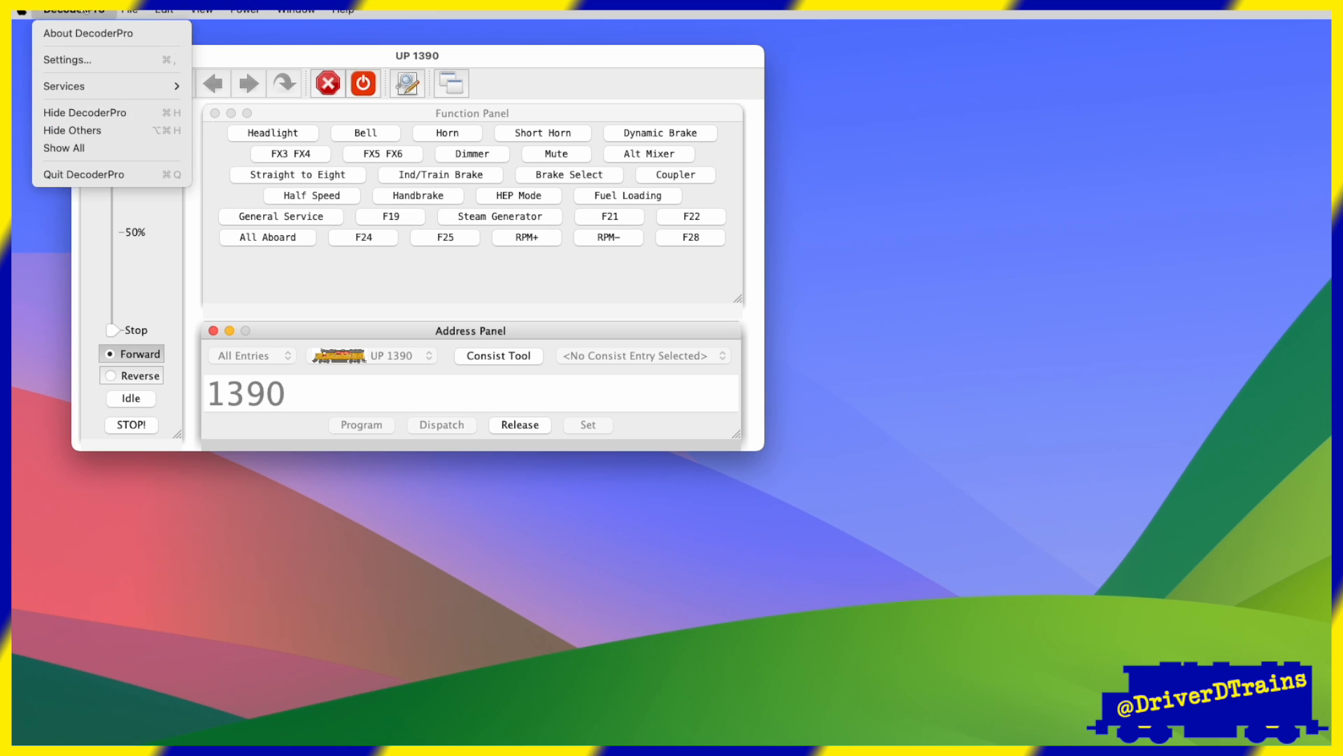
left_click(97, 60)
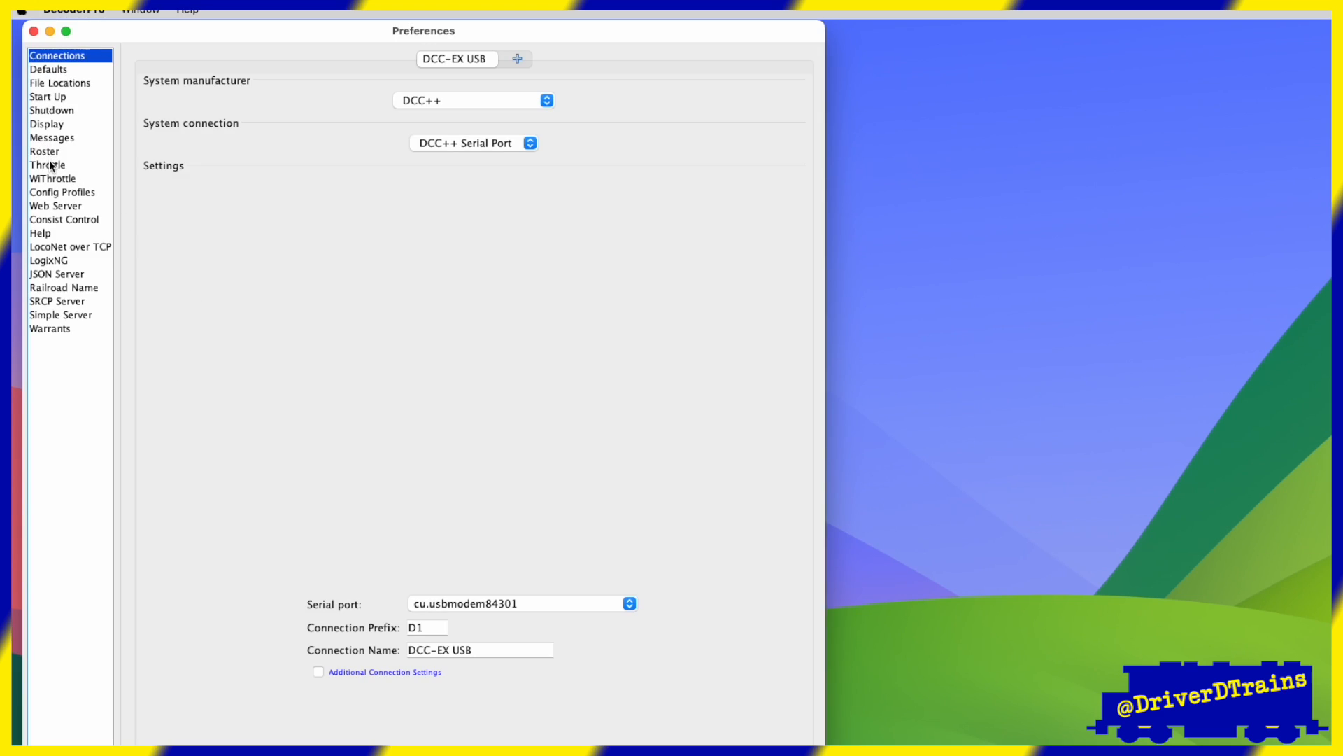
left_click(50, 166)
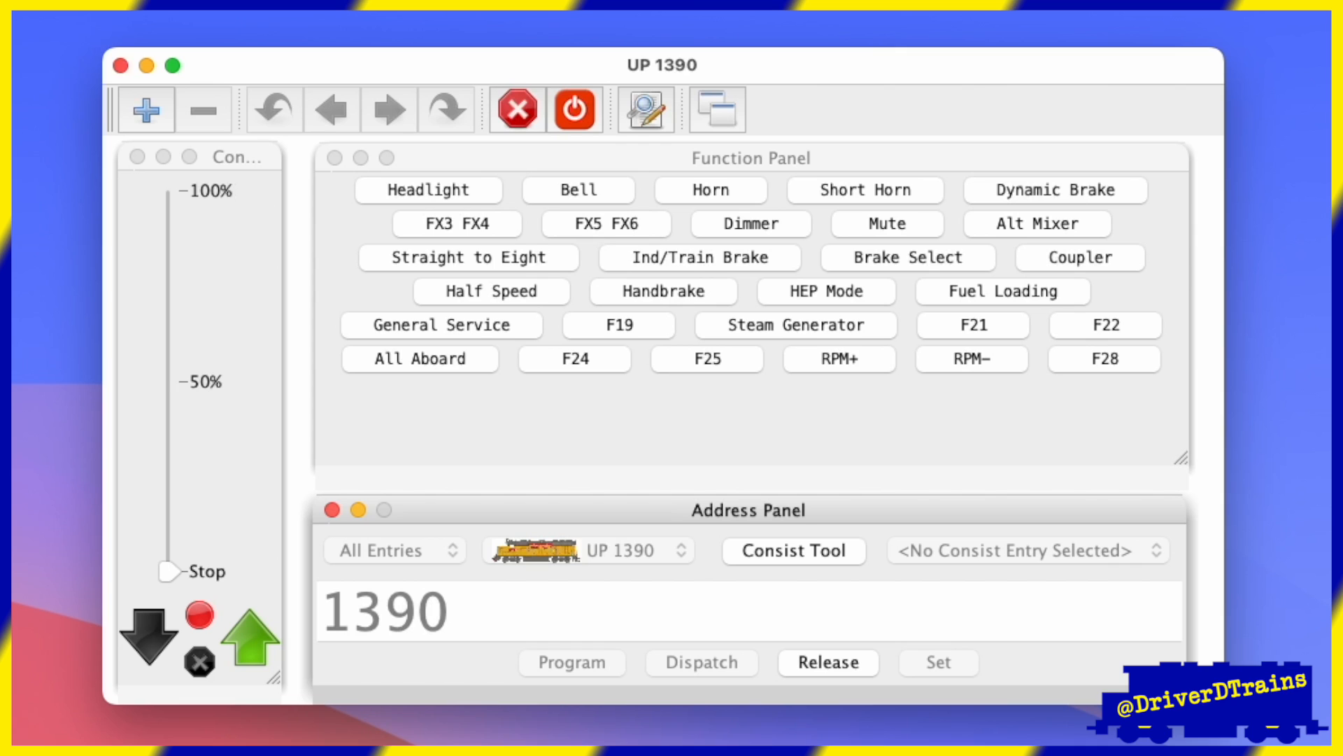
Enable "Use large speed slider and control buttons" in the application's throttle preferences and save them.
left_click(105, 4)
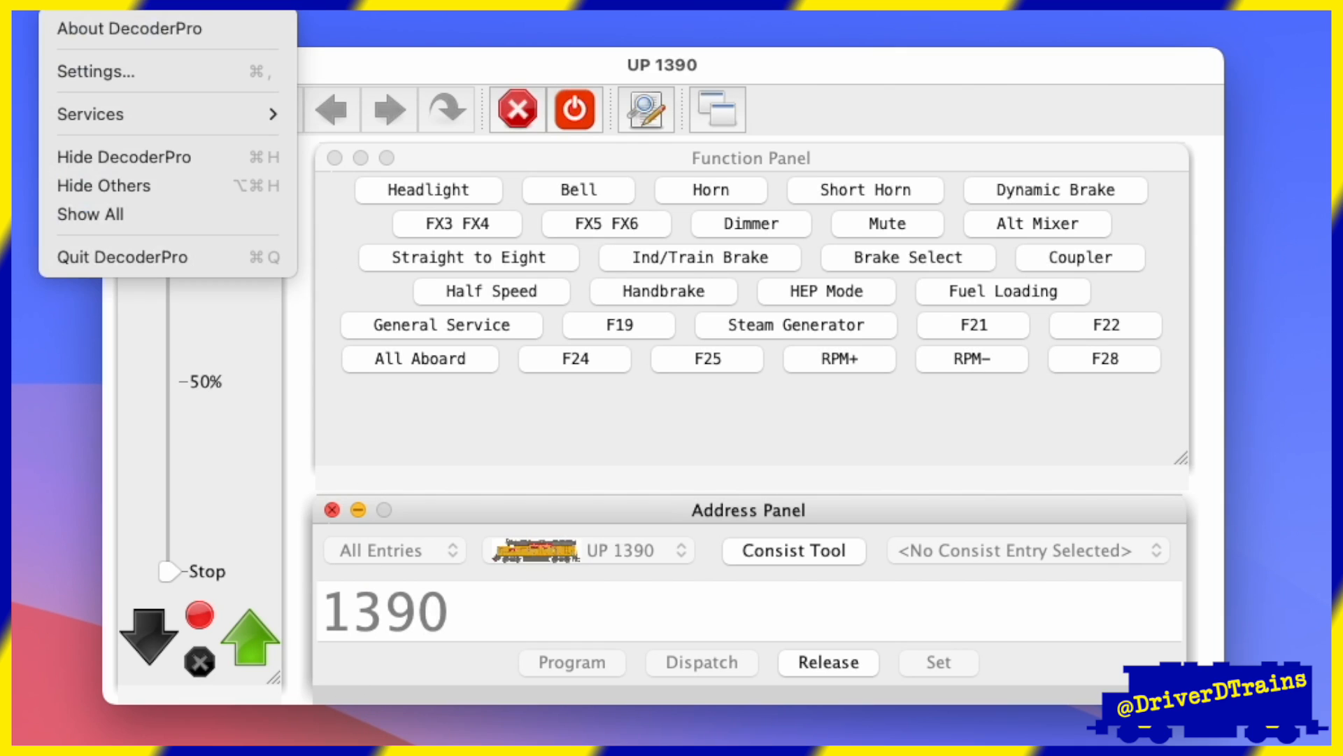
left_click(120, 73)
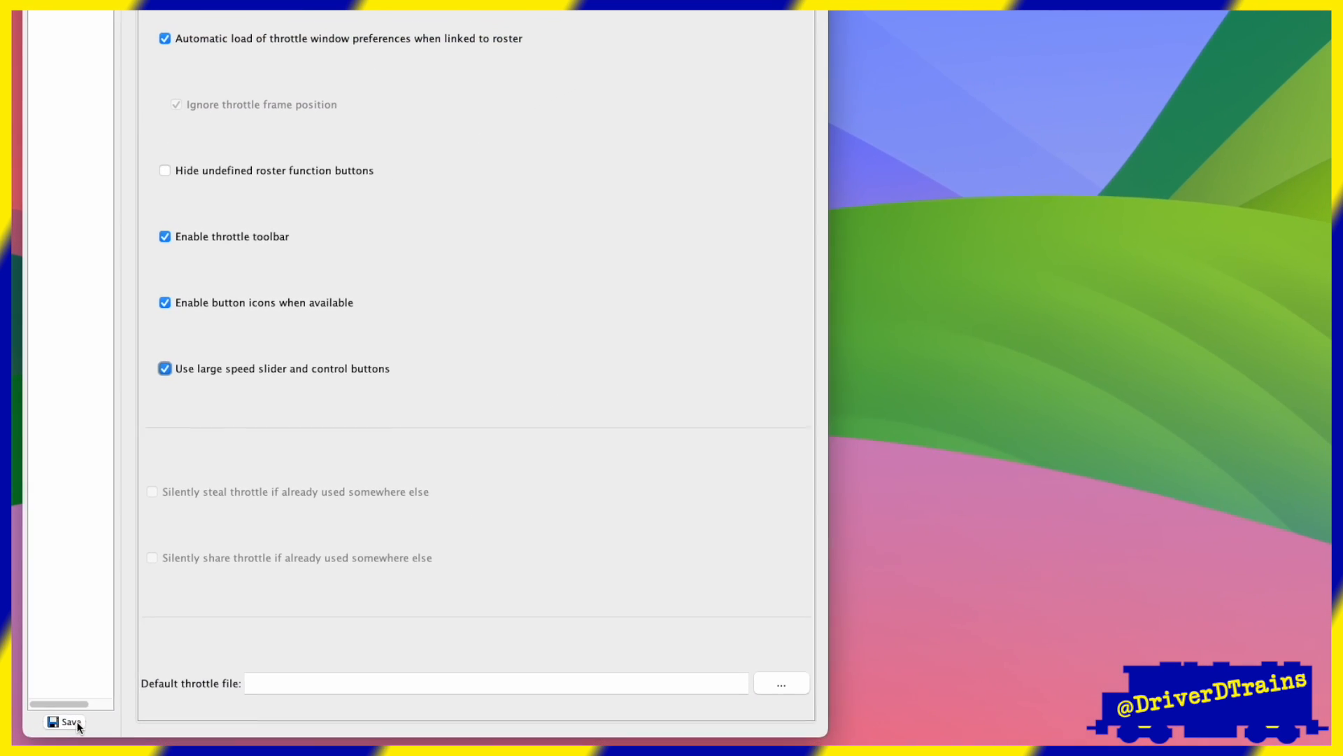
left_click(77, 722)
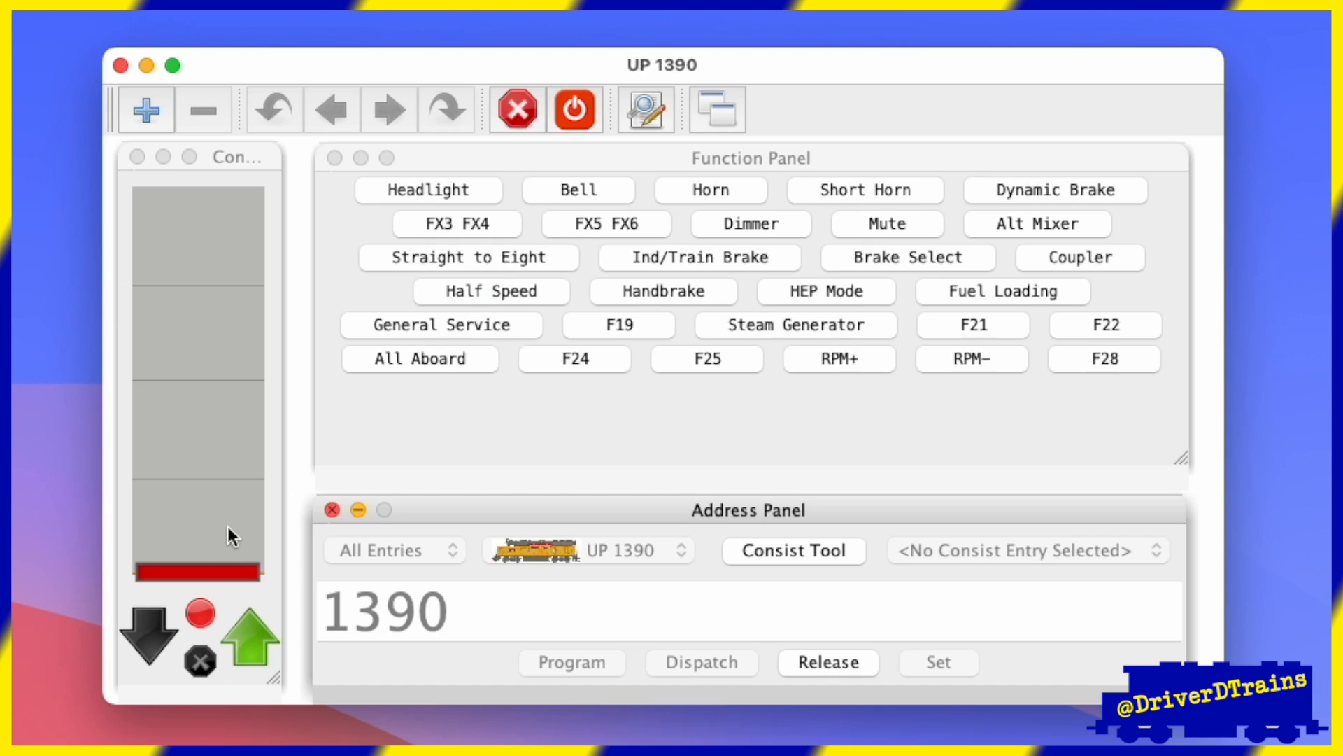
Vary UP 1390's speed with the large slider and the numeric speed step control, and finish with an emergency stop.
left_click_drag(229, 529, 216, 624)
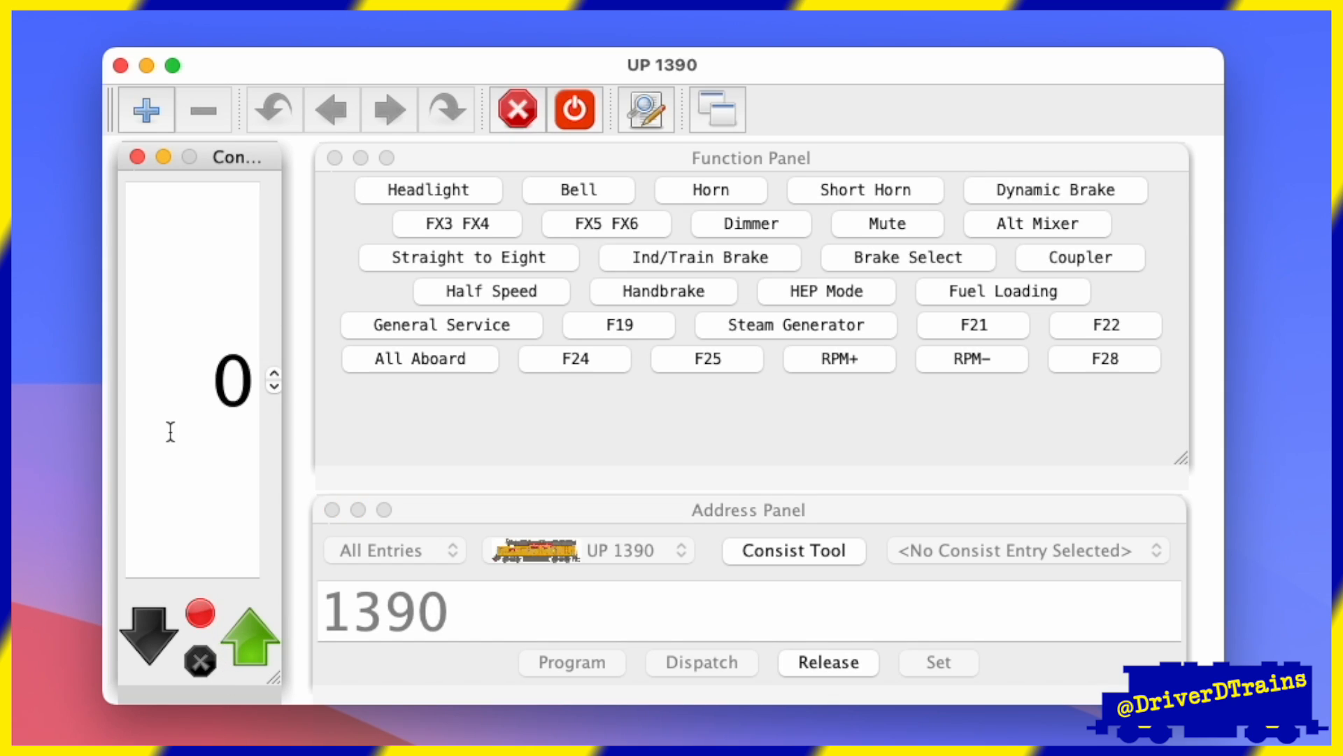
scroll(170, 432, "up", 11)
scroll(170, 432, "down", 10)
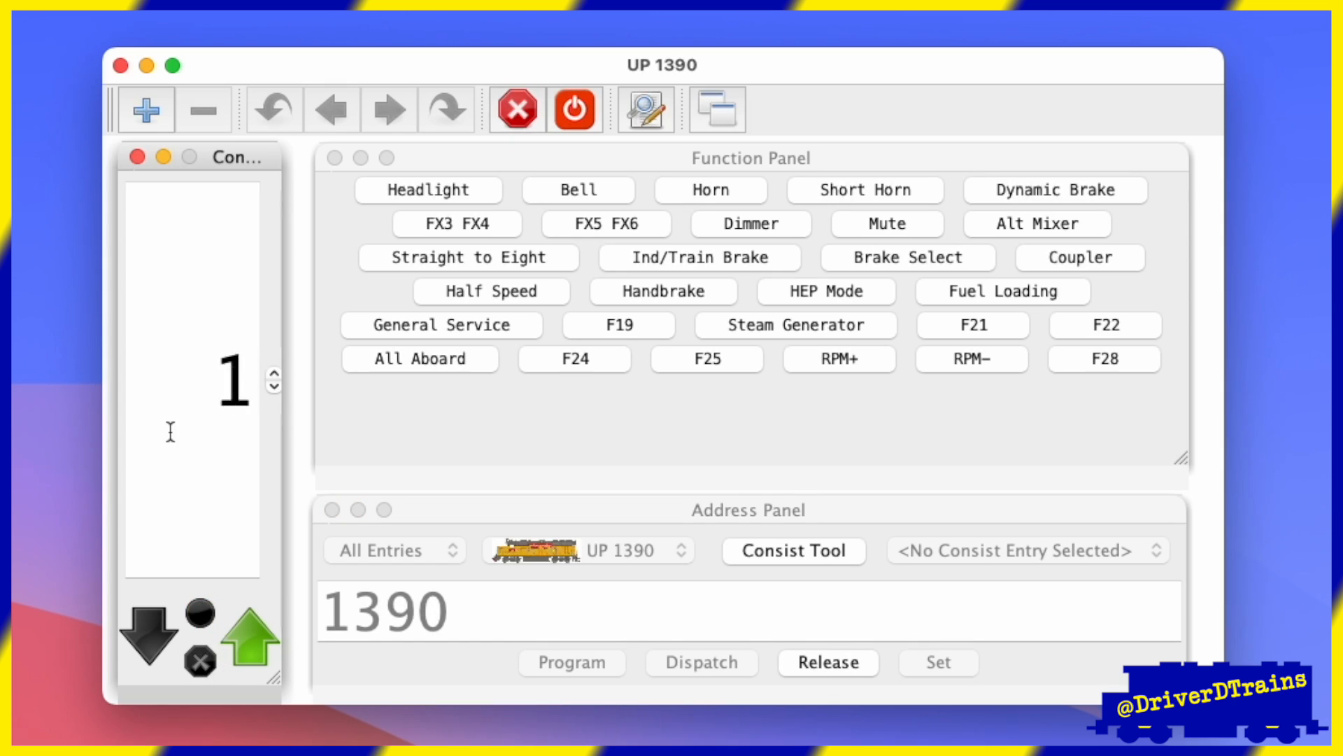
scroll(170, 432, "up", 12)
left_click(207, 655)
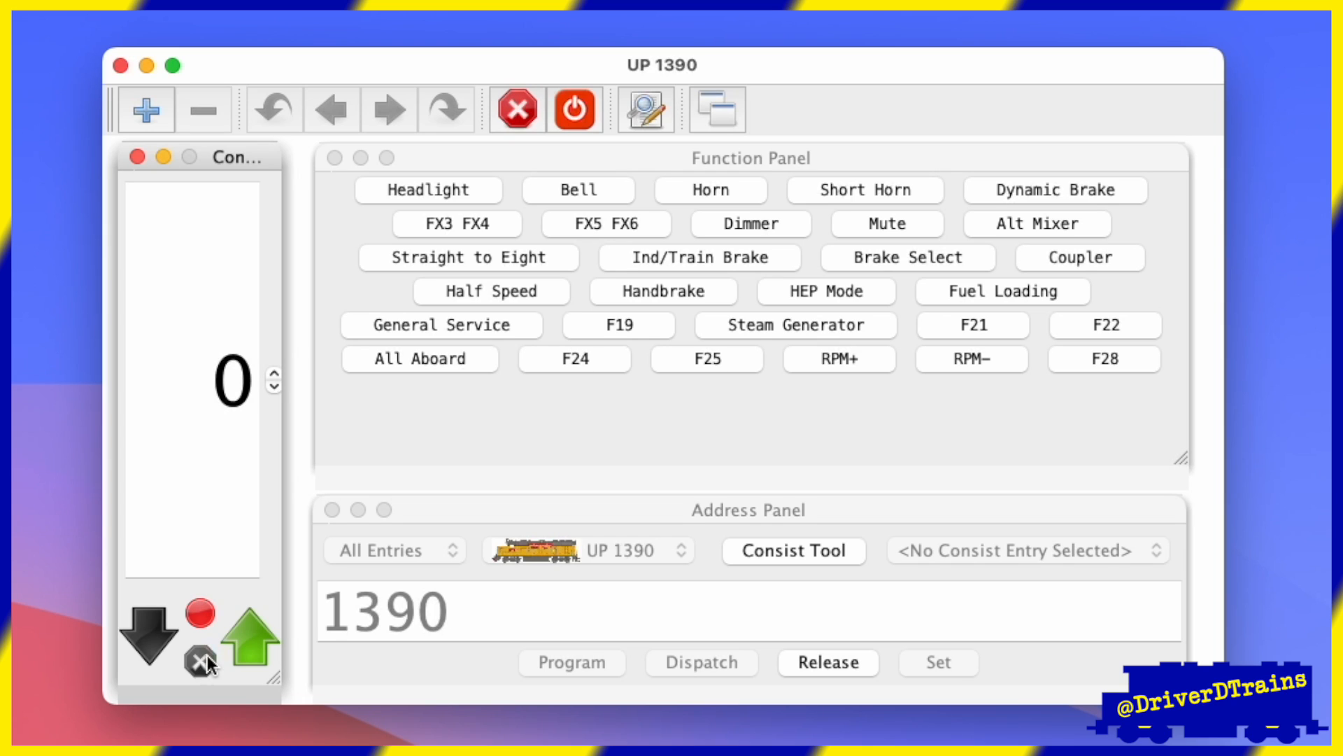
Create a new throttle and assign it locomotive address 4.
left_click(103, 11)
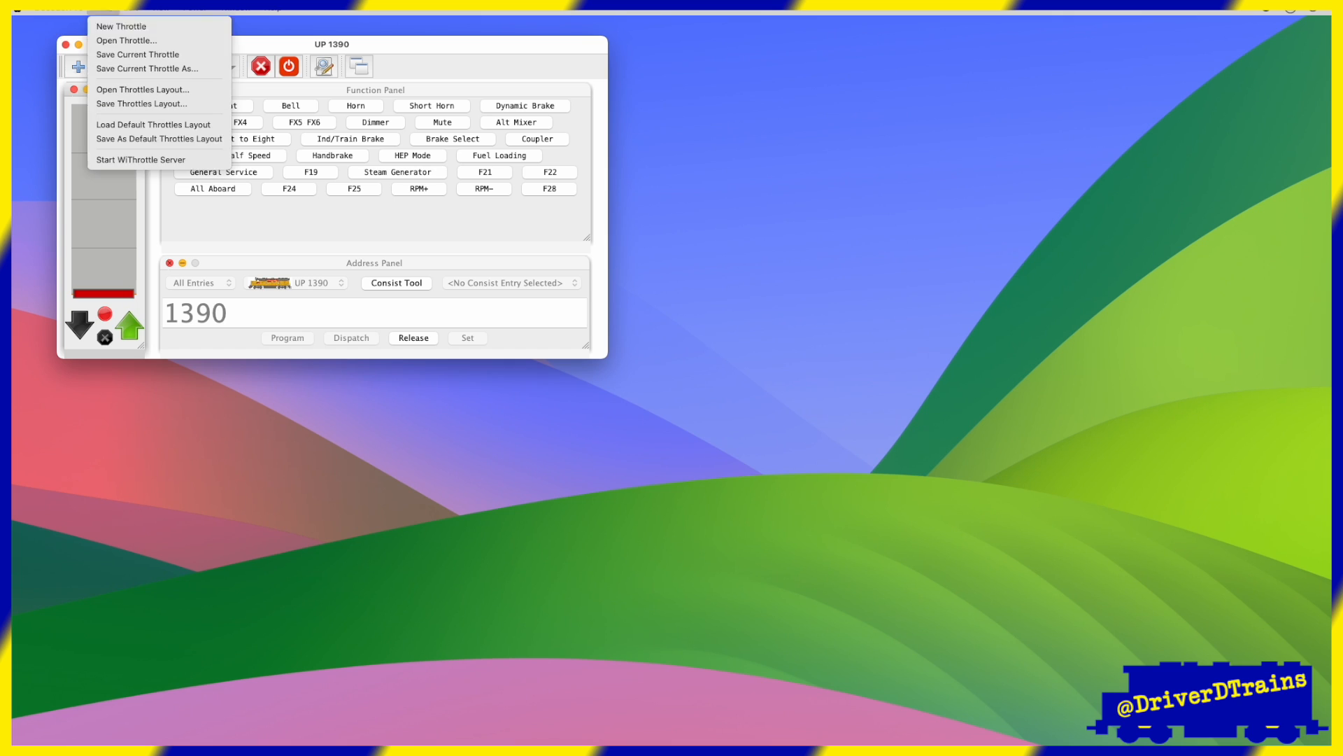
left_click(119, 27)
left_click(766, 316)
type("4")
key("Return")
Create further new throttles and assign locomotive address 7 to the last one.
left_click(104, 11)
left_click(118, 25)
left_click(105, 11)
left_click(118, 25)
type("7")
key("Return")
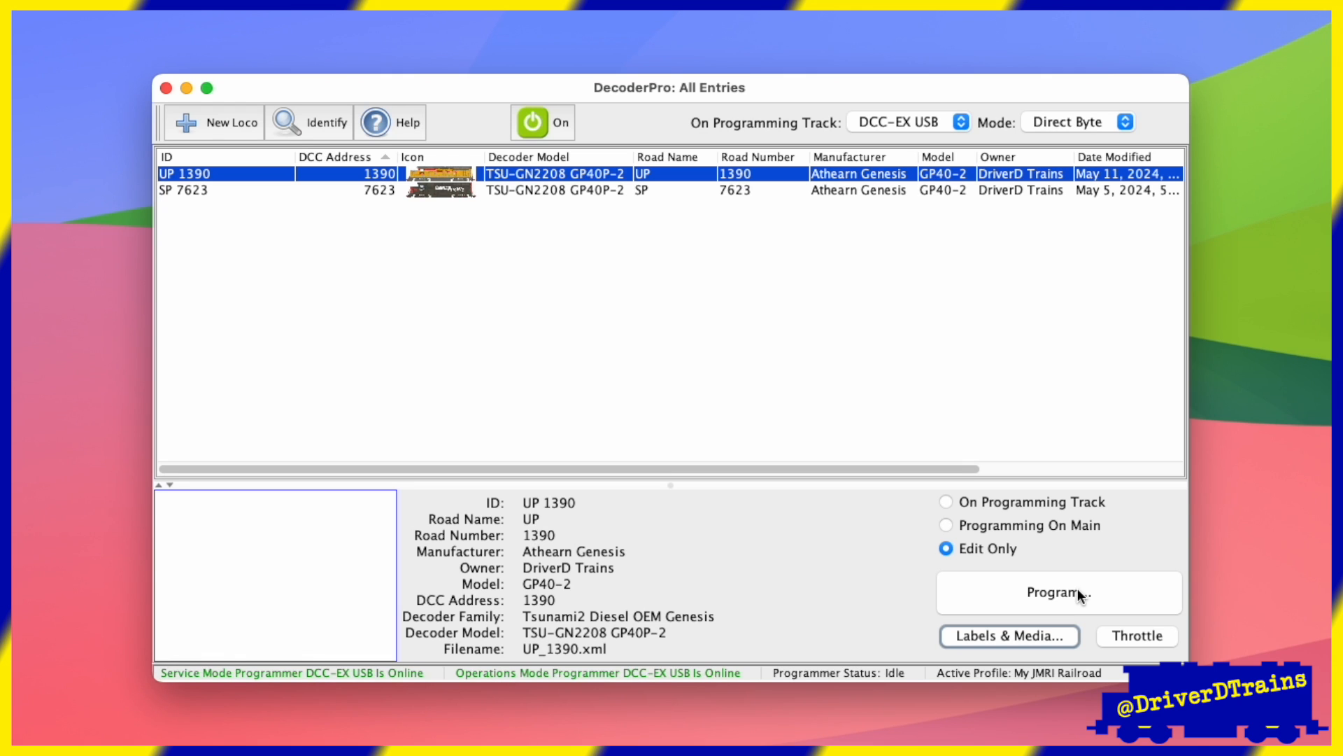
Open the UP 1390 roster entry in the programmer and examine its Function Map assignments.
left_click(1077, 589)
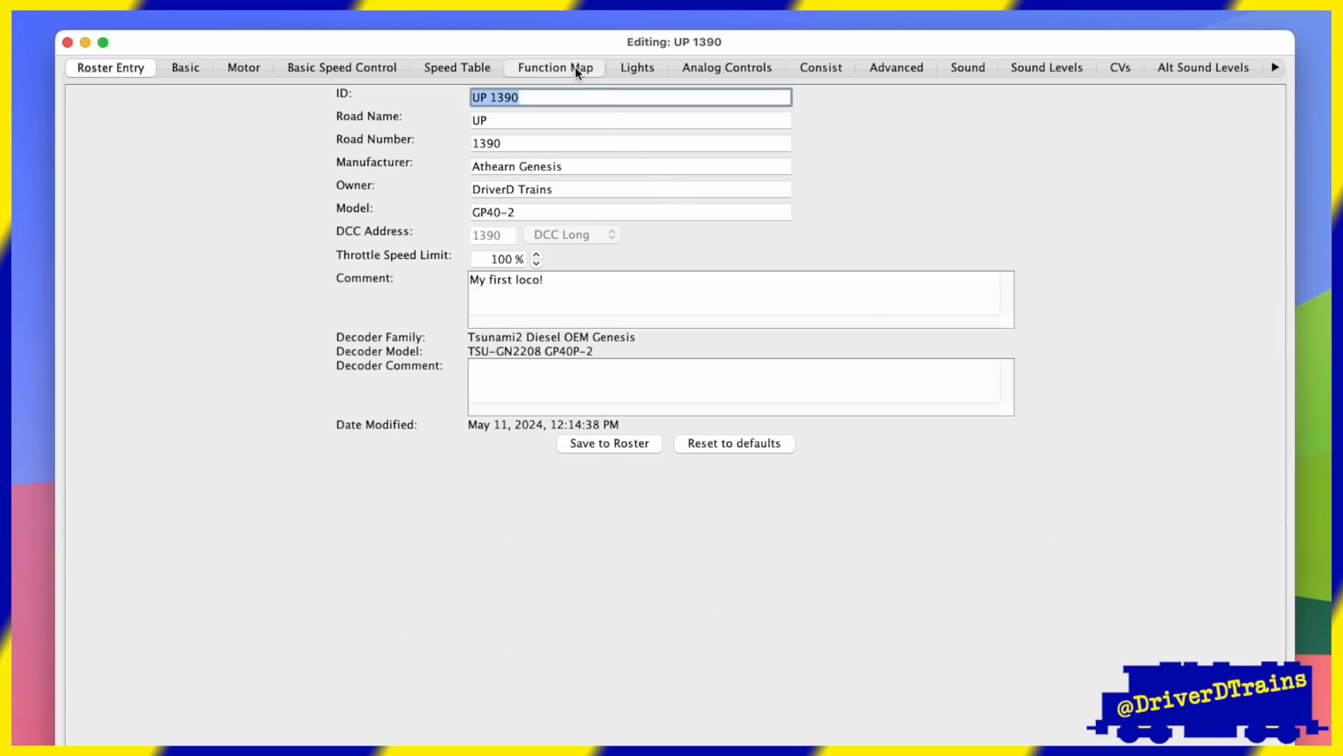
left_click(578, 70)
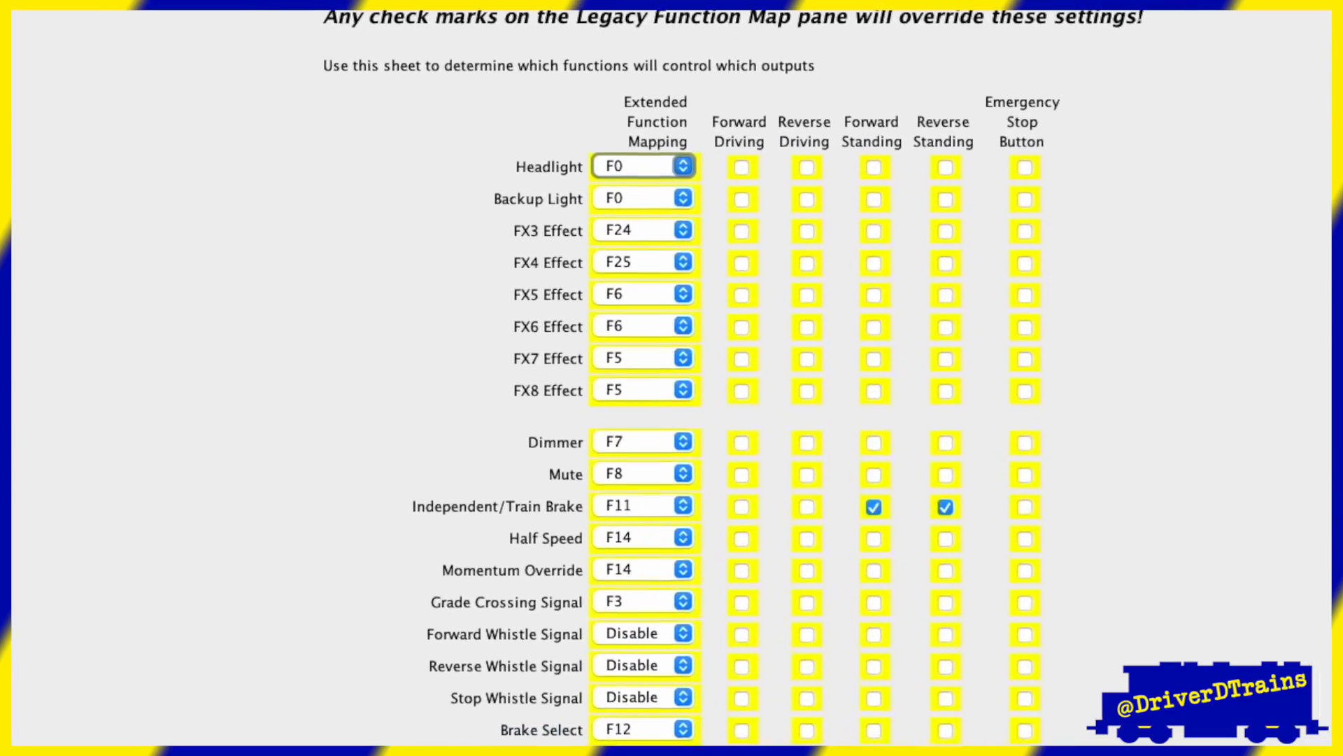
scroll(672, 377, "down", 6)
scroll(672, 378, "down", 4)
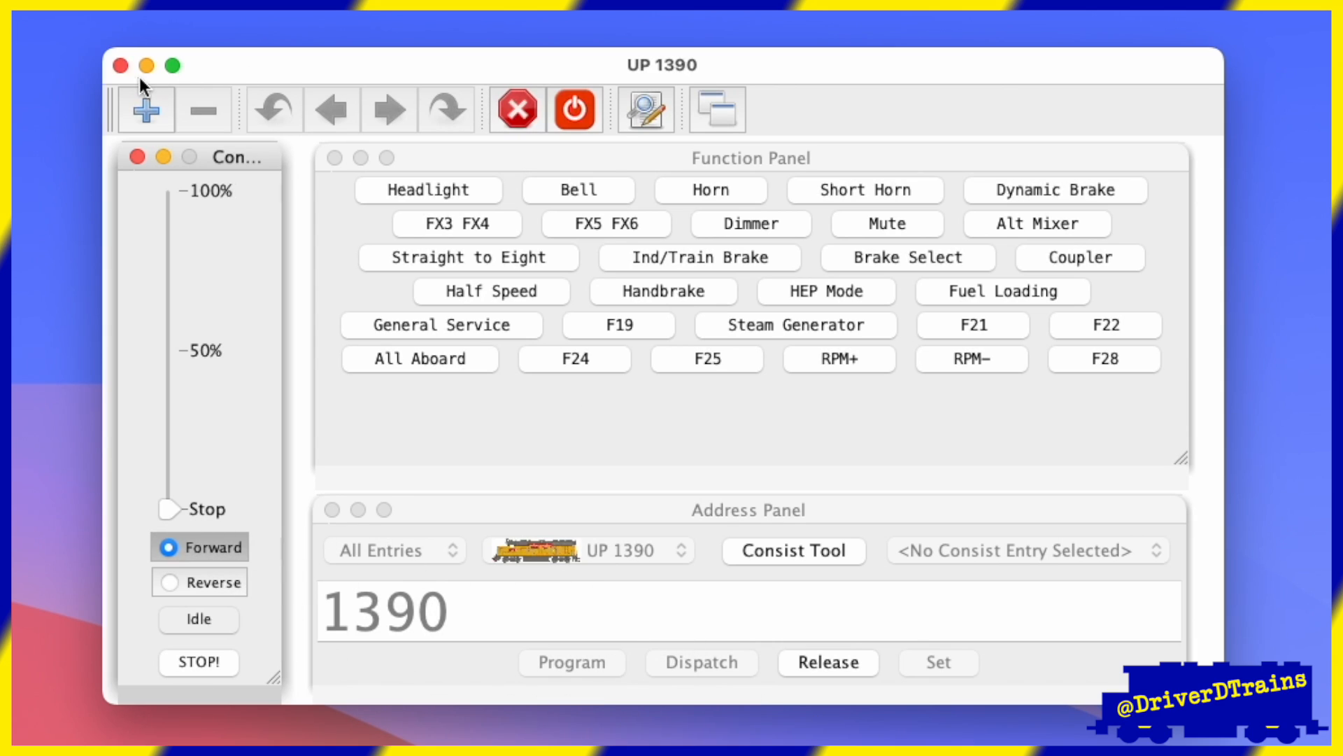
Close the UP 1390 throttle, open a new throttle, and set its locomotive address to 4.
left_click(119, 66)
left_click(420, 5)
left_click(427, 84)
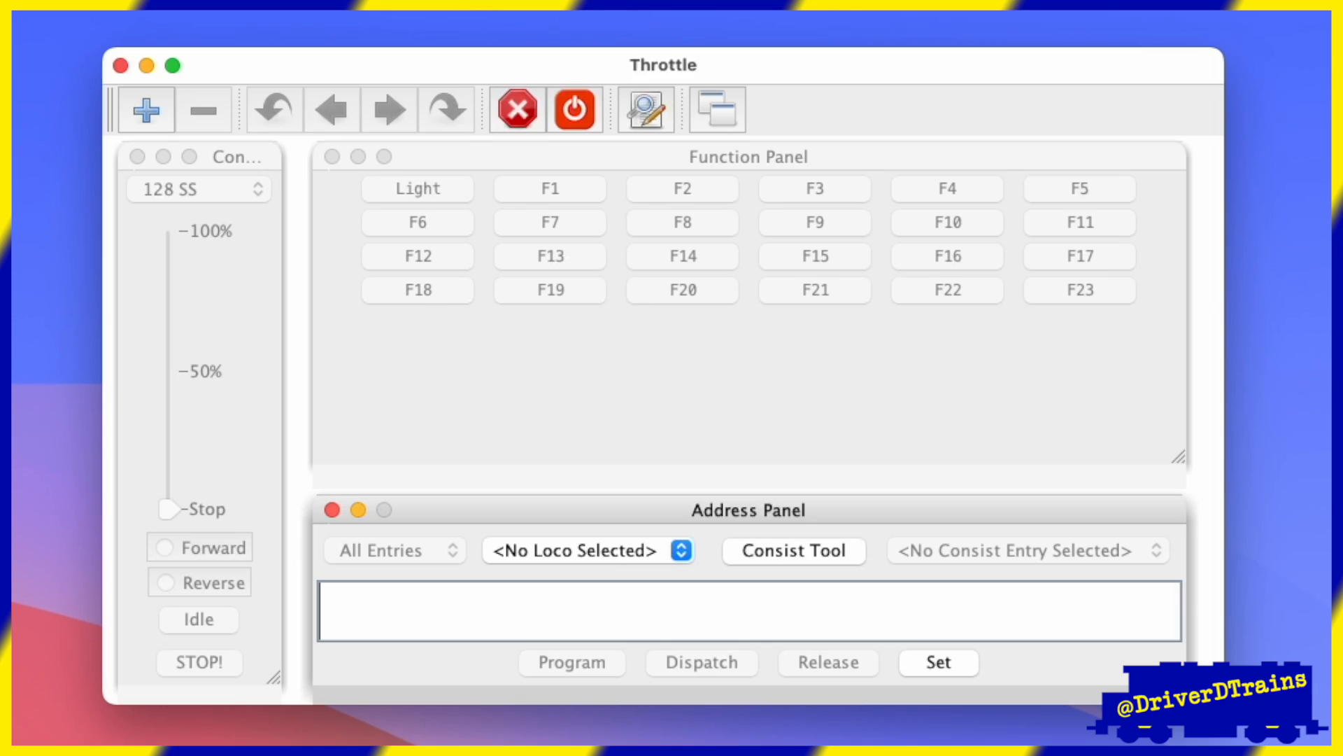
type("4")
key("Return")
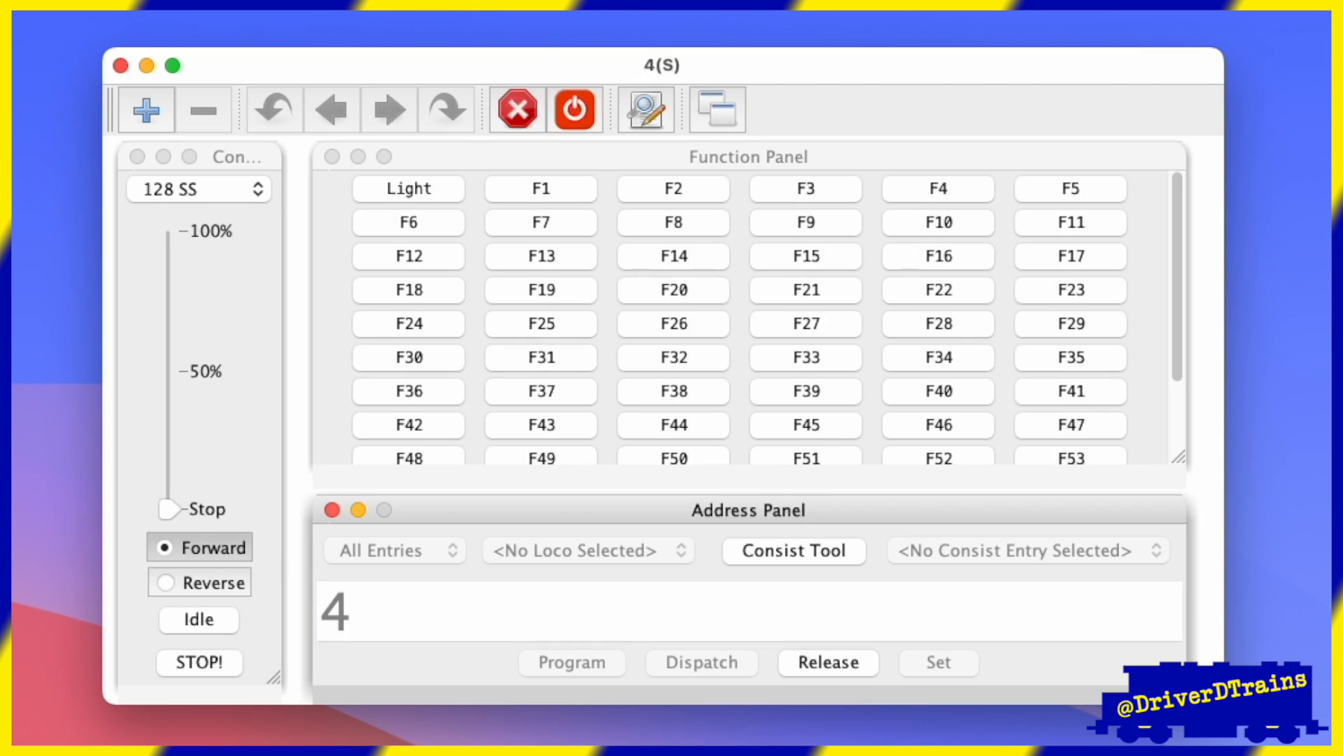
Release address 4, set the throttle to address 7, and release that address too.
left_click(870, 666)
type("7")
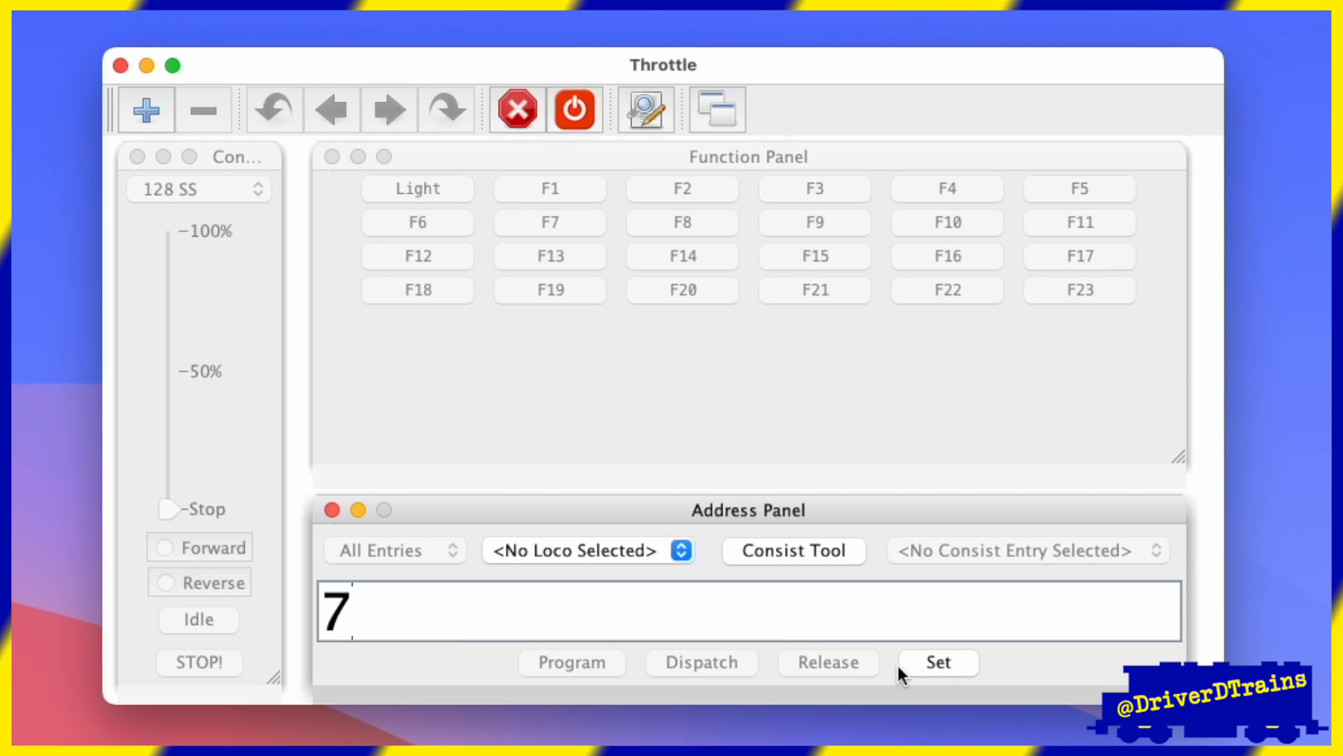
left_click(944, 666)
left_click(829, 662)
Select UP 1390 from the roster in the throttle, and view the Consist Tool before closing it.
left_click(611, 550)
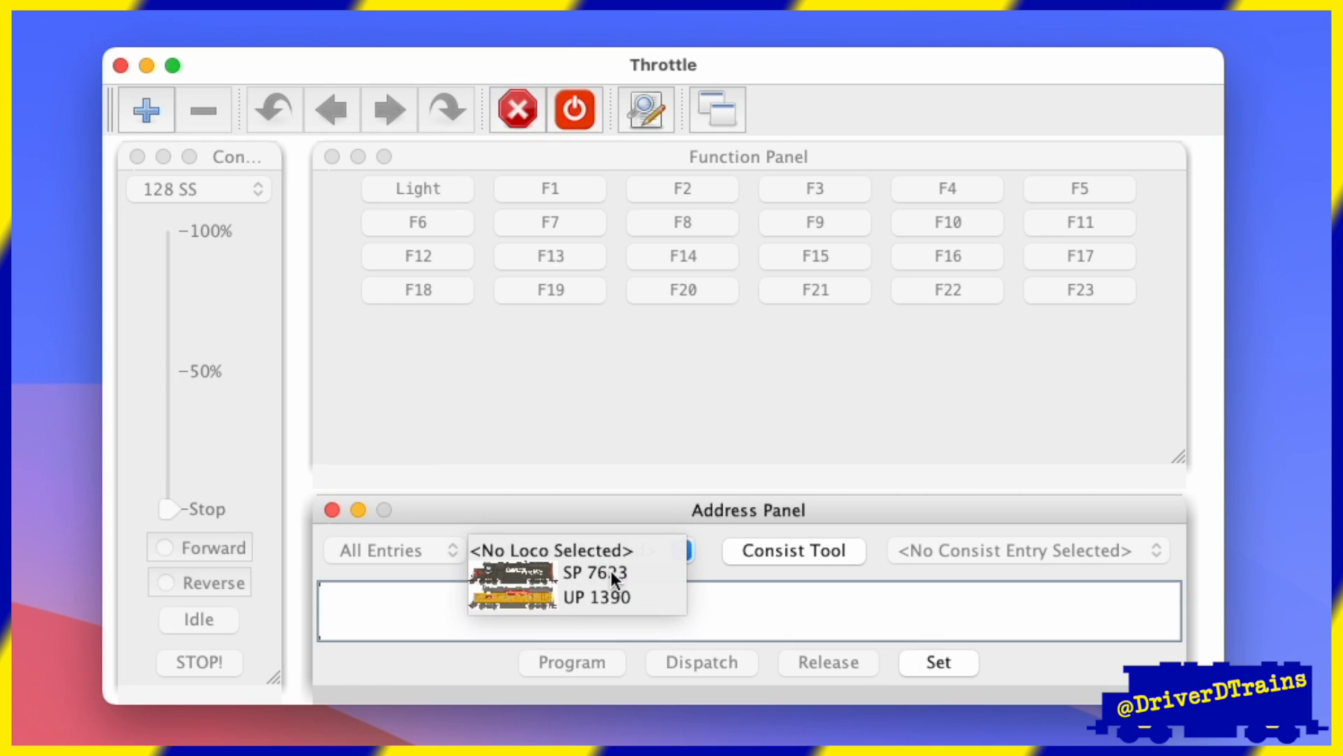
left_click(602, 594)
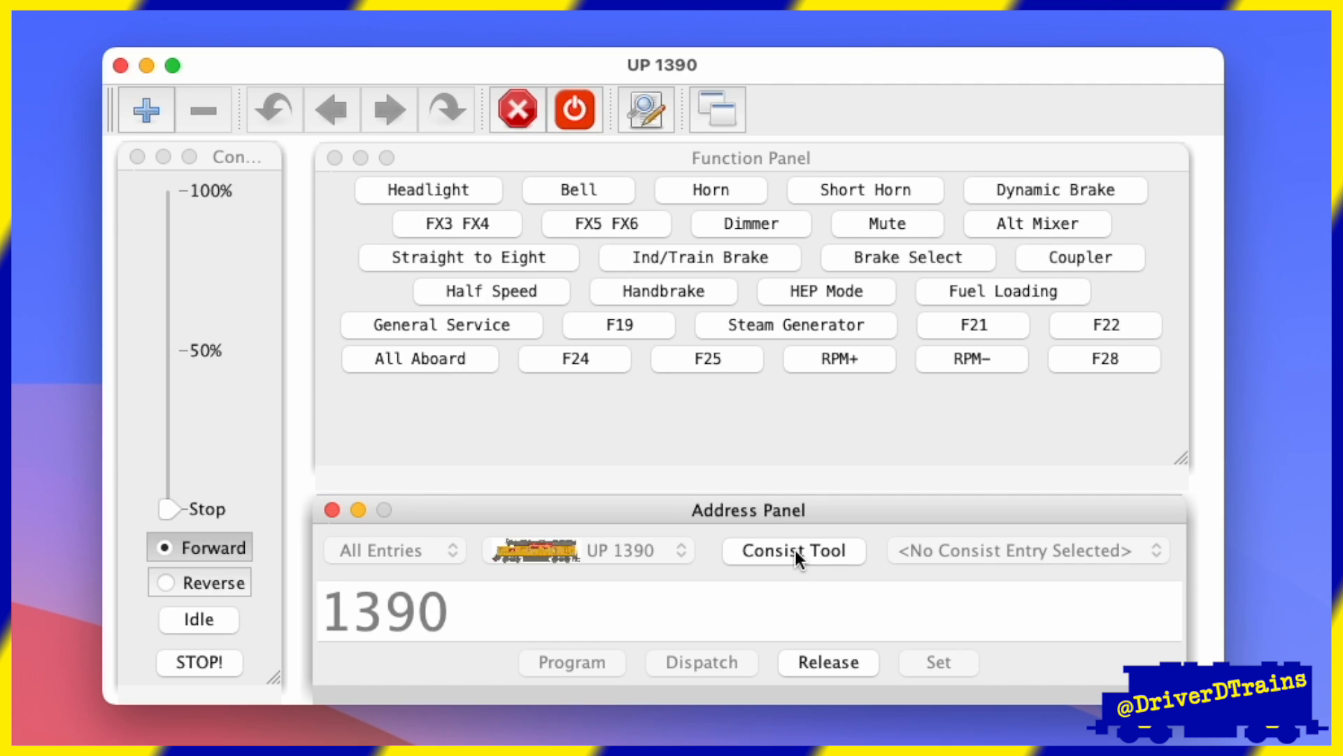
left_click(819, 550)
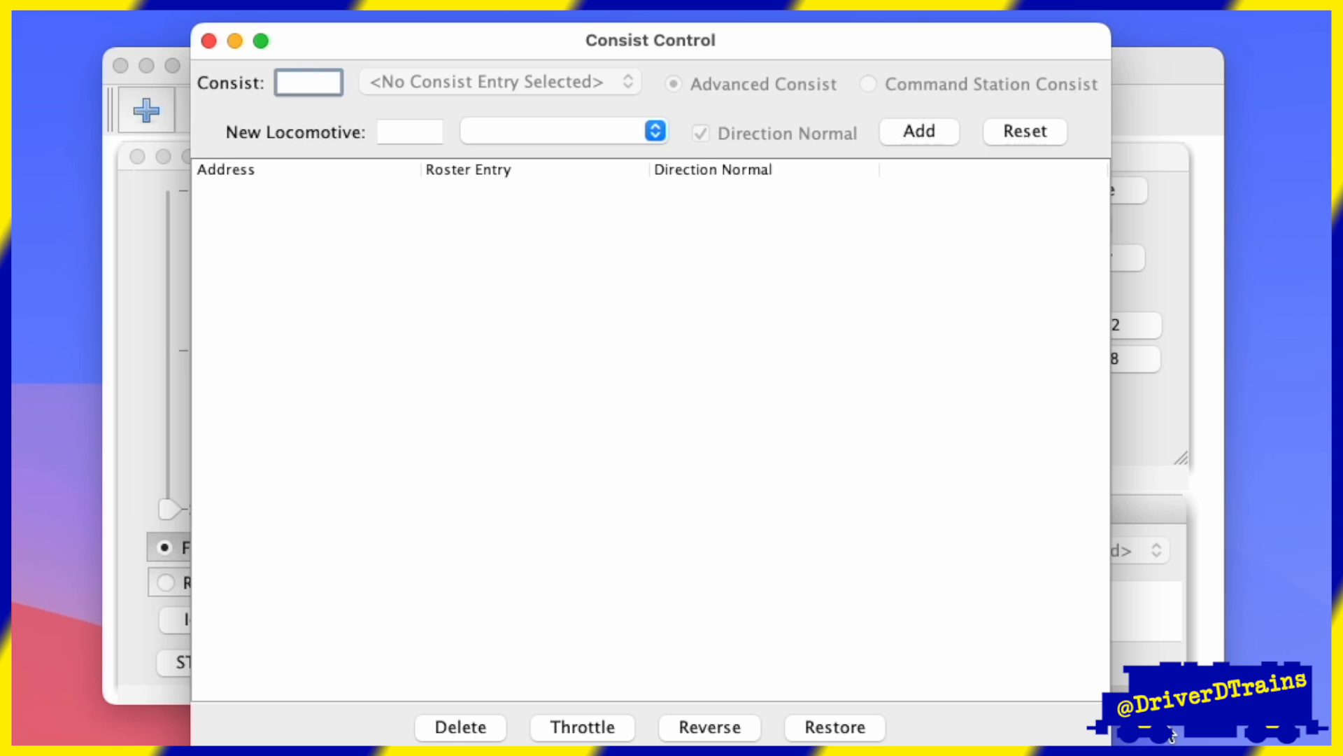
left_click(209, 40)
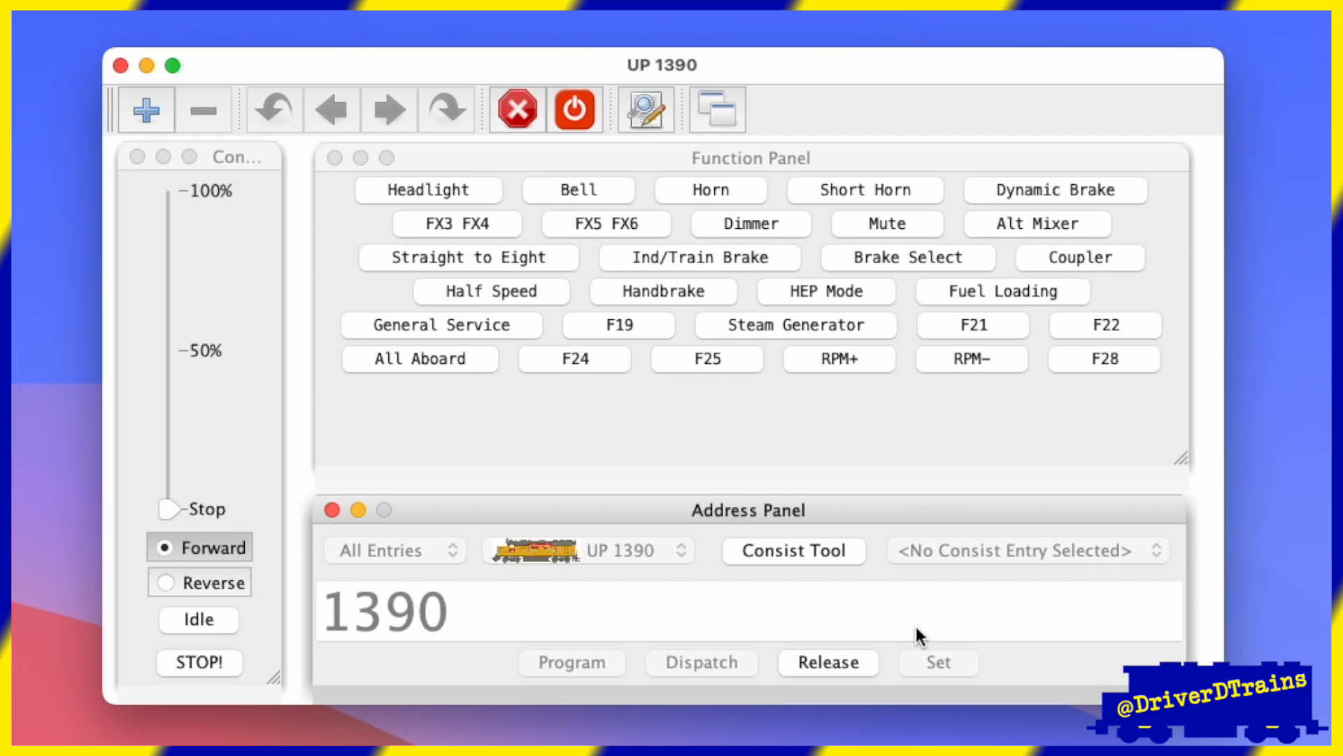
Release UP 1390 from the throttle and set the locomotive address to 3.
left_click(830, 662)
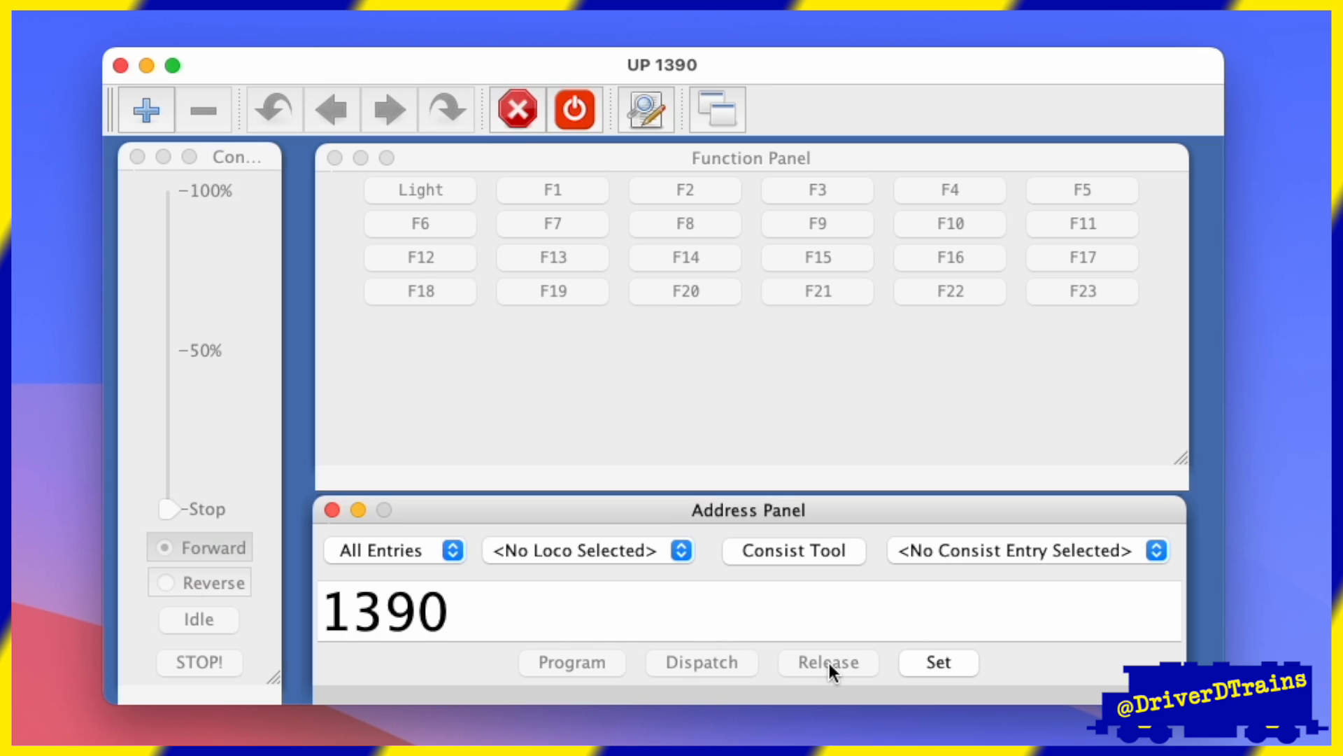
double_click(661, 630)
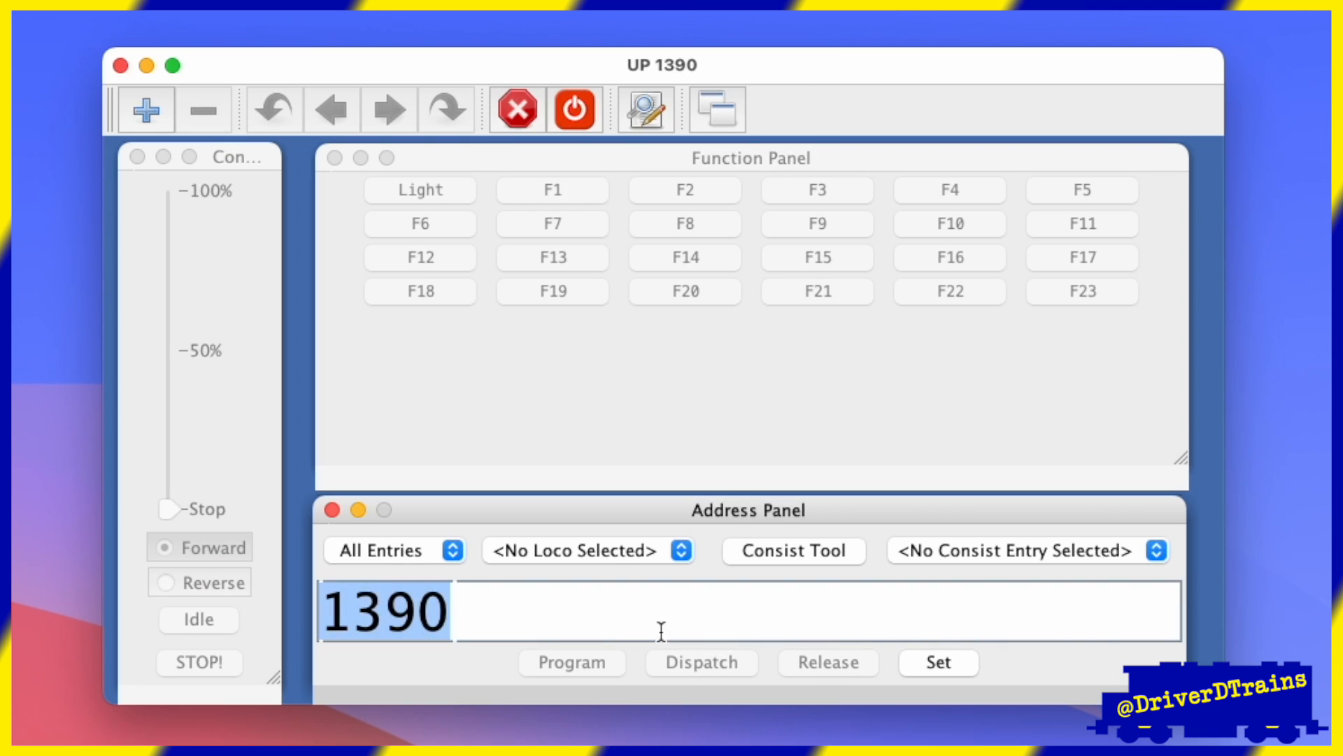
type("3")
key("Return")
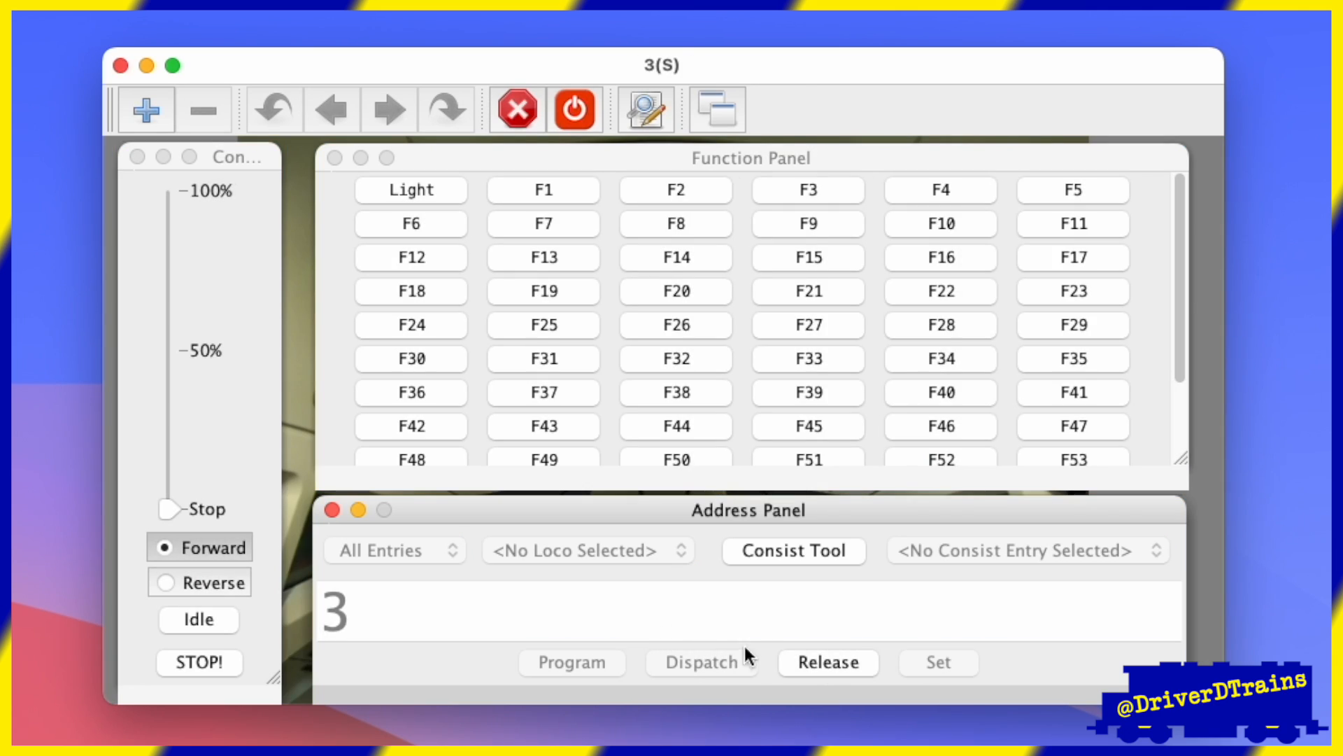
Release address 3 and assign UP 1390 to the throttle from the roster.
left_click(797, 659)
left_click(654, 549)
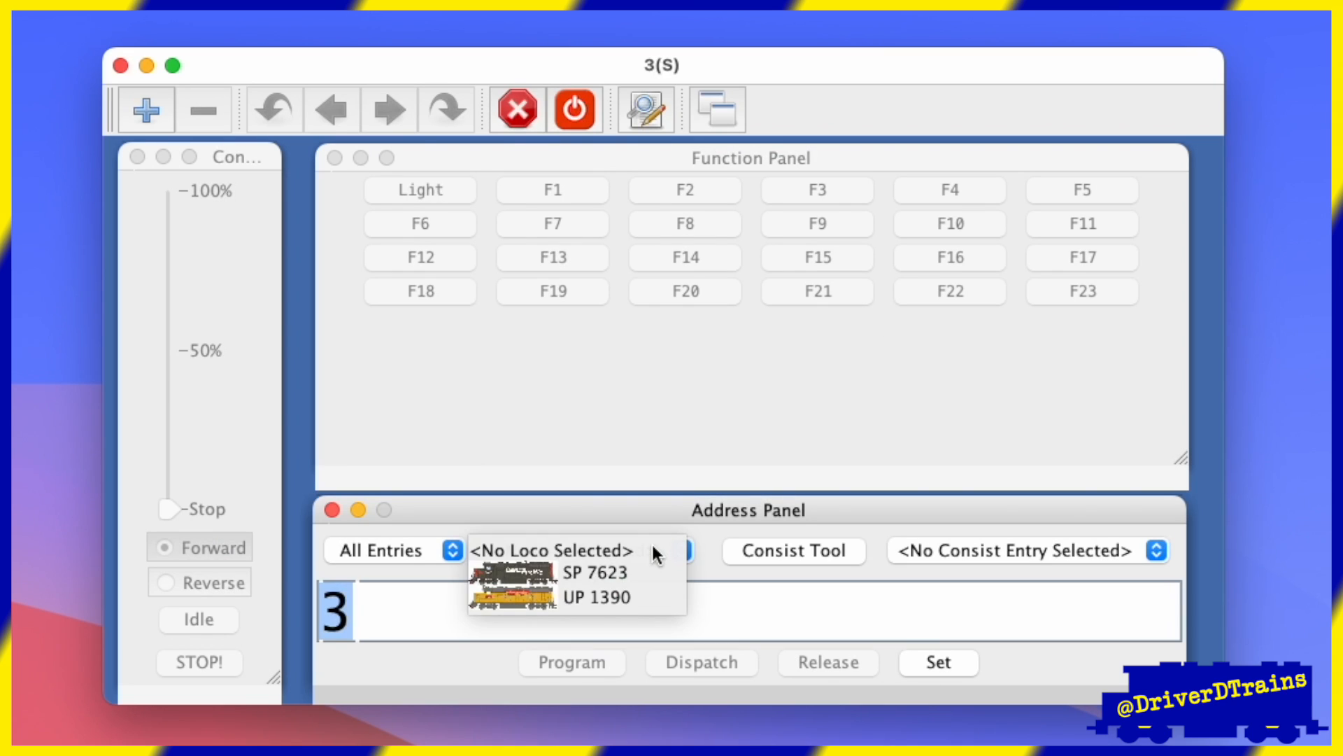
left_click(608, 597)
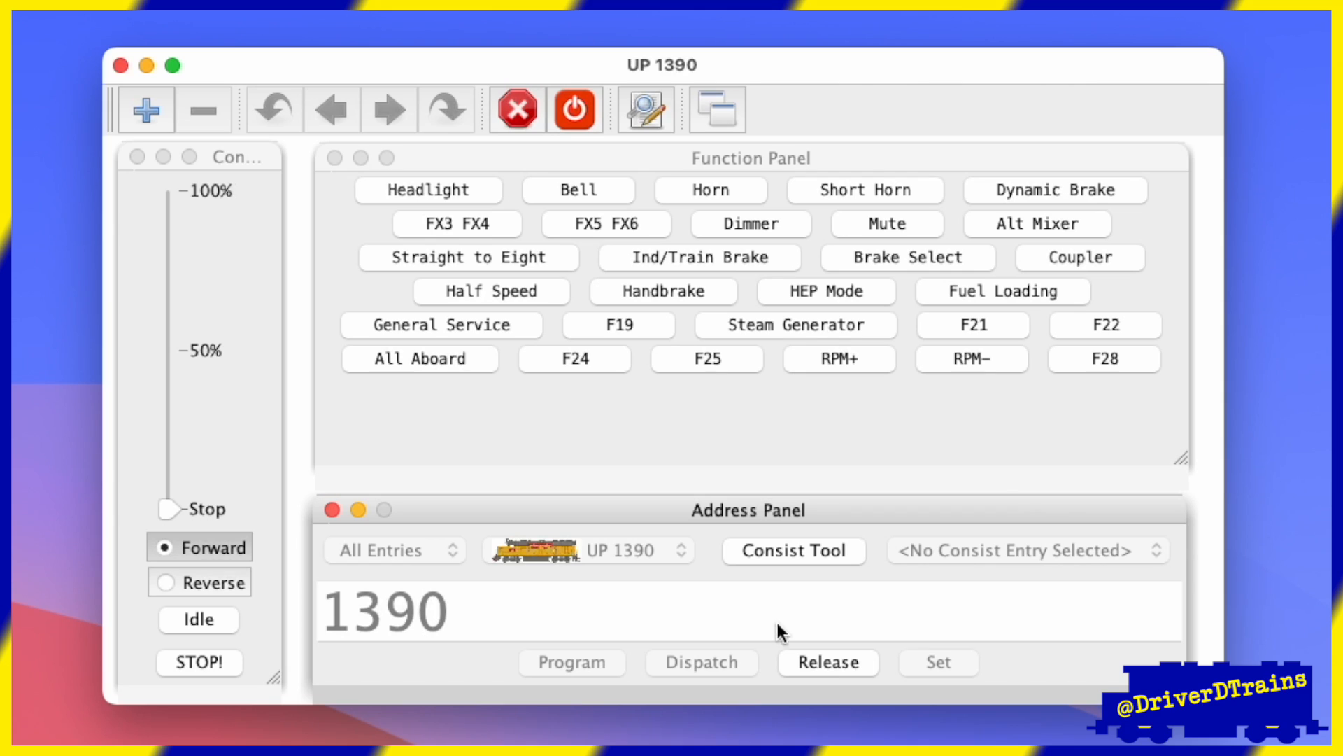
Release UP 1390 again and set the throttle to locomotive address 4.
left_click(816, 662)
left_click_drag(454, 612, 298, 608)
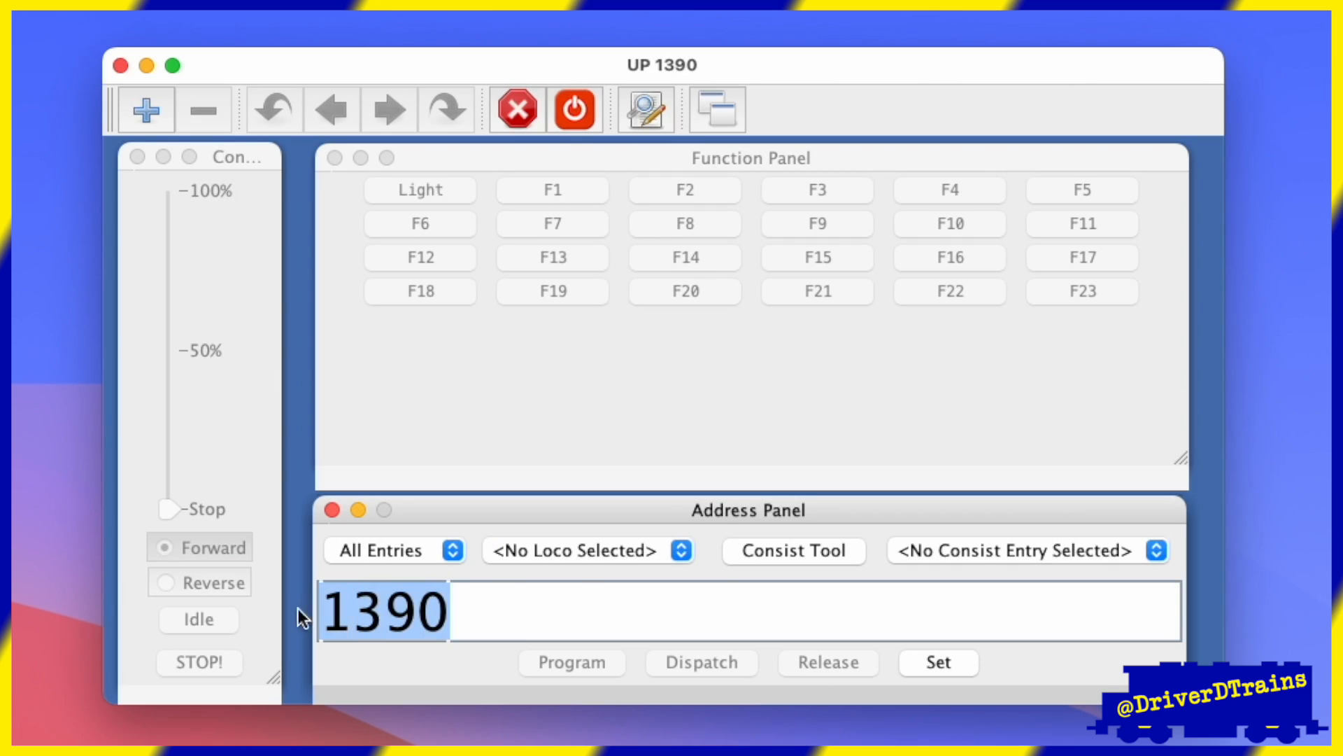
type("4")
key("Return")
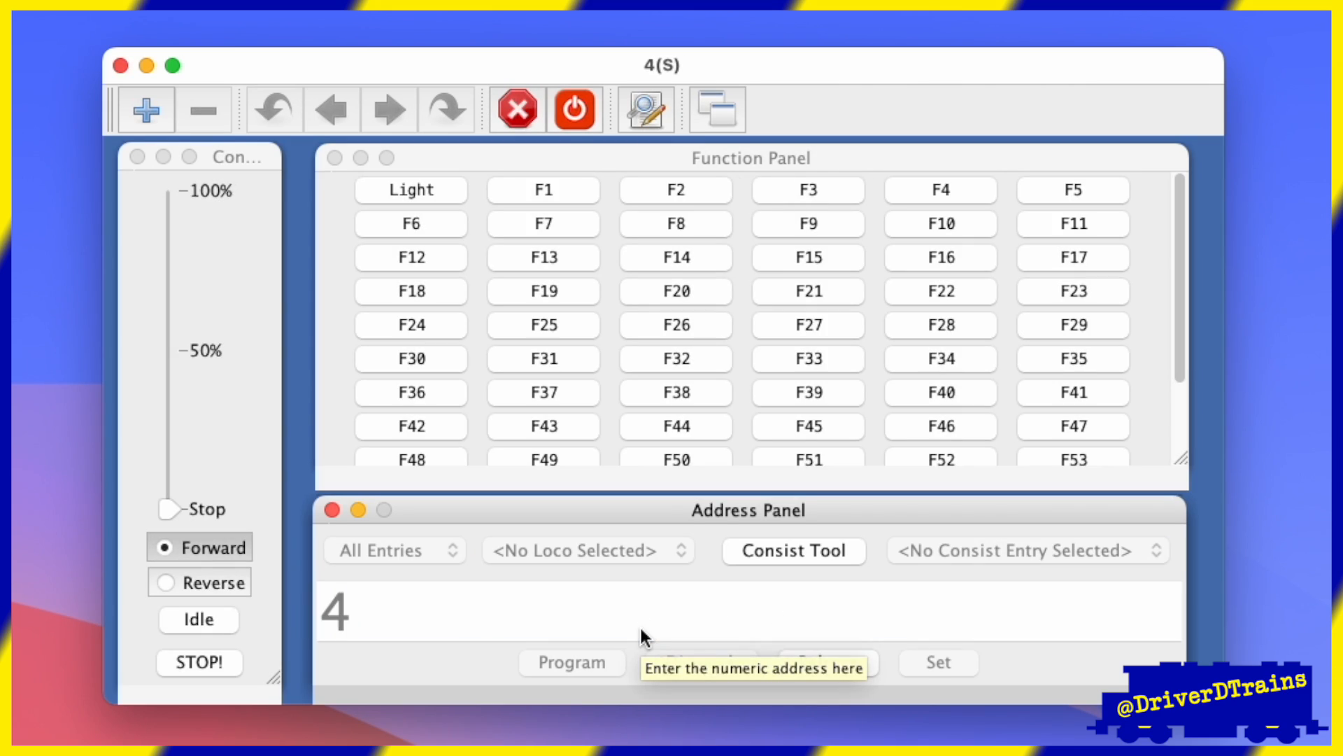
Release address 4, set the throttle to address 7623, and resize its window to fit the panels.
left_click(819, 660)
double_click(597, 608)
type("7623")
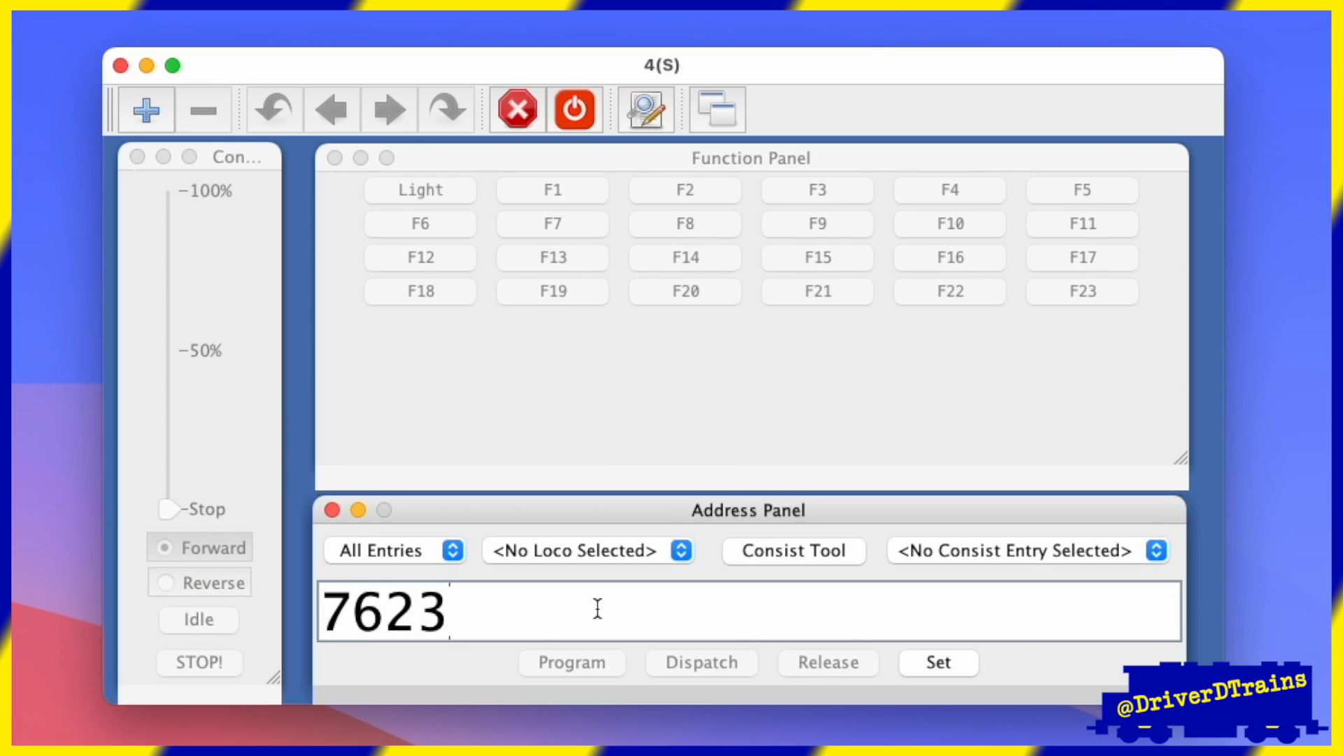
key("Return")
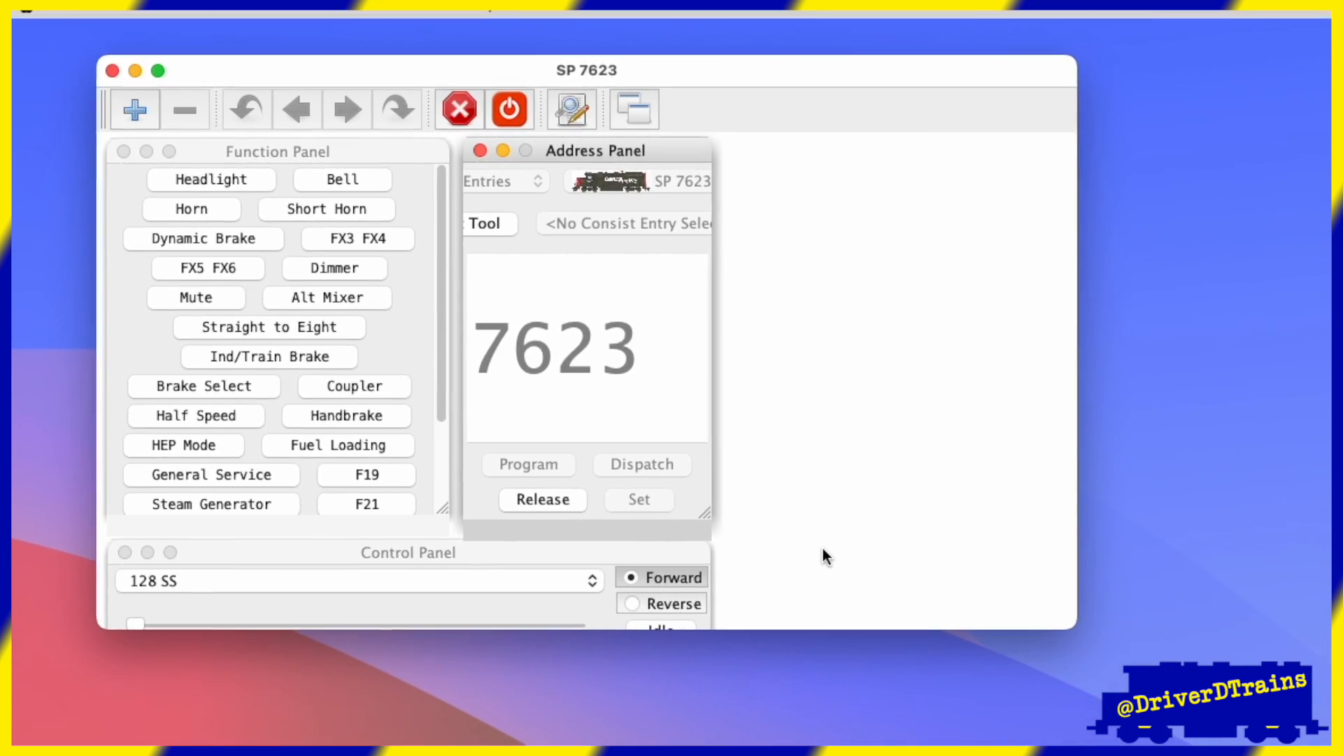
left_click_drag(1076, 627, 737, 682)
left_click_drag(696, 639, 681, 675)
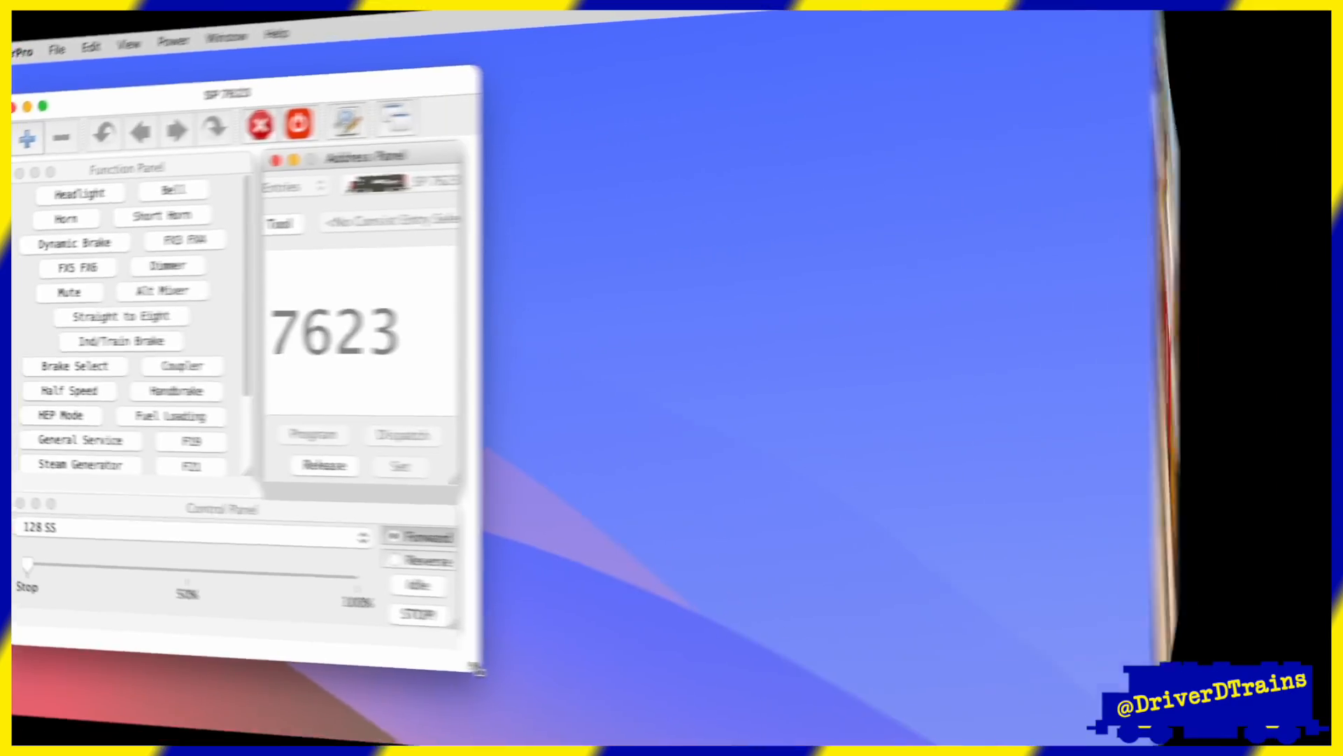
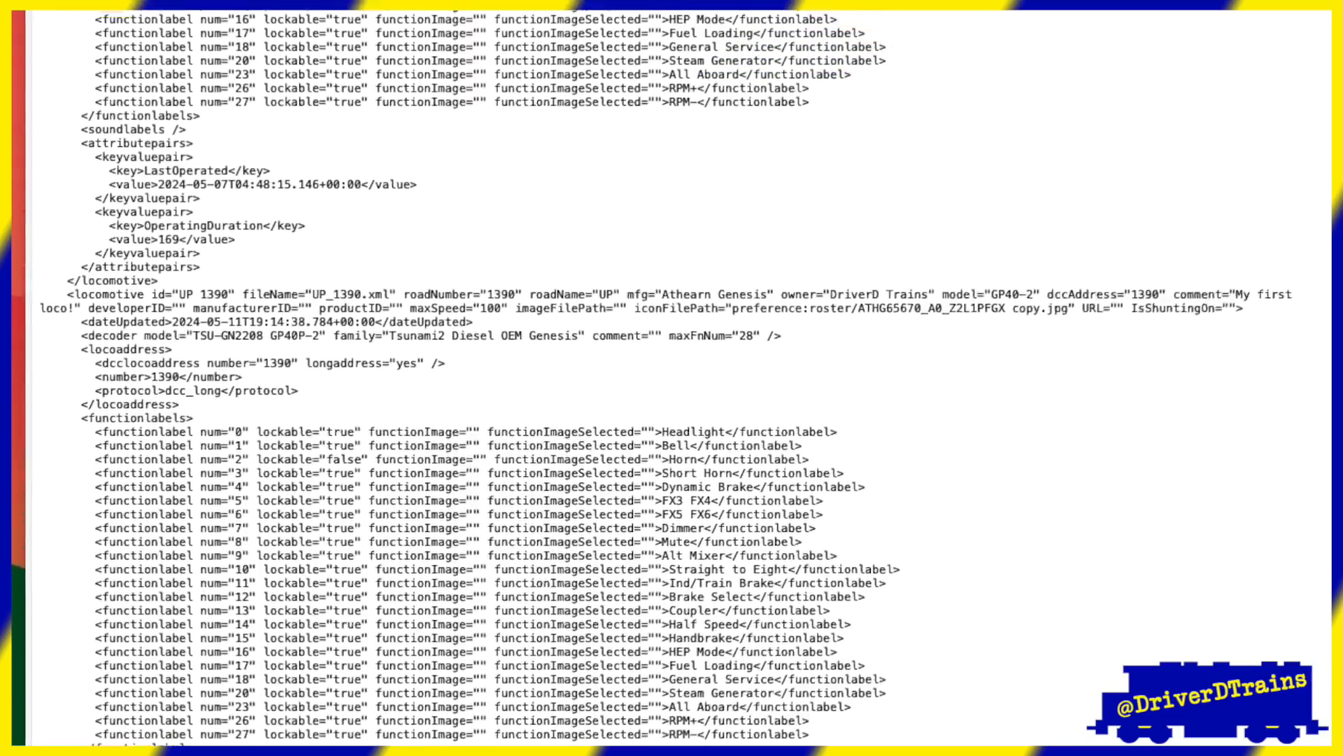
Review the roster XML's locomotive entries, and switch to DecoderPro to open the labels and media editor for UP 1390.
scroll(672, 378, "up", 5)
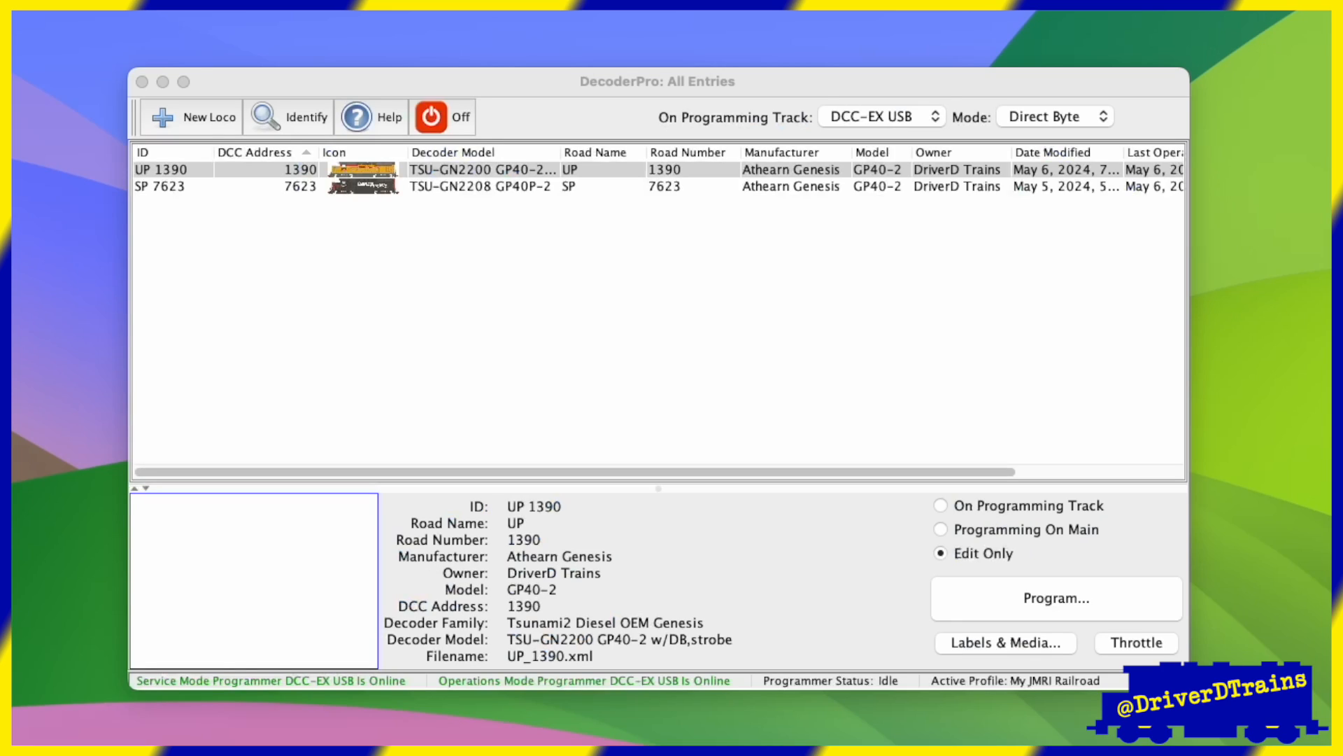
key("super+Tab")
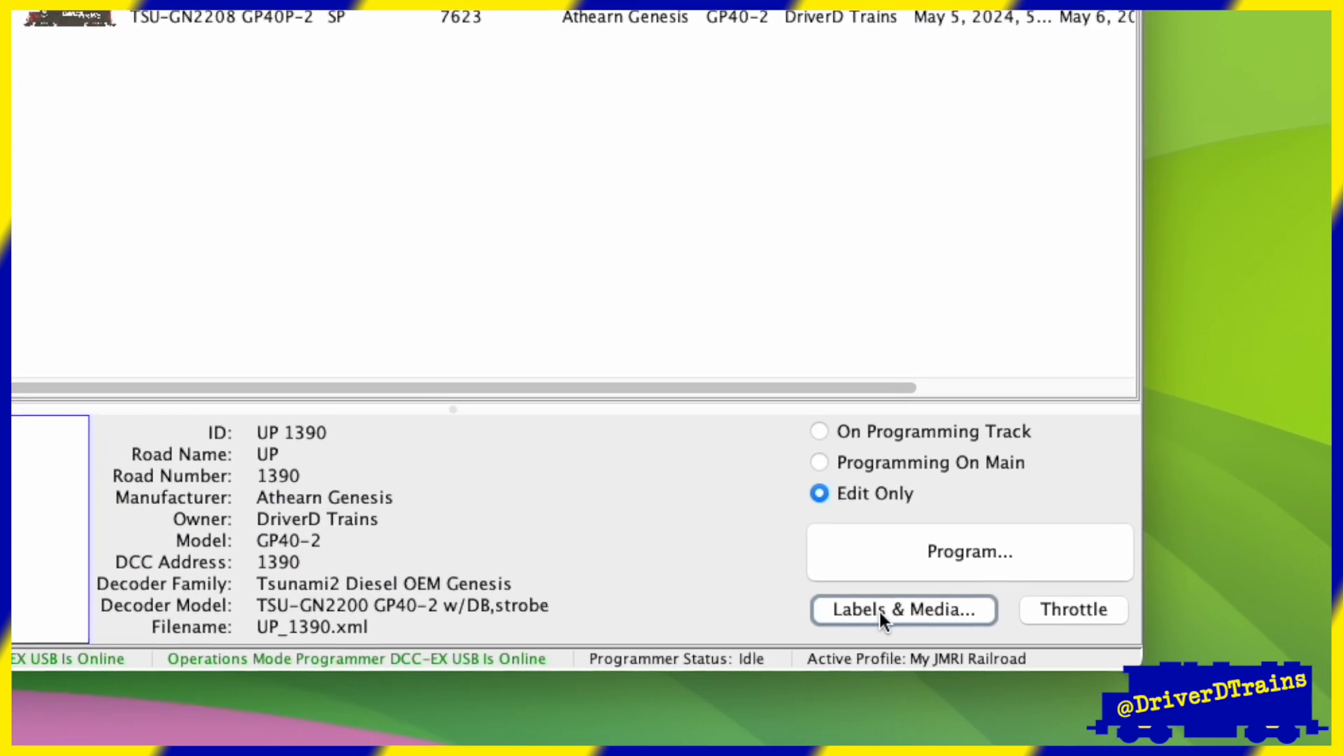
left_click(988, 643)
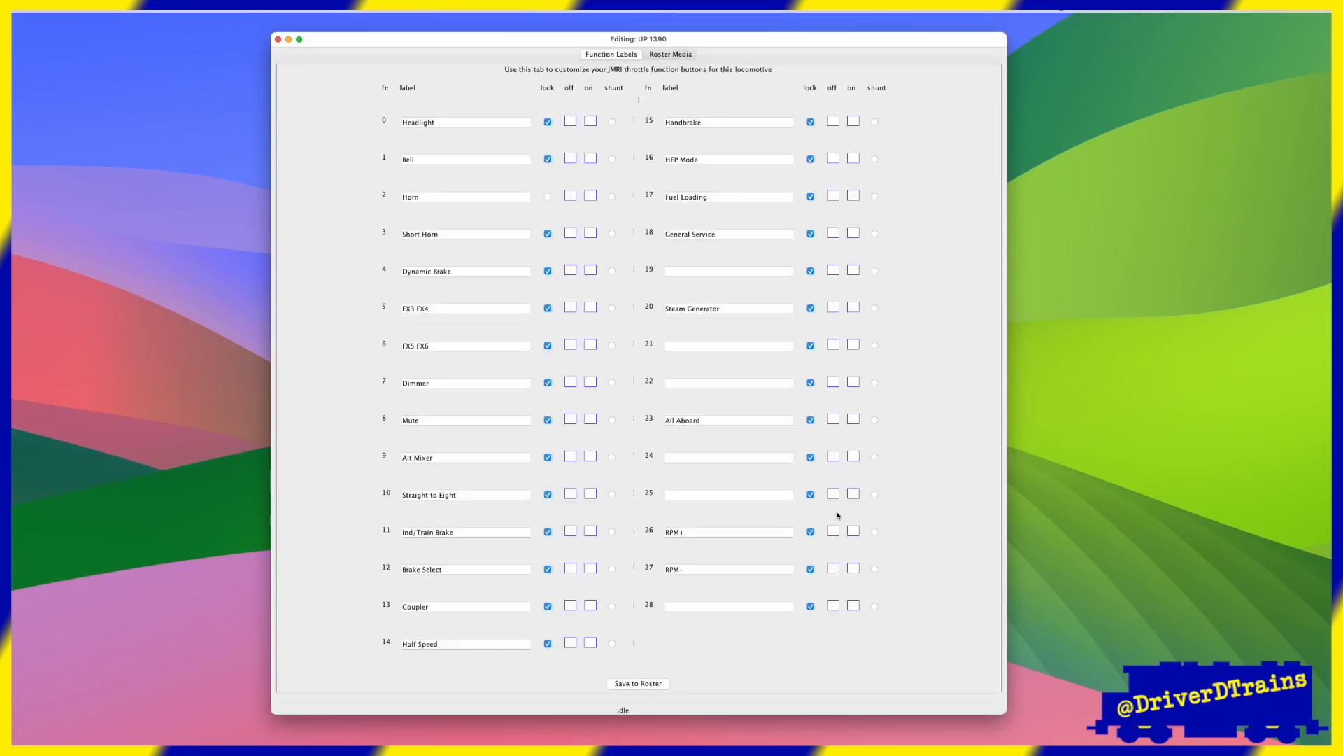
Examine UP 1390's roster media settings, and return to its function labels.
left_click(671, 55)
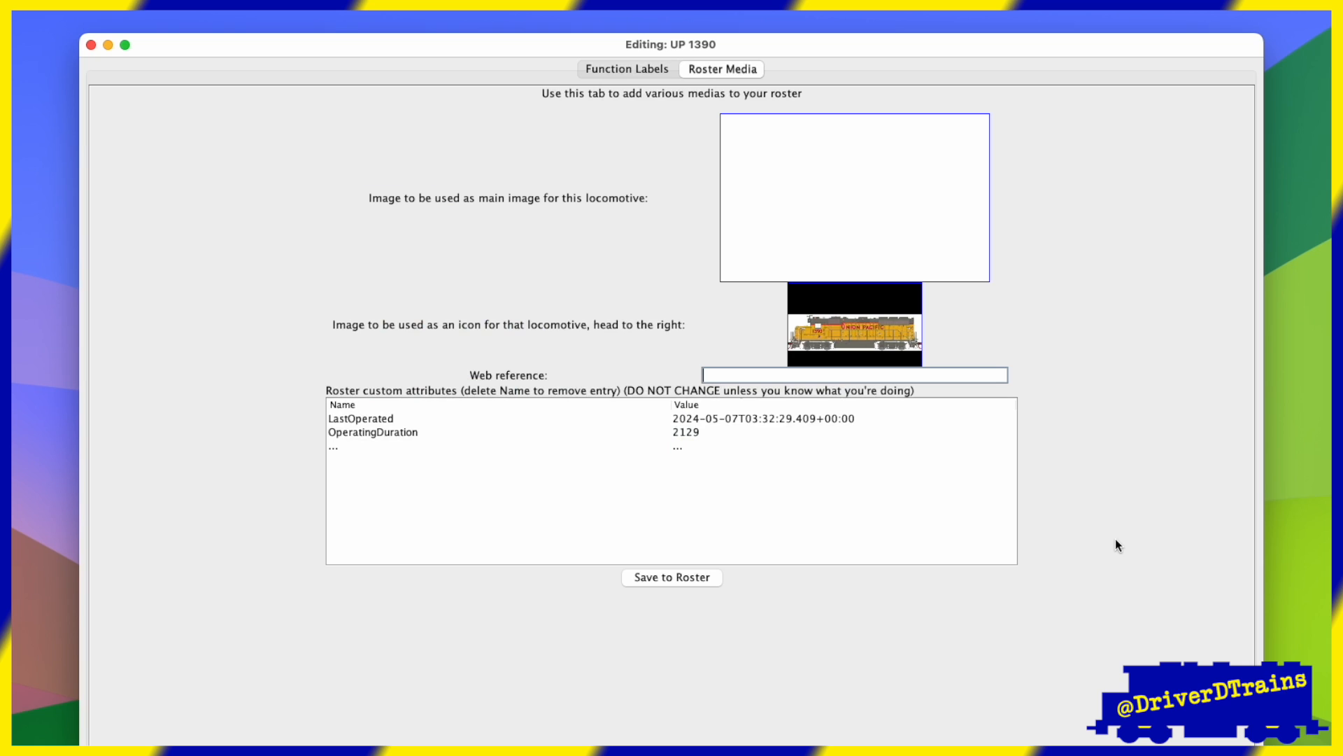
left_click(627, 68)
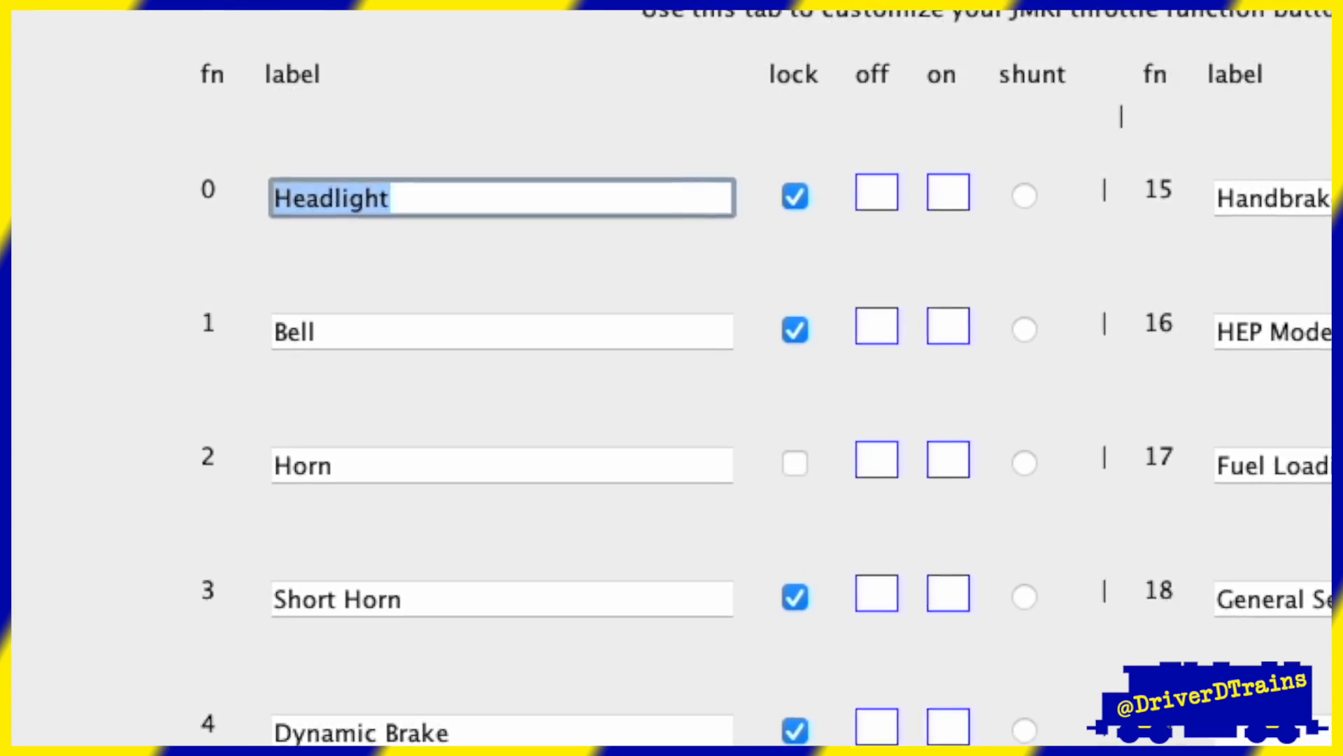
Retype the "light" ending of function 0's Headlight label, and try the lock options of Headlight and Horn.
left_click(516, 214)
key("BackSpace")
key("BackSpace")
key("BackSpace")
key("BackSpace")
key("BackSpace")
type("light")
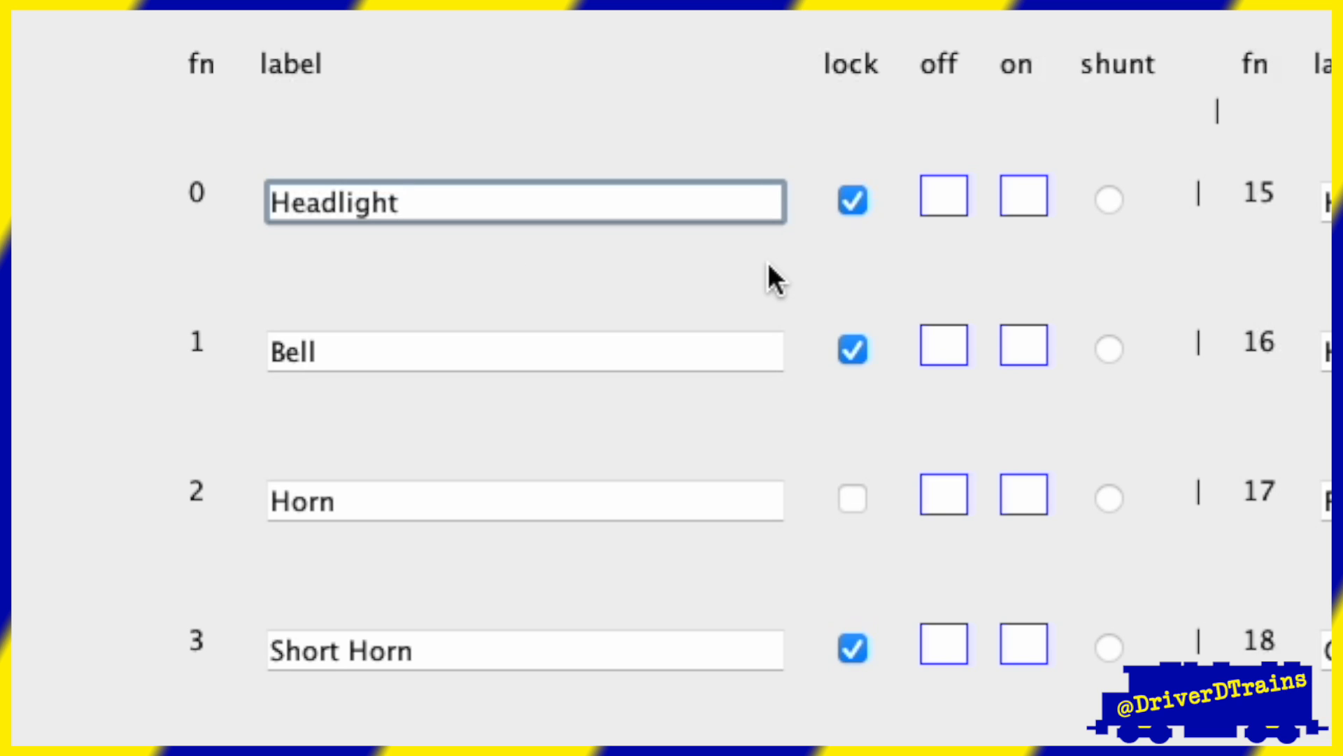
left_click(855, 199)
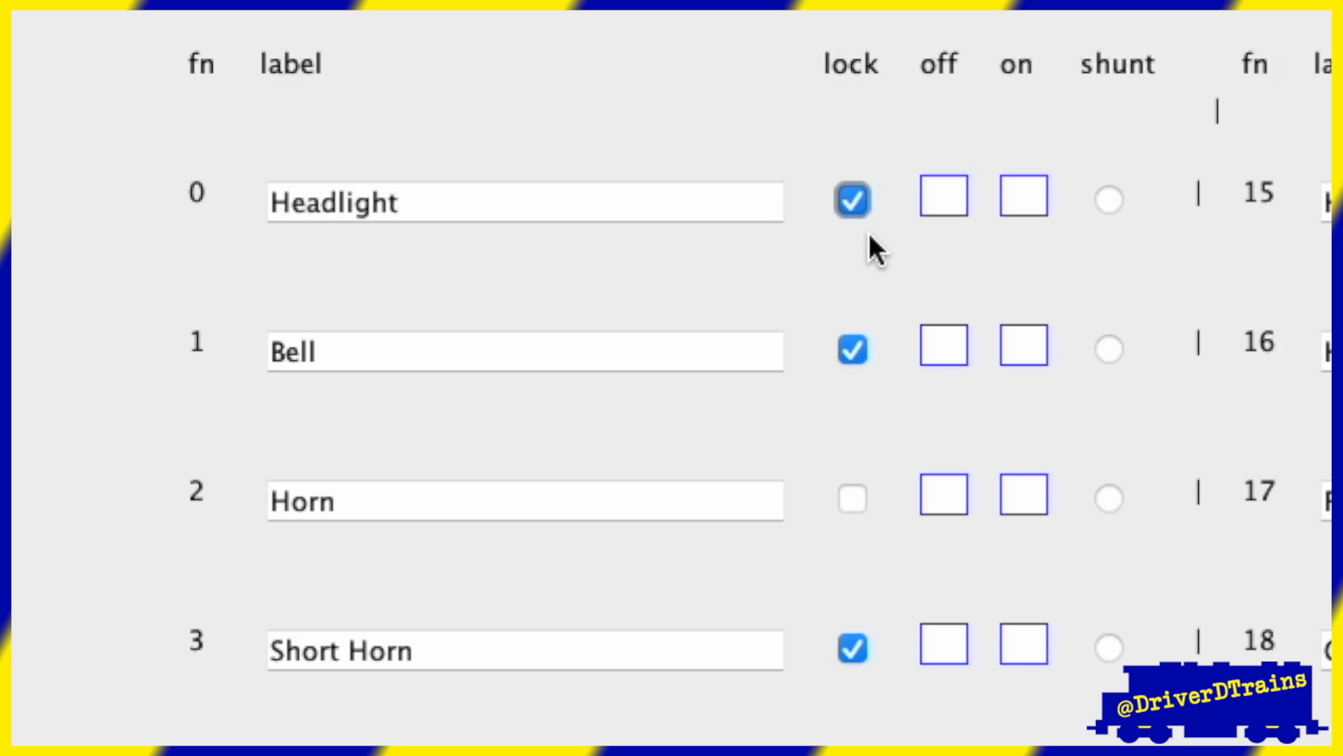
left_click(855, 498)
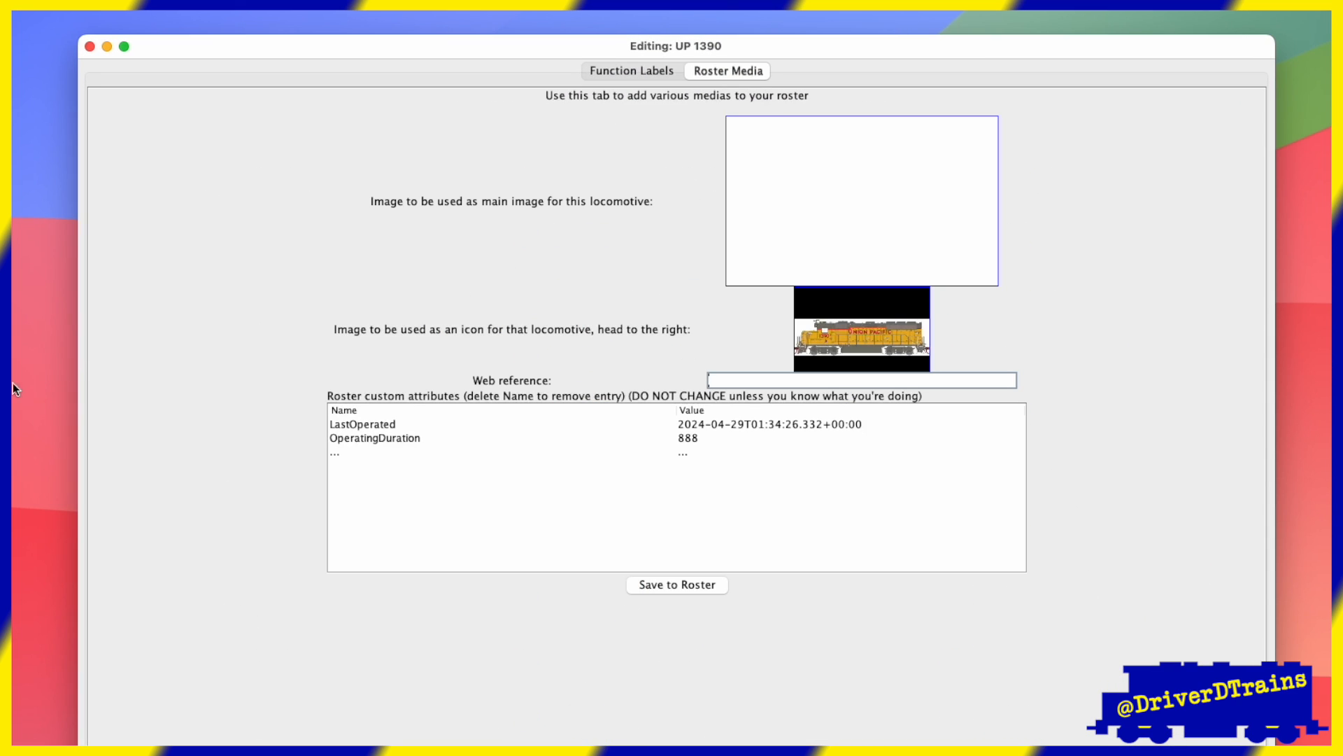
Try to add an image file to the roster media, and assign Light.png as Headlight's off-state image.
left_click_drag(14, 414, 859, 201)
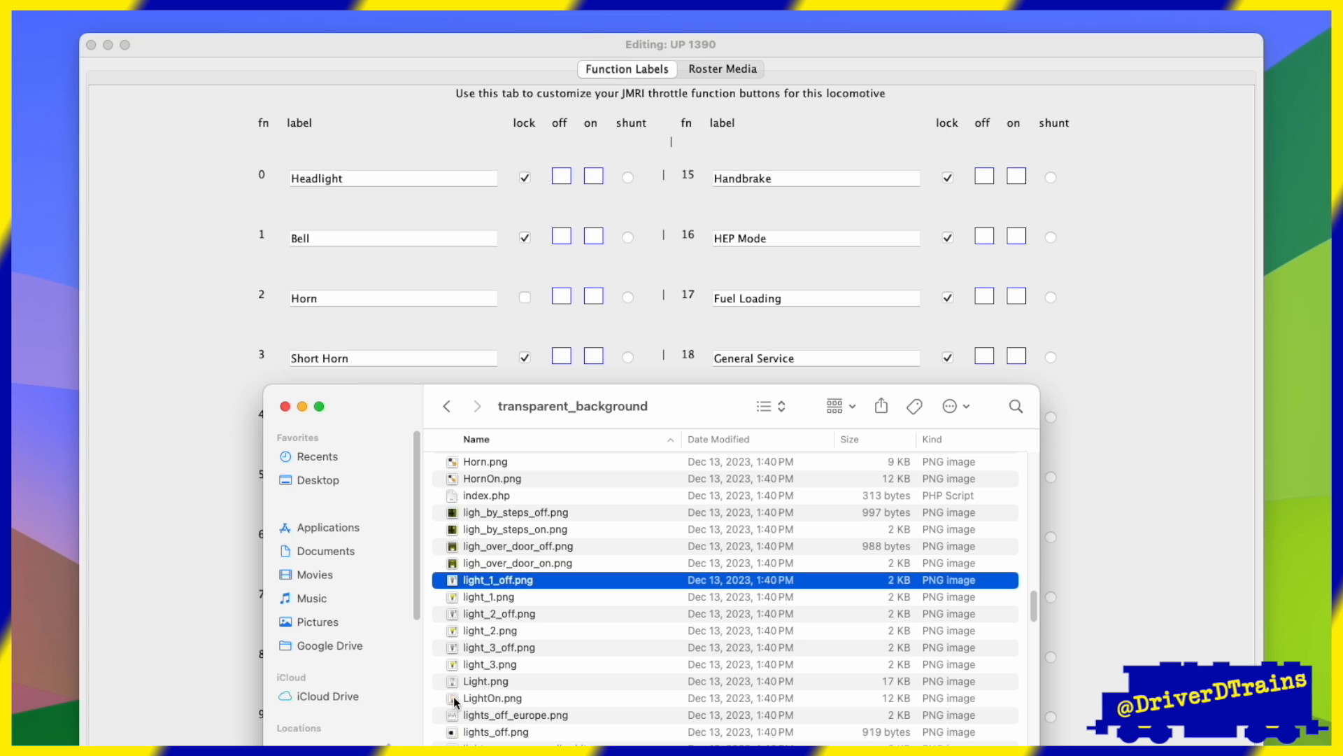
left_click(462, 680)
left_click_drag(461, 681, 567, 180)
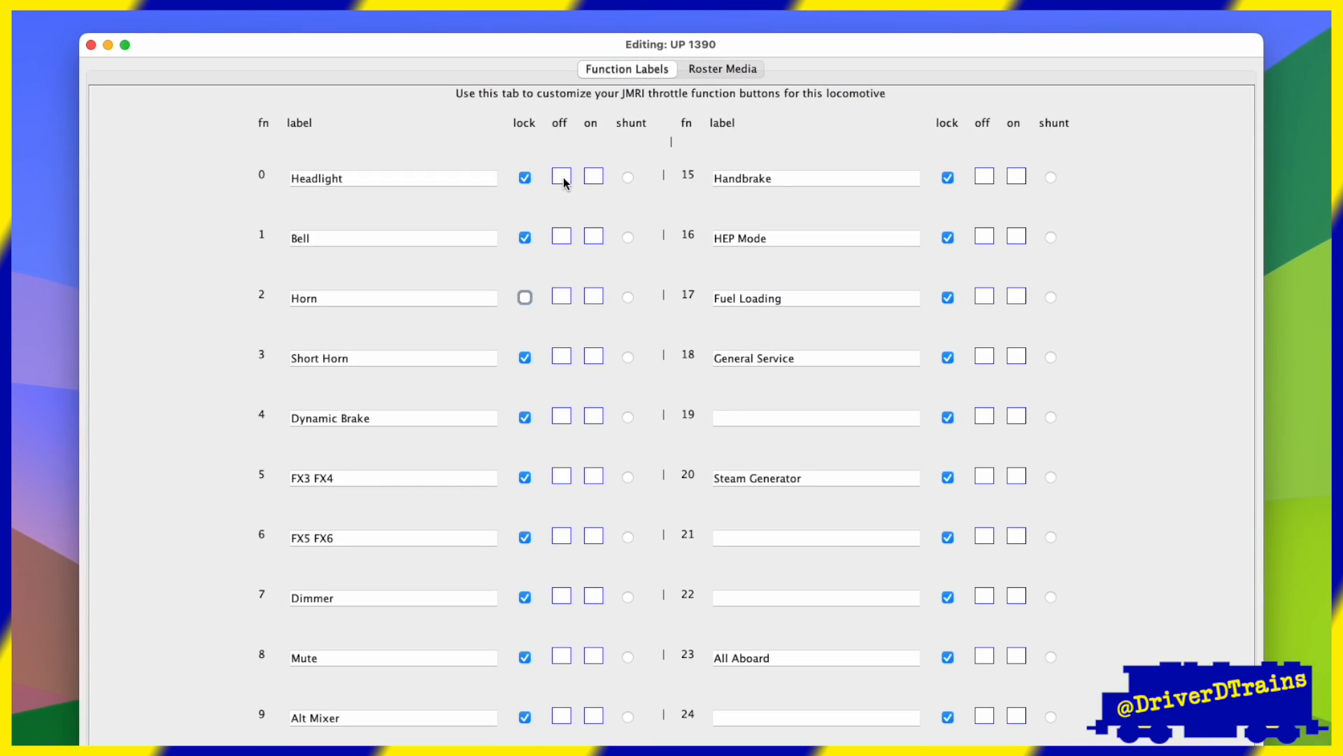
Open JMRI's function button image folder, and assign light bulb images from transparent_background to Headlight's off and on states.
right_click(565, 181)
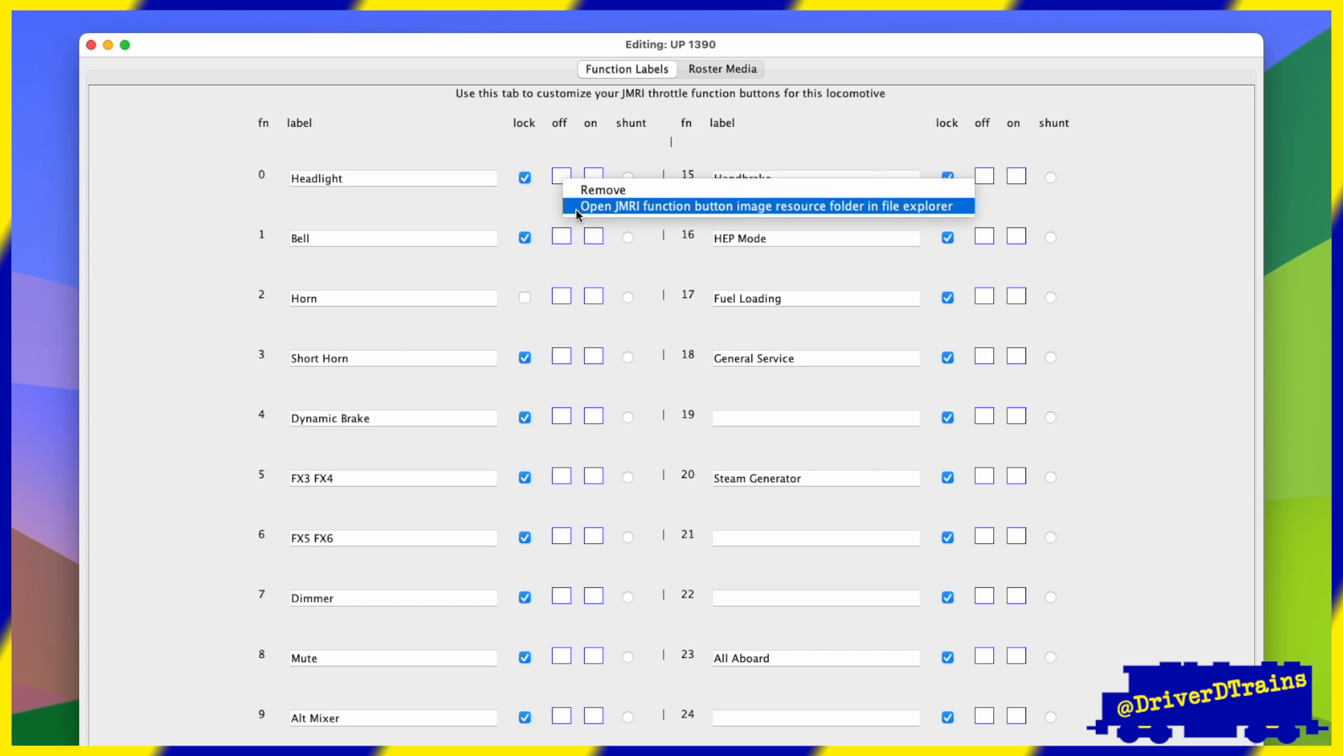
left_click(577, 208)
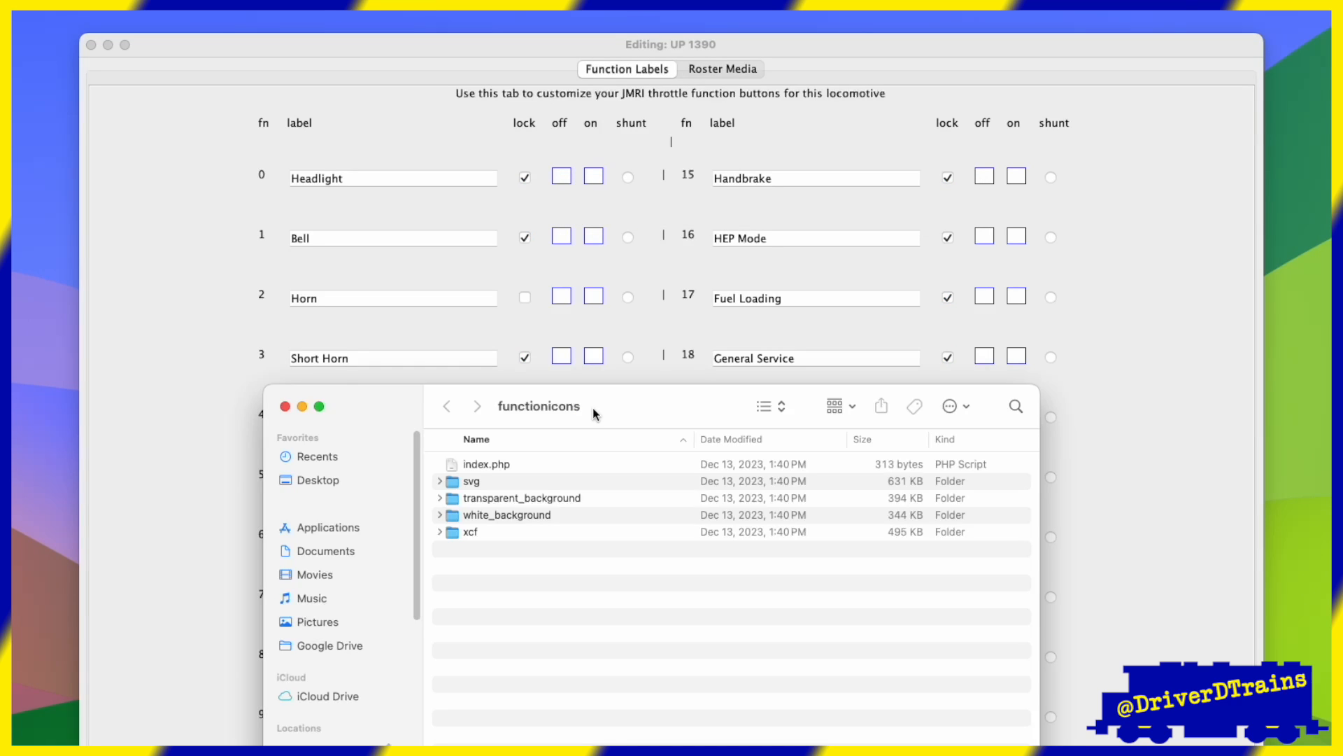
double_click(481, 498)
scroll(483, 501, "down", 10)
left_click(616, 603)
scroll(612, 616, "down", 1)
left_click_drag(457, 682, 594, 181)
Assign the bell and horn images to the off and on states of Bell and Horn, and close the image folder.
key("b")
left_click_drag(480, 499, 594, 237)
key("h")
left_click_drag(467, 671, 594, 298)
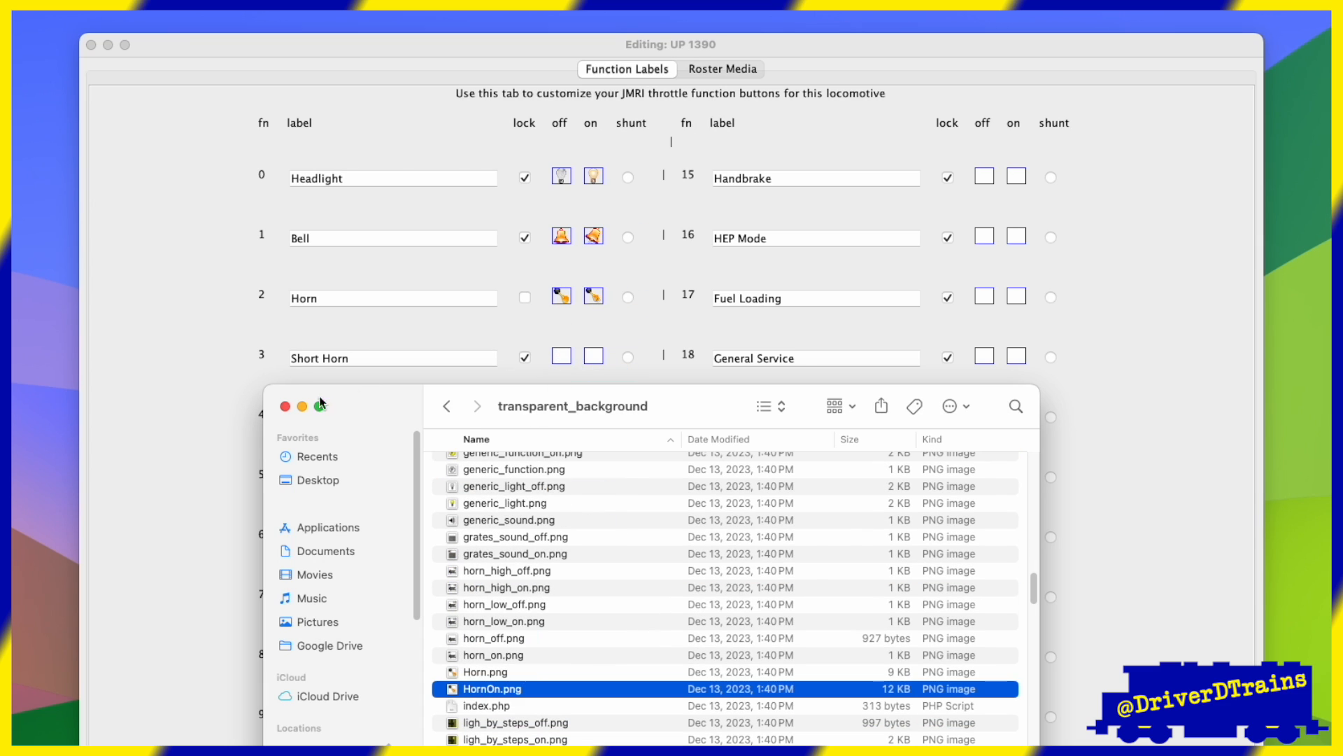
left_click(285, 406)
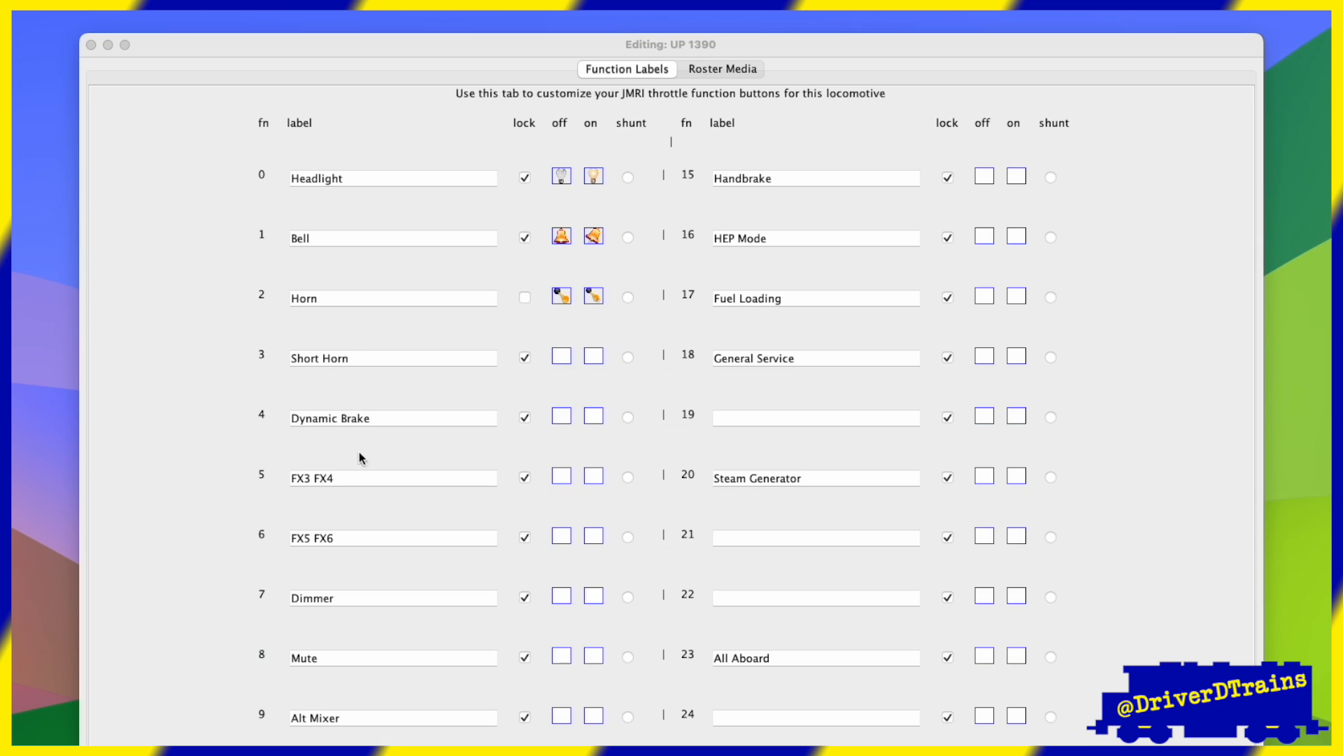
Try the shunt option on Headlight, Bell and Horn, and clear it from all three functions.
left_click(628, 177)
left_click(628, 237)
left_click(628, 297)
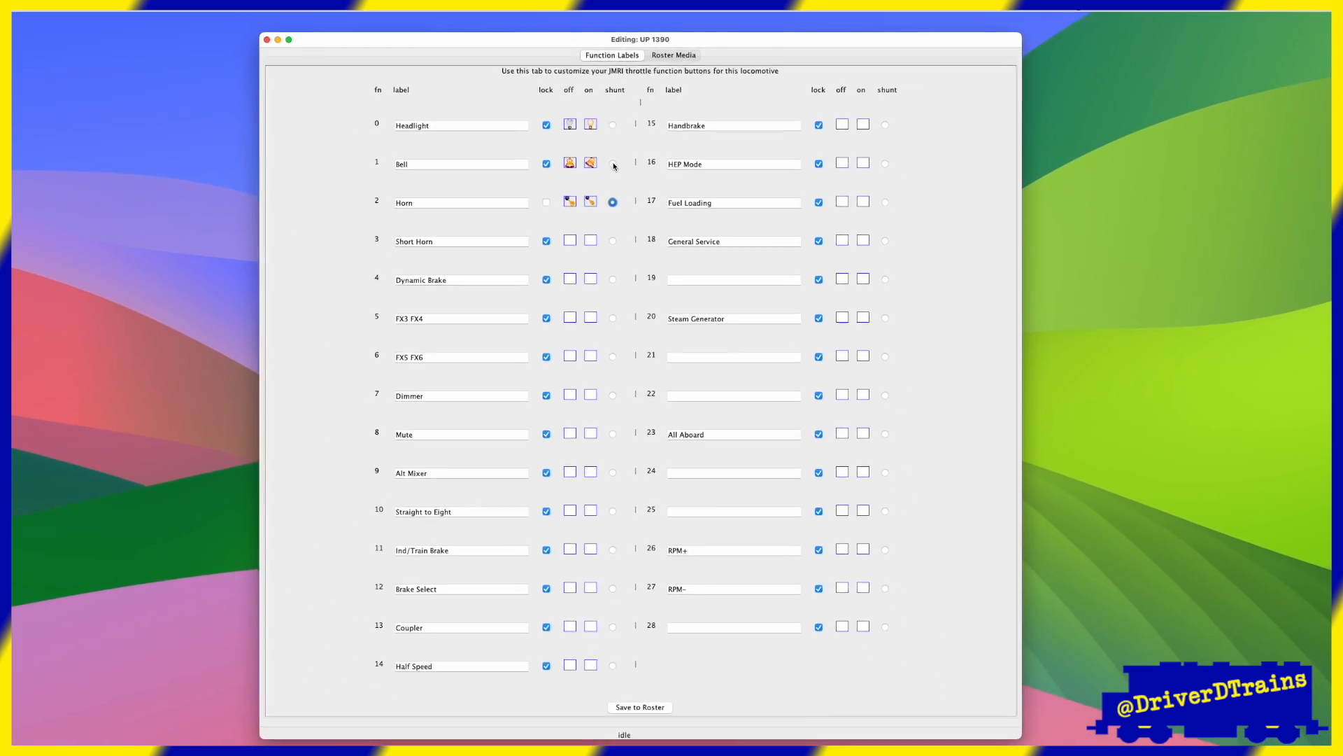
left_click(625, 222)
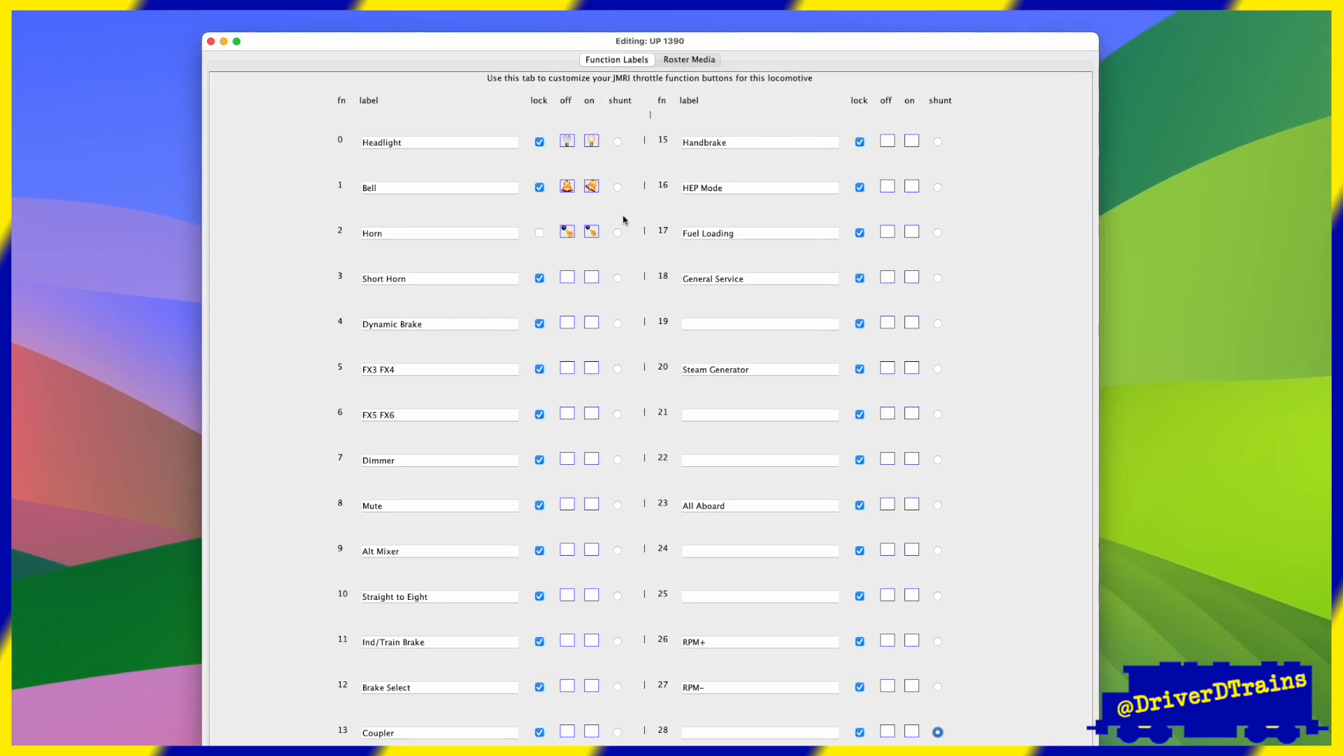
left_click(626, 170)
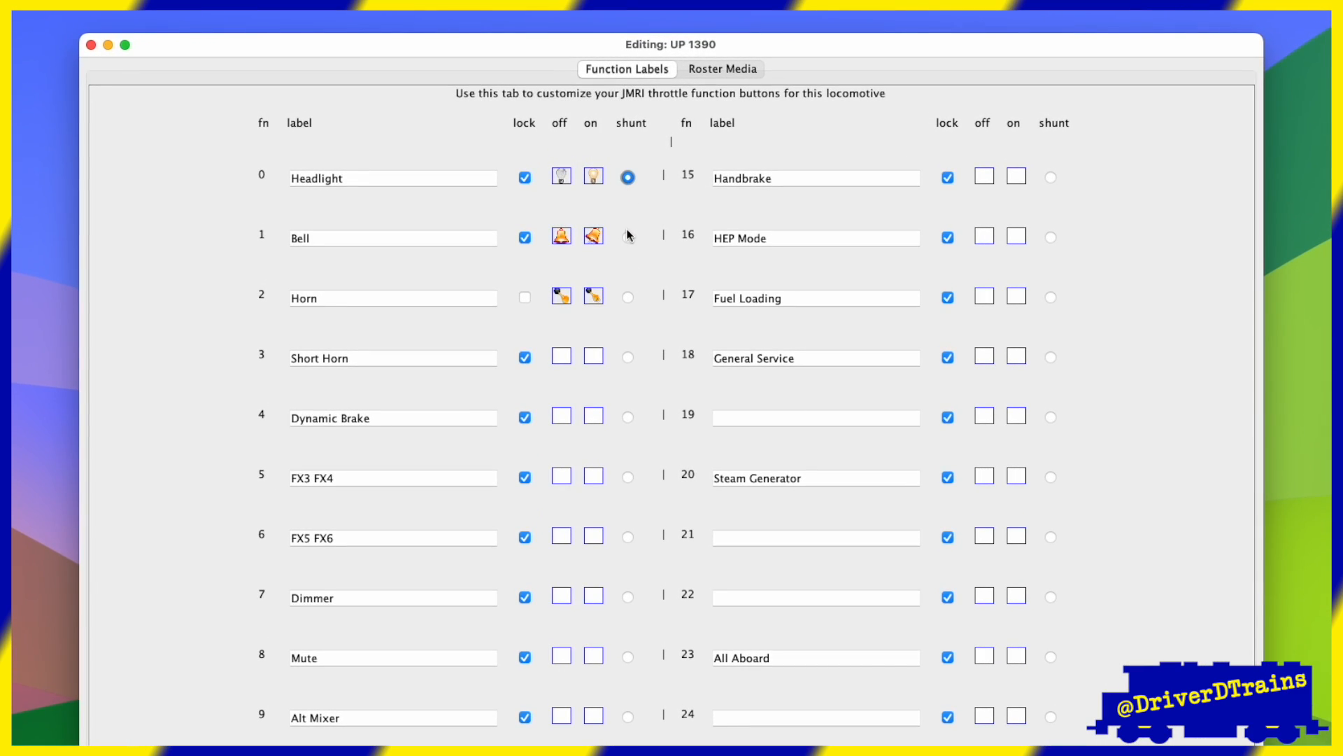
left_click(628, 236)
left_click(628, 298)
left_click(629, 239)
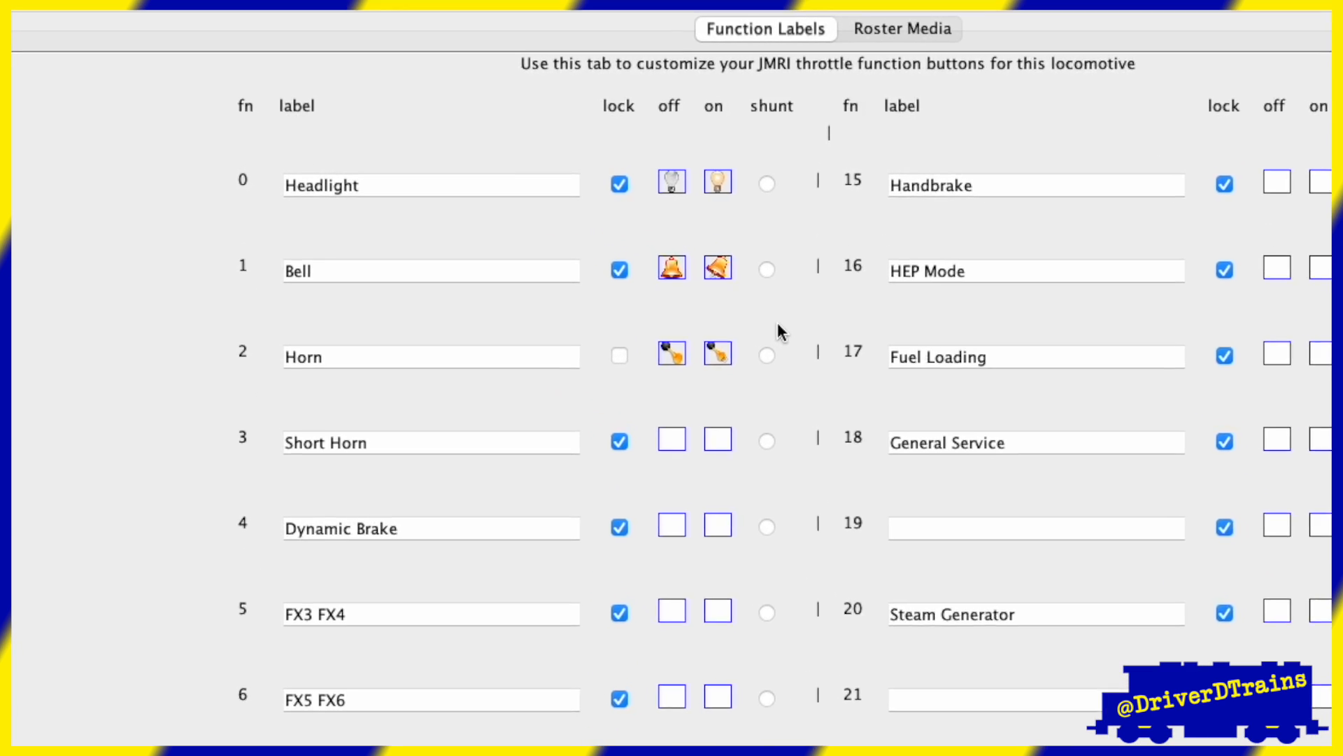
Relabel functions 0 to 2 as F0 Headlight, F1 Bell and F2 Horn.
left_click(532, 188)
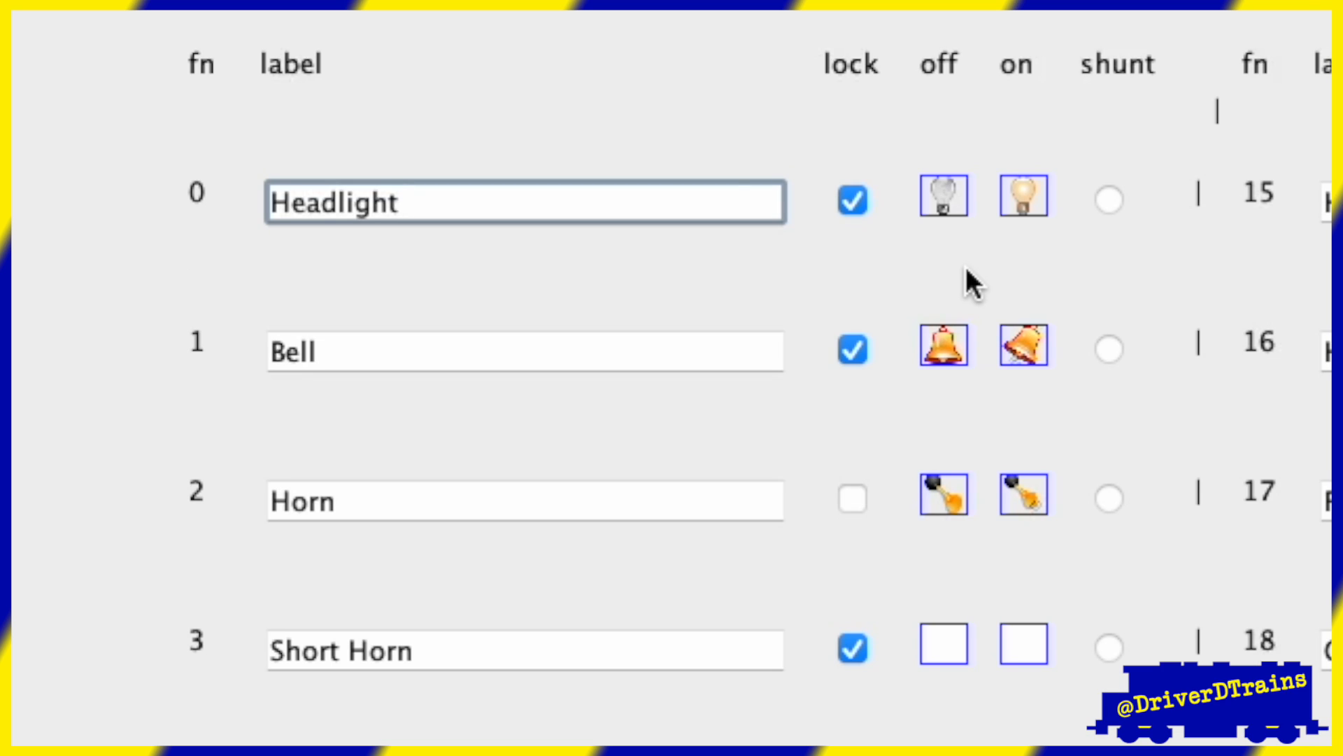
left_click(274, 206)
type("F0")
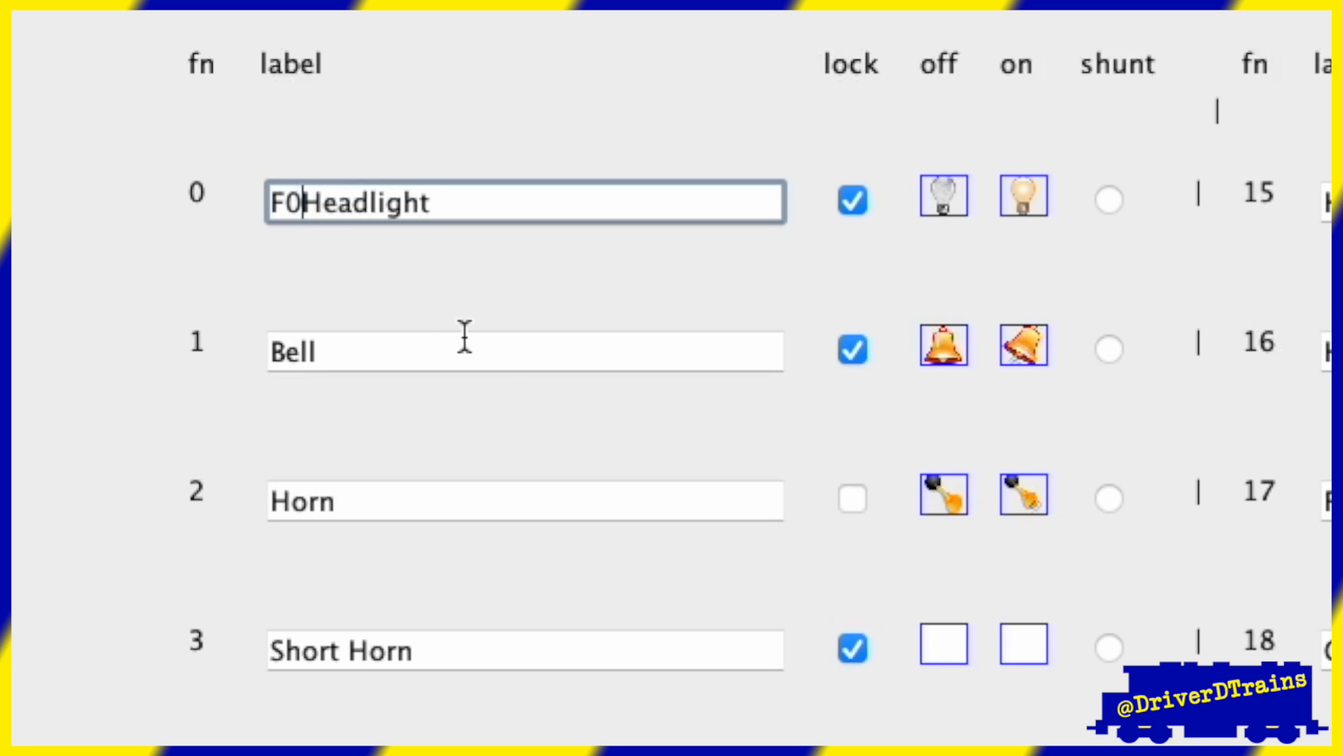
left_click(273, 353)
type("F1")
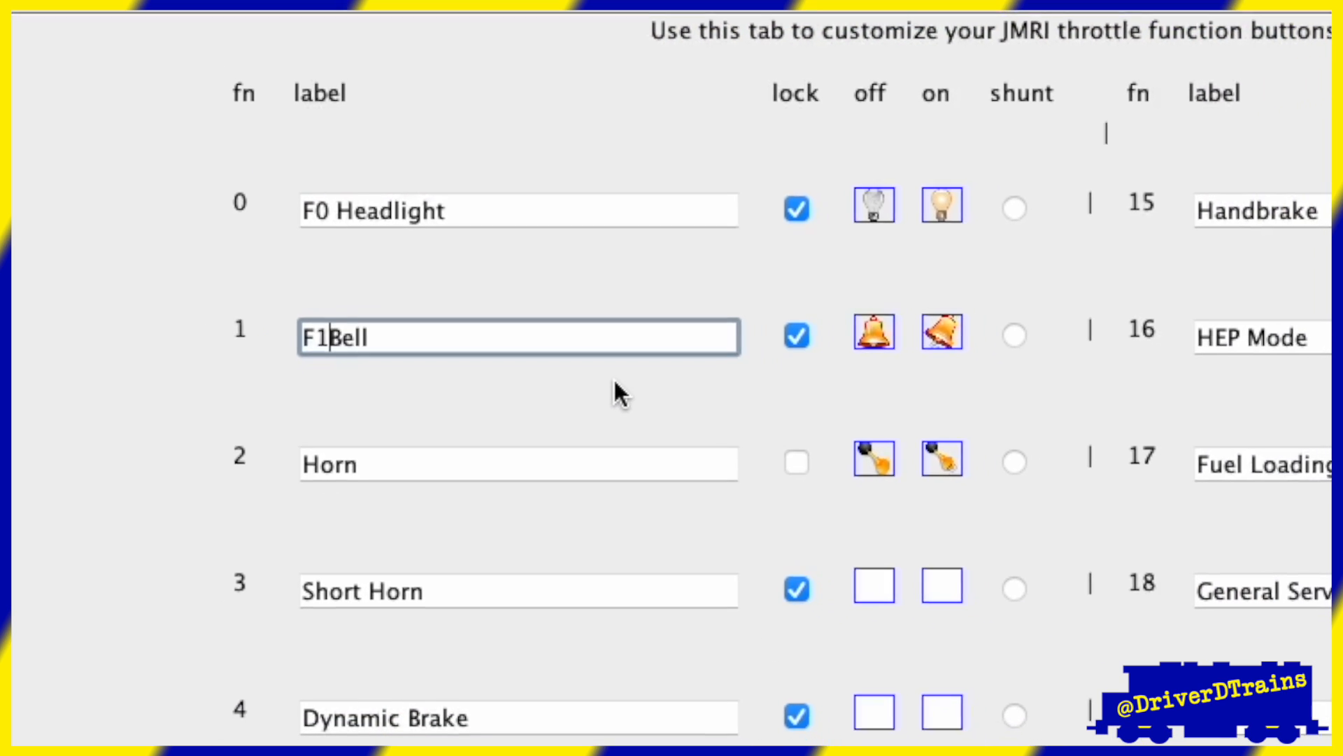
left_click(319, 476)
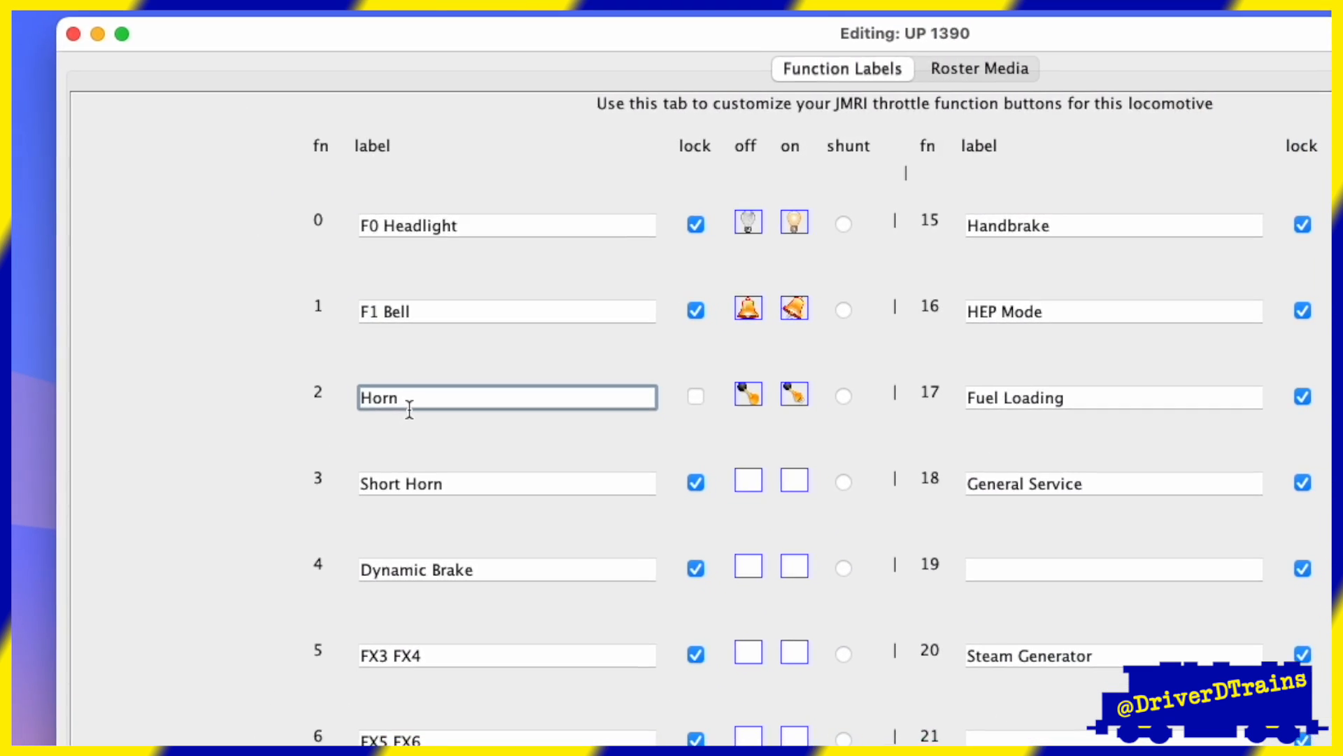
type("F2")
Relabel function 3 as F3 Short Horn and function 4 as F4 Ind/Train Brake.
left_click(379, 477)
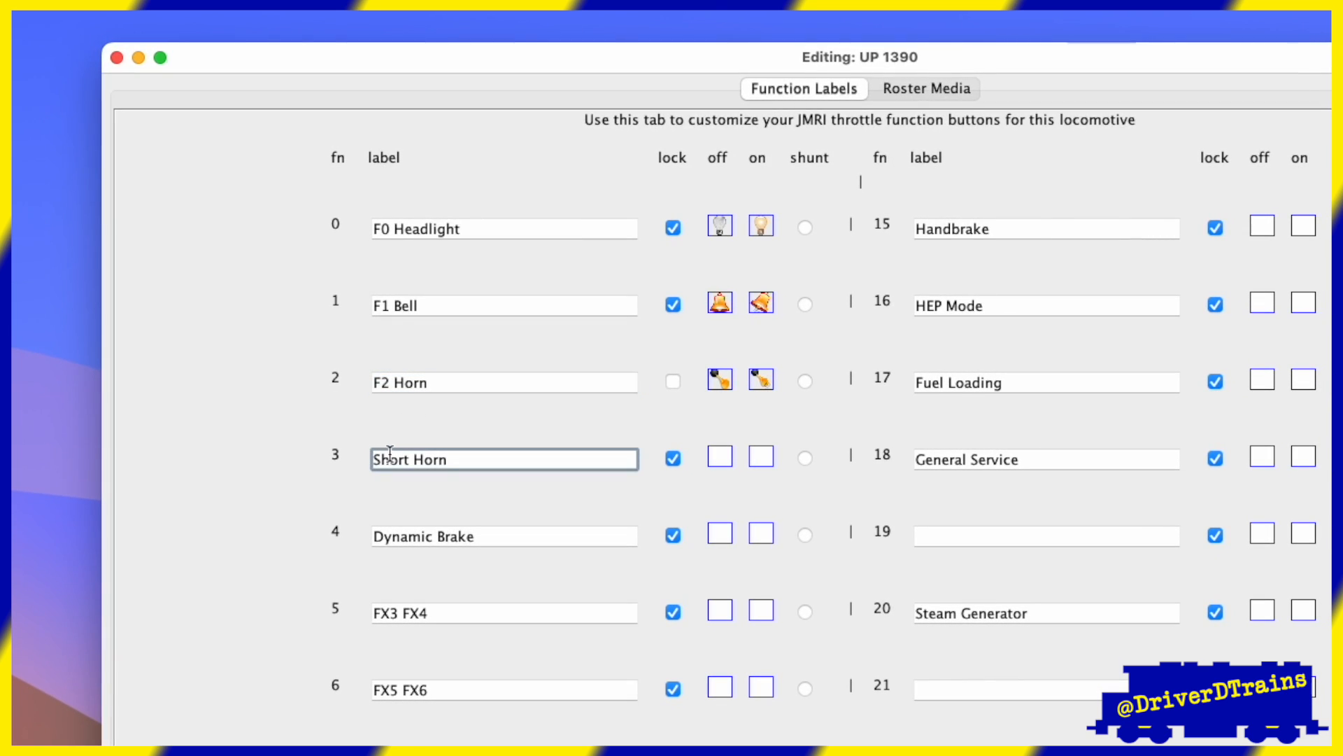
type("F3")
left_click(382, 536)
type("F4")
double_click(410, 536)
type("Ind/Train")
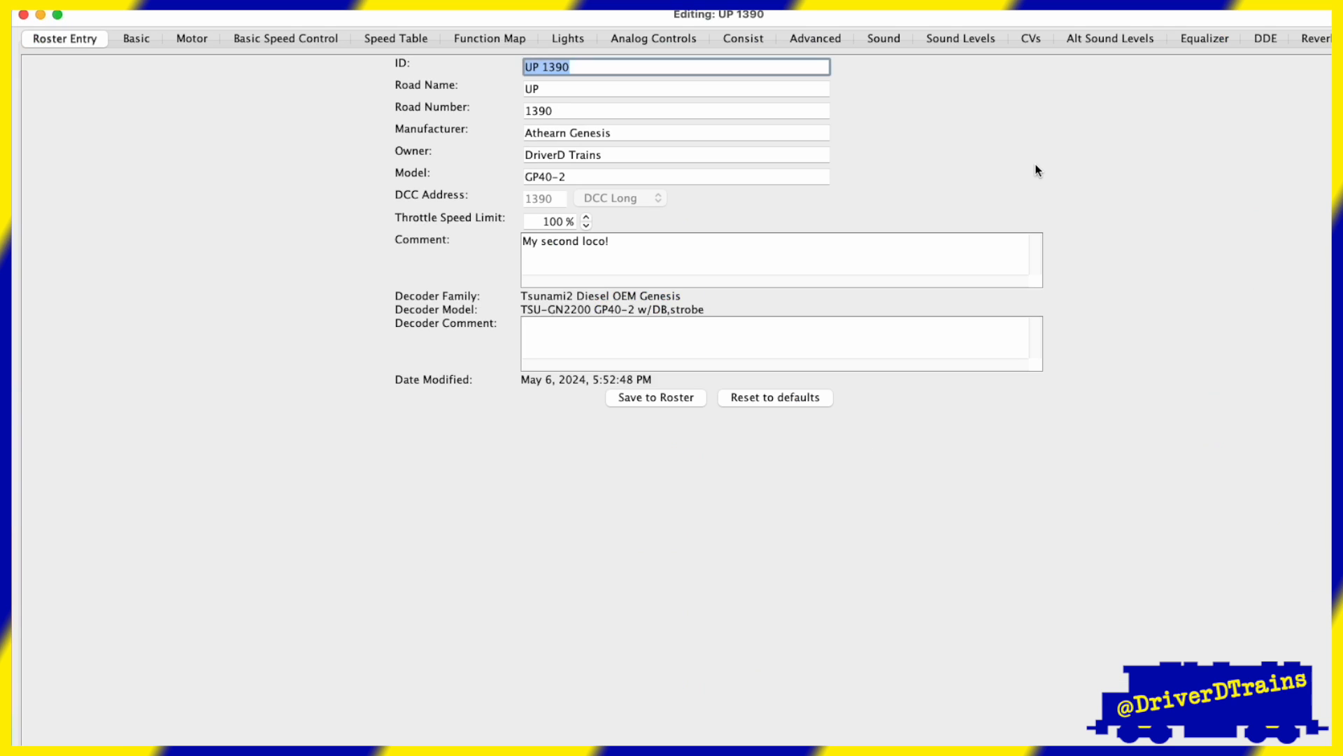
Examine UP 1390's function map and lighting effect settings for the outputs FX3 to FX6.
left_click(490, 39)
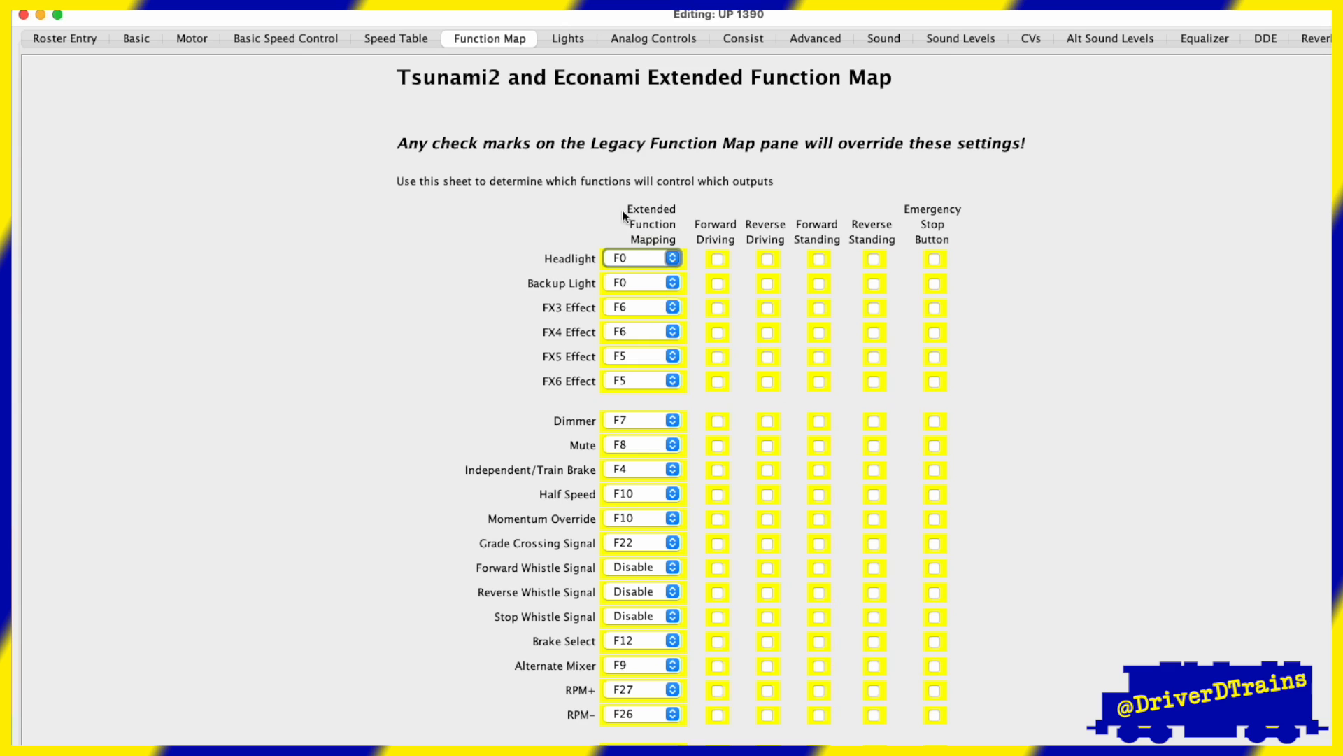
left_click(573, 39)
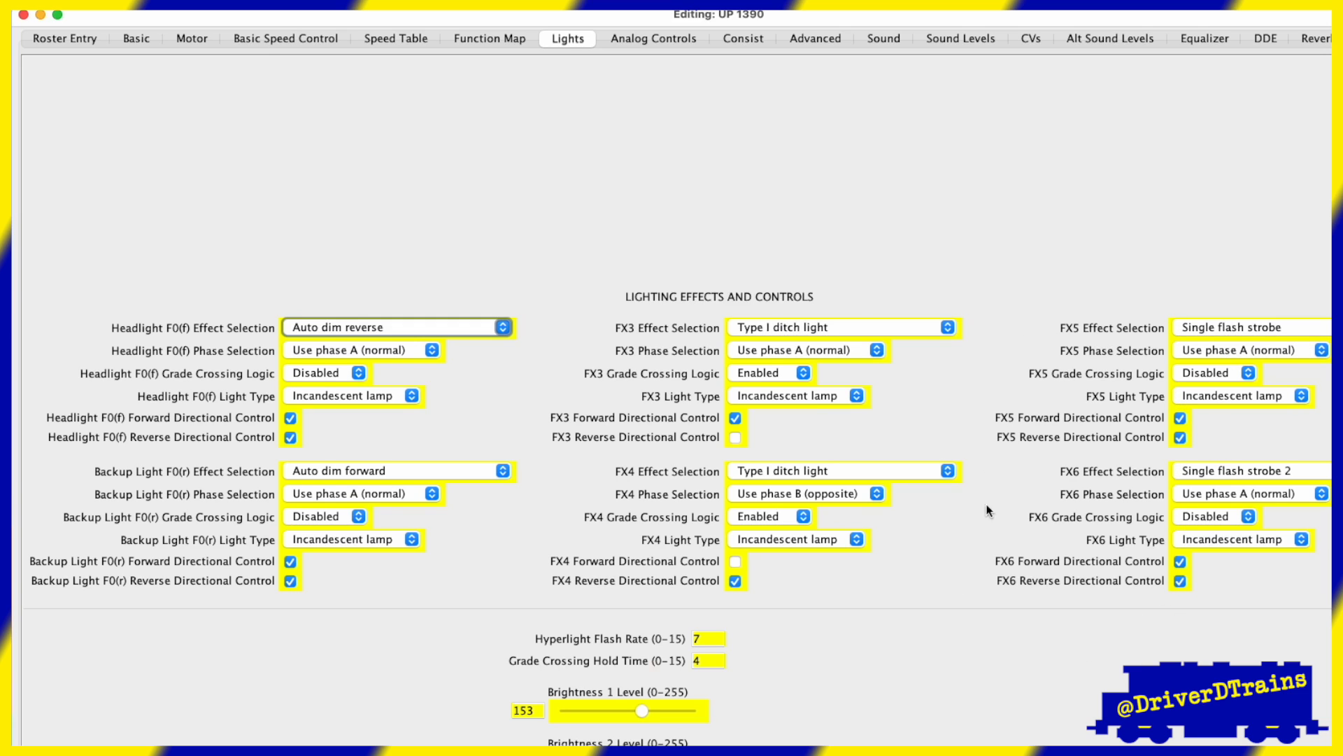
left_click(505, 38)
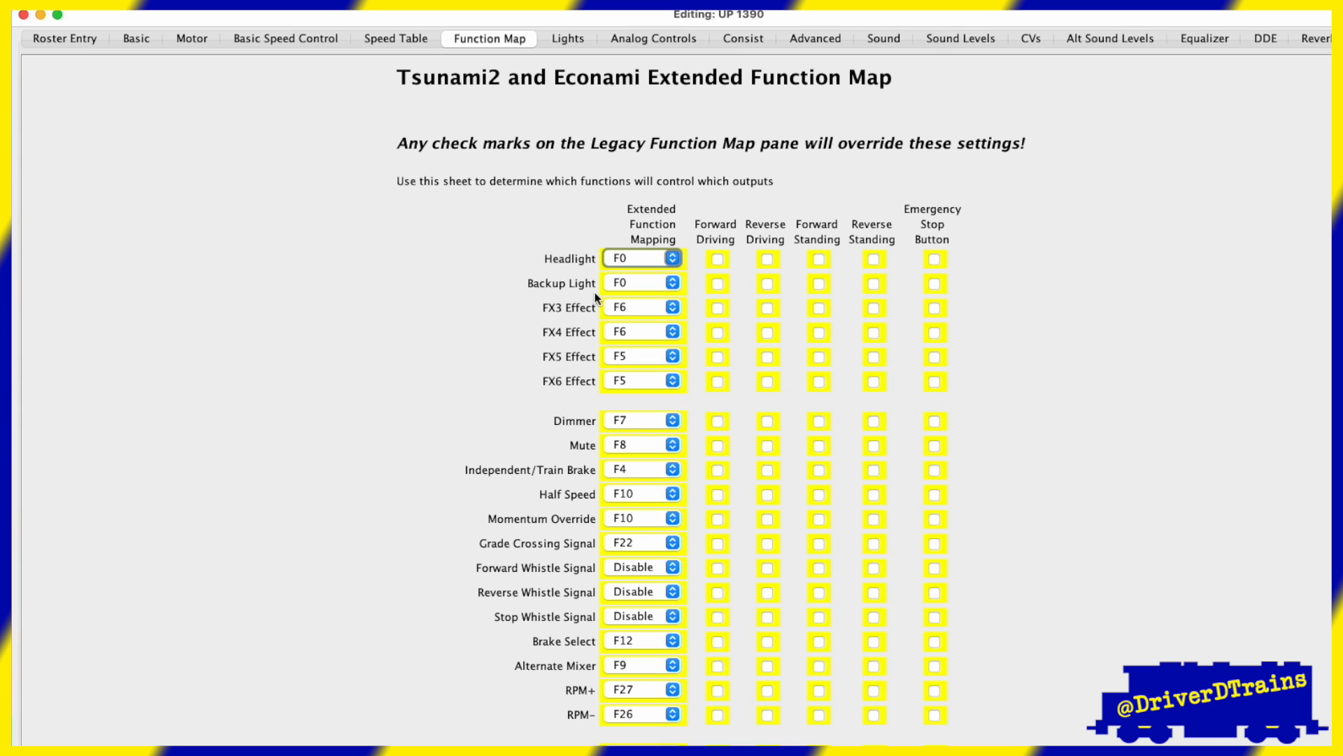
left_click(558, 38)
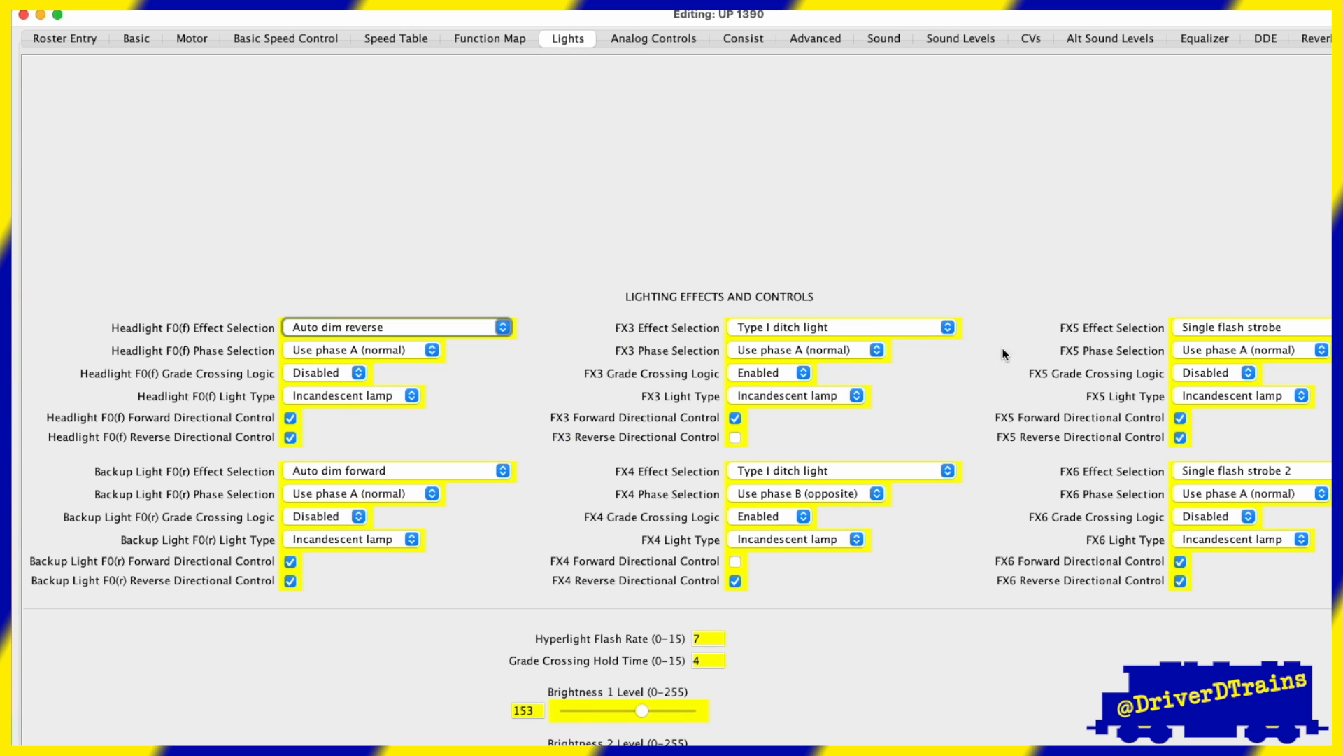
left_click(465, 37)
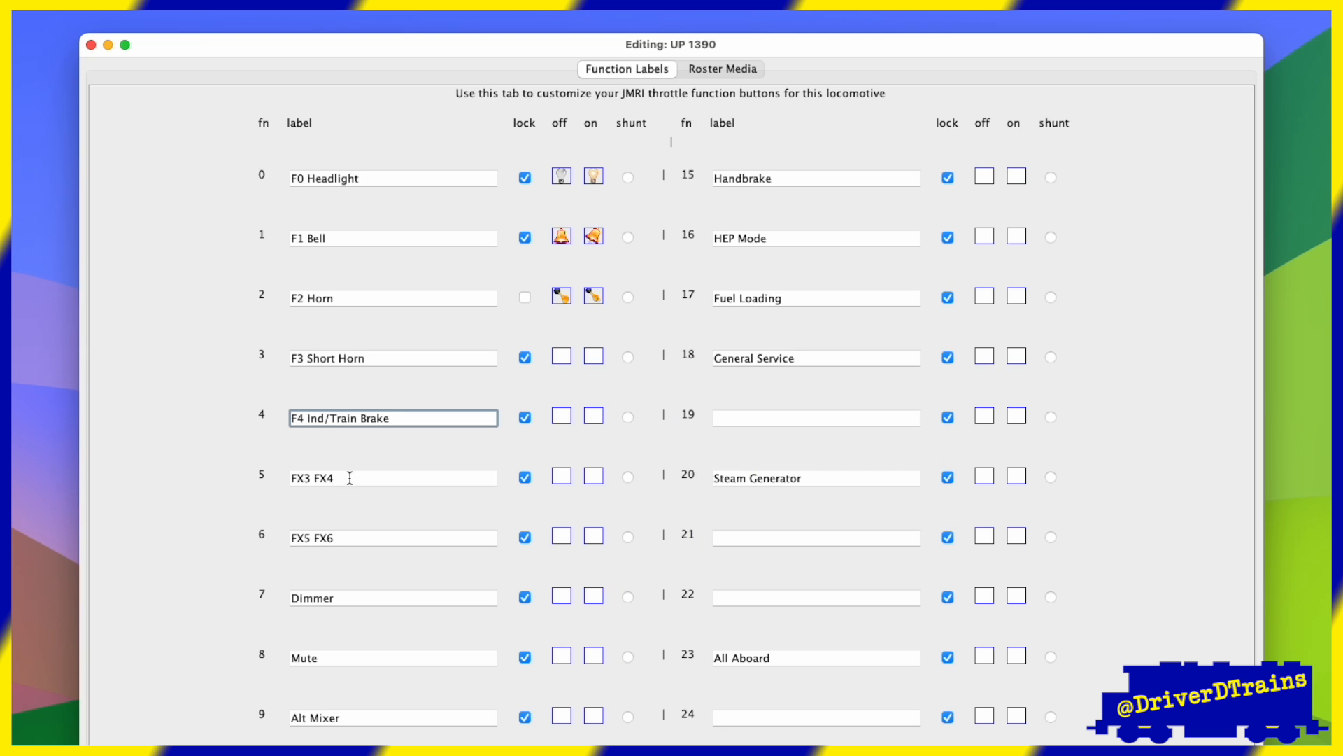
Relabel function 5 as F5 Strobes and function 6 as F6 Ditch Lights.
triple_click(349, 478)
type("F5 Stro")
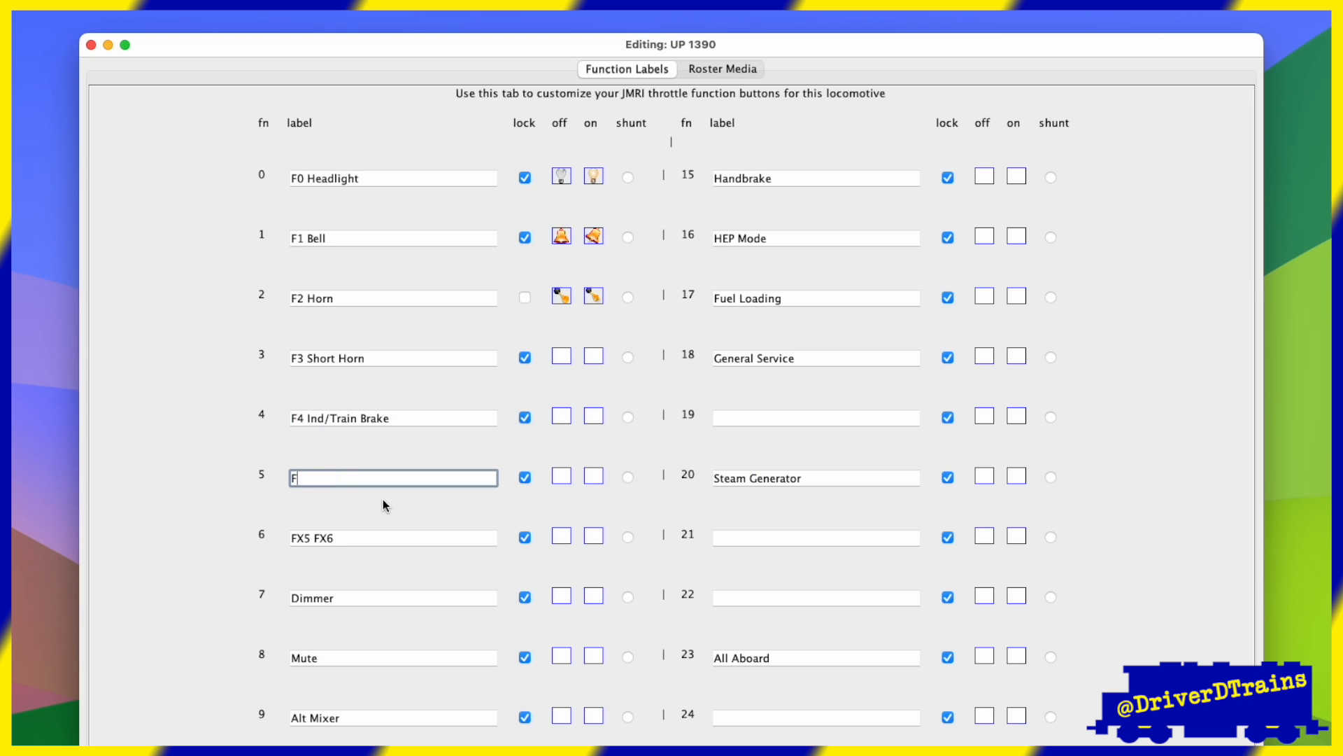
type("bes")
key("Tab")
type("F6 Ditch Lights")
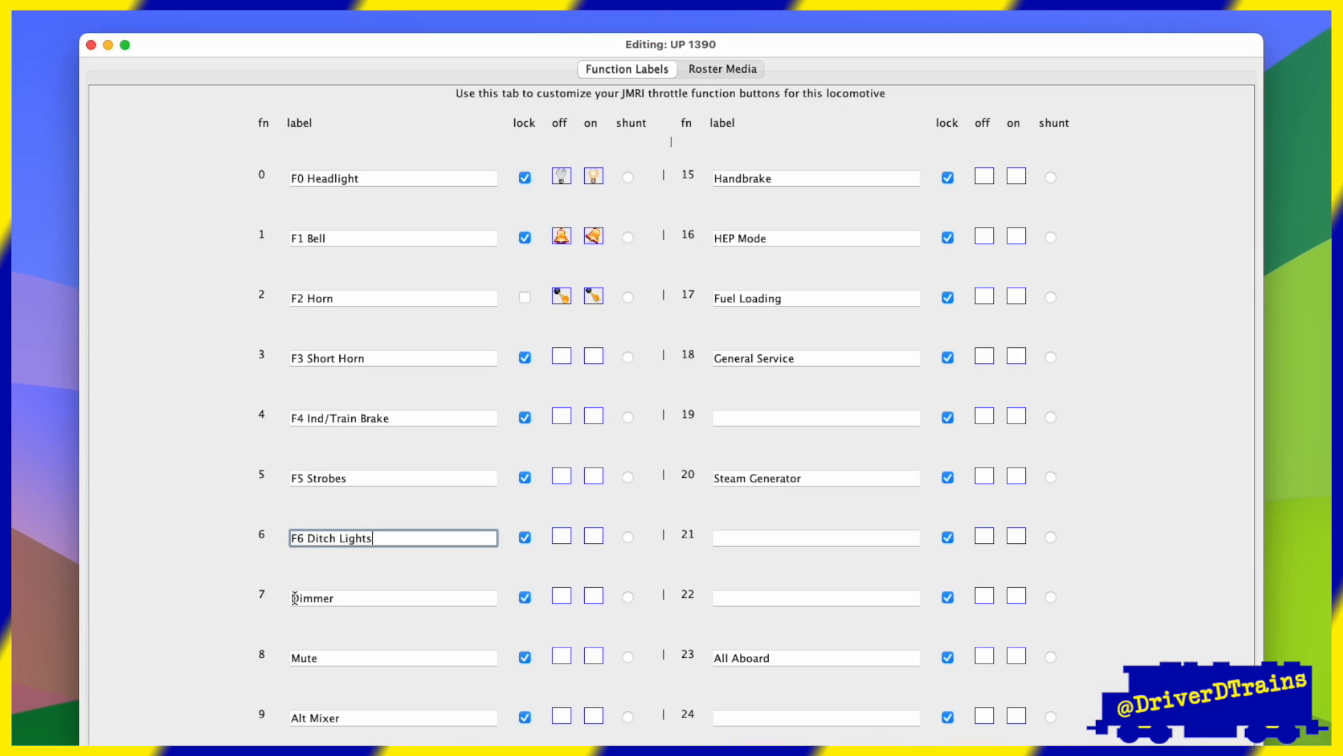
Relabel functions 7 to 10 as F7 Dimmer/Chatter, F8 Mute, F9 Alt Mixer and F10 Straight to Eight.
left_click(292, 598)
type("F7 Dimmer/Chatter")
left_click(293, 657)
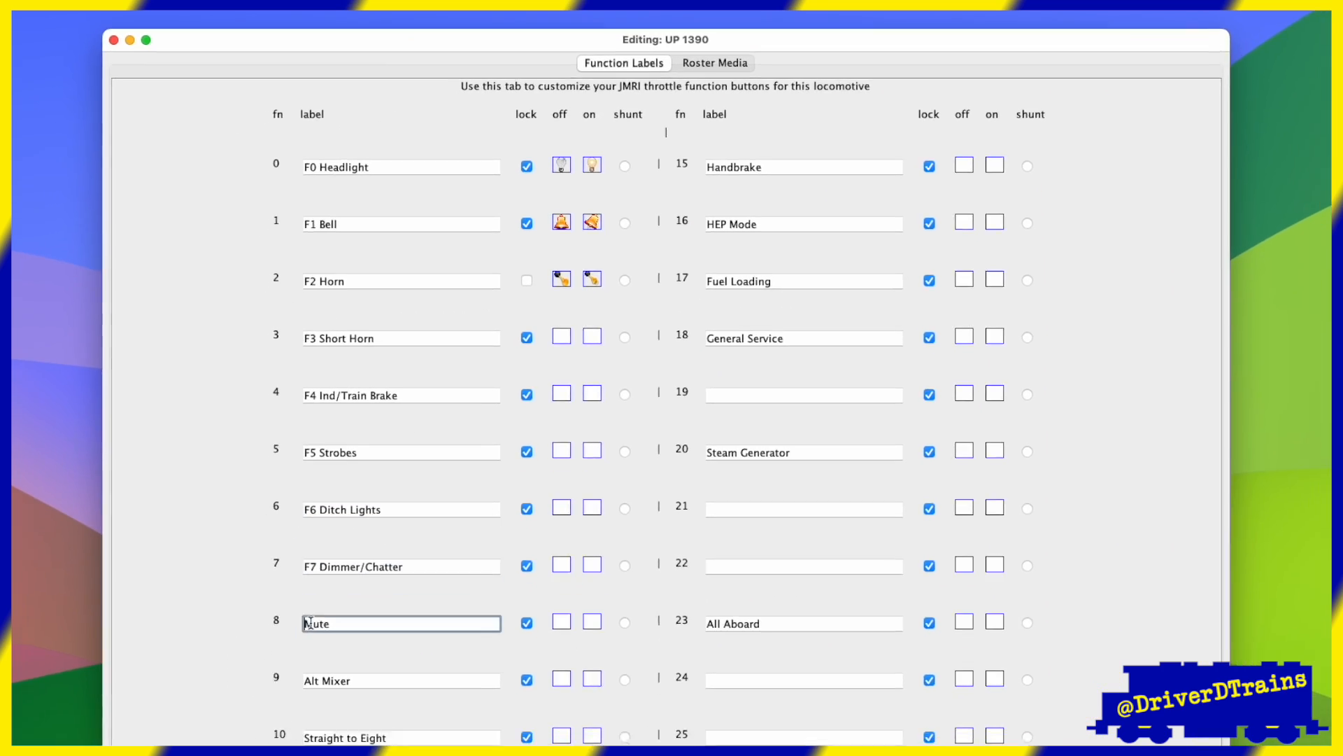
type("F8")
left_click(293, 718)
type("F9")
left_click(387, 504)
type("F10")
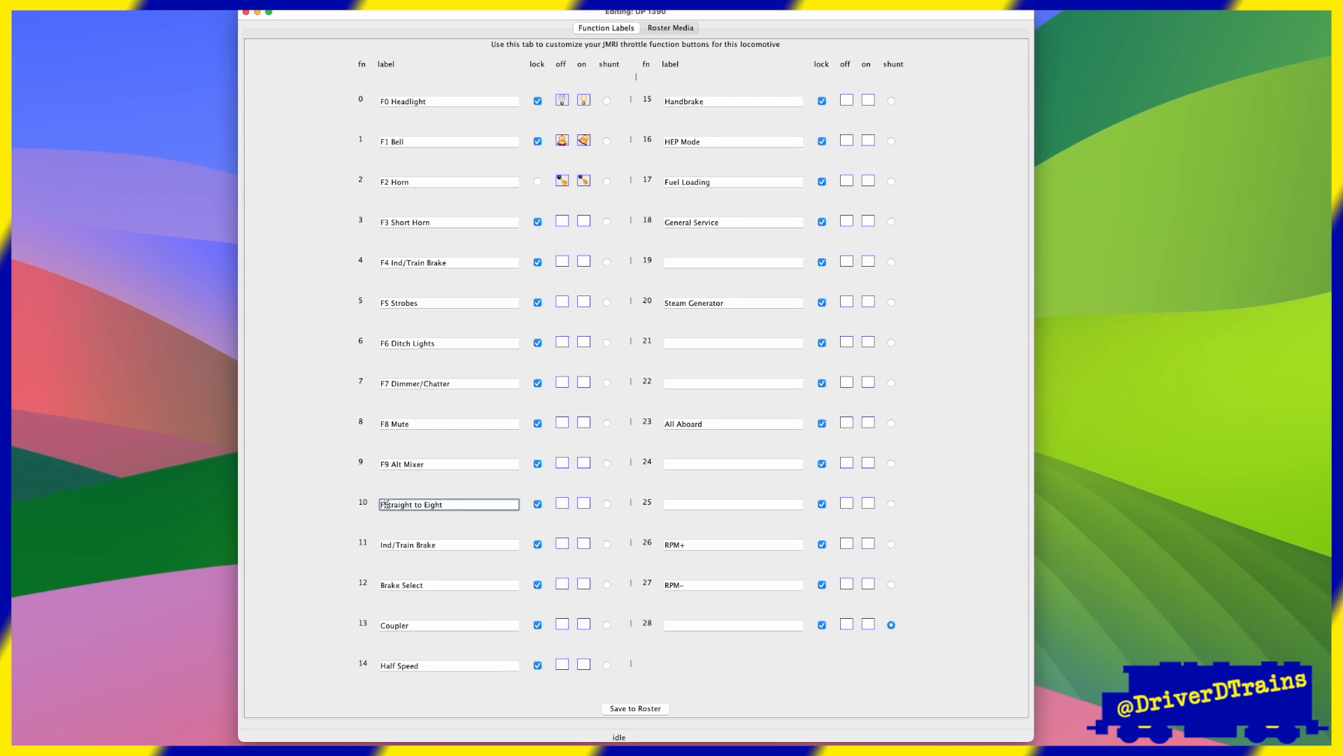
Relabel functions 11 to 14 as F11 Dynamic Brake, F12 Brake Select, F13 Coupler and F14 Half Speed.
triple_click(383, 545)
type("F11 Dynamic Brake")
left_click(384, 585)
type("F12")
left_click(383, 625)
type("F13")
left_click(382, 665)
type("F14")
Prefix the Handbrake, HEP Mode, Fuel Loading and General Service labels with their function numbers F15 to F18, and Steam Generator with F19.
left_click(664, 102)
type("F15")
left_click(665, 142)
type("F1")
left_click(664, 182)
type("F17 F18")
left_click(665, 303)
type("F19")
Relabel function 23 as F23 All Aboard, function 26 as F26 RPM- and function 27 as F27 RPM+.
left_click(665, 424)
type("F23")
left_click(665, 544)
type("F26")
left_click(704, 545)
key("BackSpace")
type("-")
left_click_drag(694, 585, 614, 618)
type("F27 RPM+")
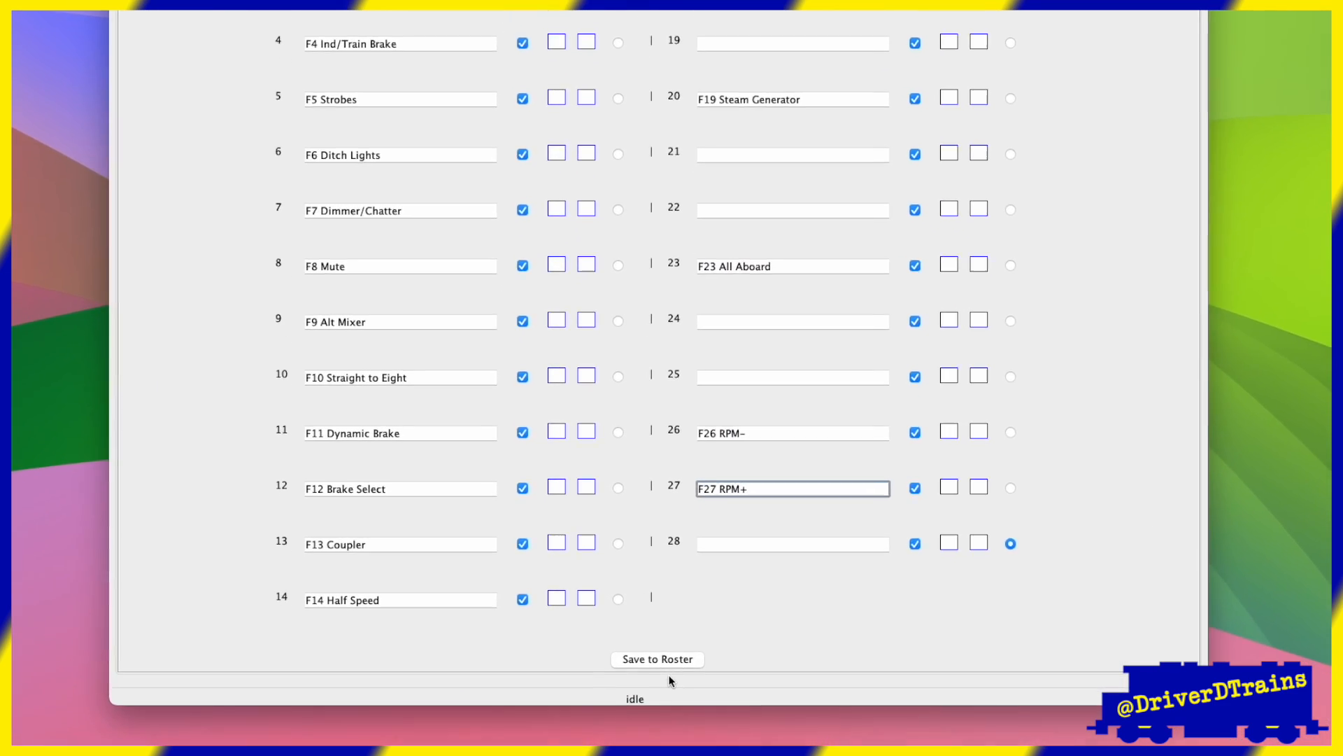
Save UP 1390's labels and images to the roster, and close the editor.
left_click(684, 634)
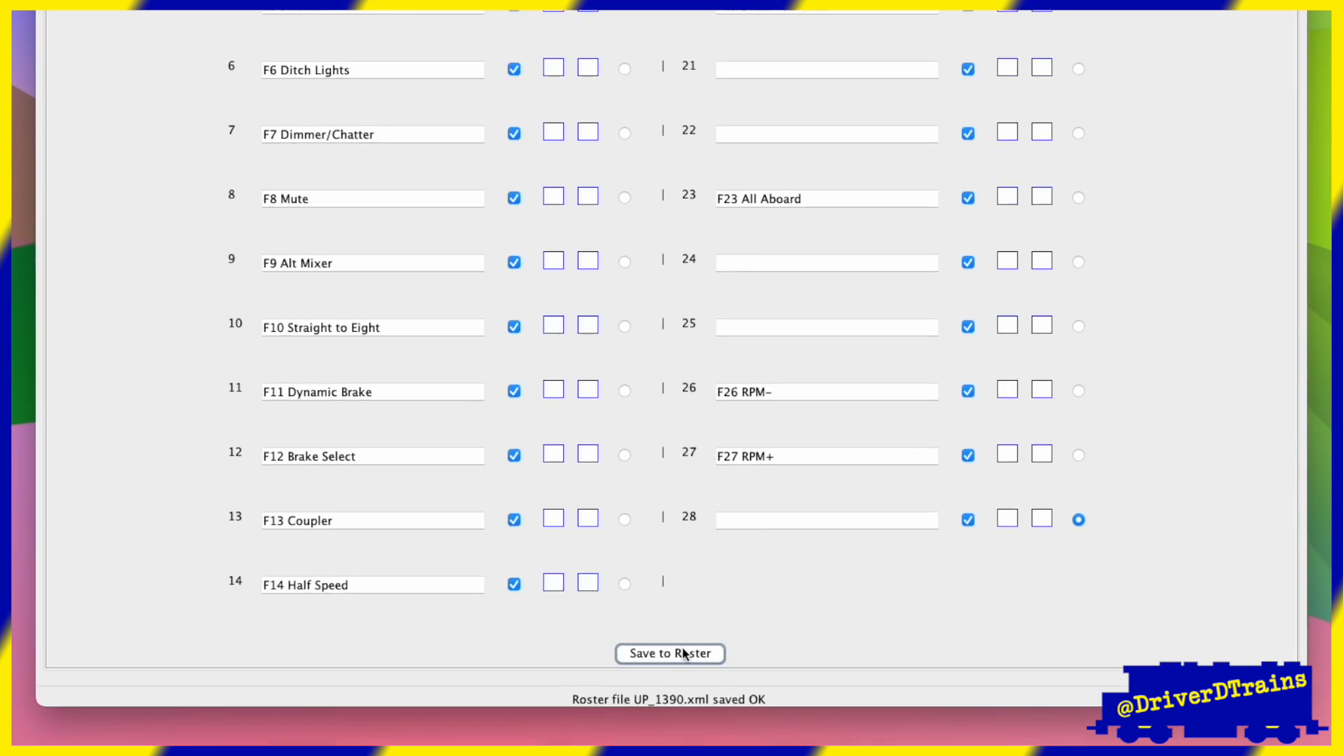
left_click(51, 49)
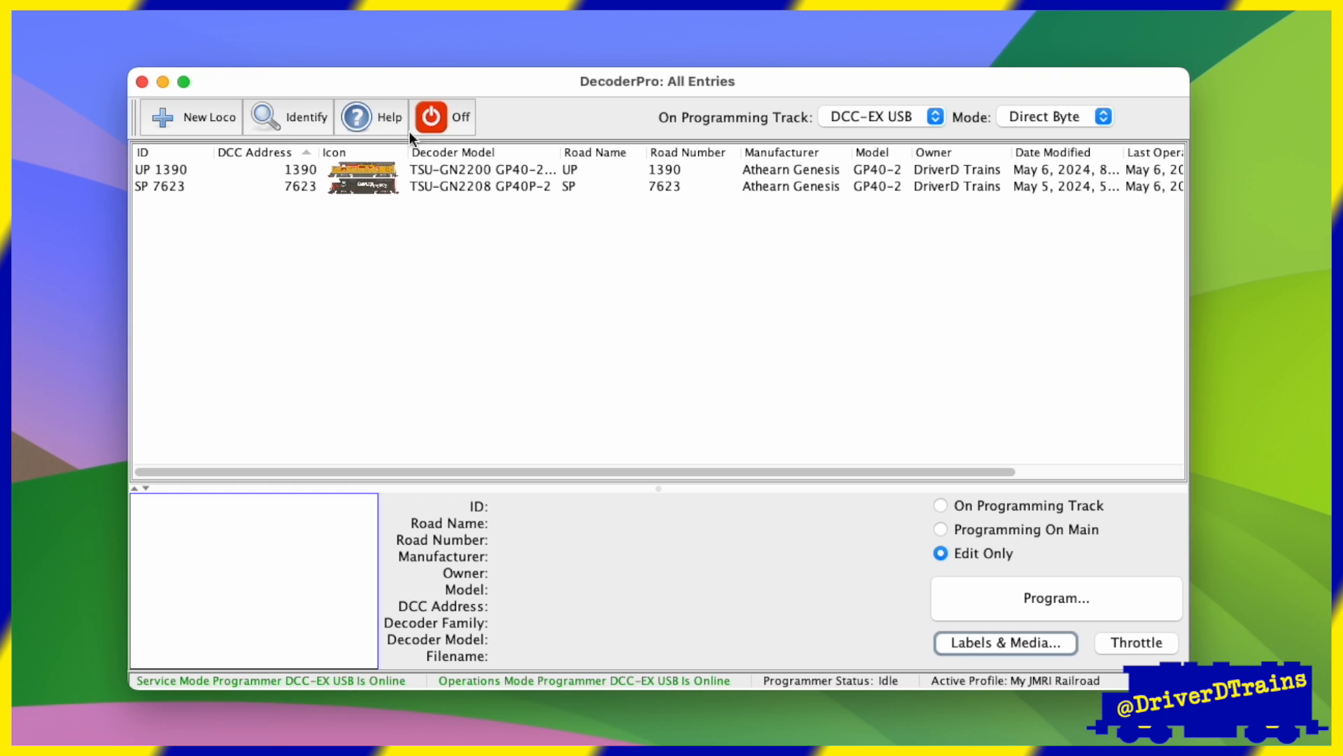
Open a throttle for UP 1390 from the DecoderPro roster, and reopen its labels and media editor.
left_click(461, 171)
left_click(1132, 639)
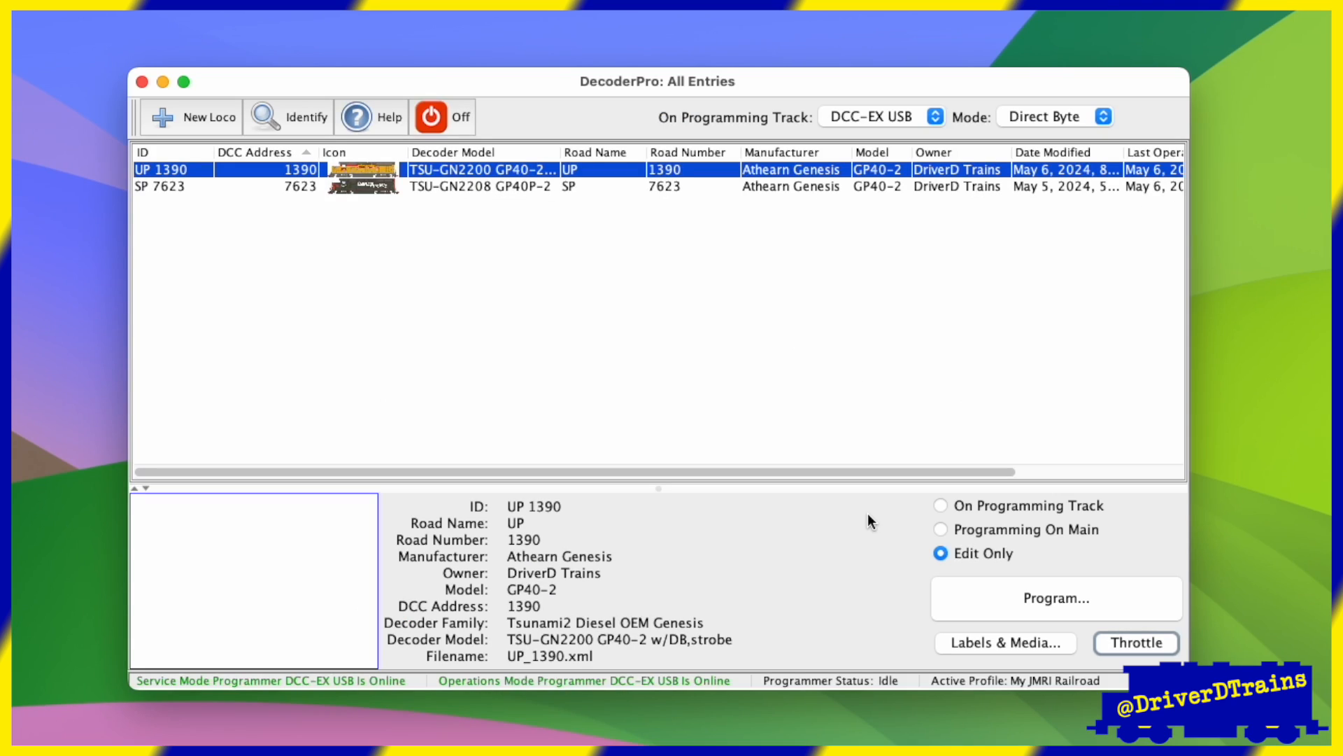
left_click(1020, 640)
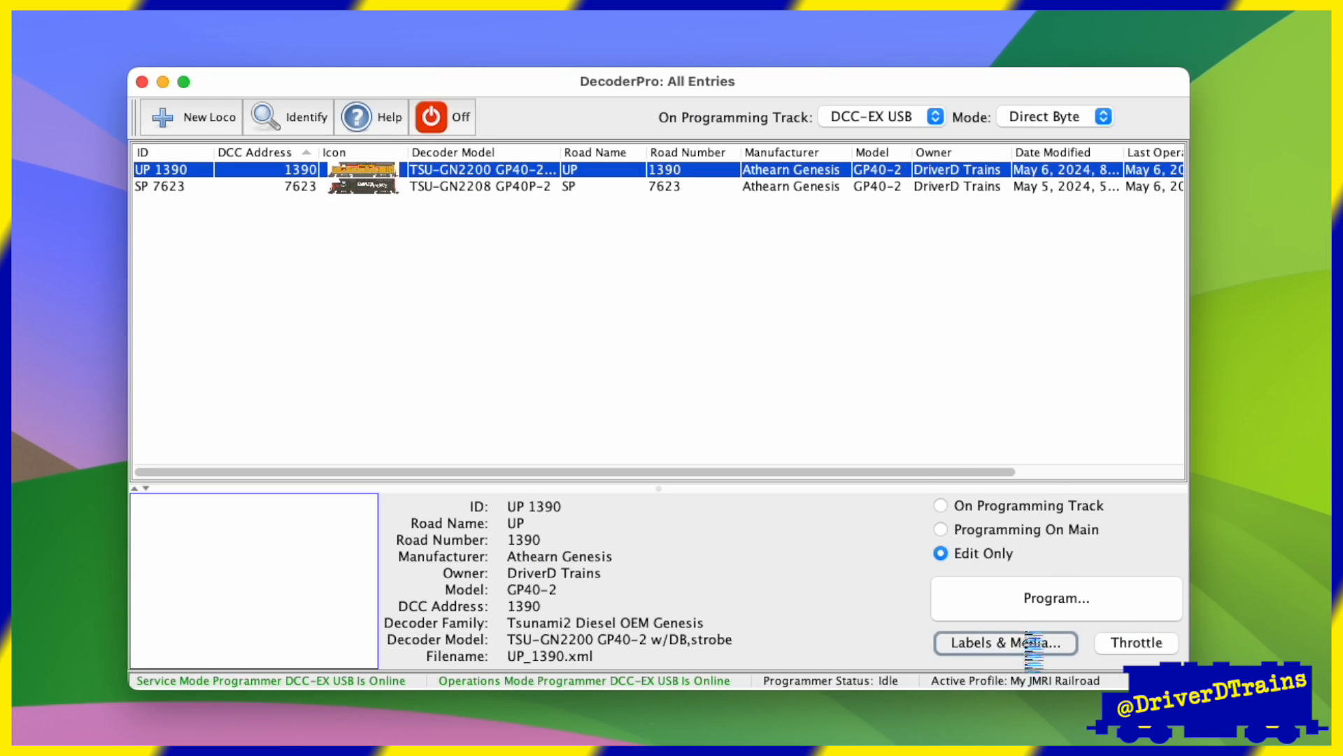
Pad the labels of functions 0 to 8 with trailing spaces to even out the throttle button widths.
left_click(421, 191)
left_click(411, 253)
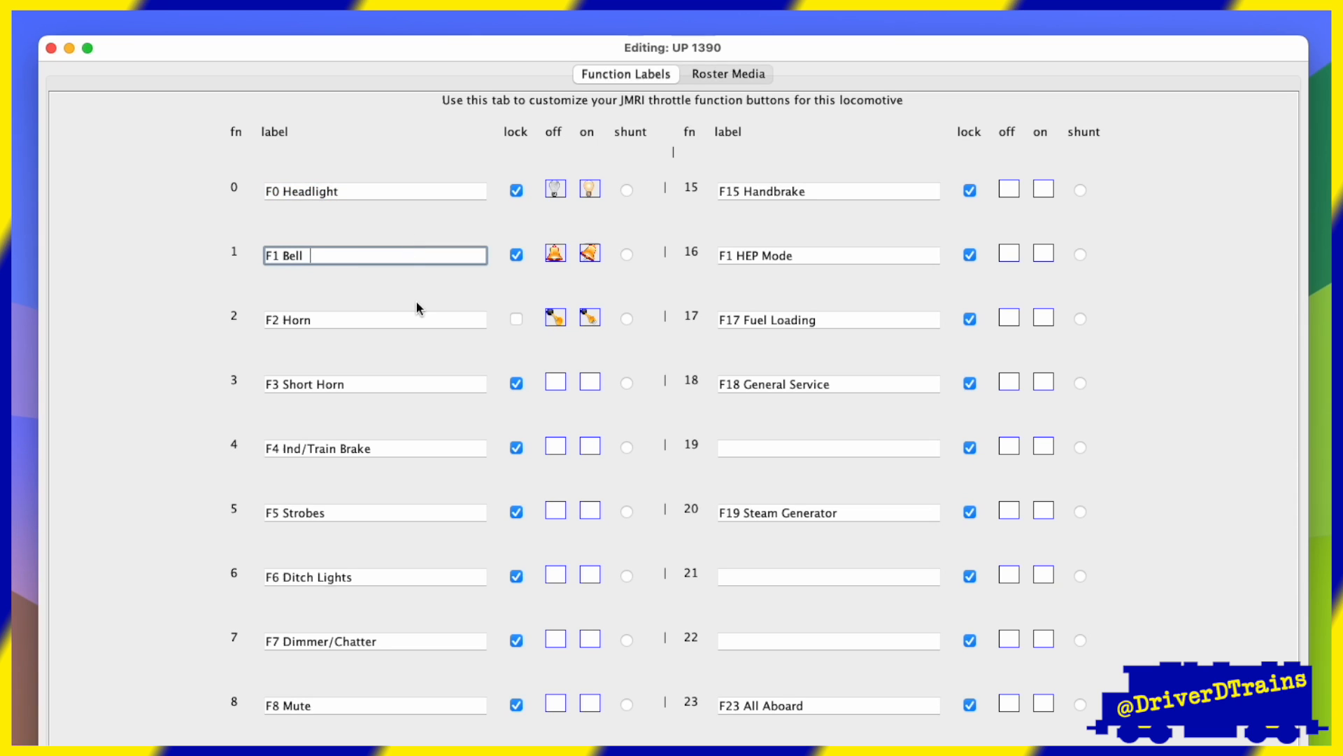
left_click(423, 319)
left_click(420, 383)
left_click(430, 446)
left_click(409, 518)
left_click(437, 577)
type("c")
left_click(419, 641)
left_click(399, 706)
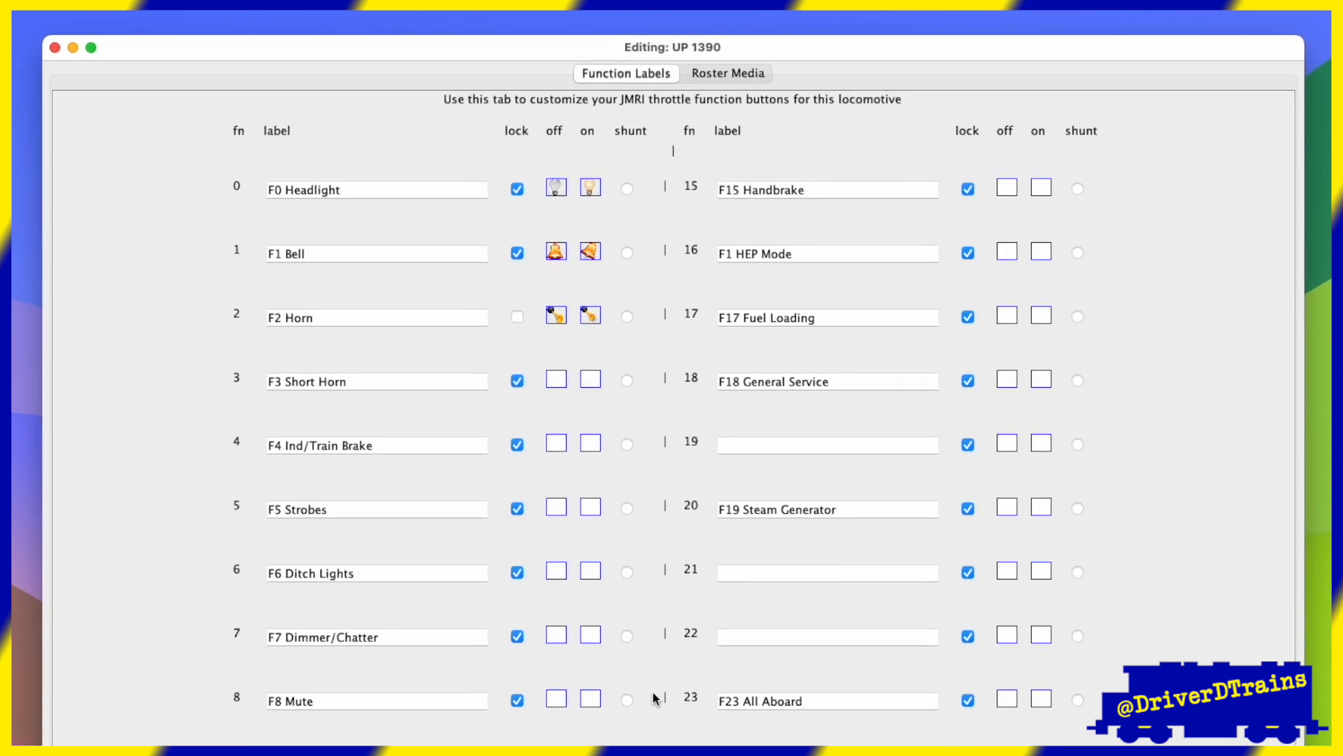
Pad the labels in the second column, from F15 Handbrake through F23 All Aboard and beyond, with trailing spaces.
left_click(840, 191)
left_click(842, 256)
left_click(822, 255)
left_click(829, 308)
left_click(822, 572)
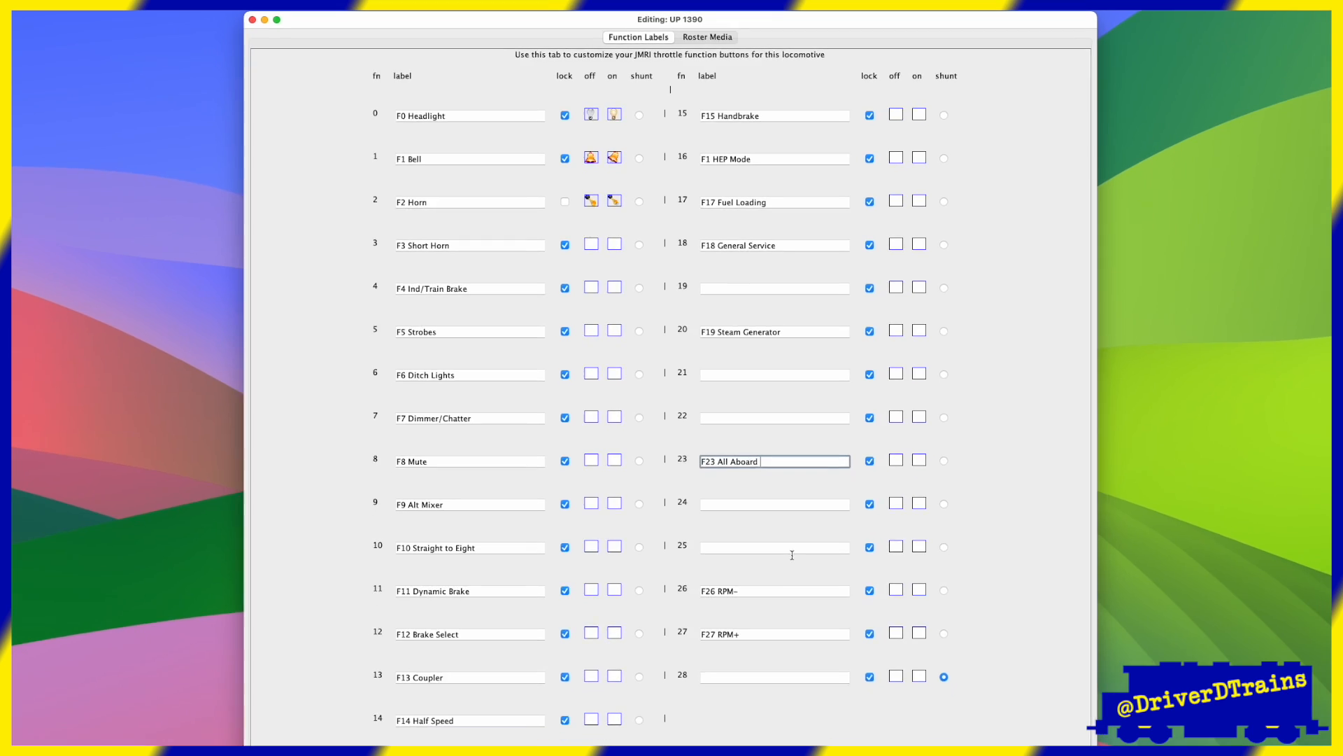
left_click(805, 730)
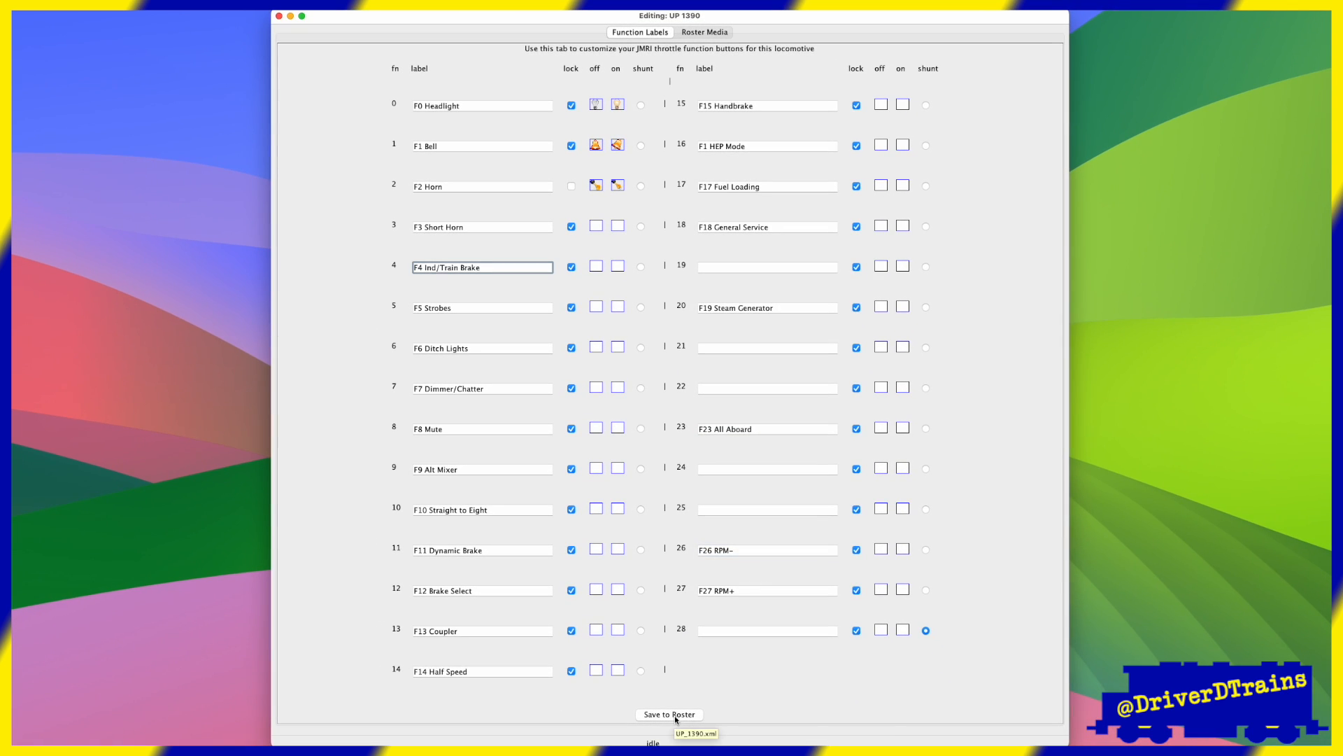
Save UP 1390's padded labels to the roster, and open its throttle to check the function button layout.
left_click(672, 715)
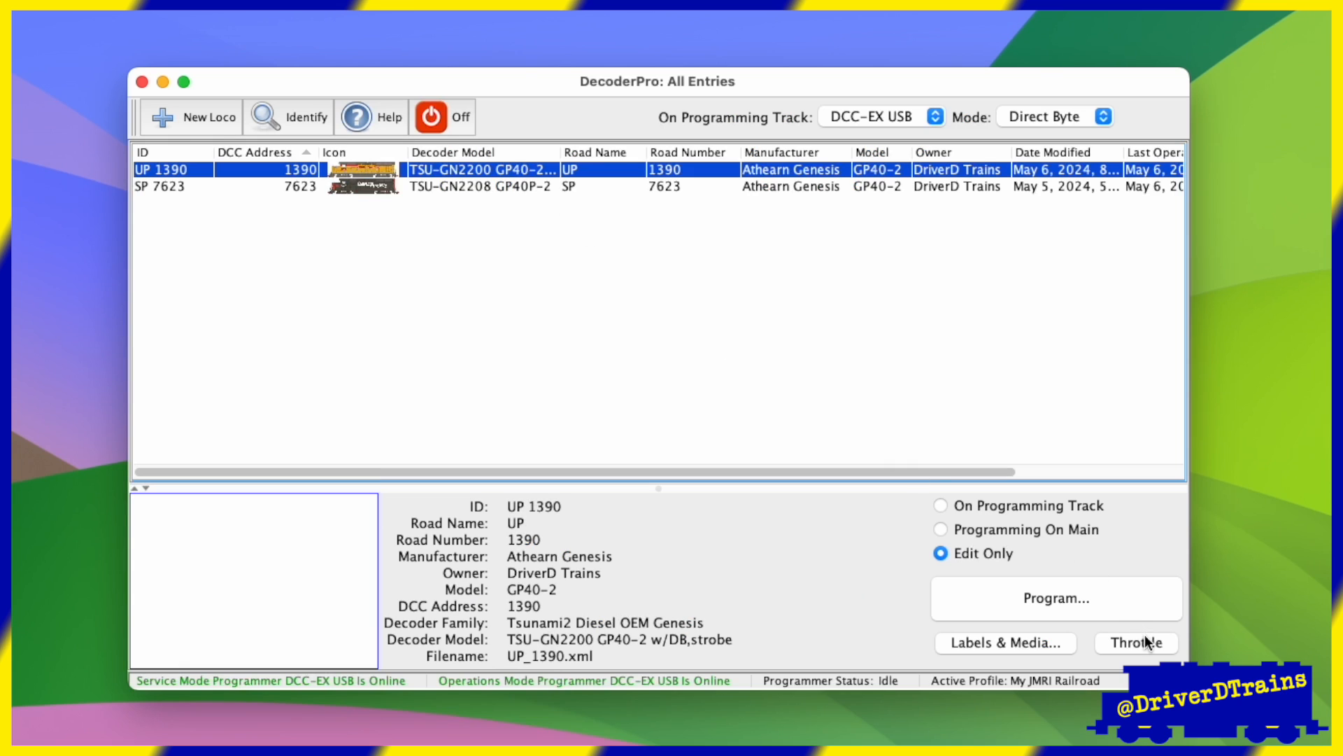
left_click(1145, 637)
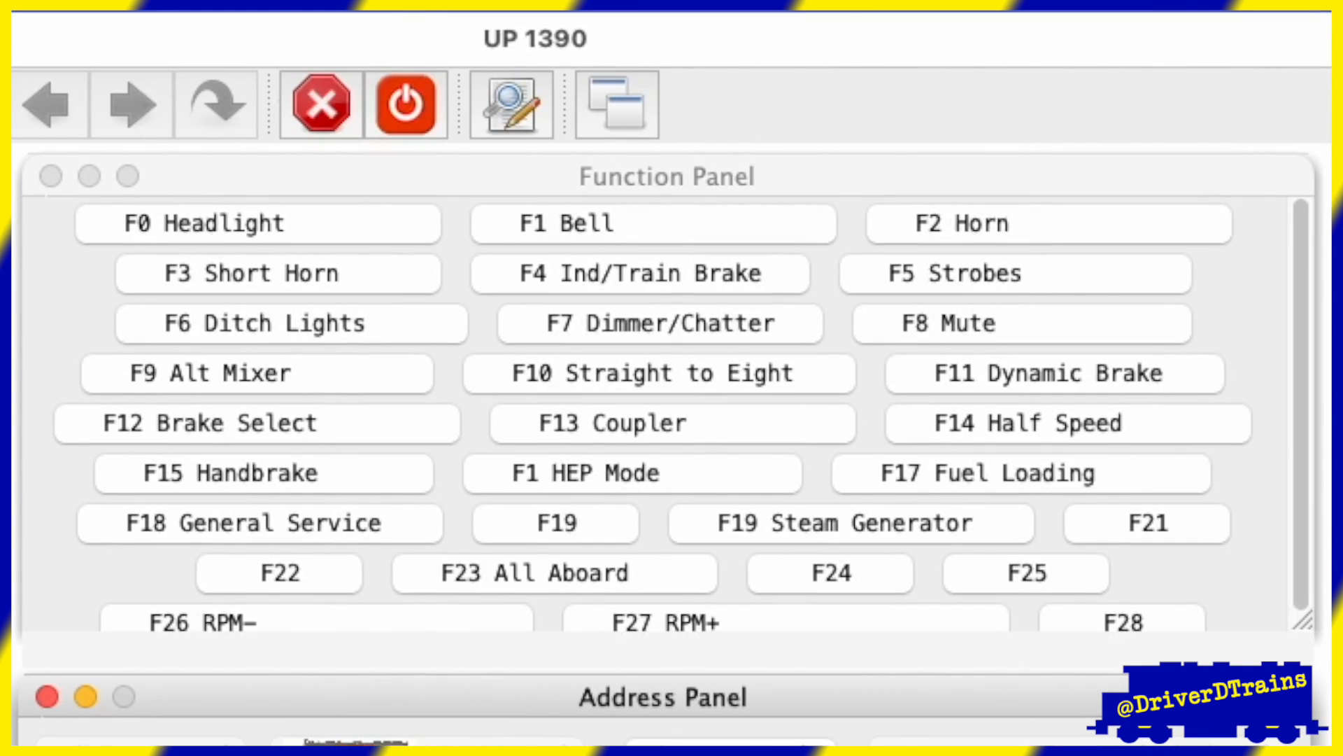
left_click_drag(1303, 494, 1291, 395)
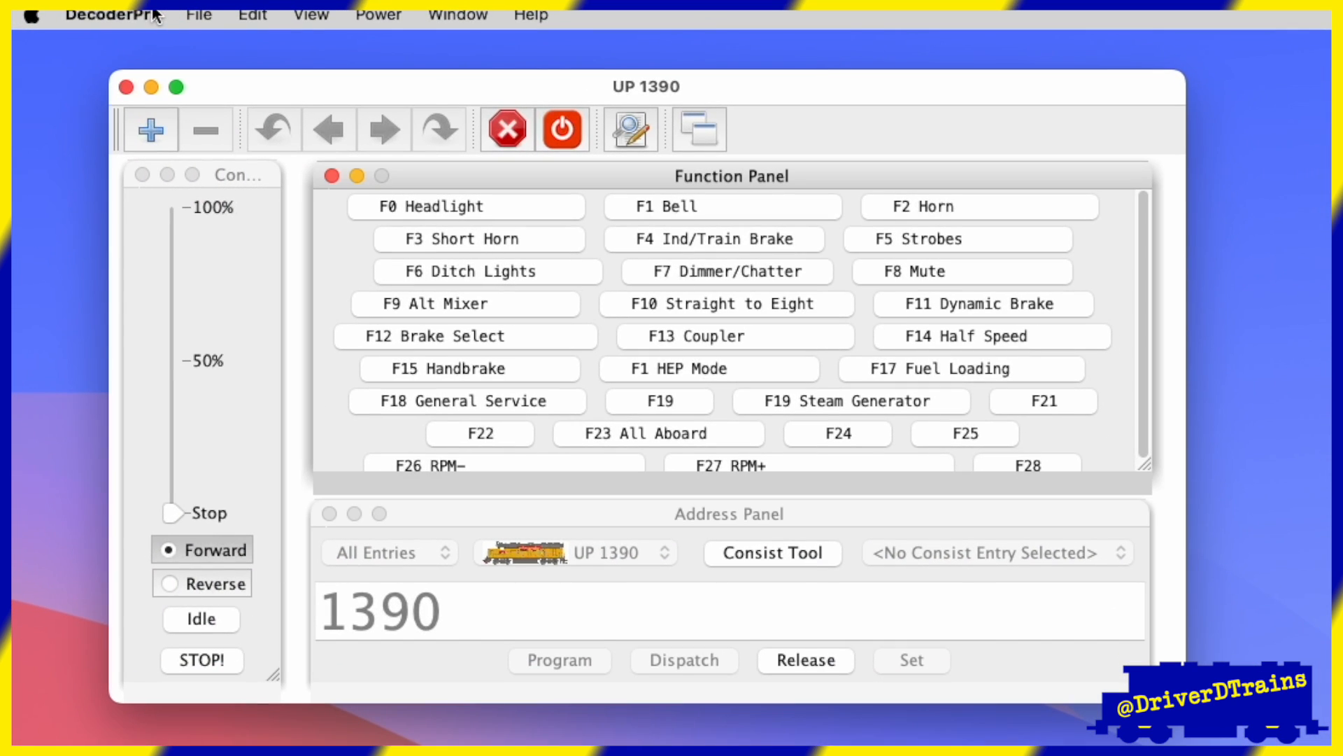
Enable hiding undefined roster function buttons in the throttle preferences, and save the preferences.
left_click(112, 16)
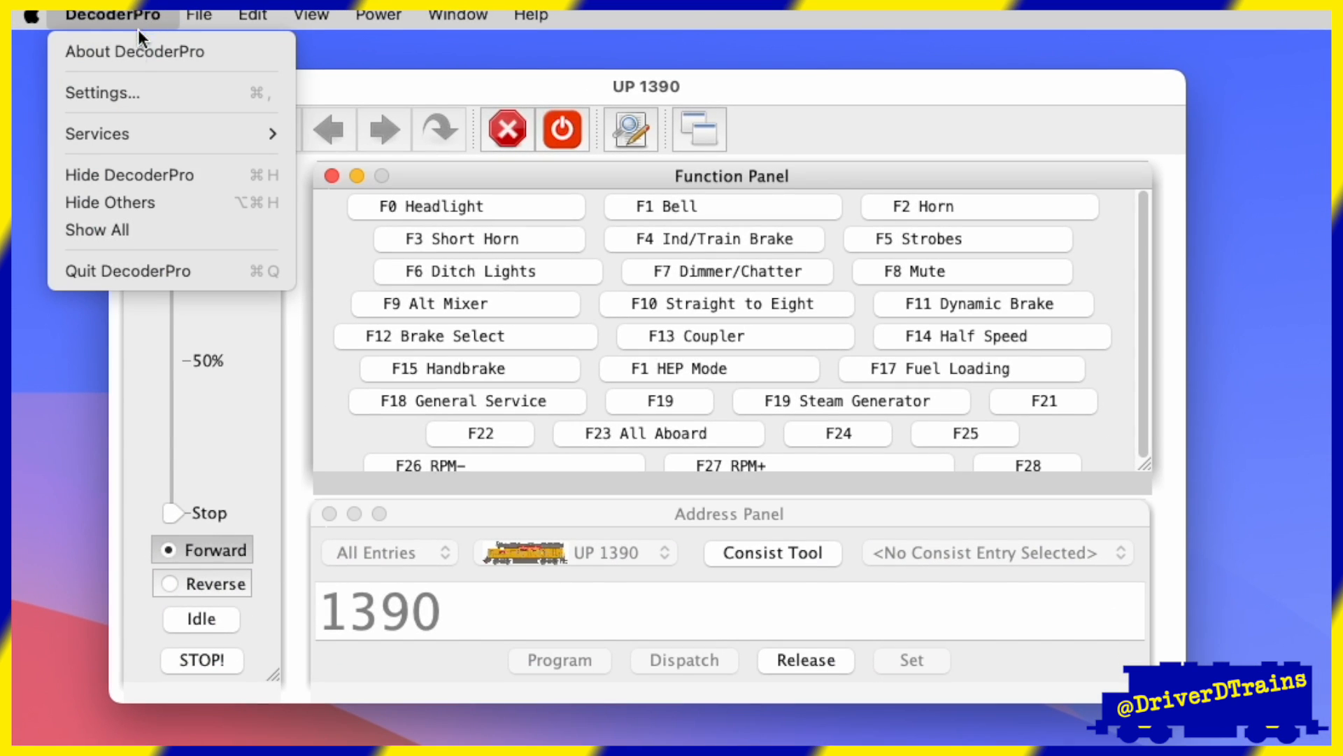
left_click(125, 87)
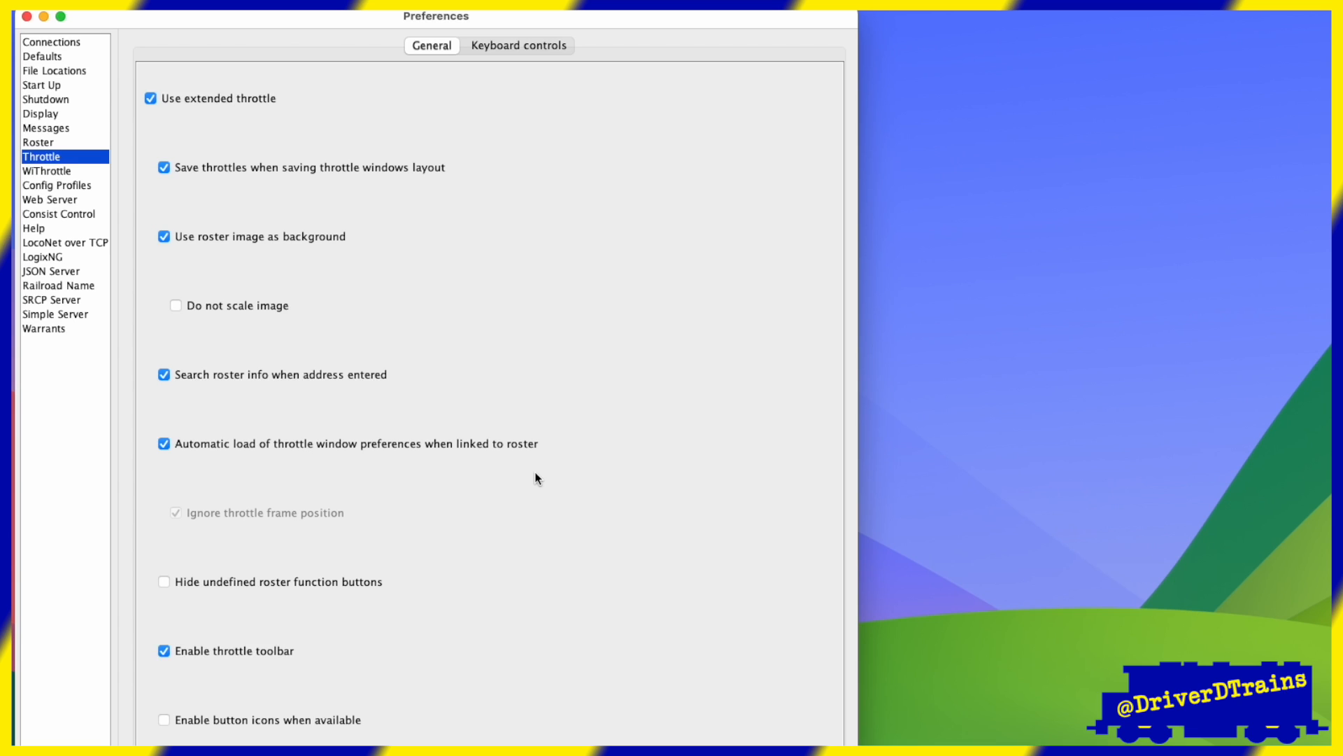
left_click(163, 581)
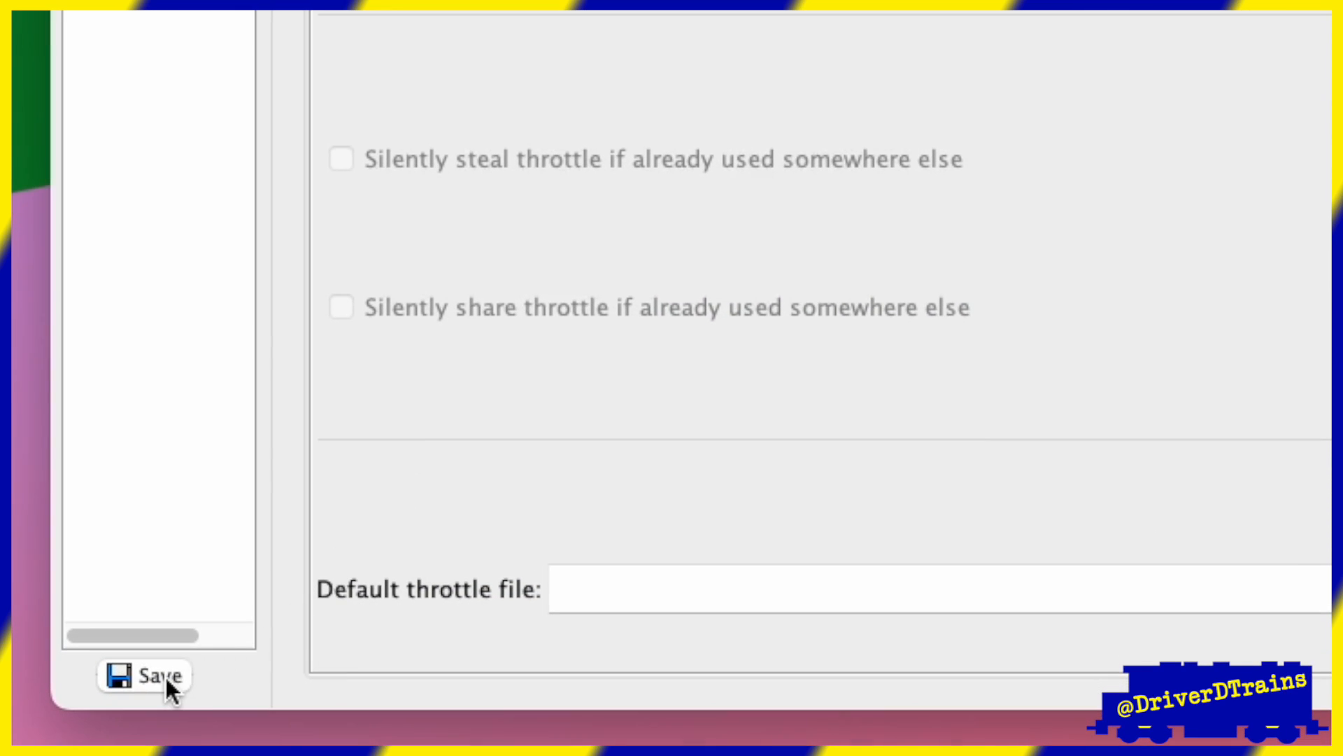
left_click(168, 677)
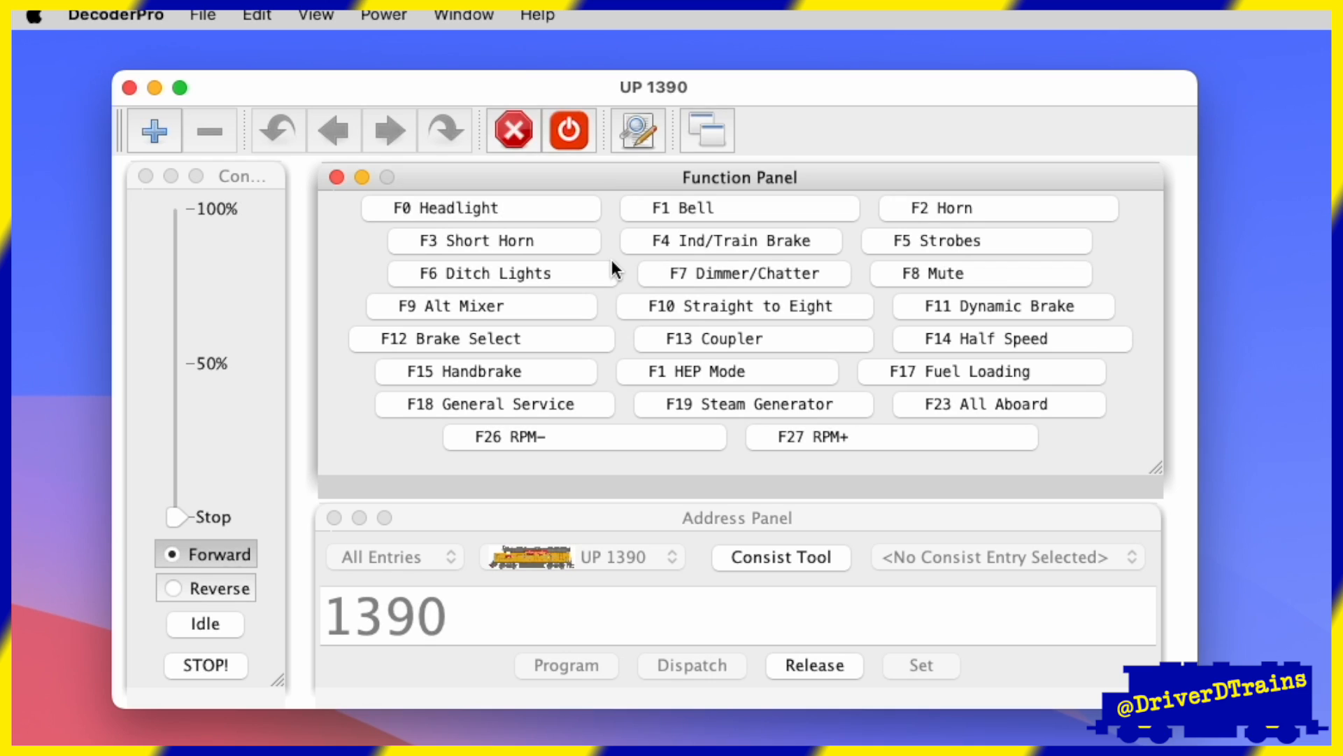
Widen the F3 Short Horn button on the throttle by adding trailing spaces to its text.
right_click(583, 247)
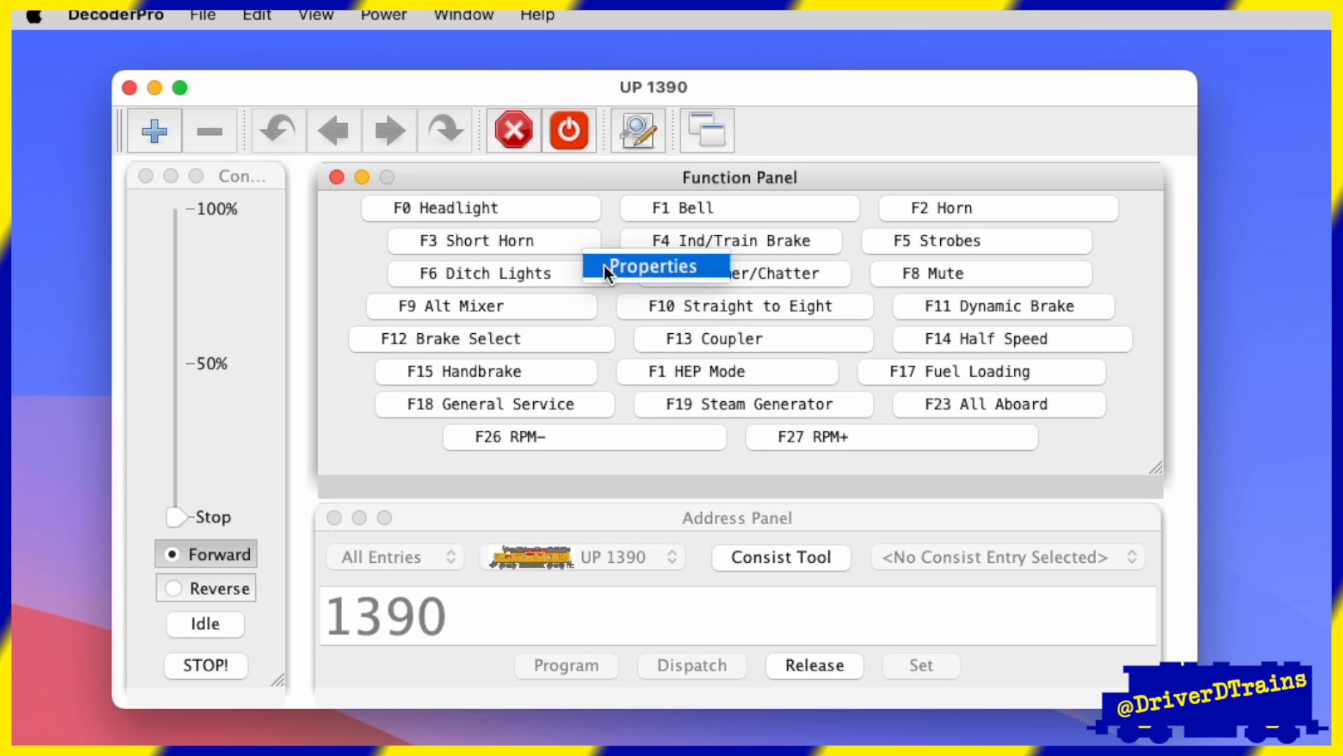
left_click(603, 265)
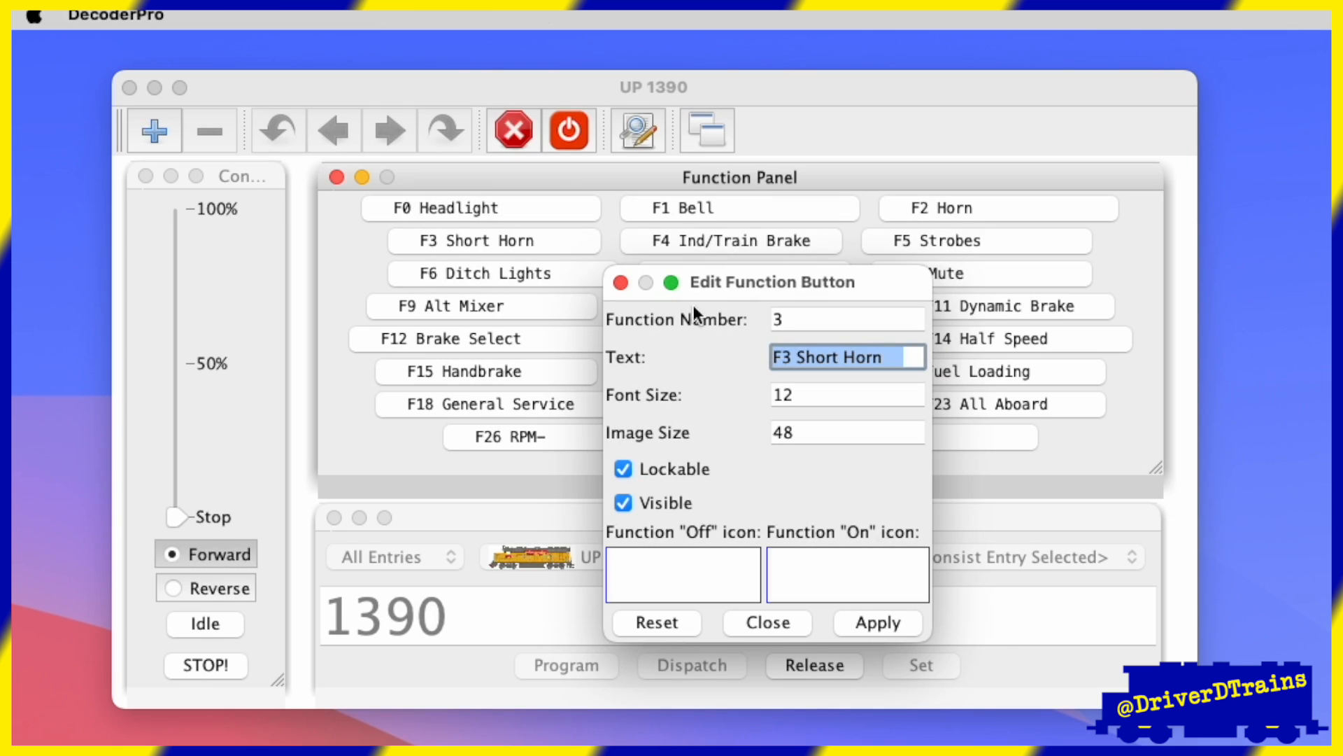
left_click(906, 357)
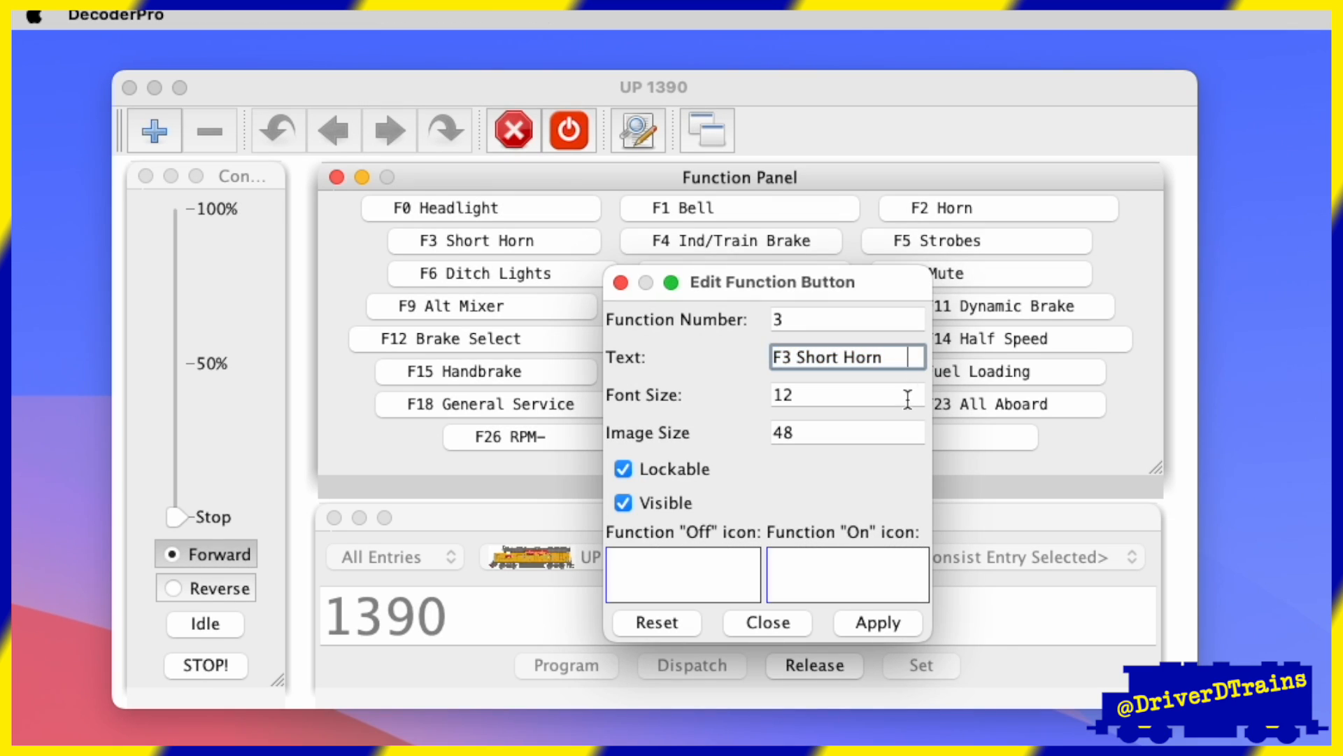
left_click(892, 622)
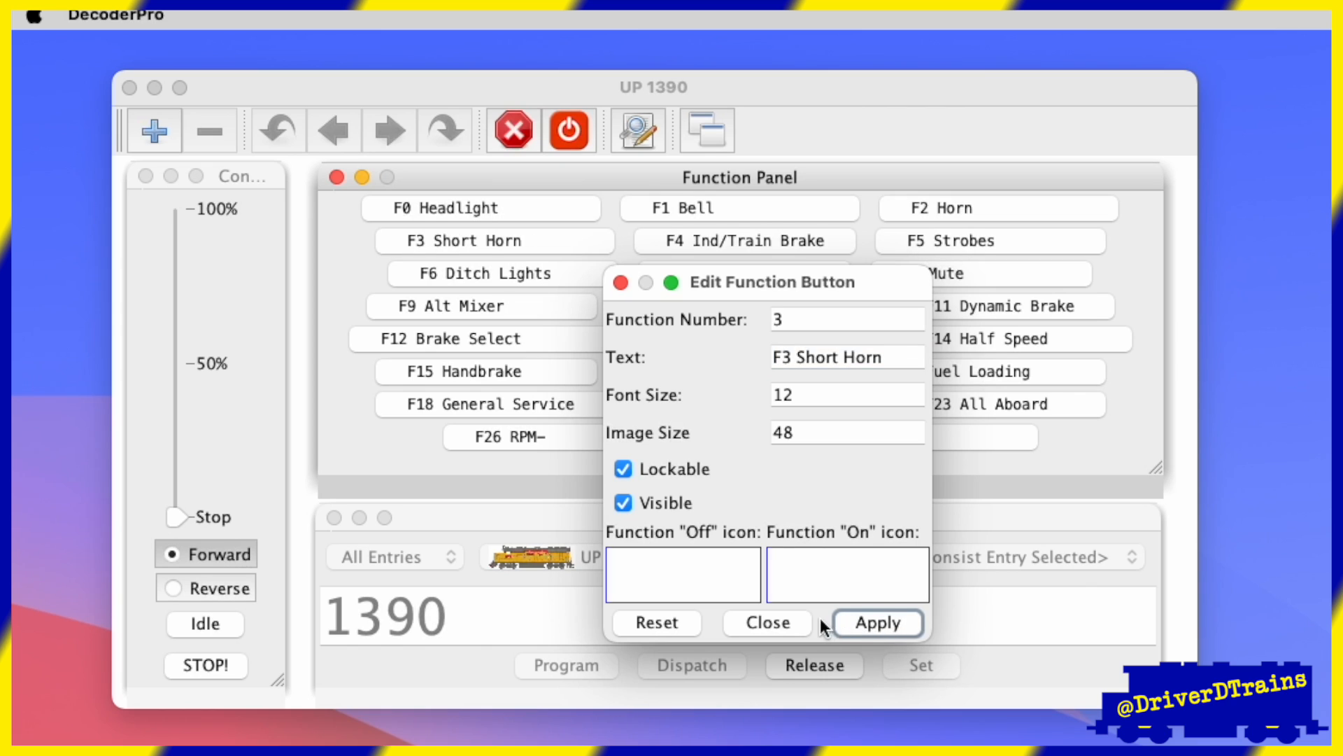
left_click(770, 621)
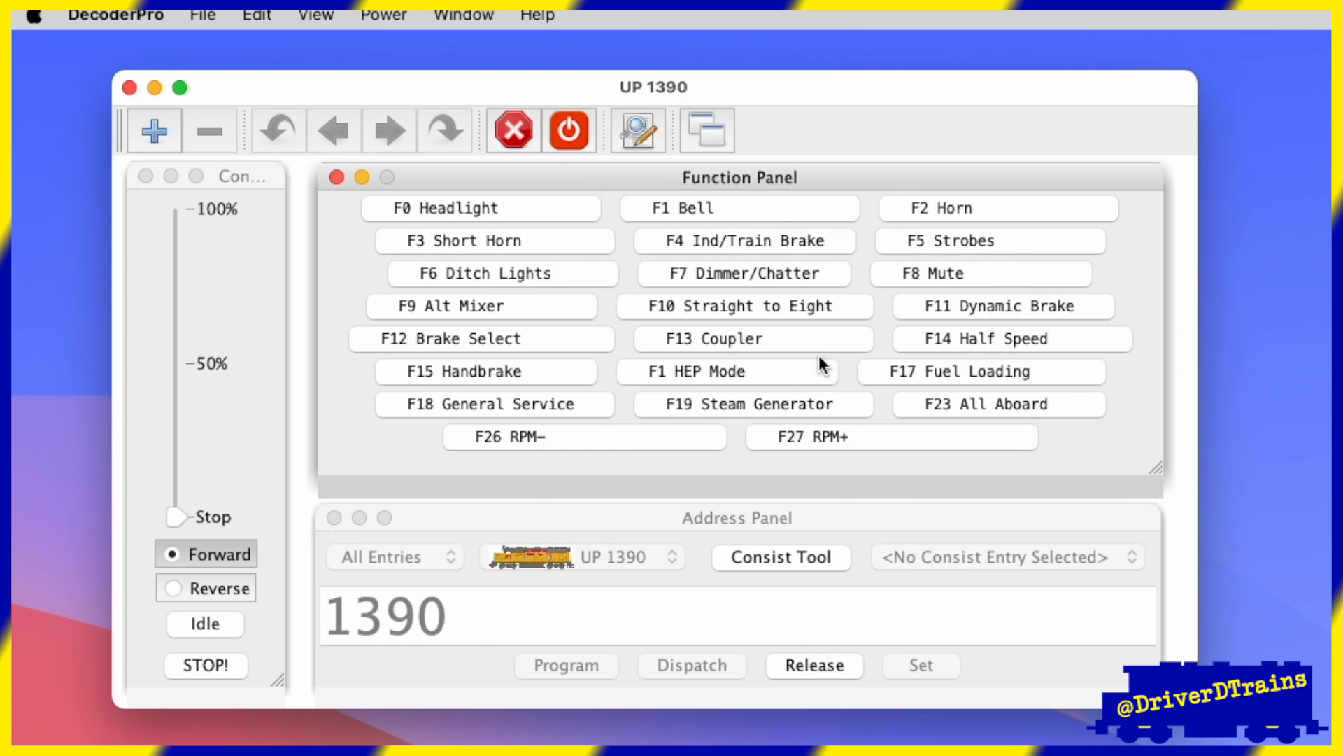
Trim the trailing spaces in the F3 Short Horn button's text to narrow the button slightly.
right_click(601, 243)
left_click(619, 258)
left_click(937, 347)
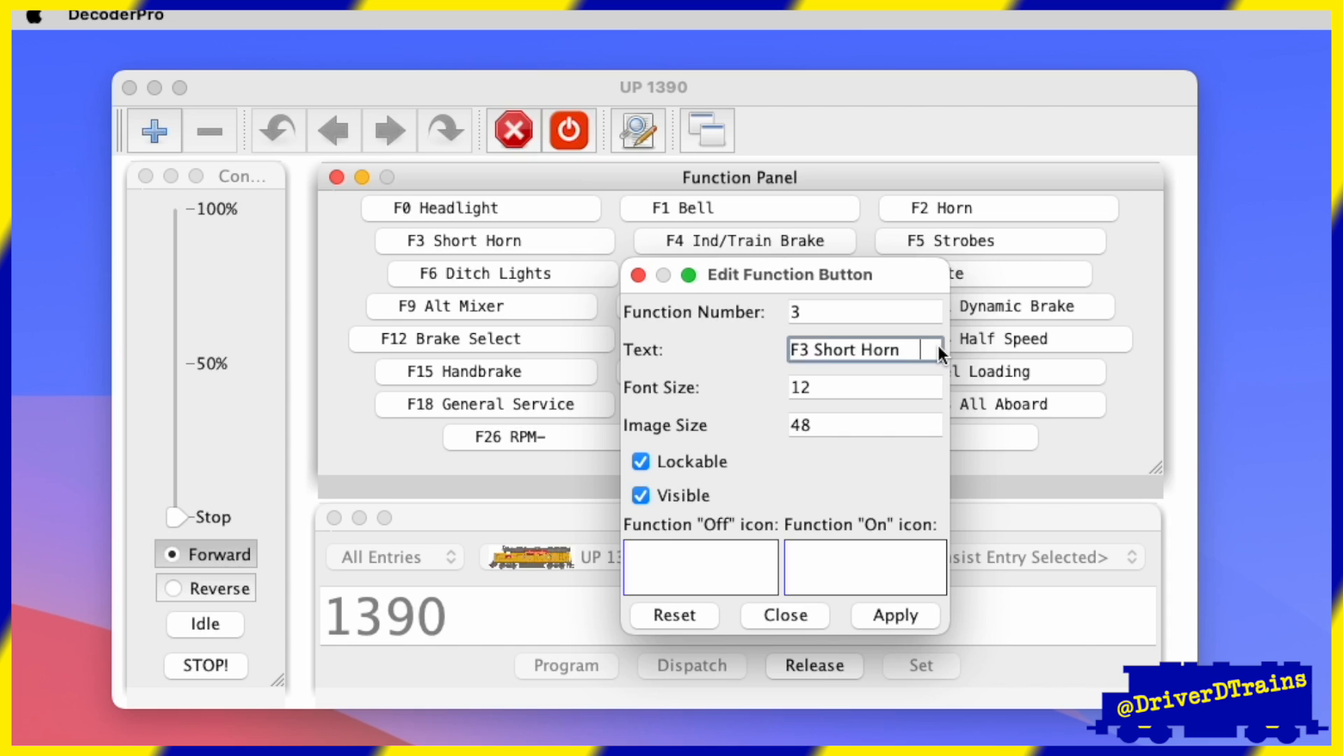
left_click(899, 613)
left_click(789, 617)
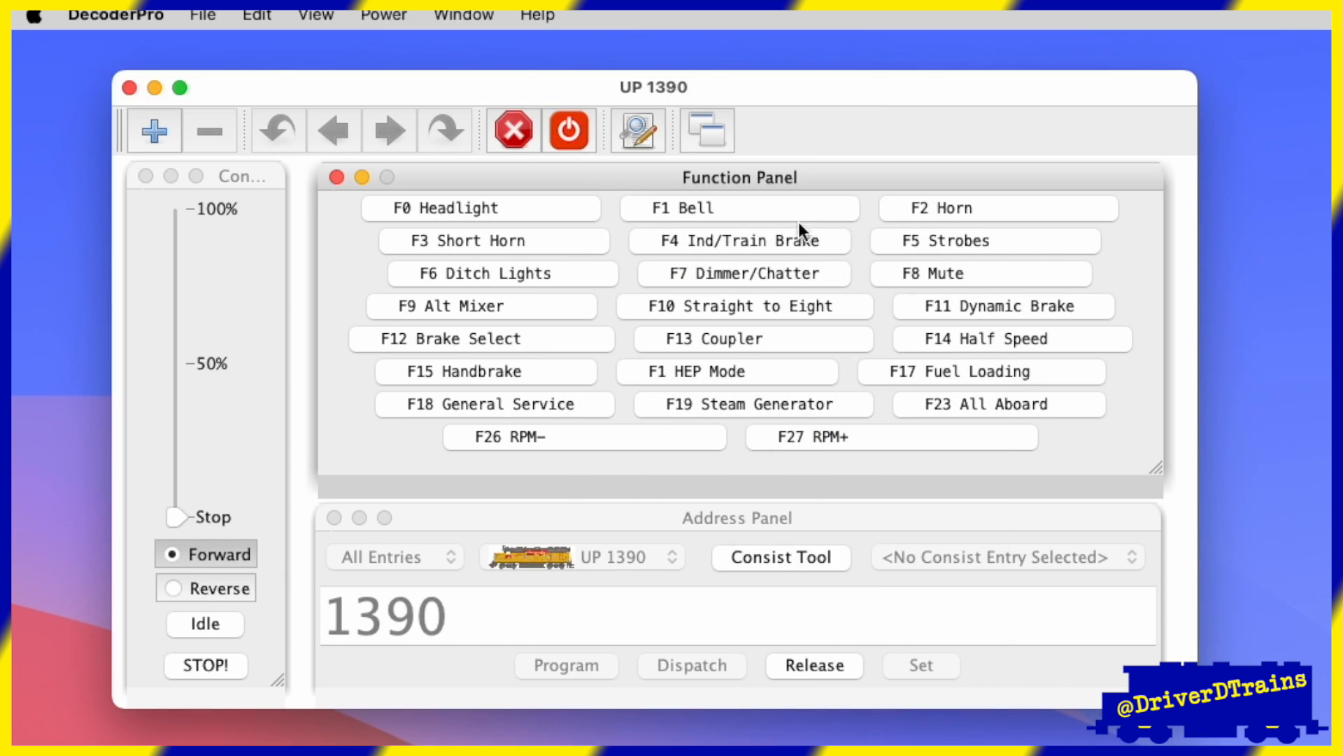
Widen the F4 Ind/Train Brake button by adding trailing spaces to its text.
right_click(829, 237)
left_click(893, 255)
key("Right")
left_click(1113, 606)
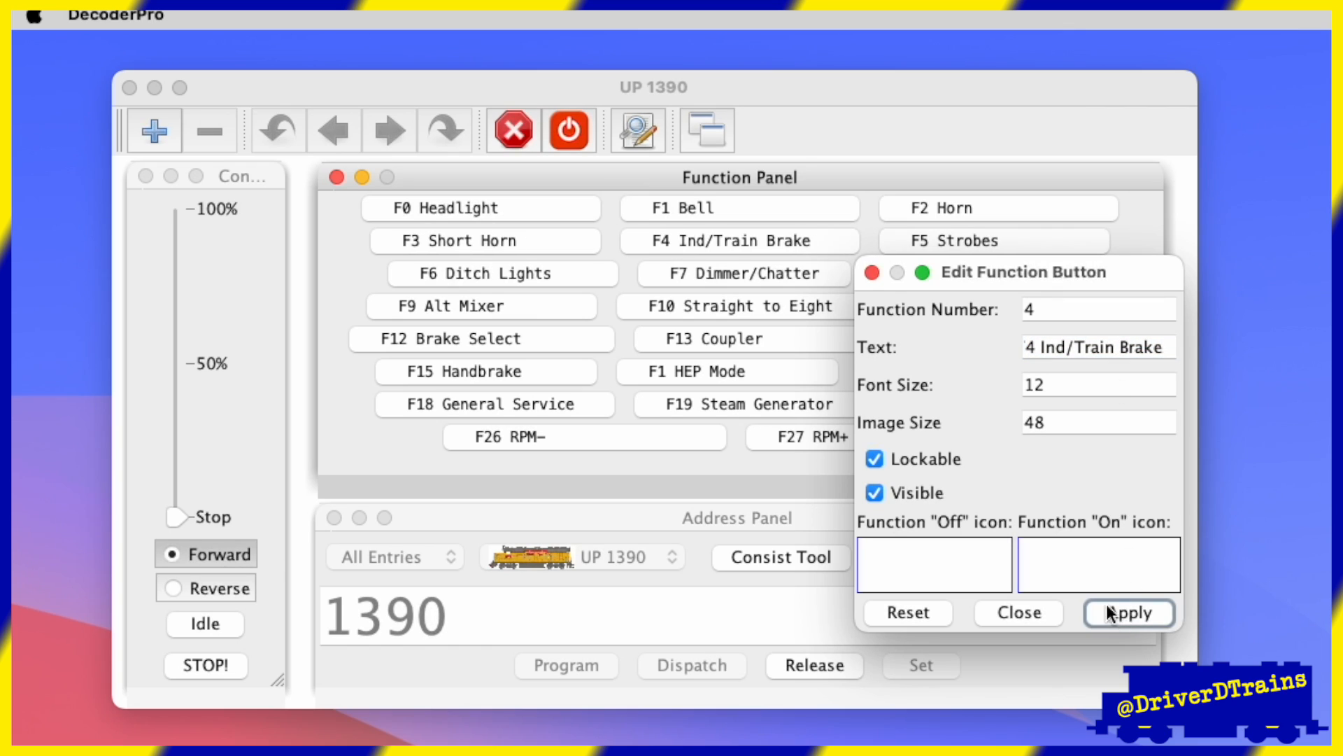
left_click(1051, 603)
Add a trailing space to the F3 Short Horn button's text, and view the F5 Strobes button's properties.
right_click(581, 245)
left_click(602, 253)
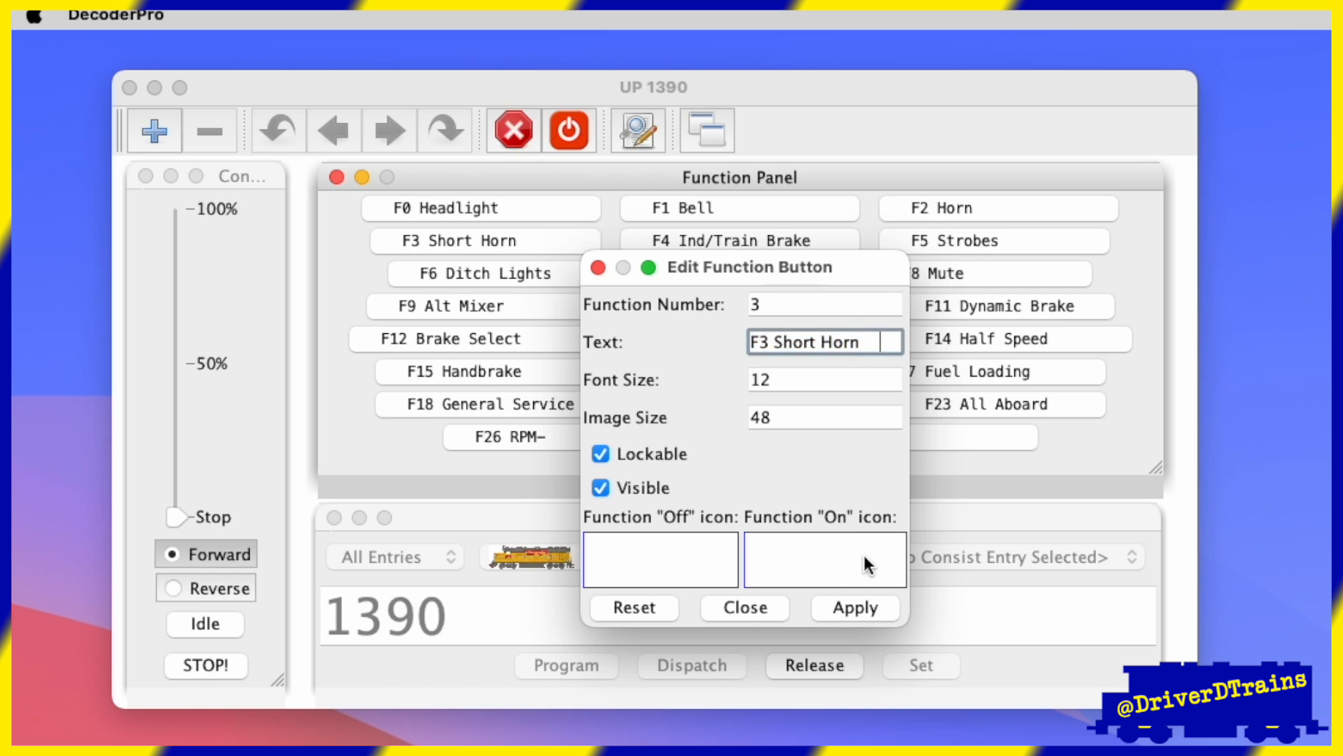
left_click(855, 607)
right_click(1044, 239)
left_click(1076, 258)
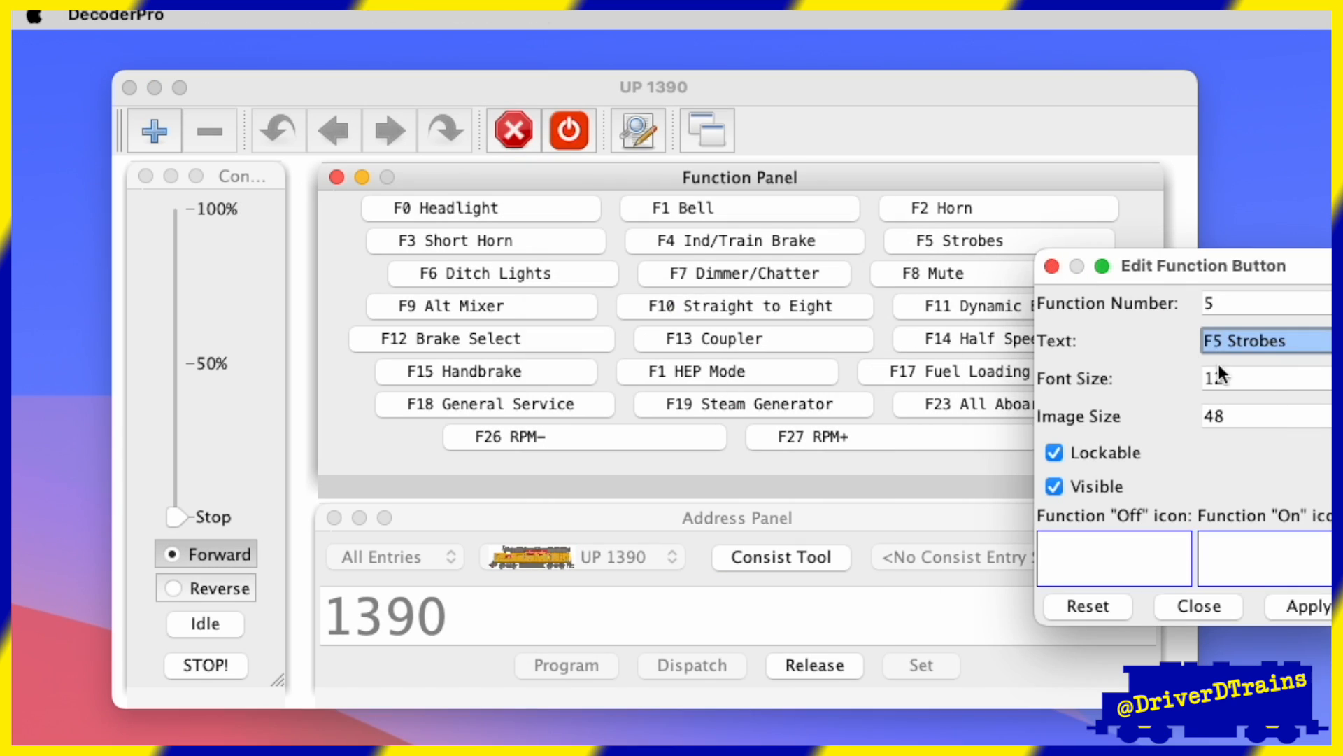
left_click(1216, 603)
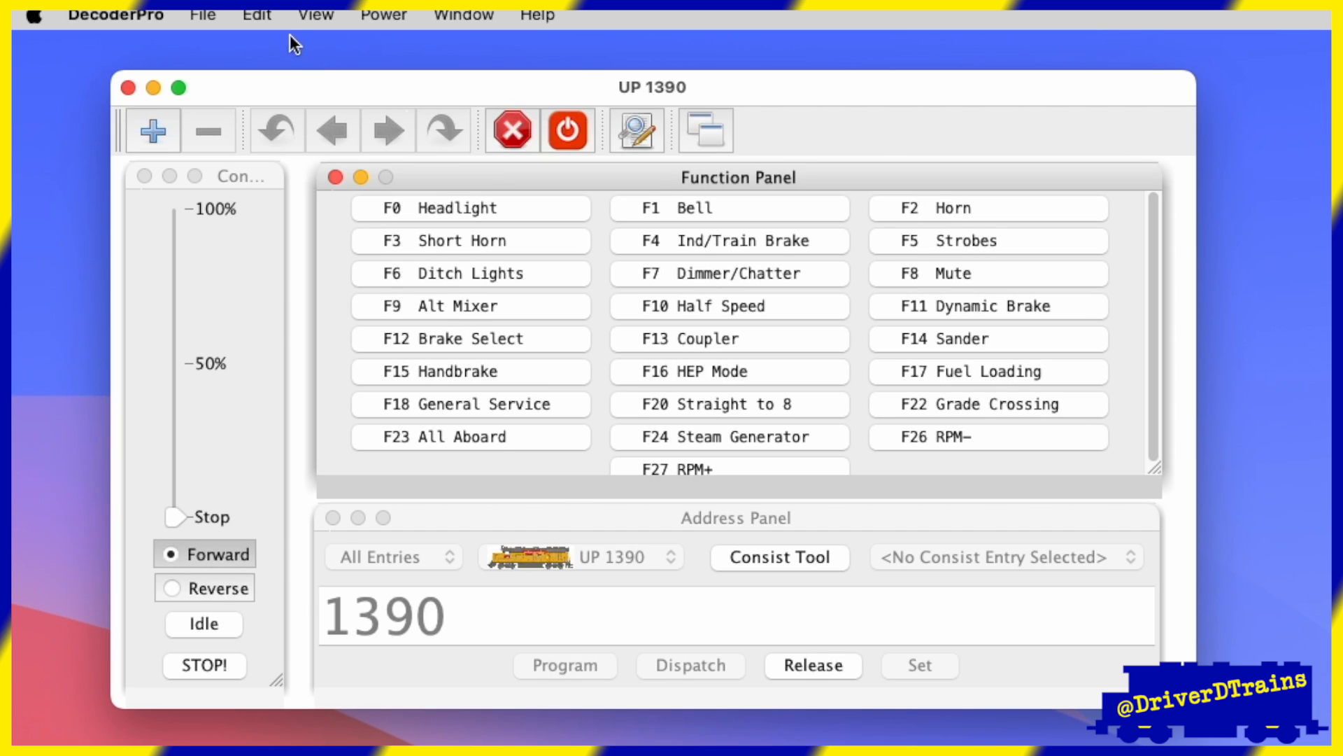
Export the current throttle customization to the roster, updating the entry with the function button changes.
left_click(267, 15)
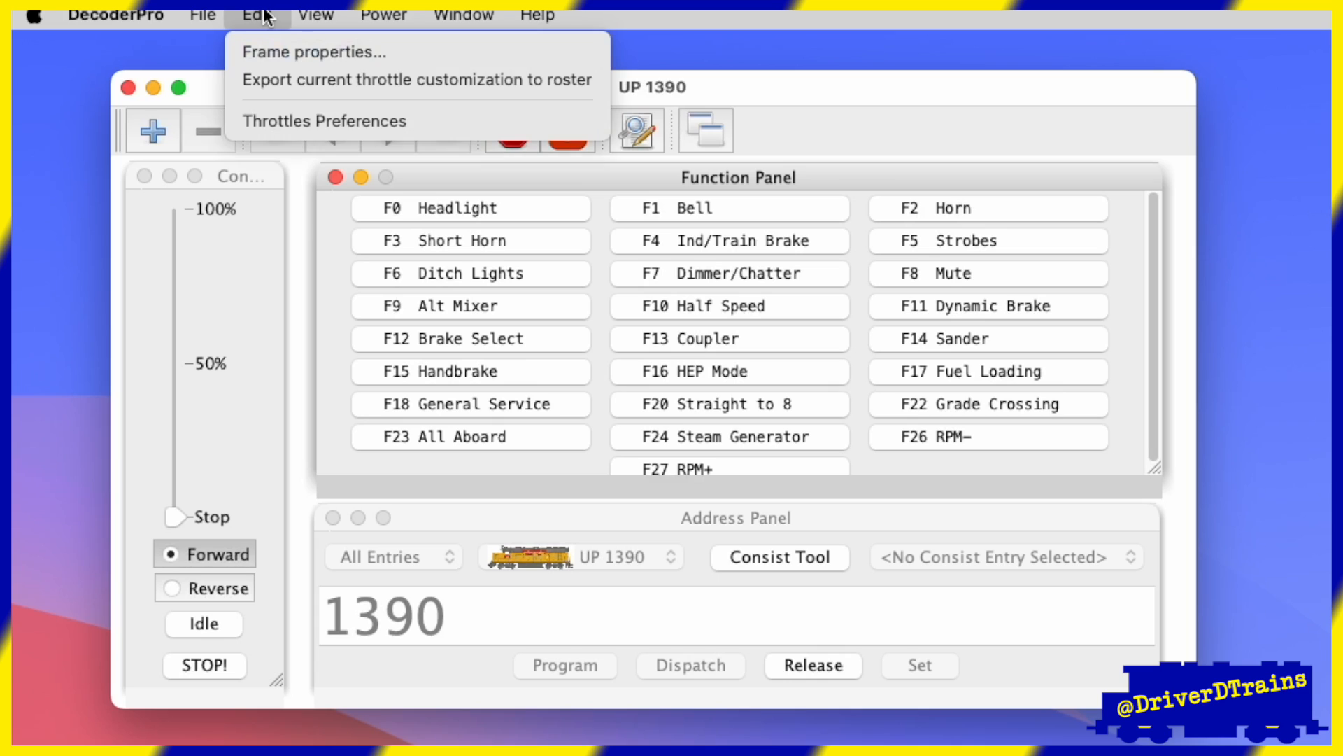
left_click(284, 79)
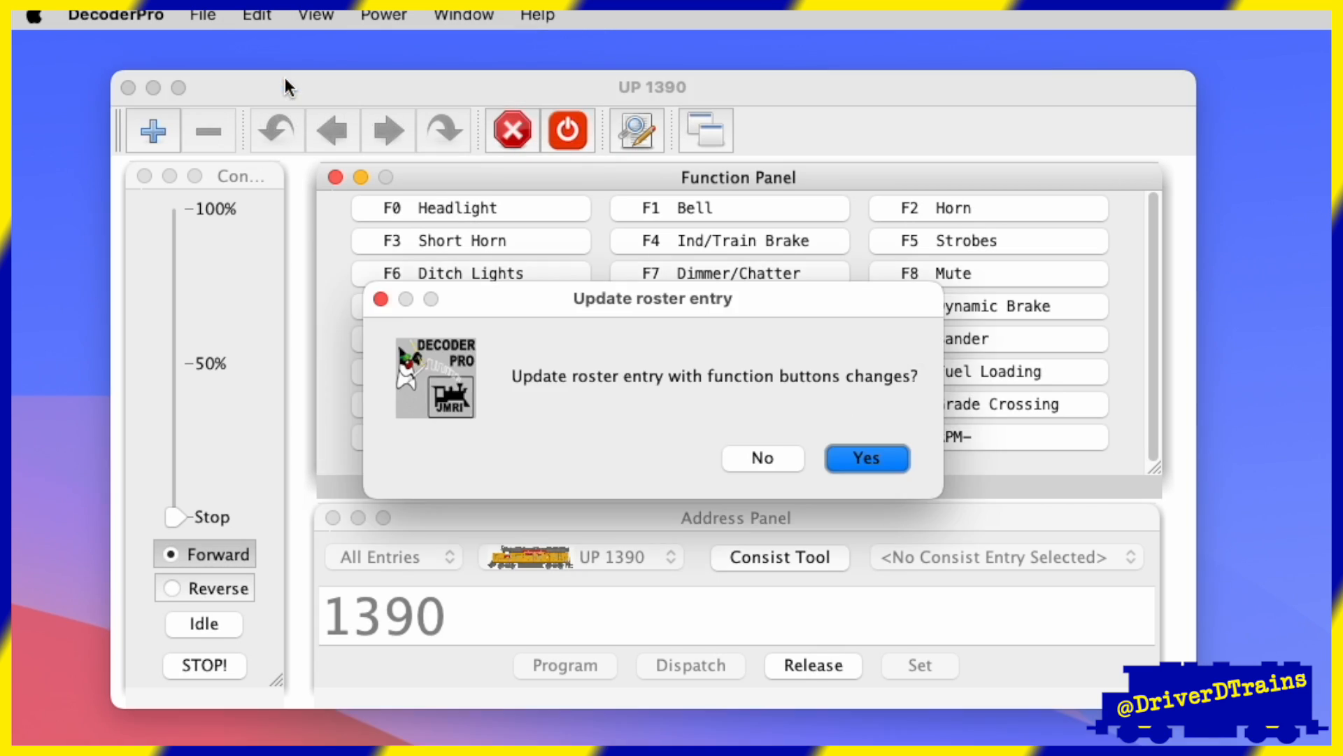
left_click(869, 459)
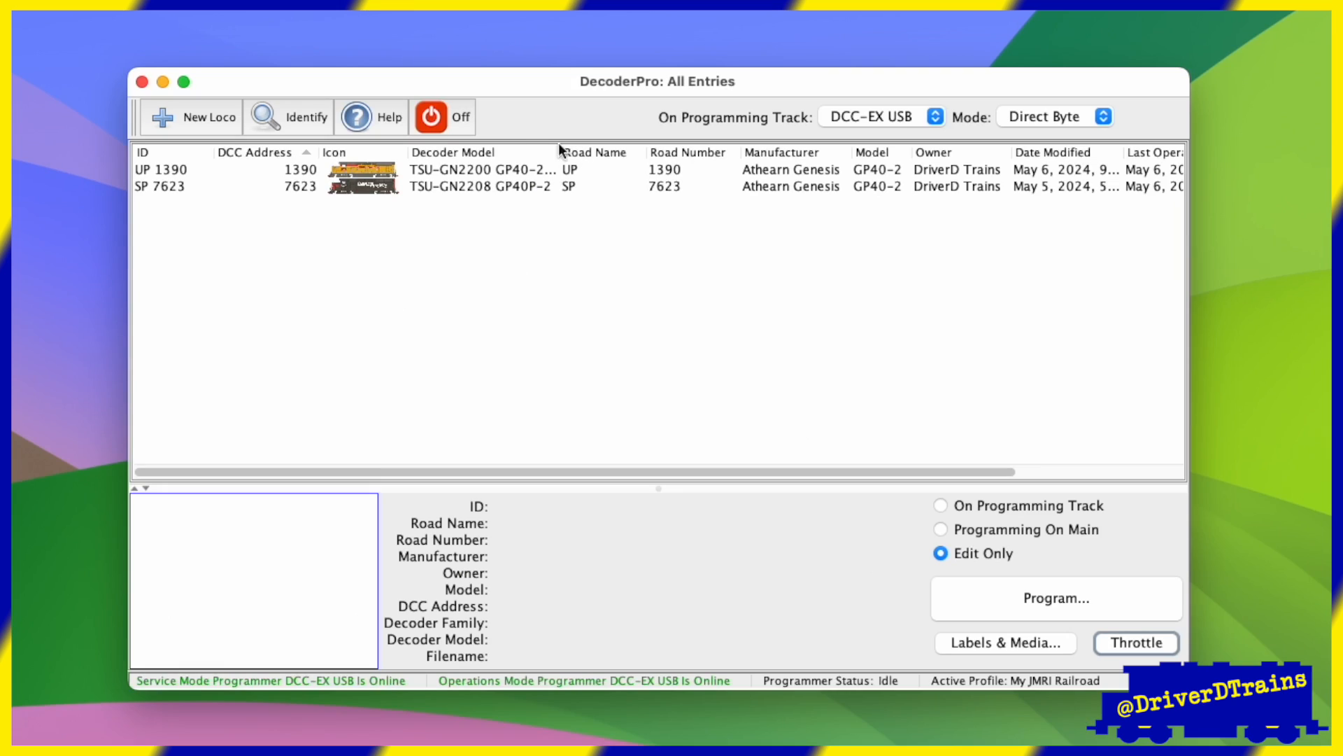
Review UP 1390's labels and media from the DecoderPro roster, and open a throttle for it.
left_click(503, 169)
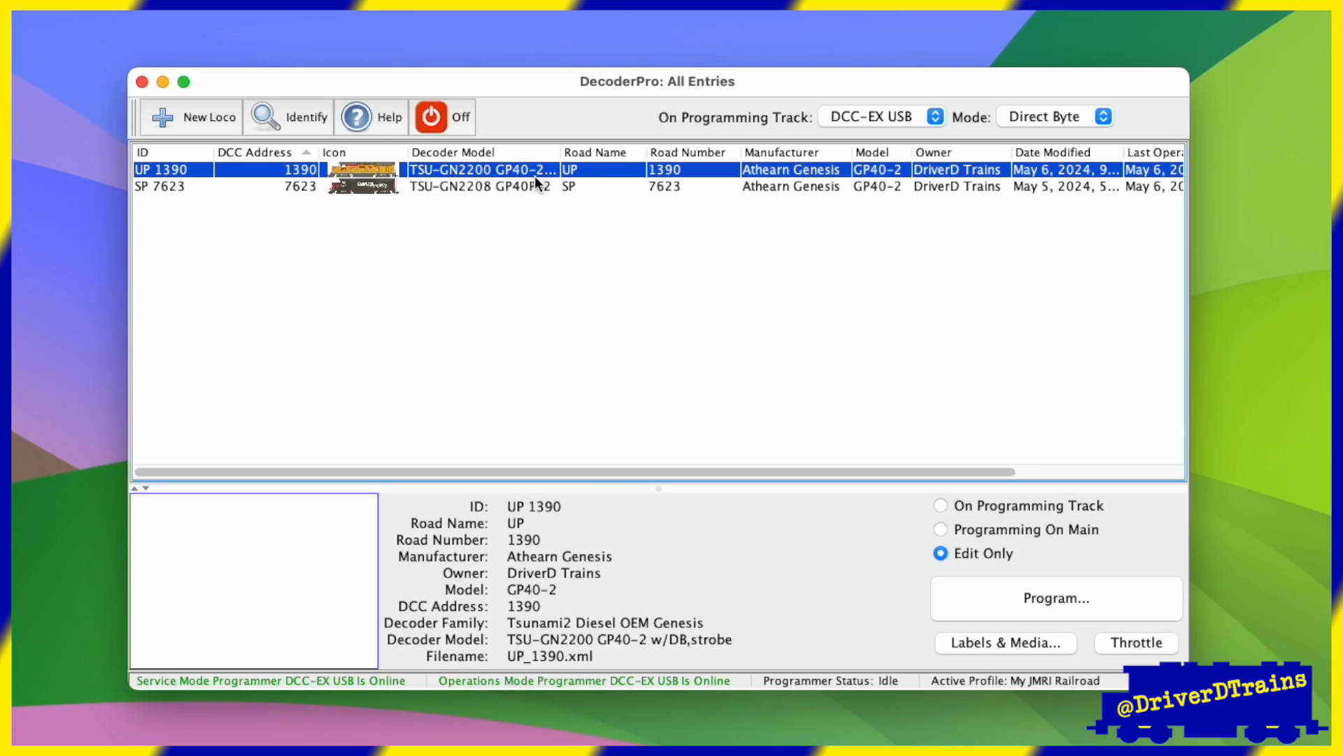
left_click(1001, 641)
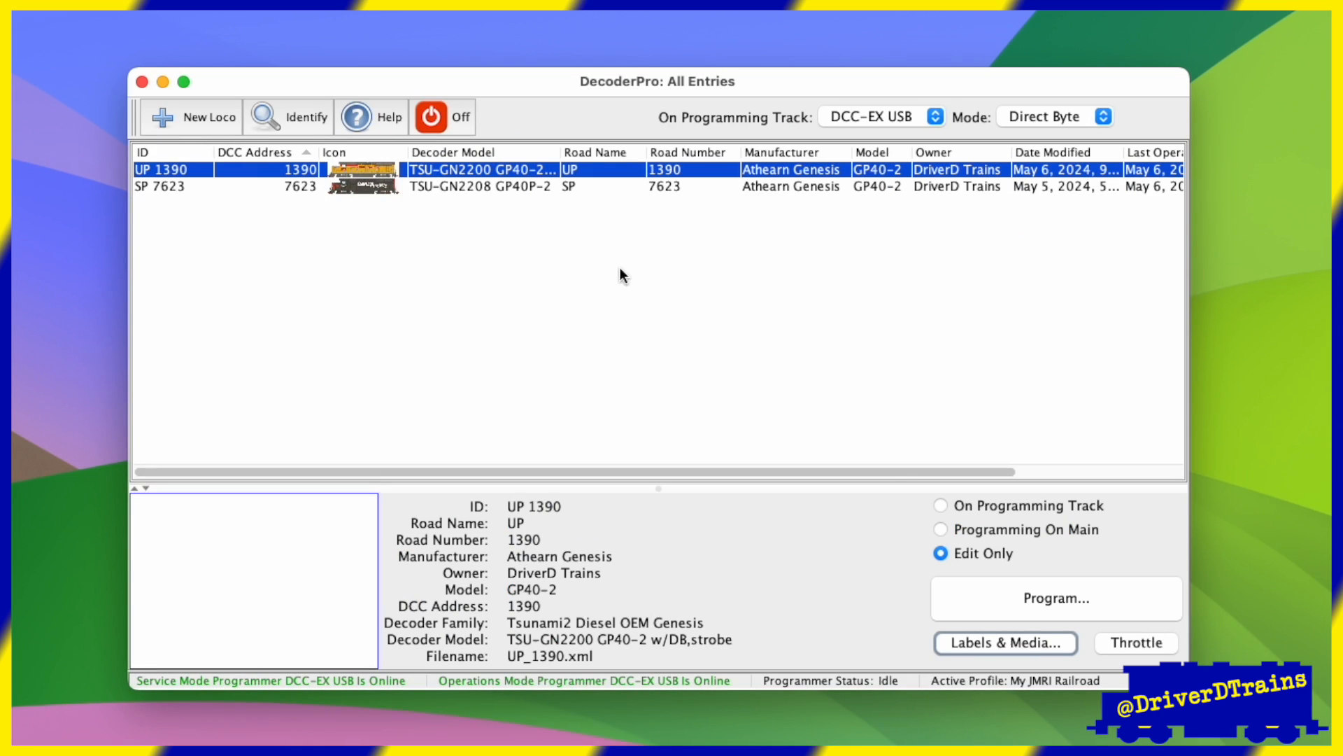
left_click(1133, 638)
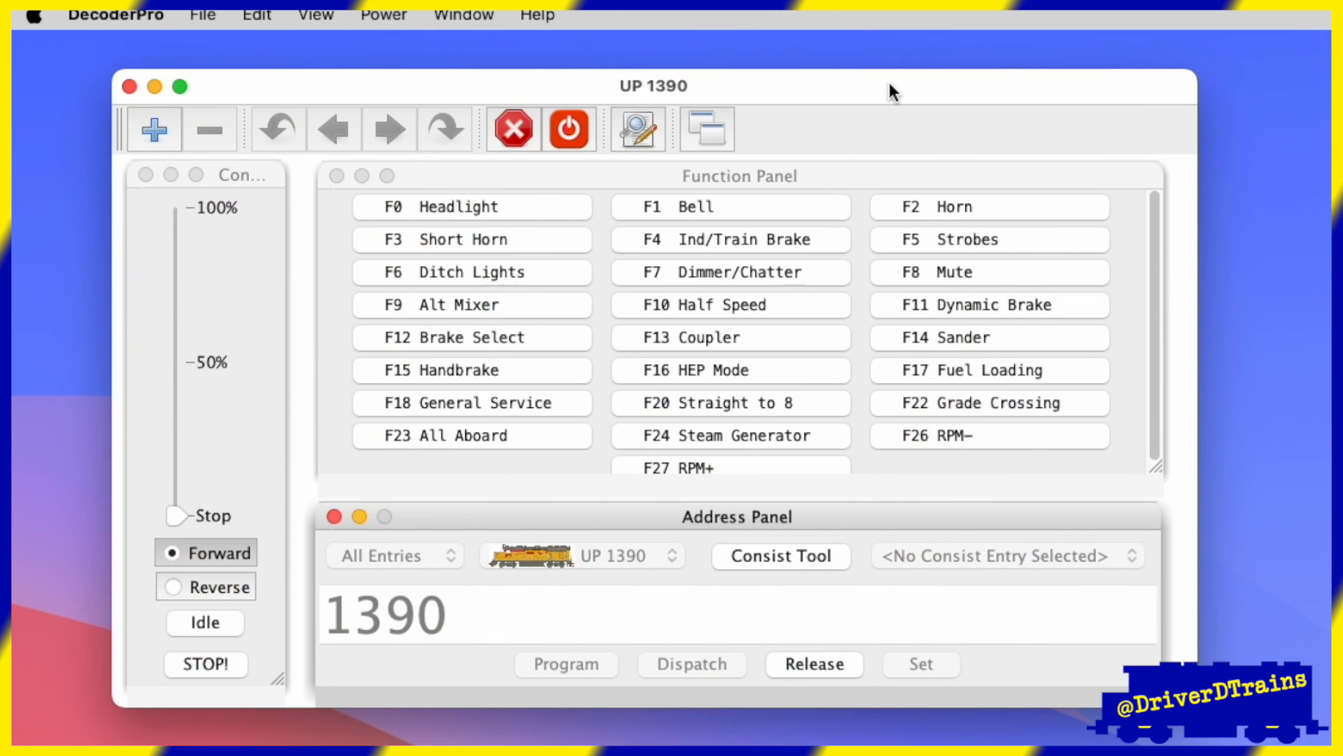
Set the F0 Headlight button's font size to 24 in its function button properties.
left_click(521, 207)
right_click(520, 207)
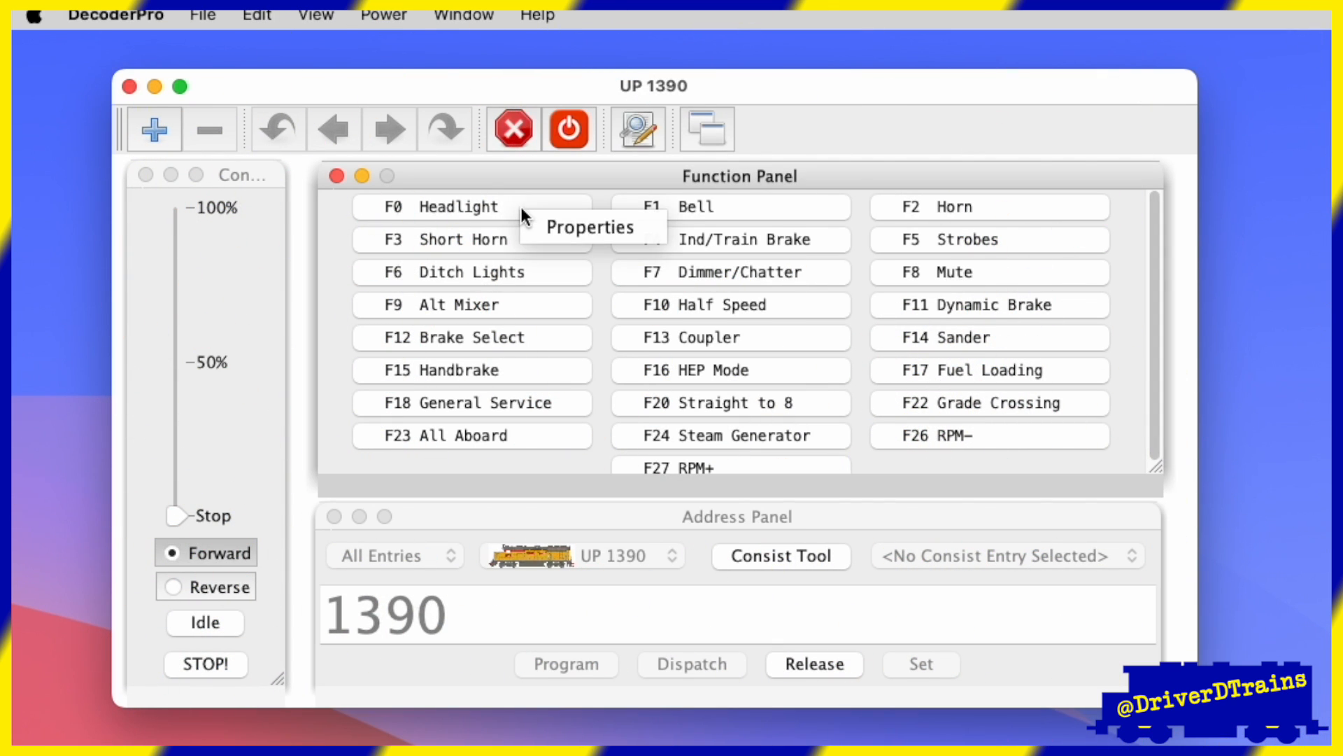
left_click(536, 228)
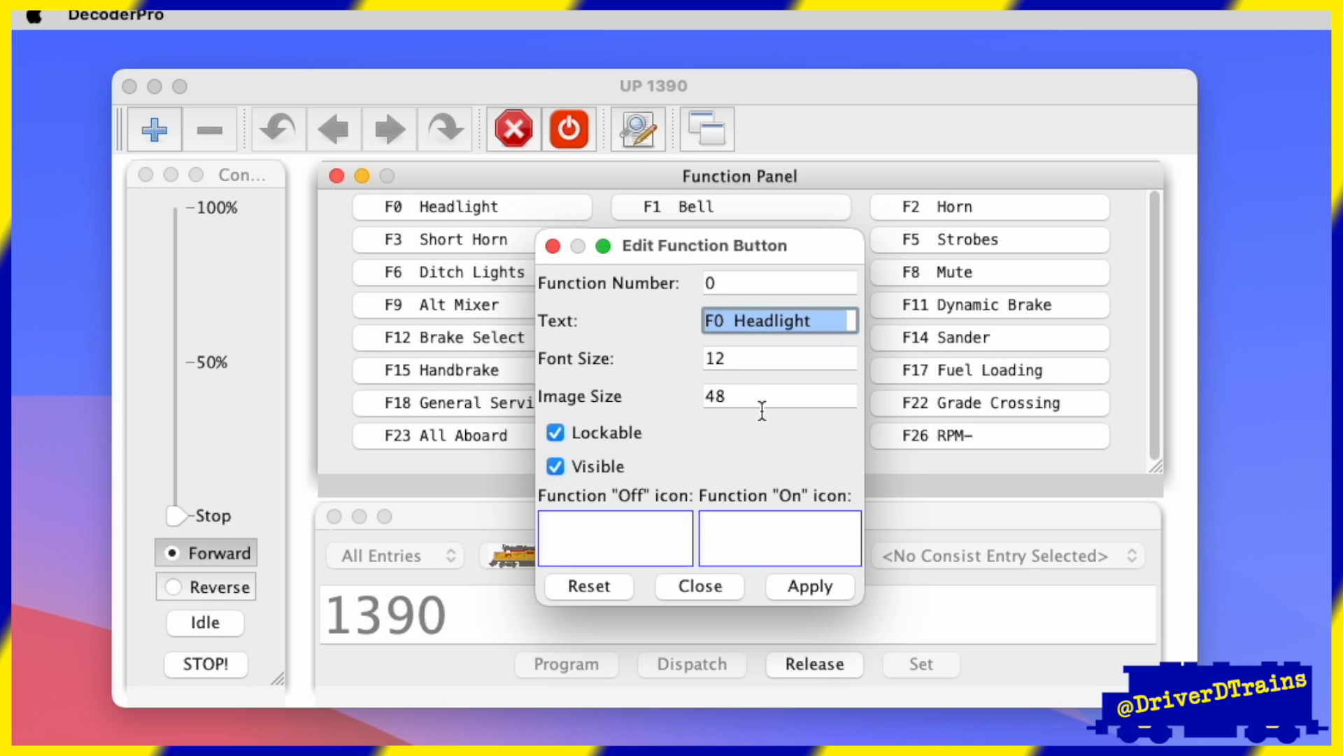
double_click(761, 359)
type("24")
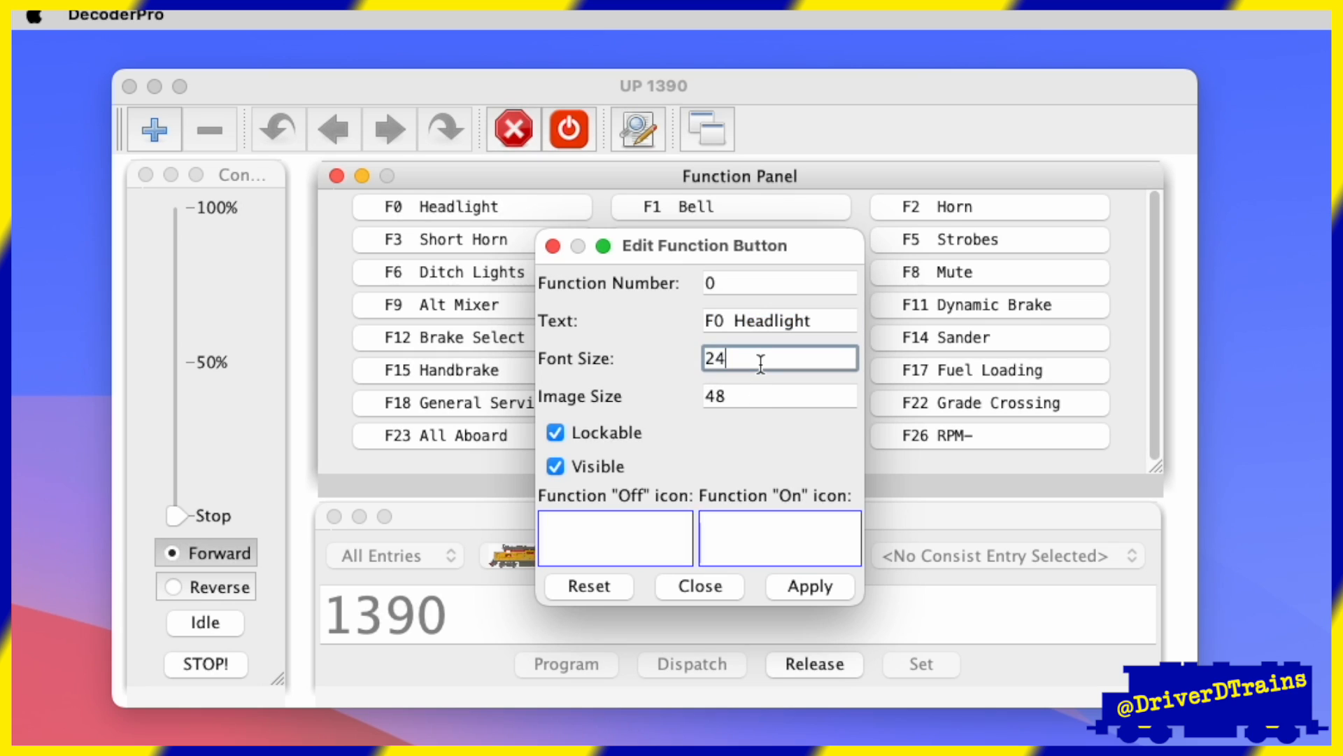
left_click(800, 583)
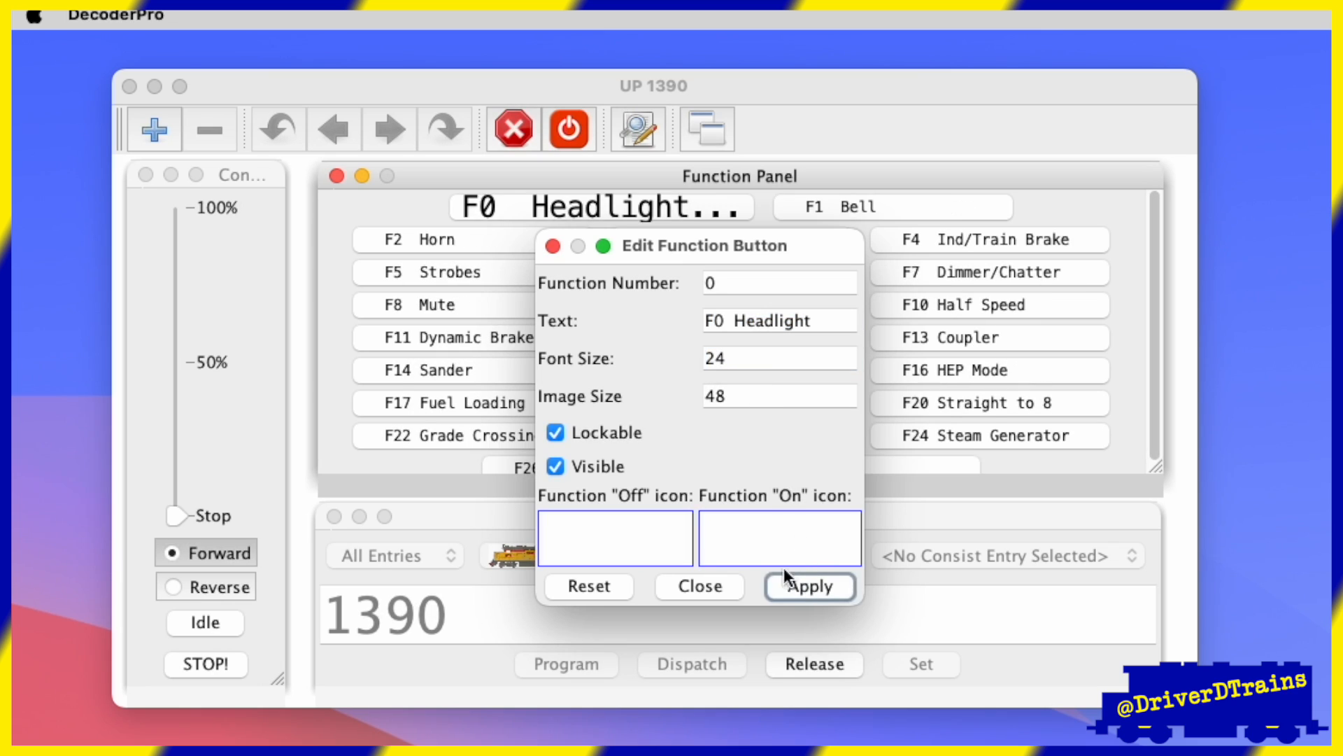
left_click(727, 588)
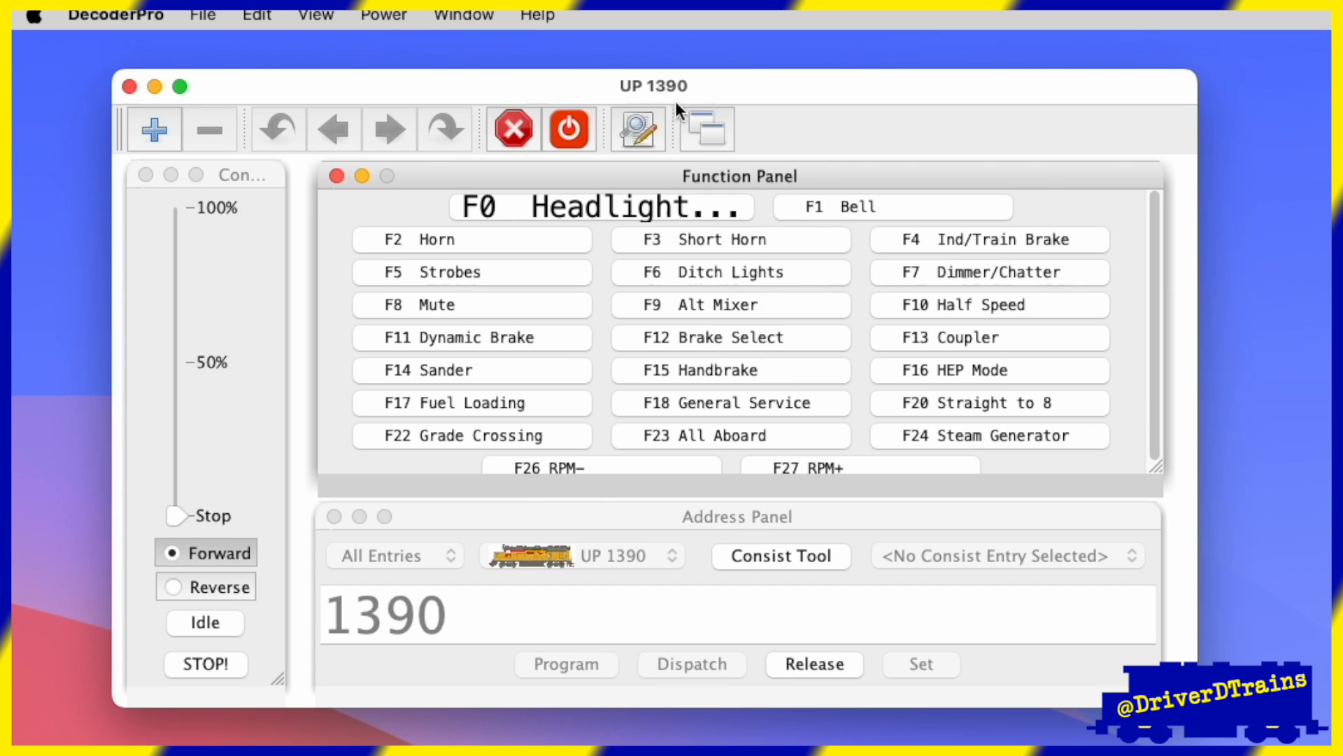
Set the F1 Bell button's font size to 24 in its function button properties.
right_click(859, 205)
left_click(910, 222)
double_click(1050, 343)
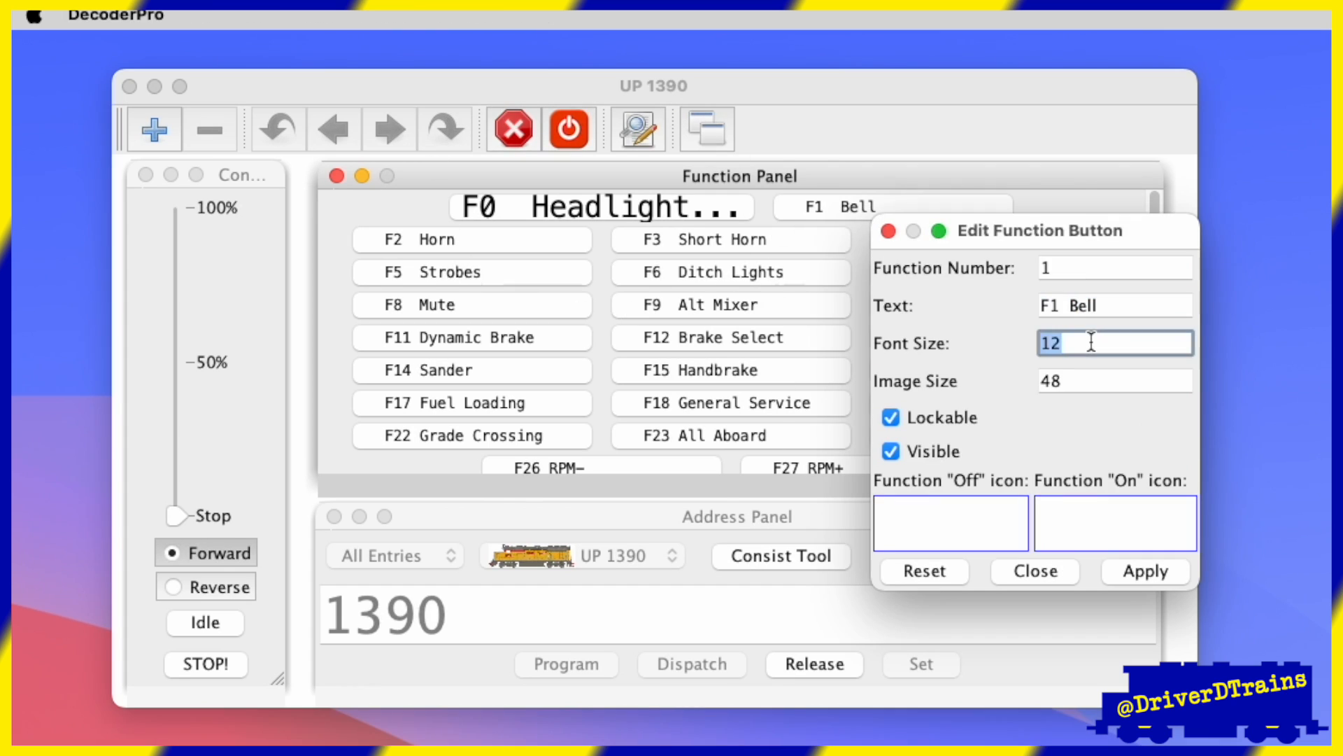
type("24")
left_click(1146, 571)
left_click(1057, 570)
Set the F2 Horn button's font size to 24 in its function button properties.
right_click(535, 239)
left_click(595, 256)
double_click(861, 381)
type("24")
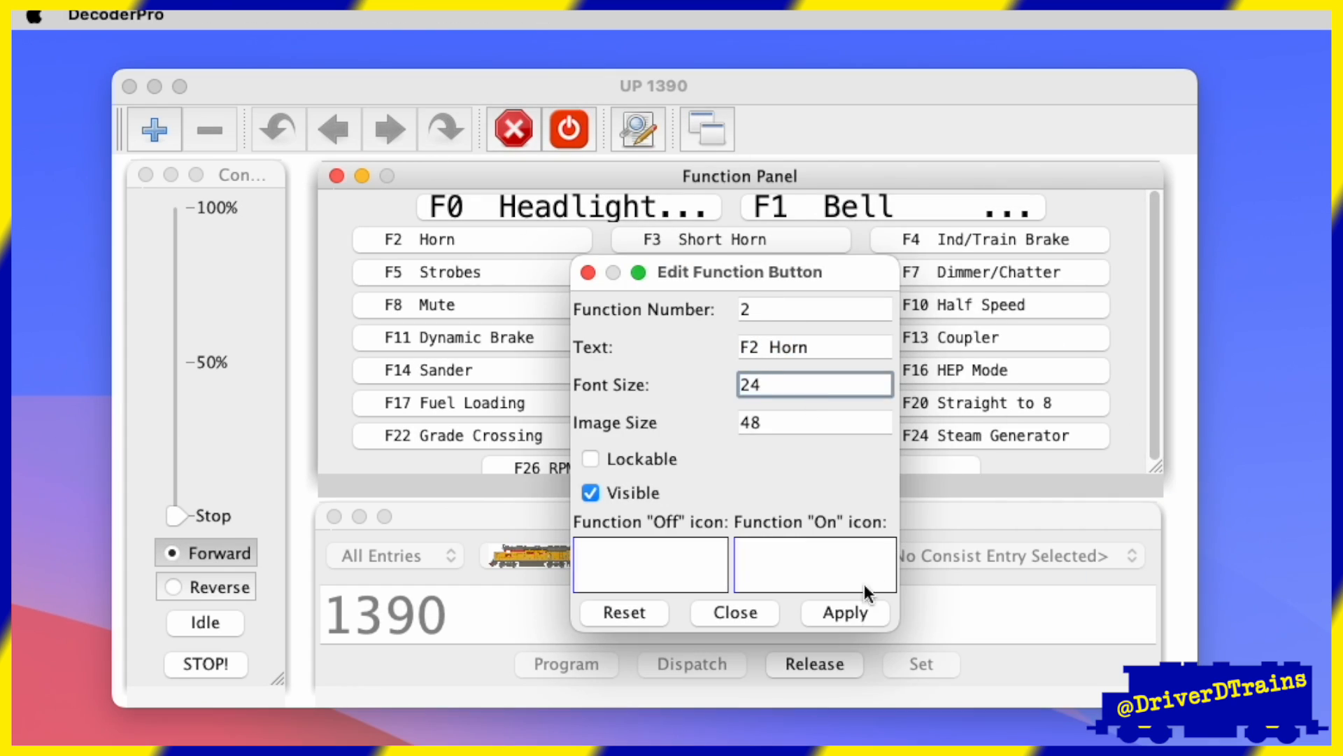
left_click(843, 609)
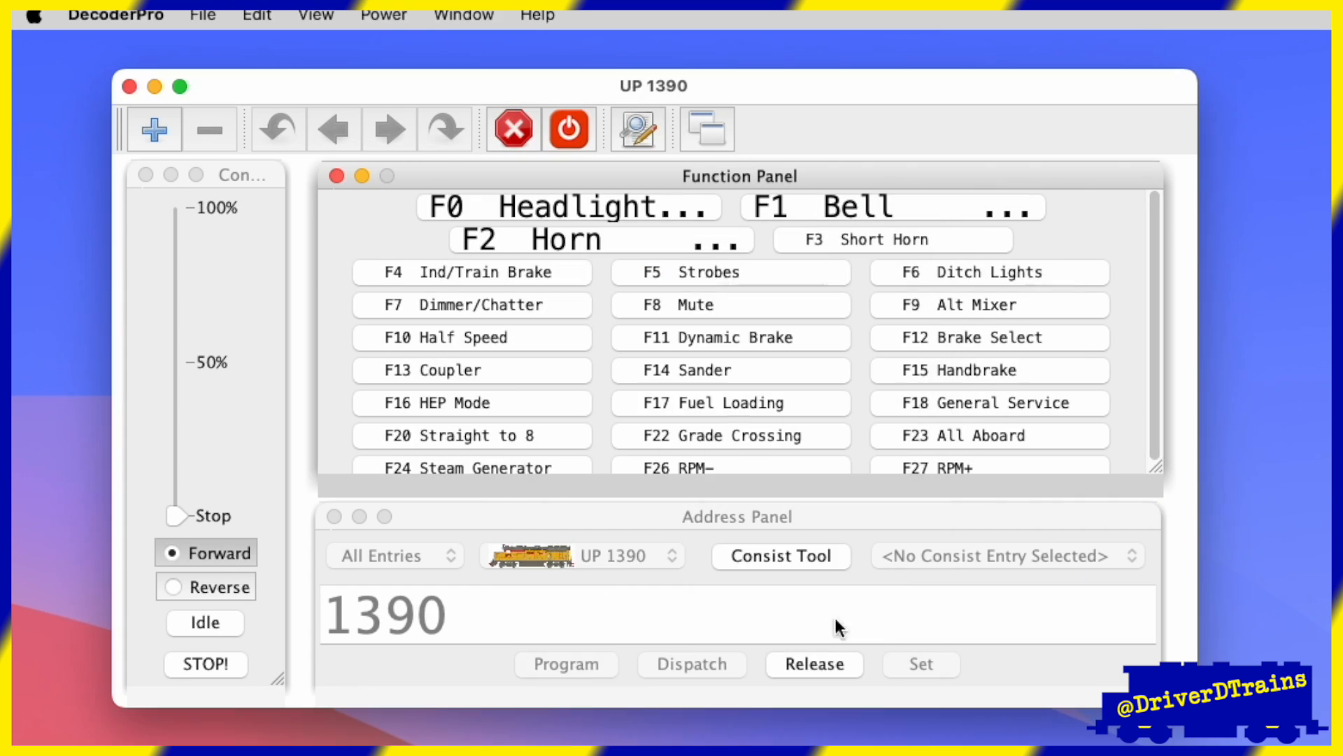
Shorten the Headlight button's text to "F0 Headlt" in its function button properties.
right_click(662, 206)
left_click(673, 221)
key("BackSpace")
key("BackSpace")
key("BackSpace")
key("BackSpace")
type("t")
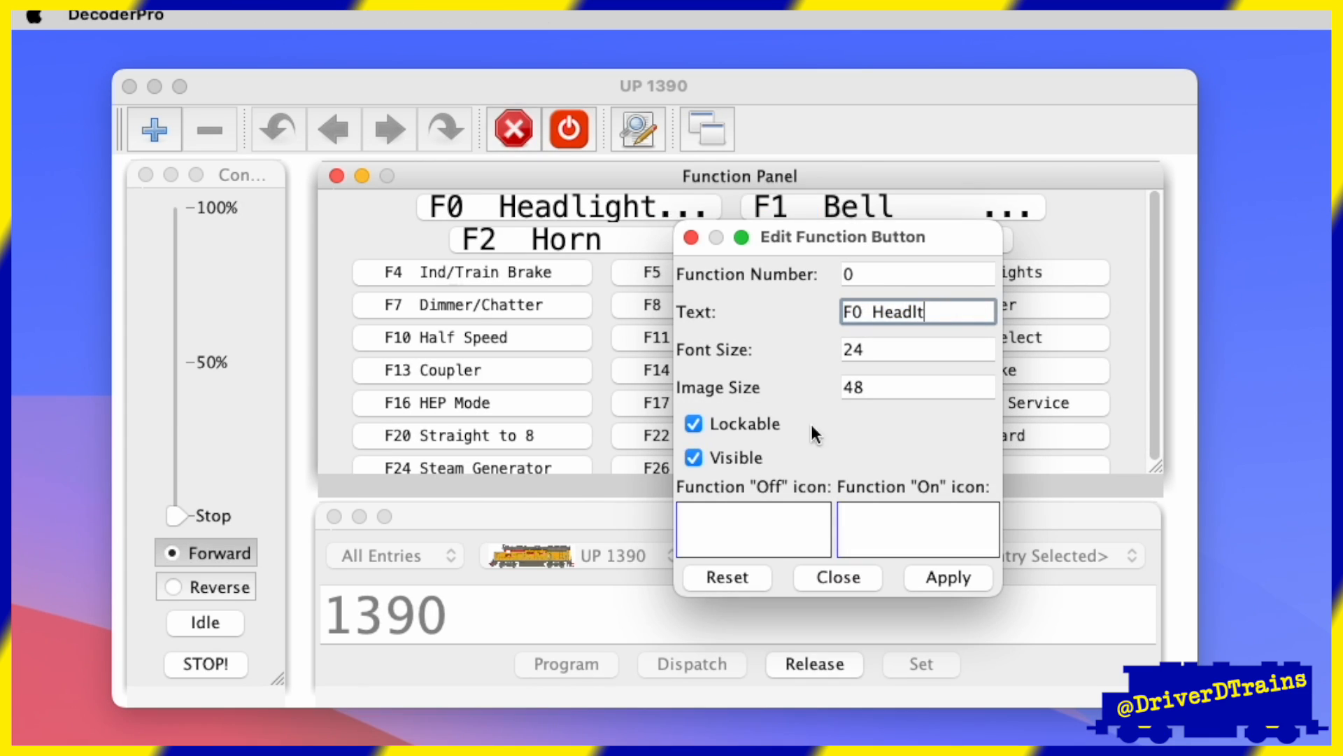
key("Return")
left_click(838, 578)
Remove the trailing spaces from the F1 Bell button's text and apply the change.
right_click(878, 209)
left_click(910, 219)
key("BackSpace")
key("BackSpace")
key("BackSpace")
key("BackSpace")
key("BackSpace")
key("BackSpace")
key("BackSpace")
key("BackSpace")
key("BackSpace")
key("BackSpace")
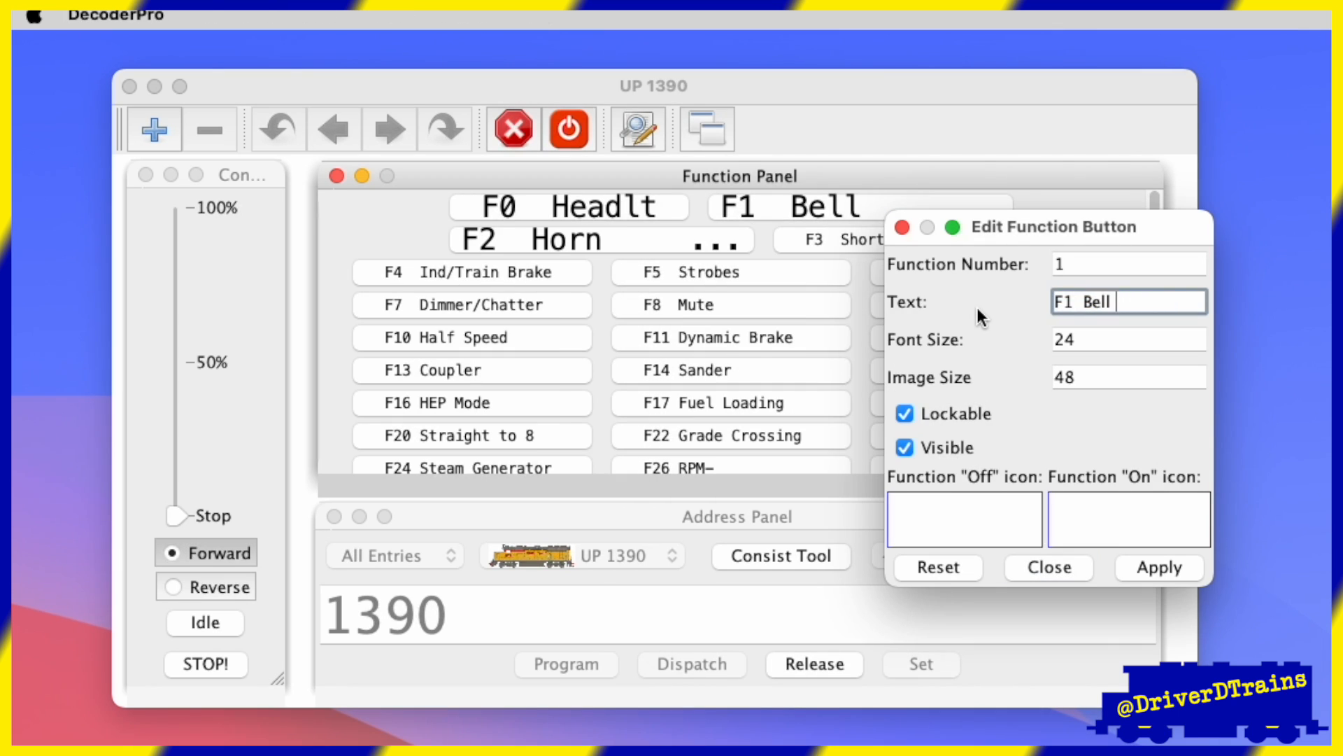
left_click(1128, 563)
left_click(1077, 564)
Remove the trailing spaces from the F2 Horn button's text and apply the change.
right_click(642, 235)
left_click(687, 257)
key("Right")
key("BackSpace")
key("BackSpace")
key("BackSpace")
key("BackSpace")
key("BackSpace")
key("BackSpace")
key("BackSpace")
key("BackSpace")
key("BackSpace")
key("BackSpace")
left_click(963, 613)
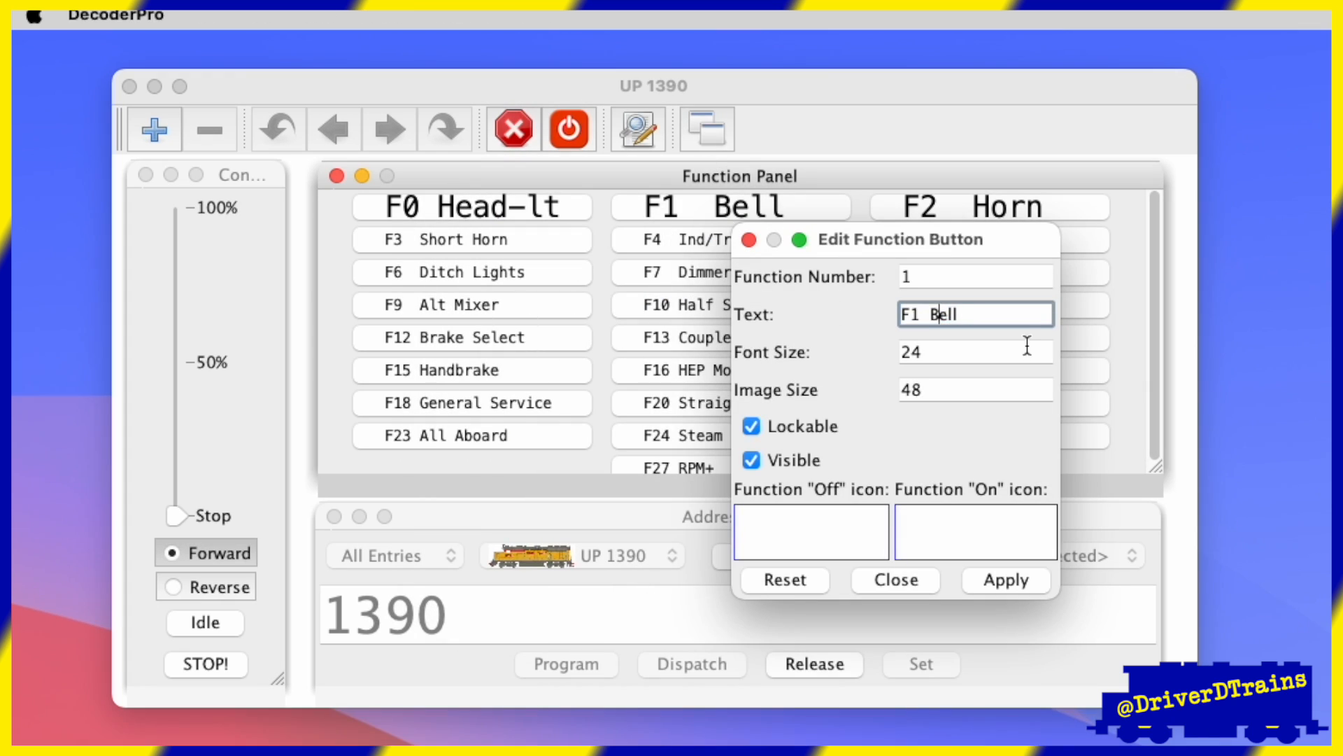
Finish the text as "F1 Bell" with a single space, and export the customization to the roster, updating the entry with the function button changes.
left_click(893, 575)
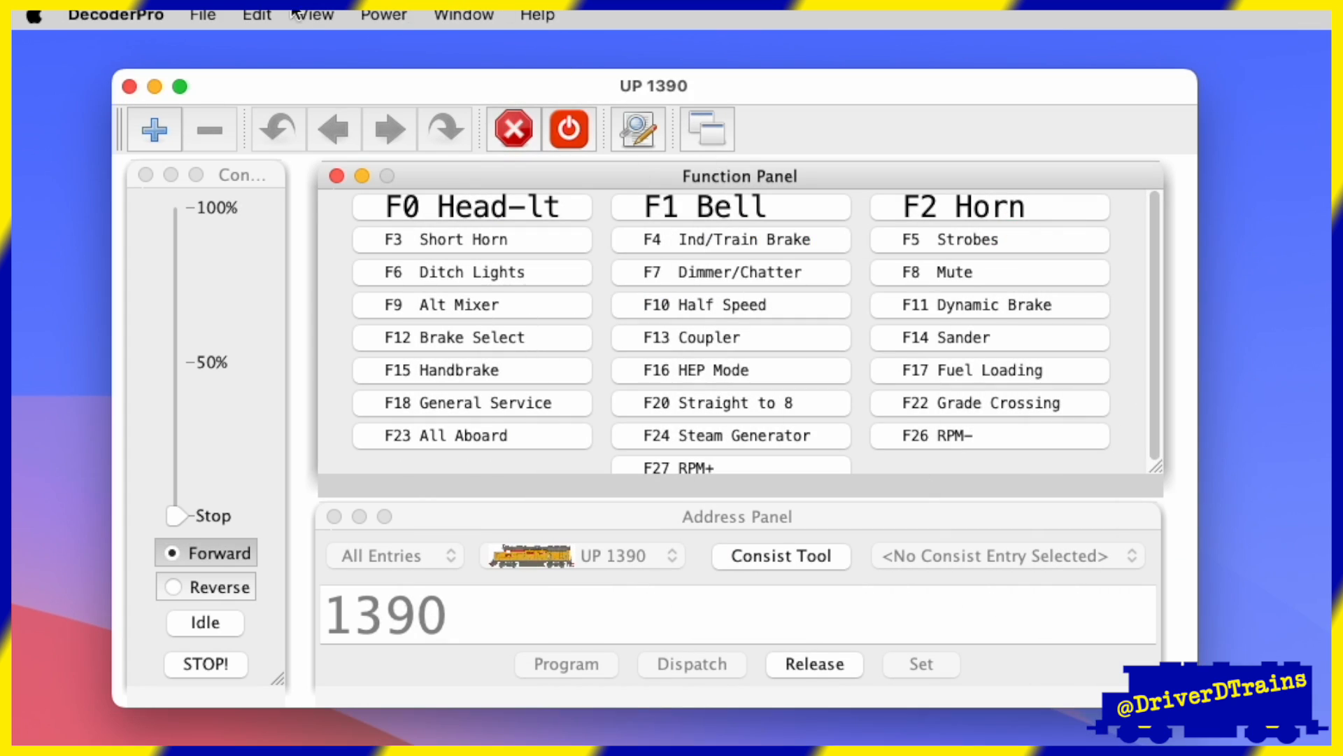
left_click(260, 15)
left_click(304, 81)
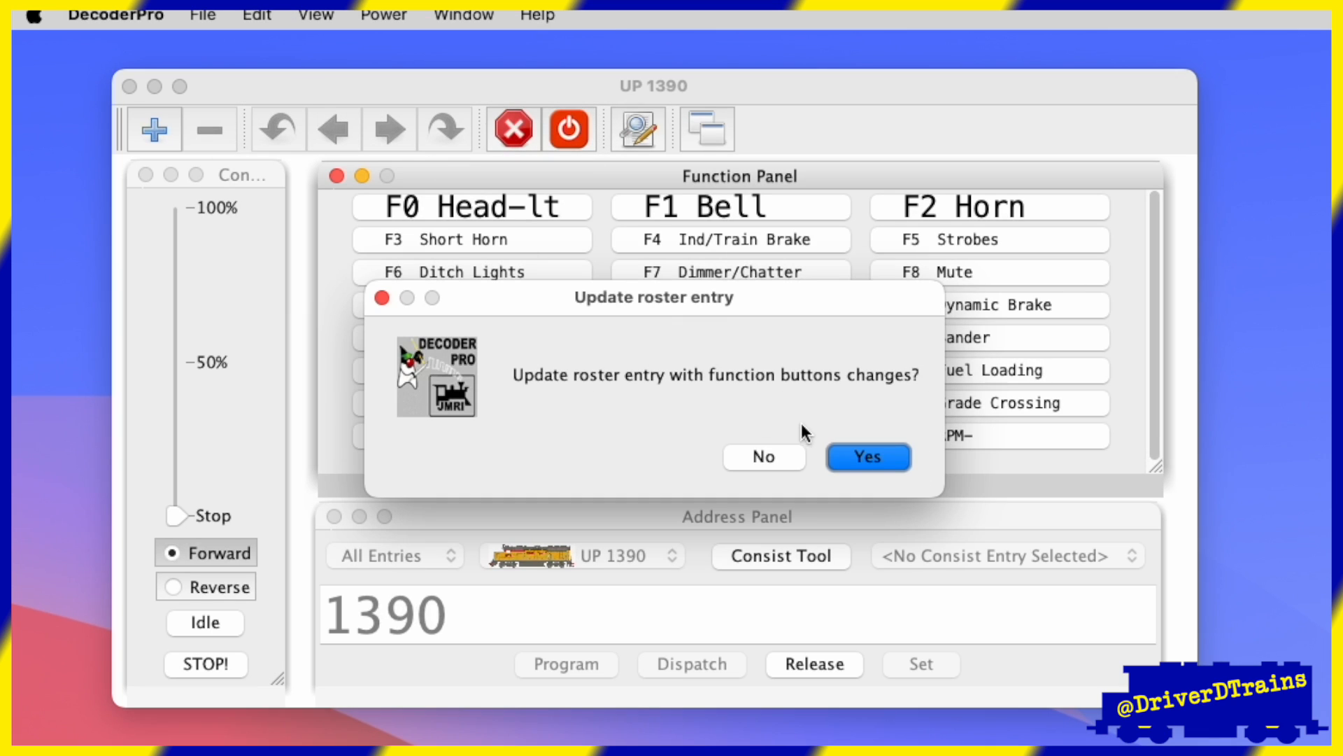
left_click(883, 459)
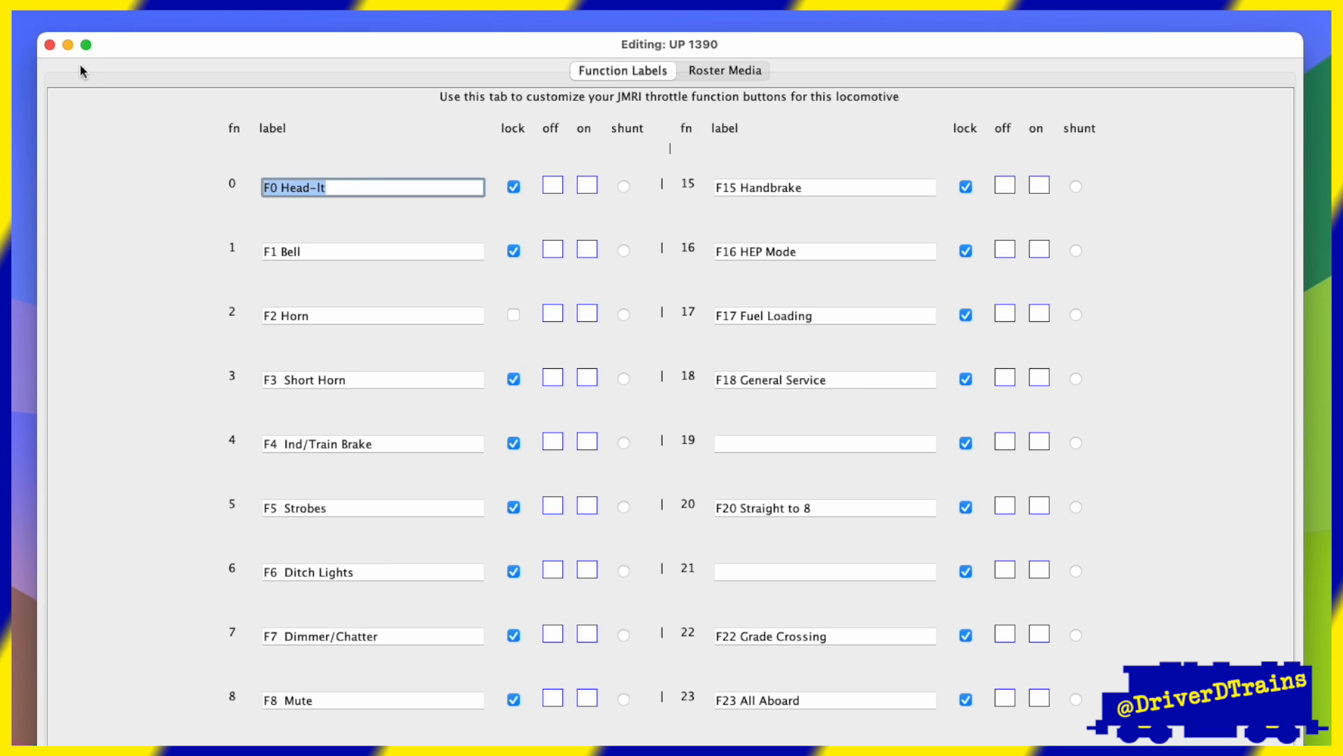
Close the labels editor, open a throttle for UP 1390 and create two additional empty throttle windows.
left_click(49, 45)
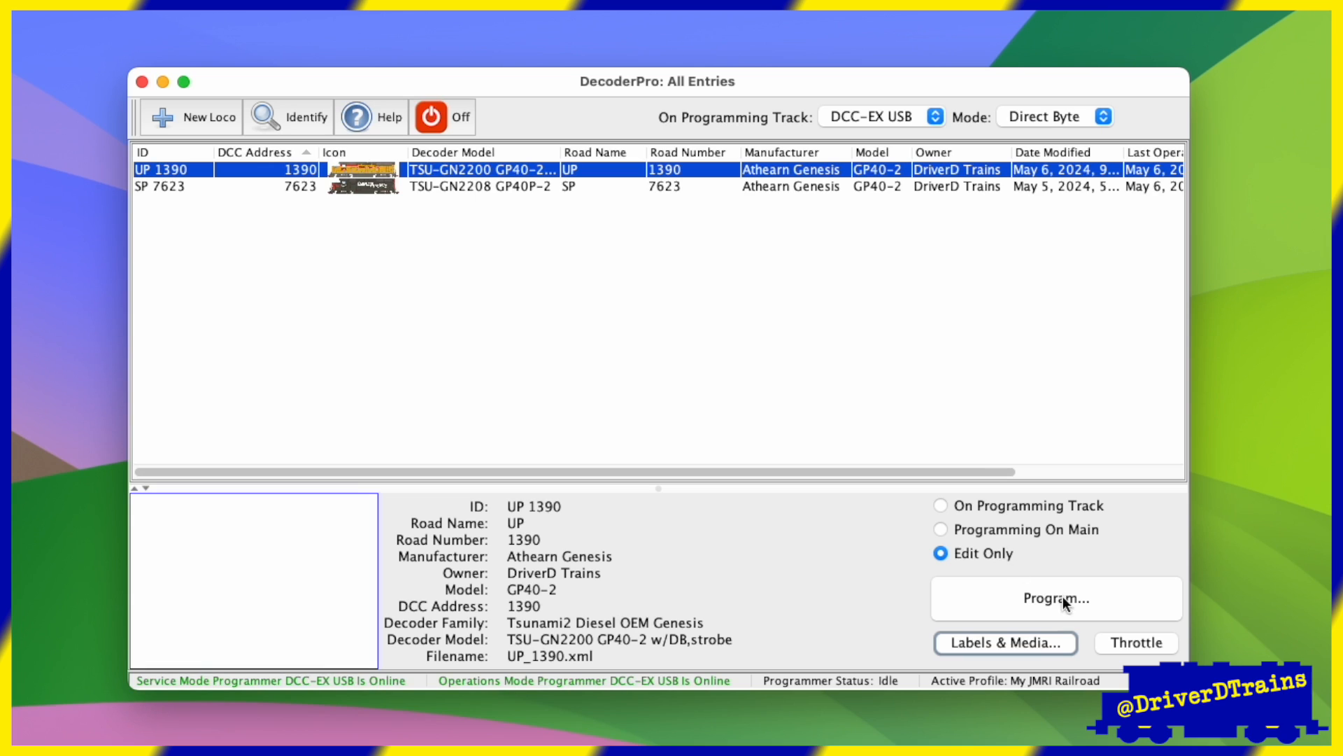
left_click(1137, 642)
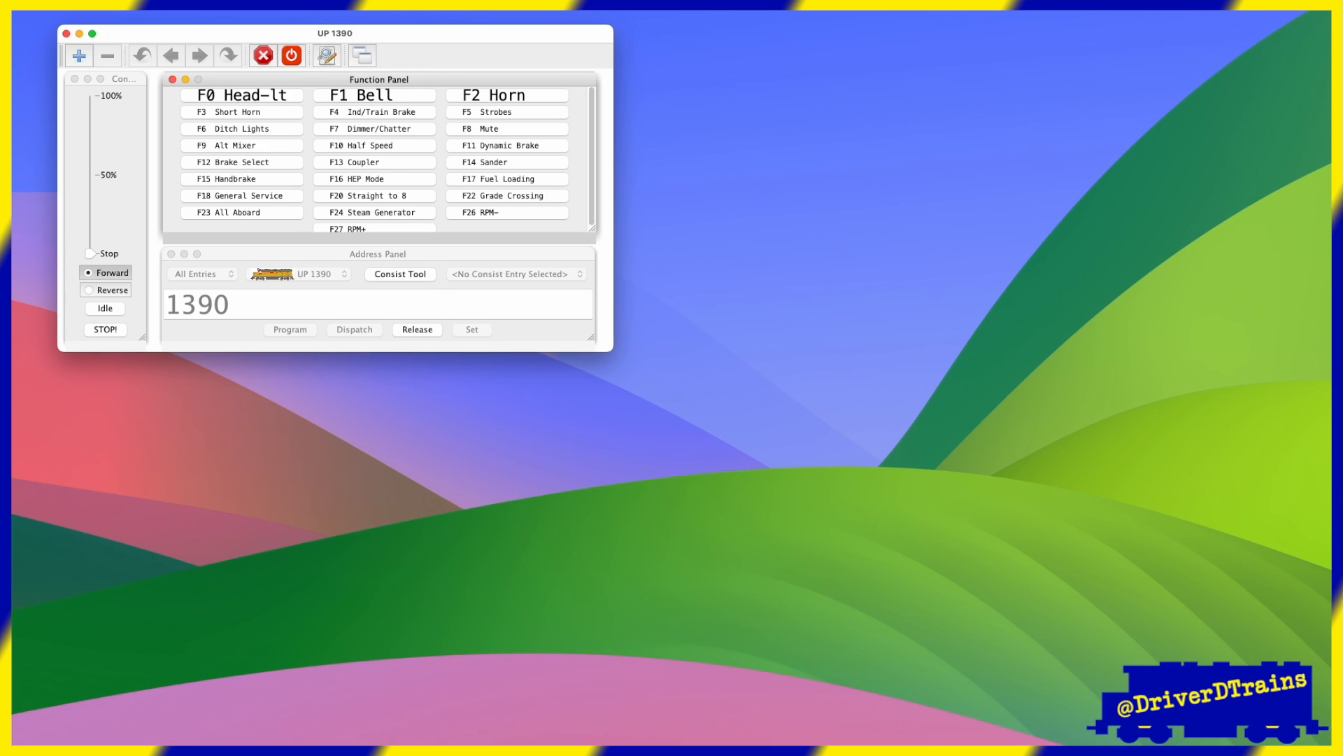
left_click(103, 4)
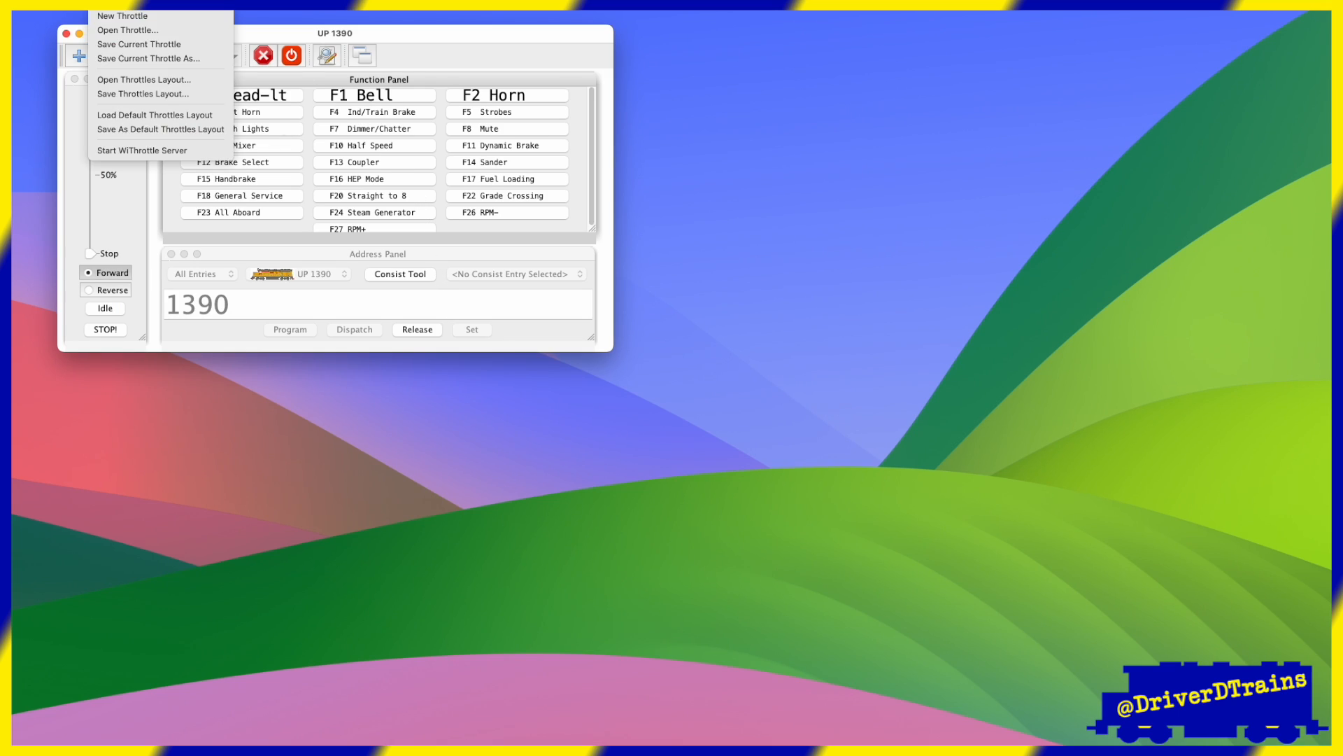
left_click(119, 15)
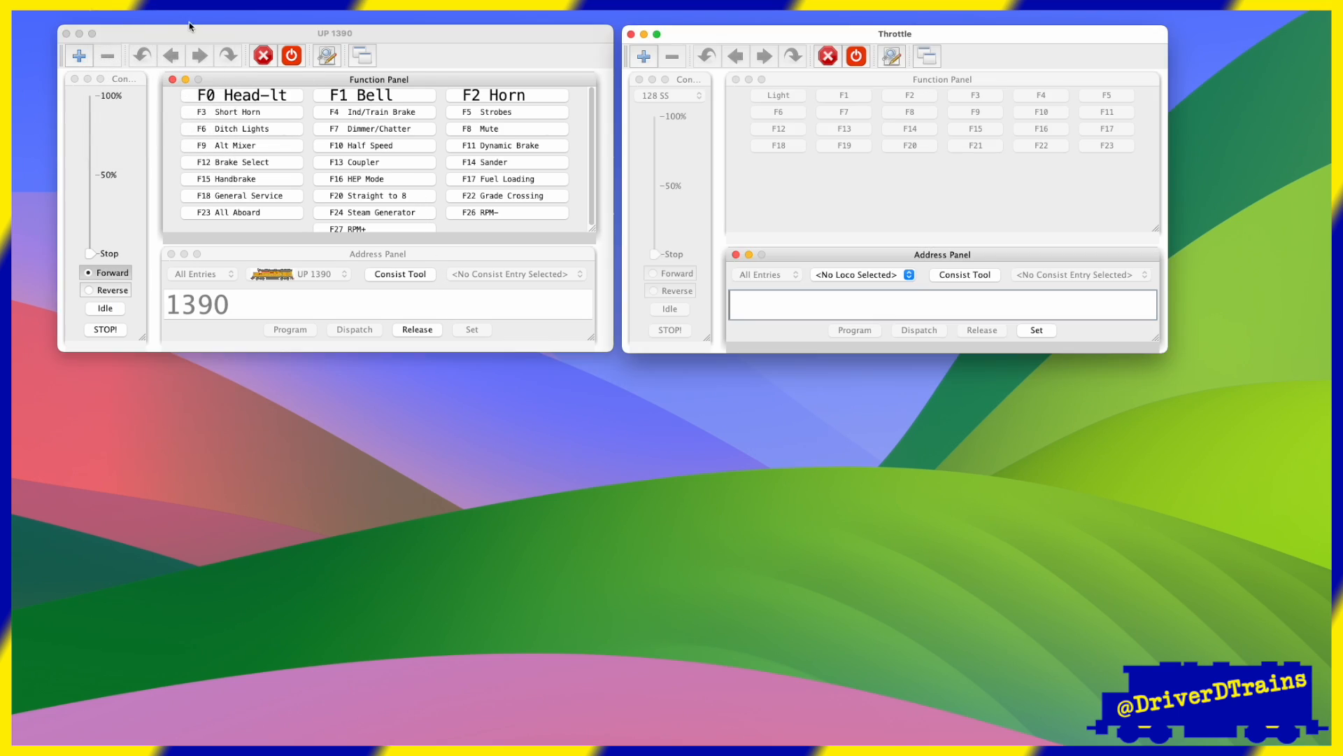
left_click(103, 4)
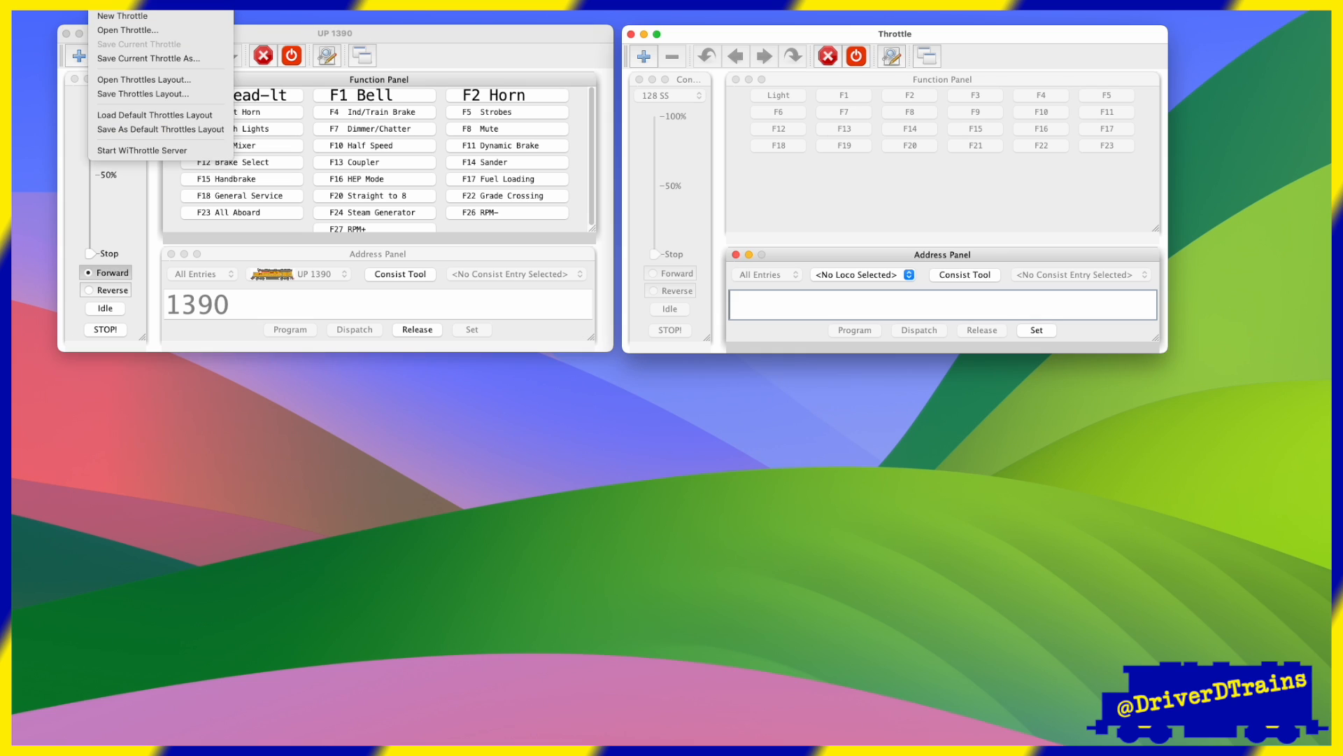
left_click(119, 15)
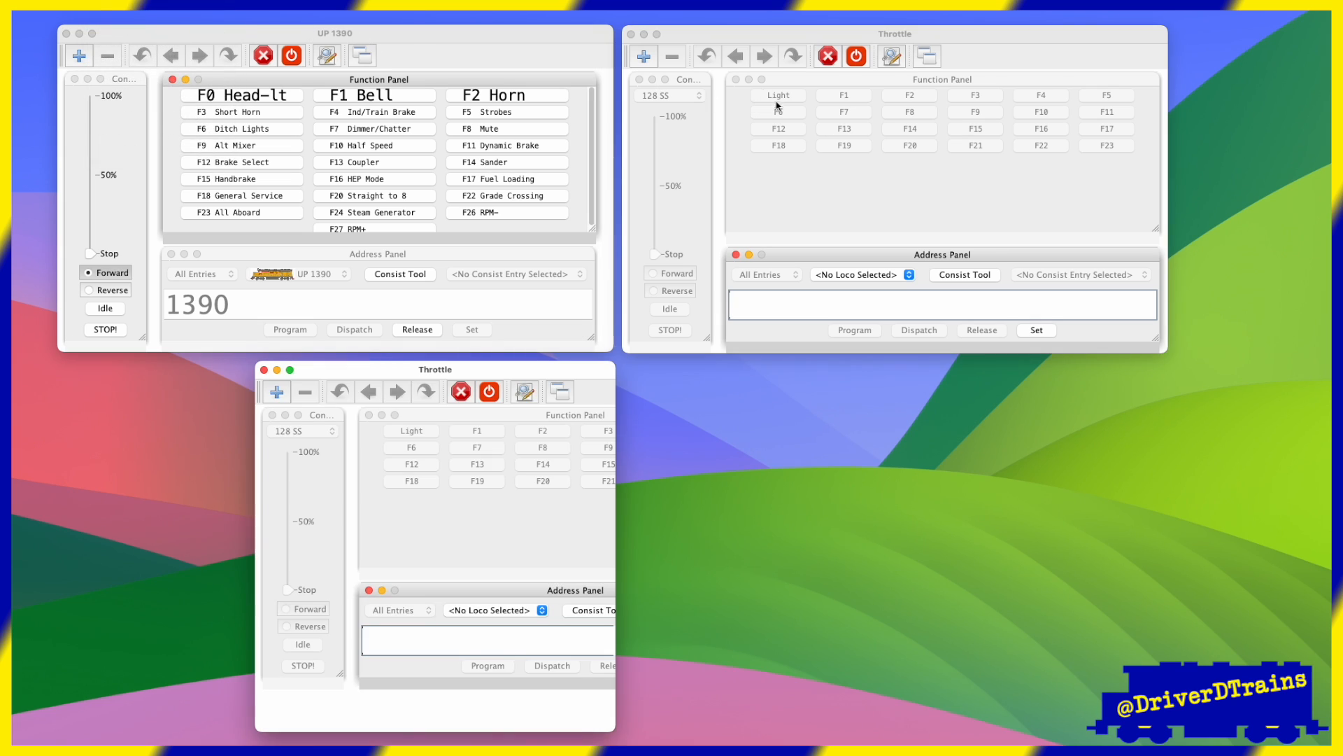
Load the saved throttle file UP 1390 Small Throttle.xml.
left_click(103, 4)
left_click(116, 31)
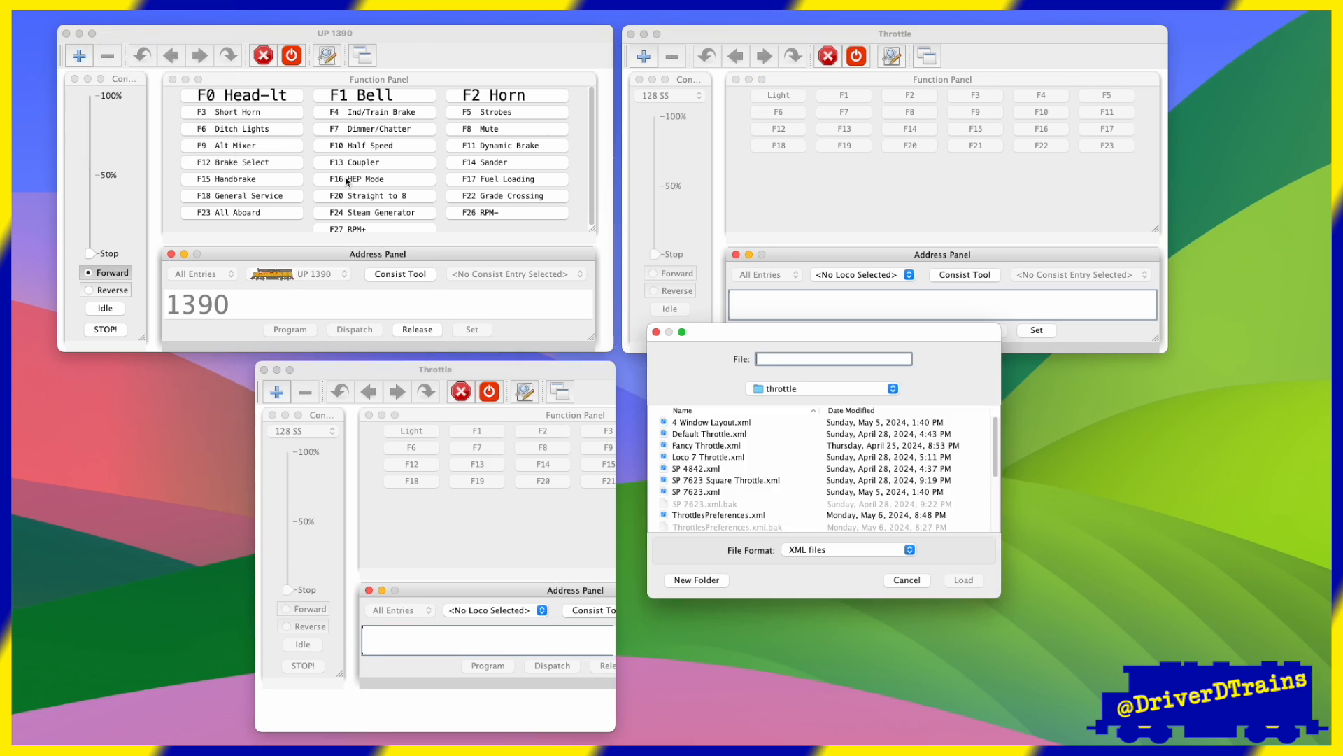
left_click(717, 480)
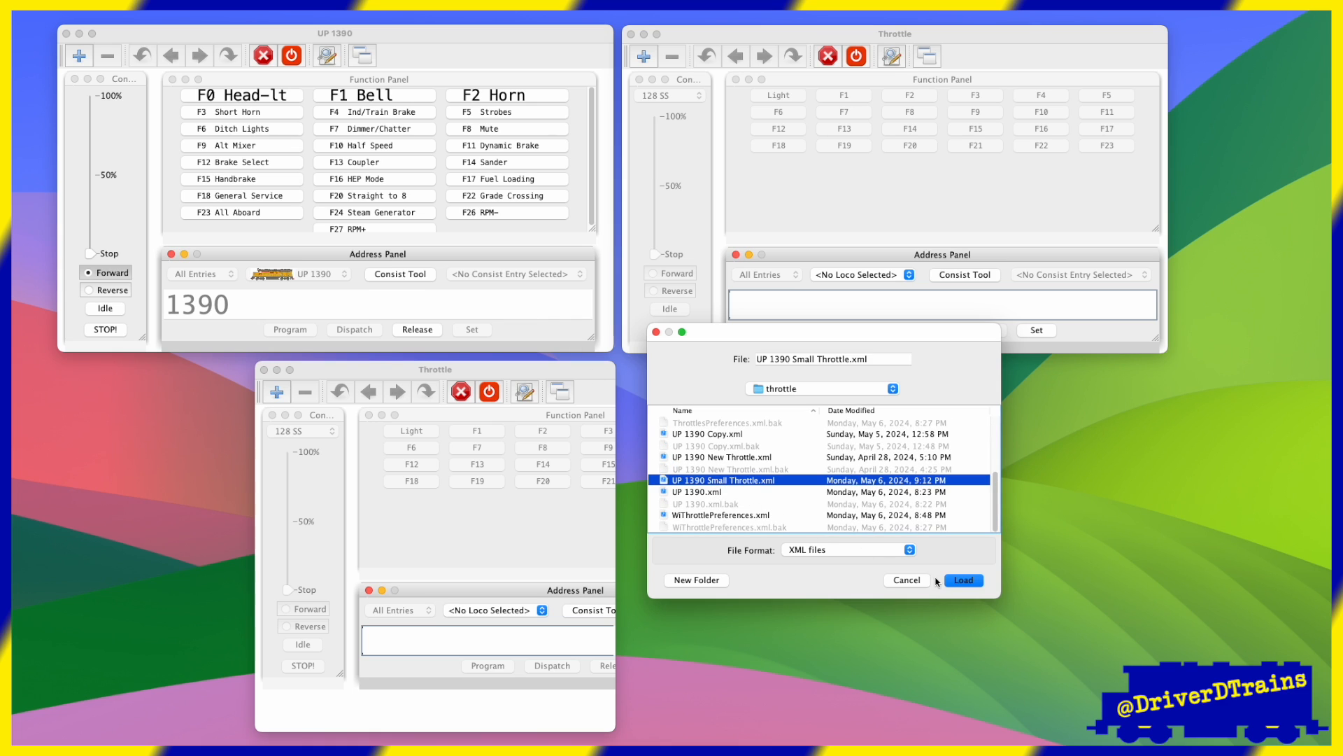
left_click(964, 579)
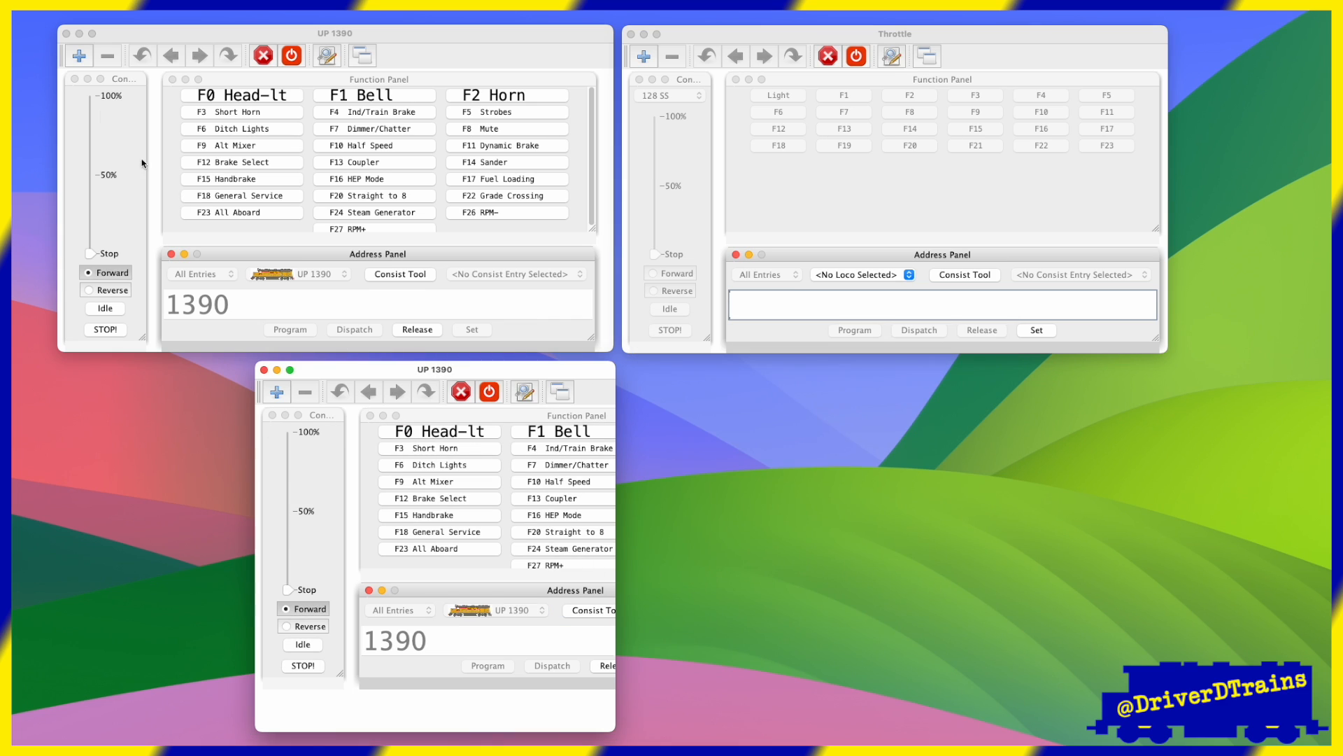
Load a saved throttle layout that places the control panel beneath the function and address panels.
left_click(102, 4)
left_click(105, 30)
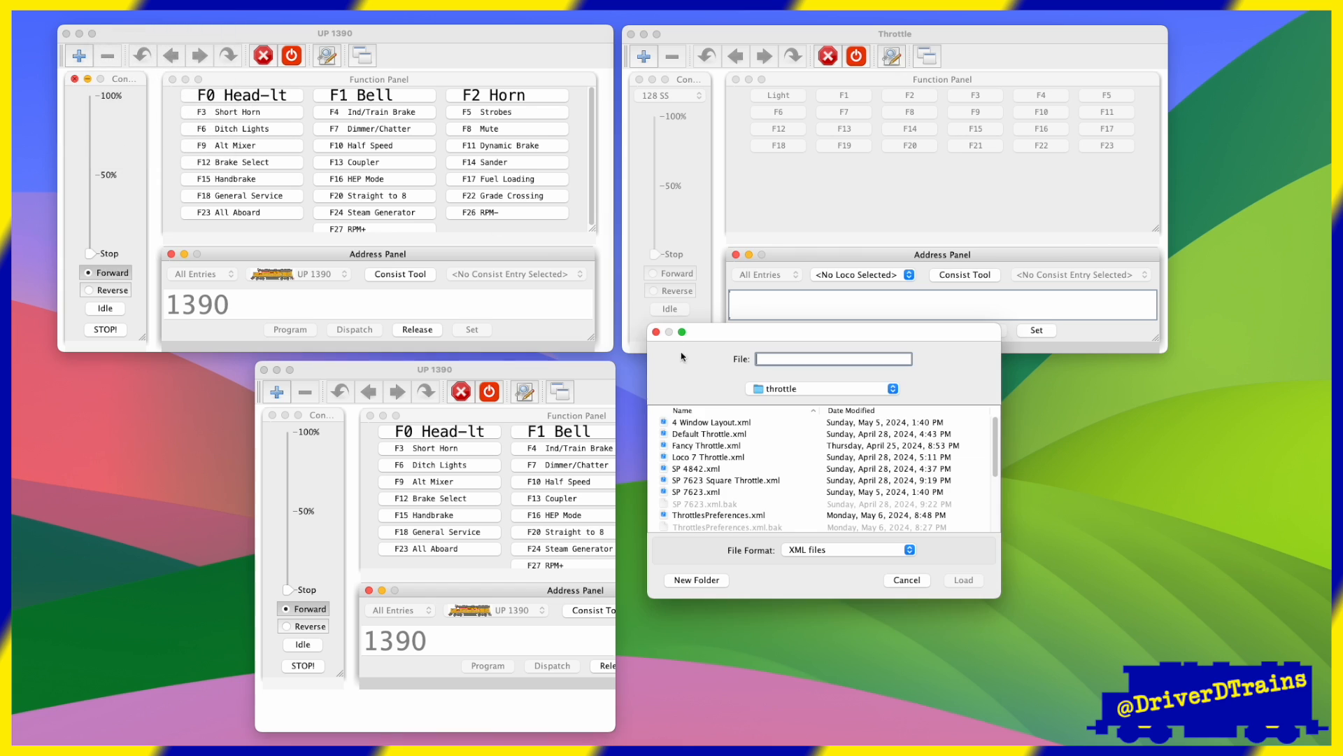
left_click(725, 481)
left_click(963, 579)
Create another new throttle window and assign UP 1390 to it from the roster.
left_click(103, 4)
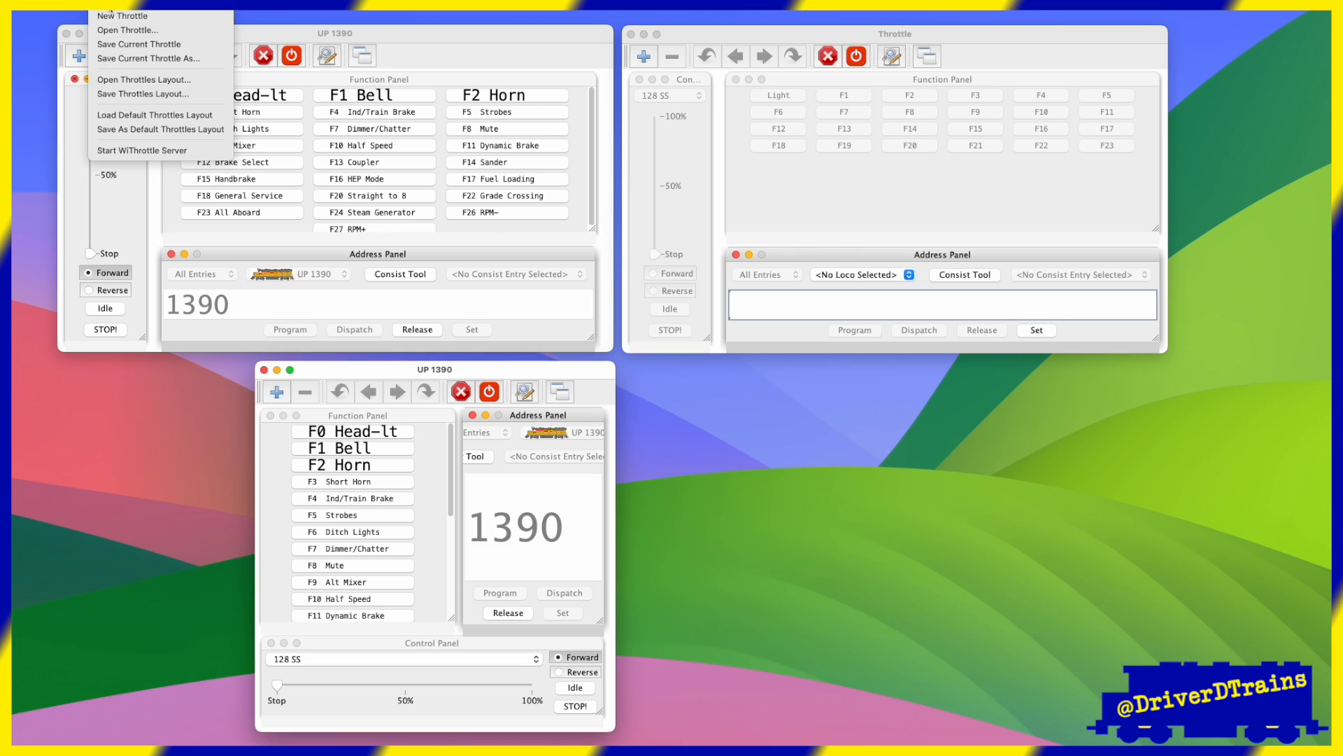
left_click(105, 15)
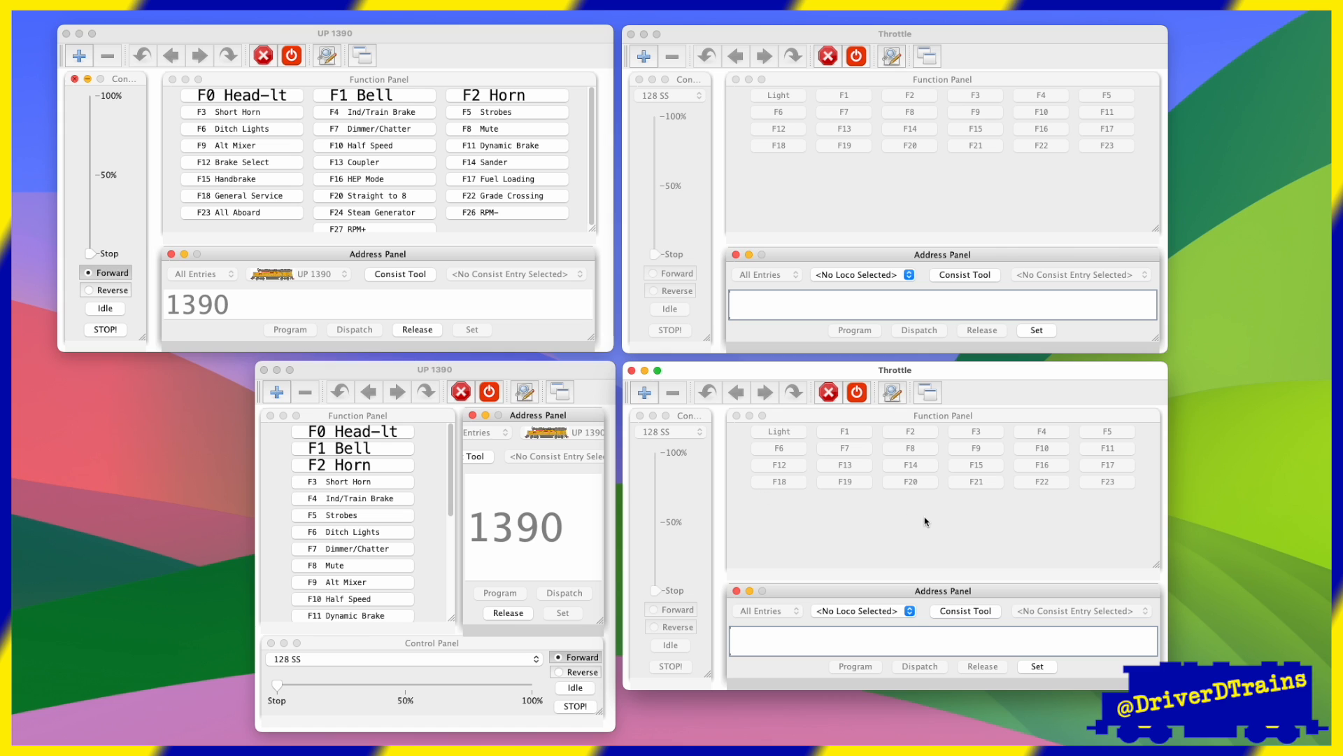
left_click(909, 611)
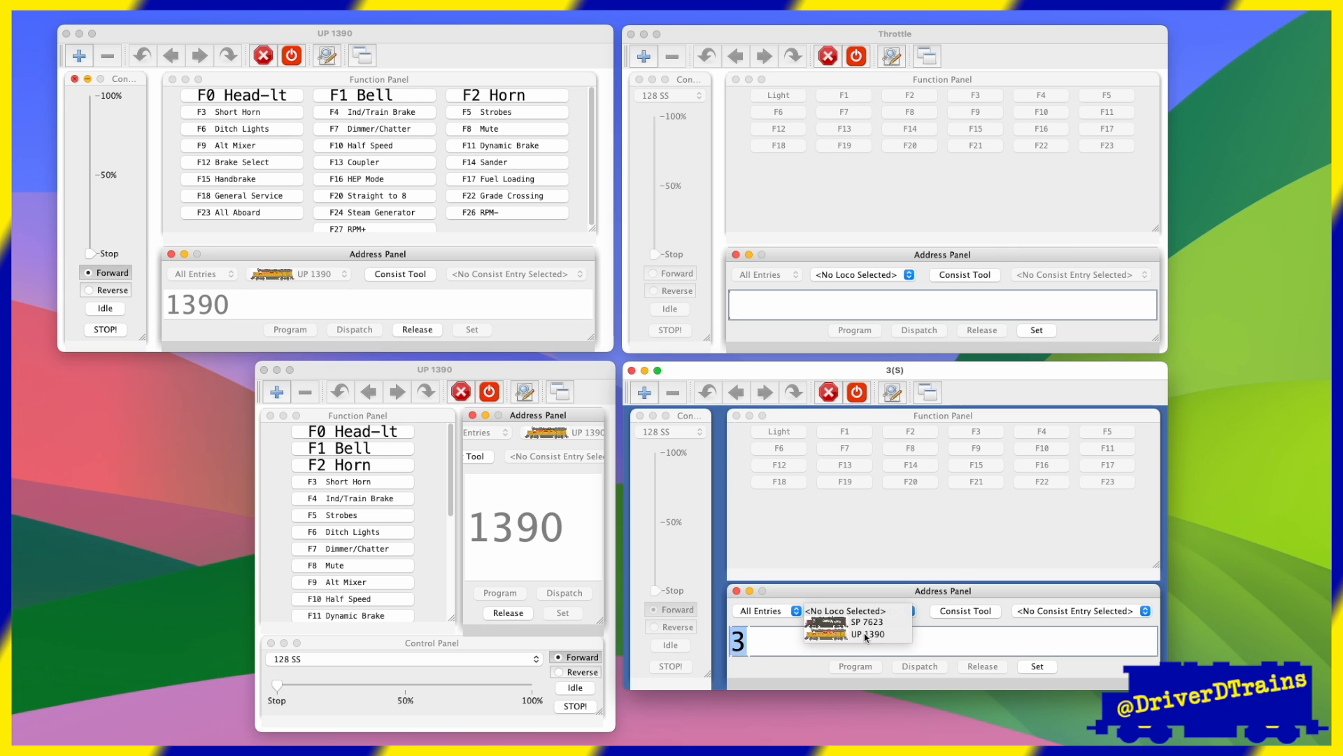
left_click(867, 634)
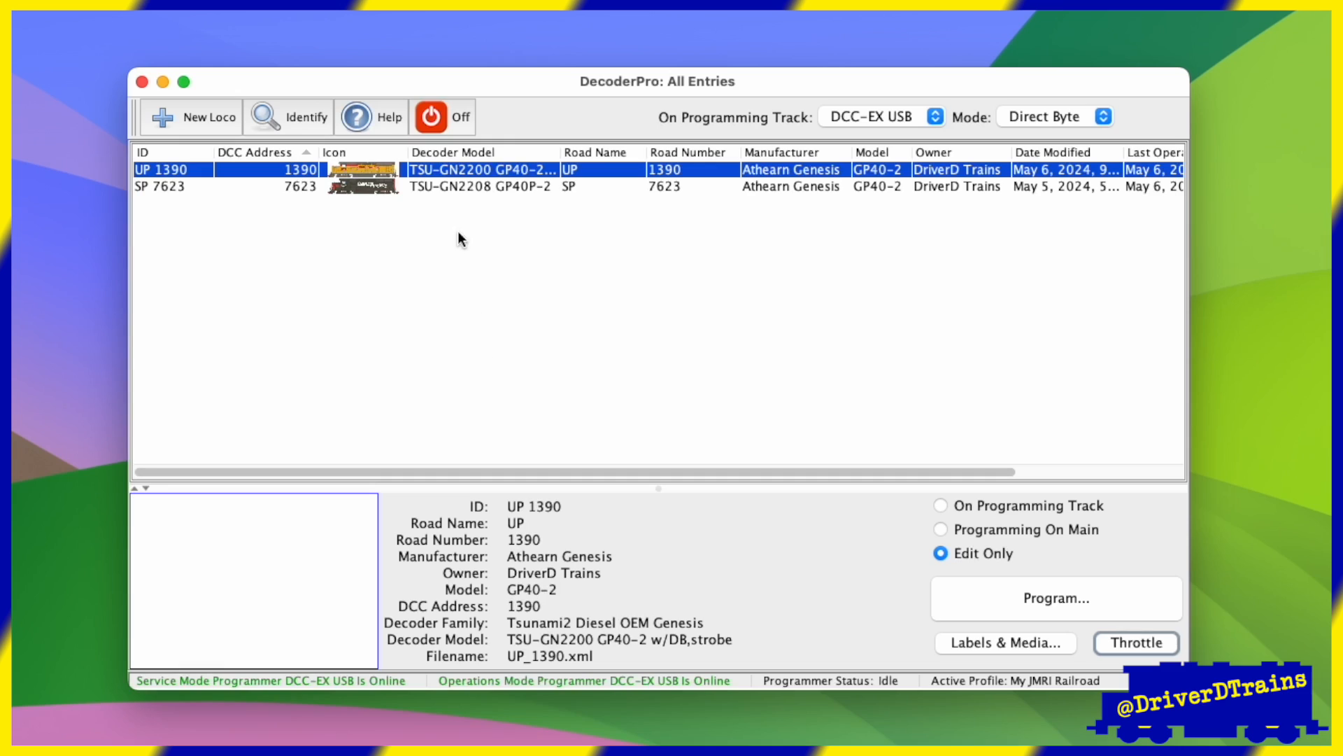
In the DecoderPro roster, duplicate the UP 1390 entry with the ID "UP 1390 Alt. Throttle".
right_click(473, 169)
left_click(532, 339)
type("UP 1390")
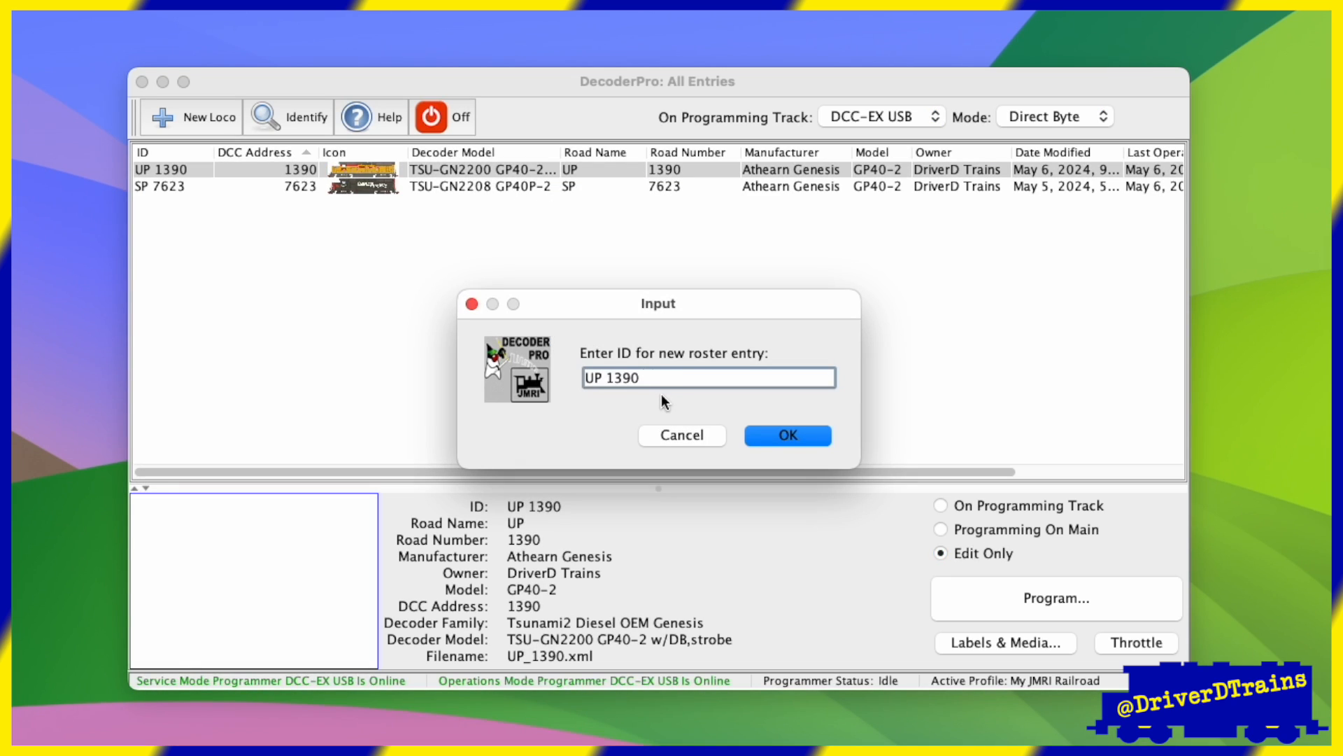
type(" Alt. Throttle")
left_click(788, 435)
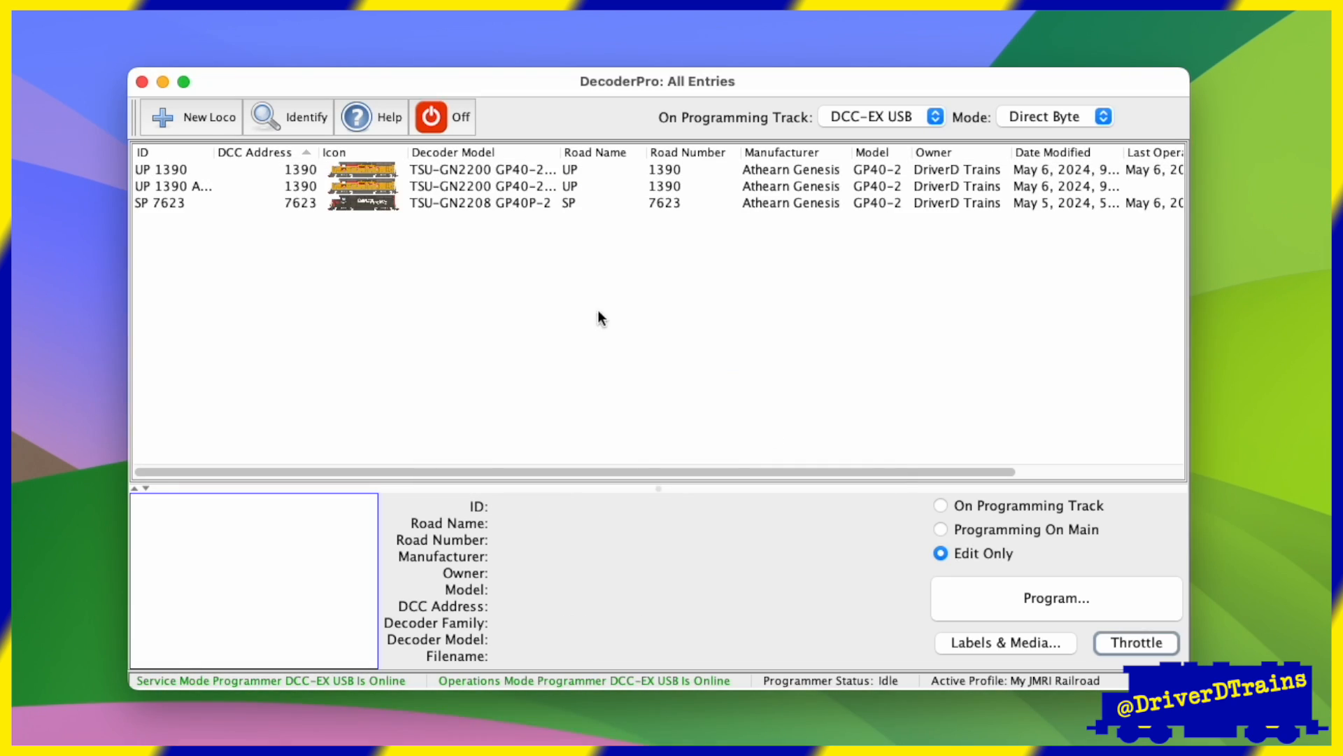
Open the function labels of UP 1390 Alt. Throttle and relabel functions 0–3 and 15–18 with their numbers, F0–F3 and F15–F18.
left_click(259, 187)
left_click(1015, 639)
type("F0")
key("Tab")
key("Tab")
key("Tab")
type("F15")
key("Tab")
key("Tab")
key("Tab")
type("F1")
key("Tab")
key("Tab")
key("Tab")
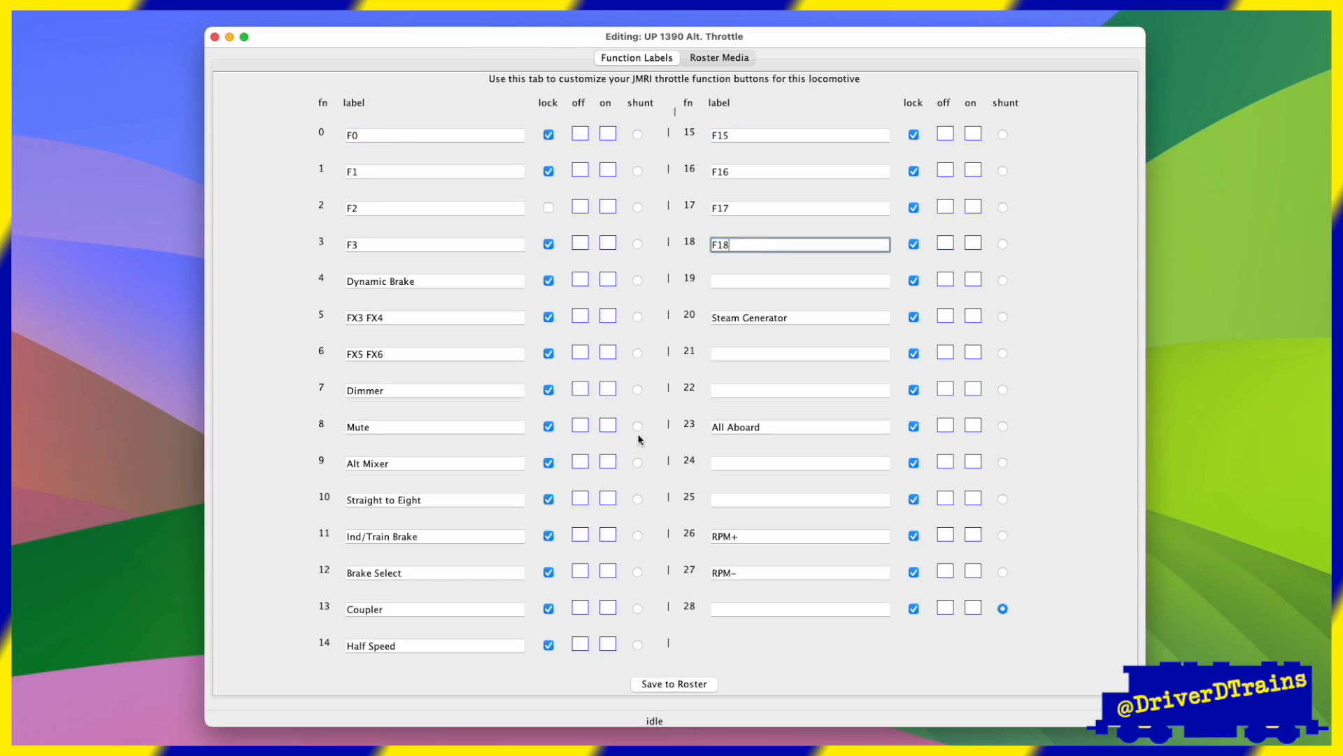
Relabel the remaining named functions of UP 1390 Alt. Throttle with their numbers, including F4–F14, F20, F23, F26 and F27.
type("F21")
key("Tab")
key("Tab")
key("Tab")
type("F7")
key("Tab")
key("Tab")
key("Tab")
type("F22")
key("Tab")
key("Tab")
key("Tab")
type("F8")
key("Tab")
key("Tab")
key("Tab")
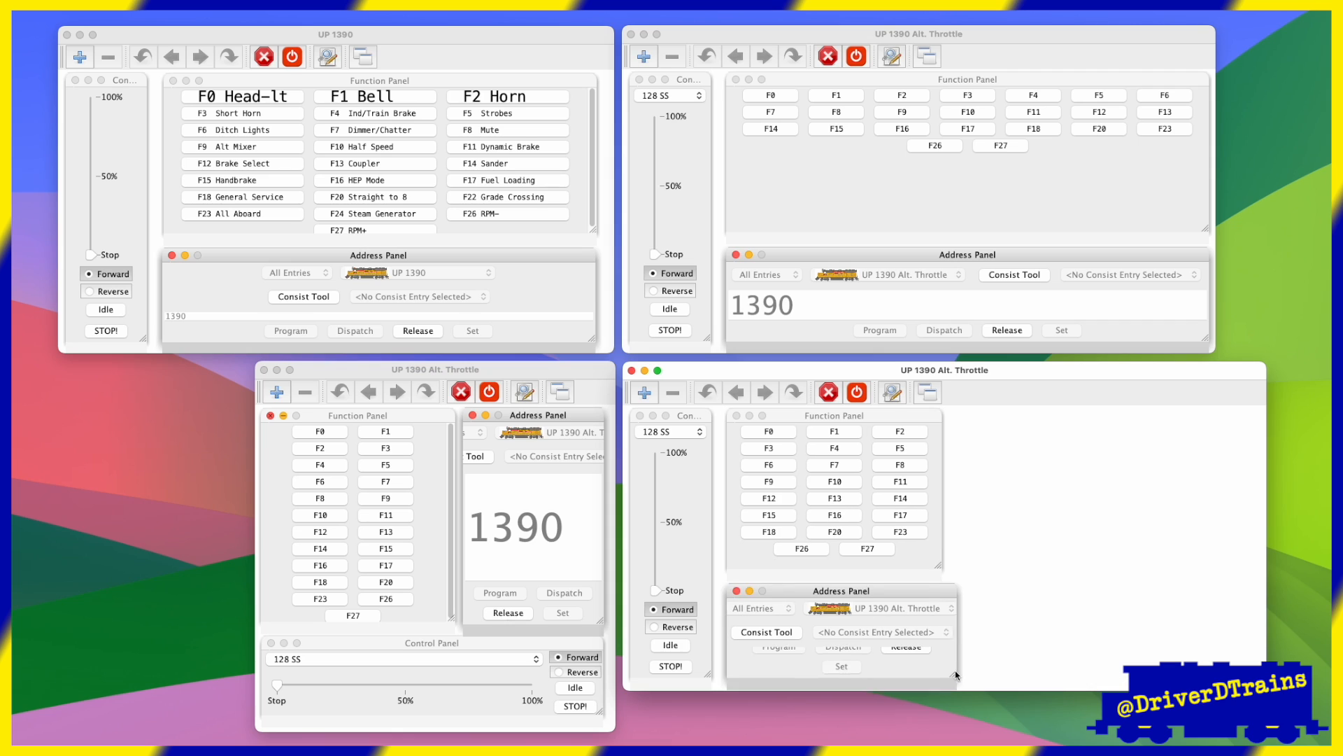
Hide the F24 Steam Generator button on the UP 1390 throttle by making it not visible in its properties.
left_click(720, 741)
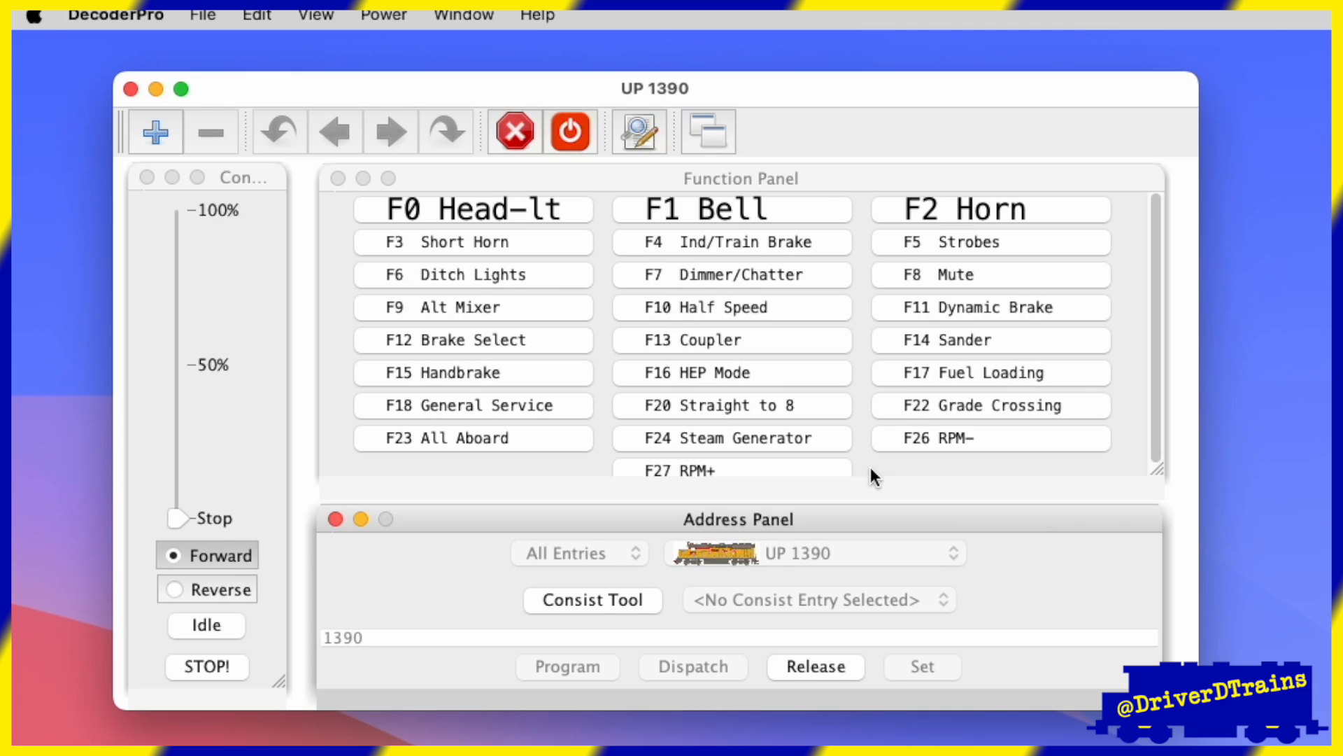
left_click(825, 435)
right_click(824, 434)
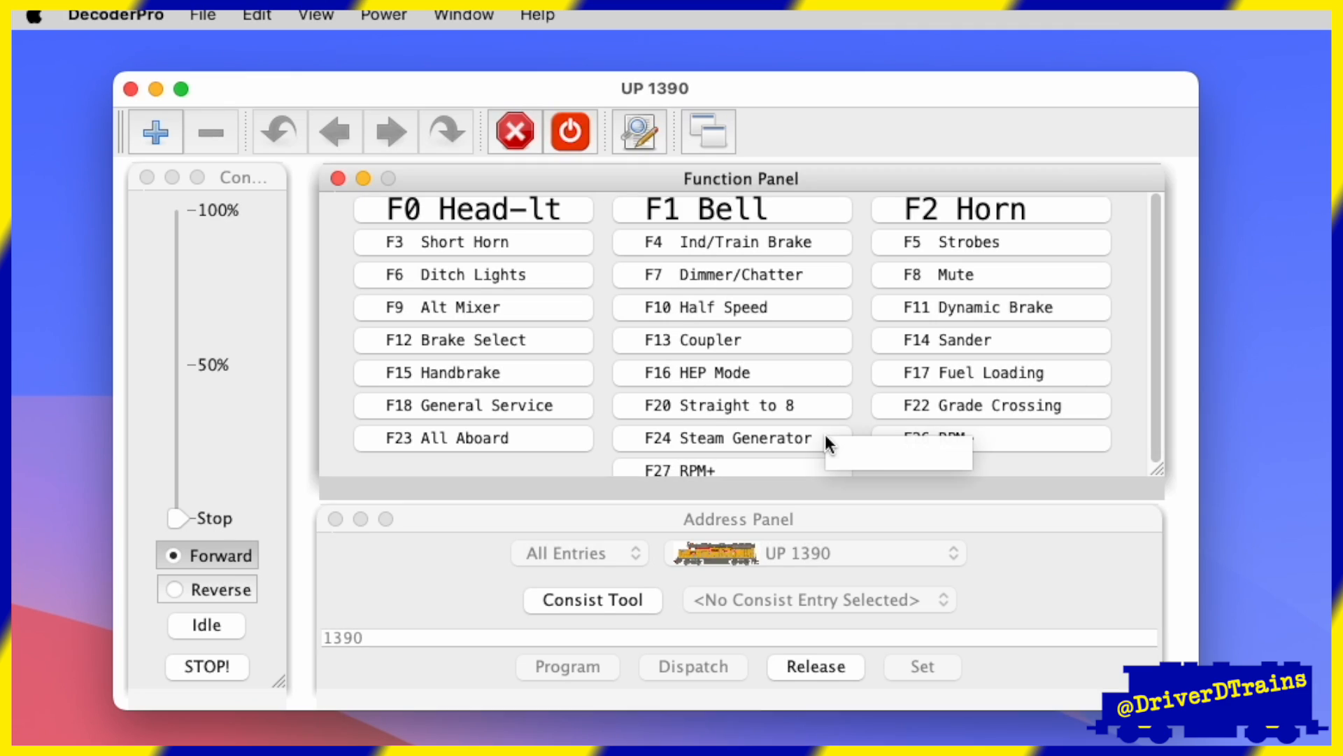
left_click(868, 453)
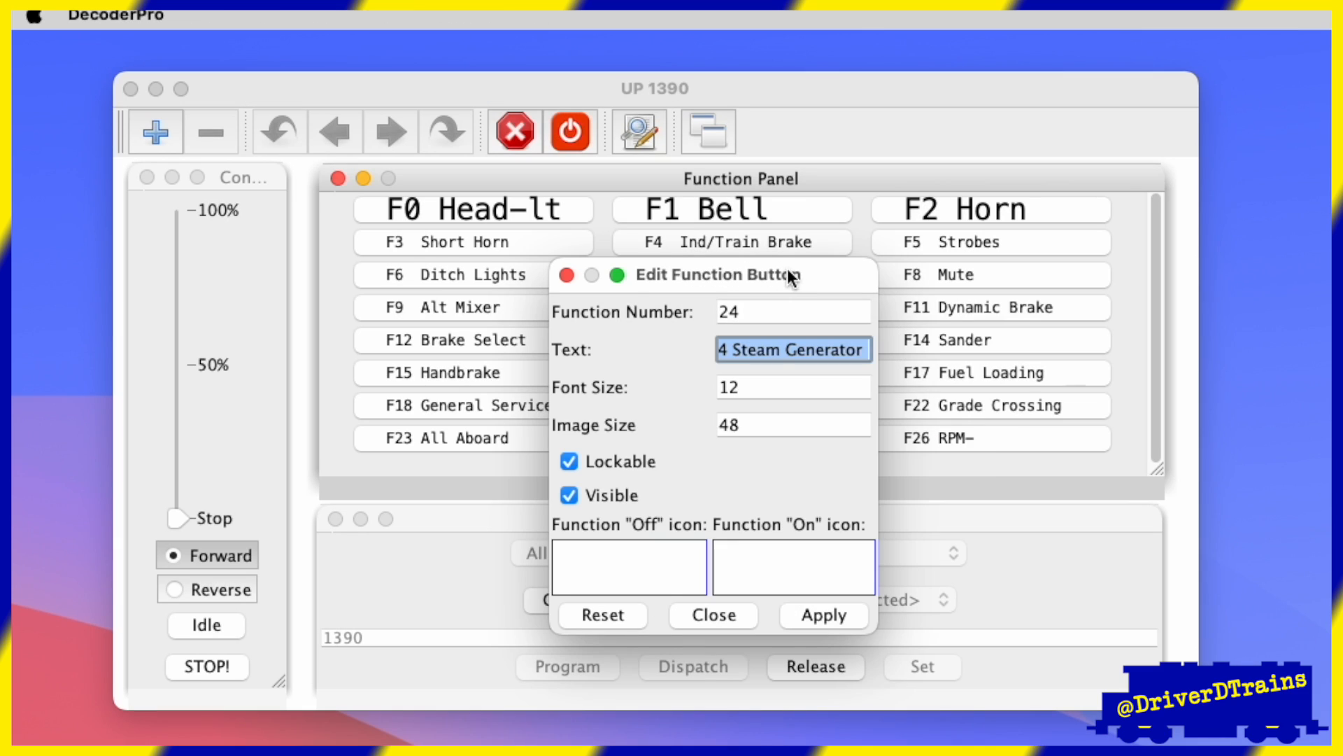
left_click(571, 496)
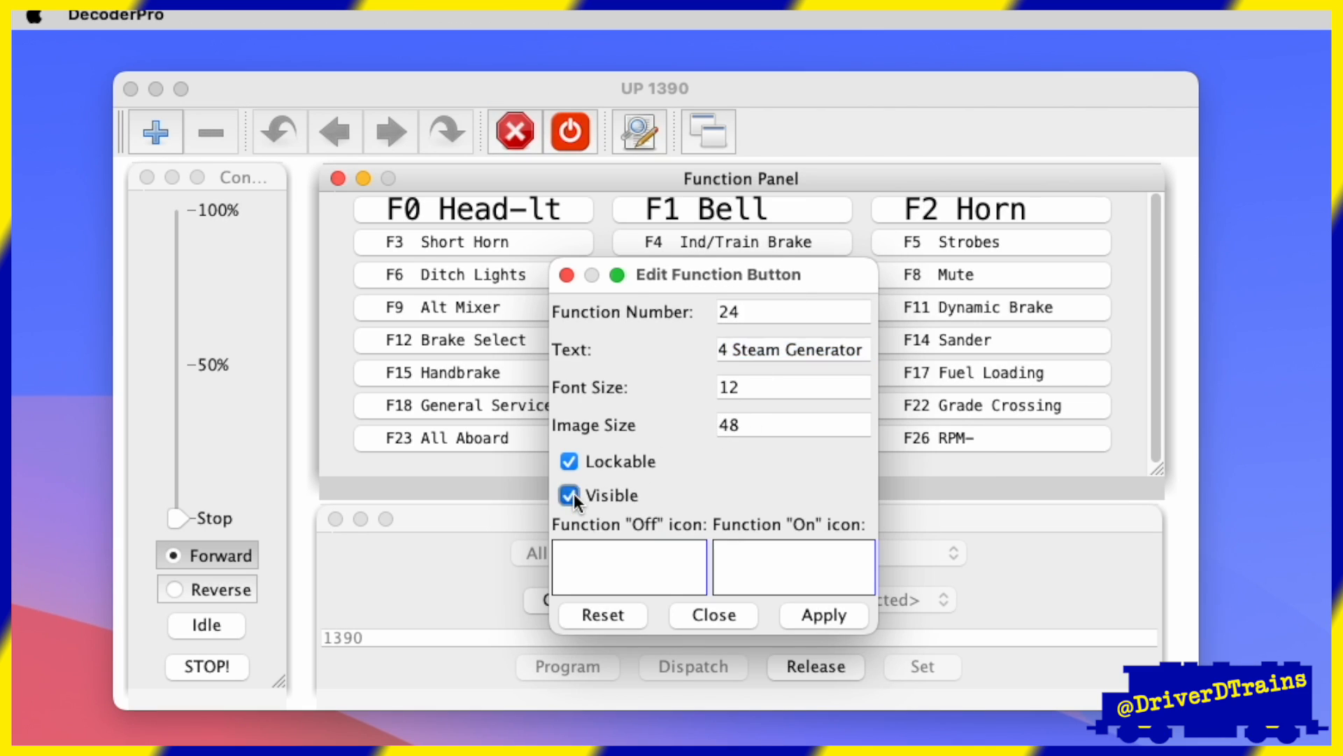
left_click(809, 610)
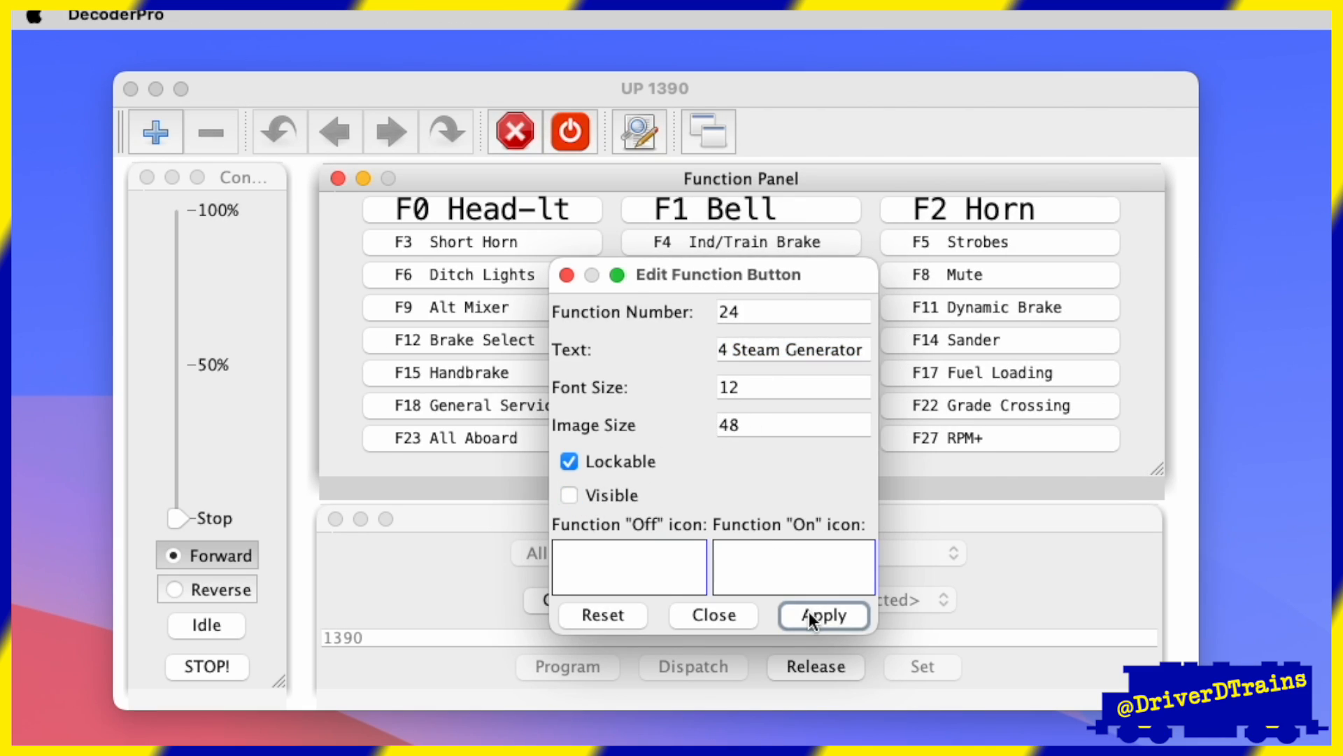
left_click(747, 613)
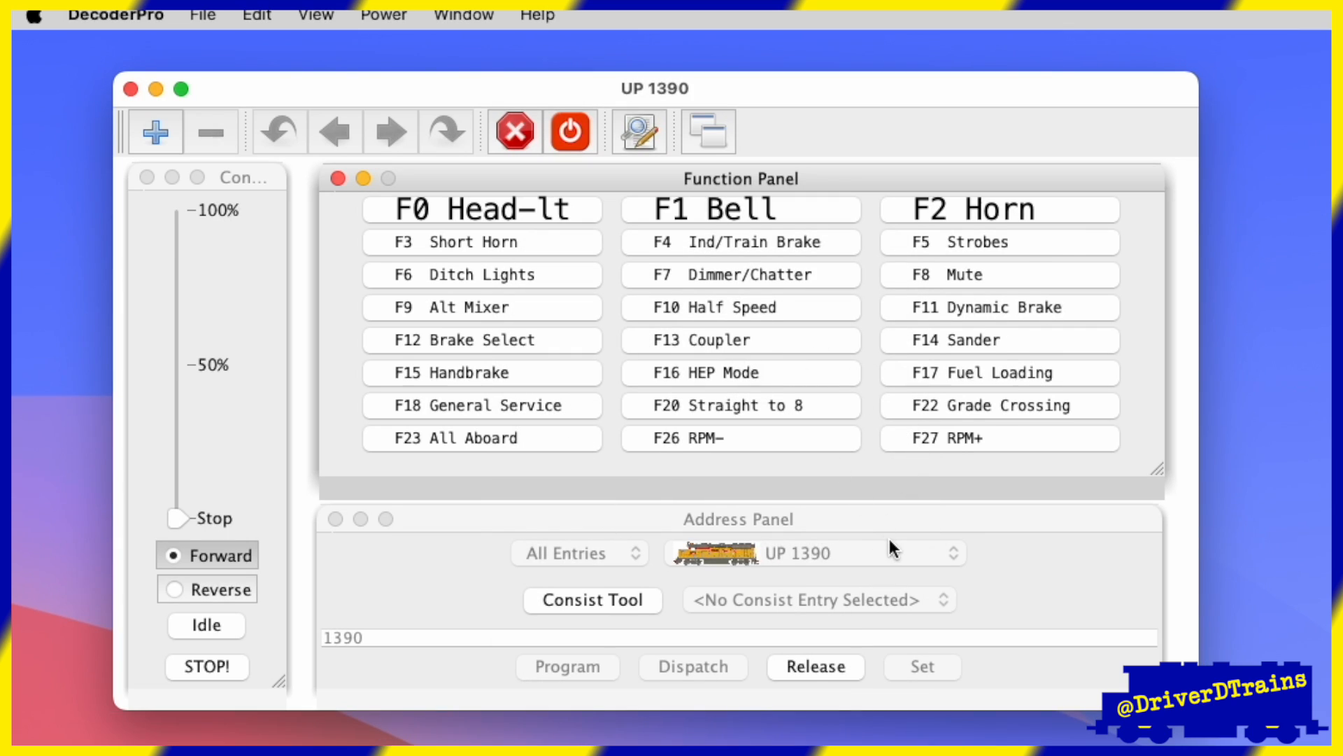
Reset the UP 1390 throttle's function buttons and close its throttle window.
left_click(317, 16)
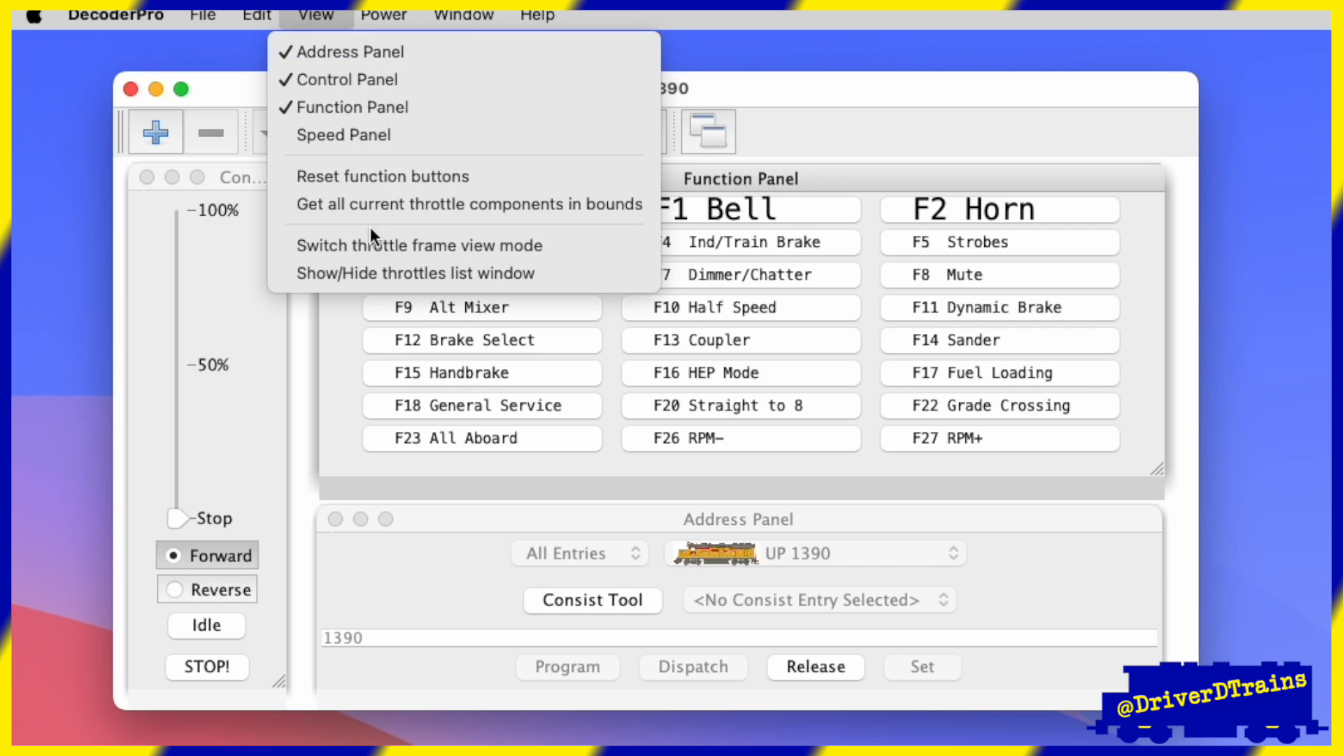
left_click(383, 180)
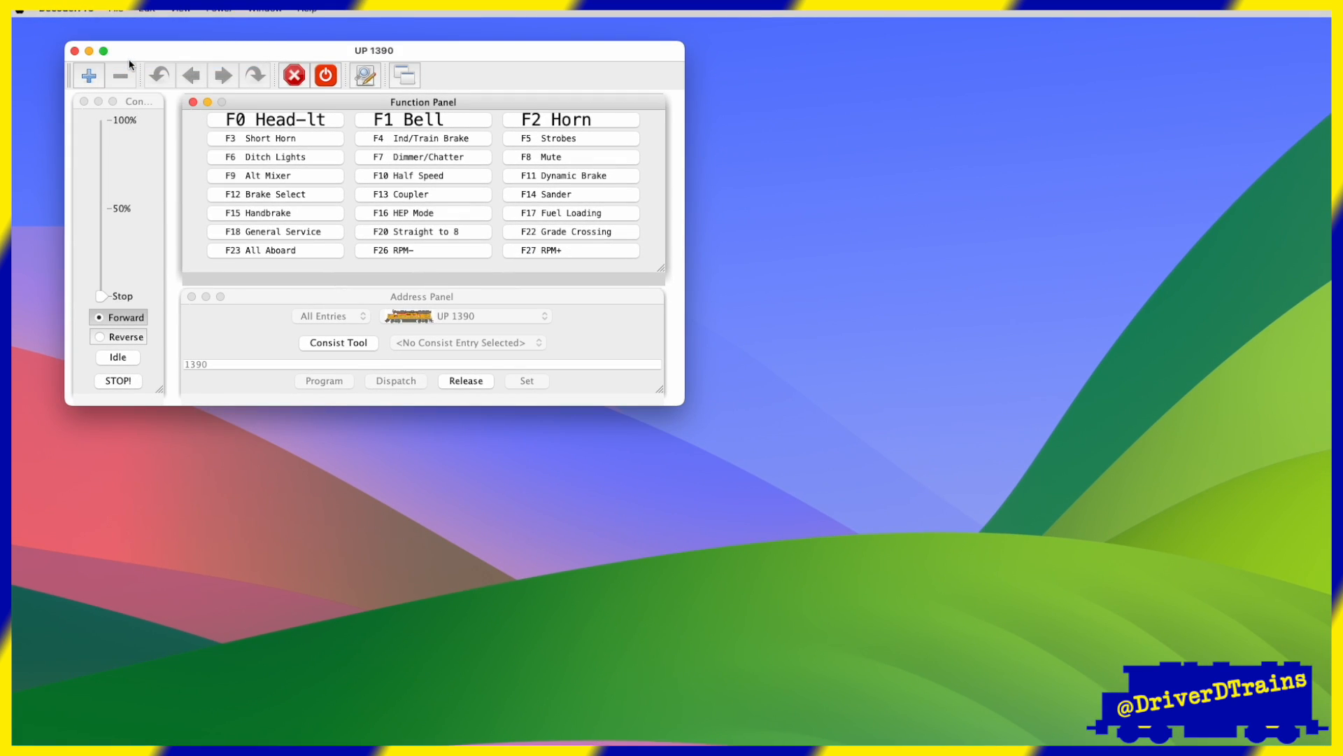
left_click(75, 52)
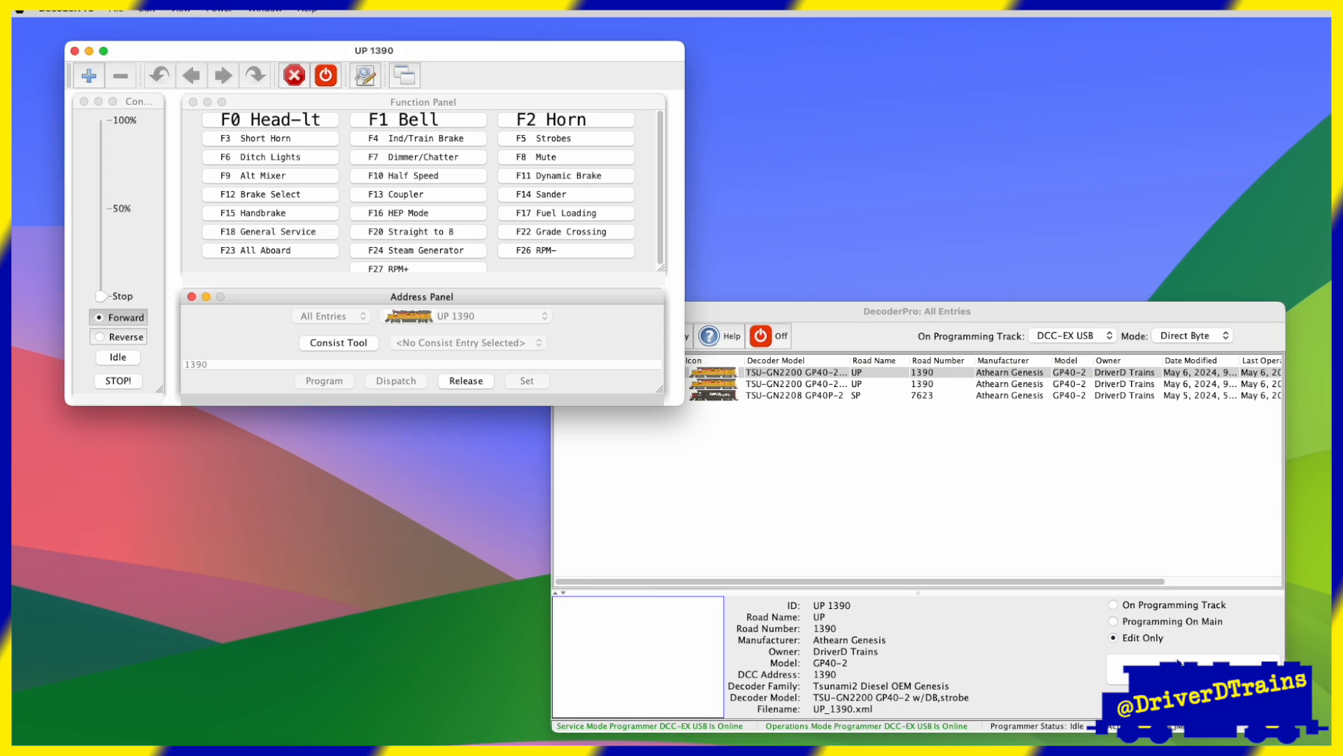
Try to hide the UP 1390 throttle's F24 Steam Generator button by making it not visible and applying the change.
right_click(459, 254)
left_click(473, 393)
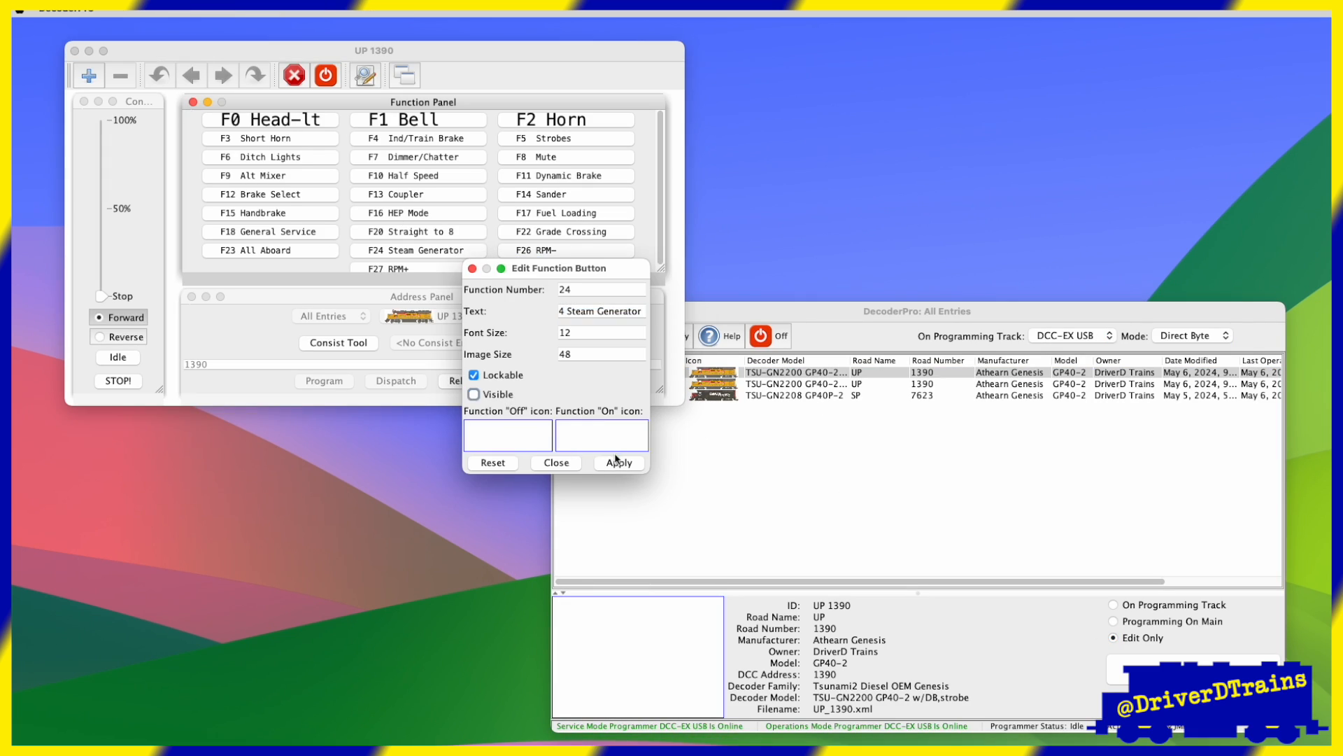
left_click(619, 462)
left_click(557, 461)
Export the current UP 1390 throttle customization to the roster, reopen the throttle to check F24, and close it again.
left_click(147, 9)
left_click(166, 48)
left_click(509, 263)
left_click(75, 51)
left_click(724, 373)
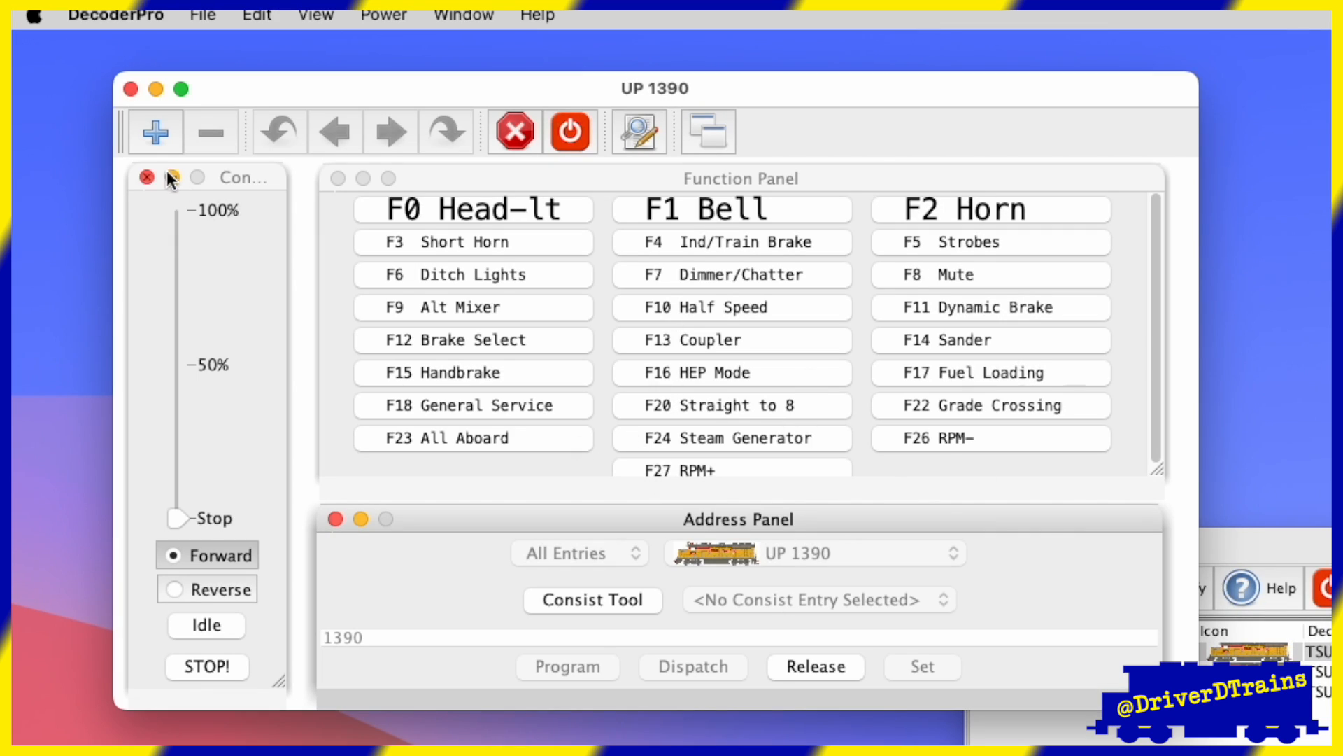
left_click(133, 88)
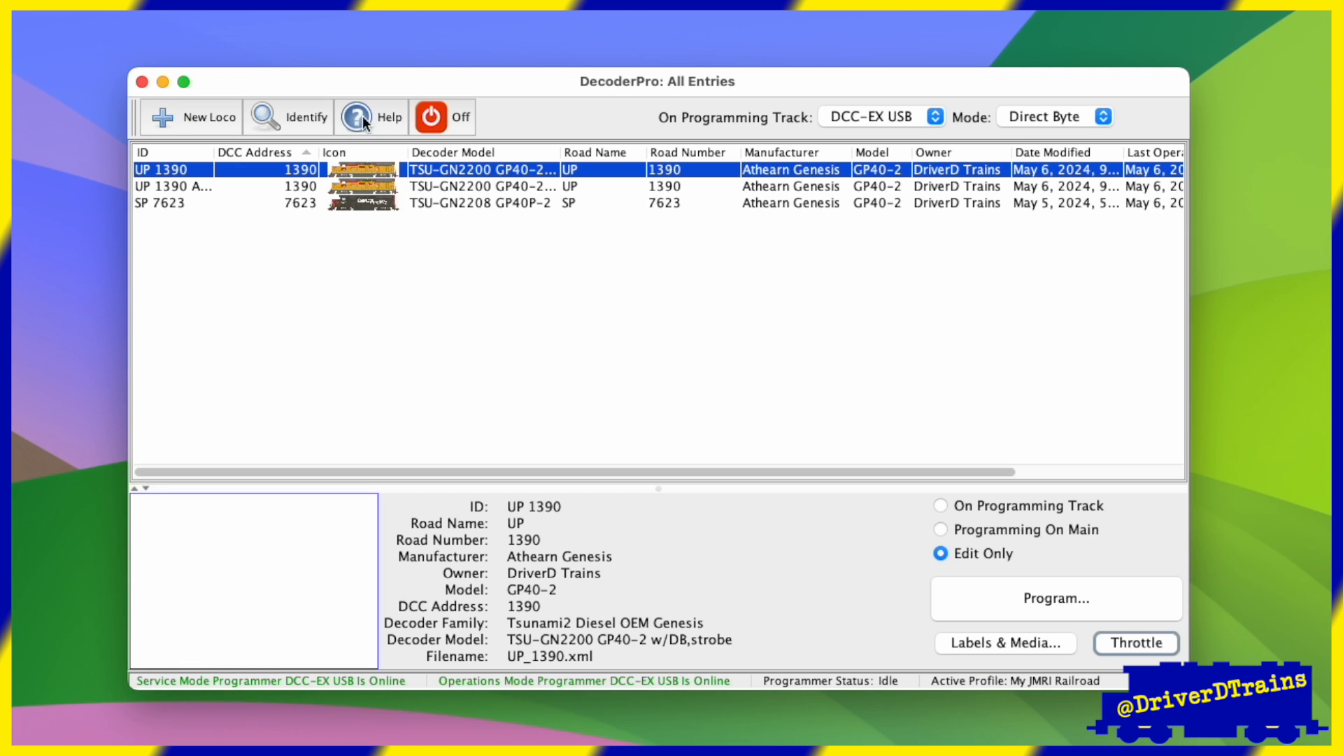
Clear the function 24 label of UP 1390 in its labels and media, save it to the roster and close the editor.
left_click(994, 642)
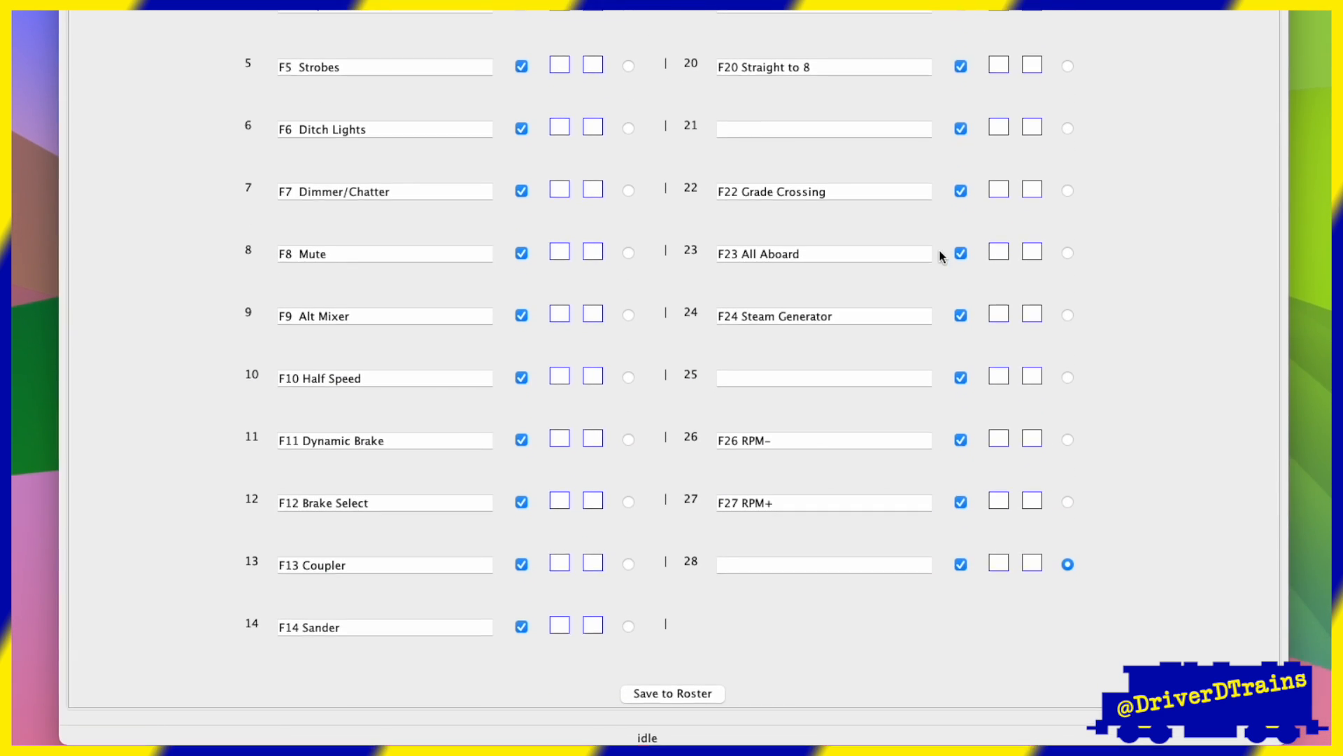
left_click(892, 475)
key("BackSpace")
key("BackSpace")
key("BackSpace")
key("BackSpace")
key("BackSpace")
key("BackSpace")
key("BackSpace")
key("BackSpace")
key("BackSpace")
key("BackSpace")
key("BackSpace")
key("BackSpace")
key("BackSpace")
key("BackSpace")
key("BackSpace")
key("BackSpace")
key("BackSpace")
key("BackSpace")
key("BackSpace")
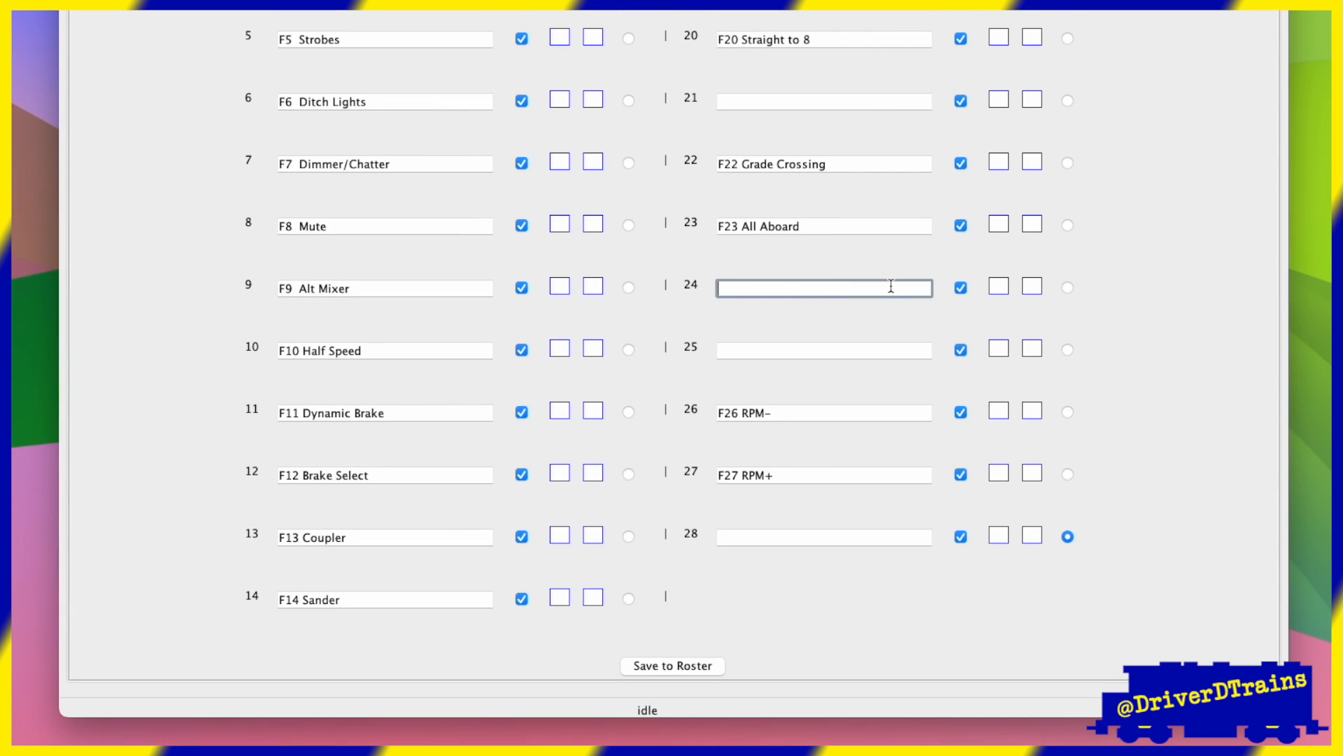
left_click(629, 666)
left_click(266, 29)
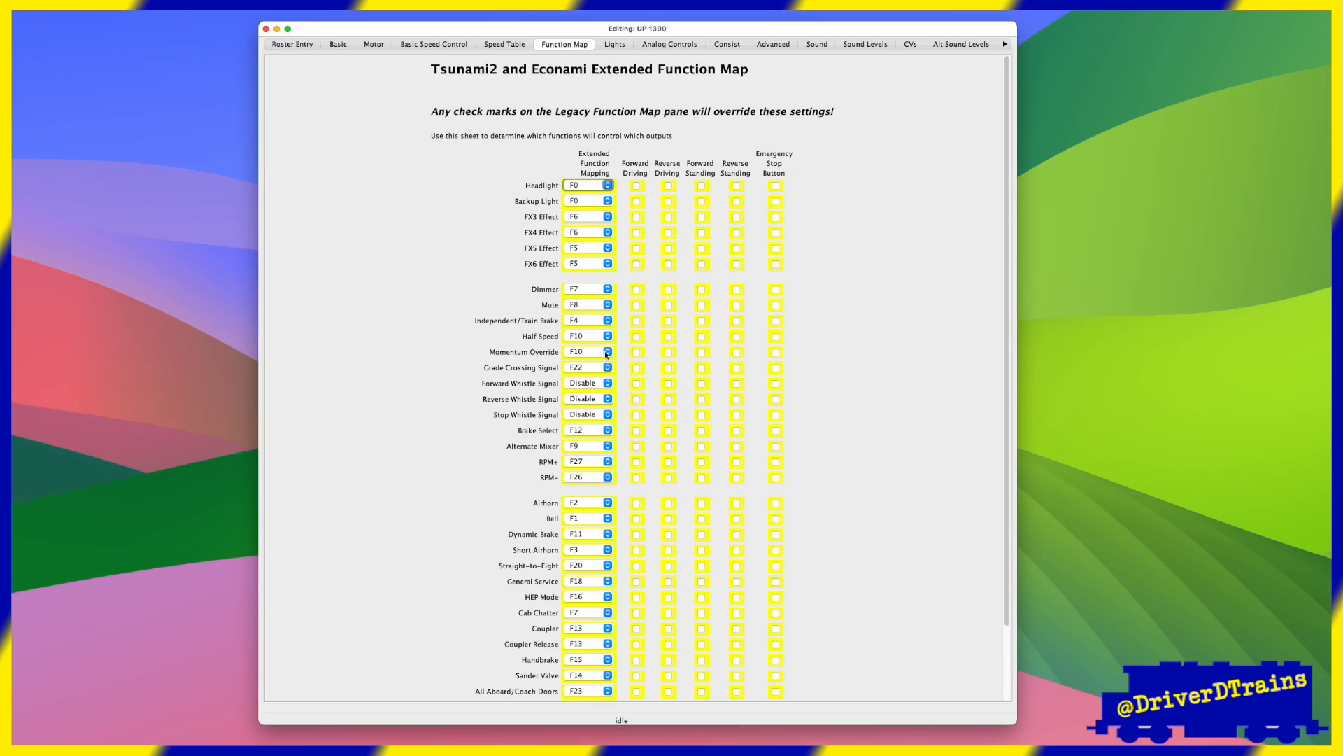
Review the rest of UP 1390's extended function map and open the application preferences.
scroll(619, 651, "down", 5)
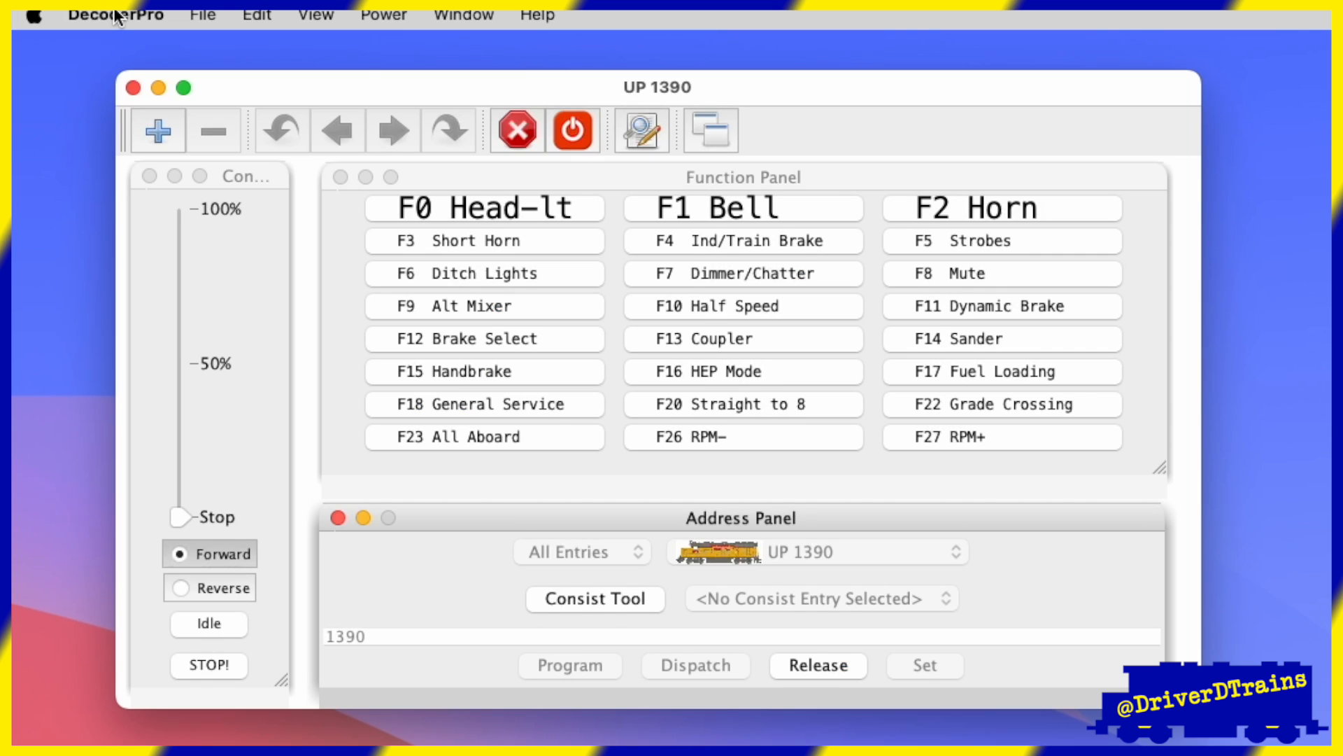
left_click(115, 14)
left_click(120, 85)
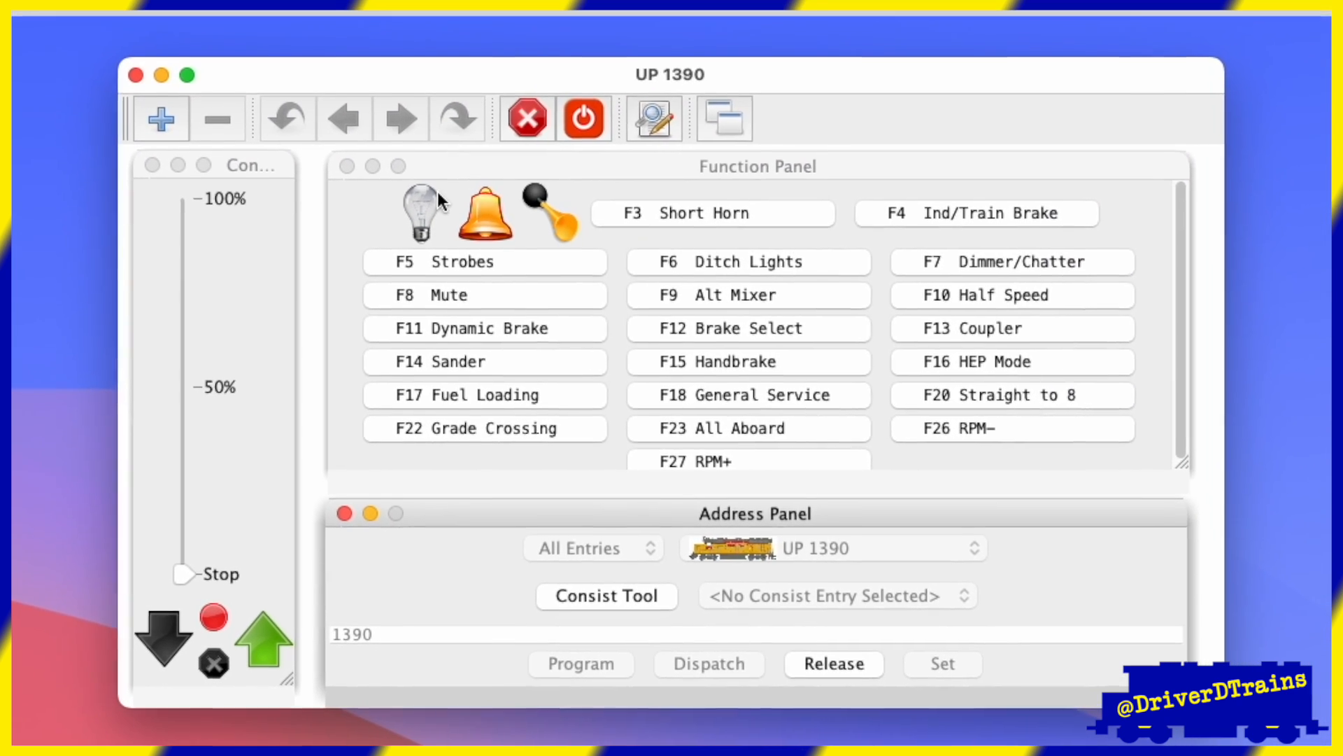
Test the headlight, bell and horn icon buttons on the UP 1390 throttle by switching them on and off.
left_click(435, 201)
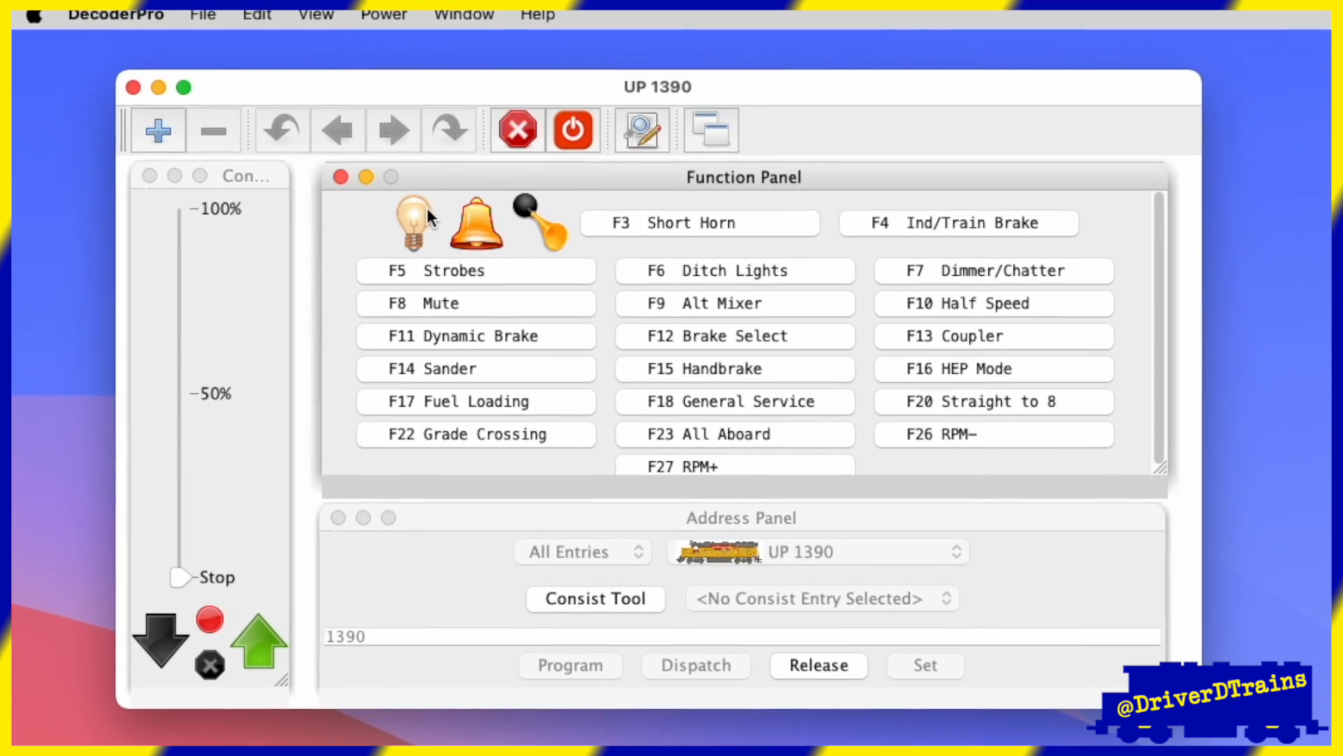
left_click(435, 203)
left_click(434, 204)
left_click(435, 205)
left_click(481, 238)
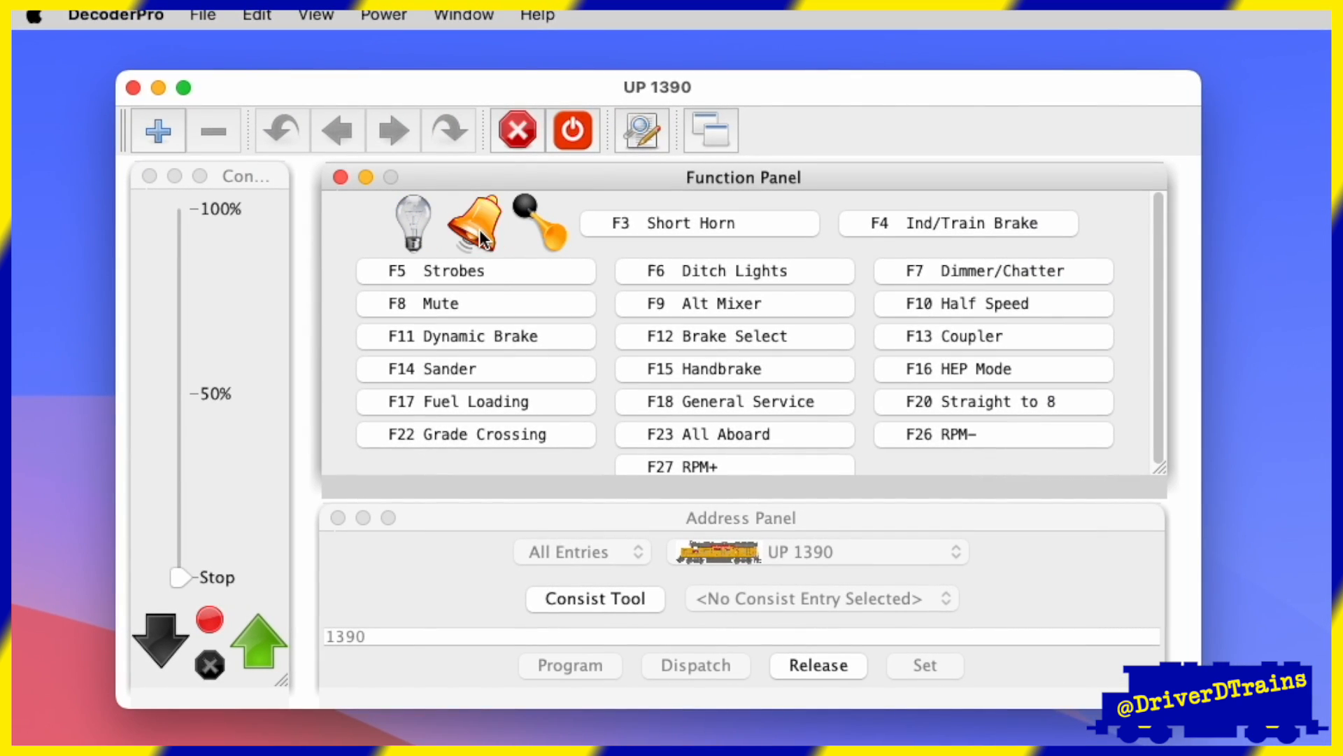
left_click(481, 238)
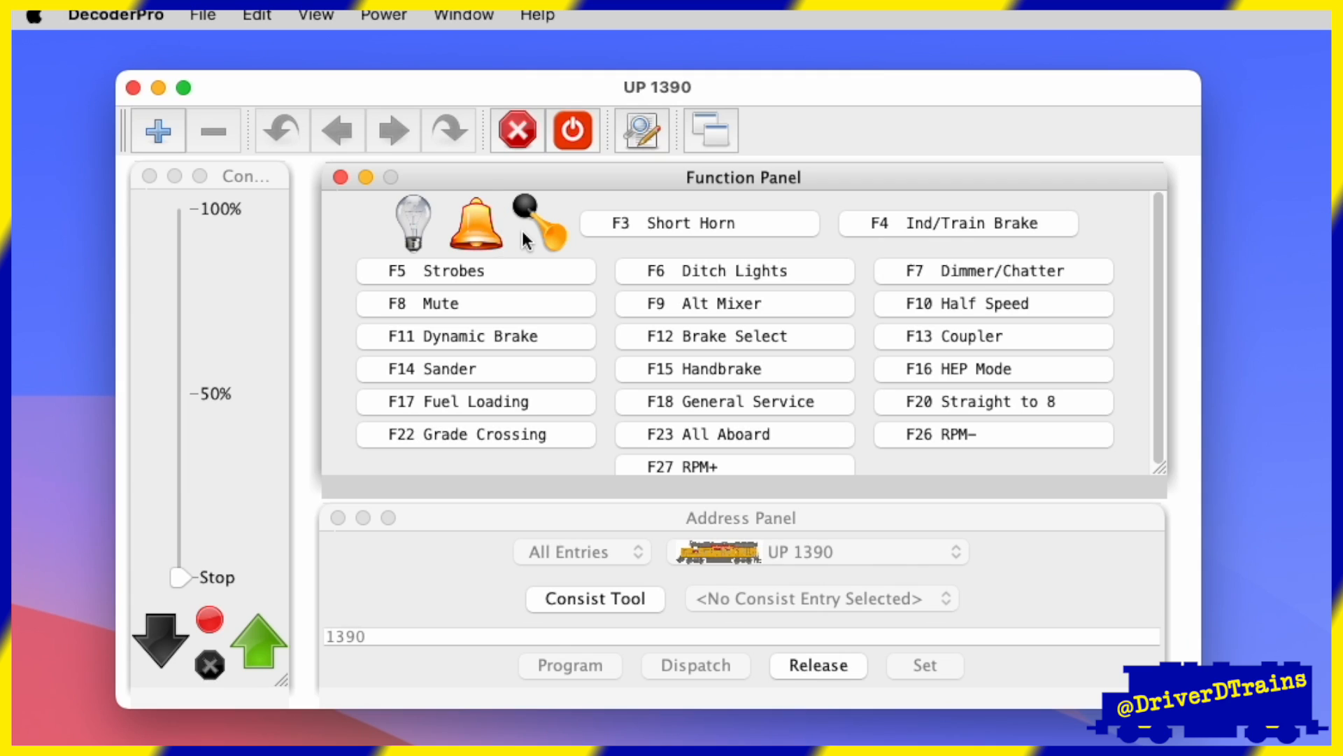
left_click(545, 237)
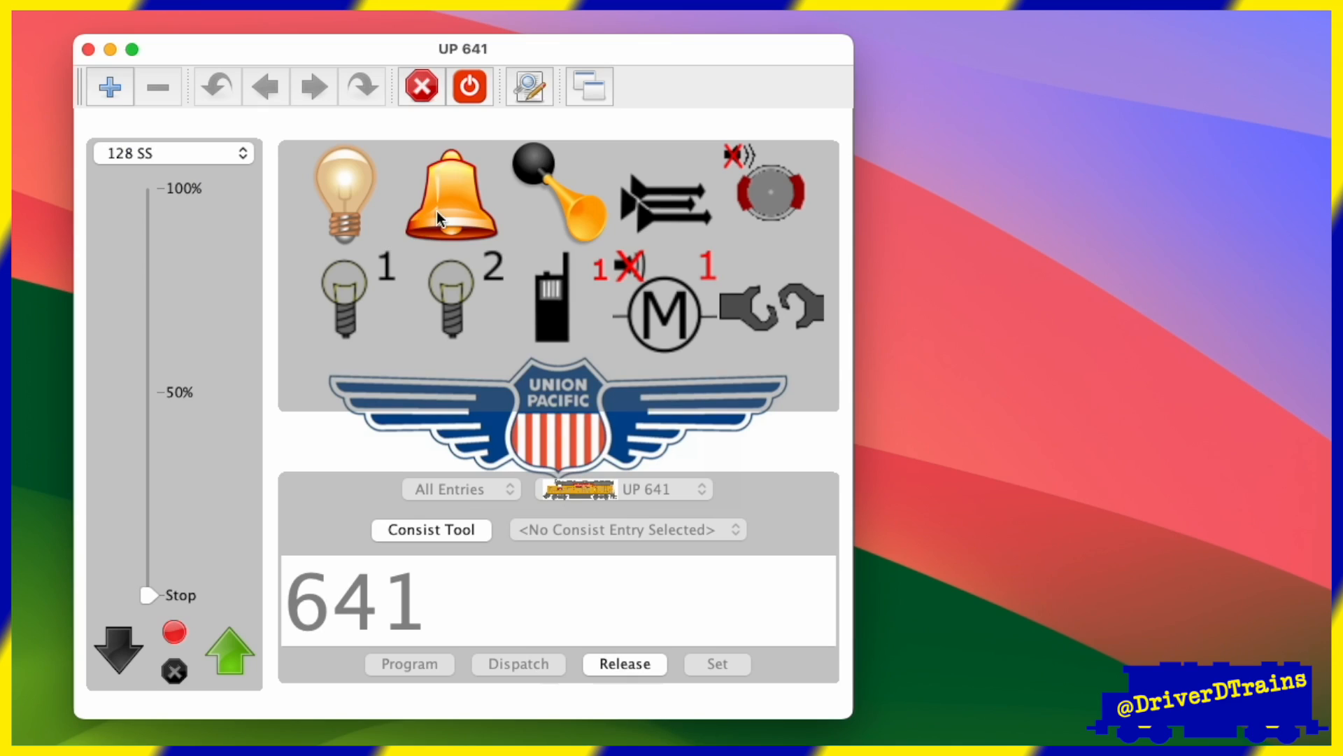
On the UP 641 throttle, turn on the bell and lights 1 and 2, sound the horn, and raise the speed to about 25%.
left_click(441, 203)
left_click(563, 206)
left_click(346, 307)
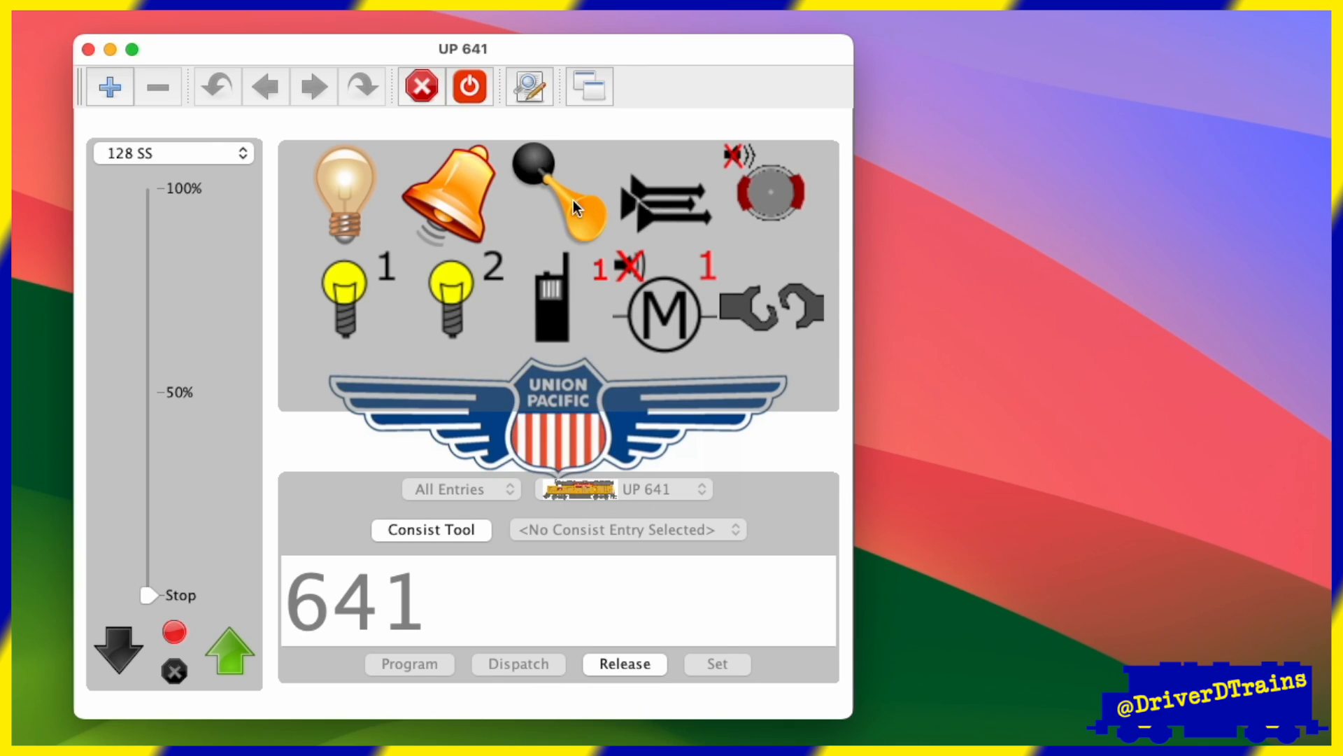
left_click_drag(149, 595, 175, 492)
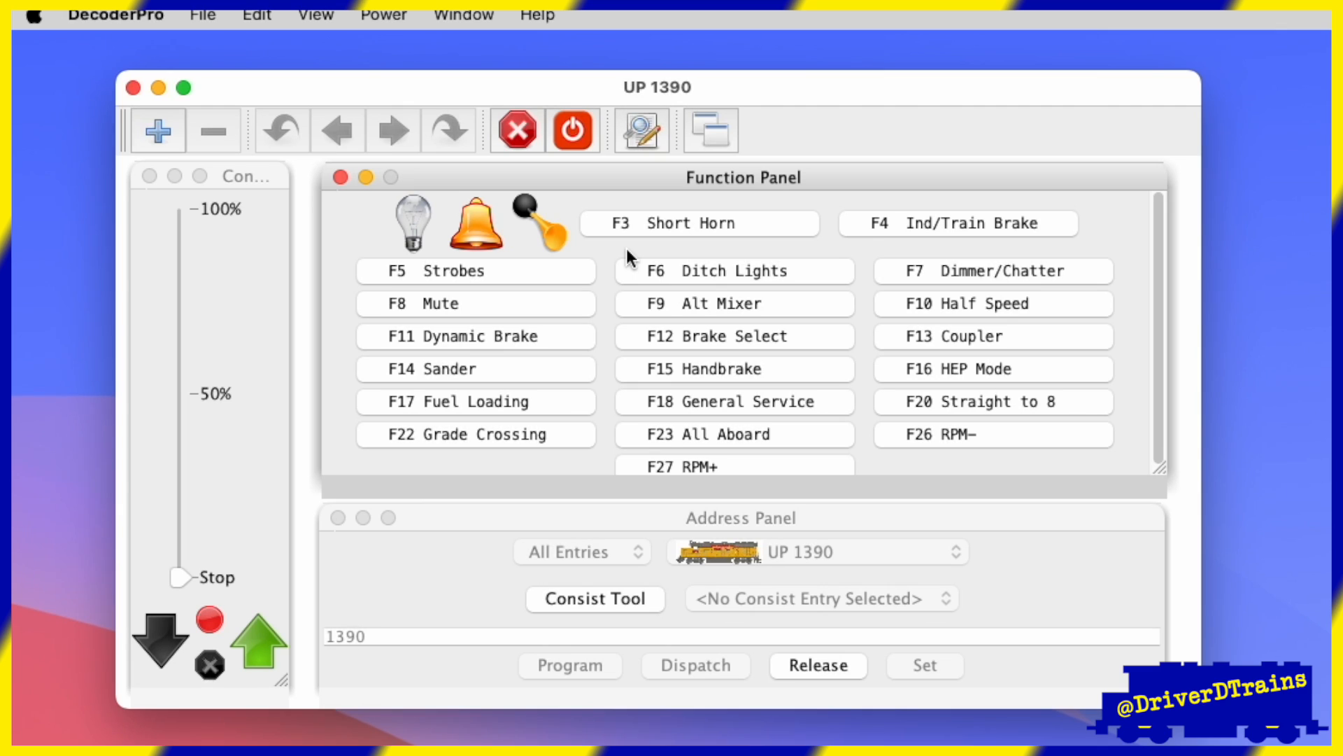
Set the image size of the F0 headlight button on the UP 1390 throttle to 96.
right_click(413, 225)
key("Tab")
key("Tab")
type("96")
left_click(694, 594)
Set the image size of the F1 Bell button to 96 and close its properties.
right_click(521, 268)
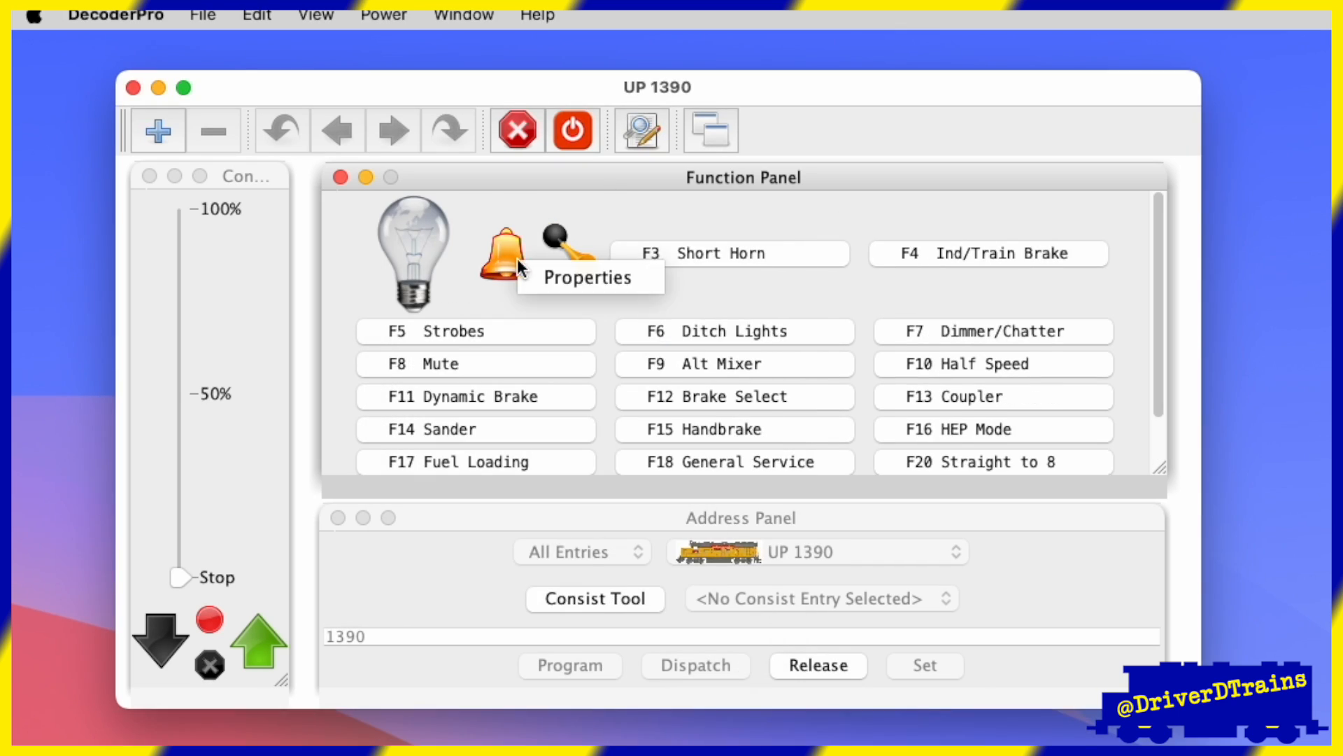
left_click(553, 277)
key("Tab")
key("Tab")
type("96")
left_click(779, 627)
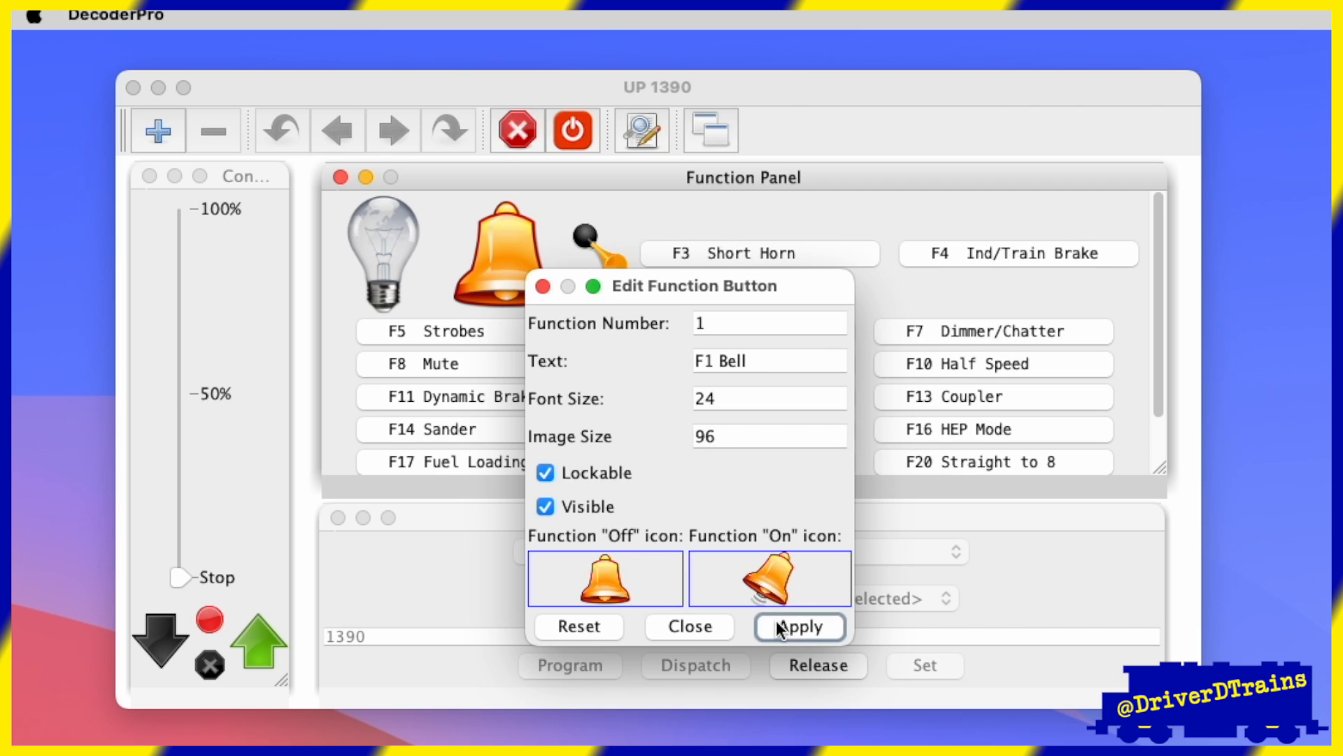
left_click(693, 627)
Set the image size of the F2 horn button to 96 and close its properties.
right_click(609, 252)
left_click(671, 264)
key("Tab")
key("Tab")
type("96")
left_click(947, 615)
left_click(837, 615)
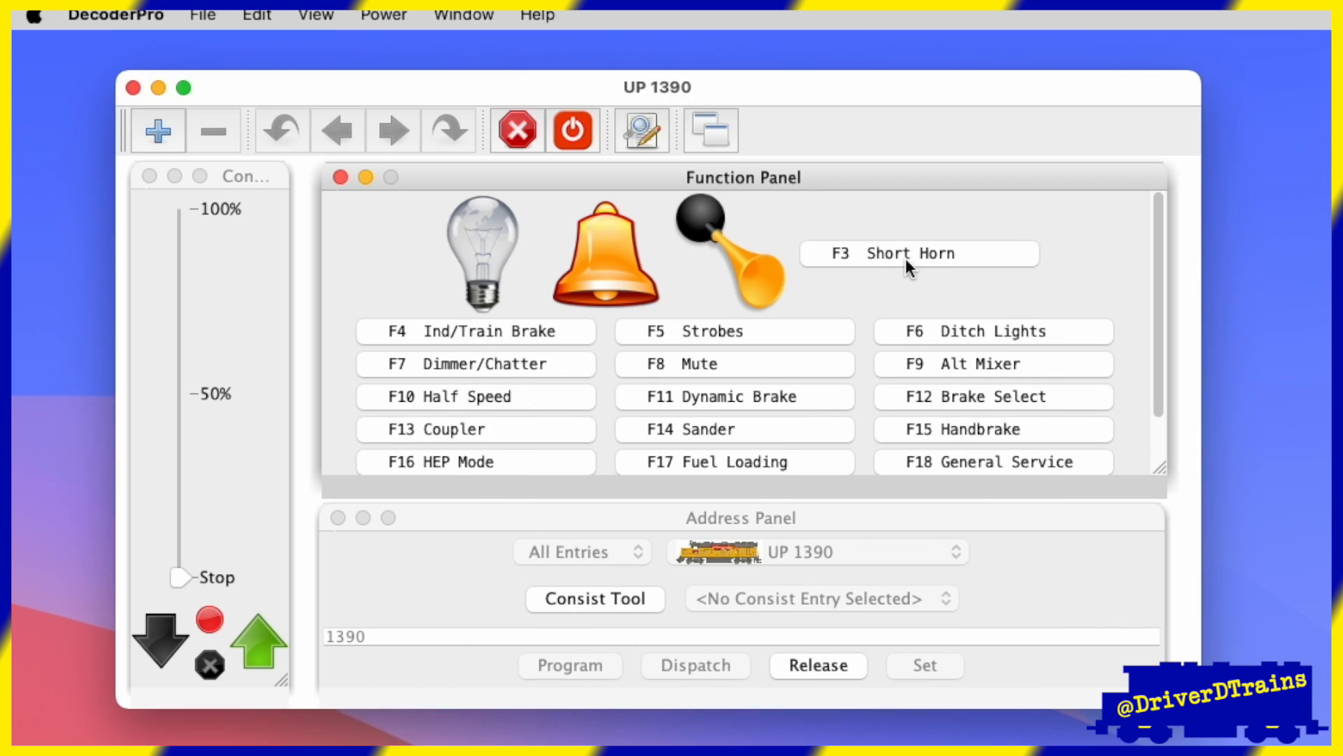
Export the UP 1390 throttle customization to the roster, reopen the throttle to check the enlarged icons, and close it.
left_click(257, 15)
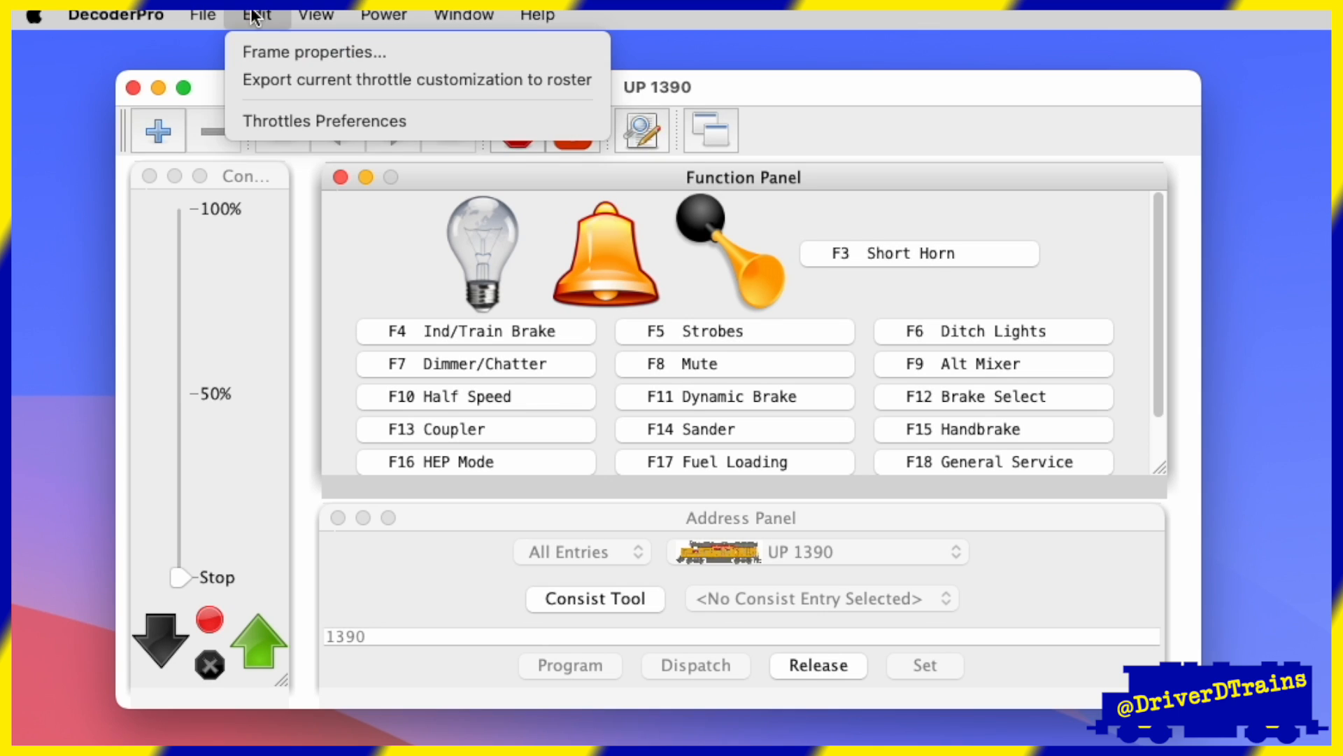
left_click(329, 81)
left_click(872, 459)
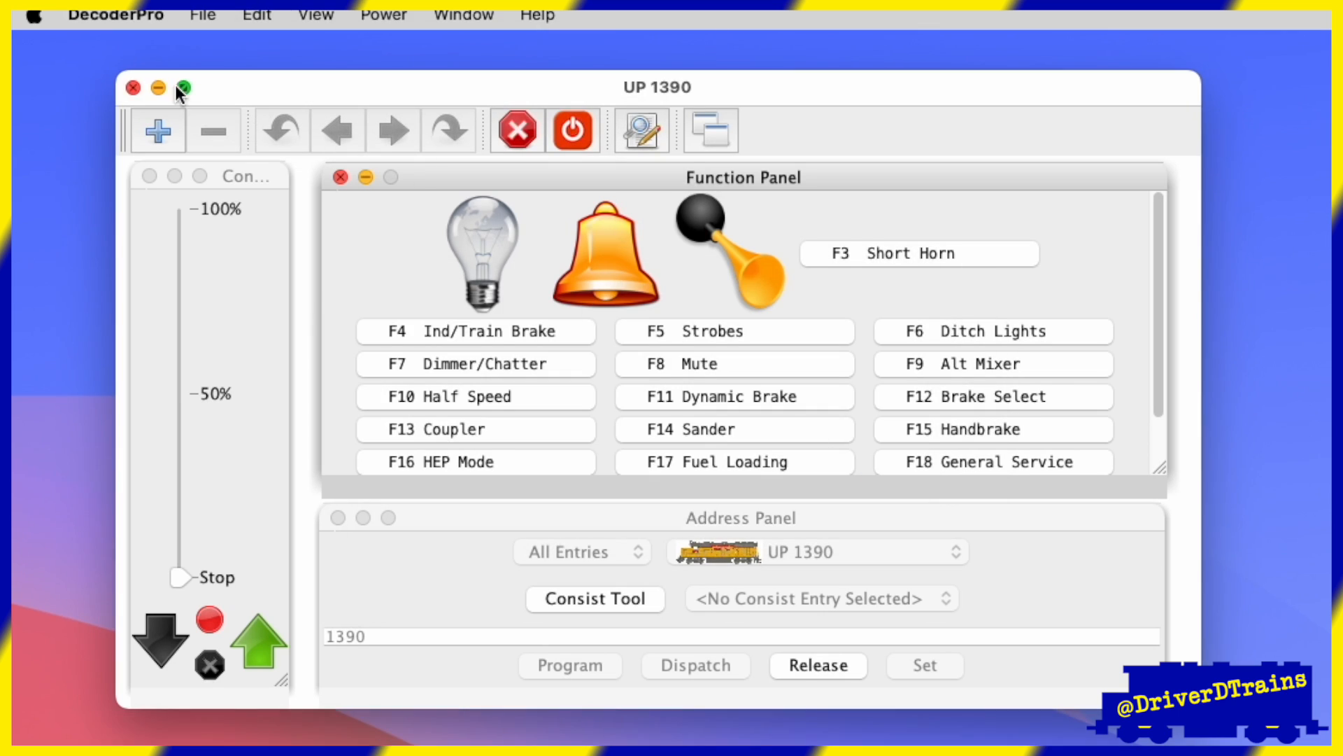
left_click(132, 88)
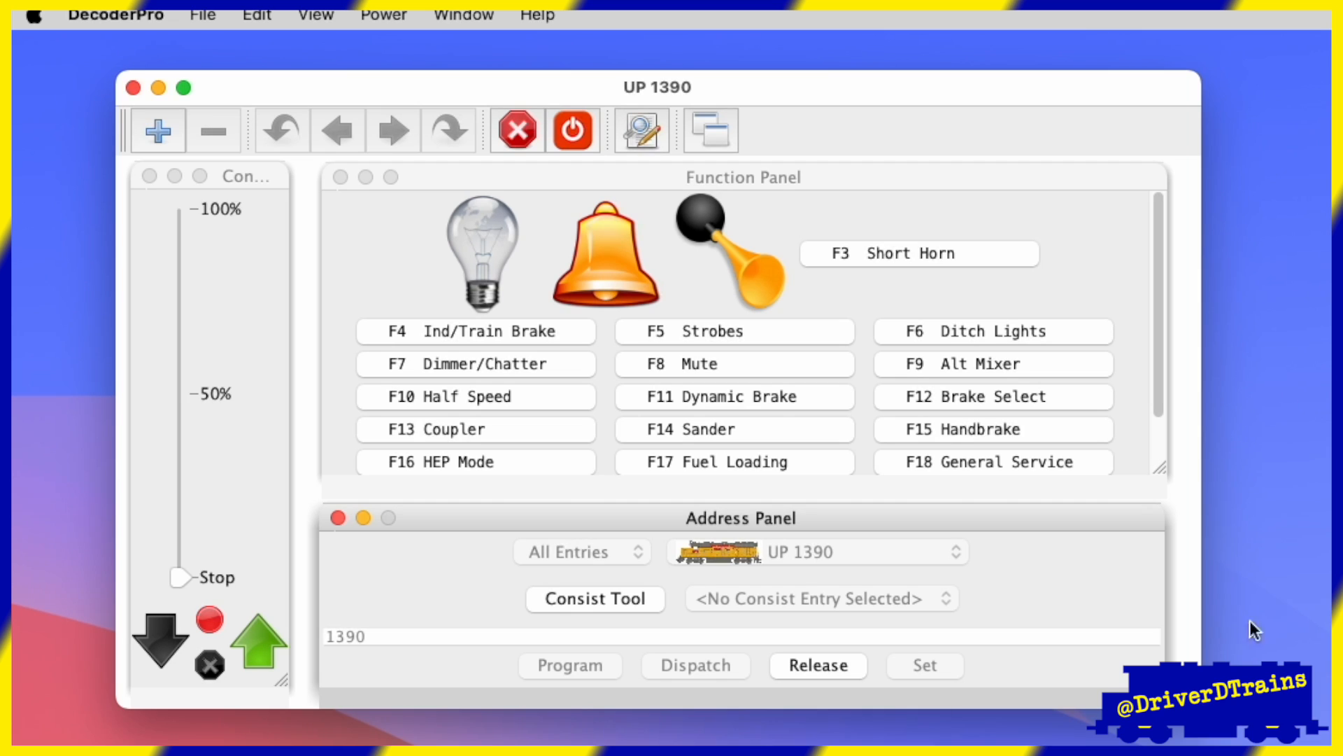
left_click(133, 88)
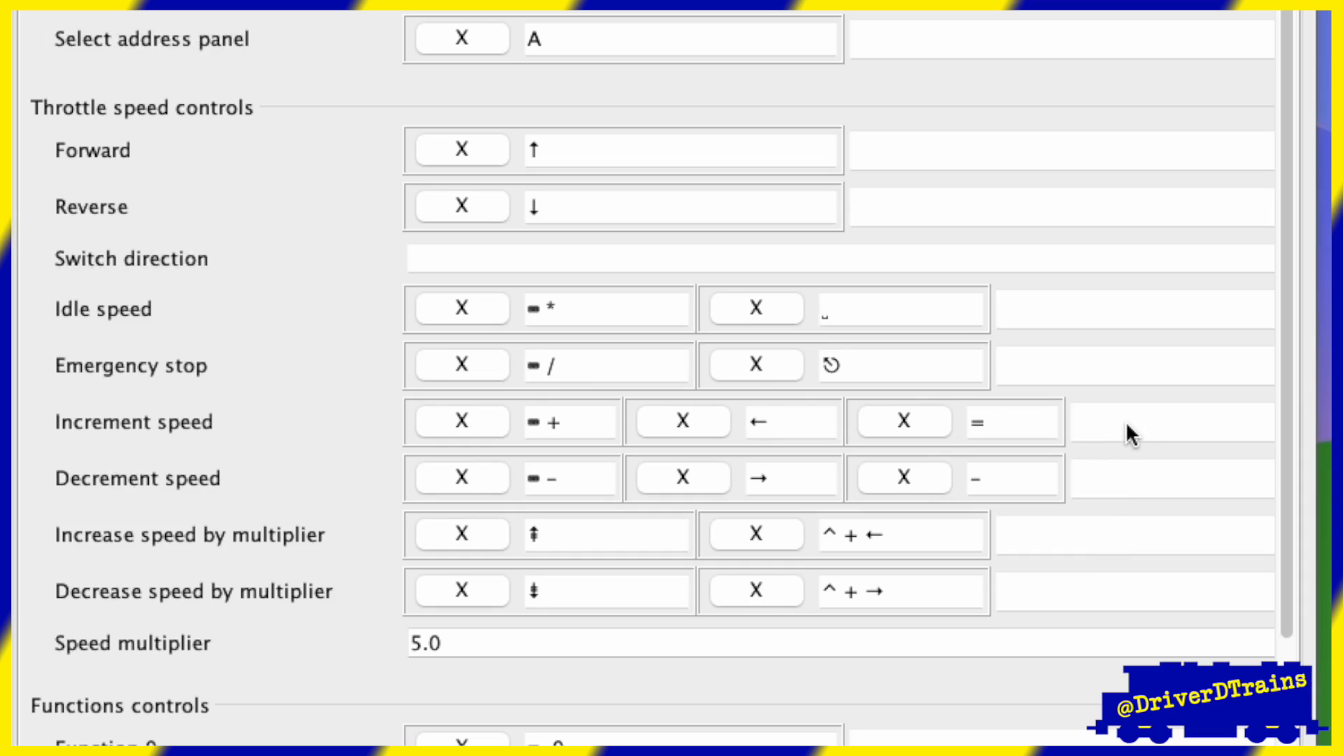
Add the period key to Increment speed and the comma key to Decrement speed in the throttle keyboard controls.
left_click(1127, 424)
type(".")
left_click(1134, 479)
type(",")
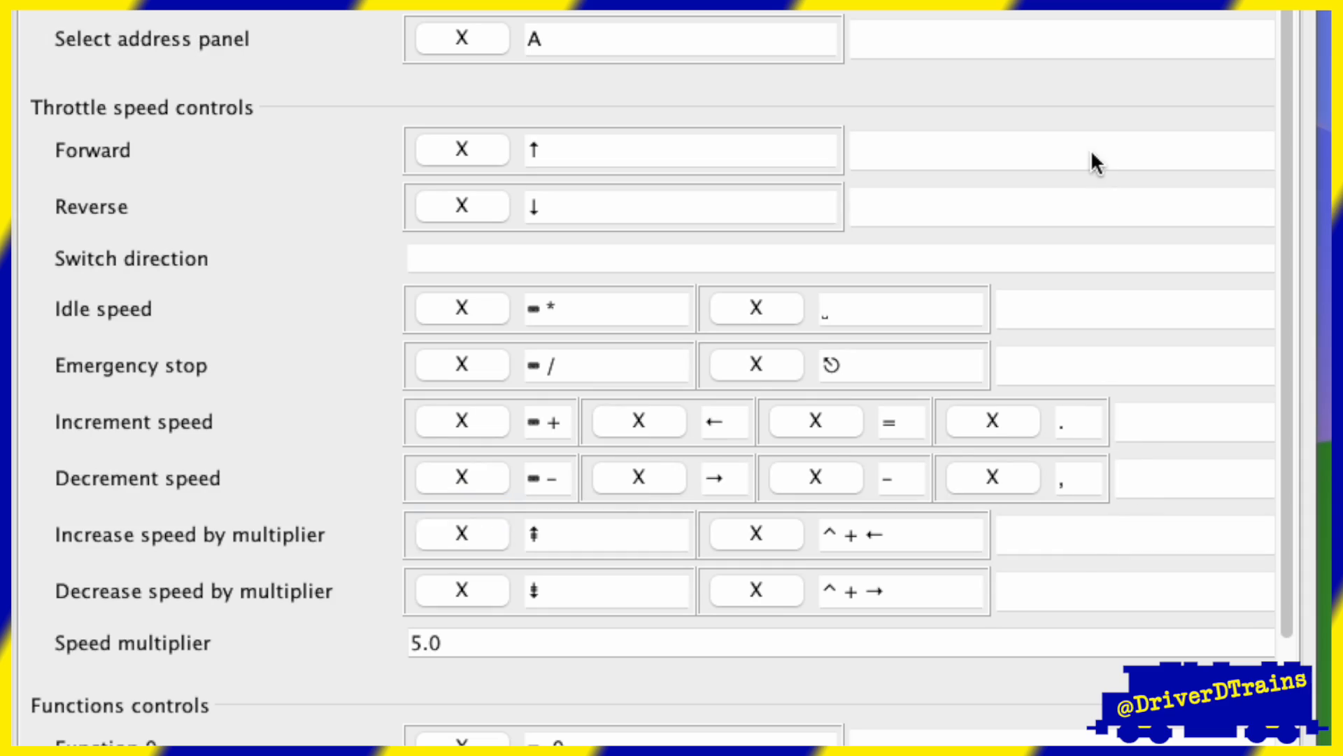
Add the keys I for Forward, K for Reverse, J for Increment speed and L for Decrement speed.
left_click(1092, 153)
type("i")
left_click(1014, 217)
type("k")
left_click(1157, 422)
type("j")
left_click(1242, 481)
type("l")
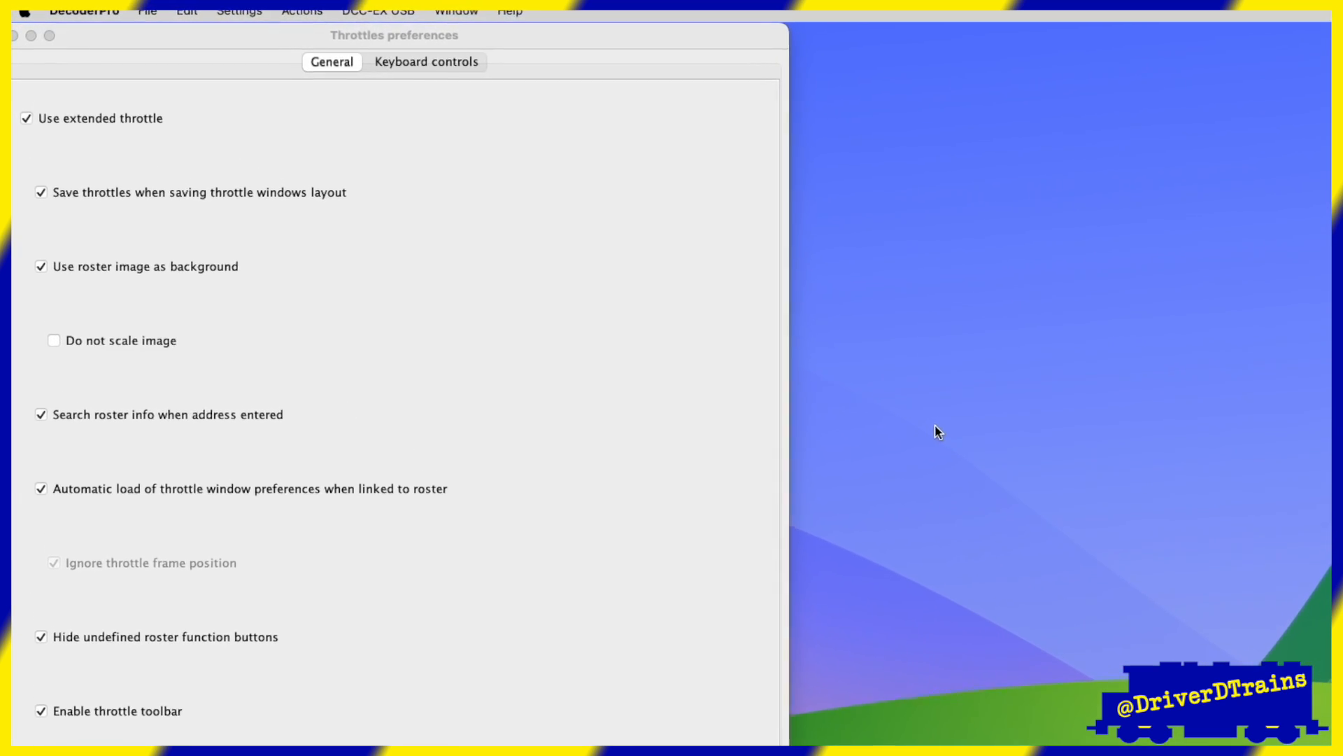
Open the keyboard controls in the throttles preferences and review the window, speed and function key assignments.
left_click(517, 127)
left_click(403, 59)
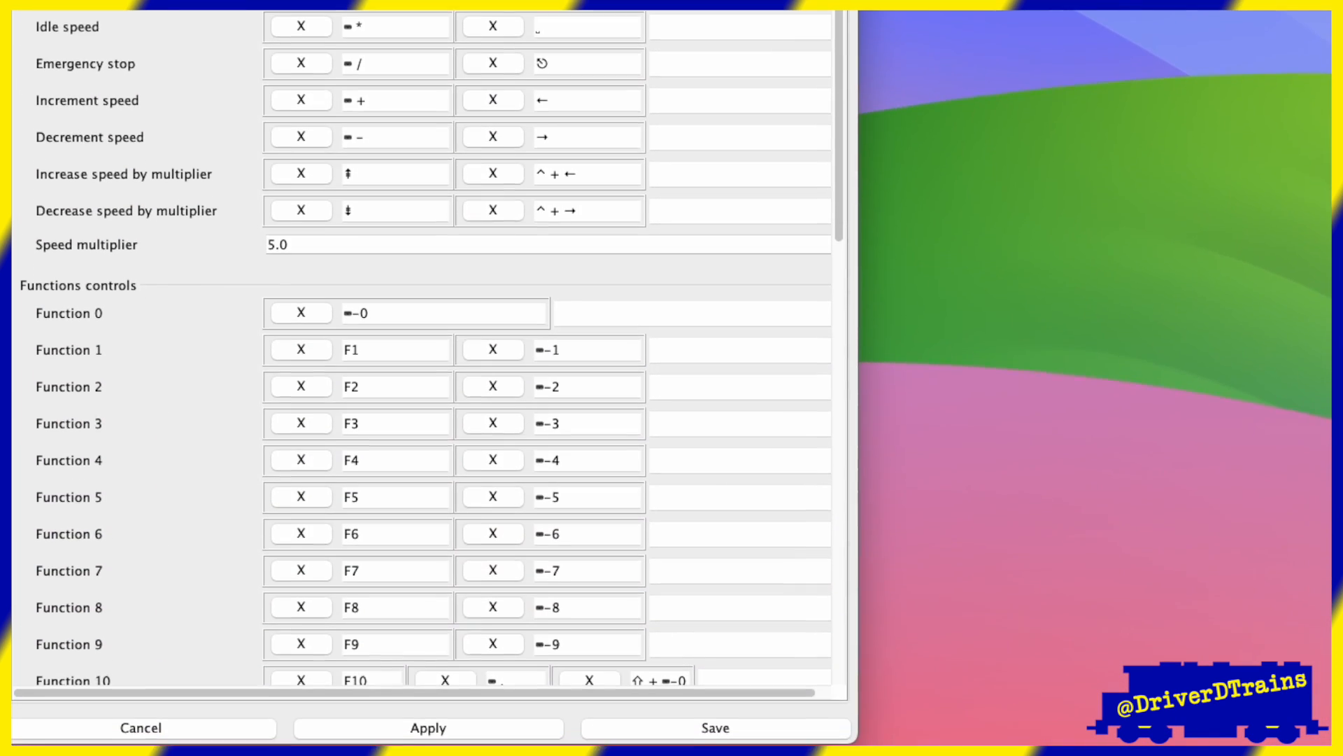
scroll(866, 112, "down", 10)
scroll(866, 111, "down", 2)
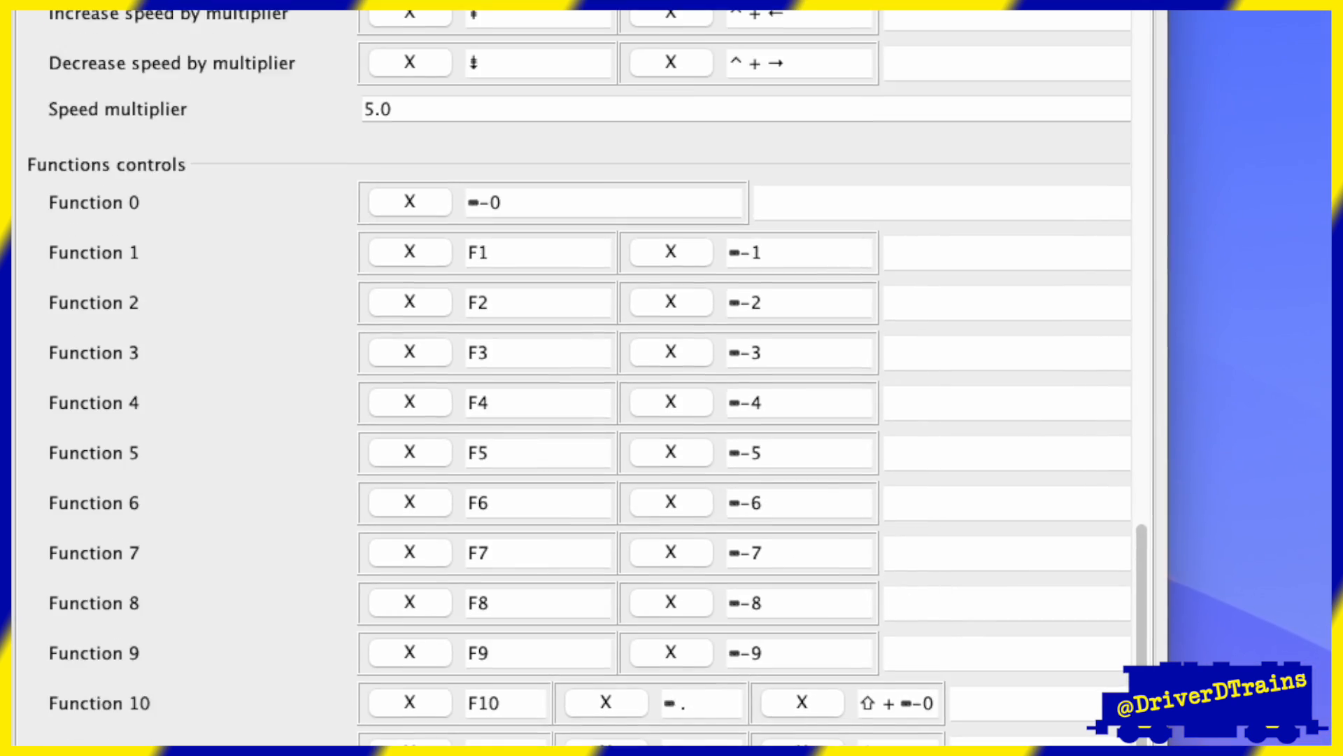
scroll(1047, 337, "up", 12)
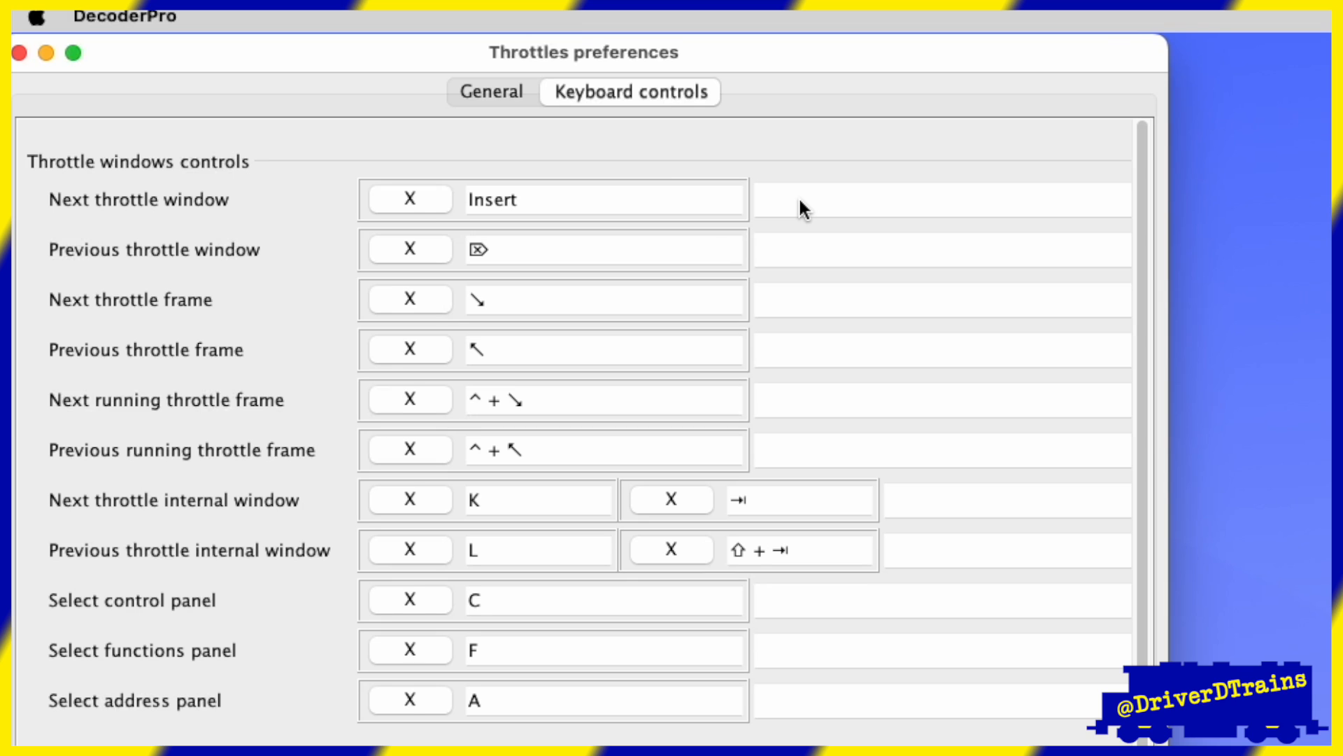
Add A, B and C as extra shortcut keys for Next throttle window.
key("a")
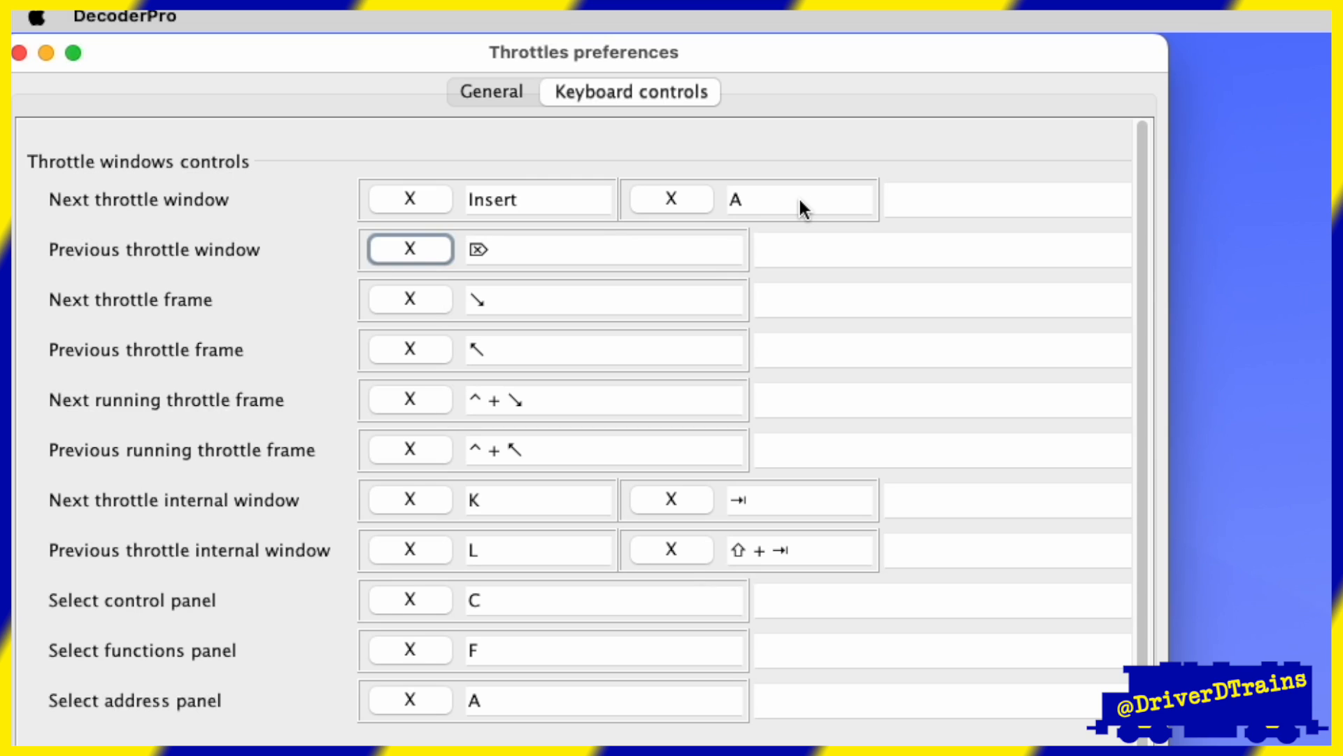
key("b")
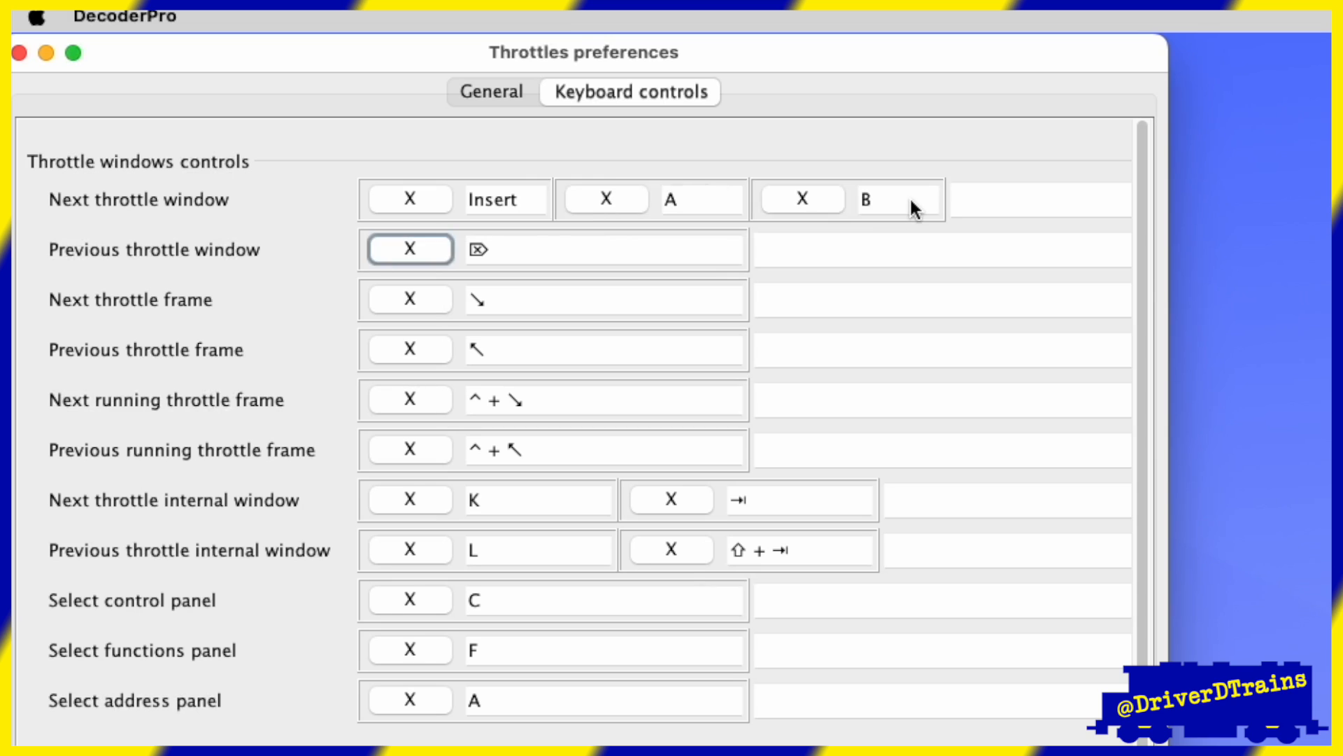
key("c")
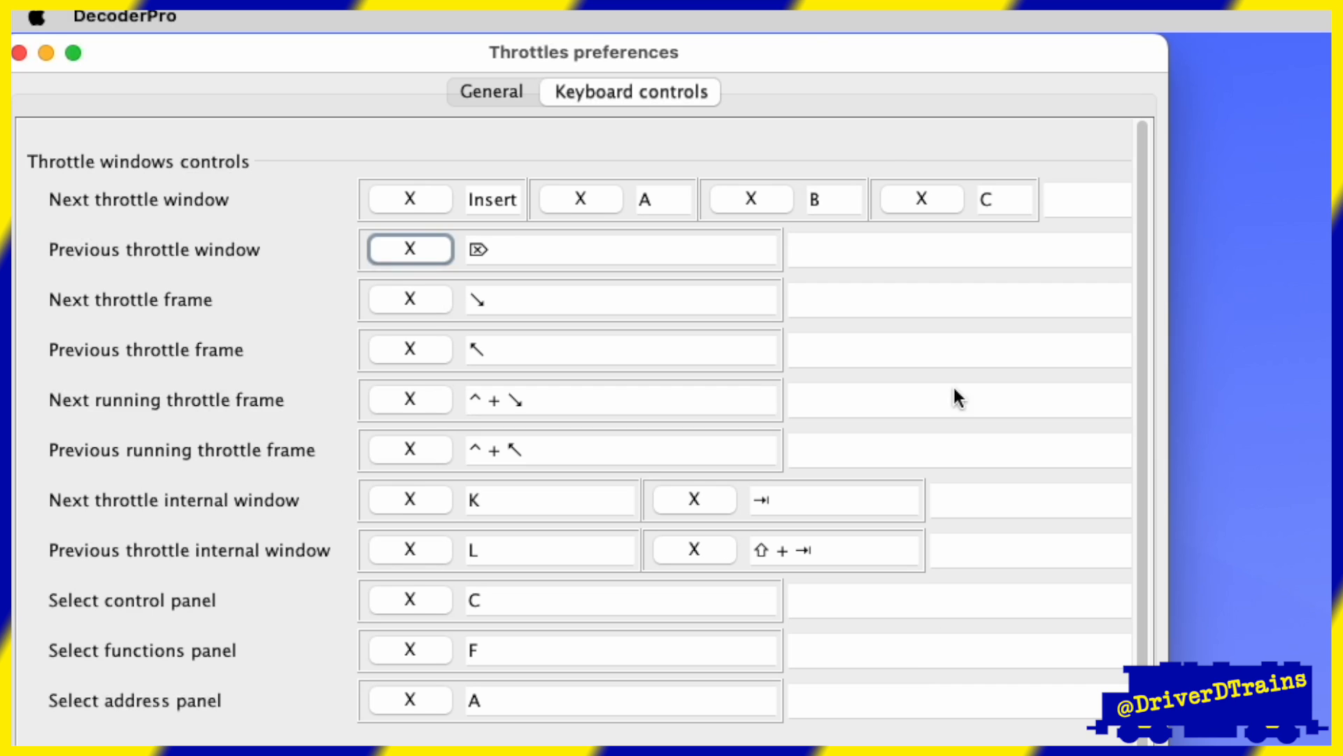
Remove the C and A shortcut keys from Next throttle window.
left_click(917, 196)
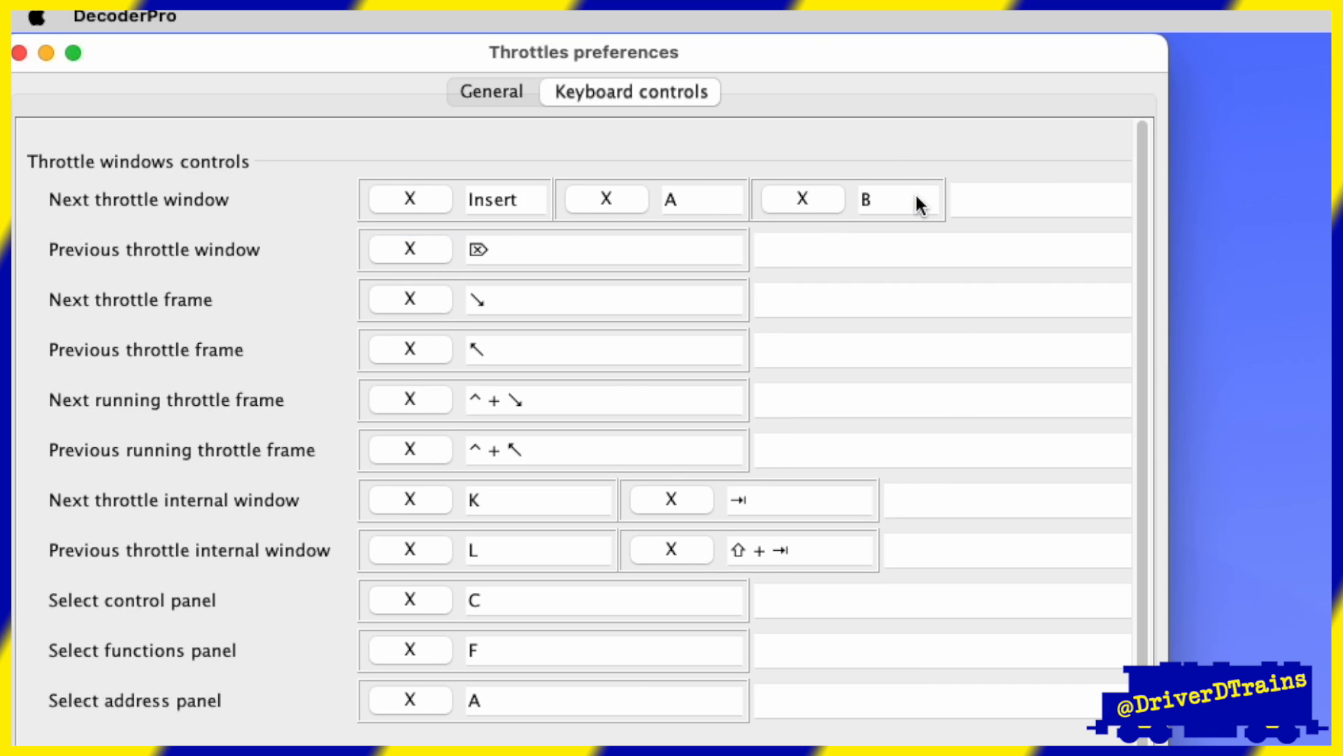
left_click(613, 197)
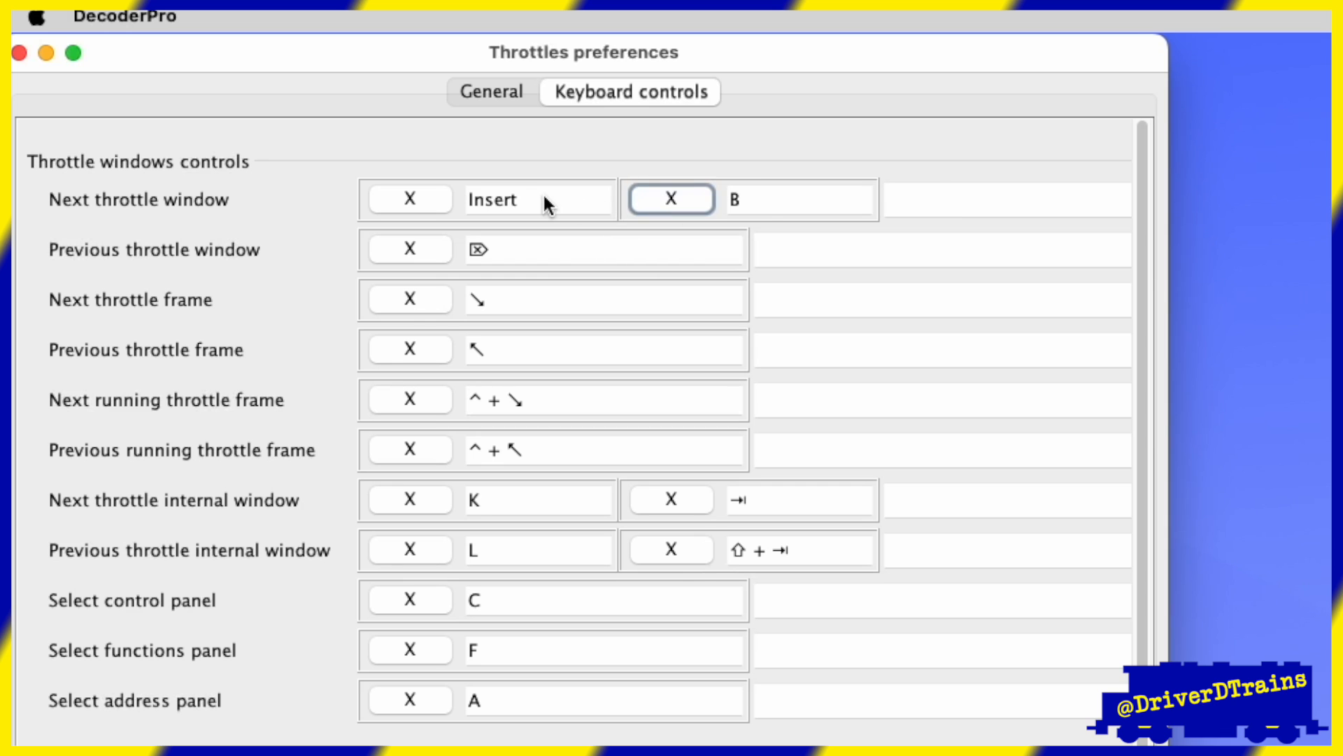
left_click(409, 200)
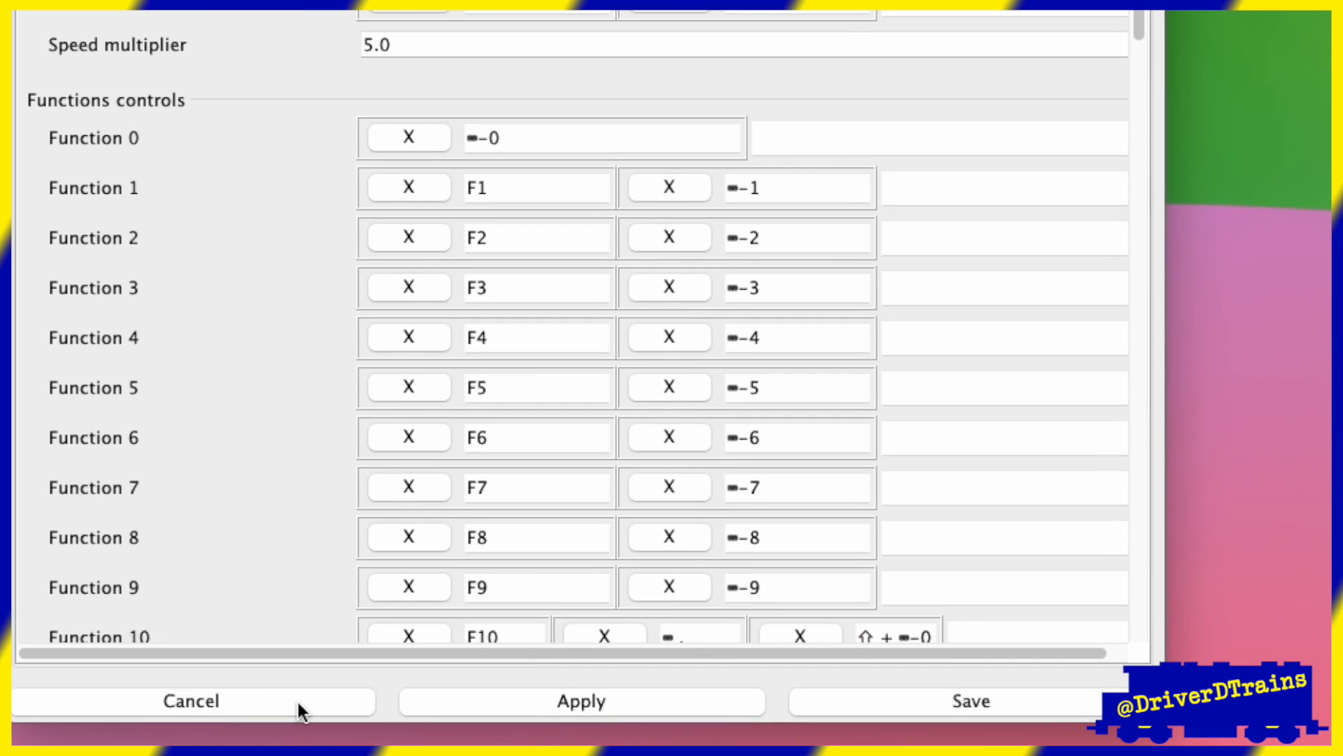
left_click(298, 703)
left_click(935, 699)
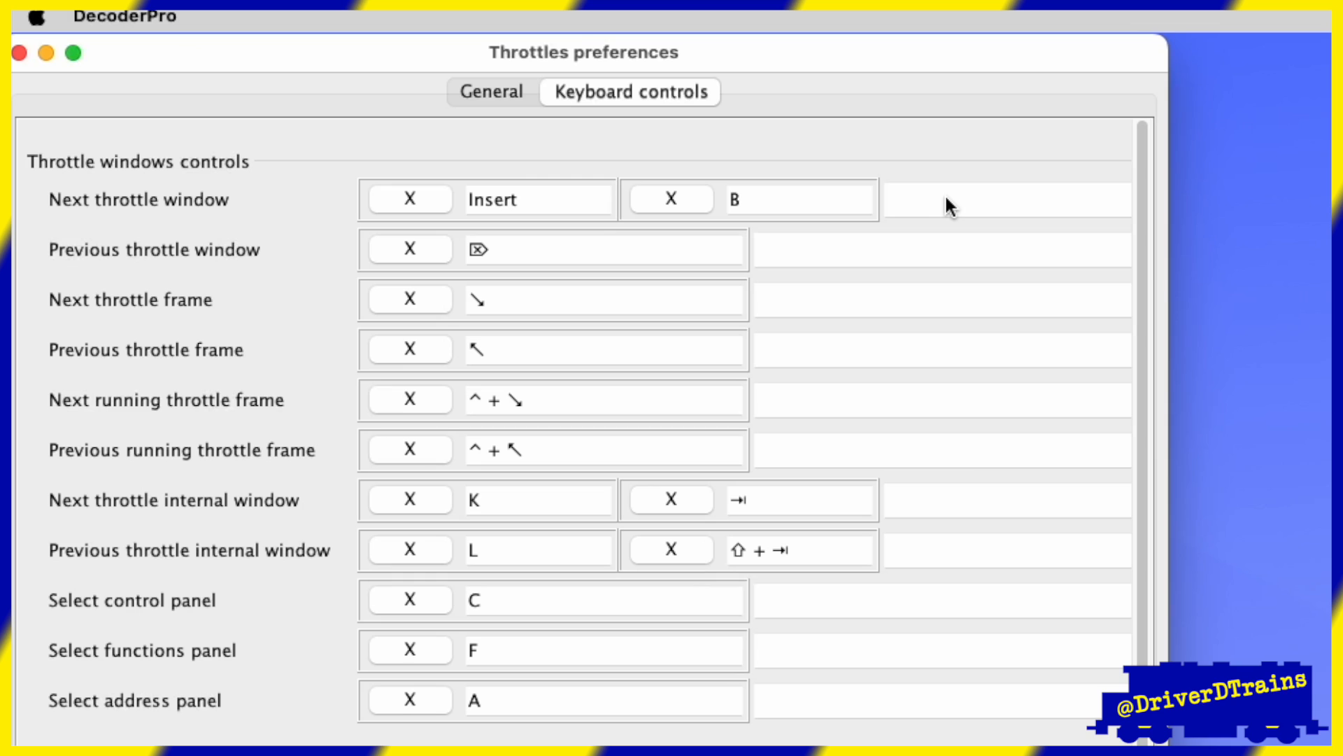
Add Shift+B and Command+B as further shortcuts for Next throttle window.
key("shift+b")
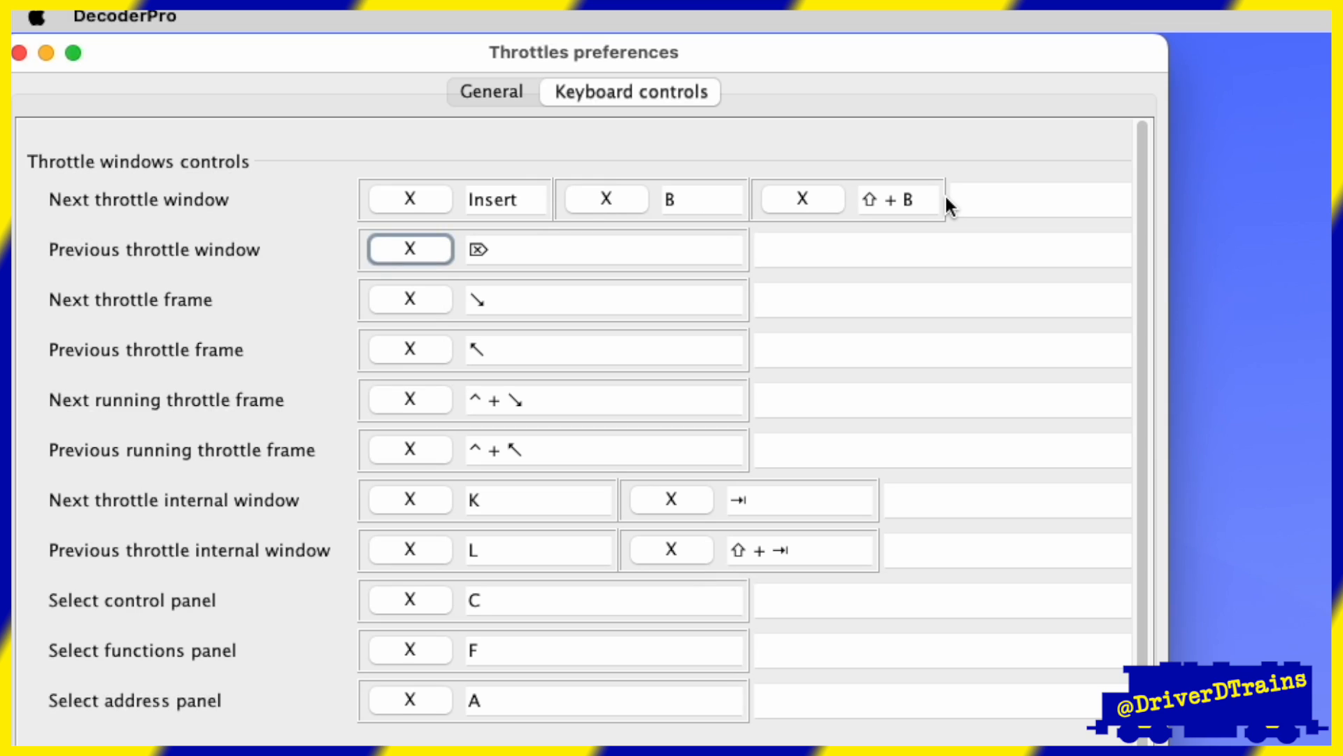
key("super+b")
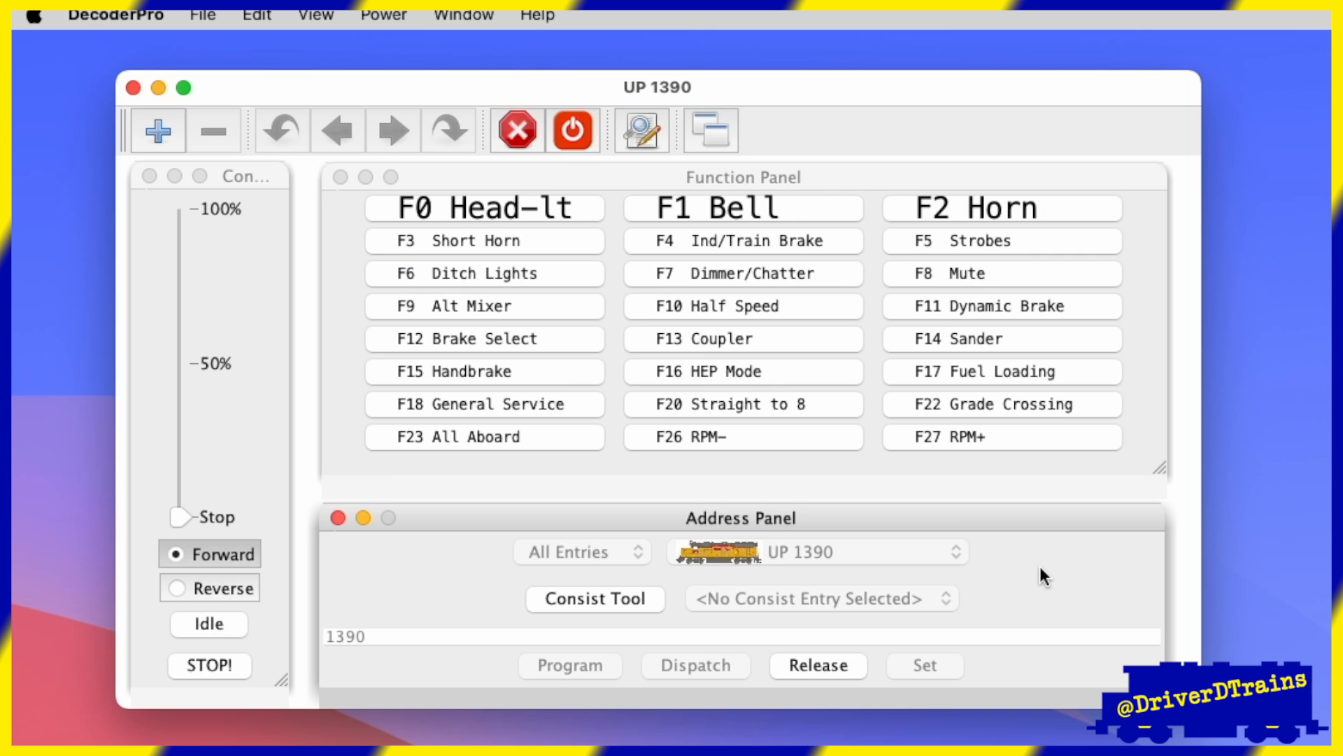
Cycle the focus between the Control, Function and Address panels of the UP 1390 throttle using the keyboard controls.
key("k")
key("k")
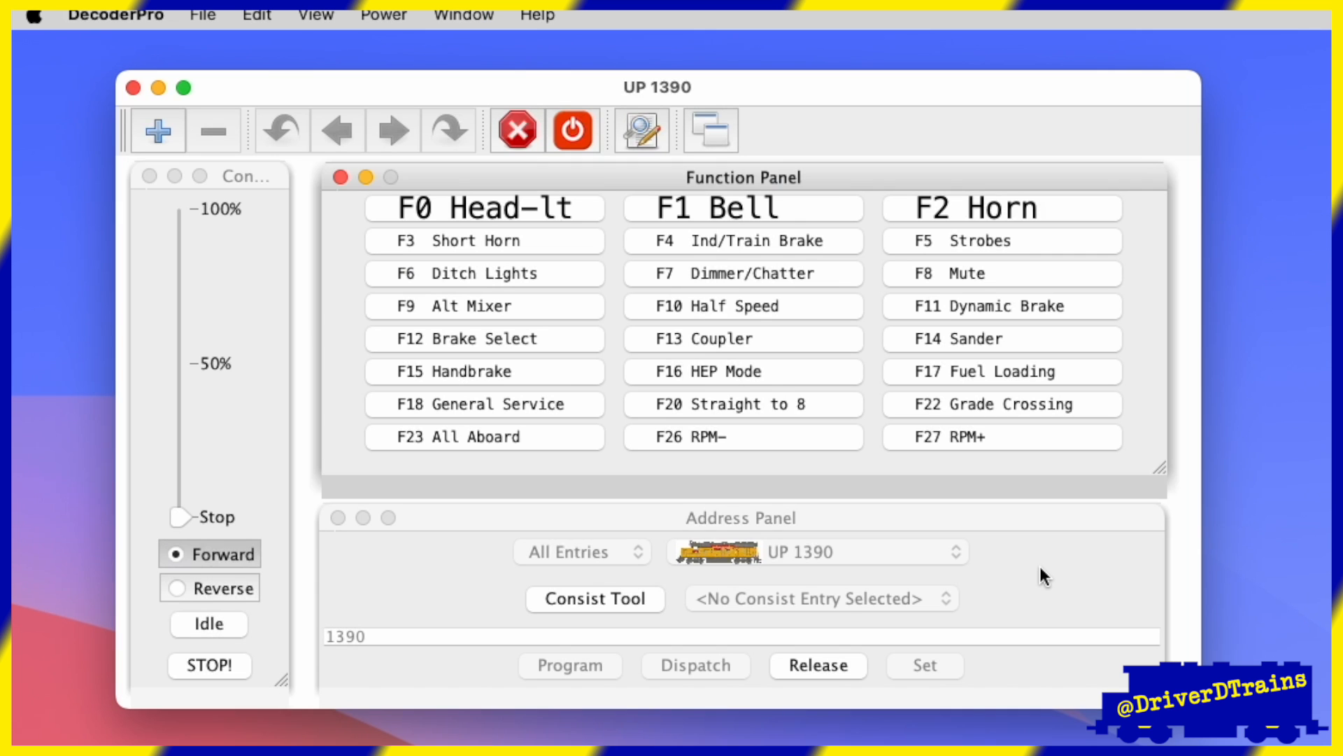
key("k")
key("k")
key("k")
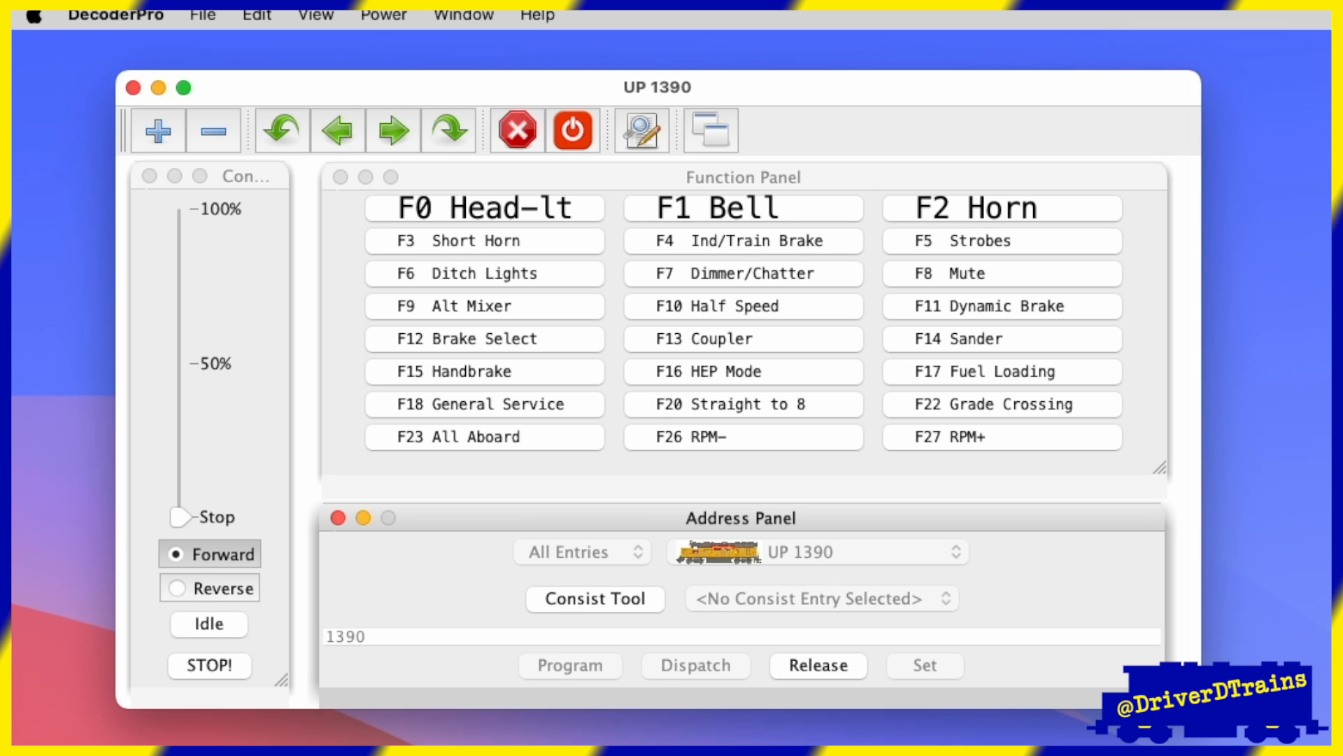
Step forward and back through the running throttles in the throttle window using the keyboard controls.
key("End")
key("End")
key("End")
key("End")
key("End")
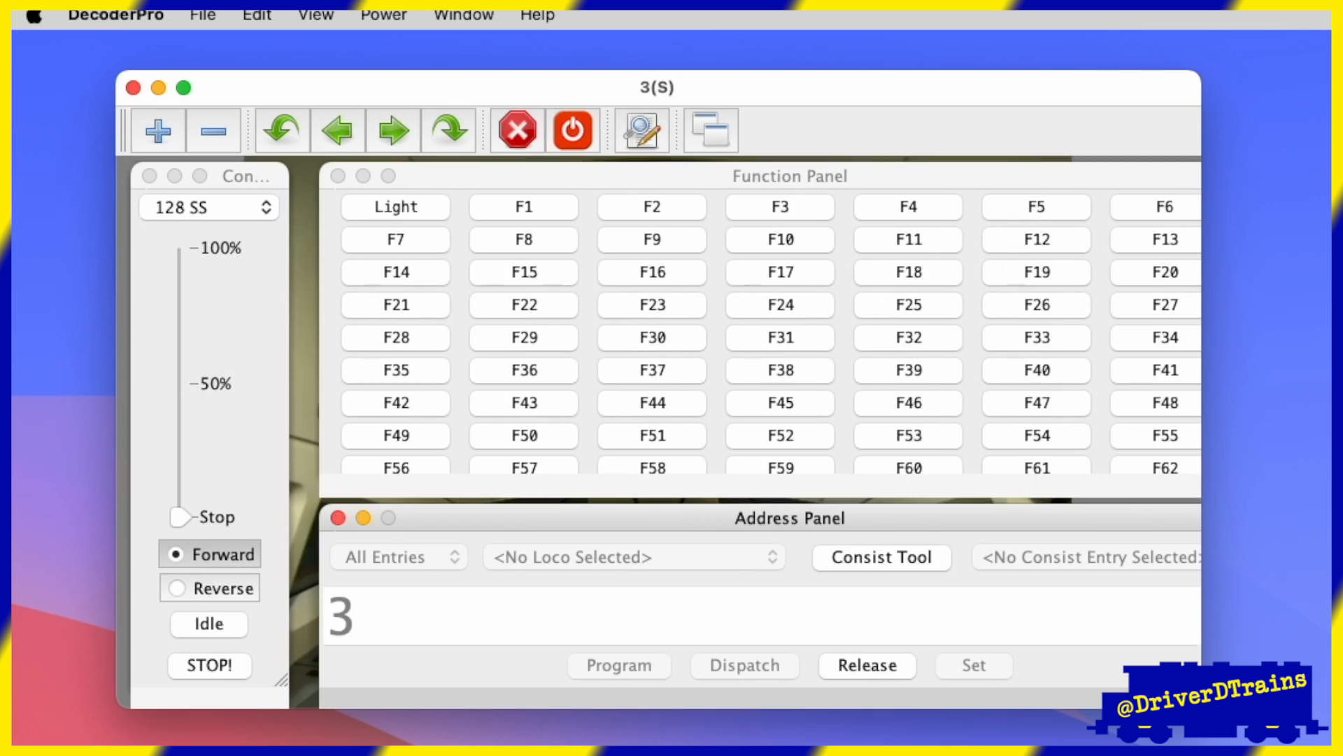
key("Home")
key("Home")
key("Home")
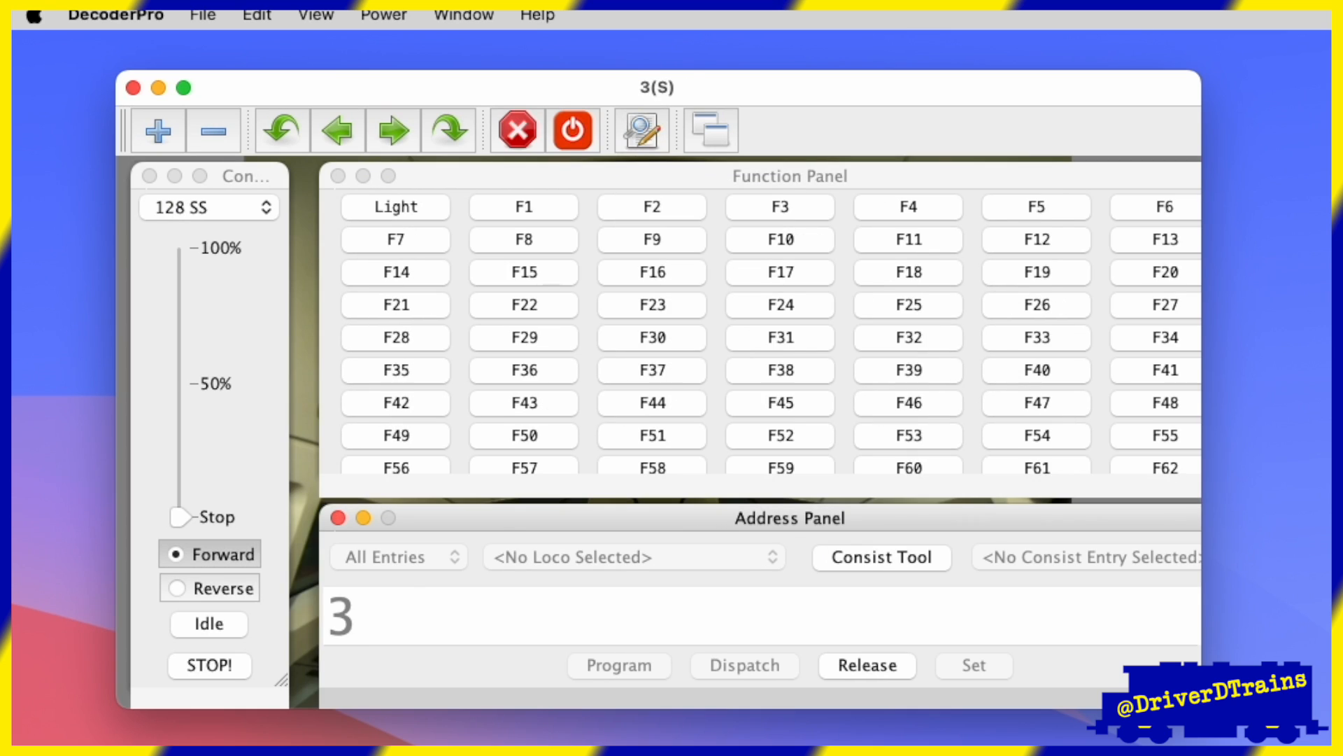
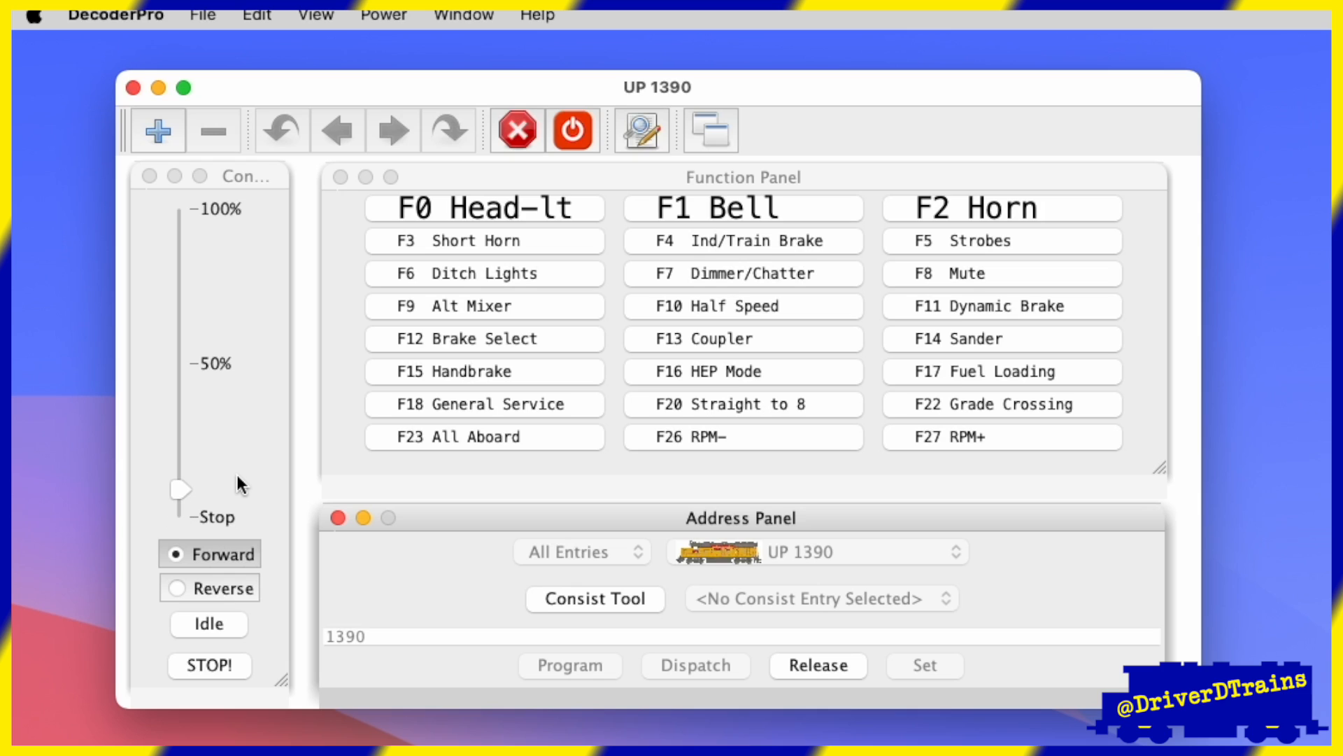
Raise UP 1390's speed and bring it back down to Stop.
scroll(238, 483, "down", 8)
scroll(238, 483, "up", 19)
scroll(242, 485, "down", 20)
scroll(241, 480, "down", 5)
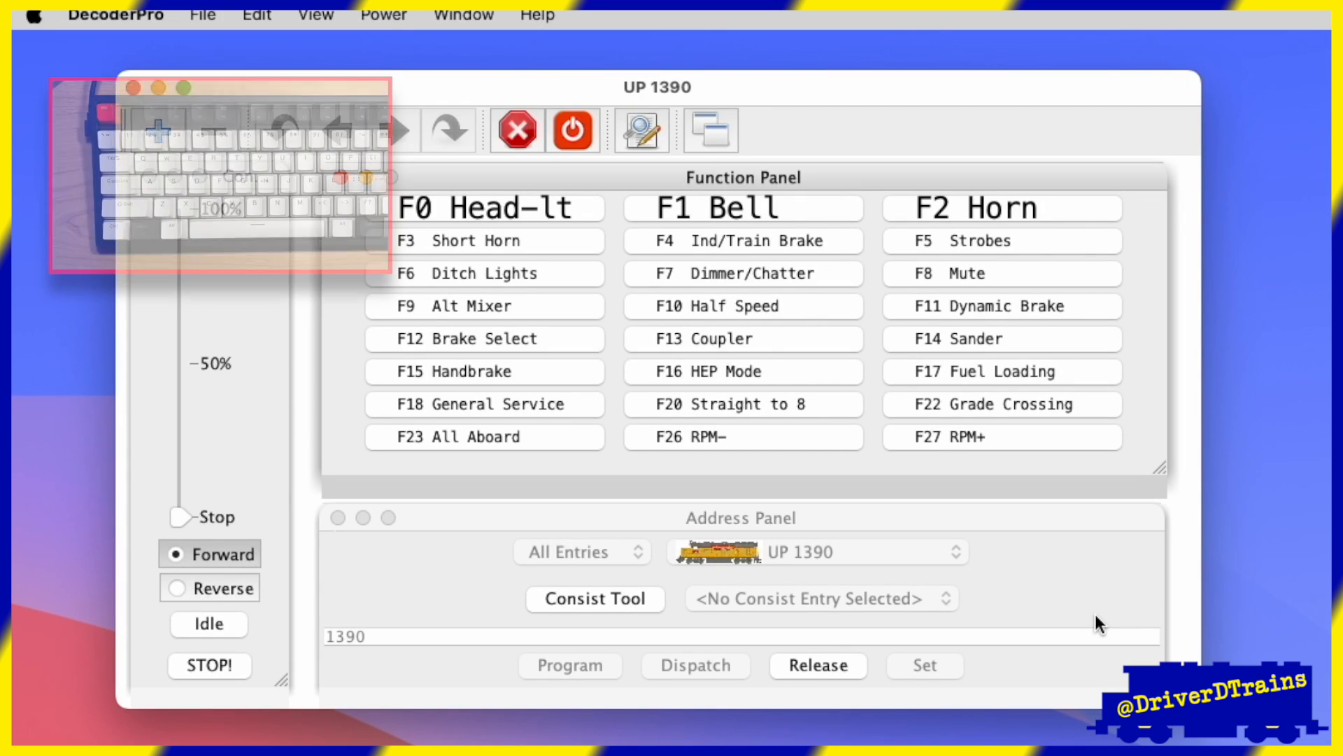
Trigger the F1 Bell, F2 Horn and F3 Short Horn functions through their function-key assignments.
key("F1")
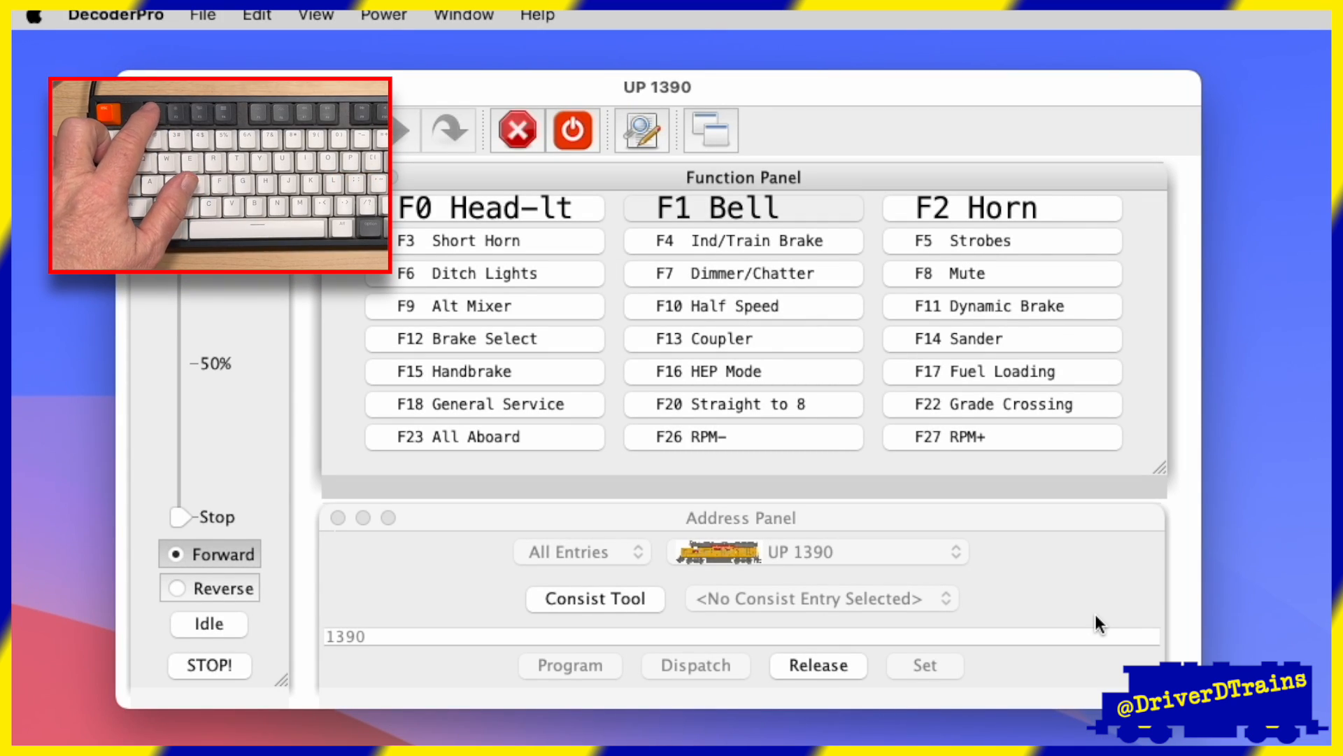
key("F1")
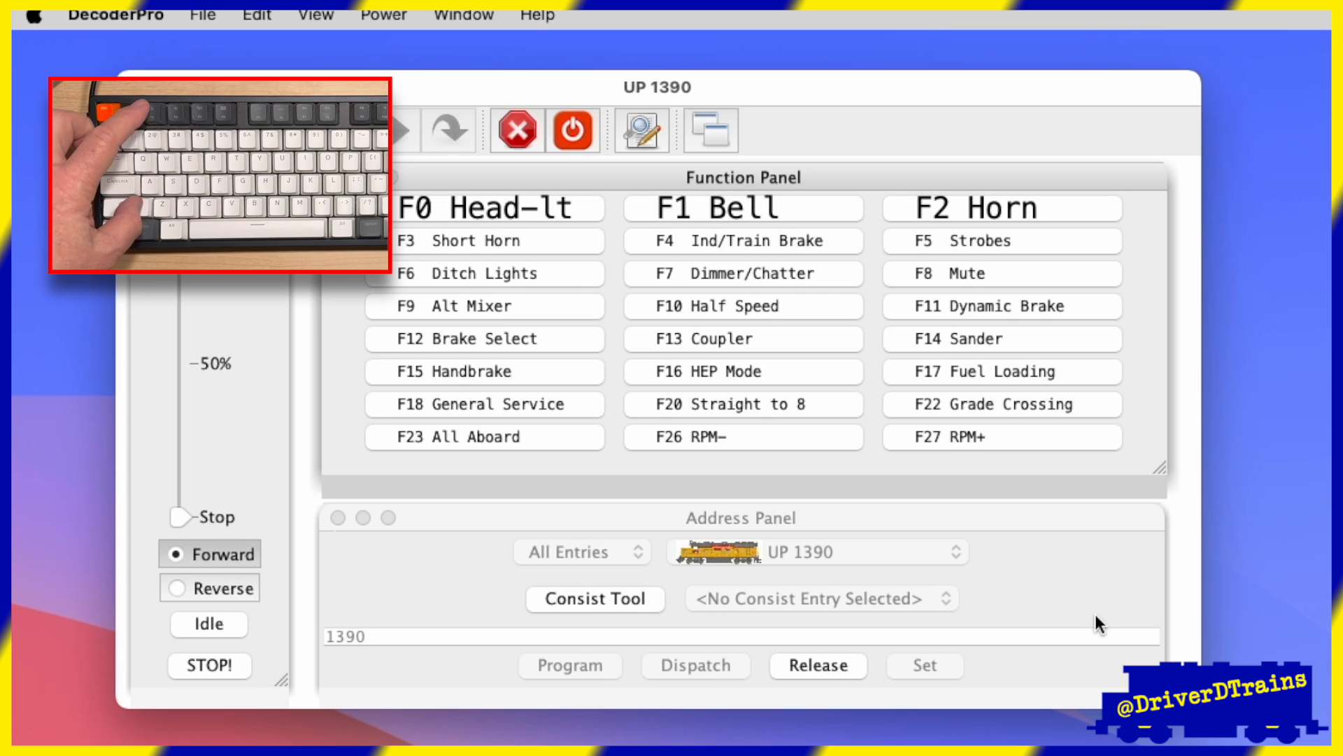
key("F2")
key("F2")
key("F2")
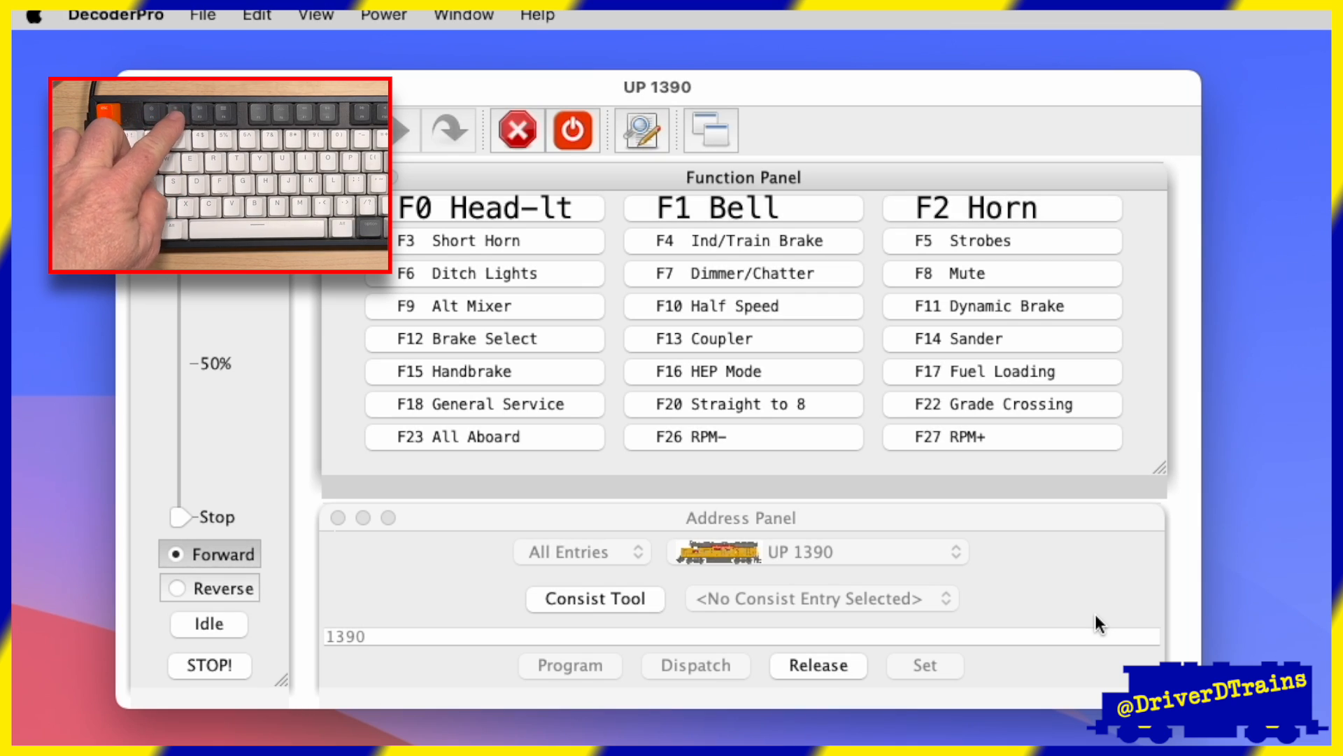
key("F2")
key("F3")
key("F3")
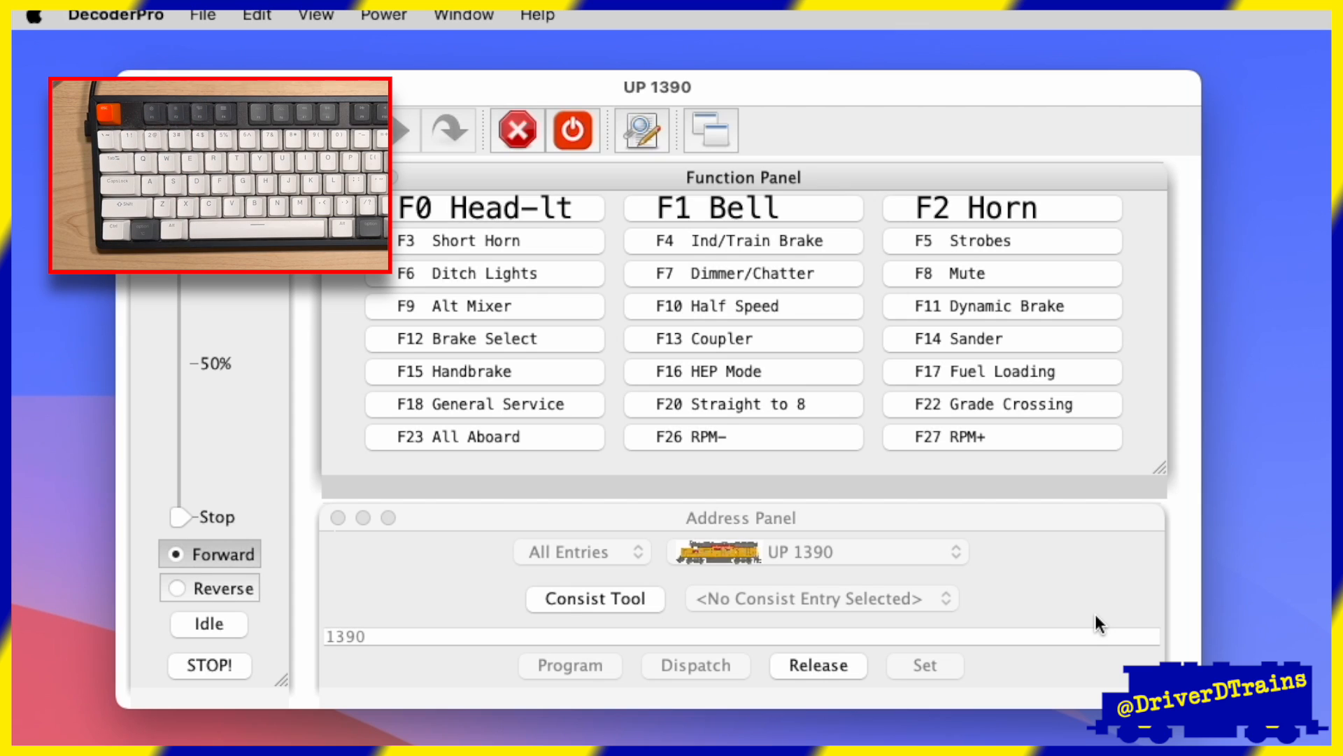
Test the function-key assignments for F11 Dynamic Brake, F2 Horn, F12 Brake Select and F22 Grade Crossing.
key("F11")
key("F11")
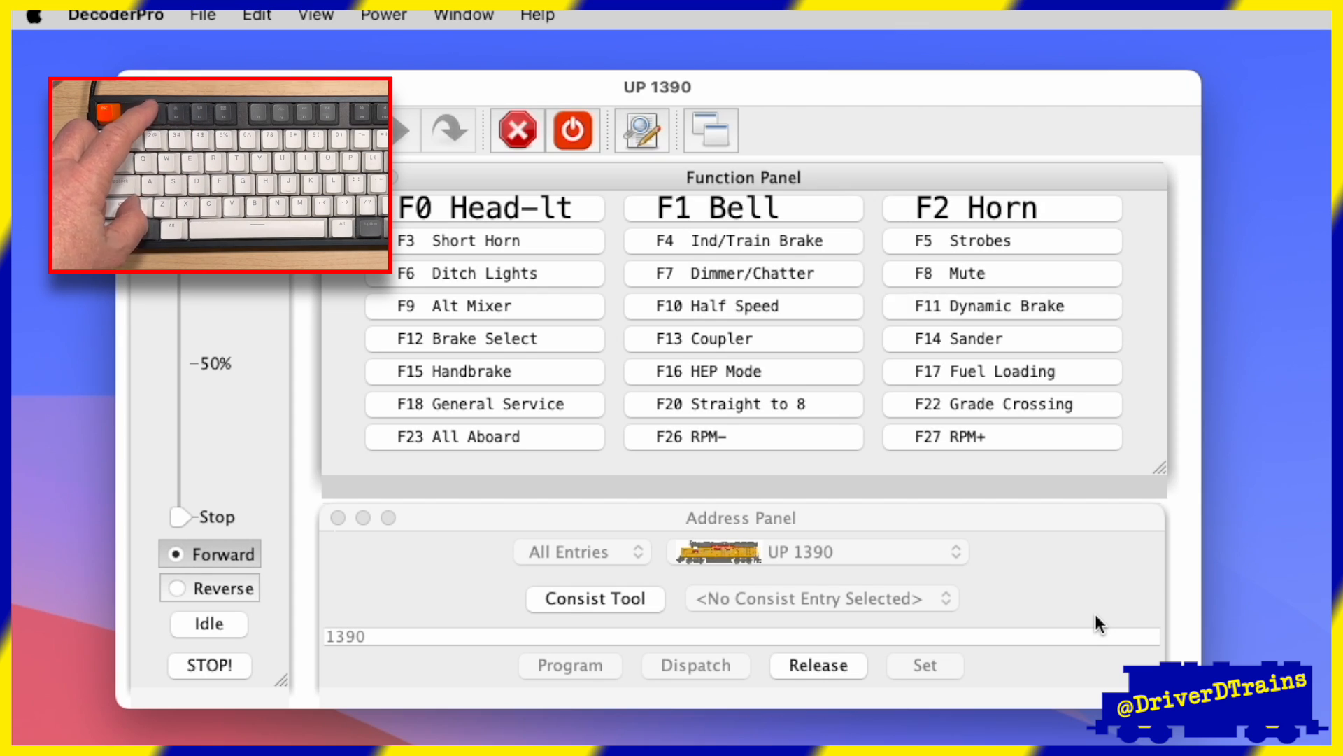
key("F2")
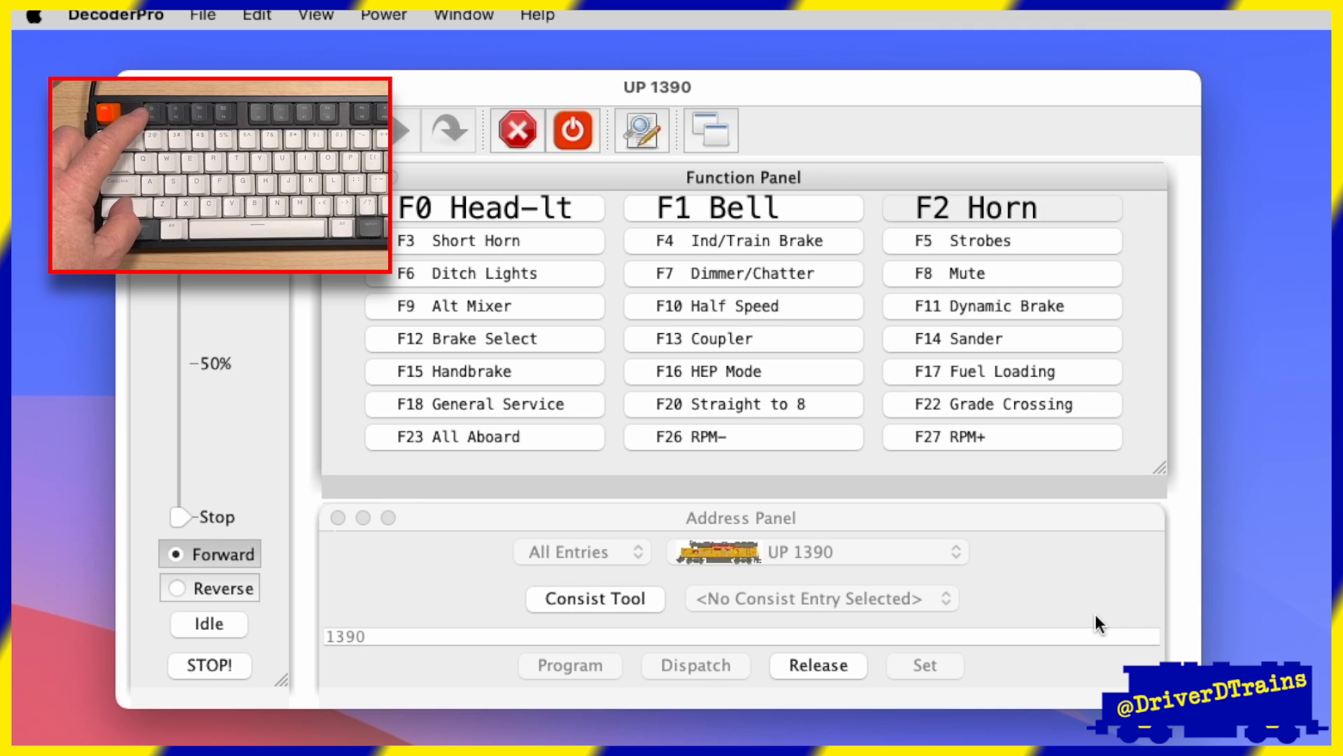
key("F12")
key("F12")
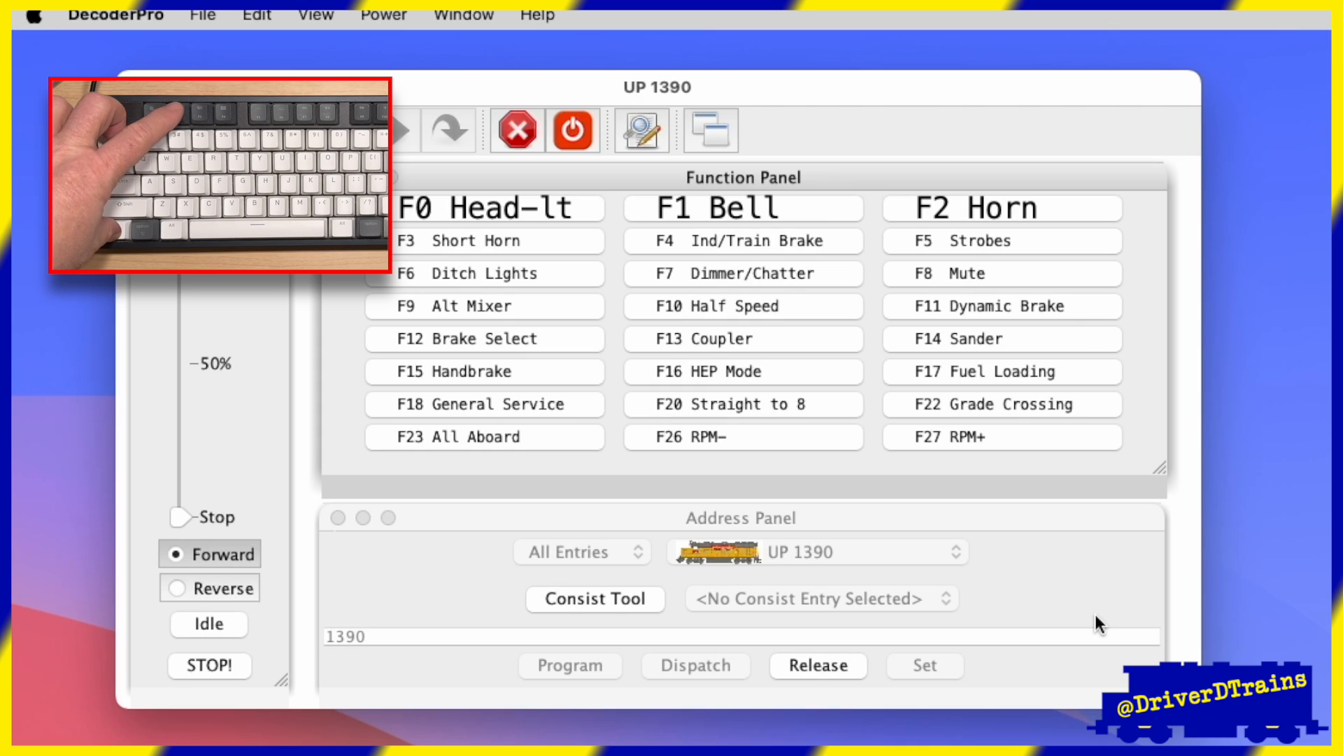
key("ctrl+F2")
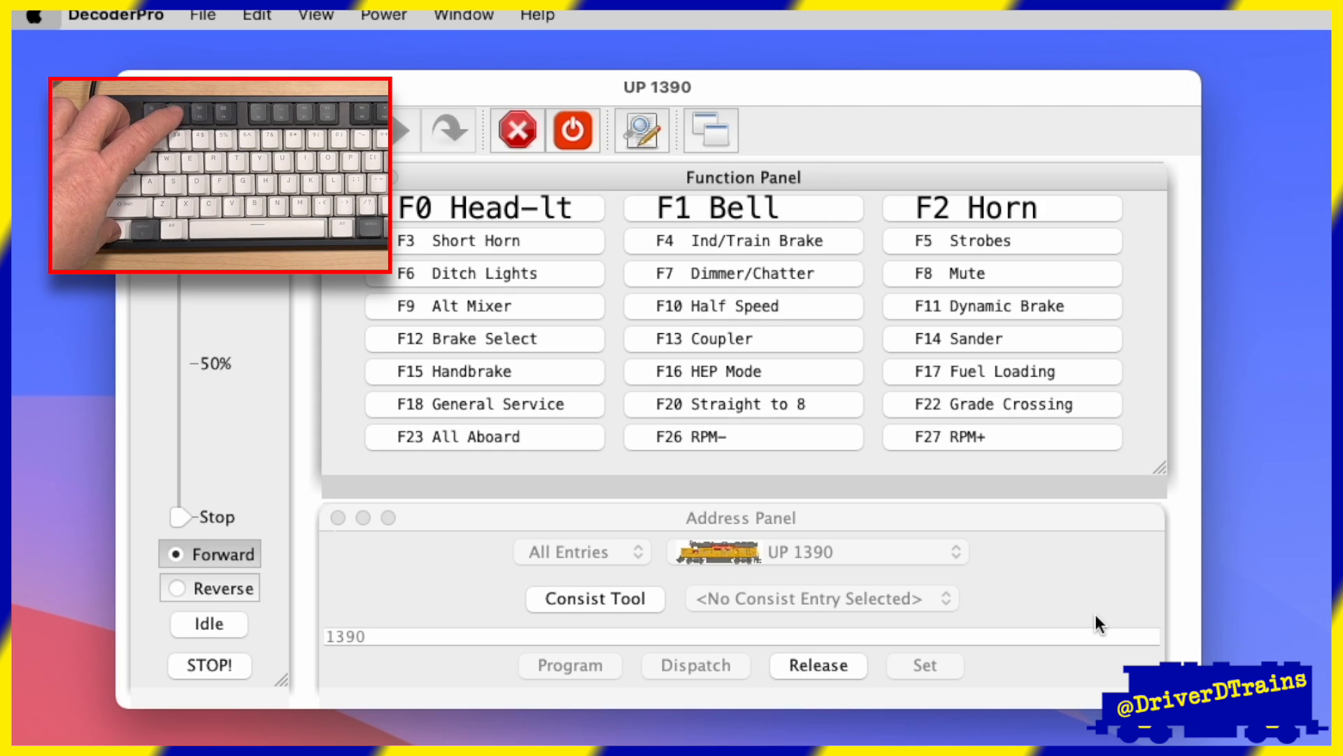
key("ctrl+F2")
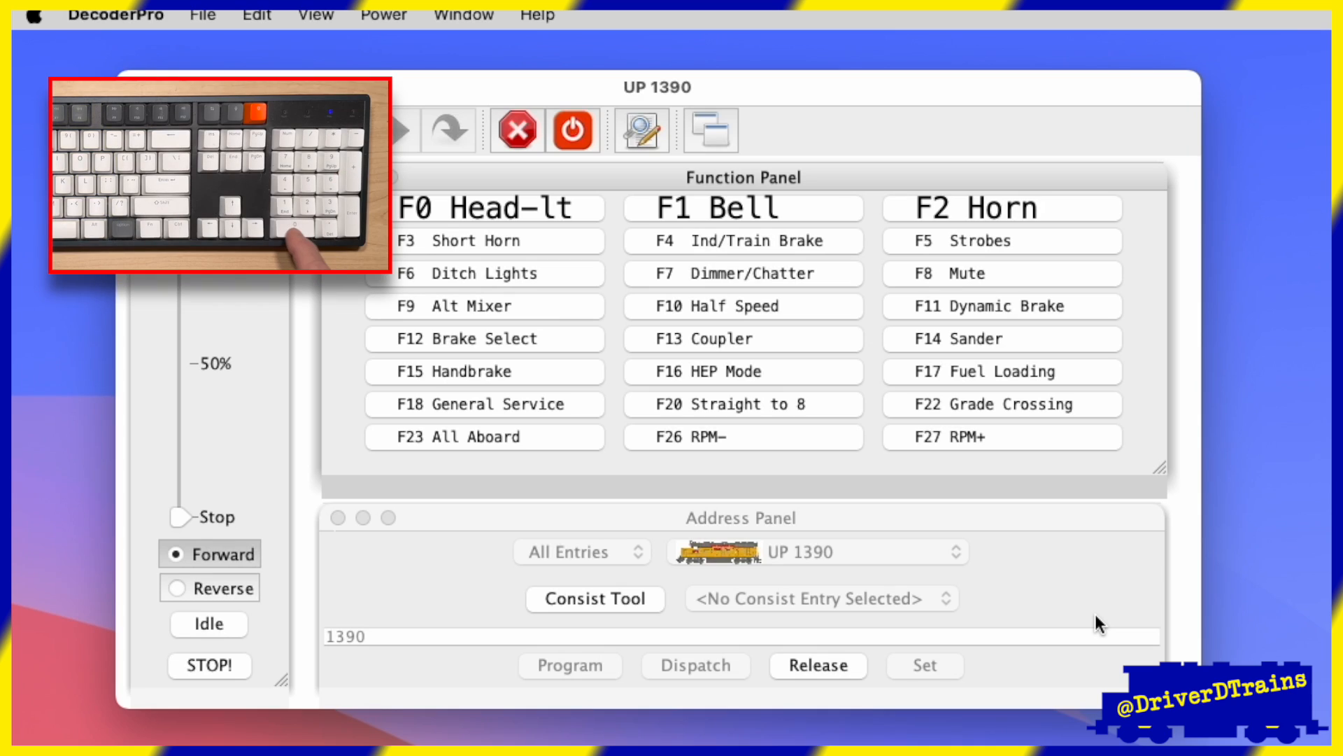
Trigger the F0 Head-lt, F1 Bell, F2 Horn and F3 Short Horn functions through their numeric-keypad assignments.
key("KP_0")
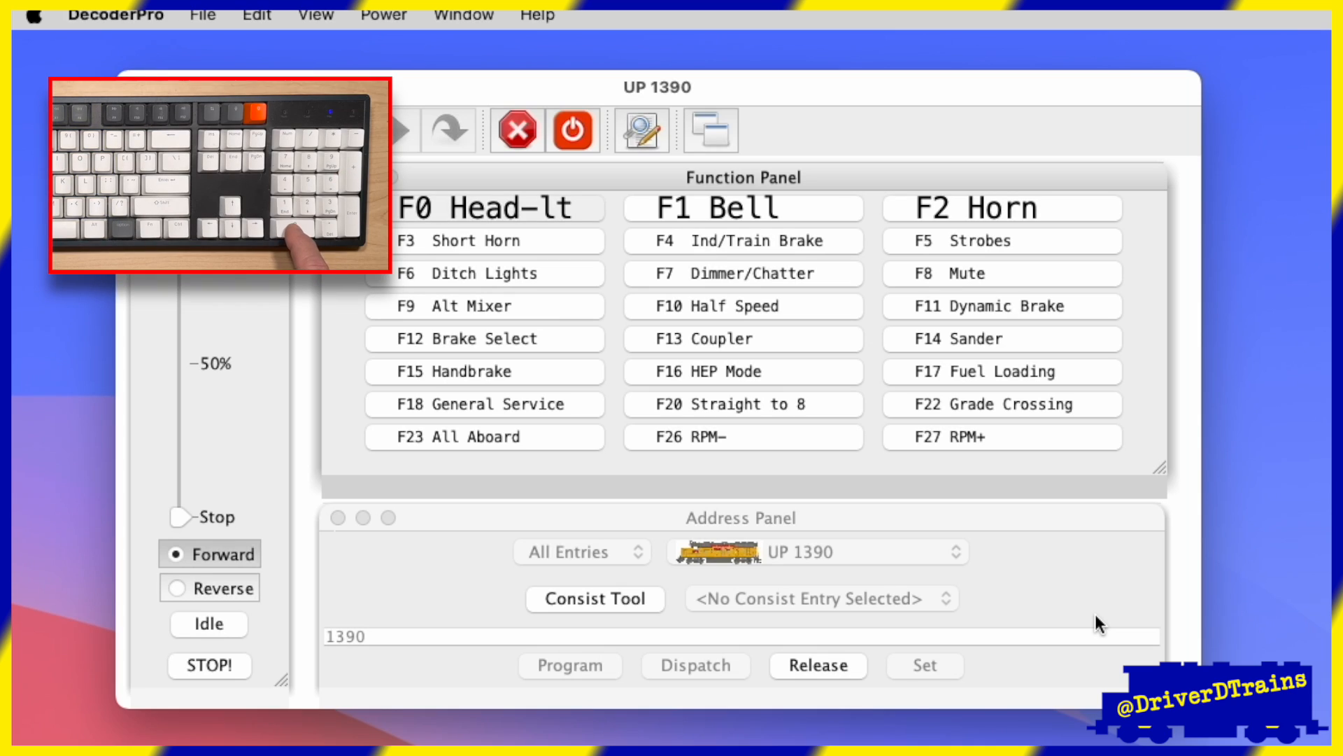
key("KP_0")
key("KP_0")
key("KP_1")
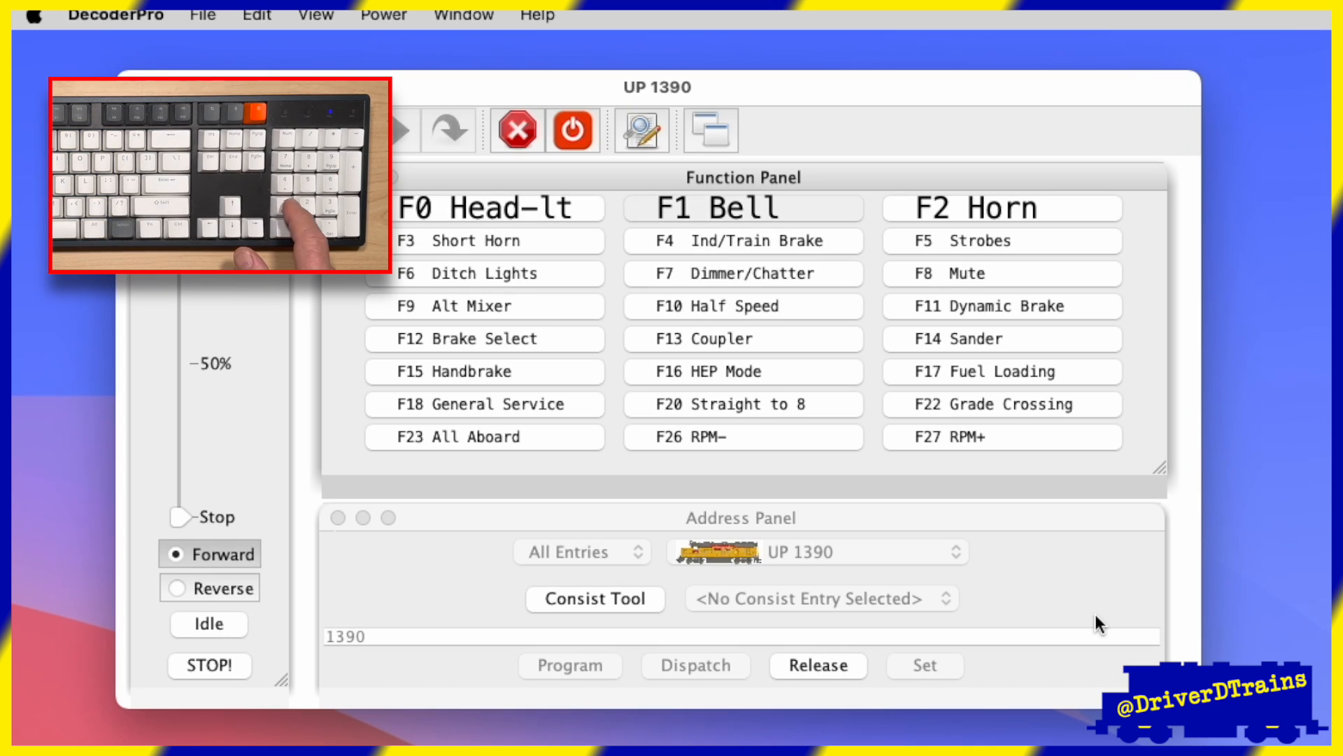
key("KP_1")
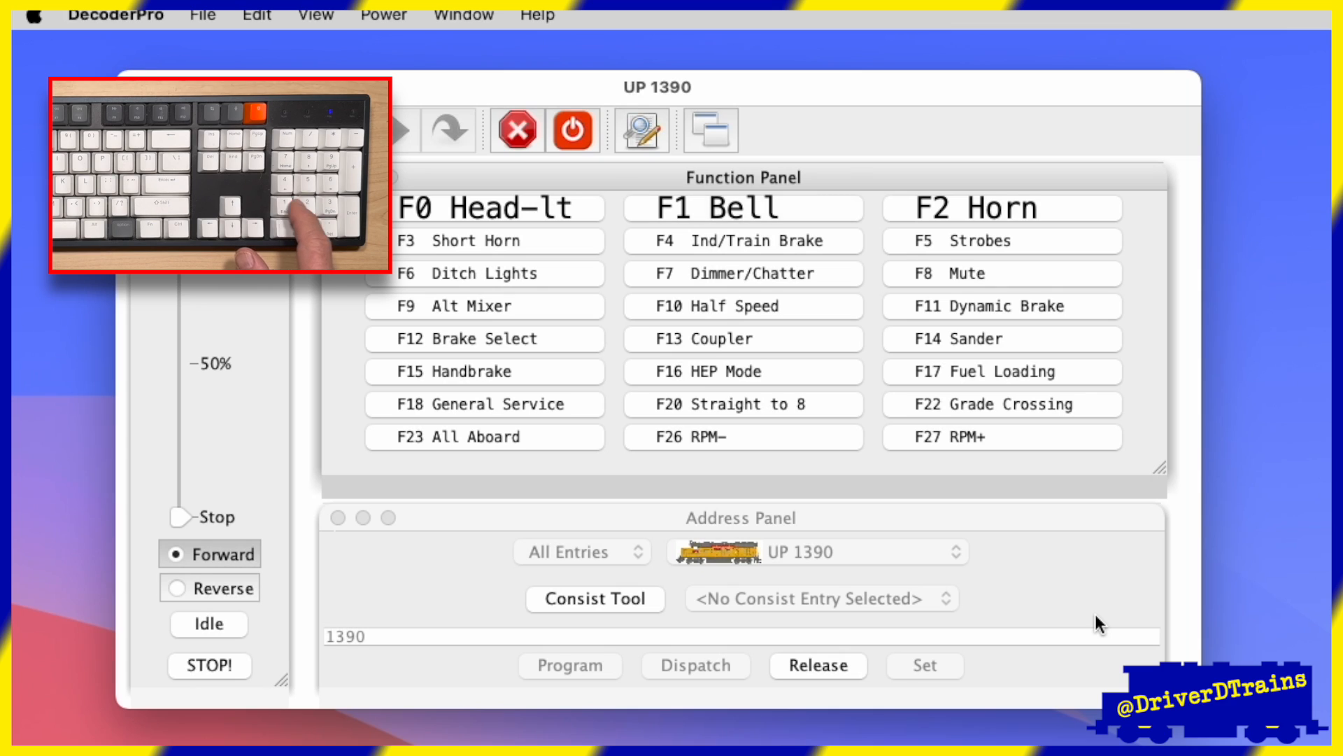
key("KP_2")
key("KP_2")
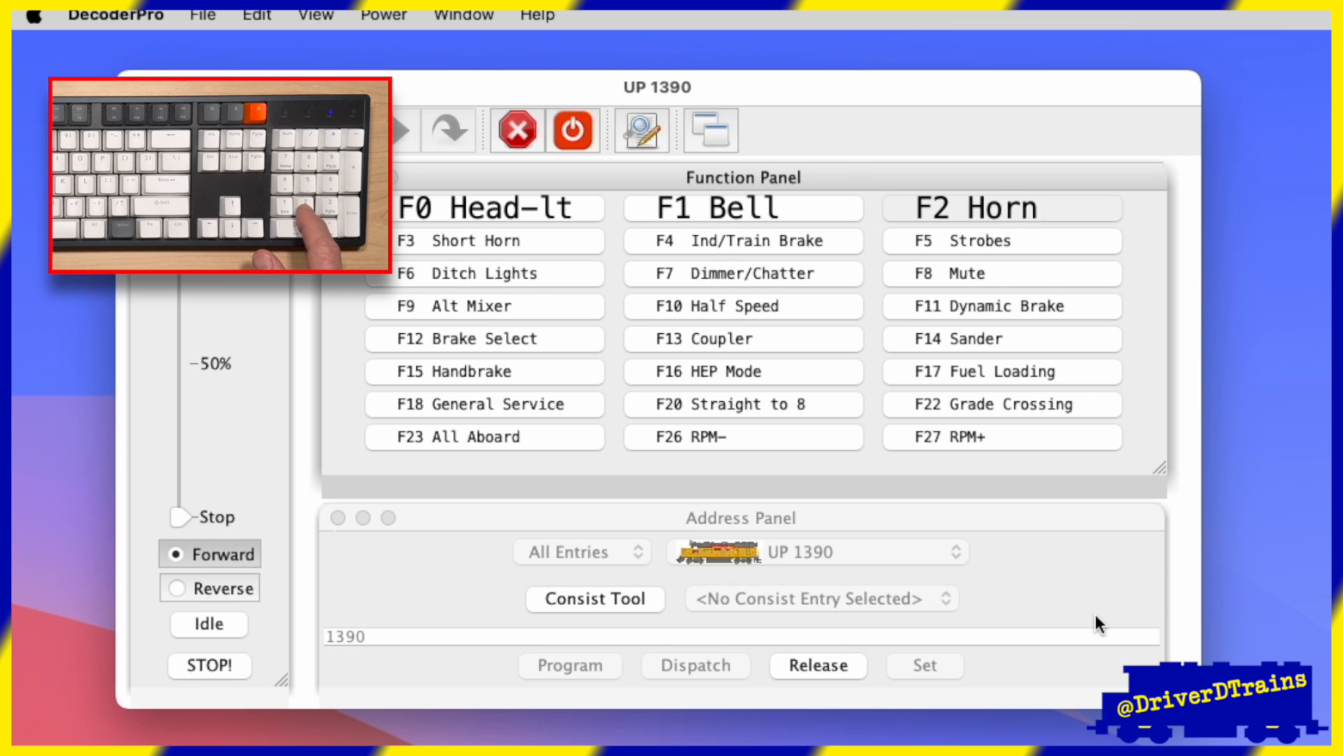
key("KP_3")
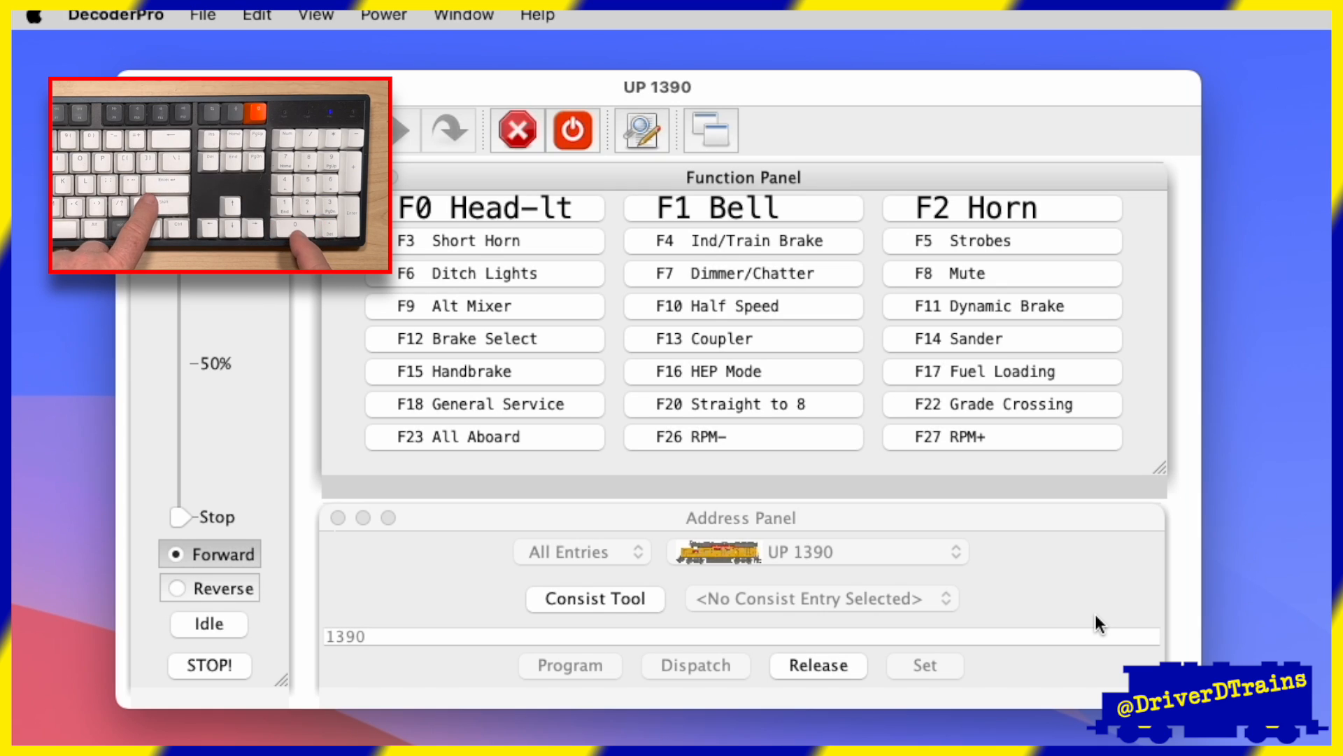
Try the shifted numeric-keypad assignments for F10 Half Speed, F11 Dynamic Brake and F12 Brake Select.
key("shift+KP_0")
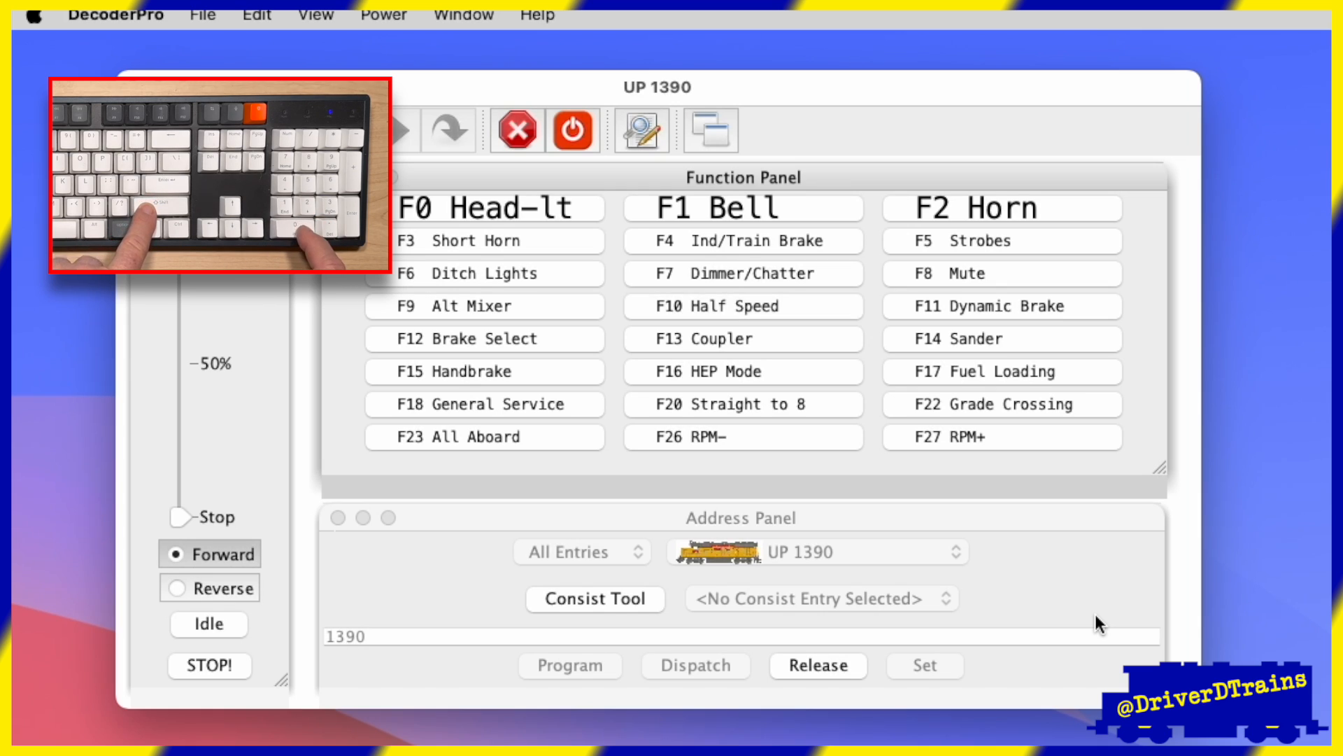
key("shift+KP_1")
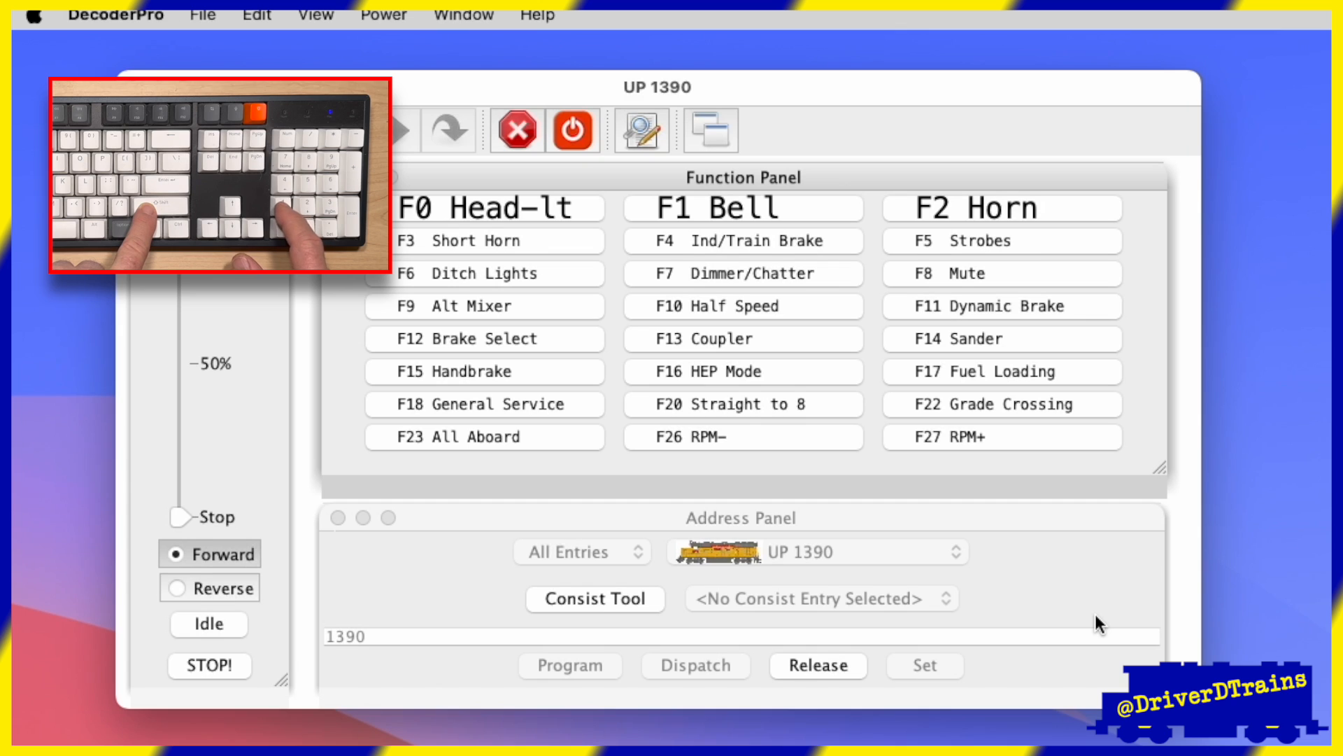
key("shift+KP_2")
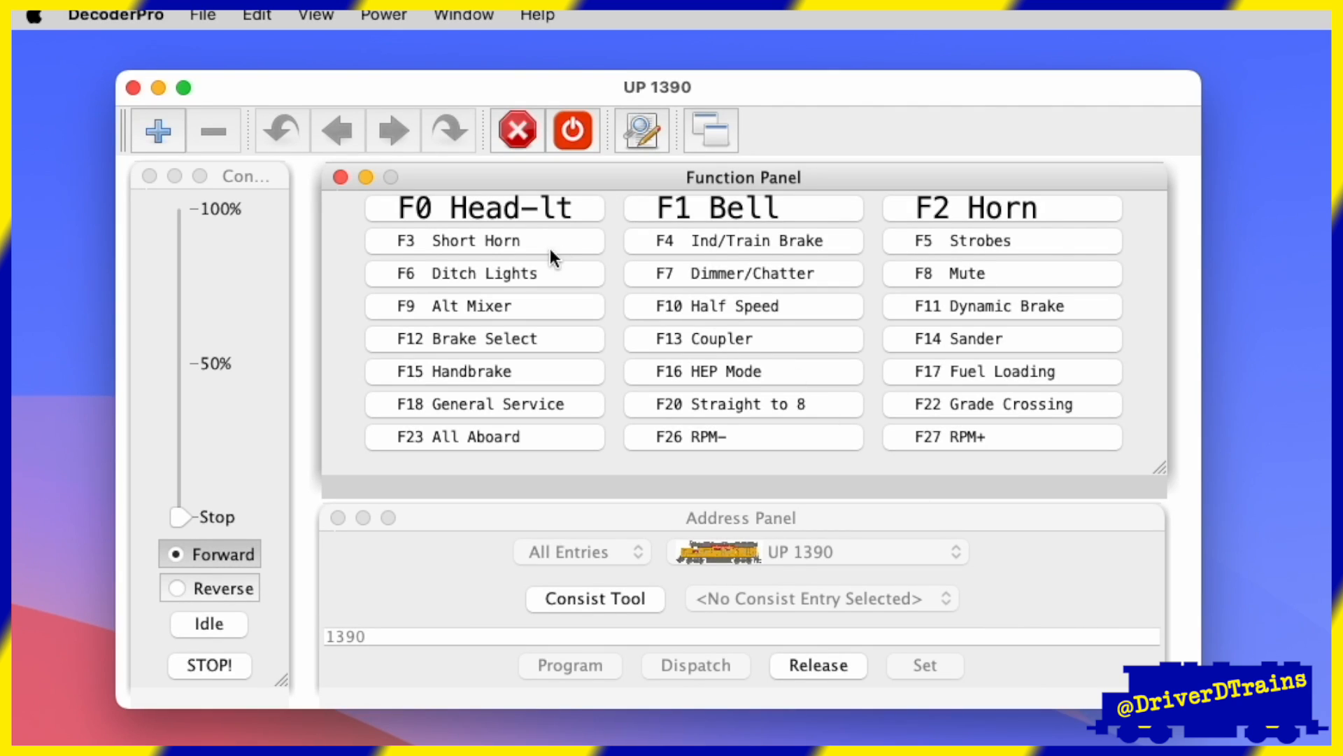
Close the Function Panel of the UP 1390 throttle and show it again.
left_click(341, 177)
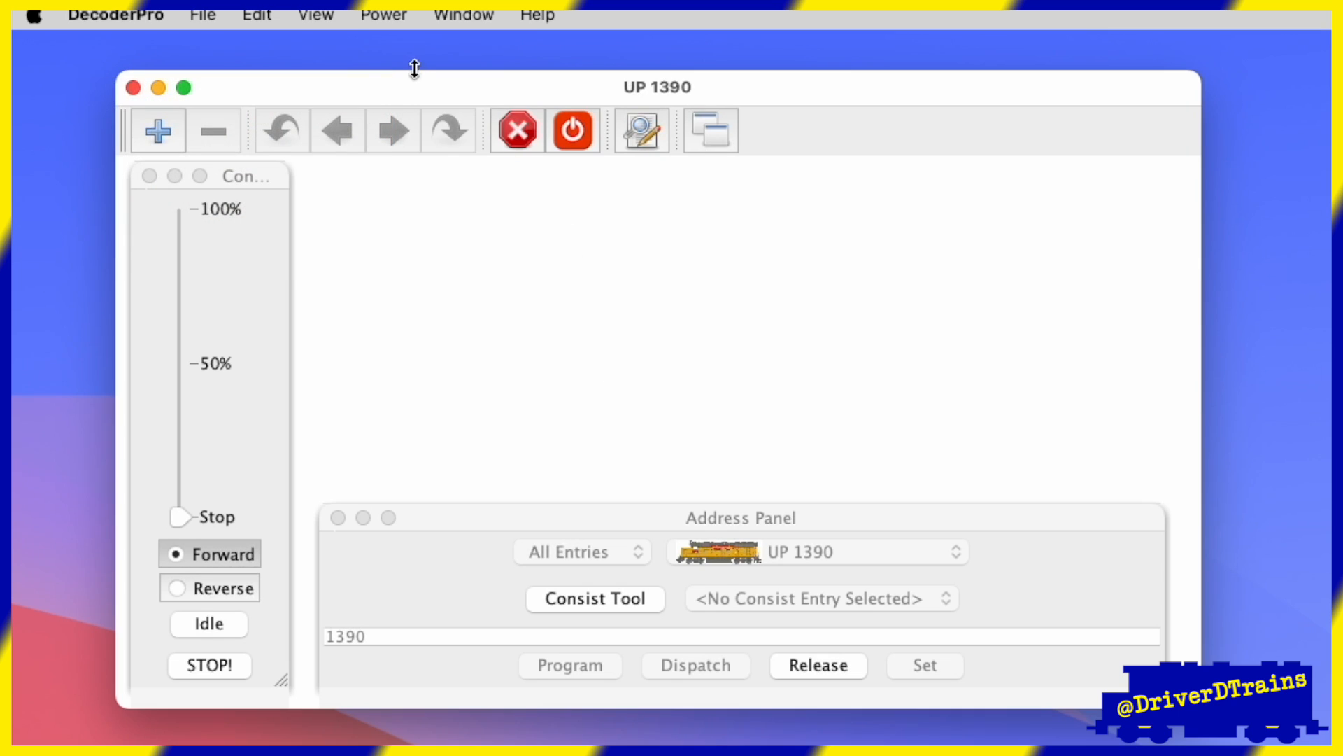
left_click(334, 13)
left_click(362, 105)
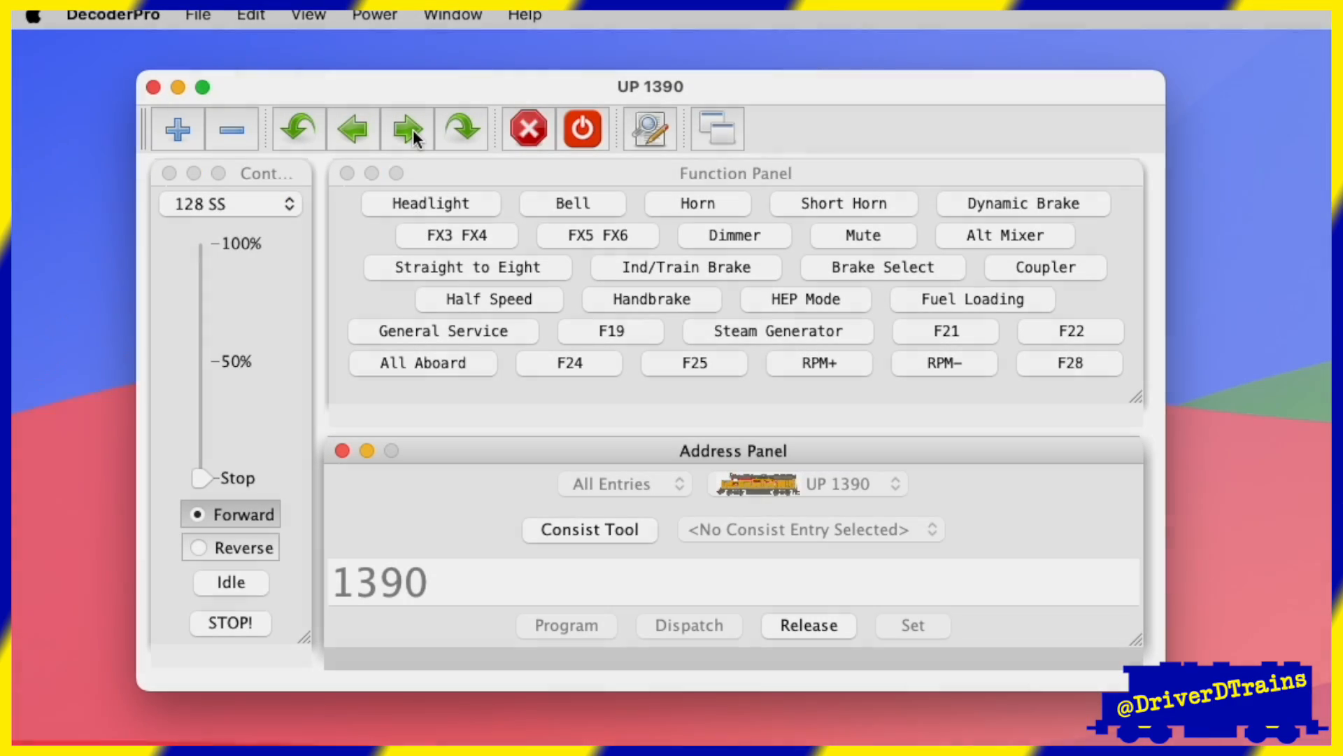
Step forward through the running throttles and operate the red speed handle on UP 1390's alternative control panel.
left_click(413, 128)
left_click(413, 129)
left_click(413, 129)
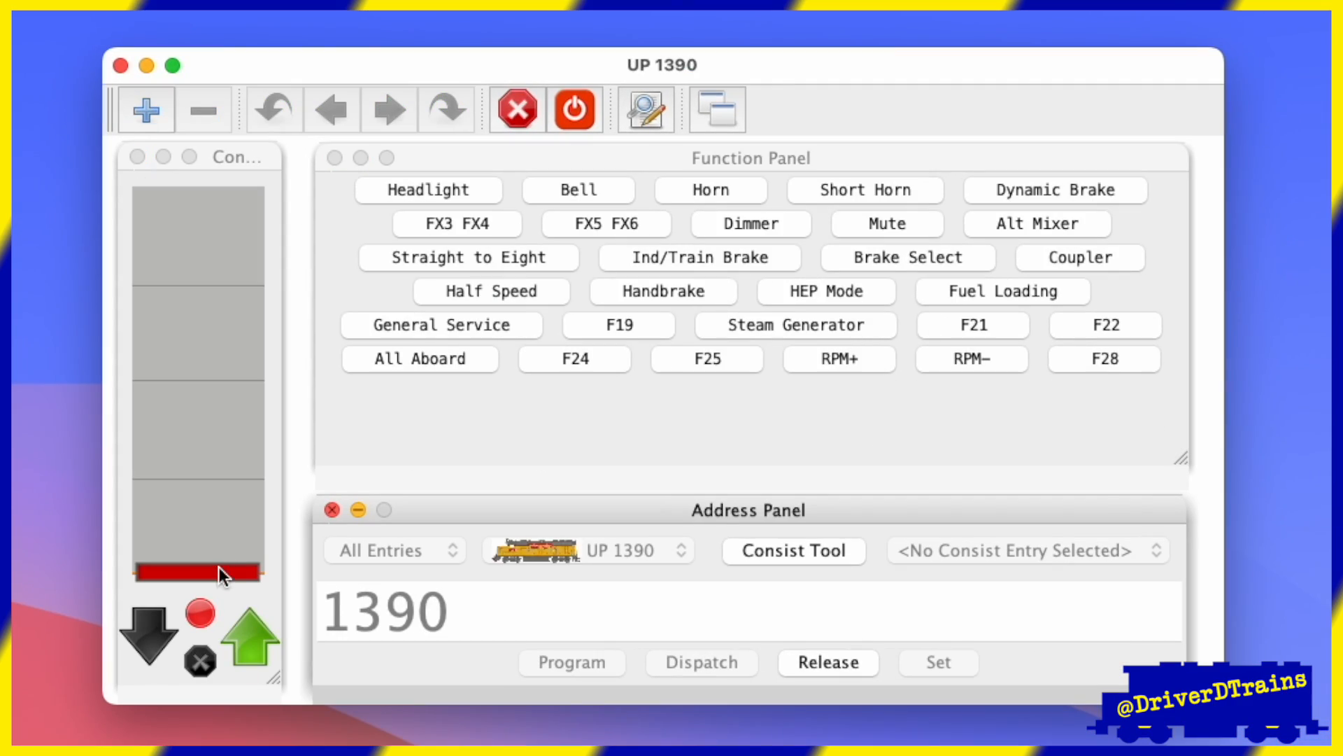
mouse_move(219, 567)
left_mouse_down()
mouse_move(240, 334)
mouse_move(195, 564)
left_mouse_up()
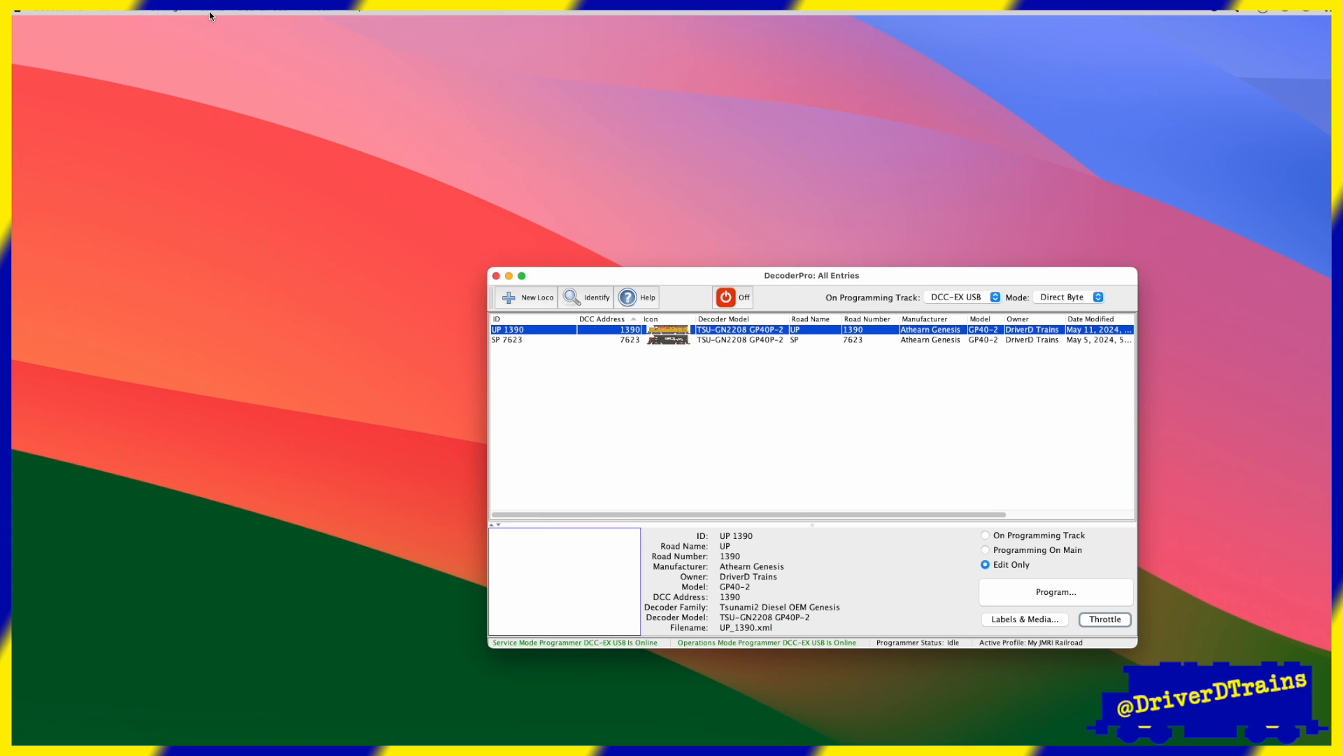
Open a throttle window from DecoderPro and add further empty throttle windows.
left_click(208, 11)
left_click(231, 54)
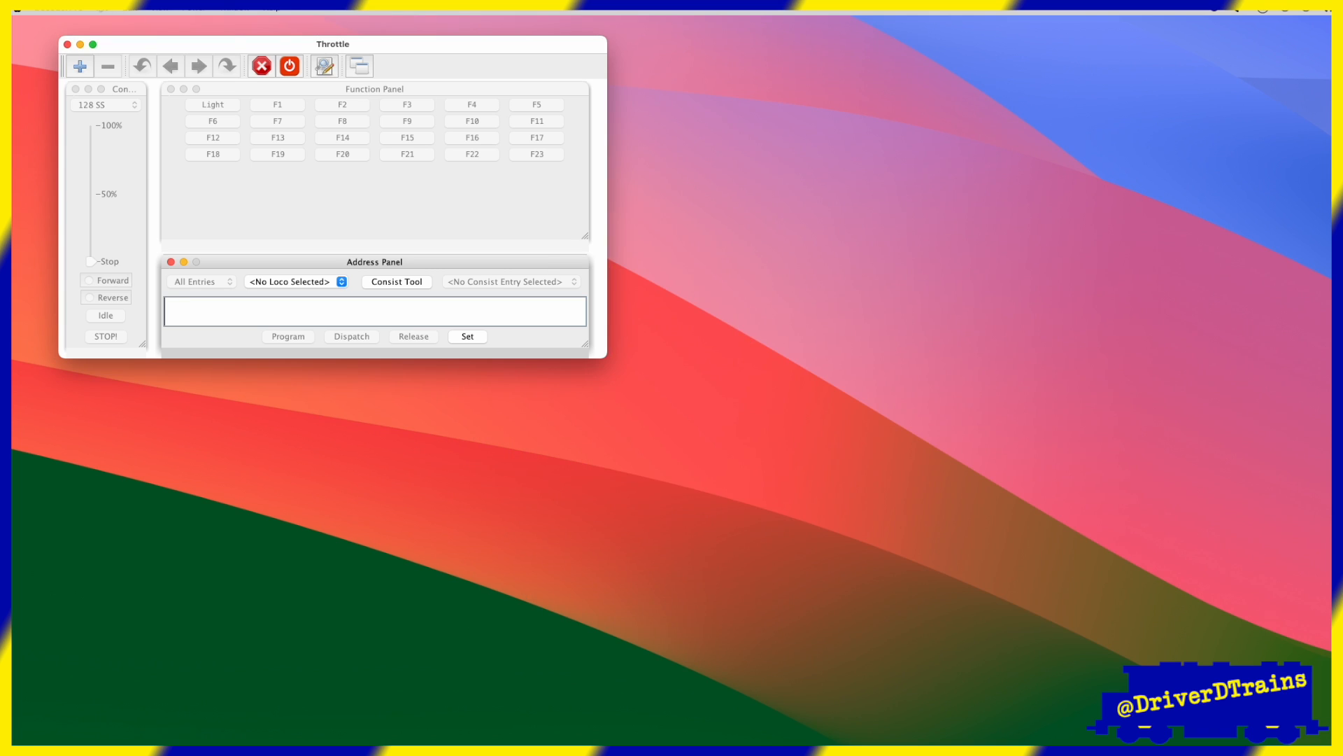
left_click(104, 11)
left_click(112, 26)
left_click(103, 11)
left_click(108, 27)
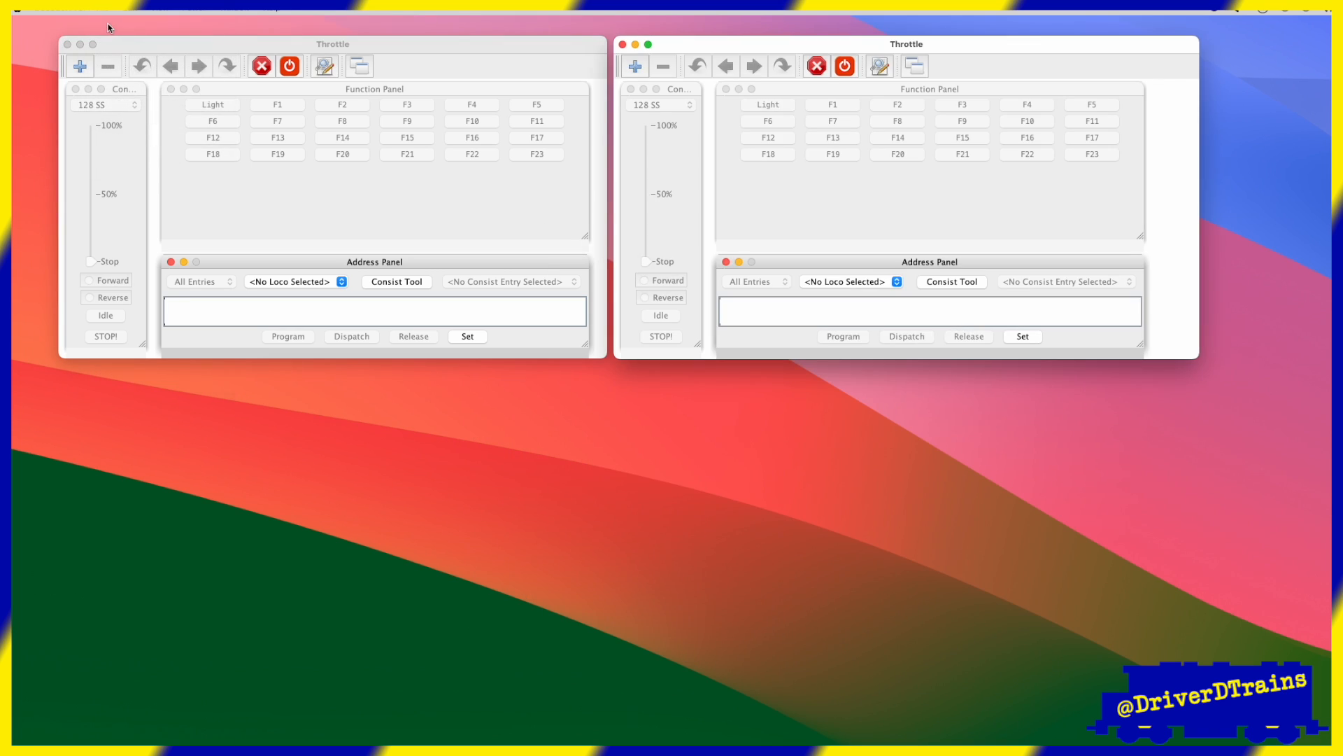
left_click(107, 9)
left_click(115, 27)
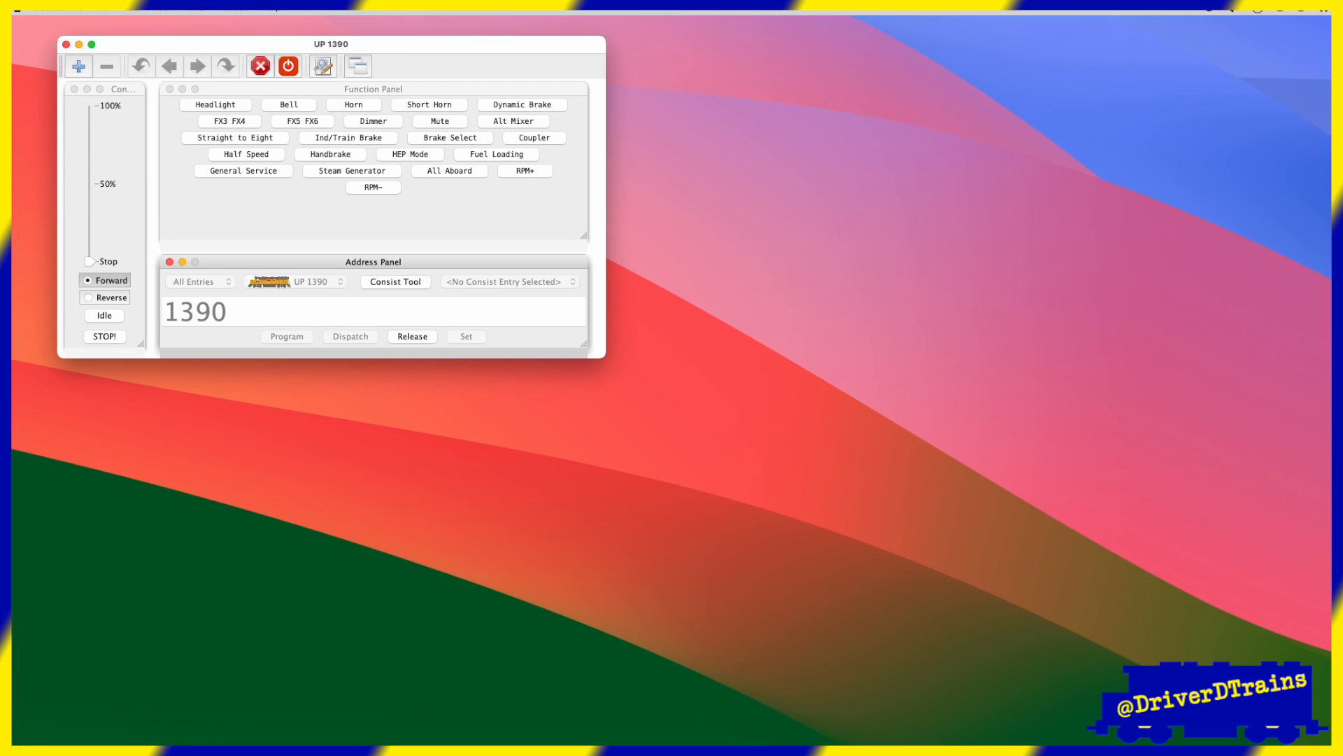
Add a second throttle window beside UP 1390, set its address to 4, and open another new throttle window.
left_click(103, 11)
left_click(111, 27)
left_click(104, 11)
type("4")
key("Return")
left_click(104, 11)
left_click(112, 27)
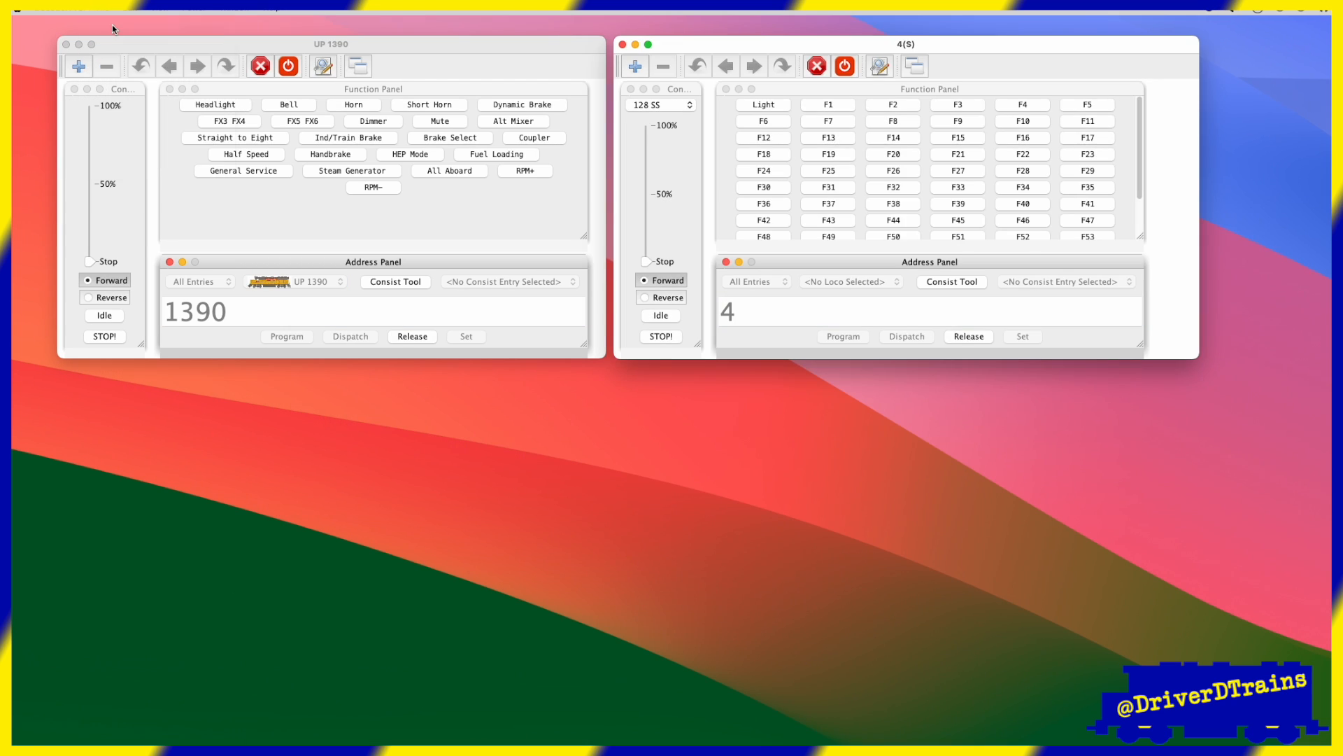
Set the third throttle's address to 7623 and add a fourth throttle window for UP 1390.
type("7623")
key("Return")
left_click(104, 11)
left_click(112, 26)
left_click(104, 11)
left_click(112, 41)
left_click(713, 484)
left_click(950, 583)
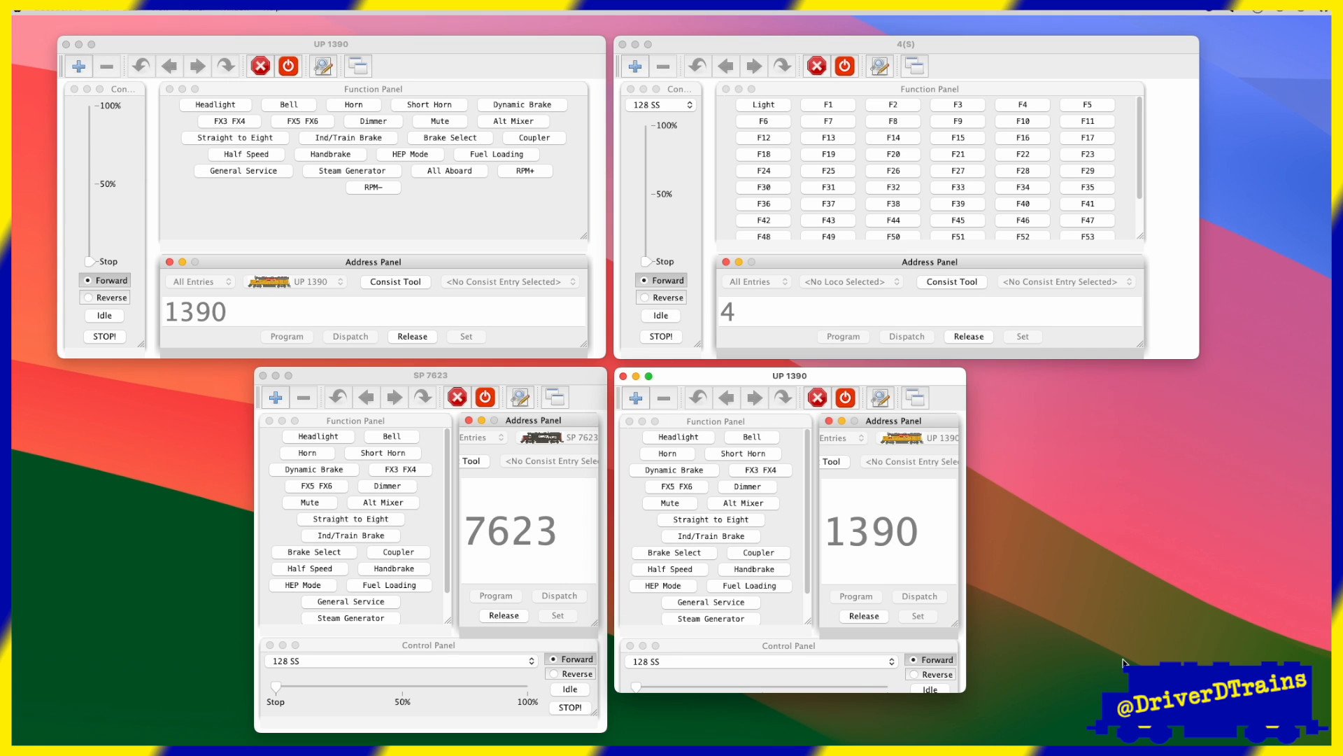
Save the arrangement of throttle windows as My Throttle Layout.
left_click(103, 11)
left_click(116, 103)
type("My Throttle Layout")
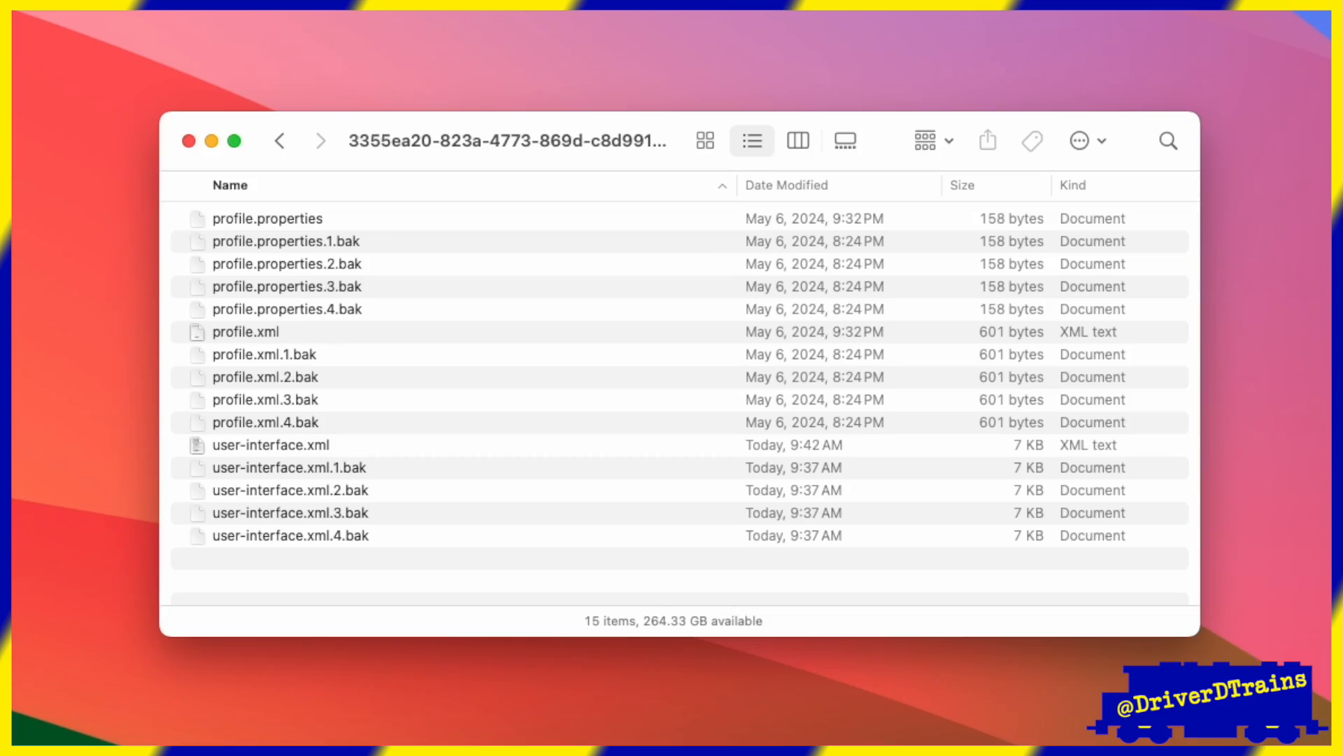
Open user-interface.xml from the profile folder and select the entries in its windowDetails section.
left_click(254, 443)
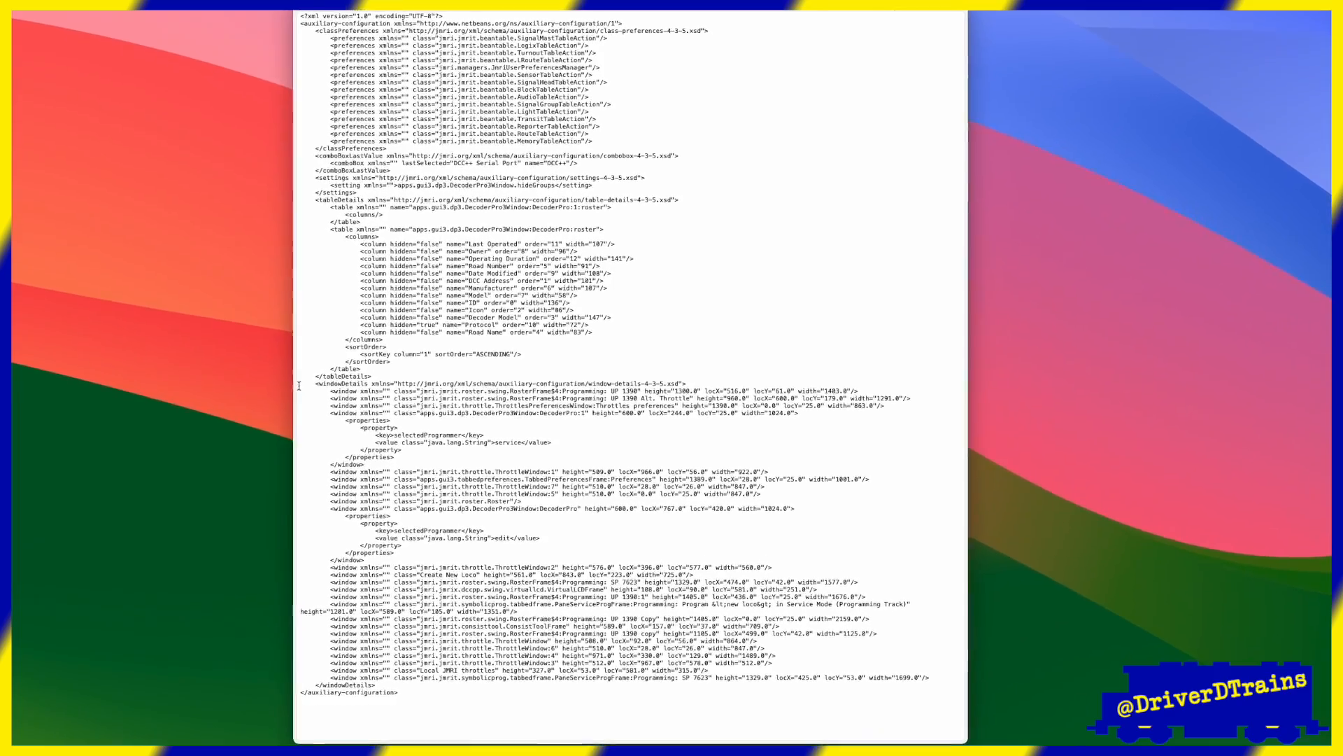
left_click_drag(275, 344, 231, 680)
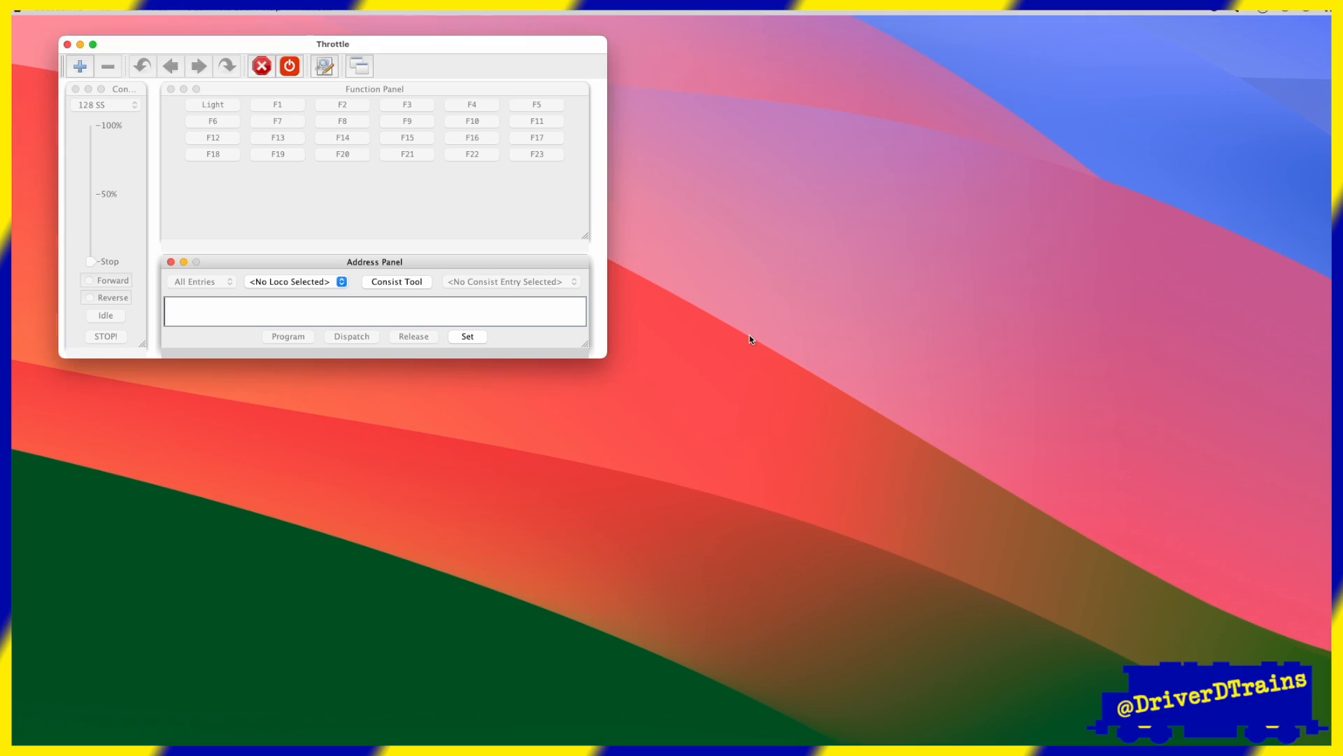
Open three additional blank throttle windows.
left_click(102, 9)
left_click(112, 26)
left_click(105, 9)
left_click(110, 26)
left_click(103, 8)
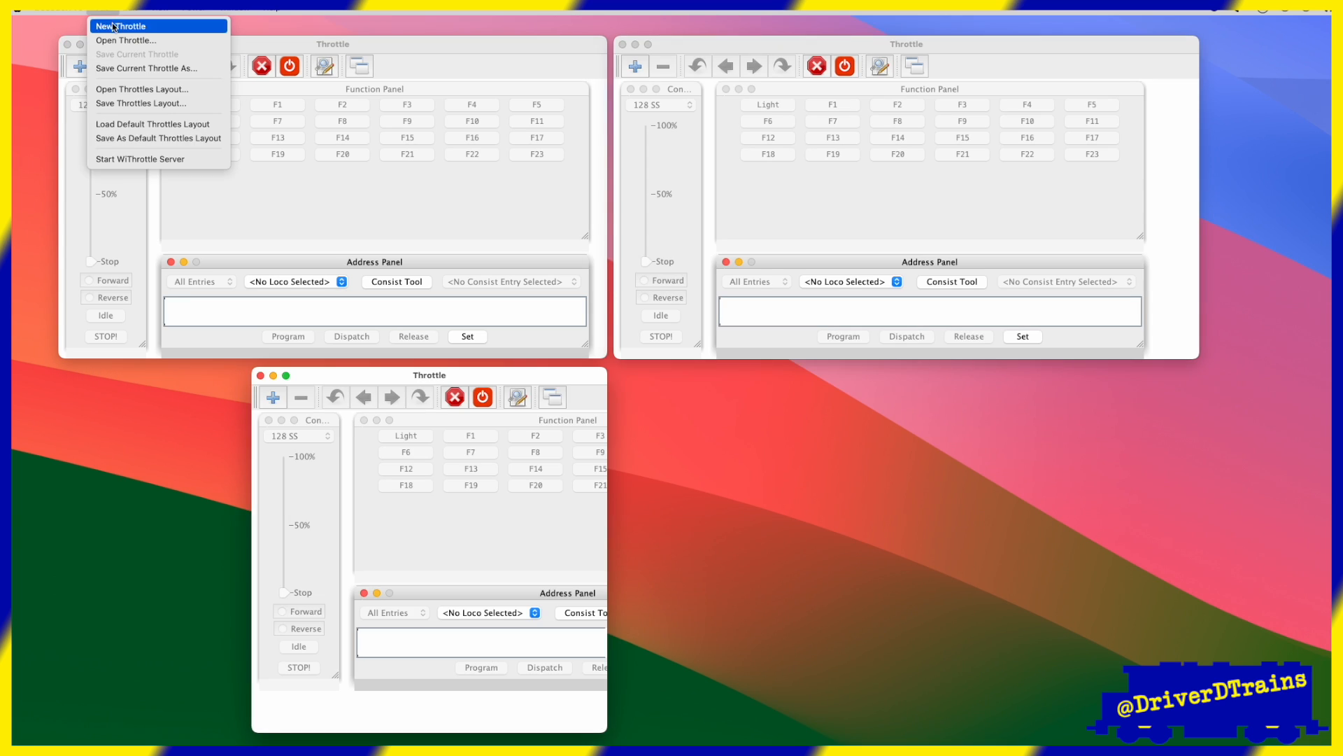
left_click(116, 26)
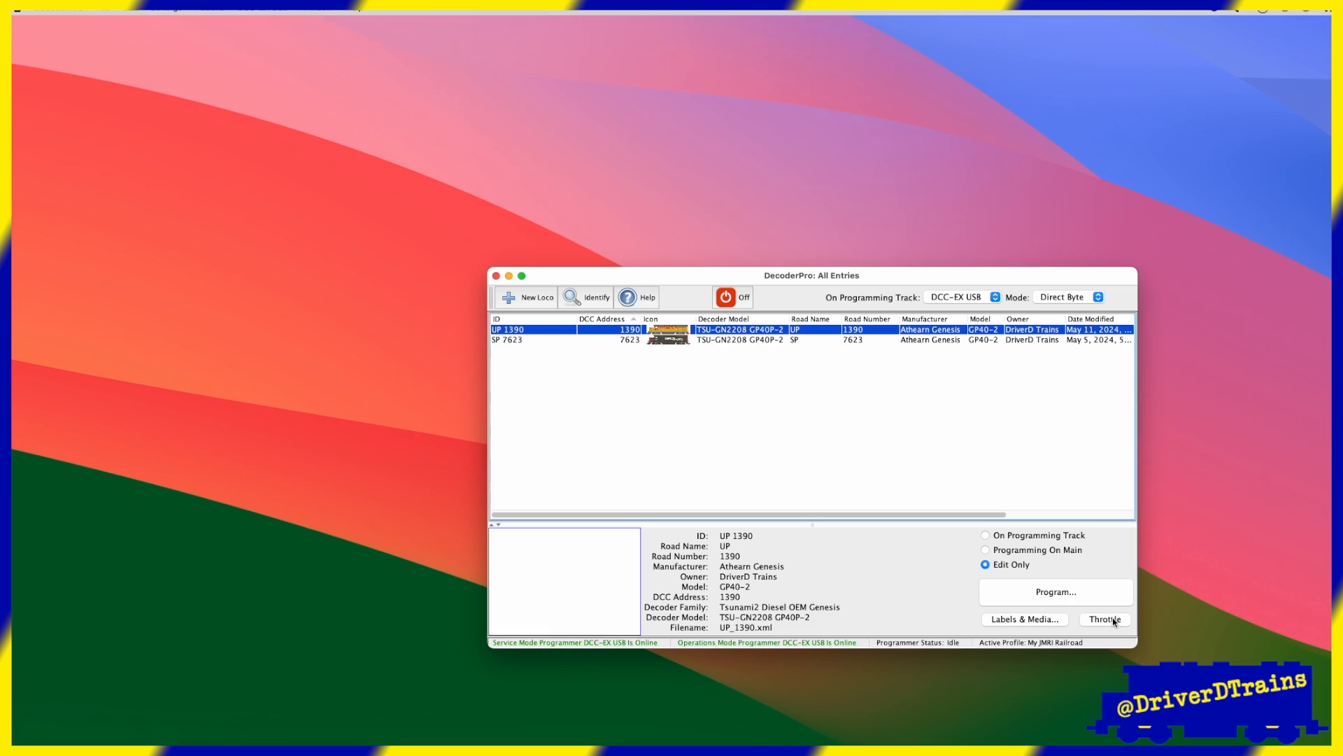
Open a throttle for UP 1390 from the roster and add a blank throttle window beside it.
left_click(1106, 618)
left_click(100, 10)
left_click(111, 26)
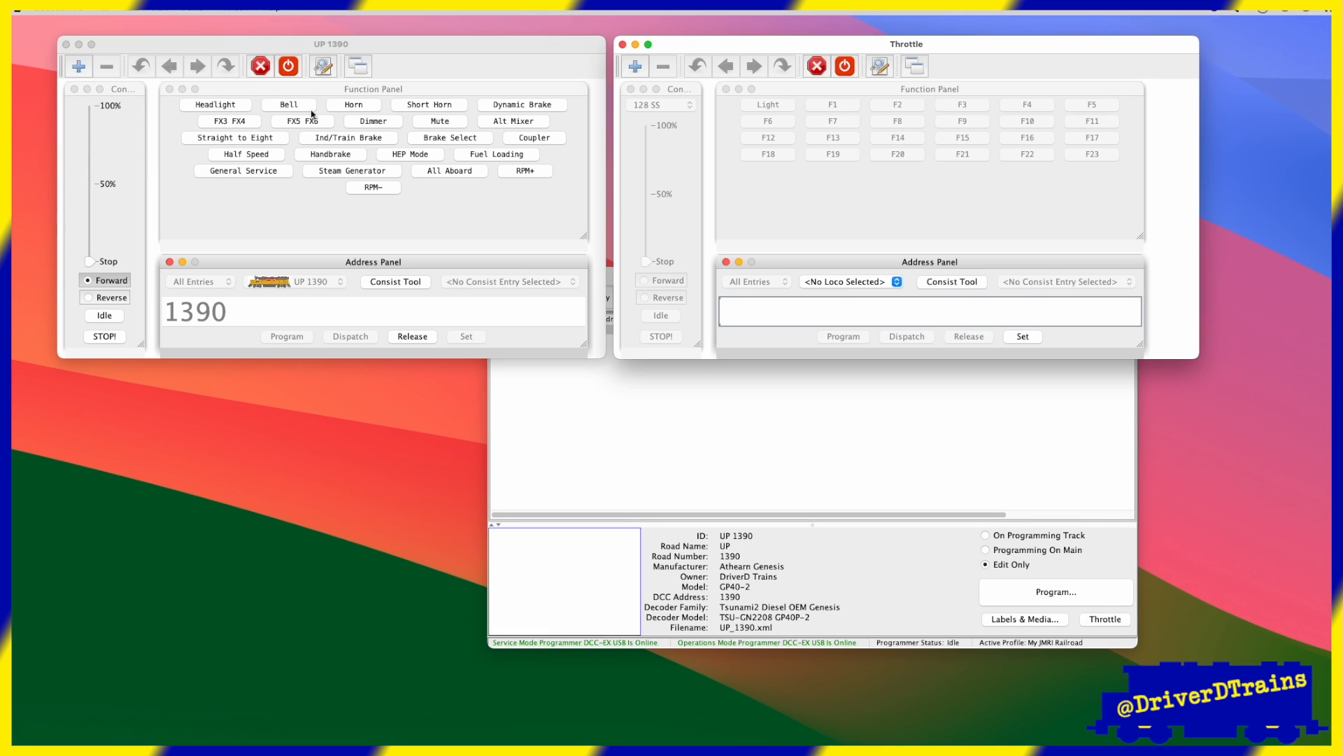
Open a throttle for SP 7623 from the roster and add another blank throttle window.
left_click(623, 404)
left_click(704, 341)
left_click(1105, 619)
left_click(100, 10)
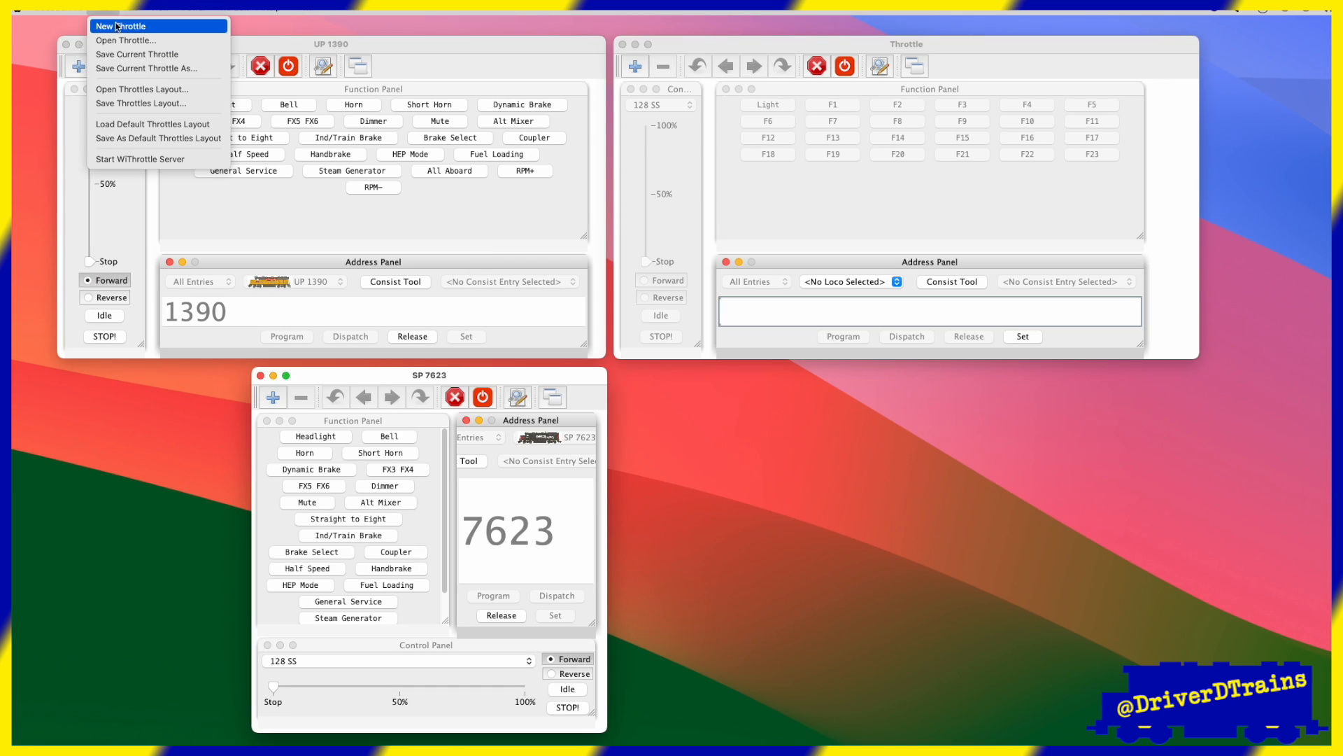
left_click(115, 25)
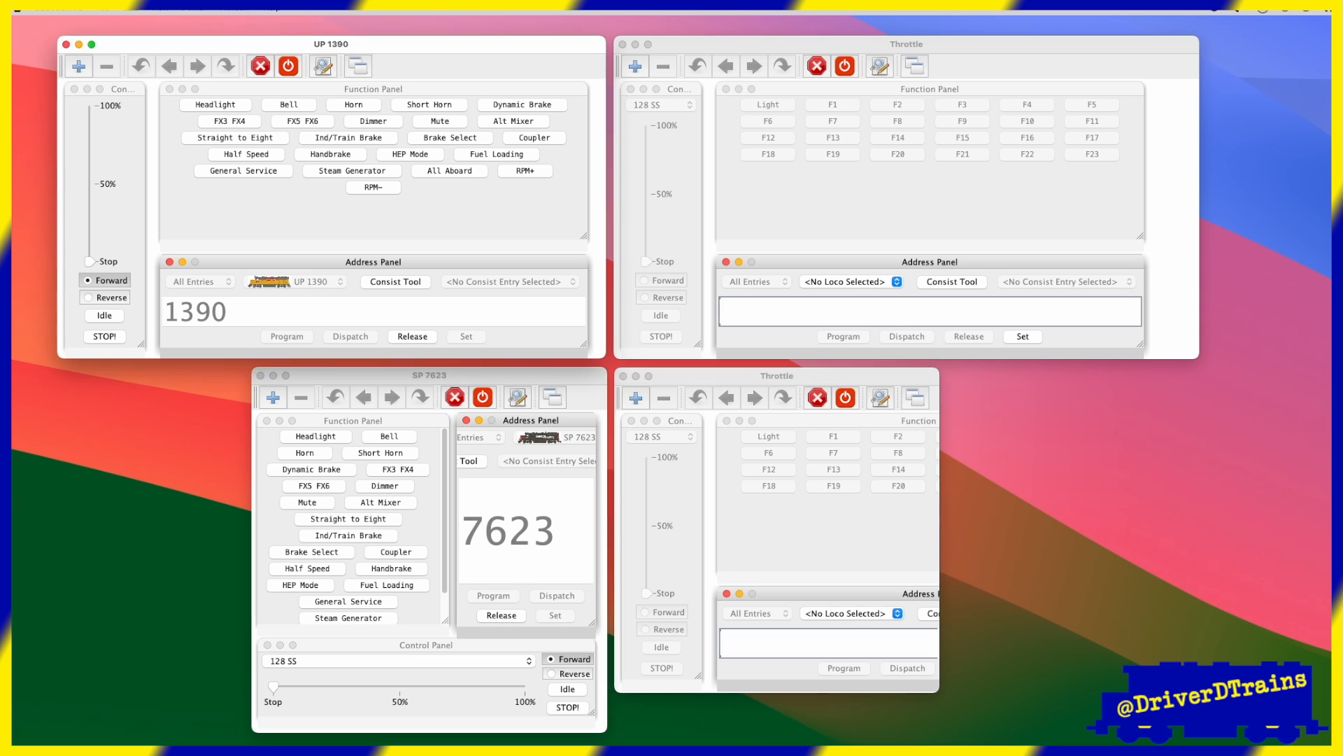
Release SP 7623 in the third throttle window and set its address to 1390.
left_click(498, 616)
double_click(560, 522)
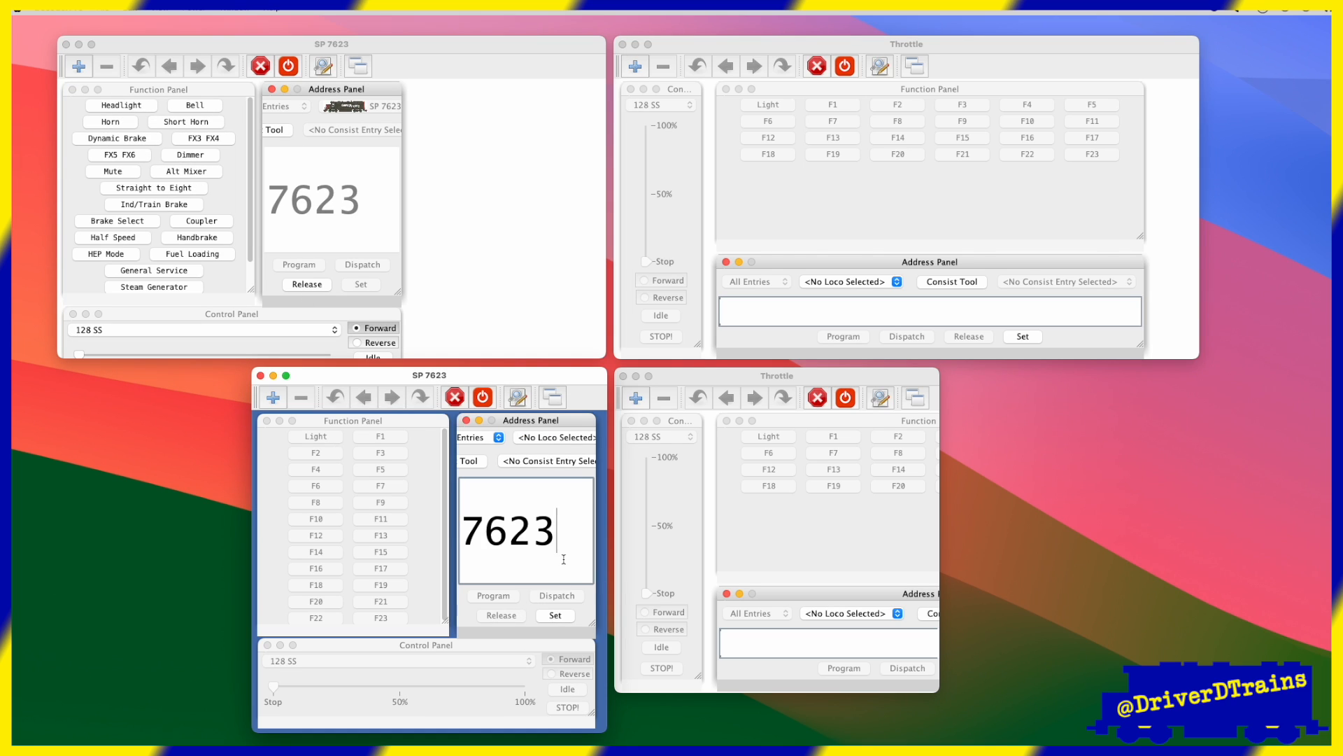
type("1390")
key("Return")
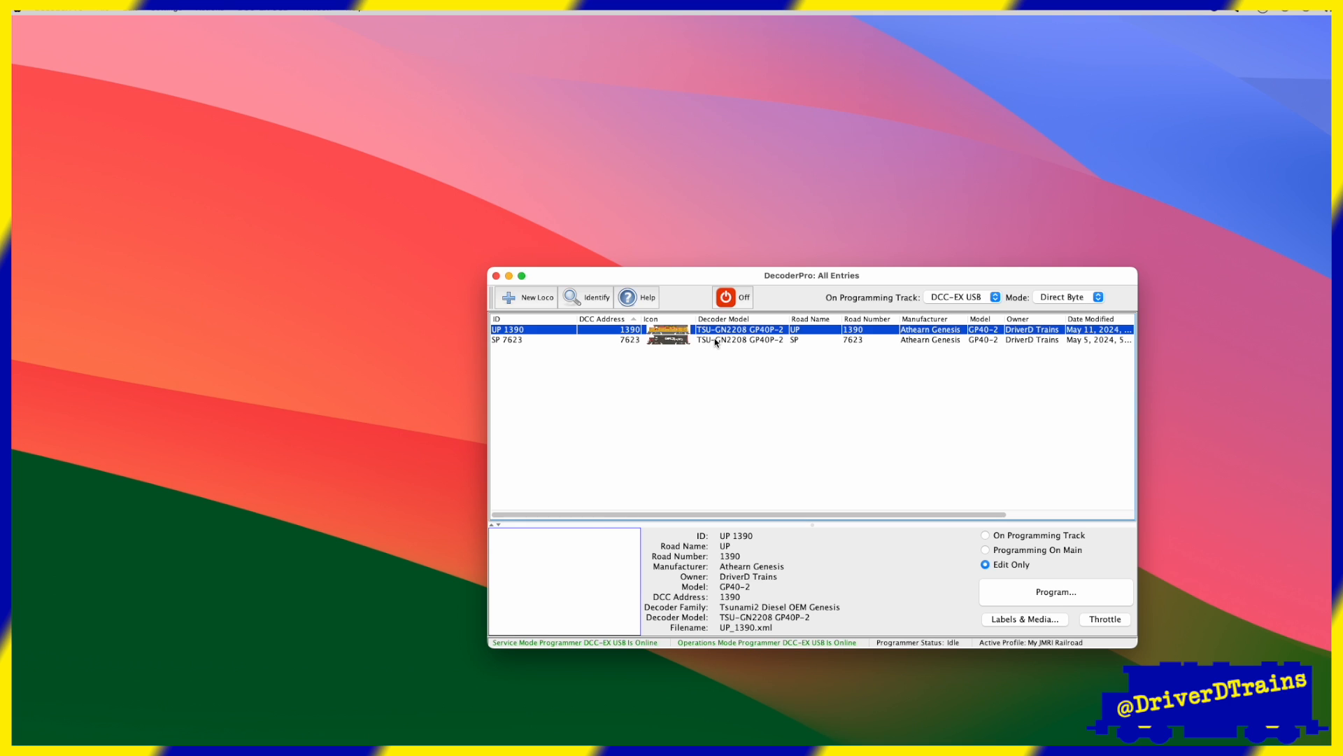
Open three throttle windows for SP 7623 from the roster and close the first two.
left_click(715, 341)
left_click(1105, 620)
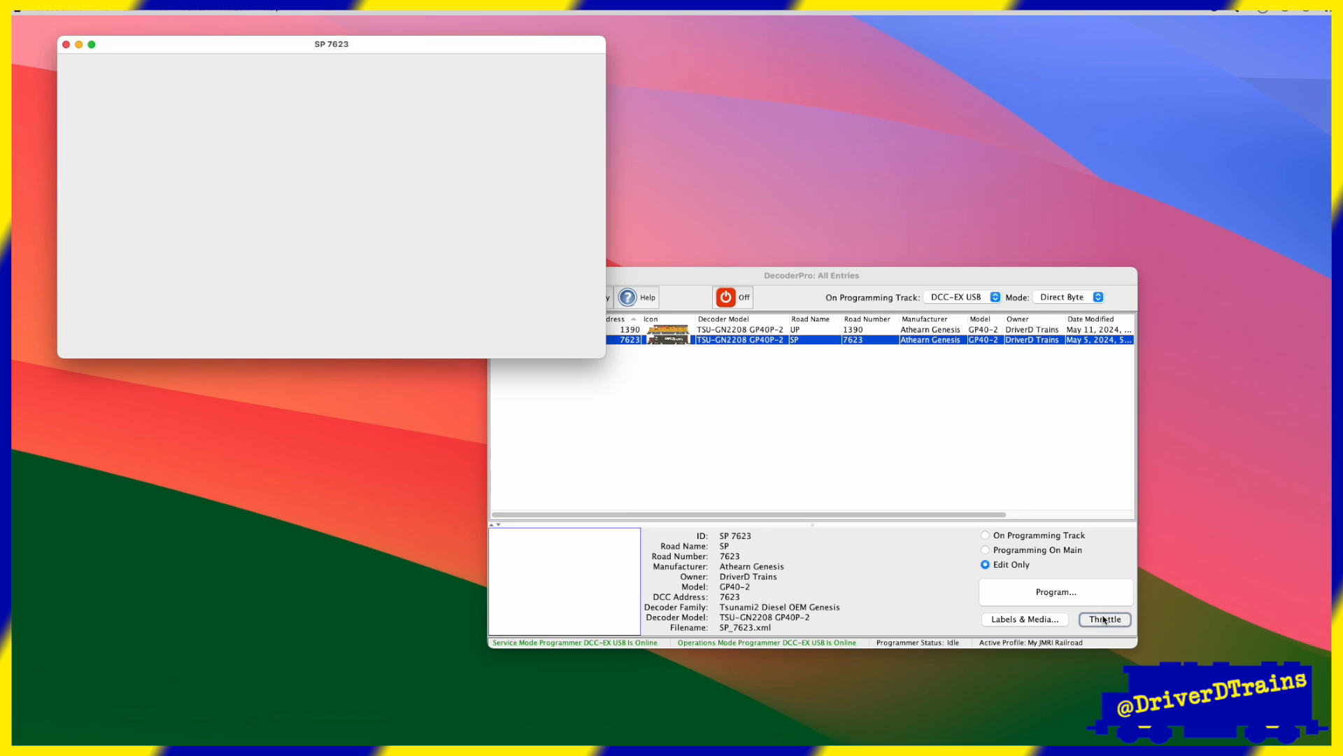
left_click(1104, 620)
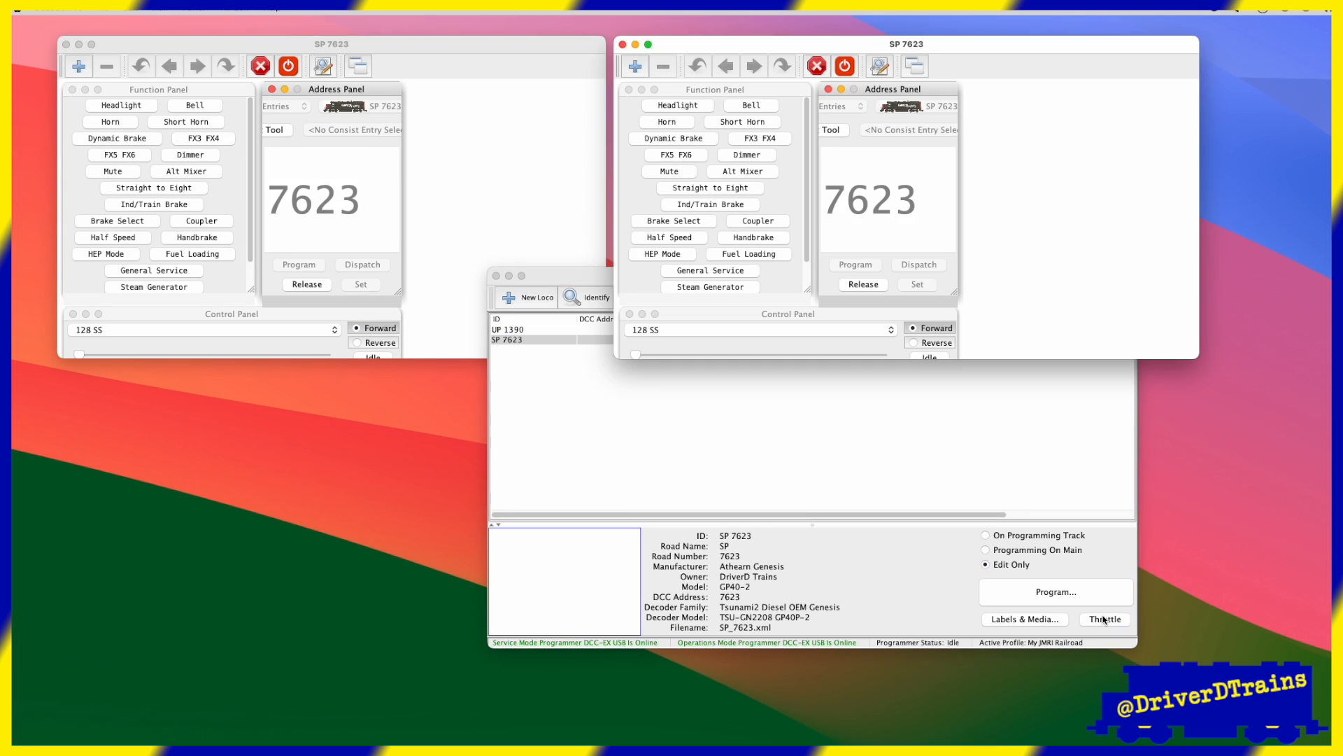
left_click(1104, 620)
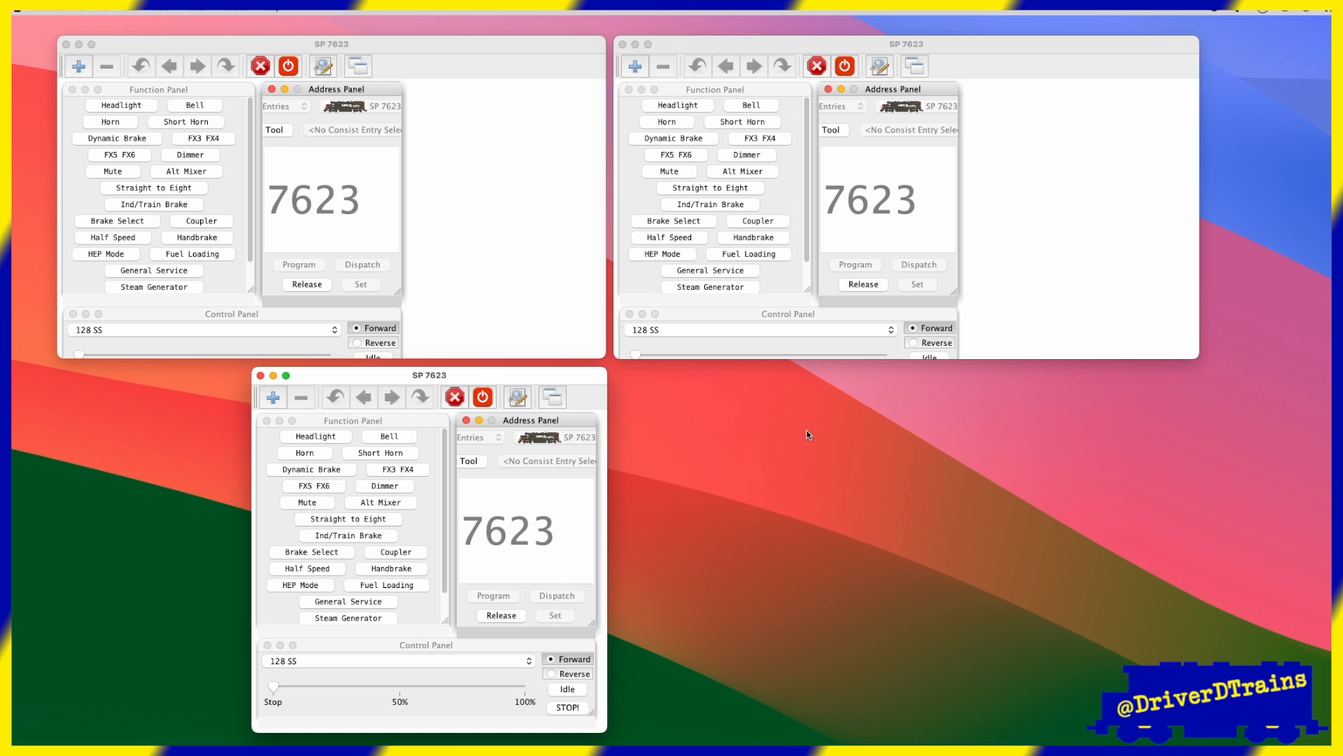
left_click(623, 44)
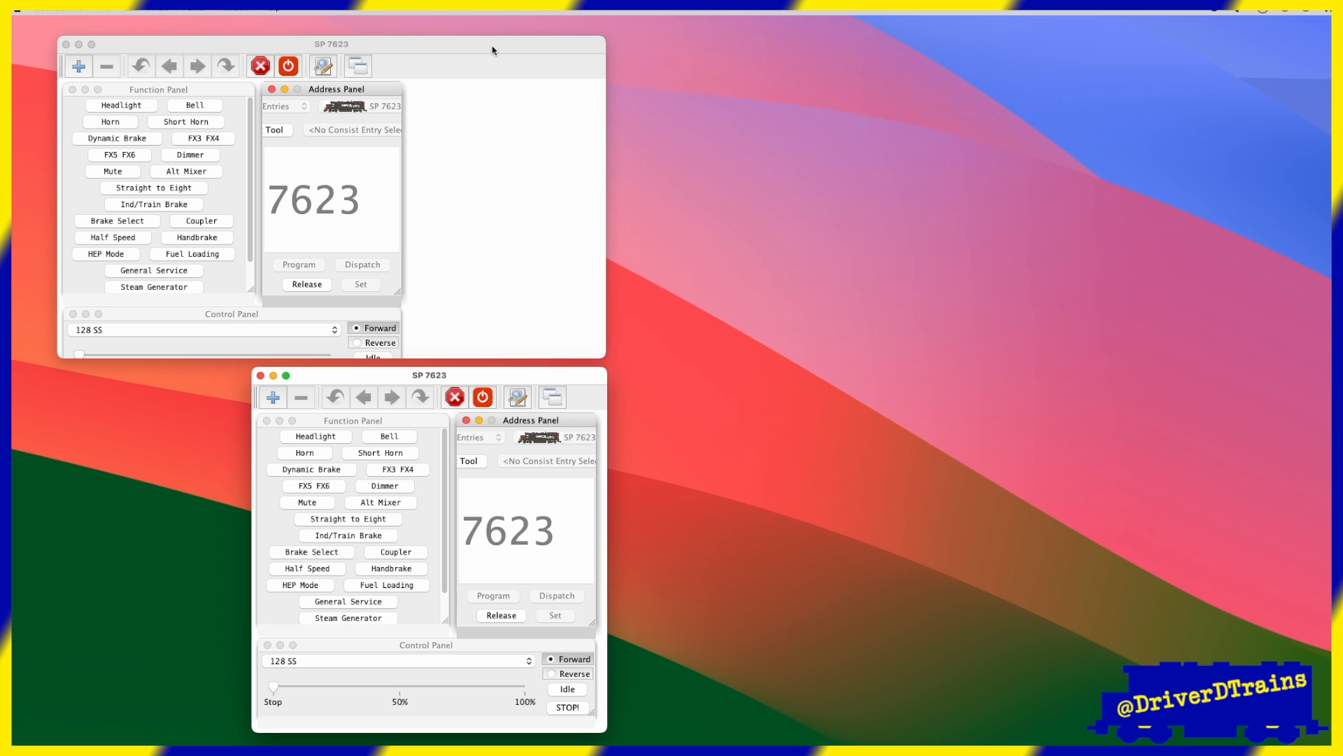
left_click(66, 44)
Run SP 7623 briefly with track power on, and close its throttle window after shutting the power off.
left_click(448, 645)
left_click(482, 397)
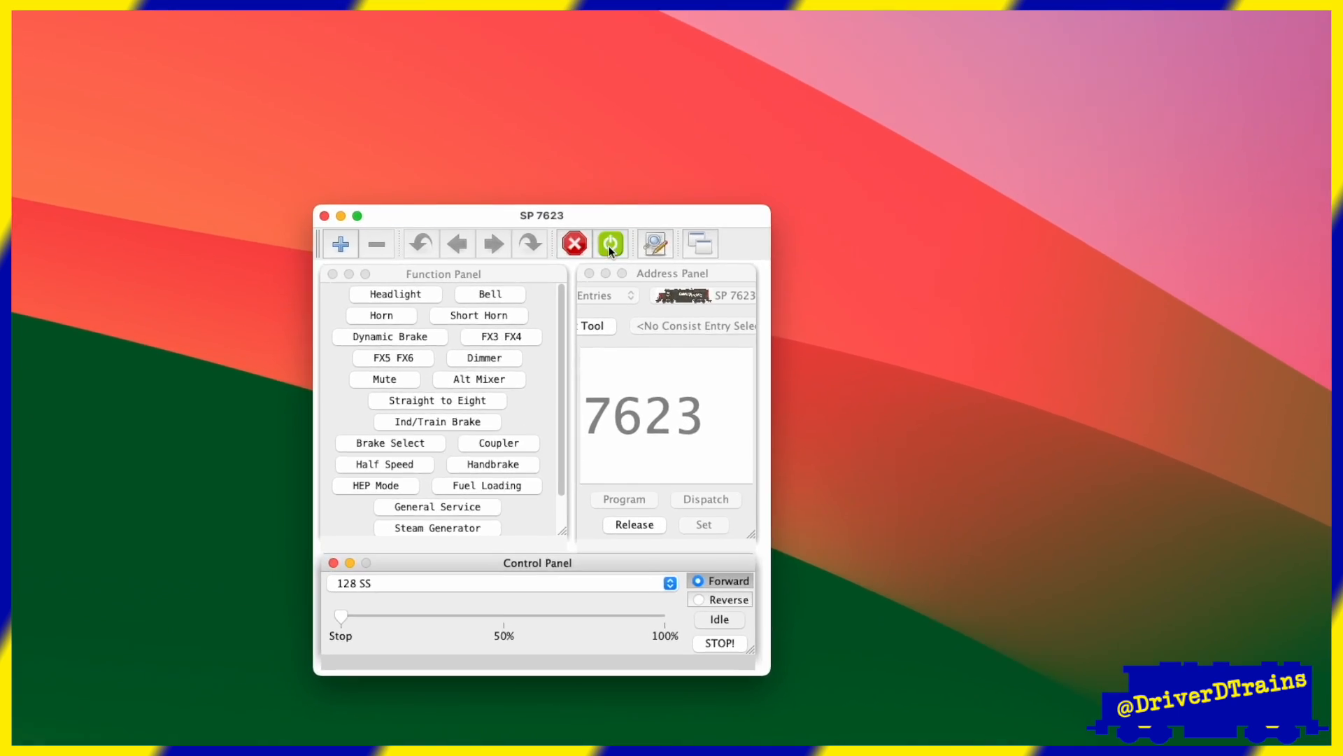
left_click_drag(274, 686, 309, 687)
key("space")
left_click(689, 150)
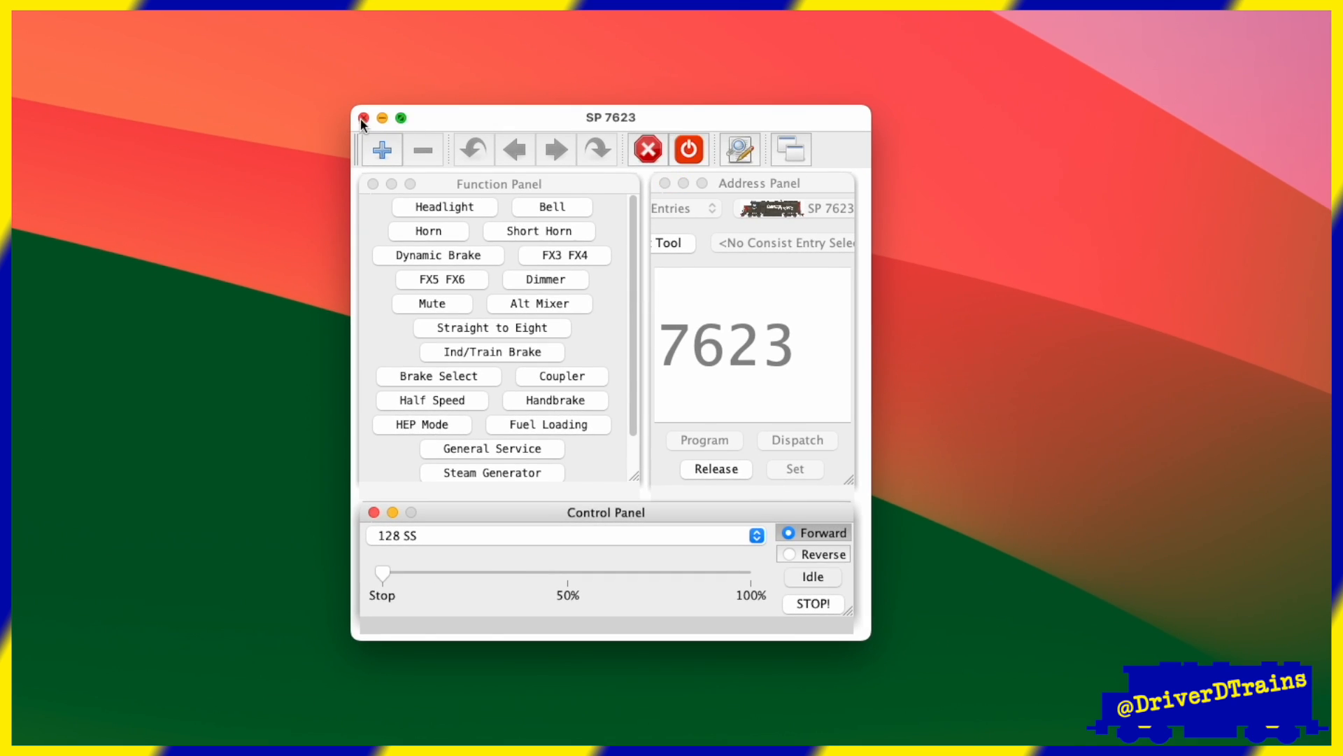
left_click(364, 118)
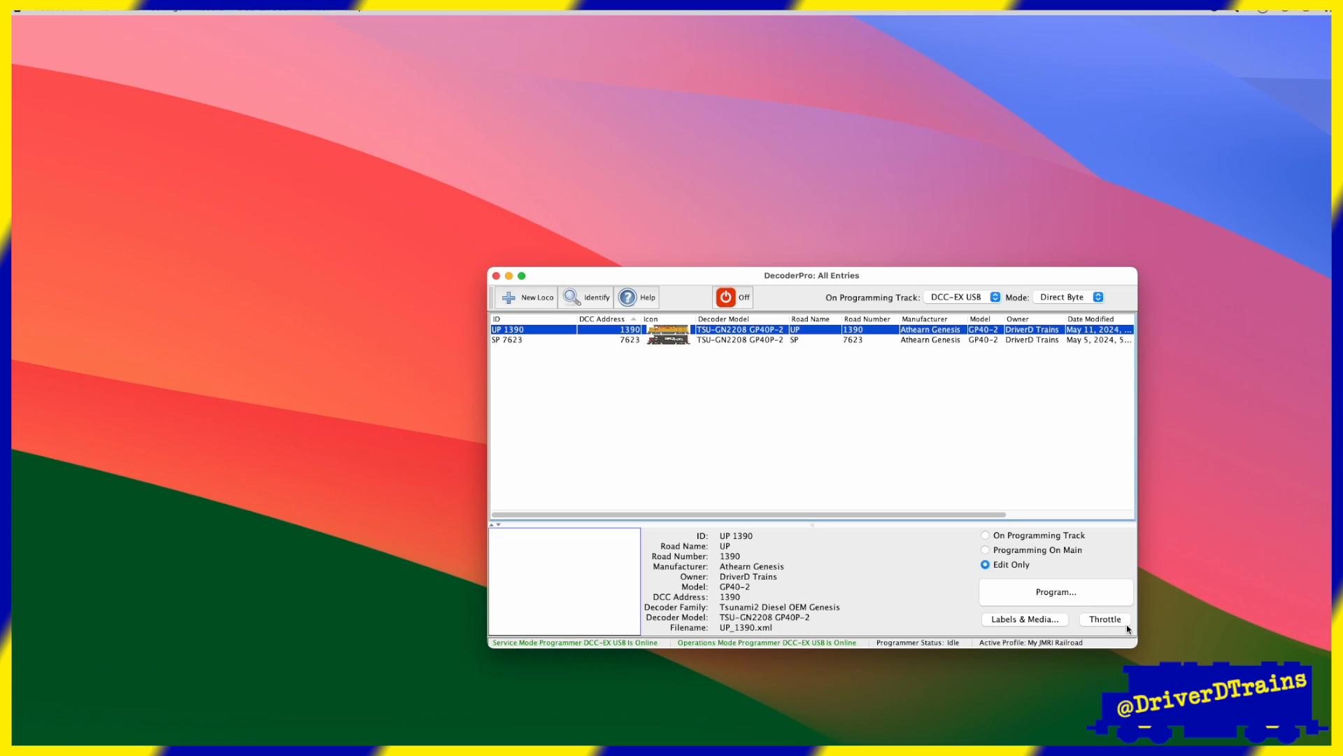
Open throttles for UP 1390 and SP 7623 from the roster.
left_click(1125, 623)
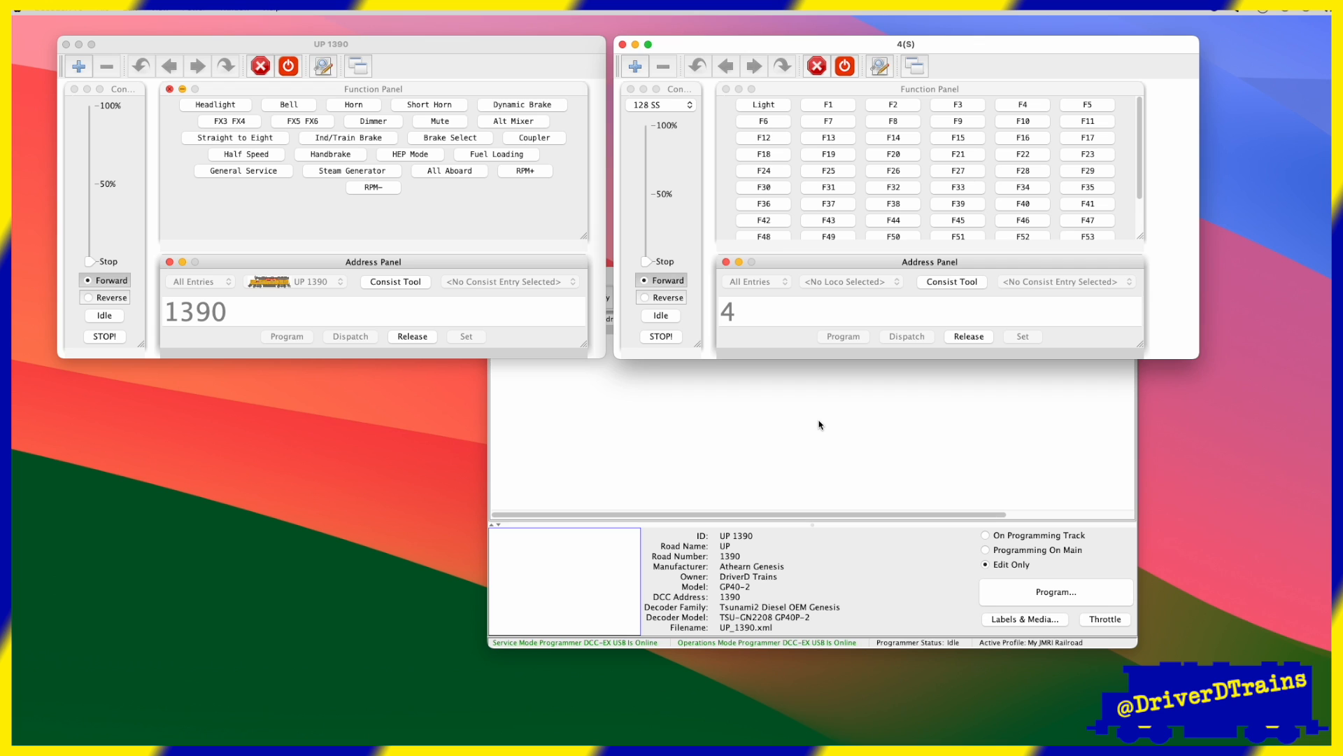
left_click(735, 363)
left_click(746, 340)
left_click(1106, 618)
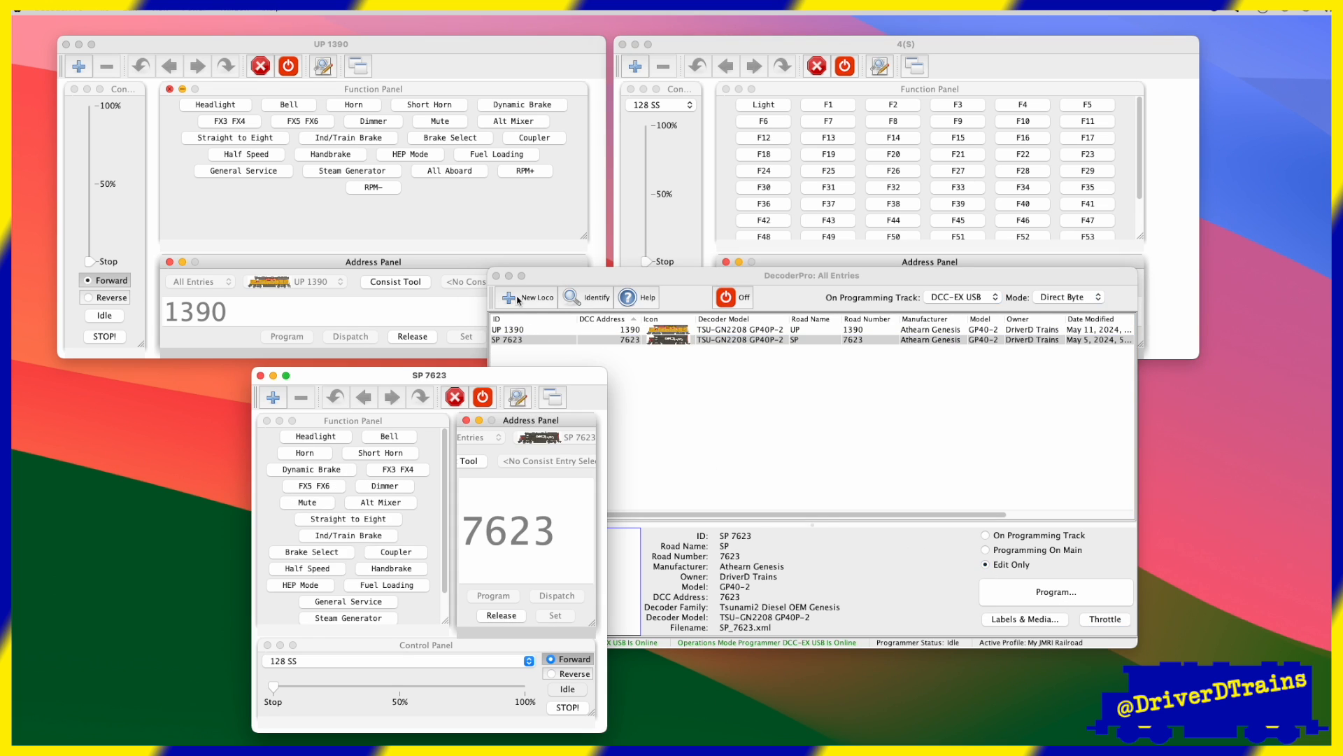
Minimize the roster window and add a fourth throttle window with address 7.
left_click(508, 275)
left_click(102, 10)
left_click(116, 28)
type("7")
key("Return")
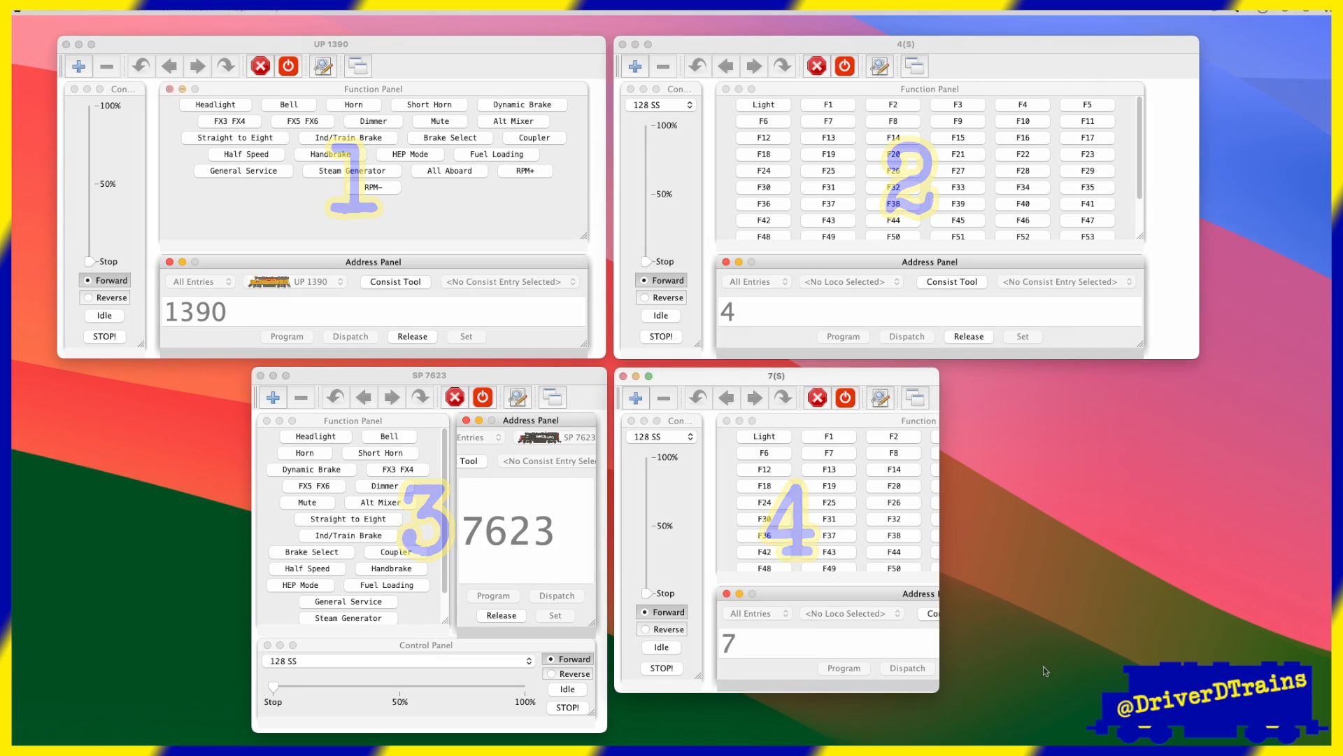
Close all four throttle windows.
left_click(624, 375)
left_click(260, 376)
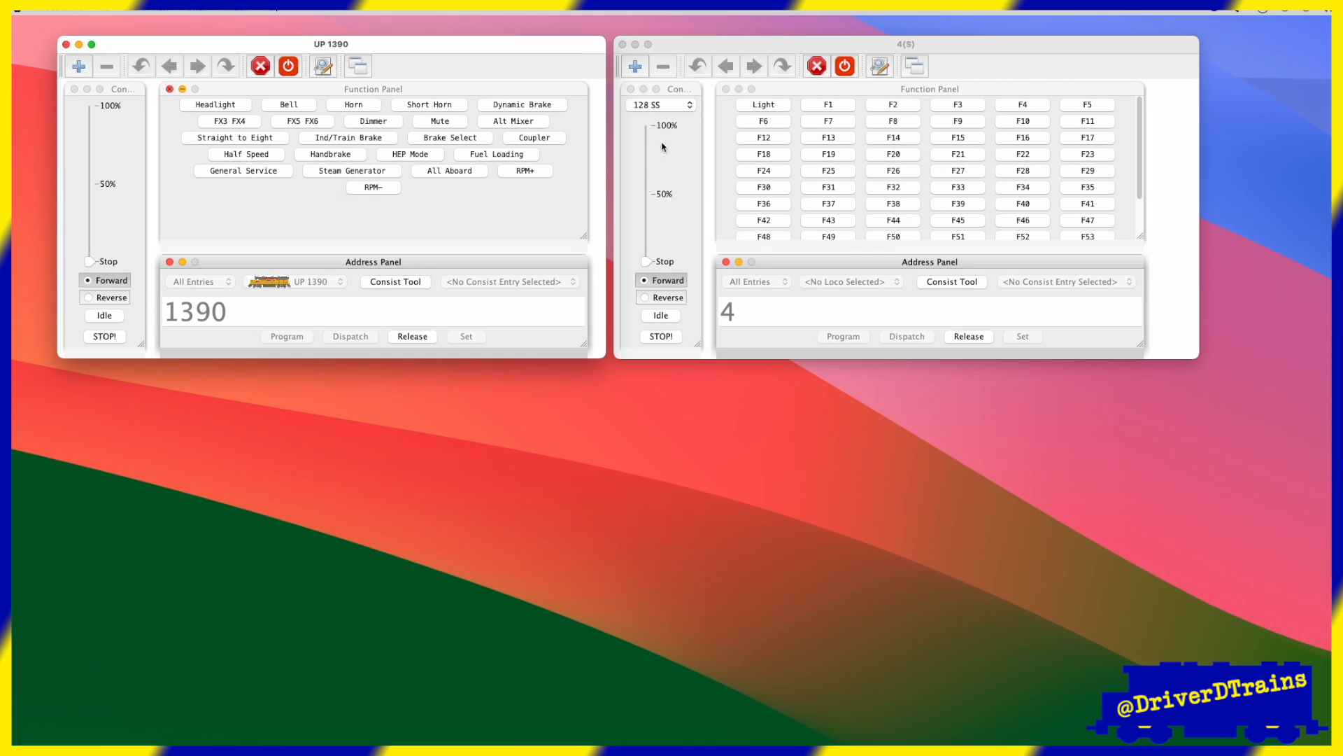
left_click(622, 44)
left_click(67, 45)
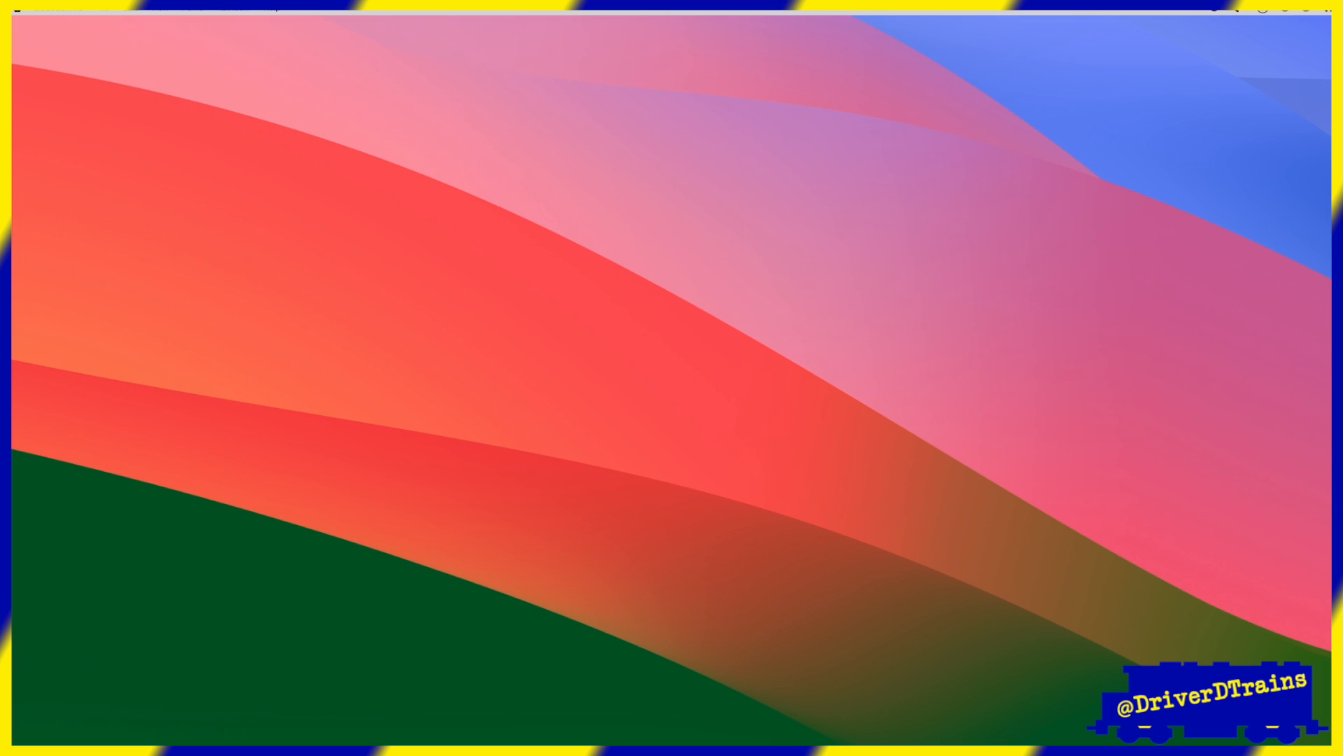
Open a UP 1390 throttle plus three blank ones, and assign SP 7623 to the third window.
left_click(1106, 619)
left_click(112, 7)
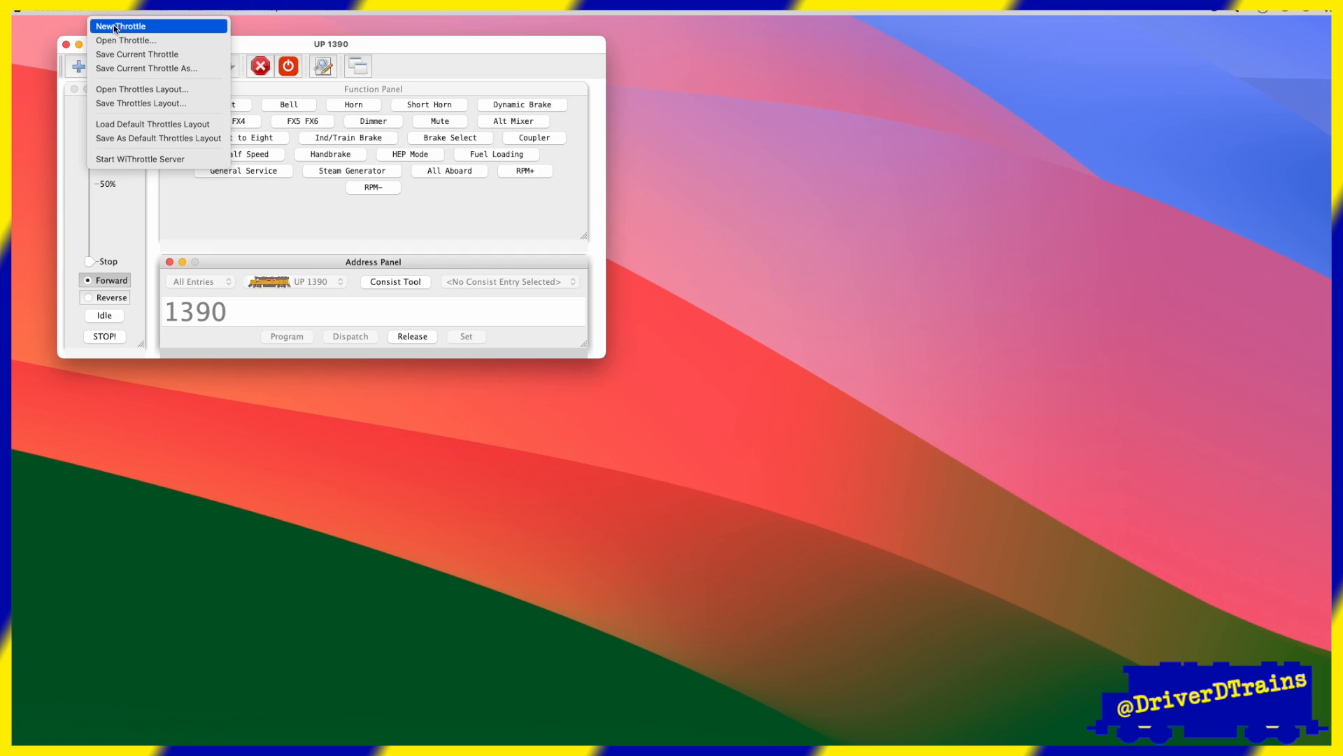
left_click(116, 28)
left_click(109, 8)
left_click(115, 26)
left_click(105, 9)
left_click(116, 25)
left_click(512, 613)
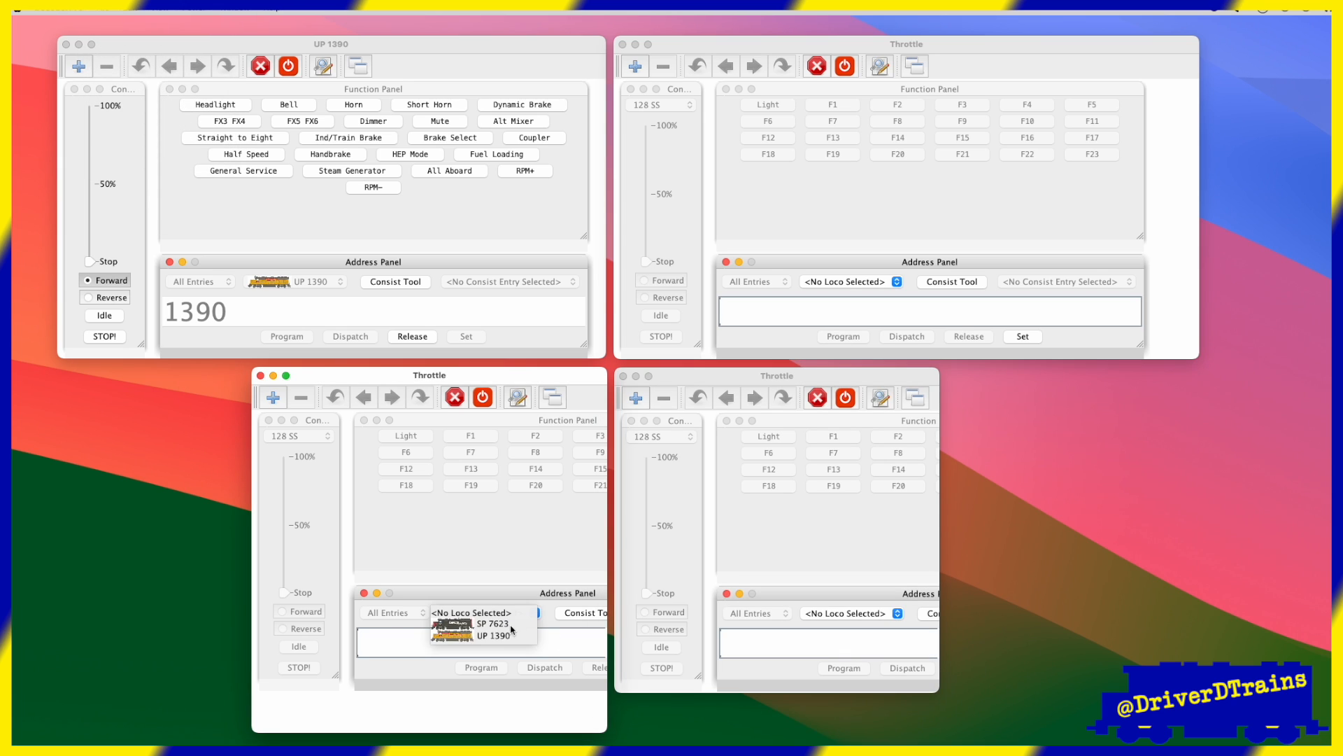
left_click(505, 624)
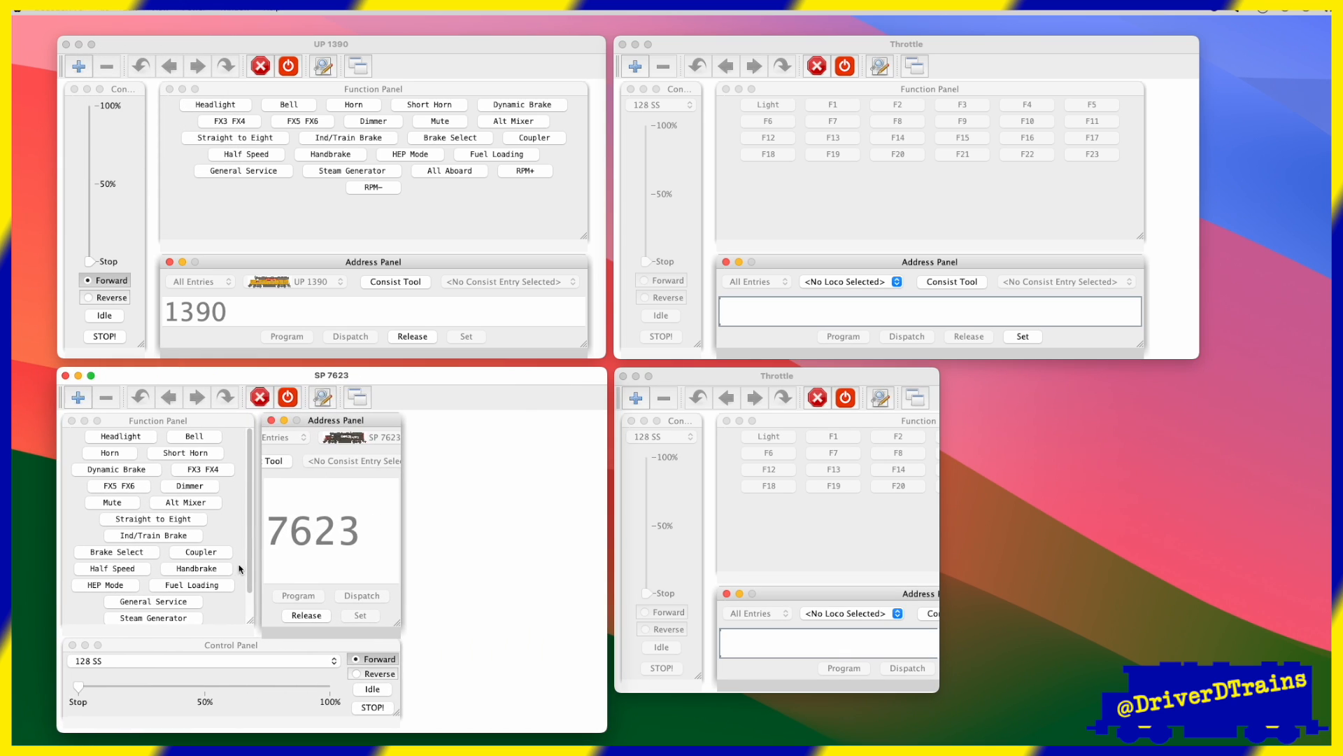
Close every throttle window except the one for UP 1390.
left_click(65, 375)
left_click(622, 376)
left_click(623, 44)
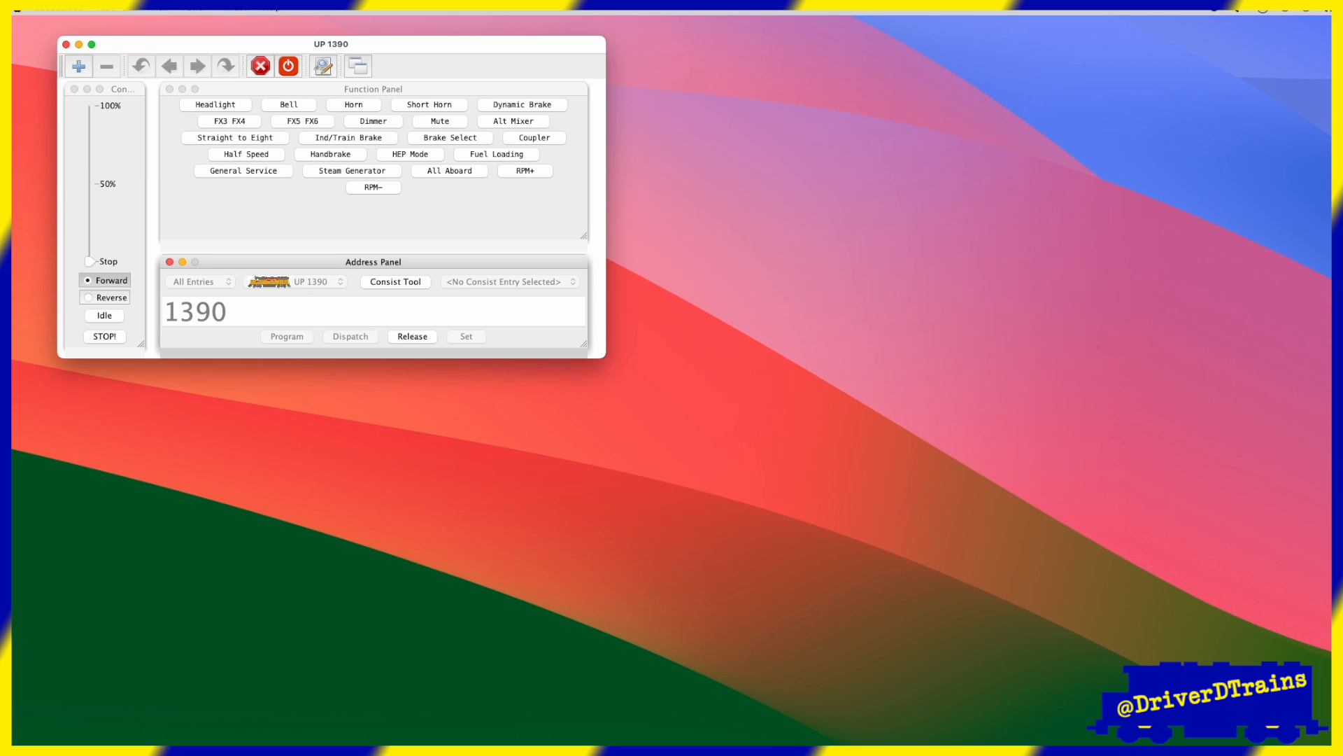
Add three blank throttle windows next to the UP 1390 throttle.
left_click(105, 8)
left_click(116, 25)
left_click(105, 8)
left_click(115, 25)
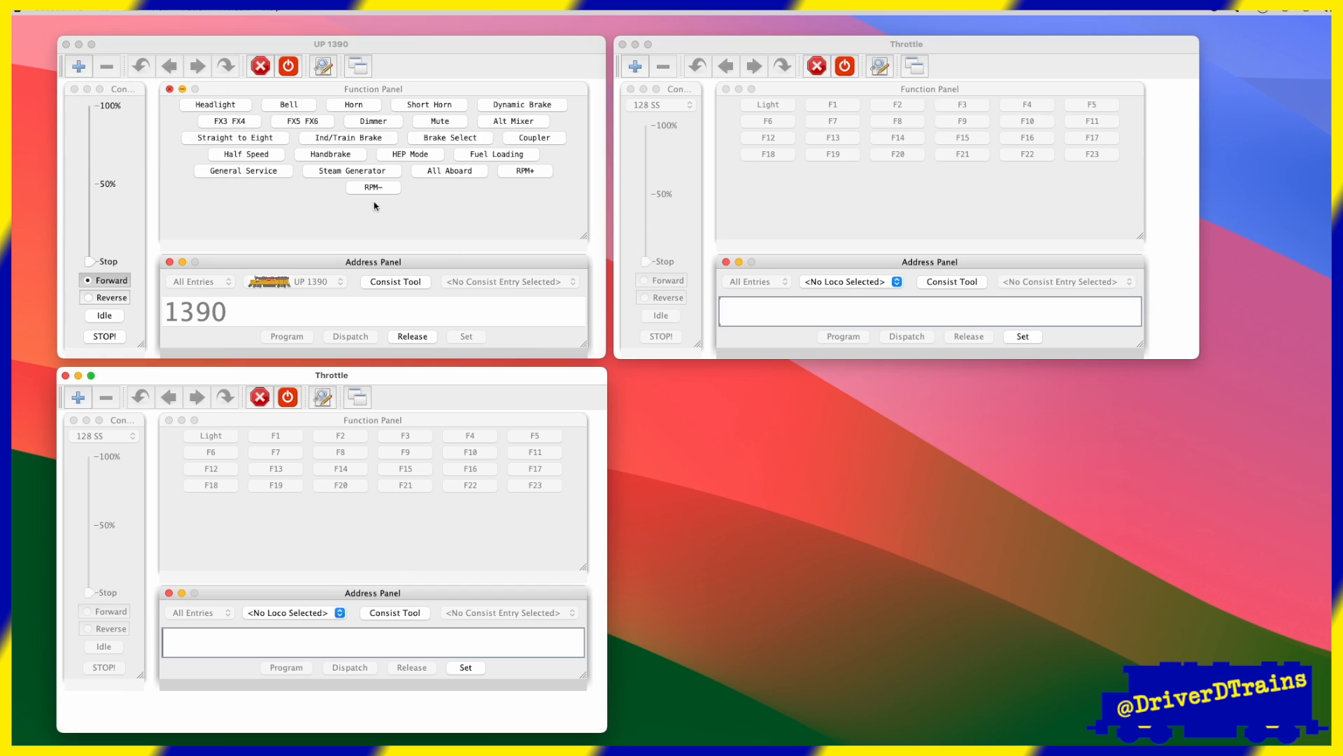
left_click(105, 8)
left_click(115, 25)
Assign SP 7623 to the third throttle window and narrow the window from its left edge.
left_click(295, 613)
left_click(322, 626)
left_click_drag(57, 490, 254, 489)
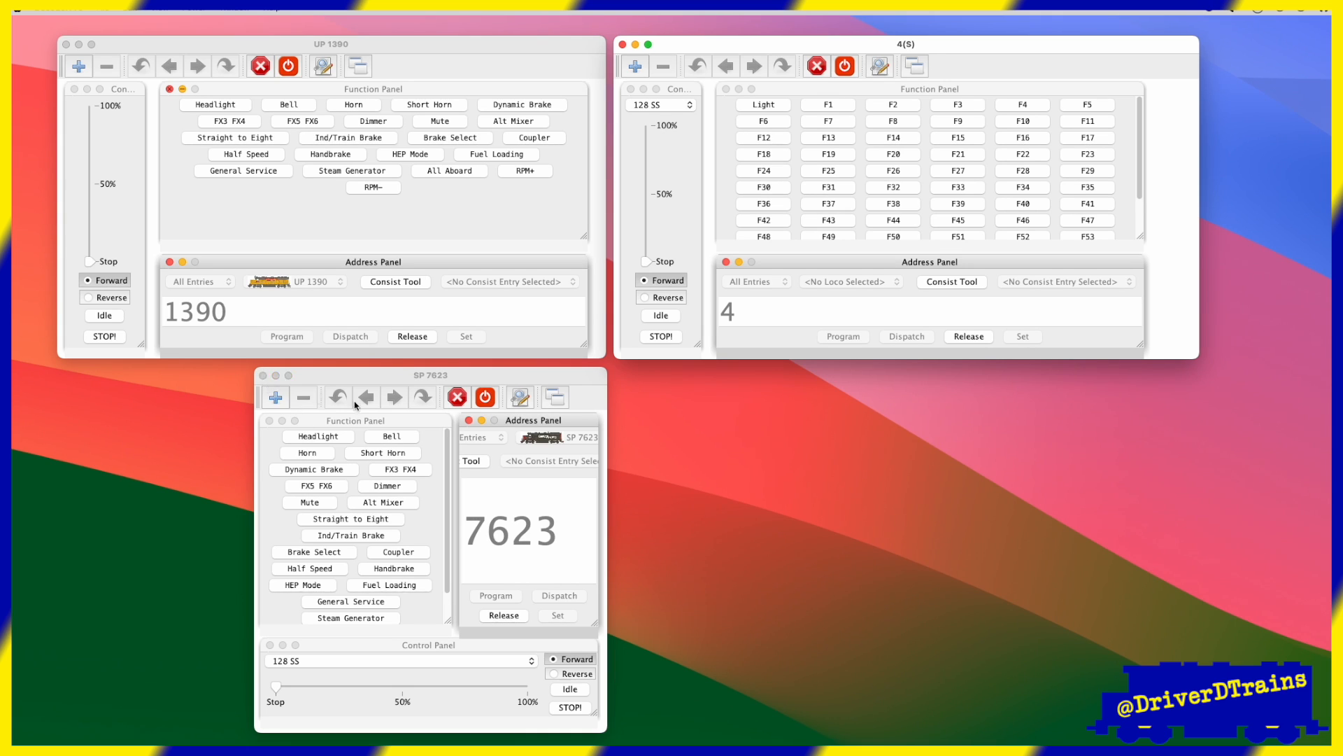
Close the SP 7623 and address 4 throttles, and open two replacement windows, setting the third throttle's address to 7623.
left_click(263, 375)
left_click(622, 44)
left_click(171, 10)
left_click(161, 26)
left_click(159, 10)
left_click(107, 21)
type("7623")
key("Return")
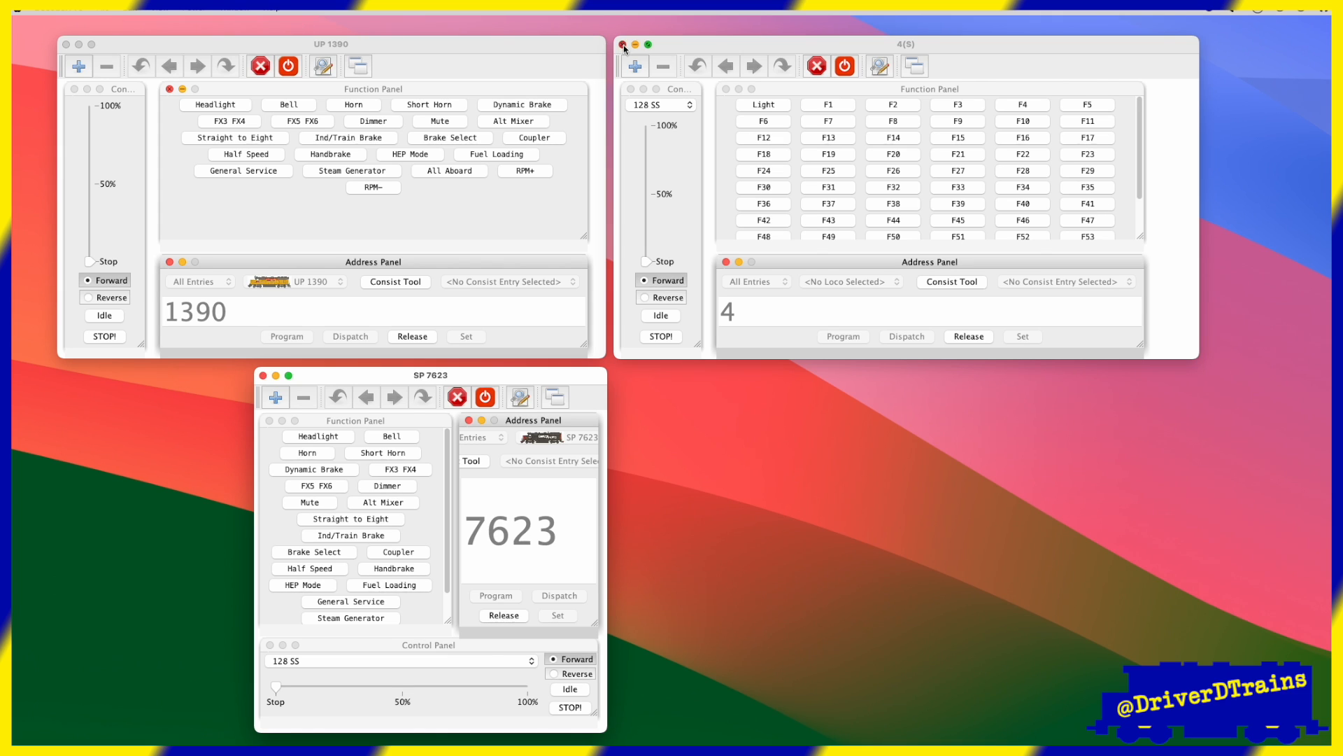
Close the address 4 throttle and open two new throttle windows, setting the third throttle's address to 11.
left_click(622, 44)
left_click(105, 8)
left_click(106, 23)
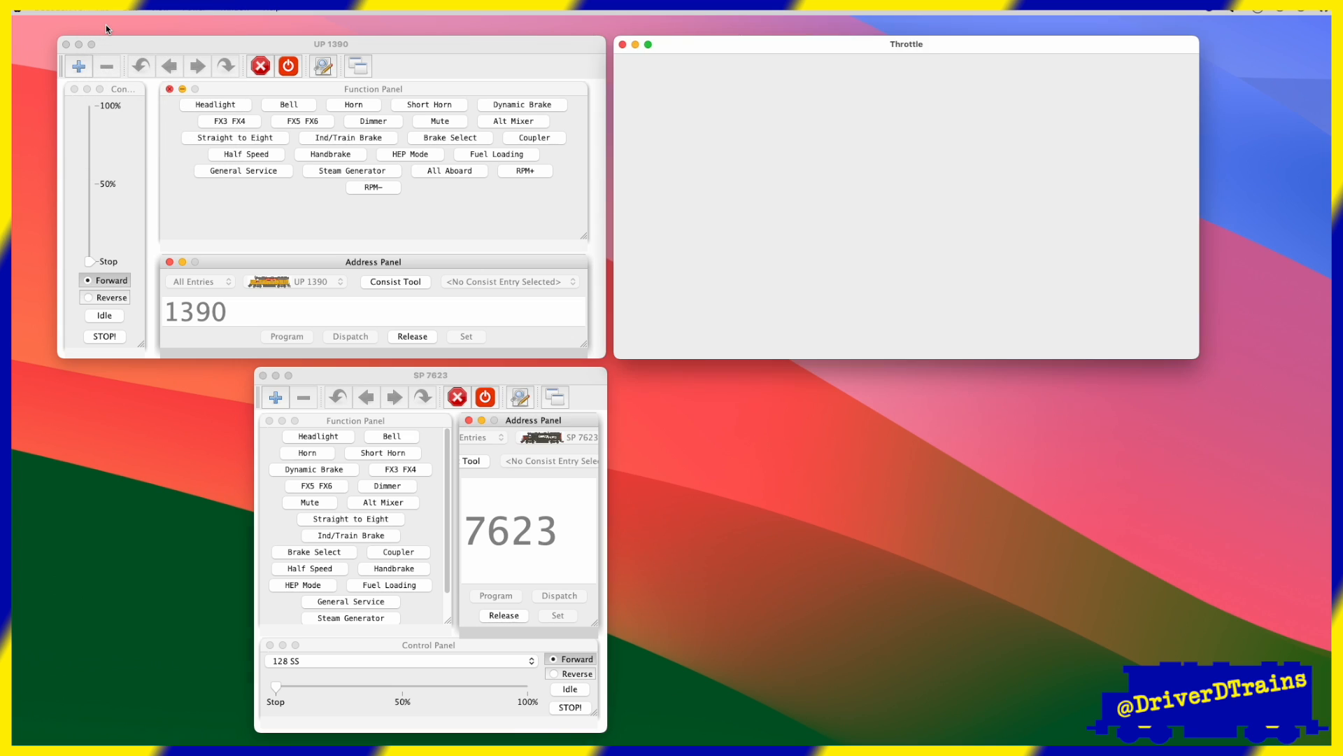
left_click(104, 8)
left_click(107, 23)
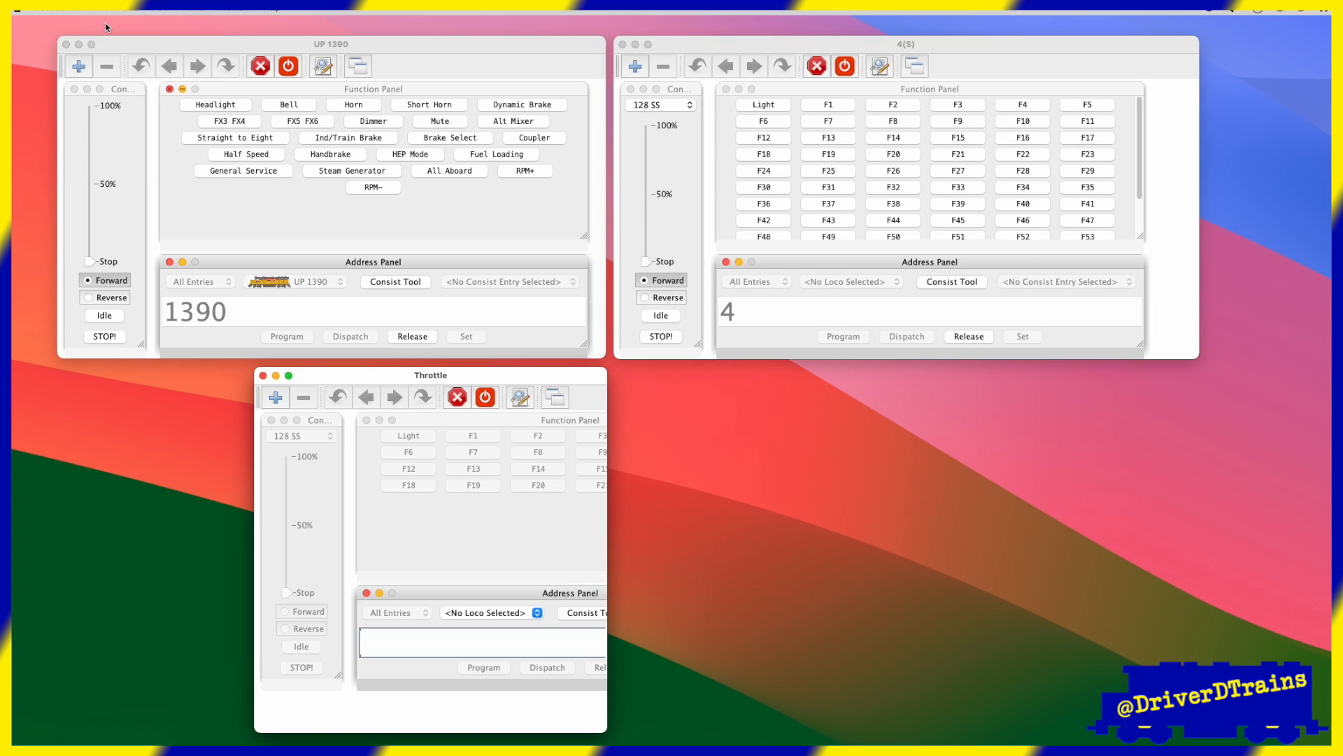
type("11")
key("Return")
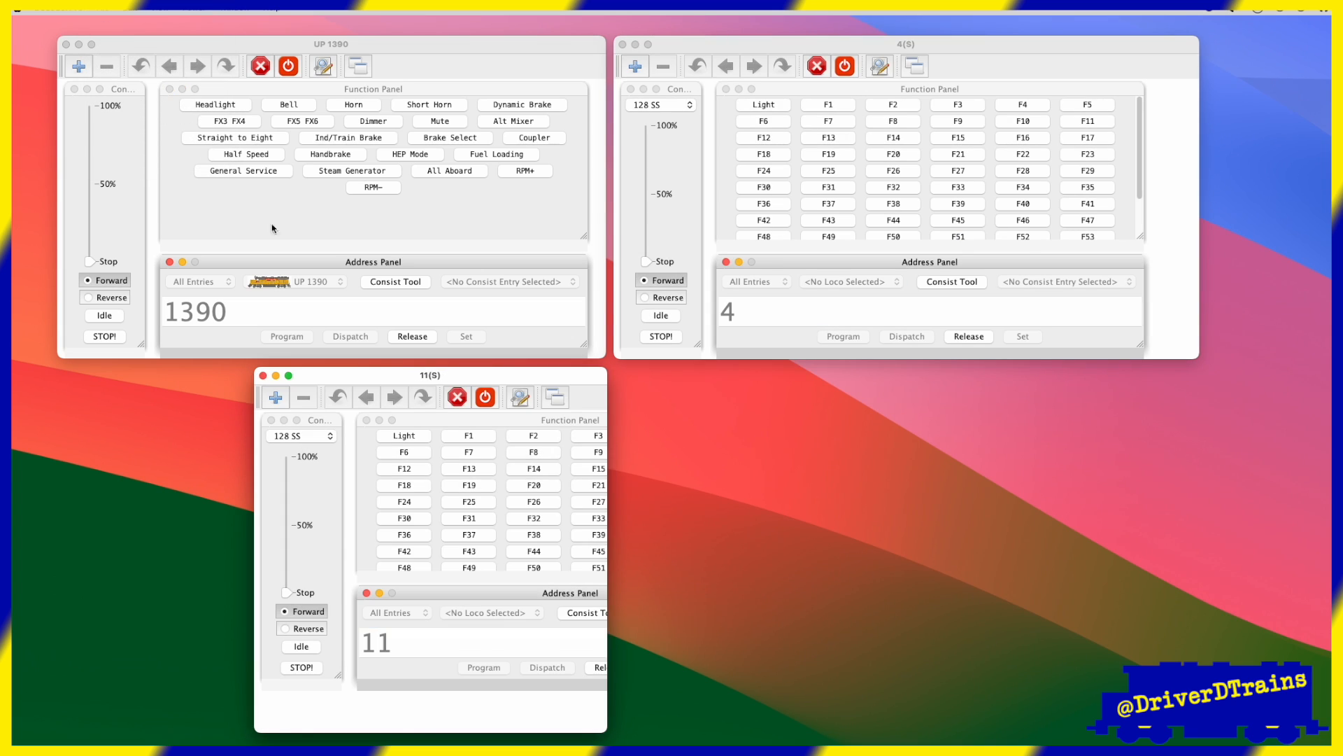
Move the address 11 throttle window to the right and close it, and open and close a new blank throttle.
left_click_drag(362, 378, 536, 393)
left_click(442, 392)
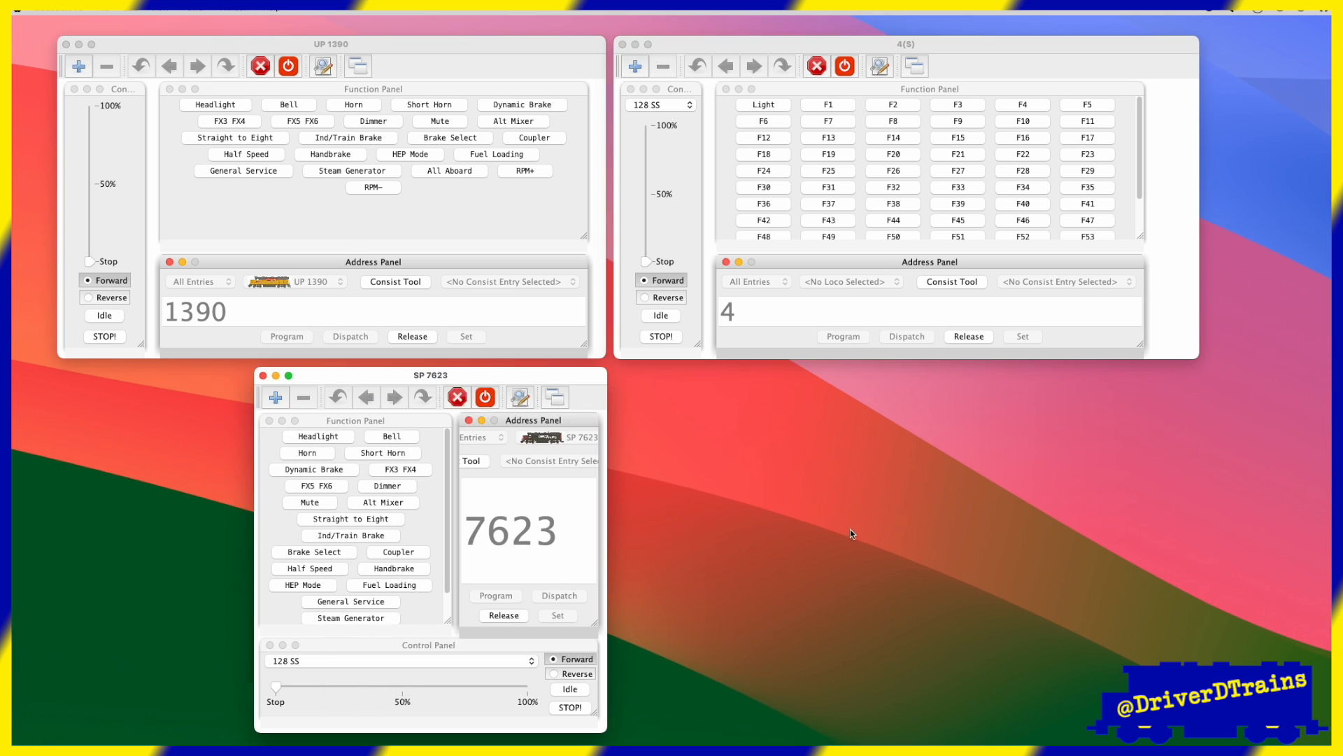
left_click(100, 10)
left_click(103, 26)
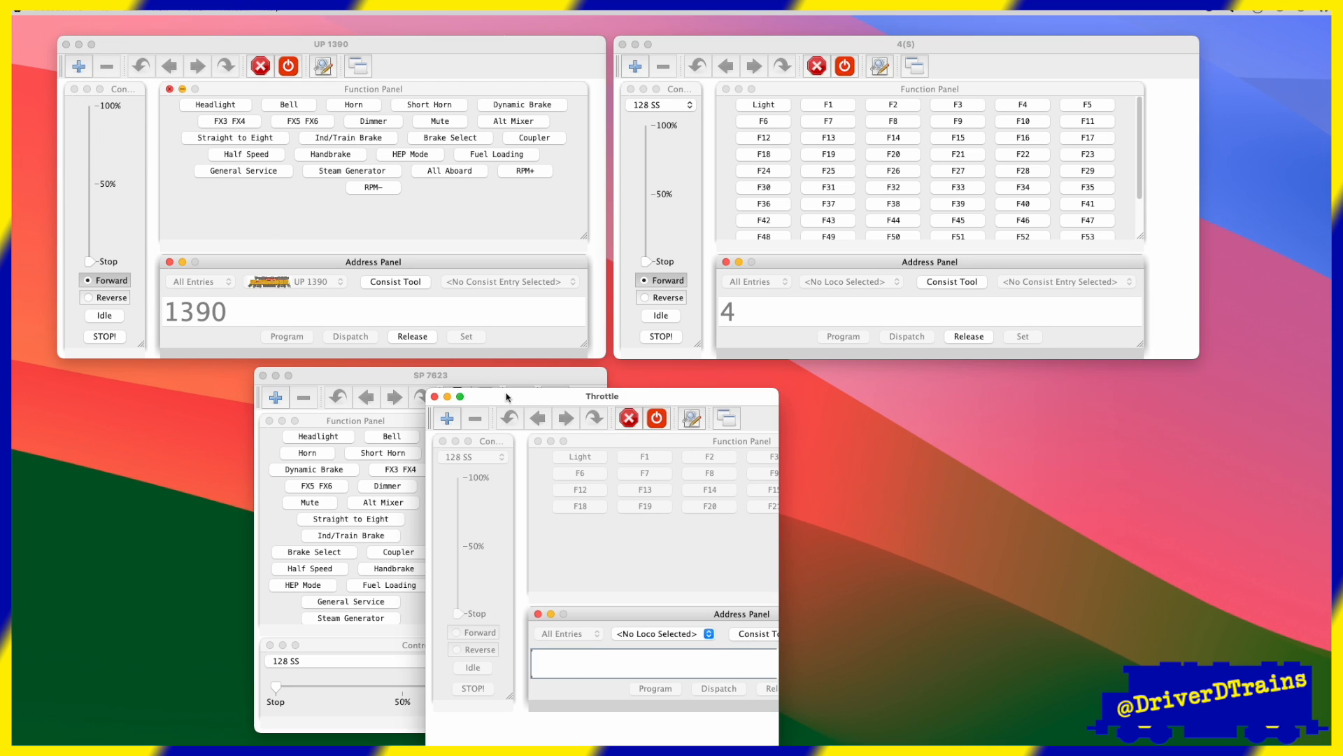
left_click(435, 396)
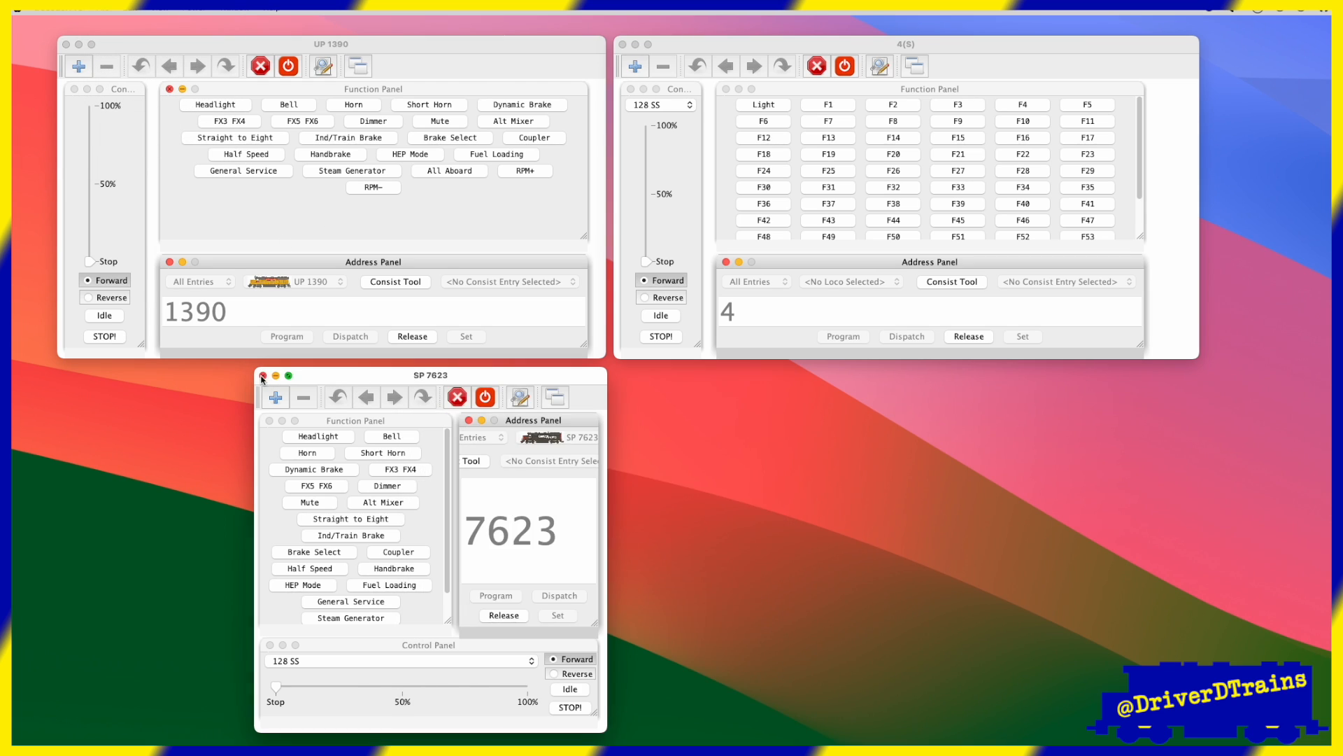
Close the SP 7623 throttle and open two new throttle windows.
left_click(263, 375)
left_click(100, 9)
left_click(103, 25)
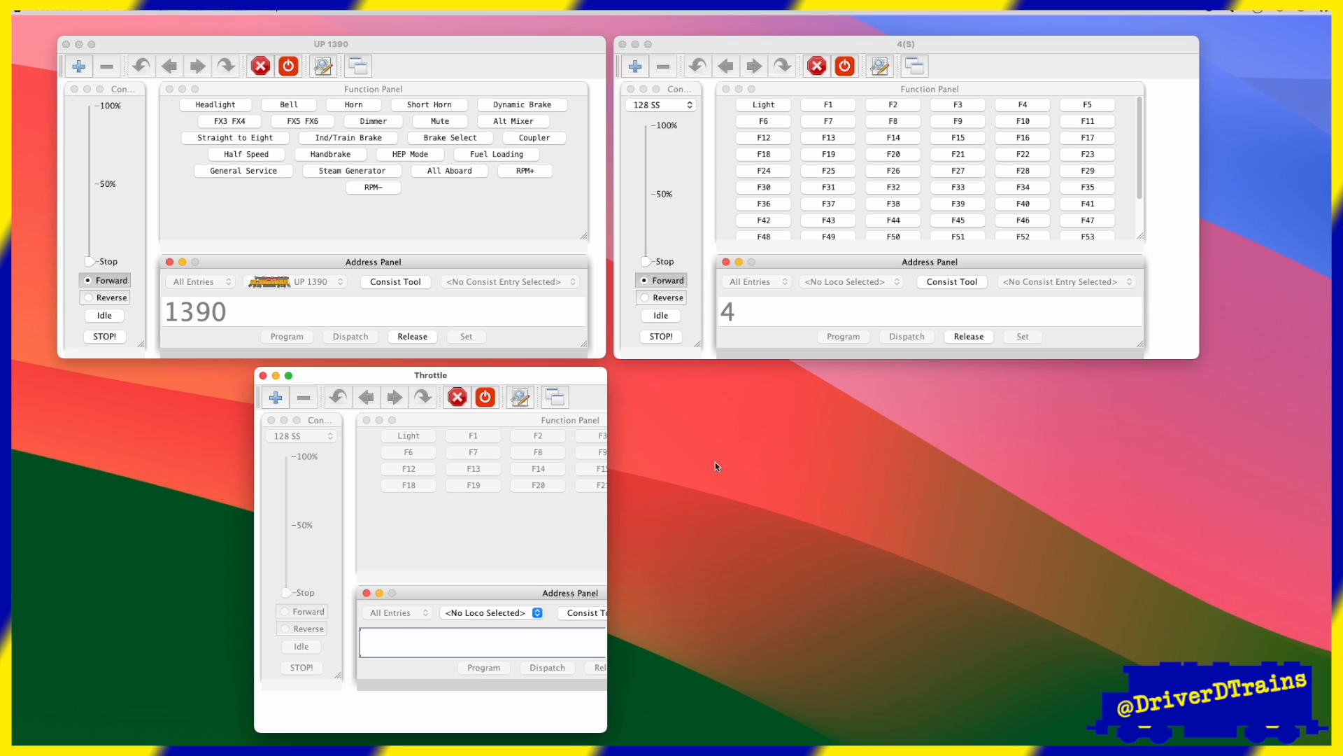
left_click(100, 10)
left_click(103, 26)
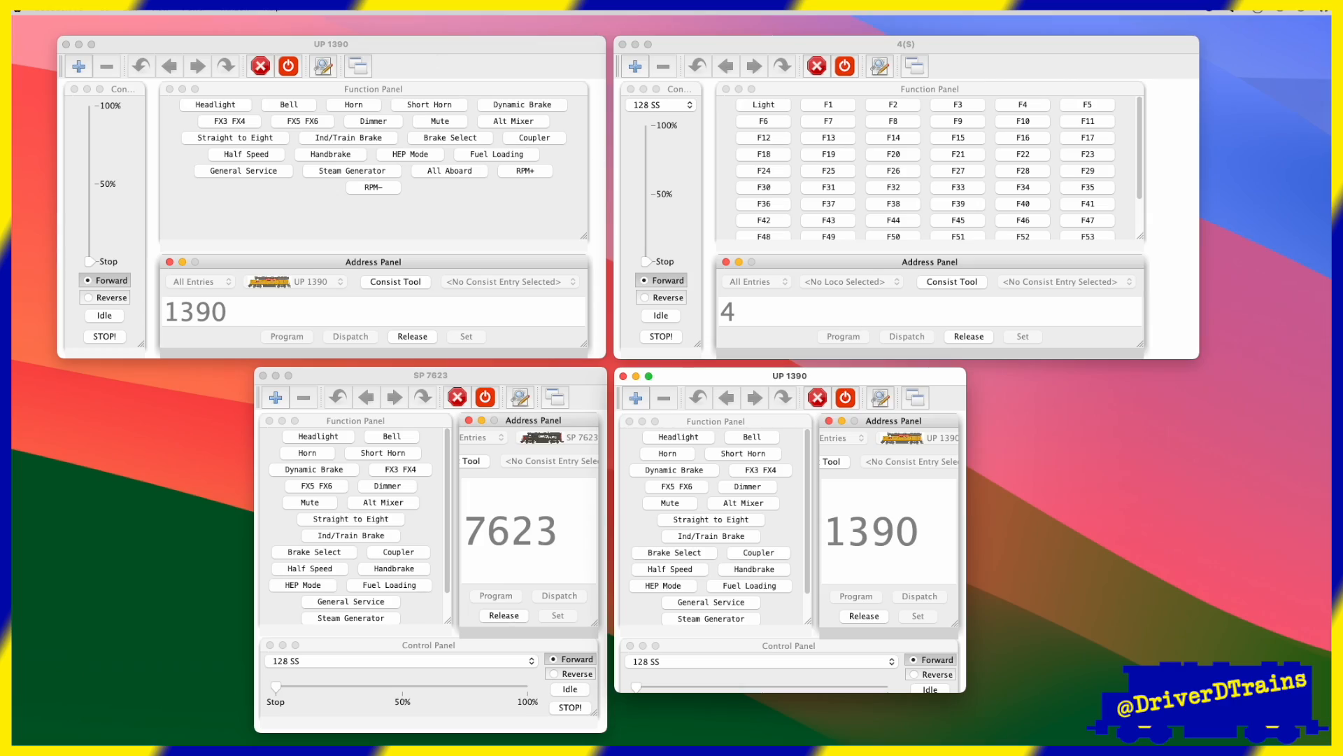
Save the four open throttles as a layout file named My Throttle Layout.
left_click(111, 9)
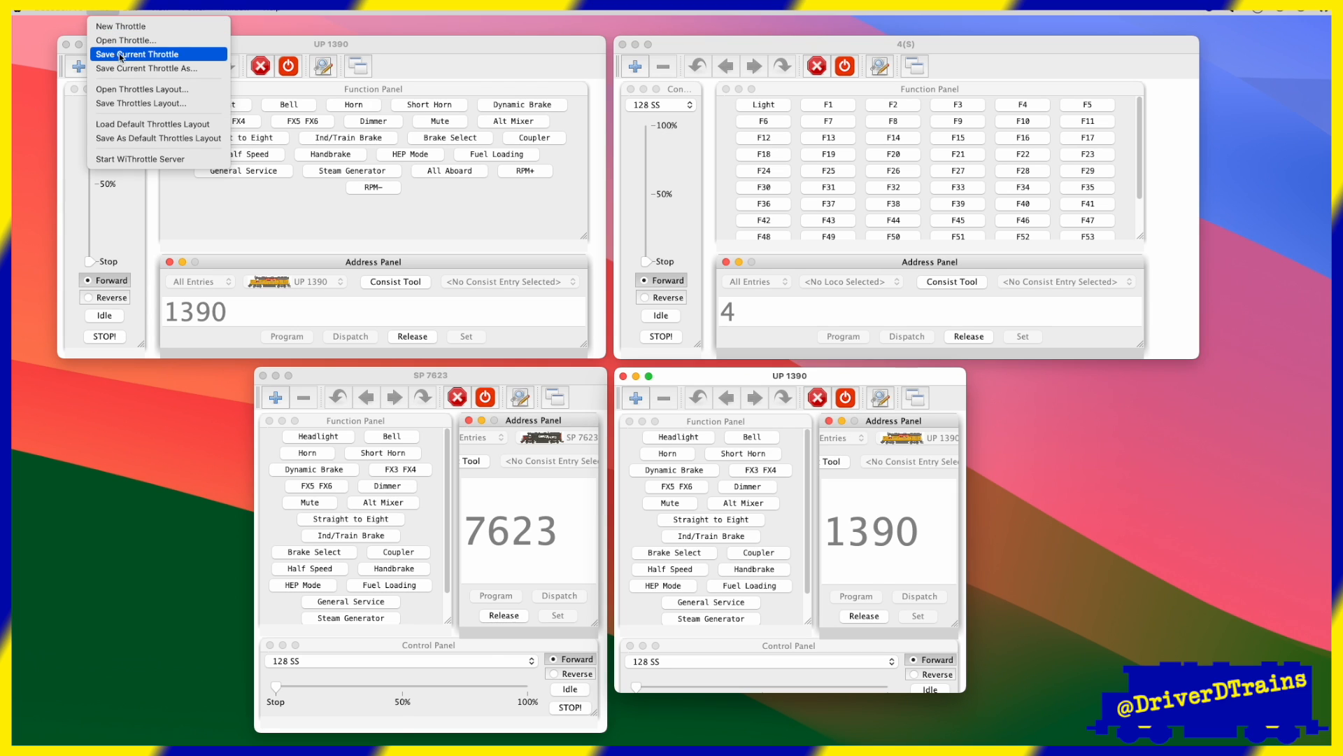
left_click(140, 104)
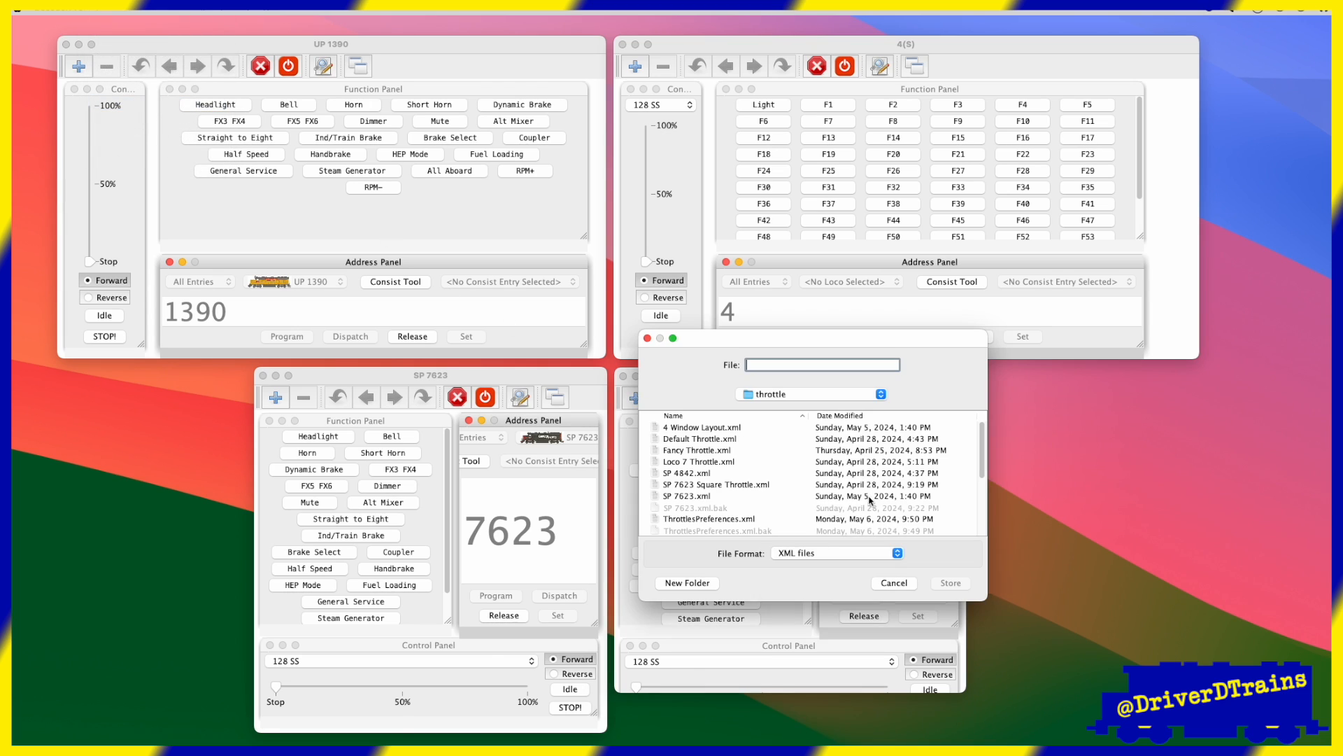
type("My Throttle Layout")
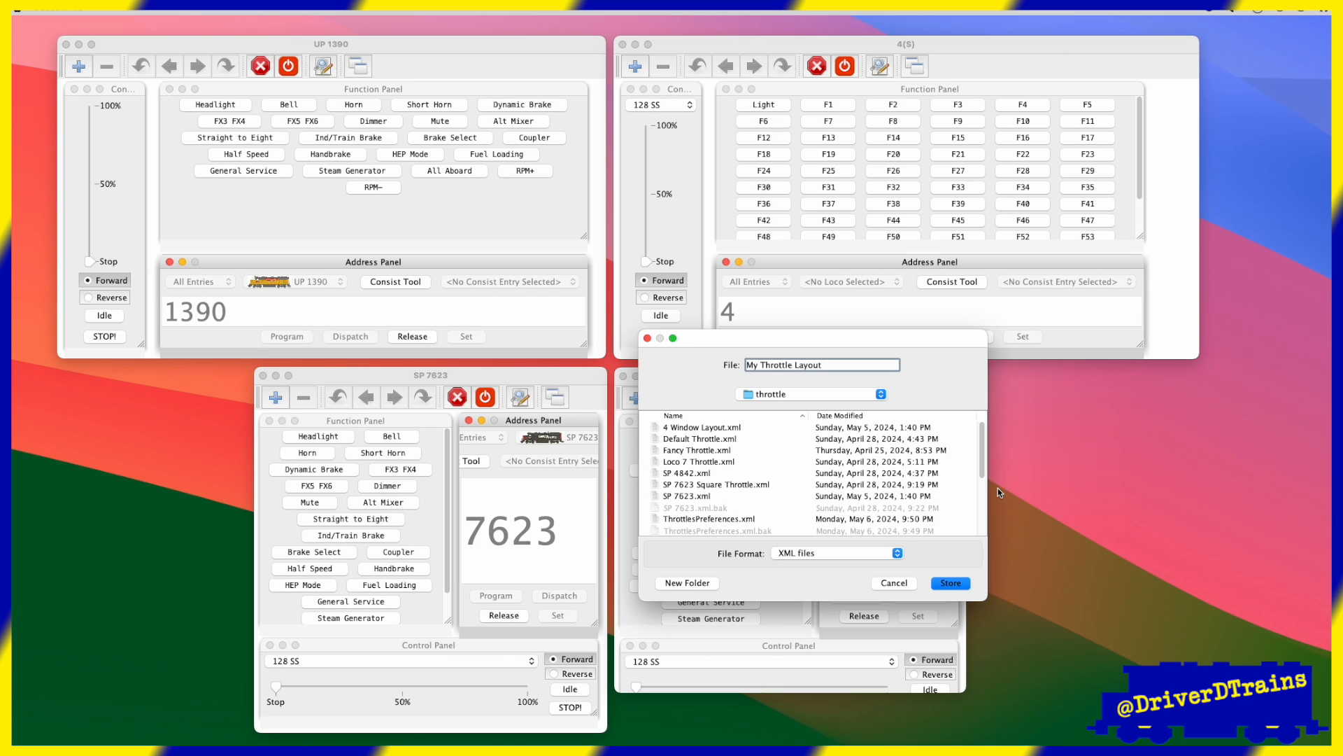
left_click(950, 583)
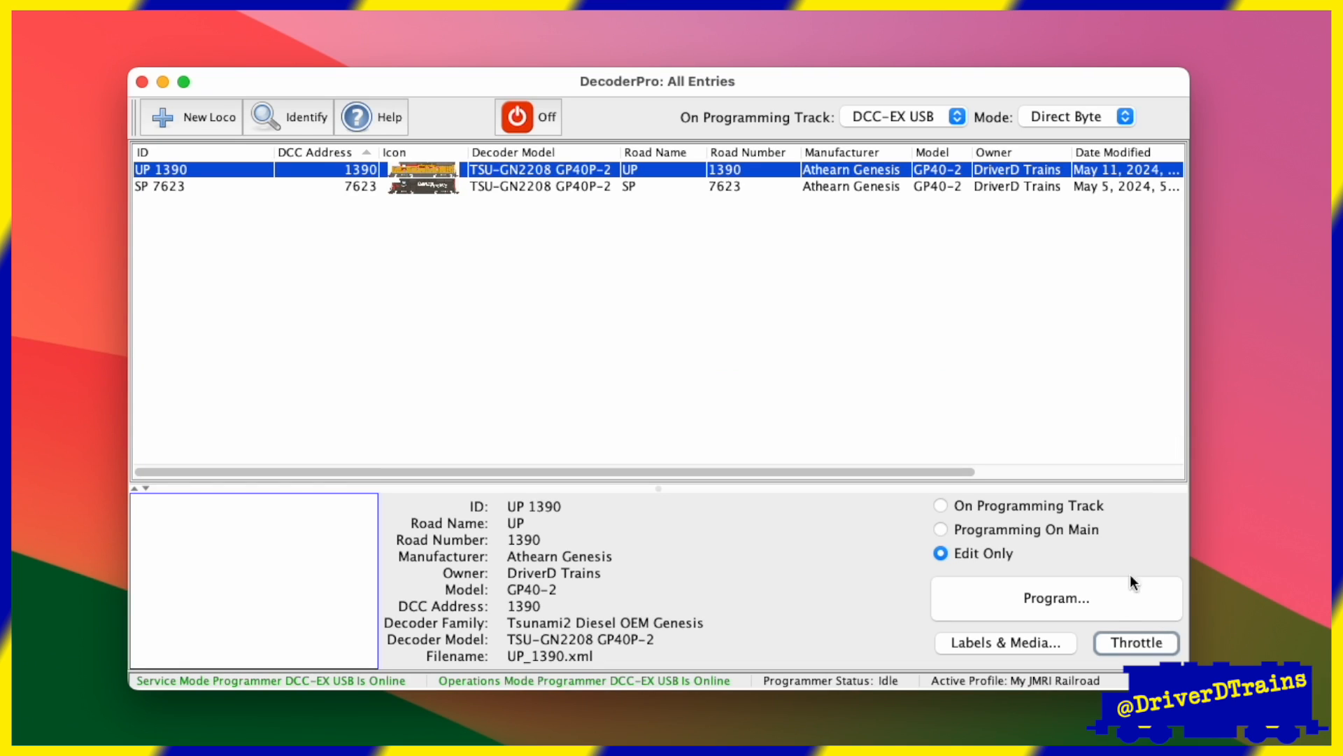
Open a throttle for roster entry UP 1390 and a new throttle set to address 4.
left_click(1134, 643)
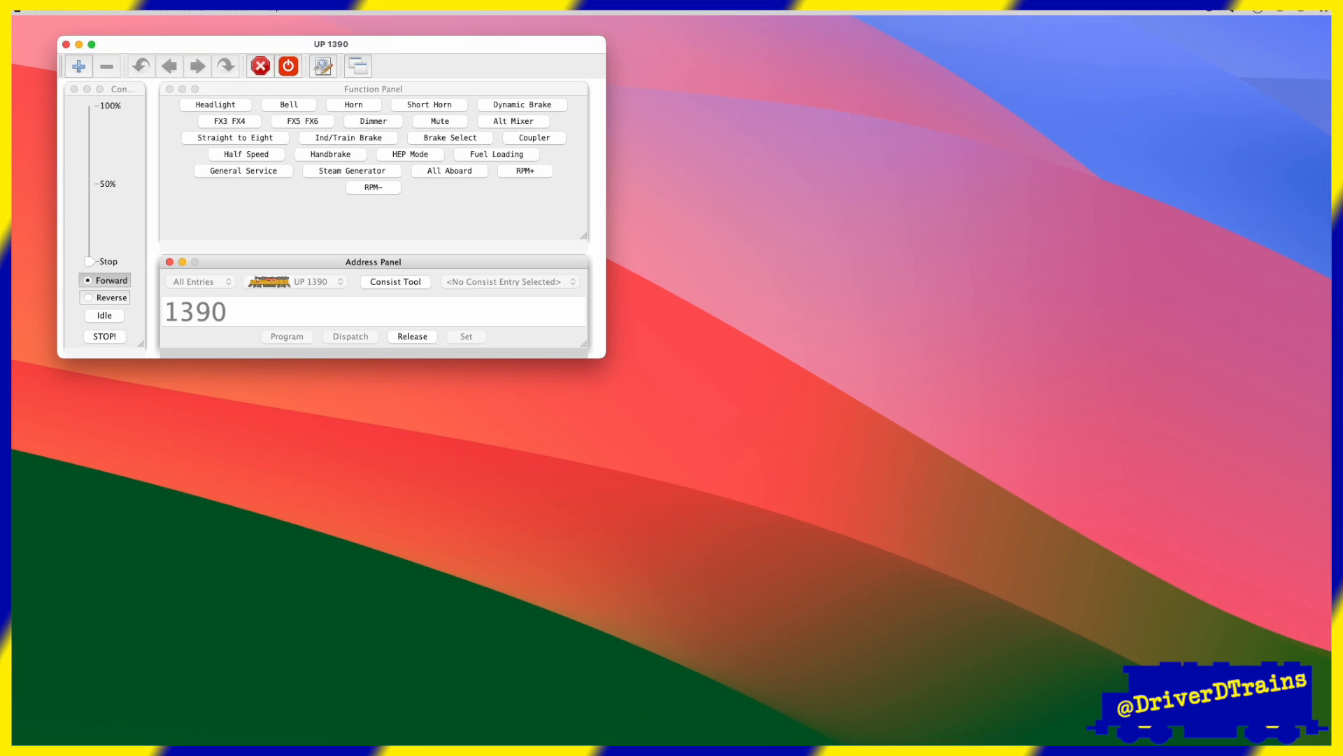
left_click(109, 11)
left_click(109, 22)
left_click(108, 11)
left_click(108, 11)
type("4")
key("Return")
Open two more new throttles, setting their addresses to 7623 and 1390.
left_click(108, 11)
left_click(113, 26)
type("7623")
key("Return")
left_click(109, 10)
left_click(112, 26)
type("1390")
key("Return")
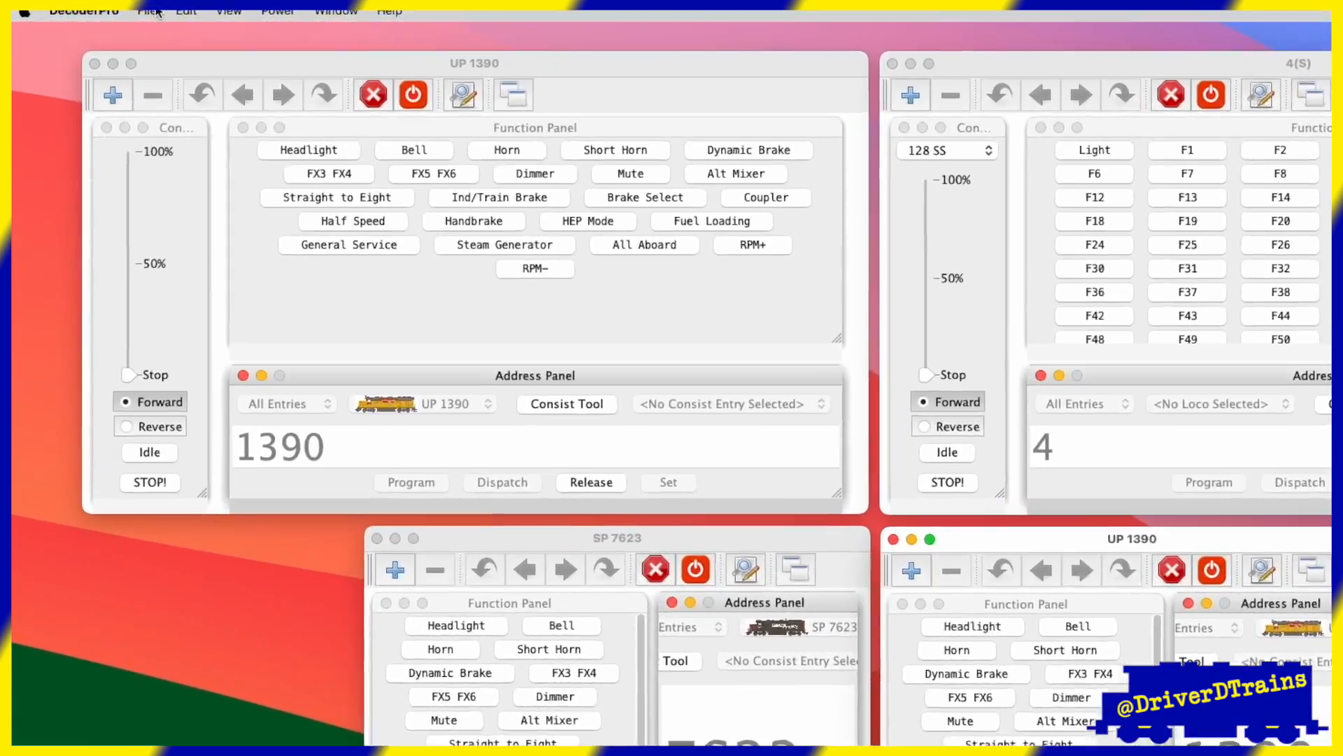
Store the current four-window throttles layout as My Throttle Layout in the throttle folder.
left_click(108, 10)
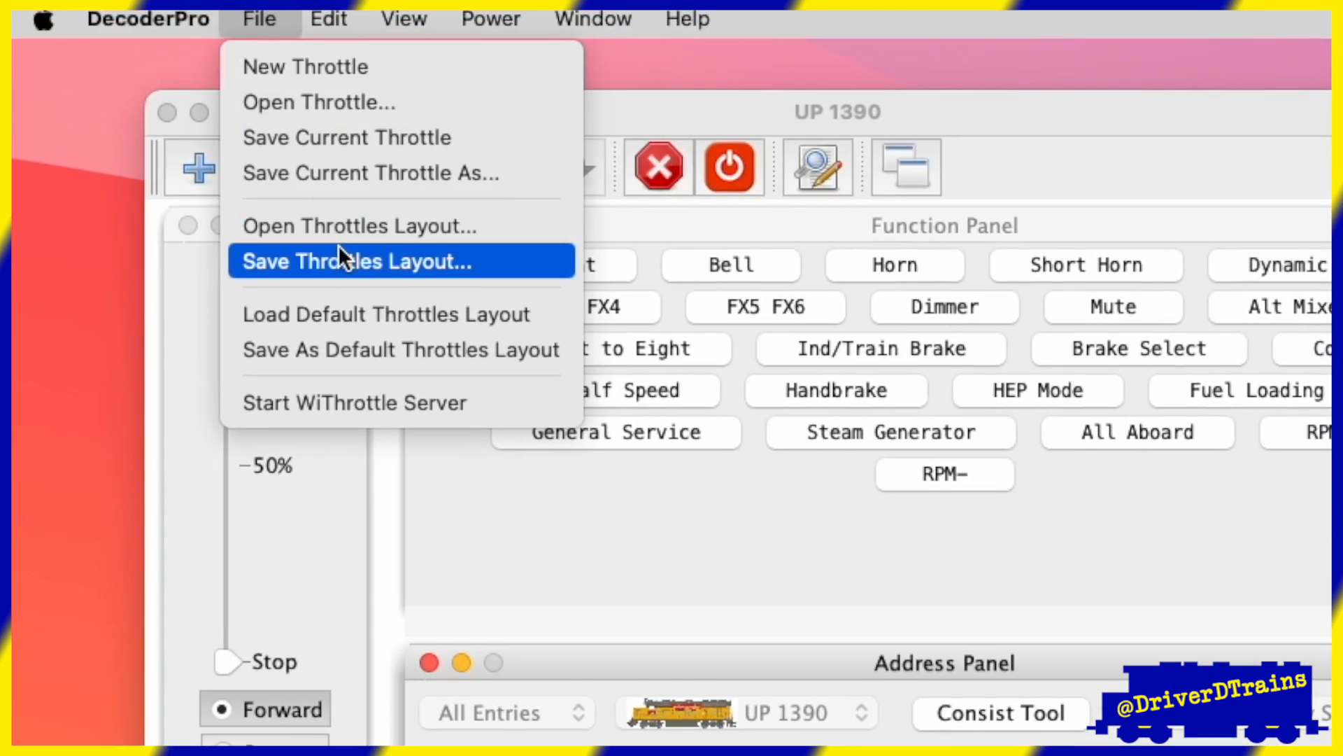
left_click(338, 248)
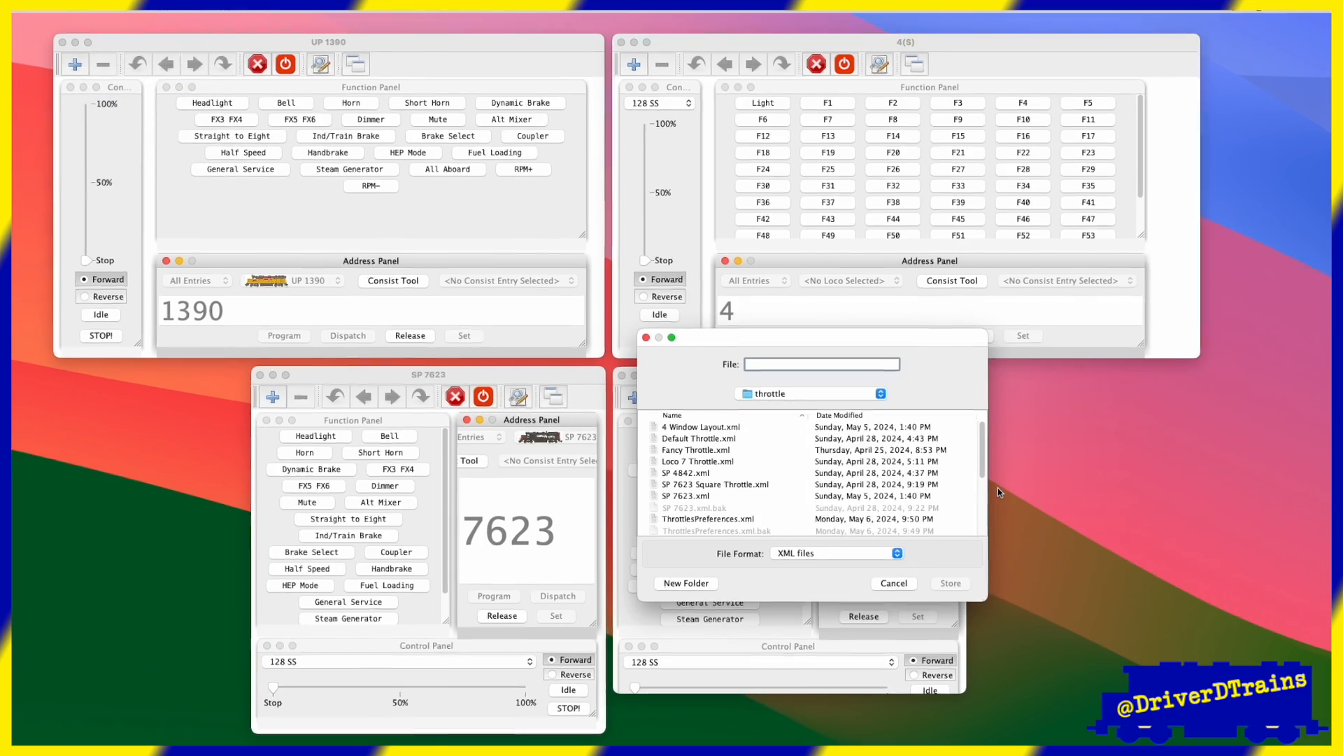
type("My Throttle Layout")
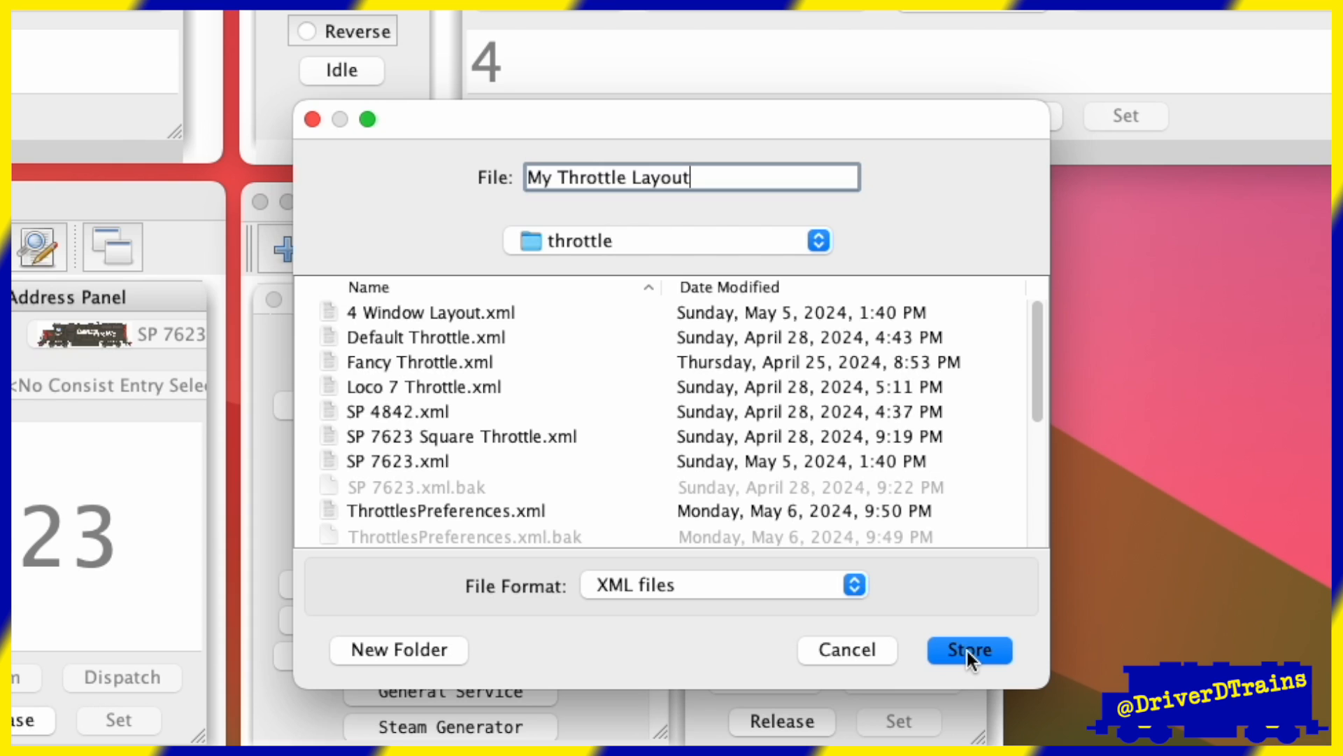
left_click(967, 651)
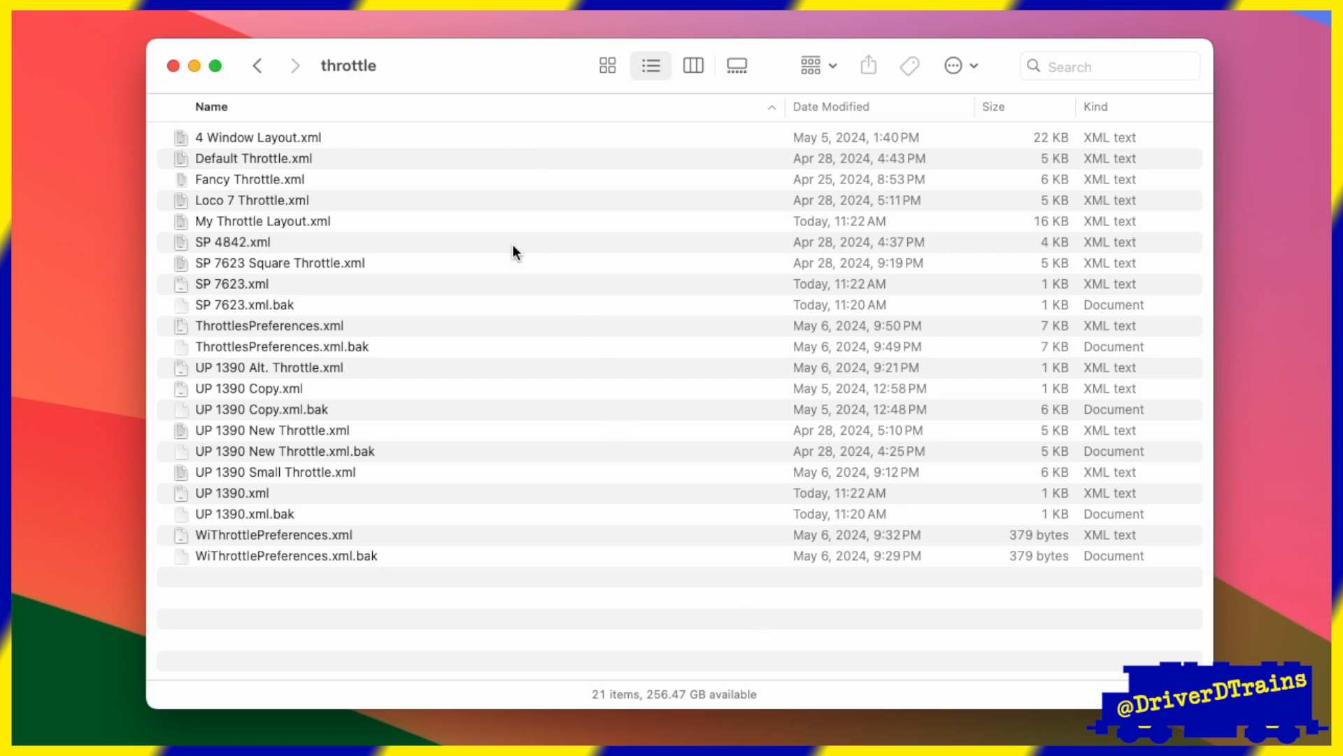
Create a folder named Throttle Layouts inside the throttle folder in Finder, and store My Throttle Layout from the save dialog.
key("super+shift+n")
type("Throttle Layouts")
key("Return")
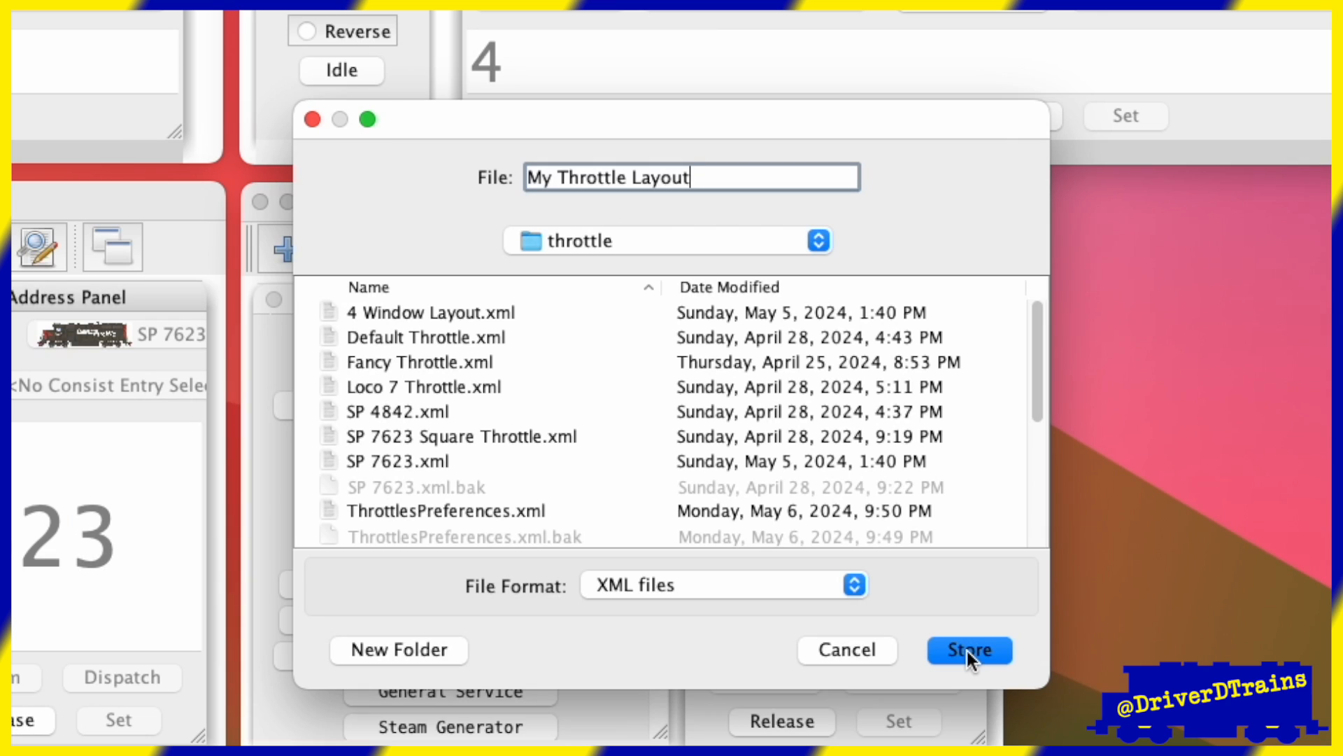
left_click(966, 649)
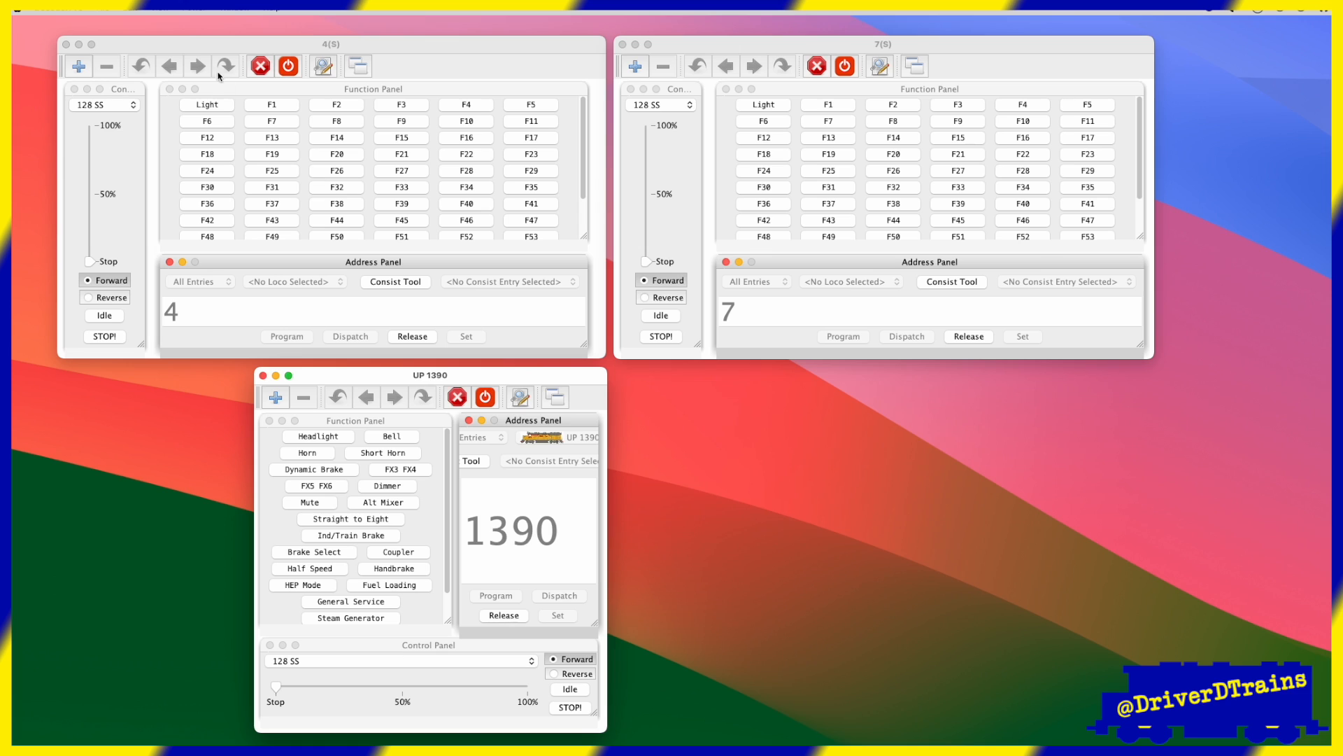
Save the three-window throttles layout as My Second Throttle Layout in the Throttle Layouts folder.
left_click(103, 7)
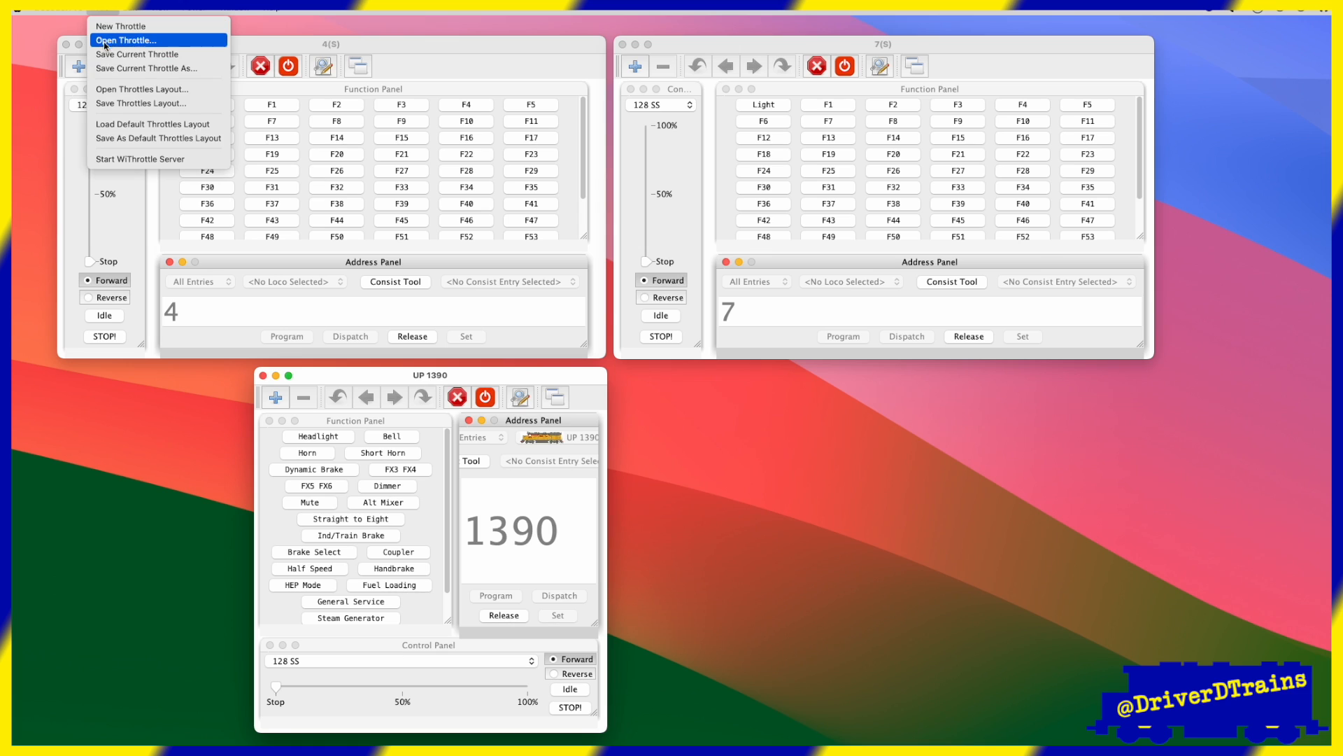
left_click(120, 105)
double_click(679, 509)
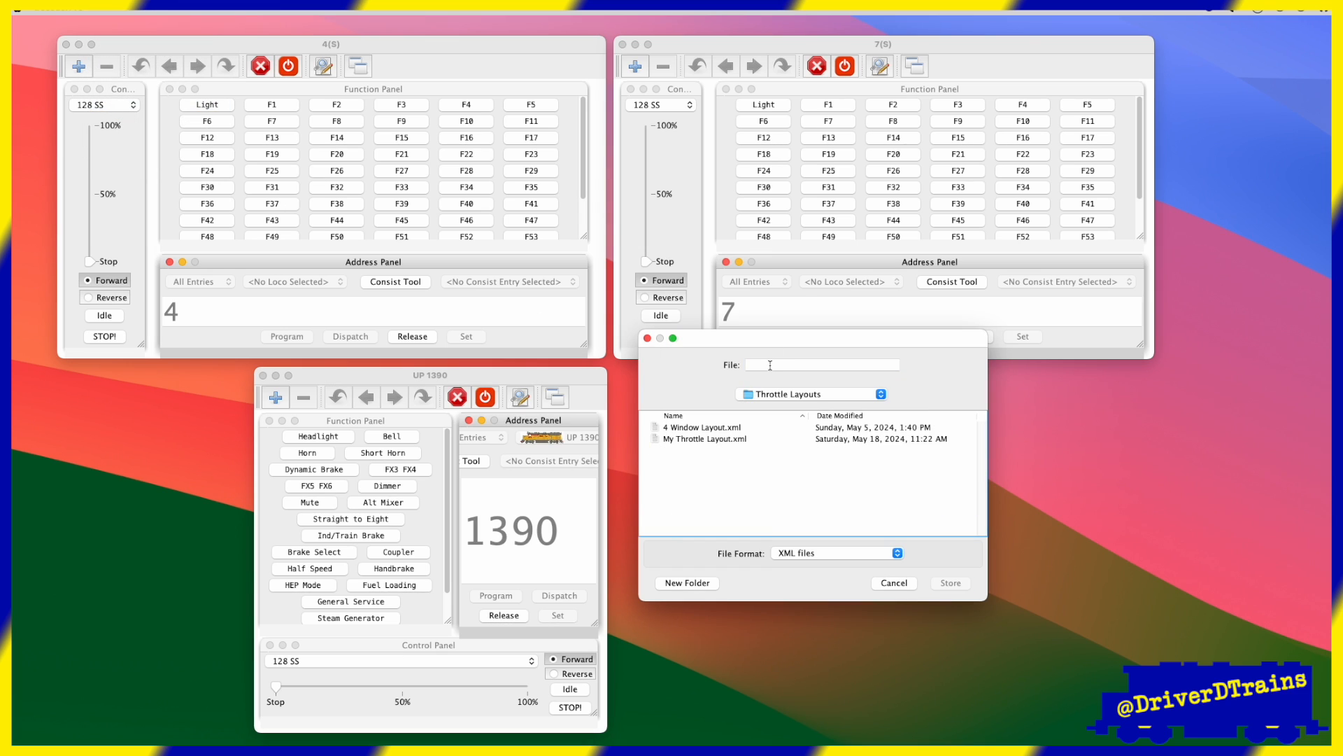
left_click(770, 365)
type("My Second Throttle Layout")
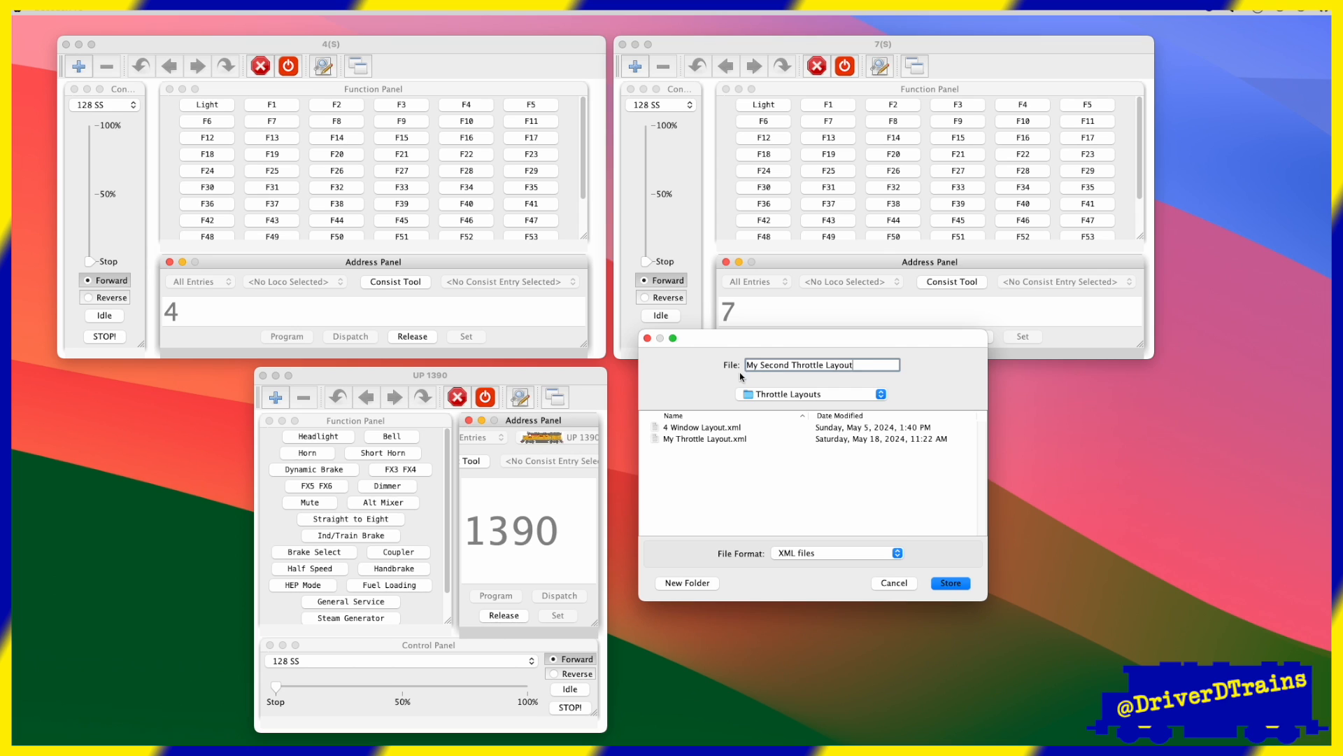
left_click(951, 585)
Close the UP 1390, address 7 and address 4 throttle windows.
left_click(263, 375)
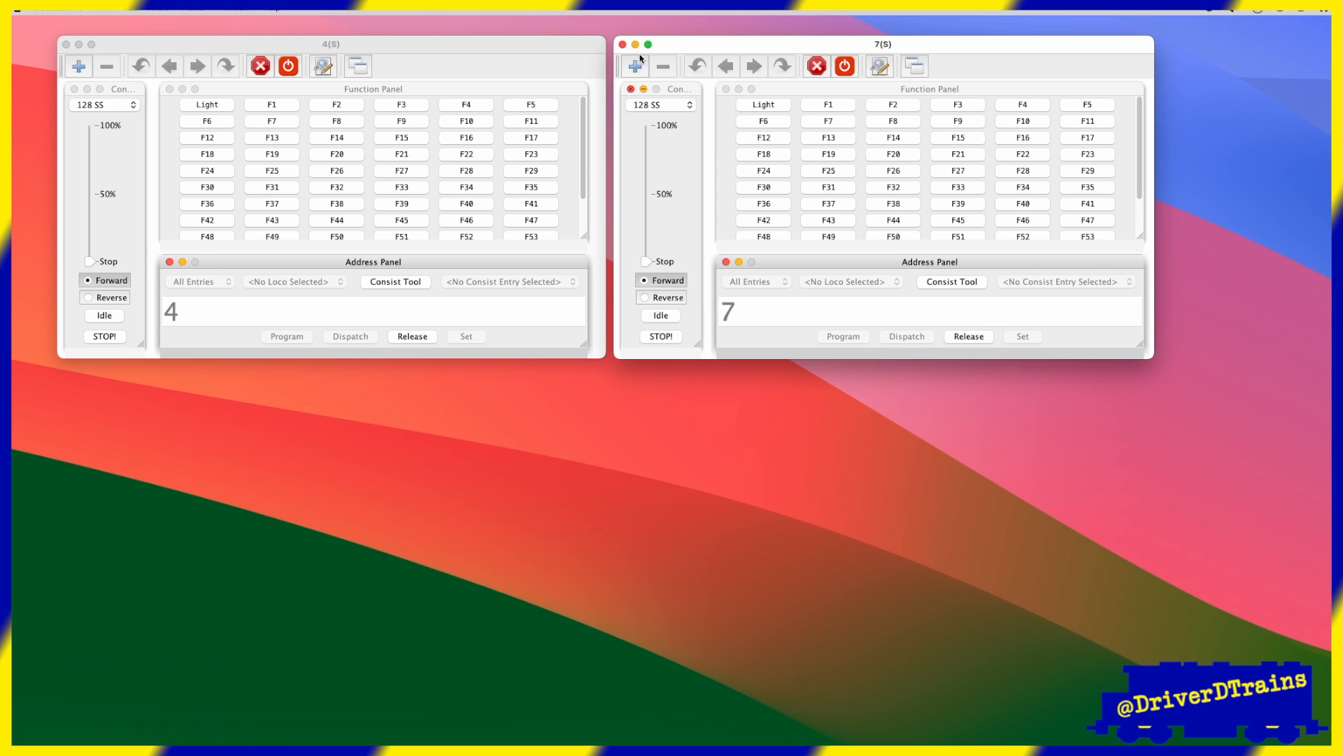
left_click(622, 44)
left_click(79, 44)
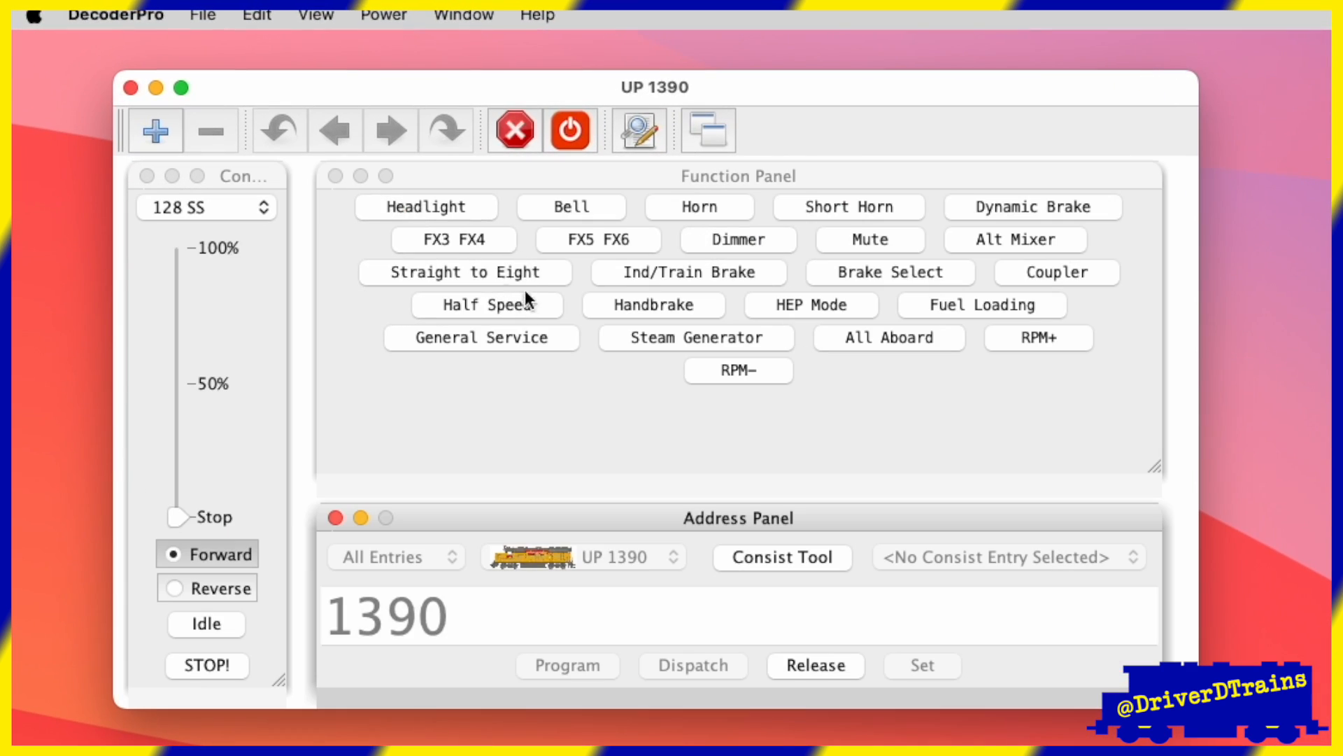
Open a new blank throttle window.
left_click(156, 7)
left_click(287, 121)
left_click(59, 265)
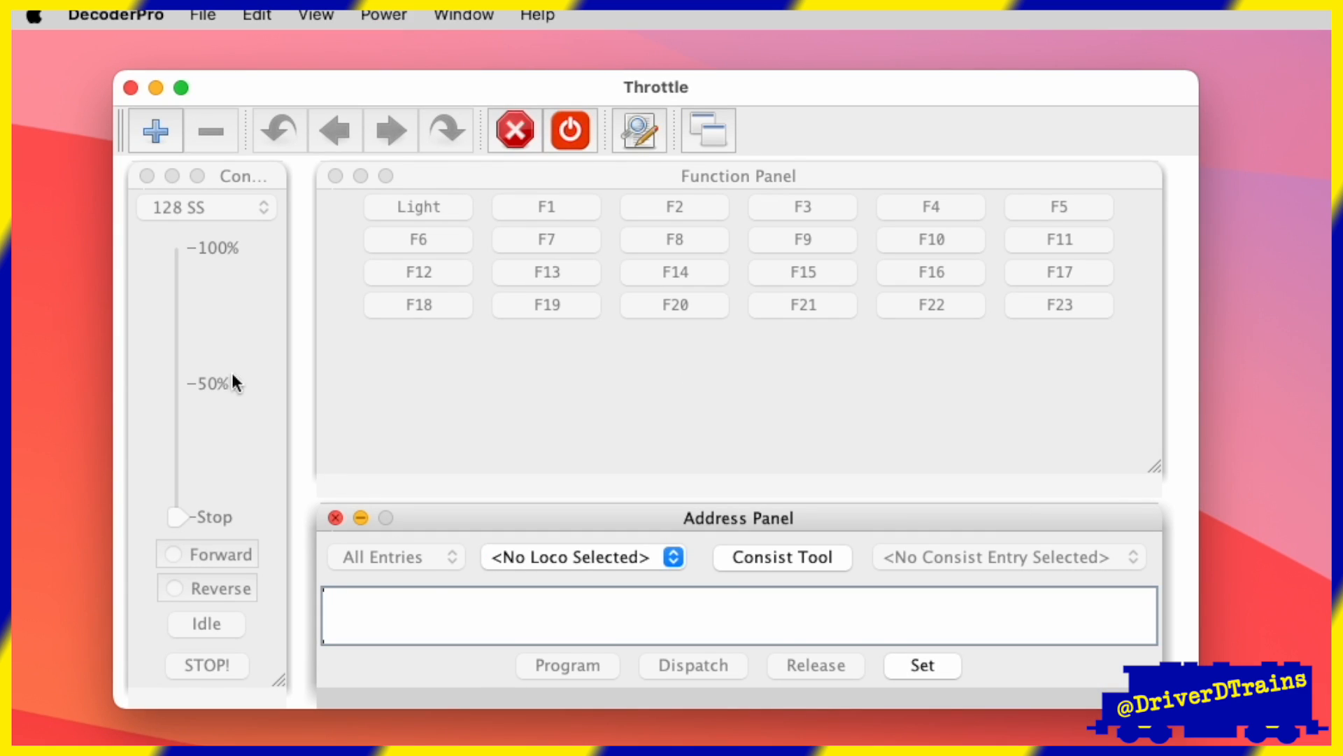
Open the saved layout My Throttle Layout.xml, replacing the open throttle.
left_click(210, 17)
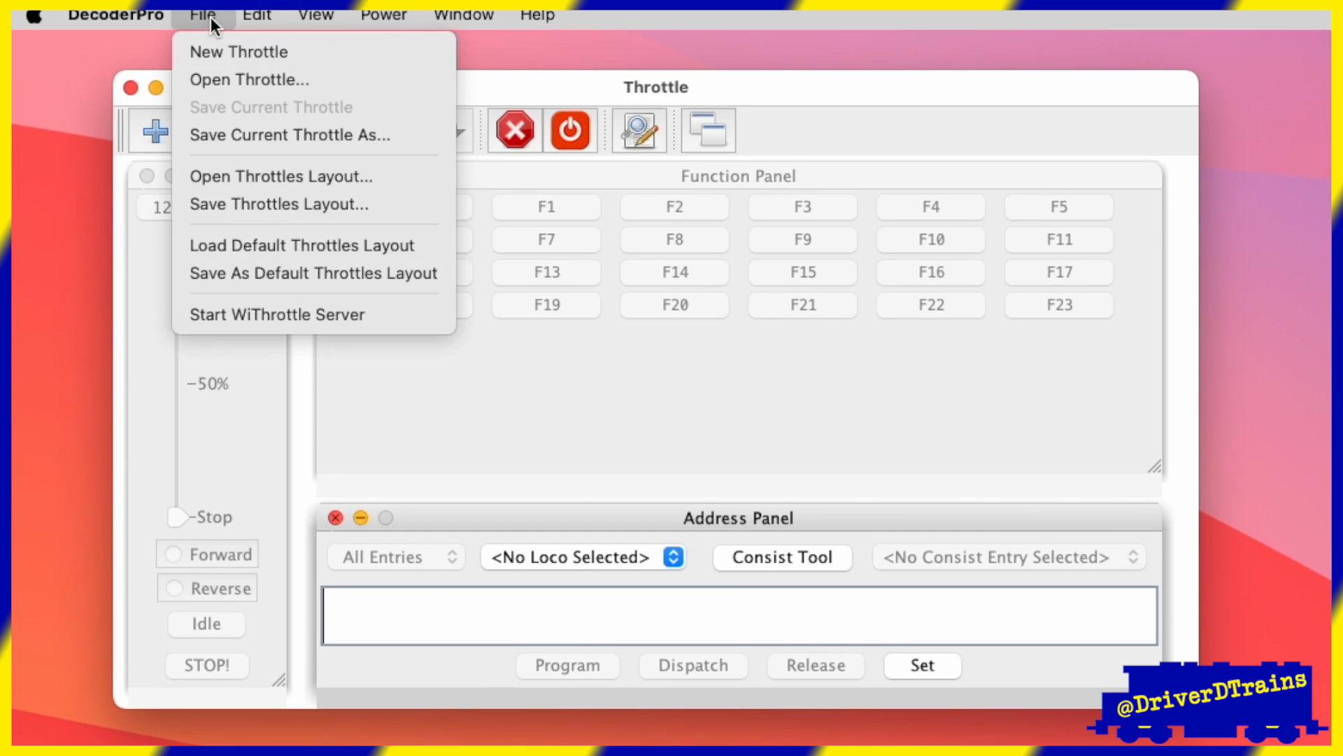
left_click(263, 176)
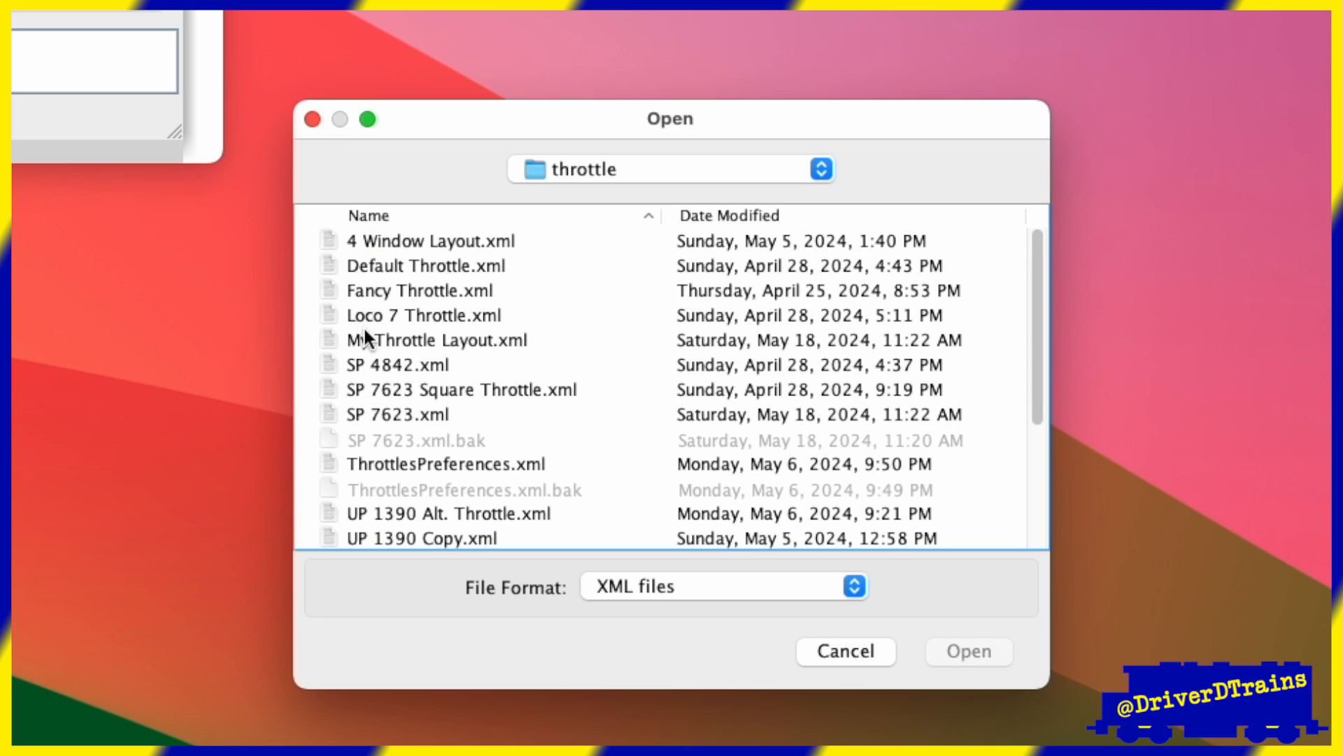
left_click(366, 329)
left_click(993, 654)
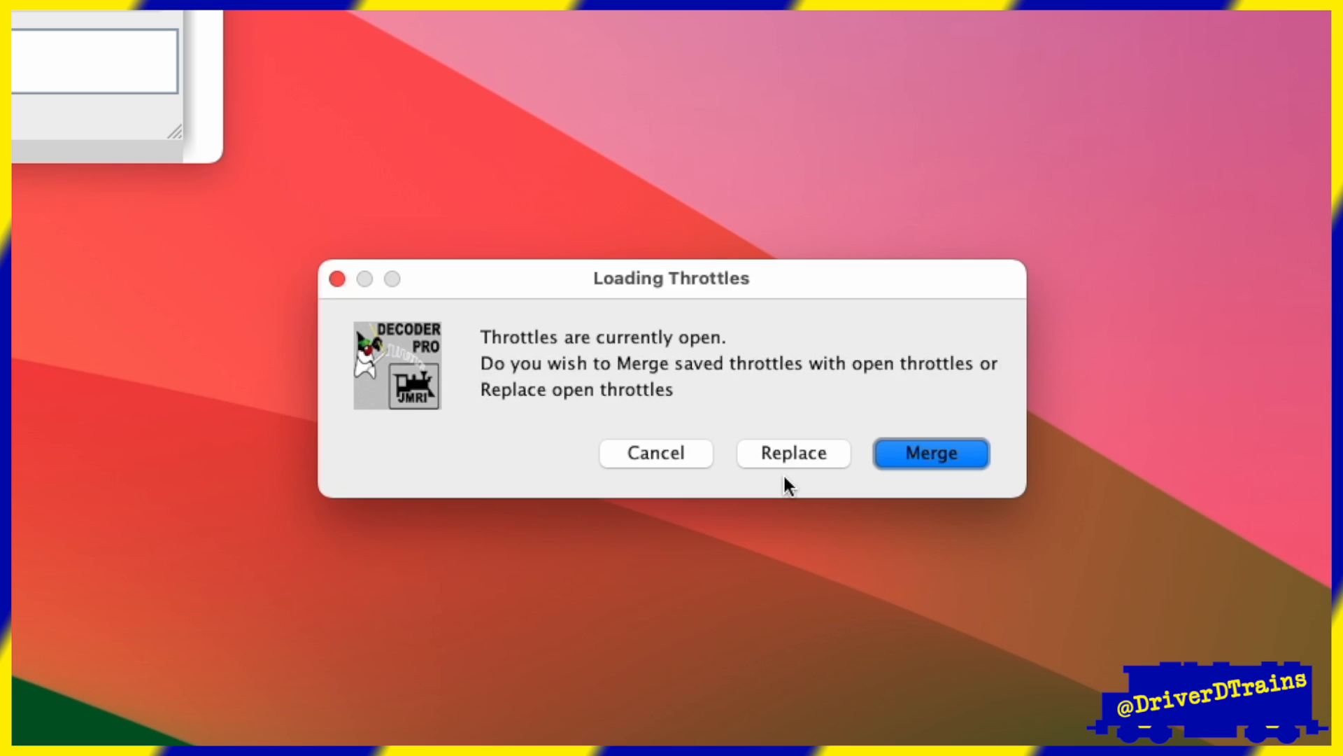
left_click(792, 455)
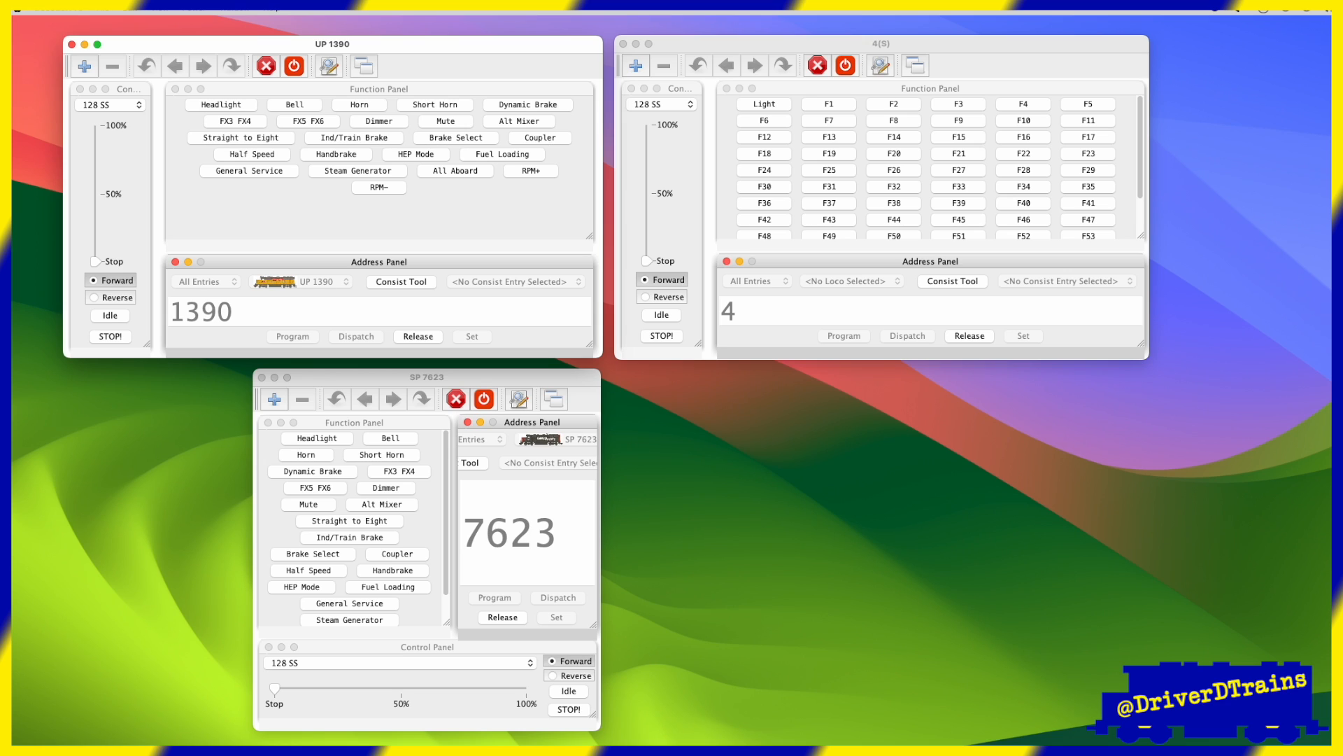
Load 2 Window Layout.xml from the Throttle Layouts folder, replacing the three open throttles.
left_click(107, 9)
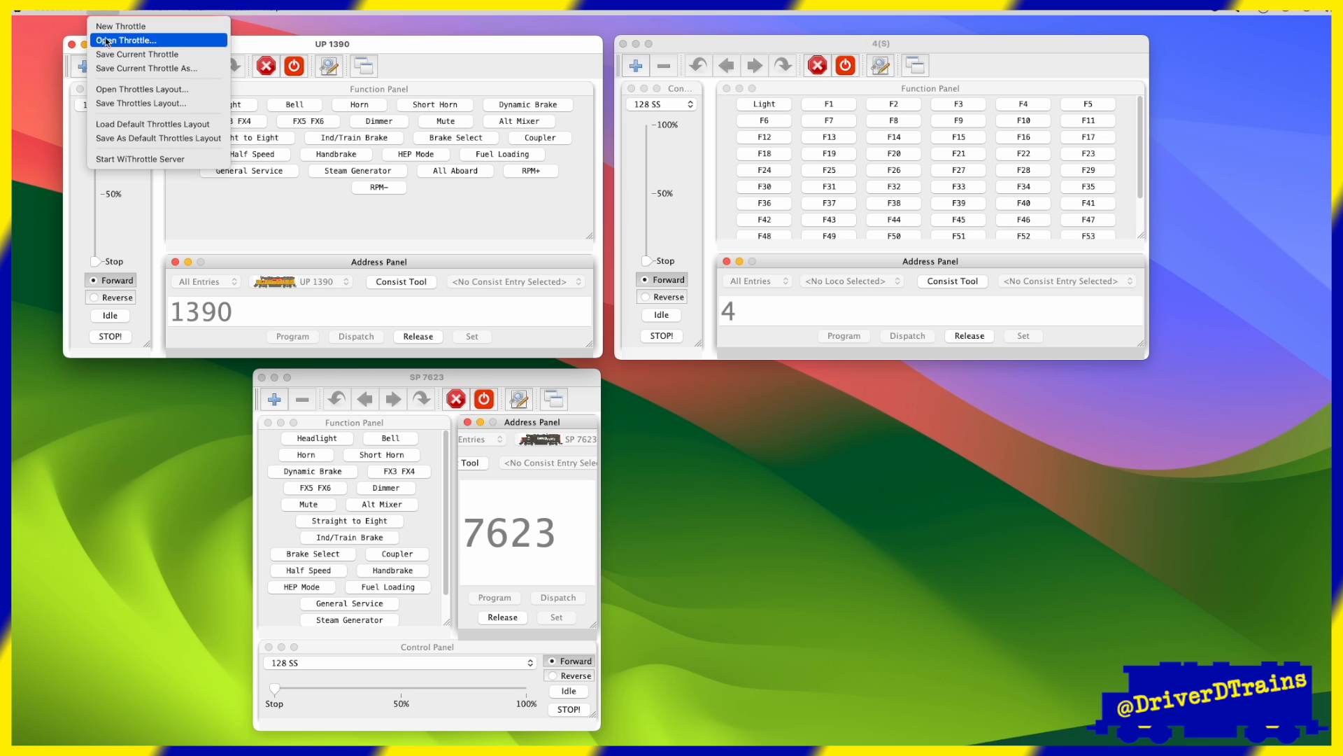
left_click(111, 89)
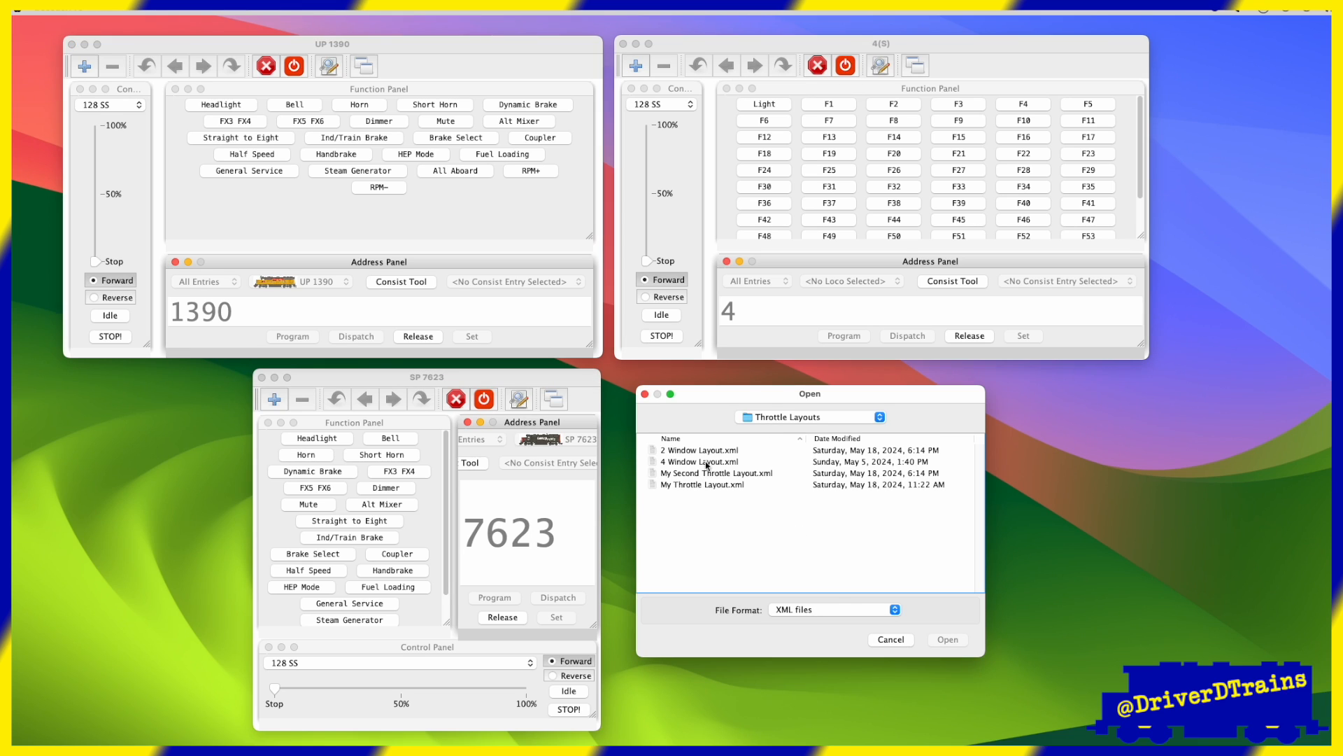
left_click(711, 452)
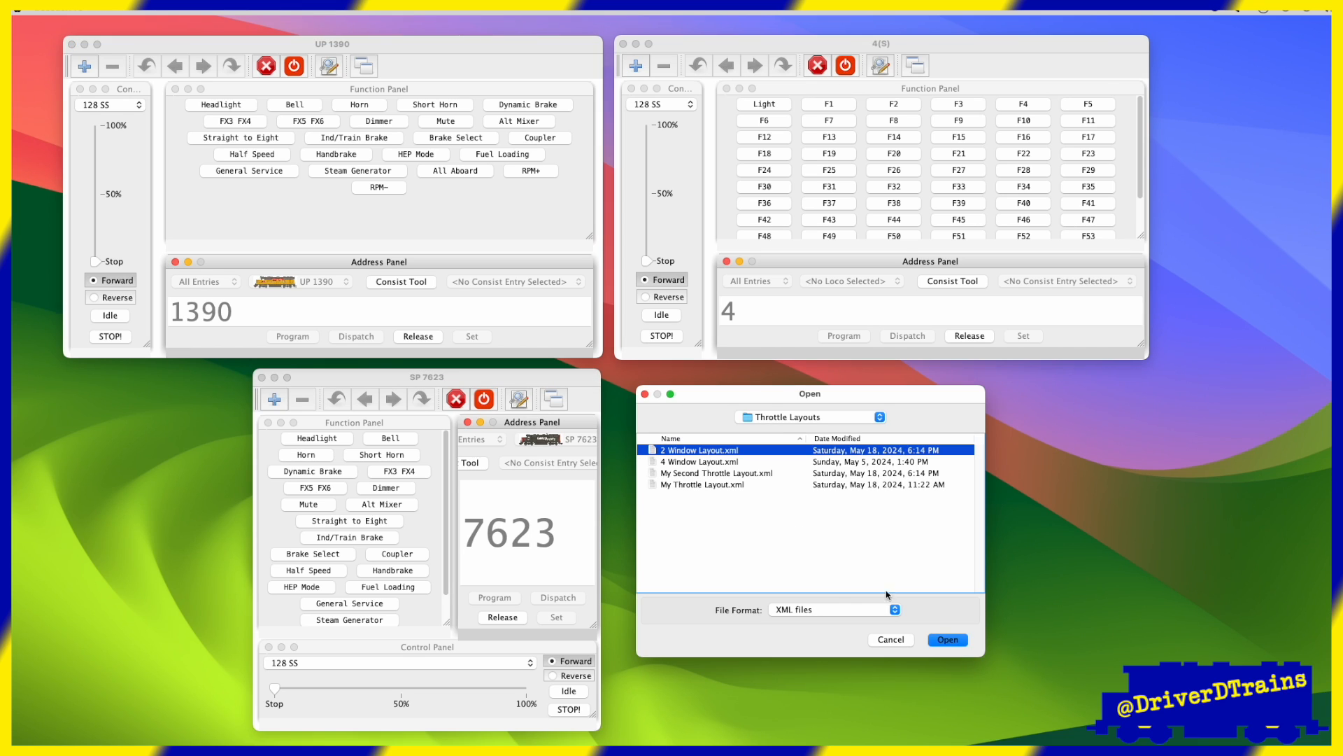
left_click(948, 639)
left_click(865, 492)
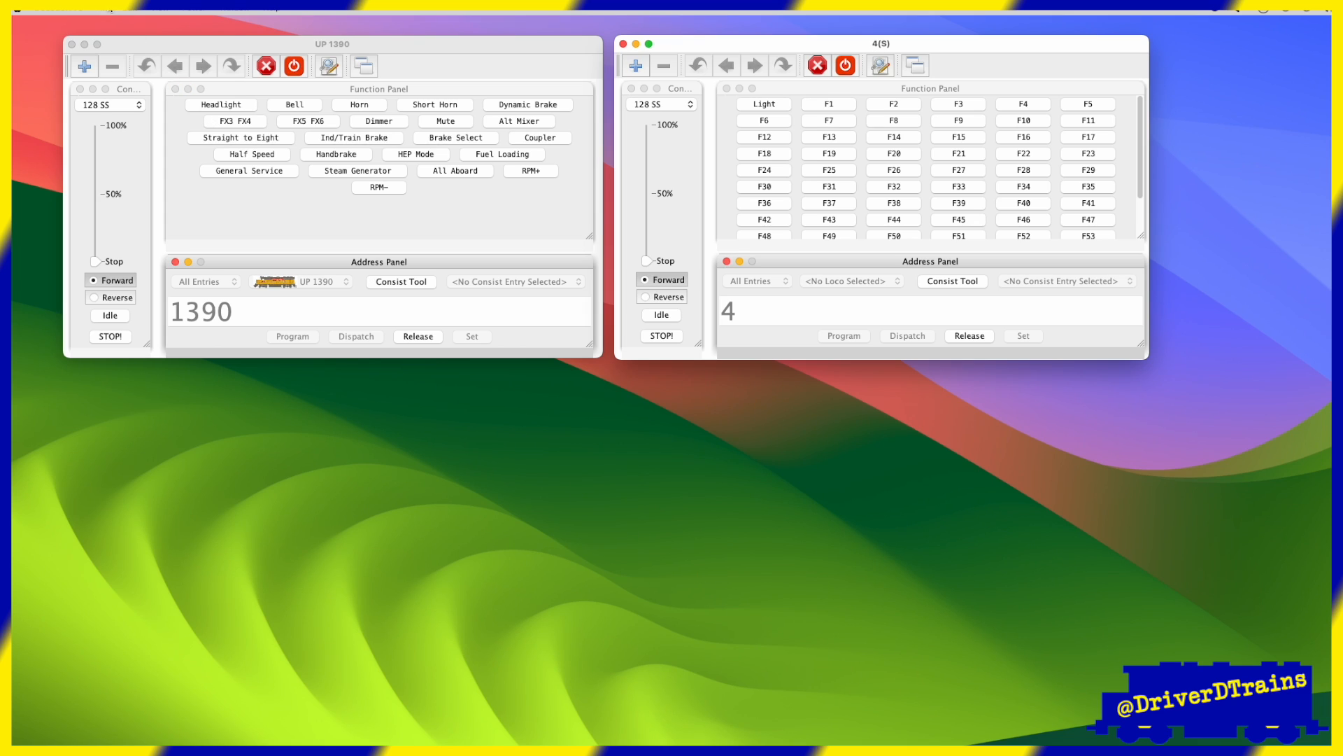
Load 2 Window Layout.xml again, merging it with the open throttles.
left_click(110, 10)
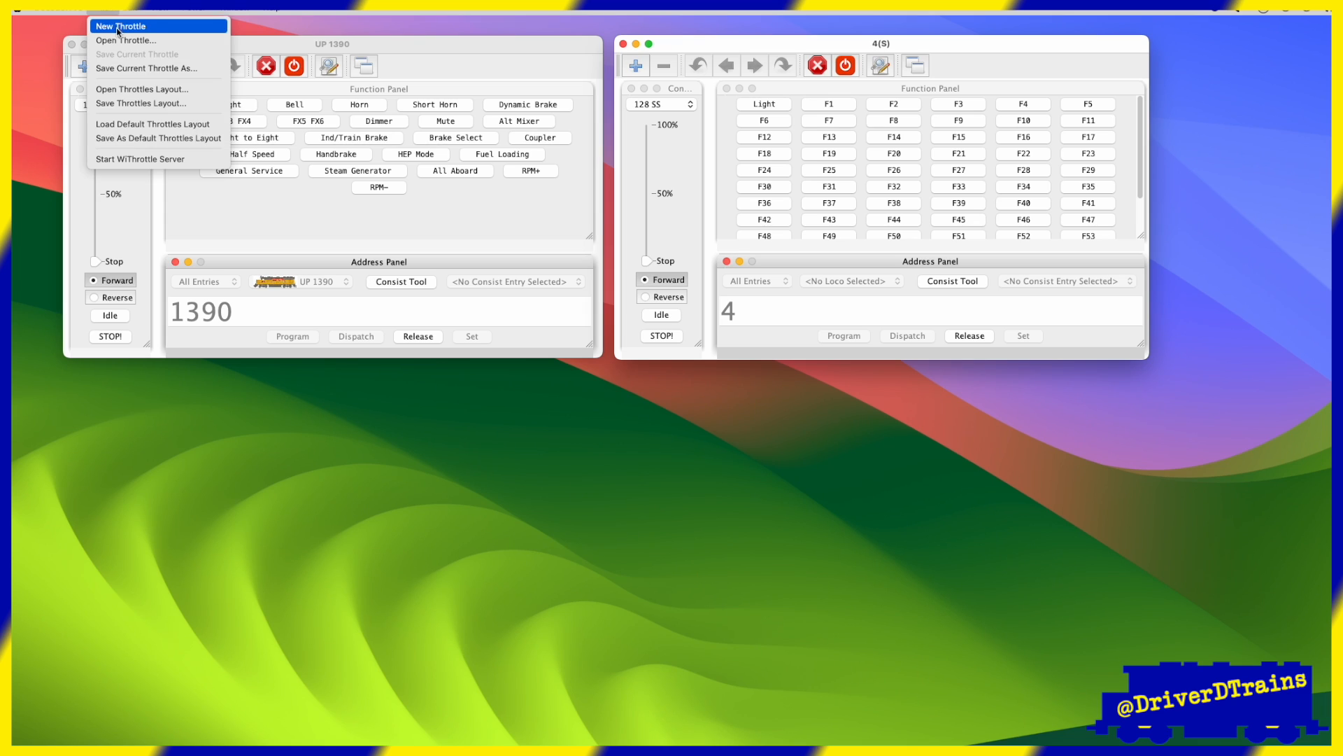
left_click(126, 89)
left_click(733, 448)
left_click(965, 635)
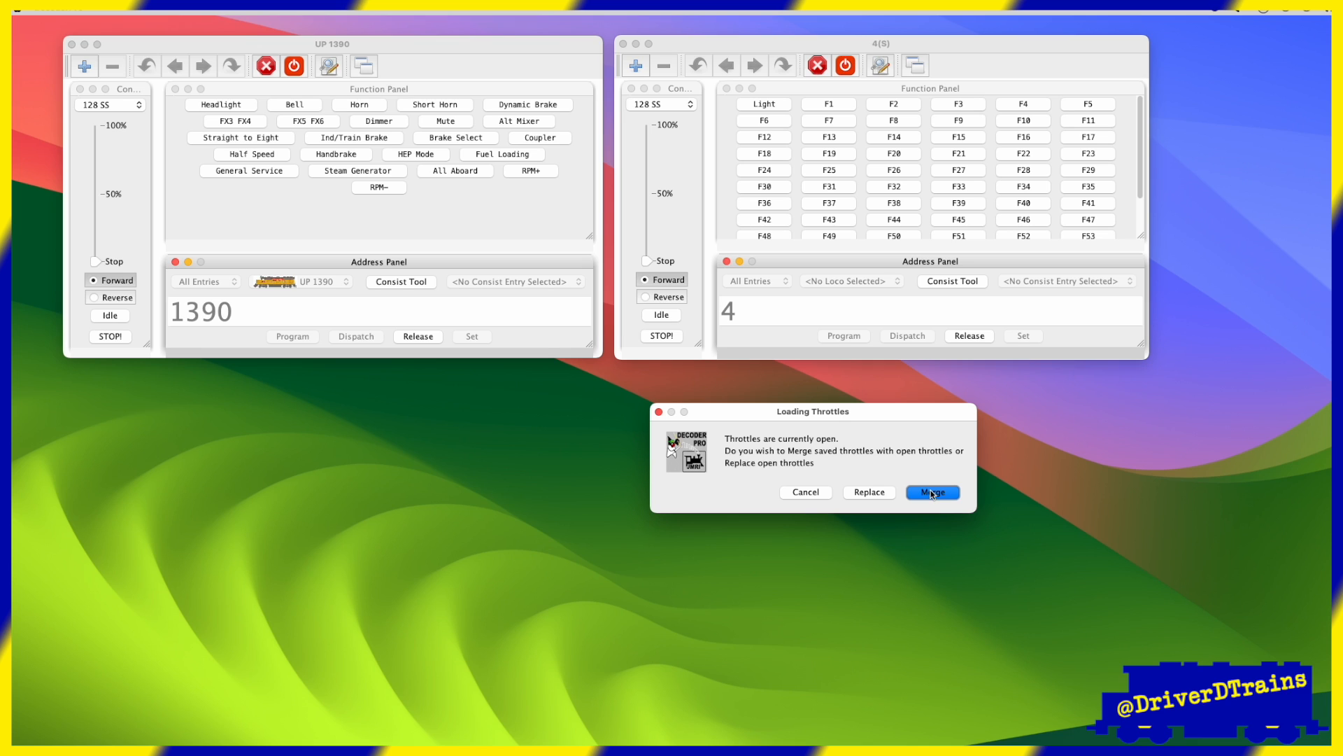
left_click(932, 493)
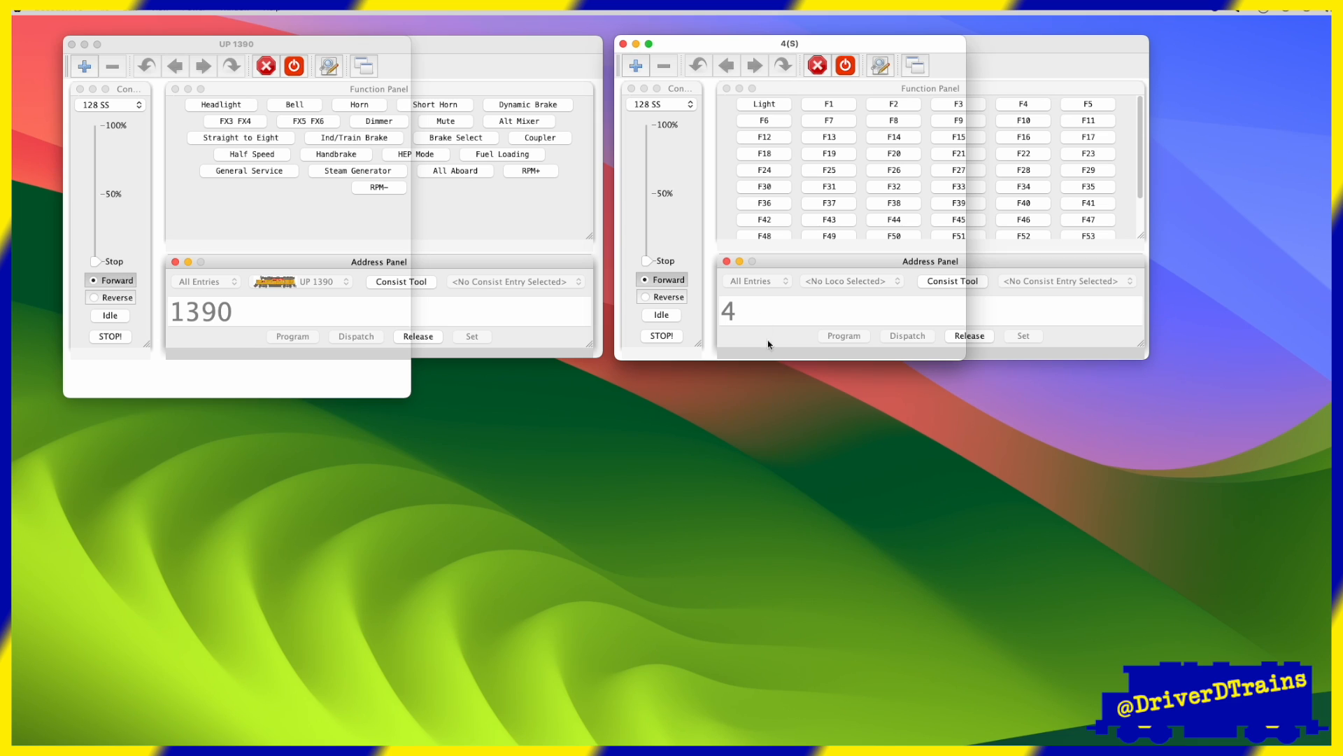
Close the smaller duplicate address 4 and UP 1390 throttles, and the remaining address 4 throttle.
left_click(623, 45)
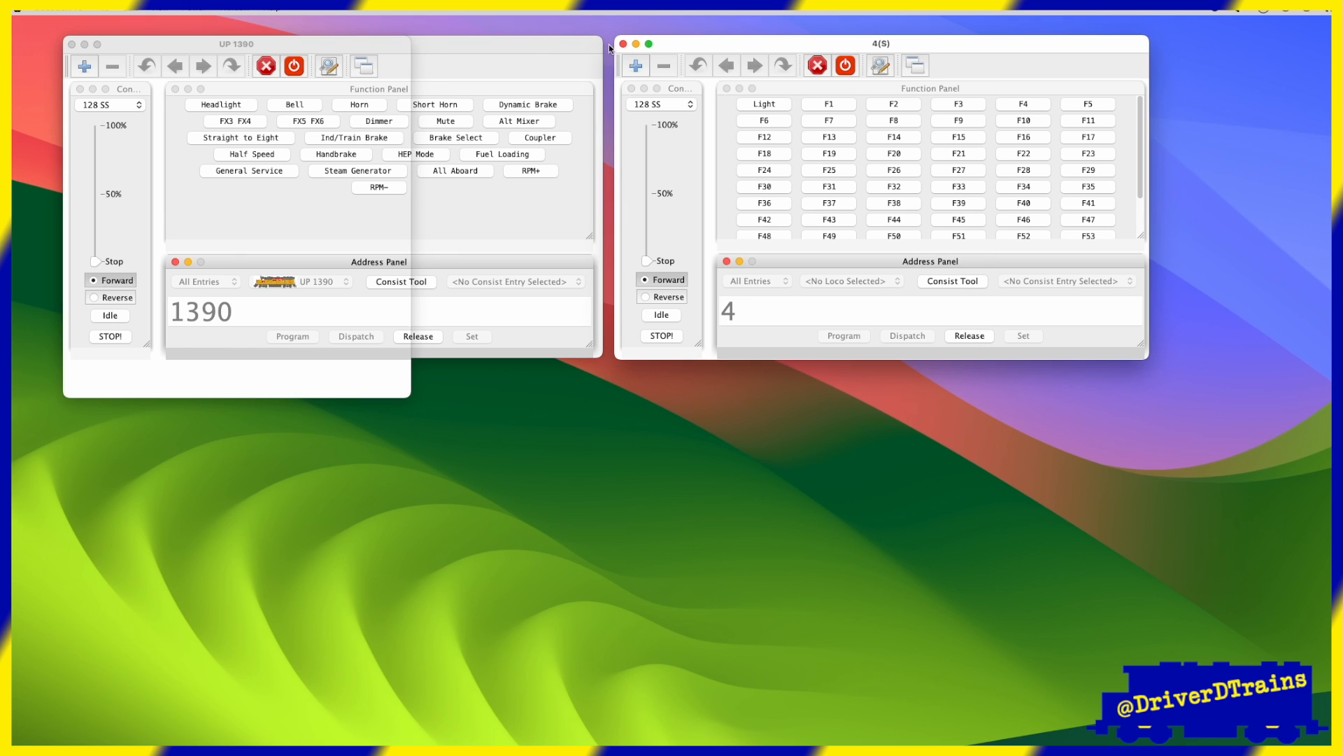
left_click(72, 45)
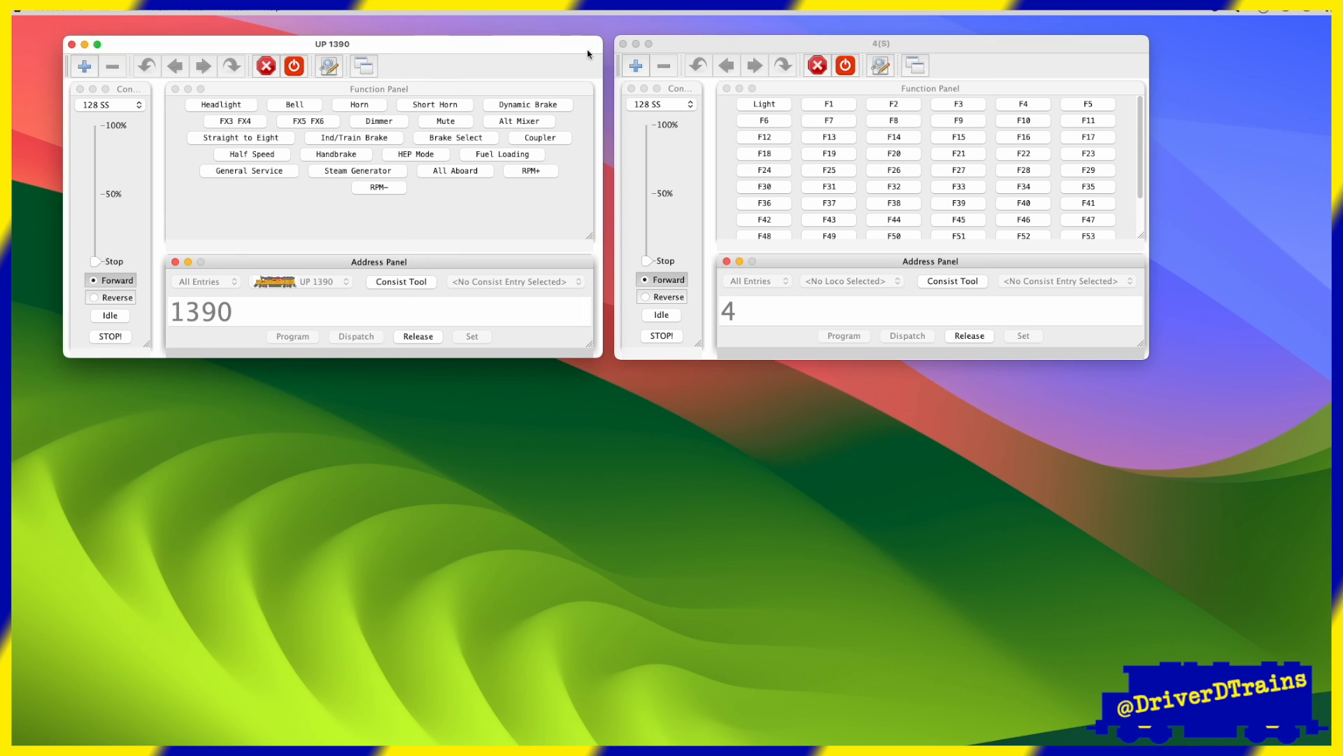
left_click(623, 44)
Open three new throttle windows and move the small one overlapping UP 1390 to just below it.
left_click(107, 10)
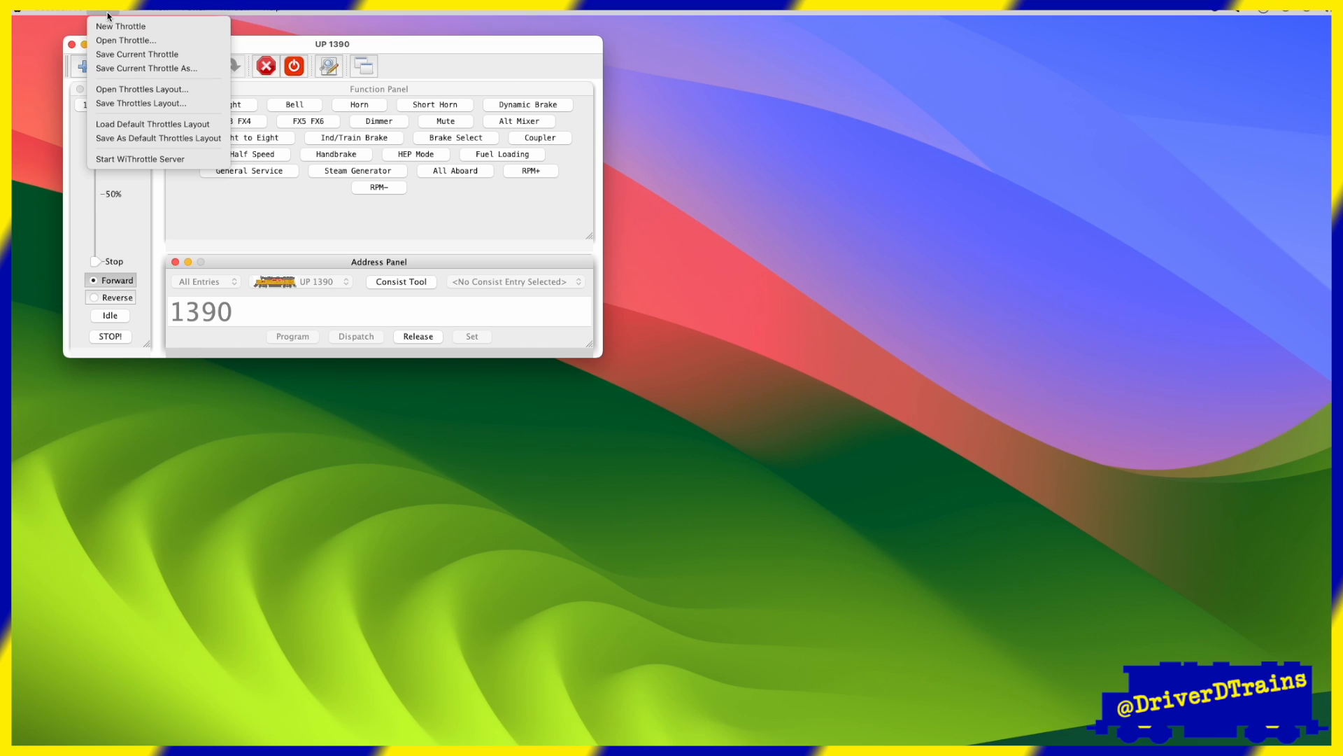
left_click(111, 24)
left_click(107, 10)
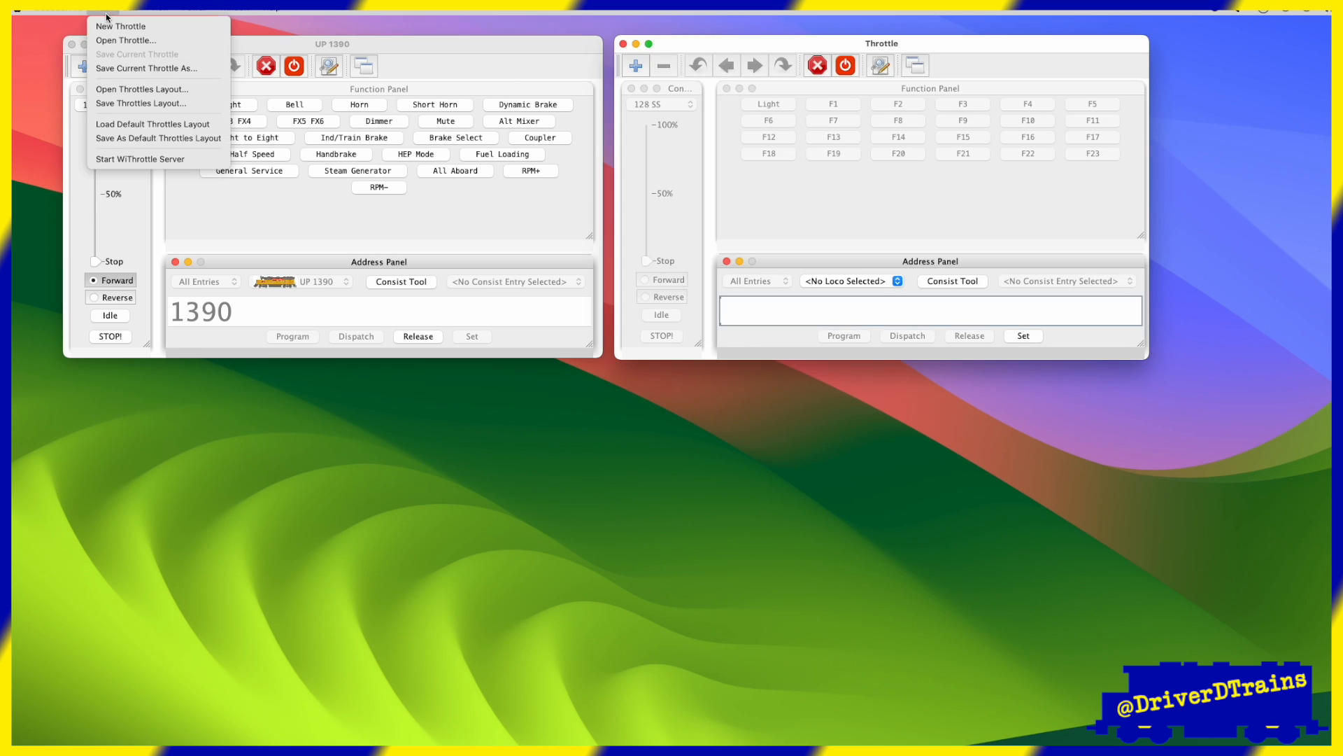
left_click(111, 25)
left_click(107, 10)
left_click(112, 24)
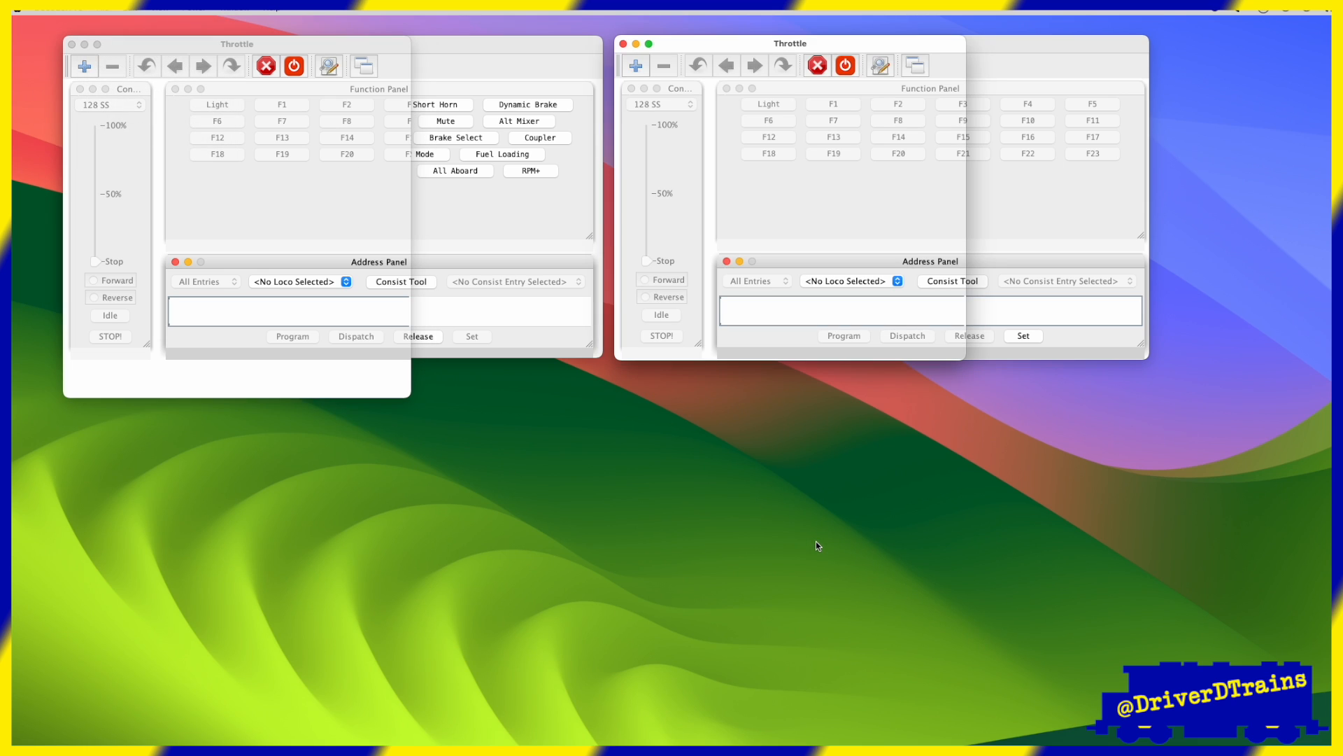
left_click_drag(222, 46, 415, 378)
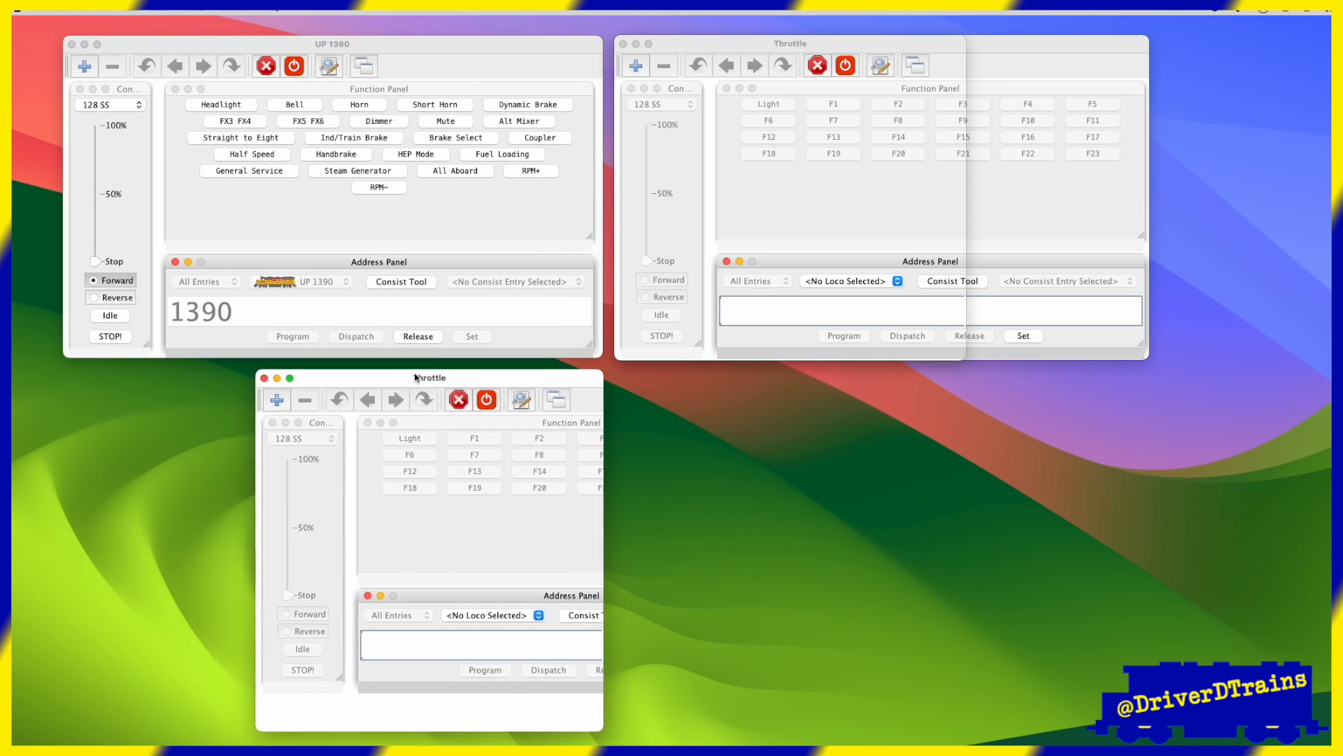
Move the overlapping small throttle to just below the large new throttle, and close all three new throttles.
left_click_drag(703, 46, 702, 382)
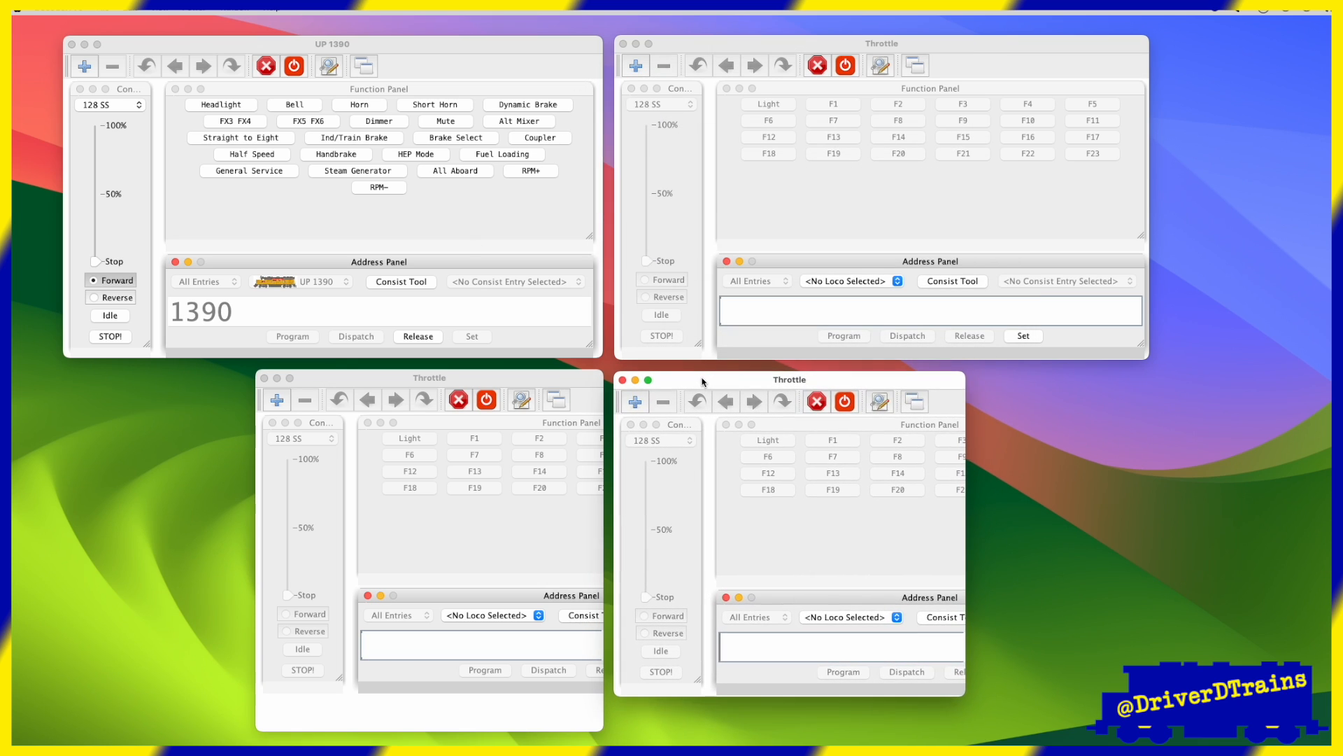
left_click(622, 380)
left_click(263, 379)
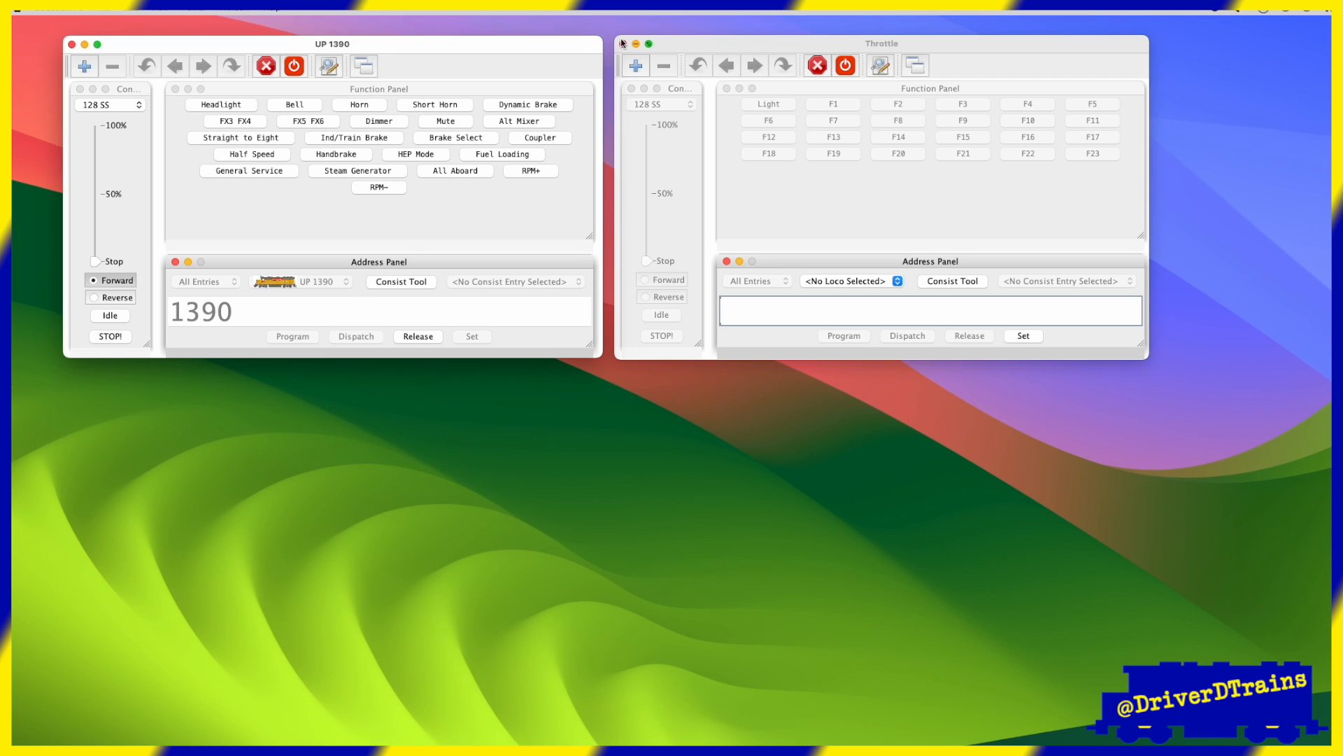
left_click(622, 44)
left_click(103, 11)
left_click(112, 26)
type("4")
key("Return")
left_click(103, 11)
left_click(112, 26)
type("7623")
key("Return")
left_click(112, 25)
type("7")
key("Return")
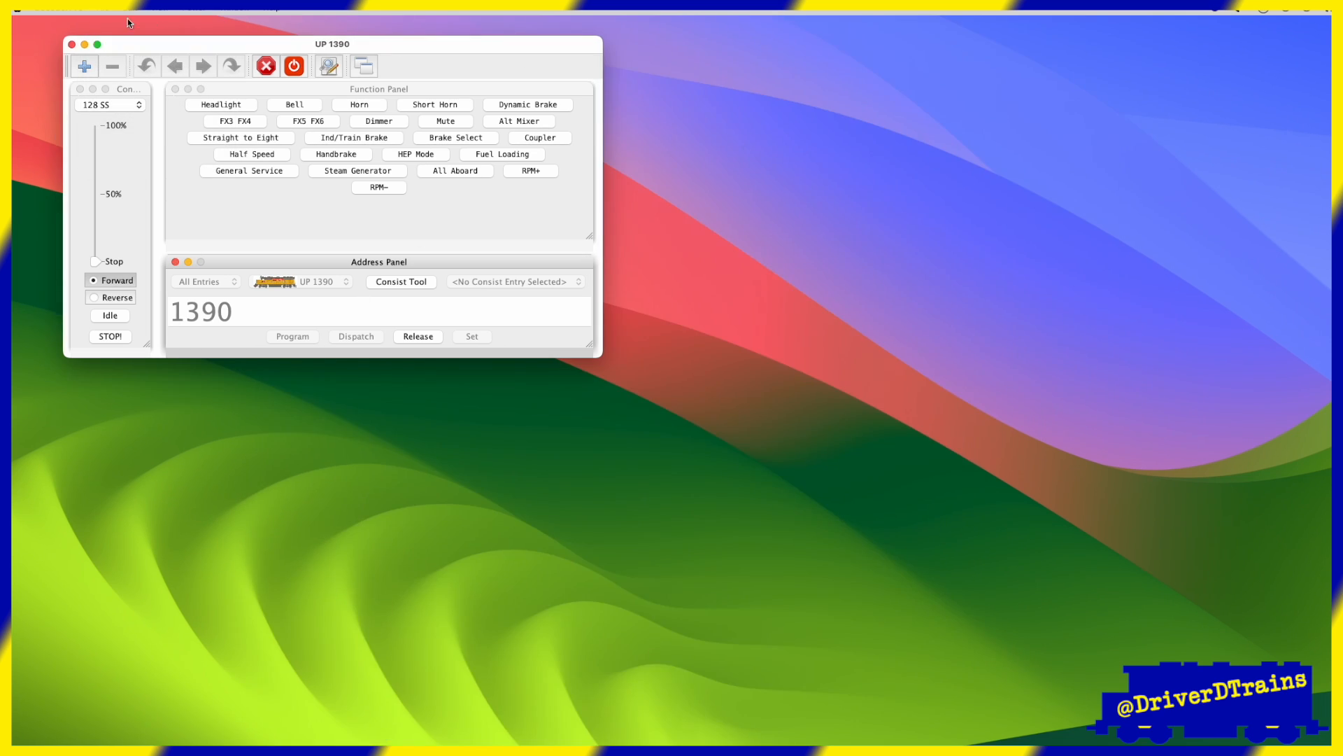
Load 4 Window Layout.xml from the Throttle Layouts folder, replacing the open UP 1390 throttle.
left_click(103, 10)
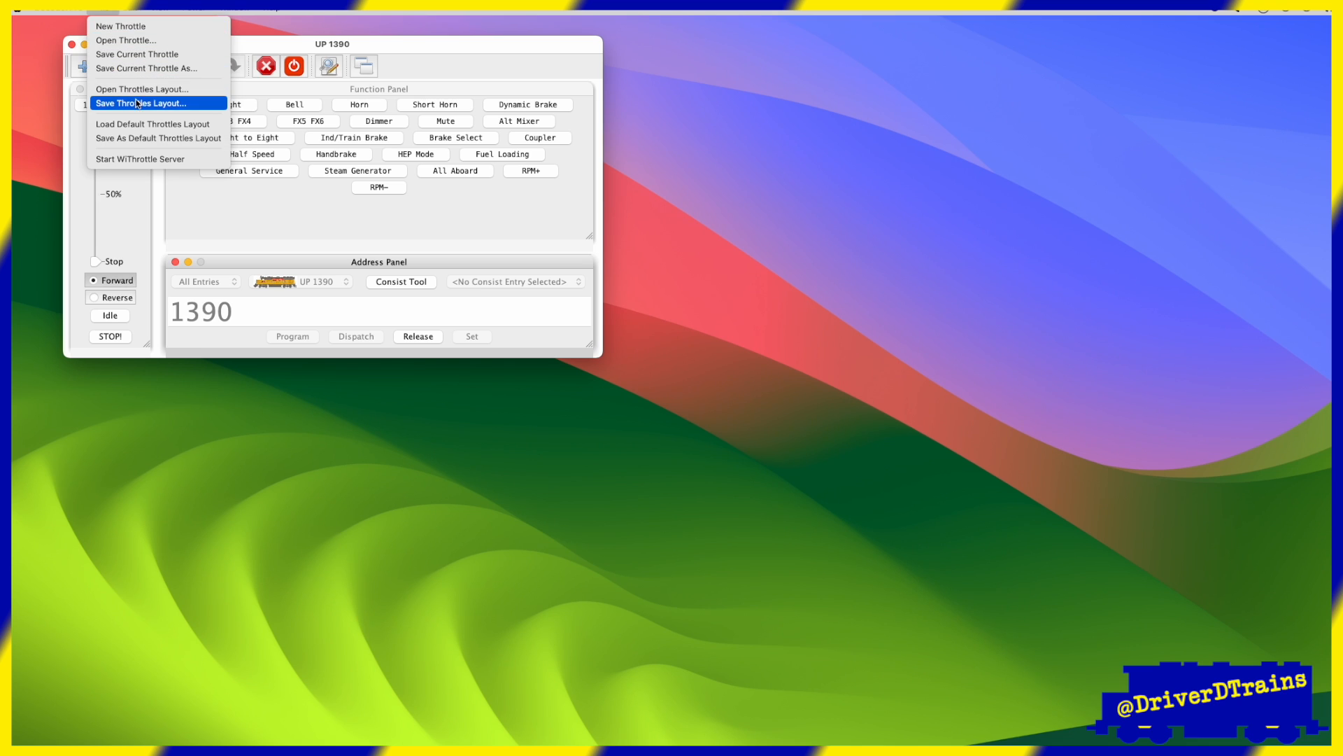
left_click(159, 99)
double_click(691, 483)
left_click(718, 411)
left_click(950, 583)
left_click(868, 492)
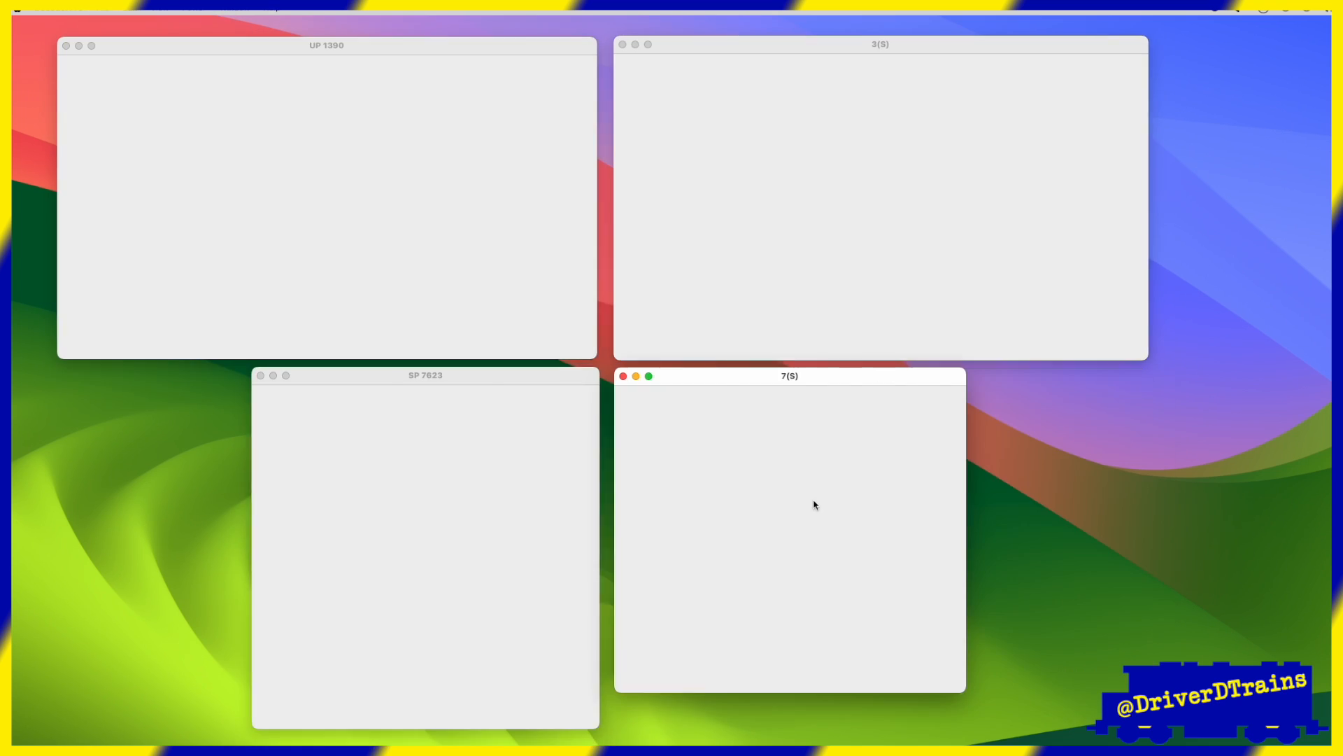
Load My Second Throttle Layout.xml from the Throttle Layouts folder, merging it with the four open throttles.
left_click(103, 10)
left_click(159, 91)
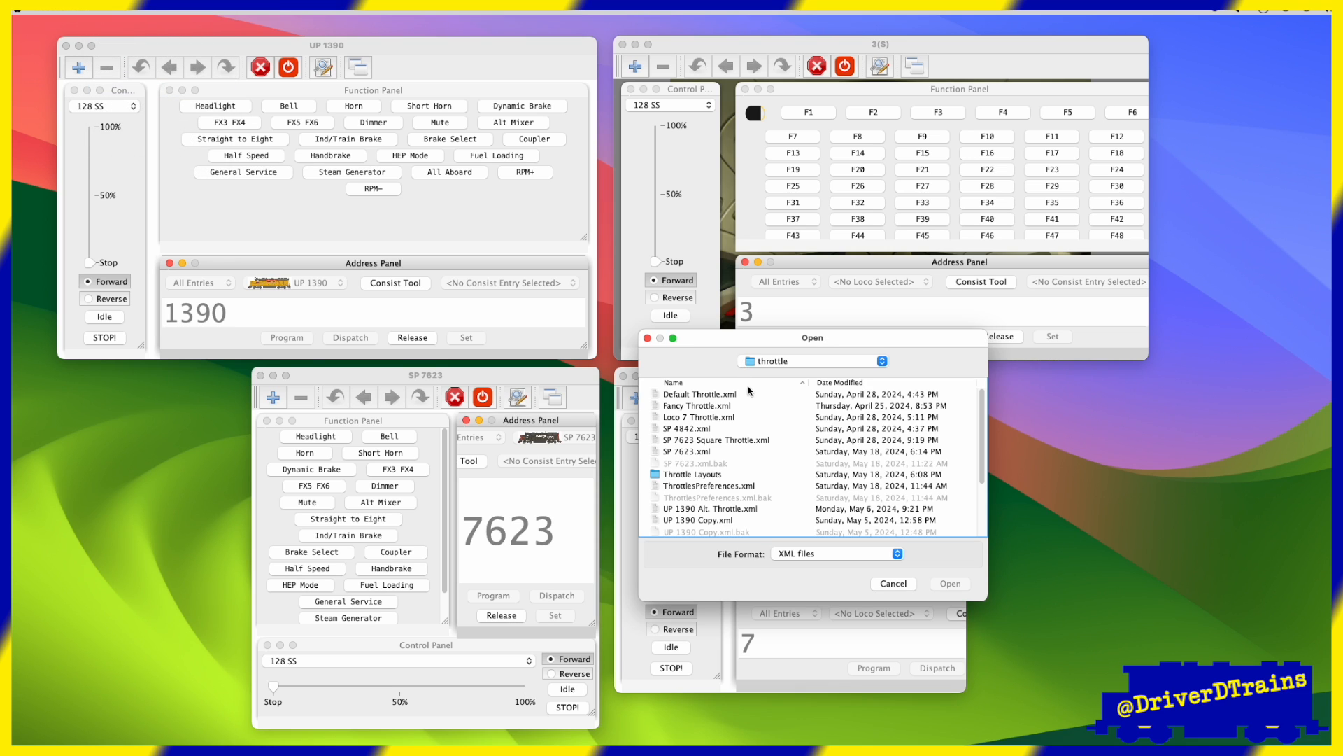
double_click(682, 476)
left_click(700, 416)
left_click(951, 584)
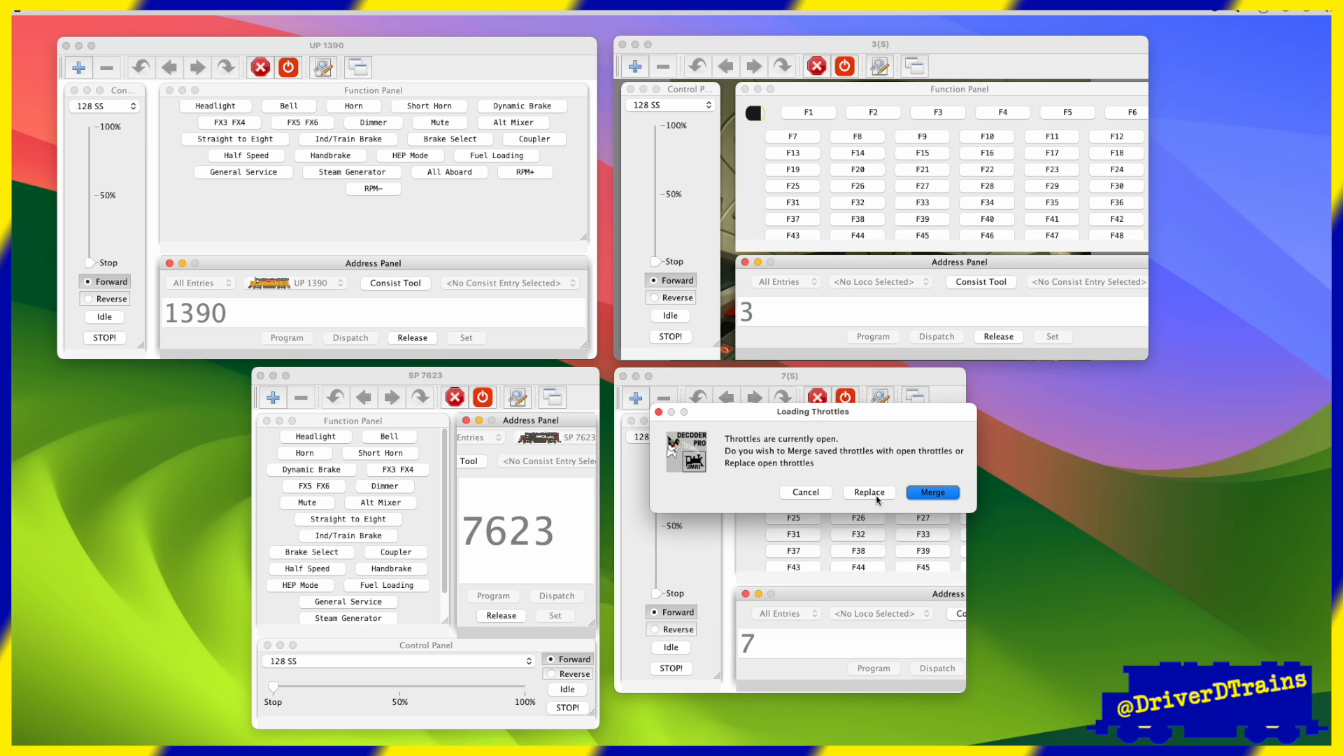
left_click(932, 492)
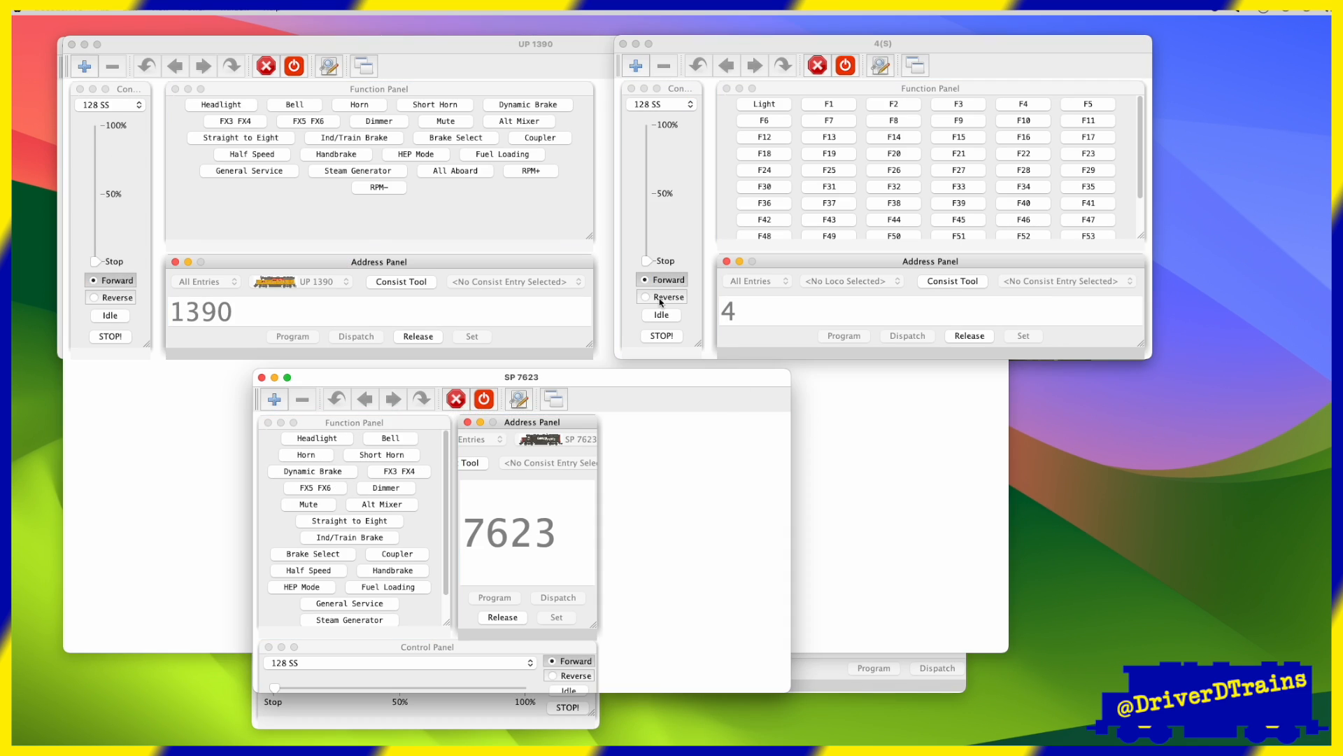
Load 2 Window Layout.xml from the Throttle Layouts folder, merging it with the open throttles.
left_click(103, 10)
left_click(159, 91)
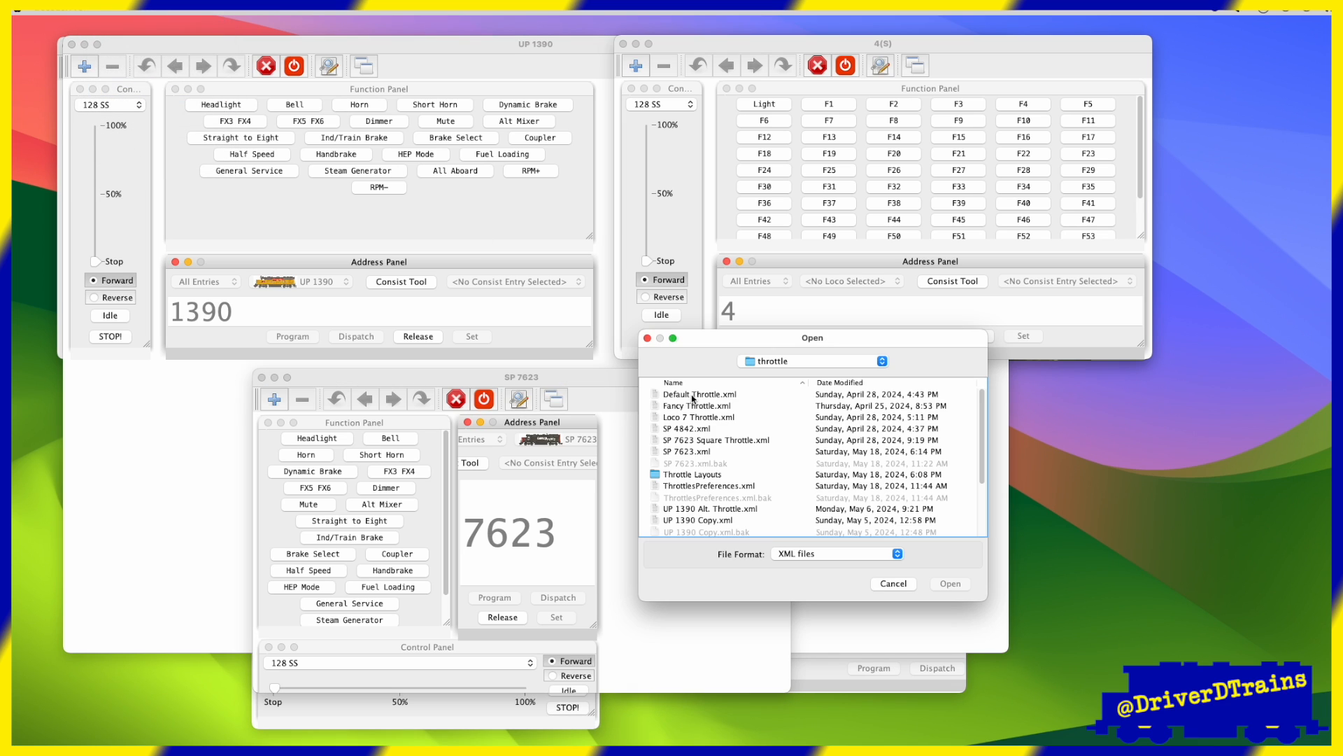
left_click(696, 476)
double_click(696, 478)
left_click(702, 396)
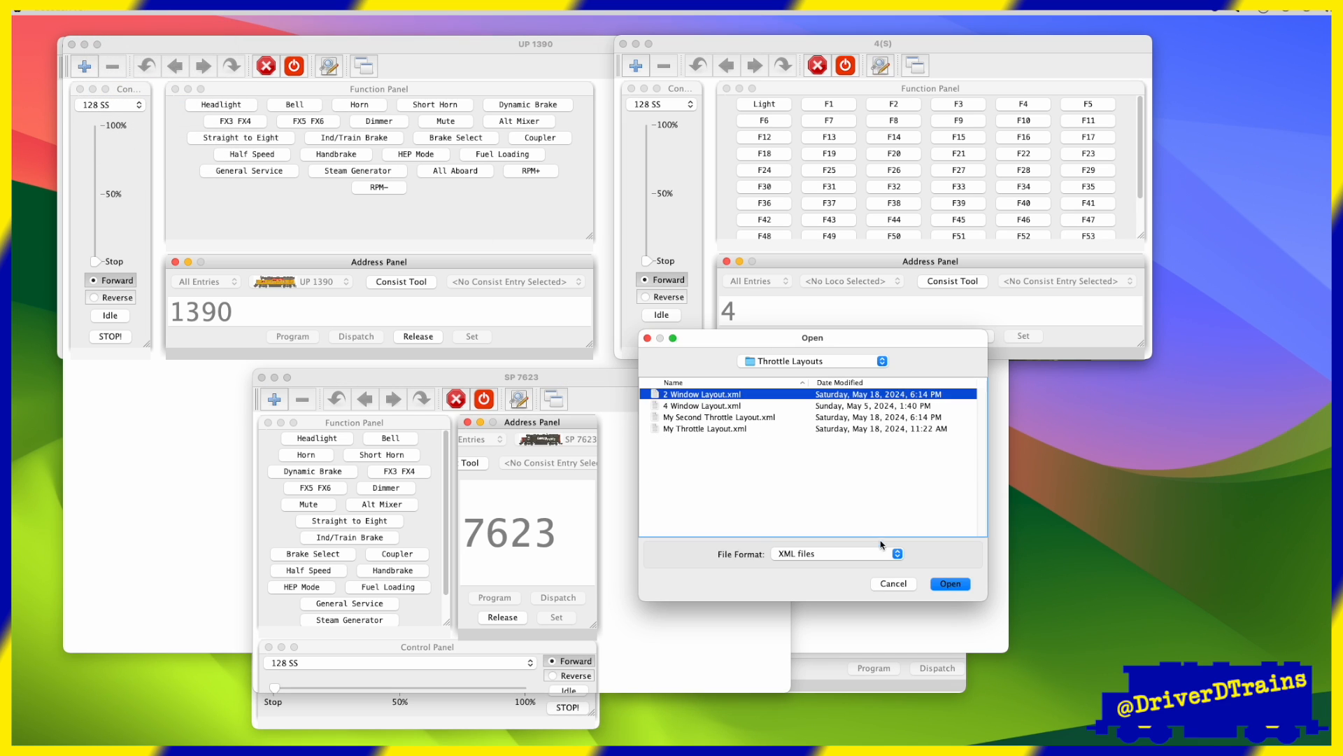
left_click(950, 584)
left_click(920, 494)
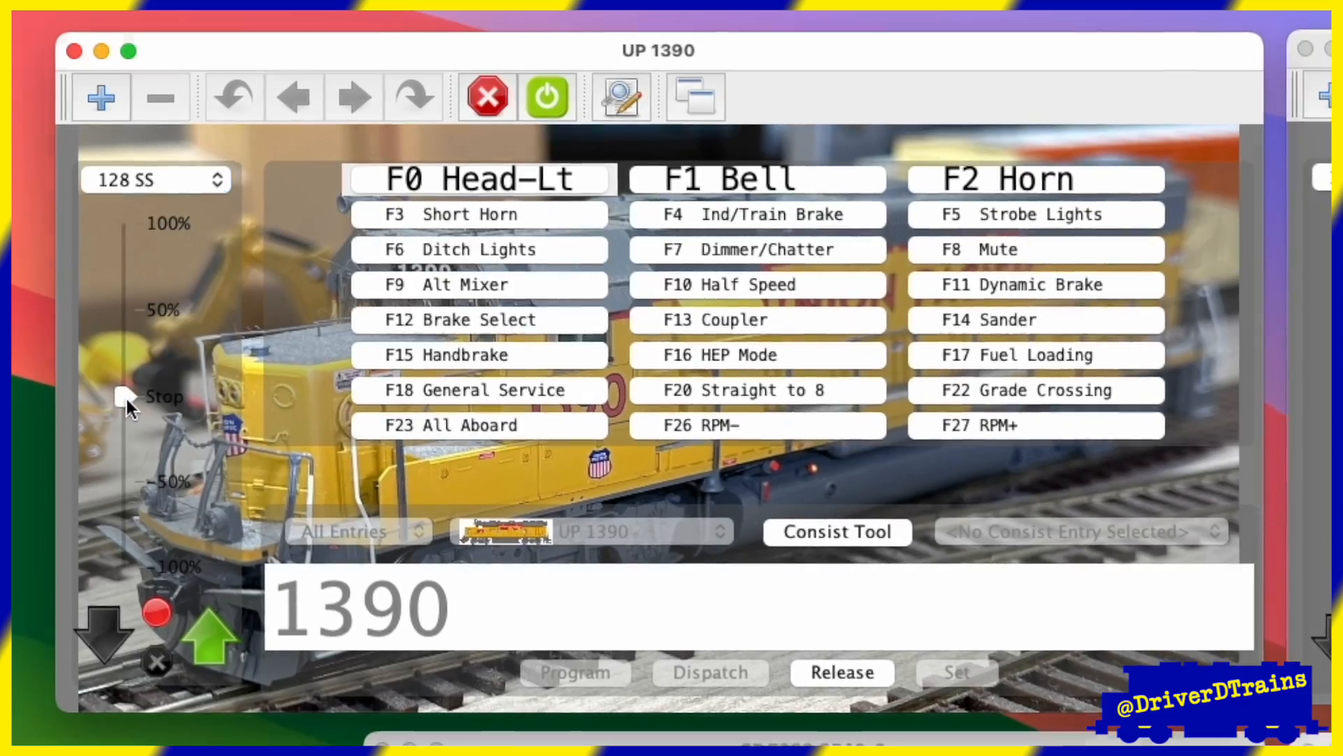
Raise the speed of UP 1390, address 3 and SP 7623 GP40-2 to about 20–25%, and turn on SF 3611's bell.
left_click_drag(128, 399, 126, 338)
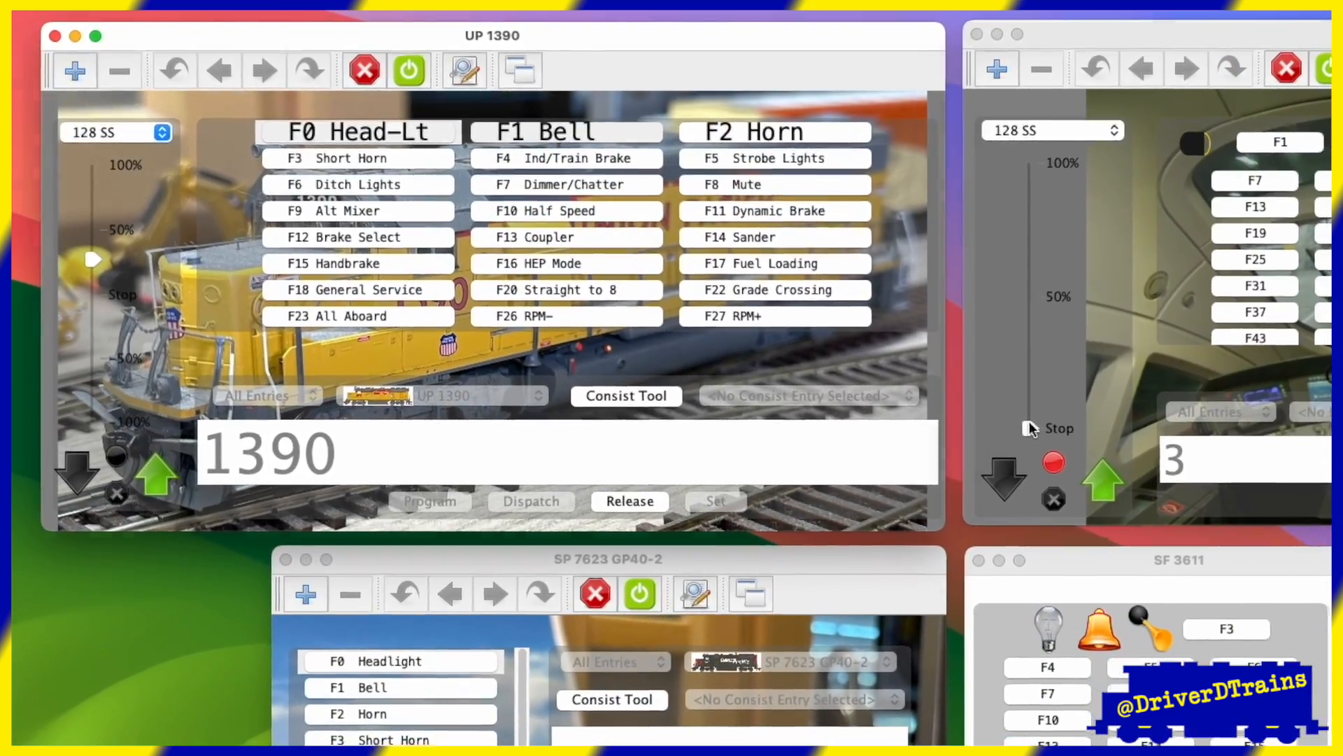
left_click_drag(1029, 426, 1027, 368)
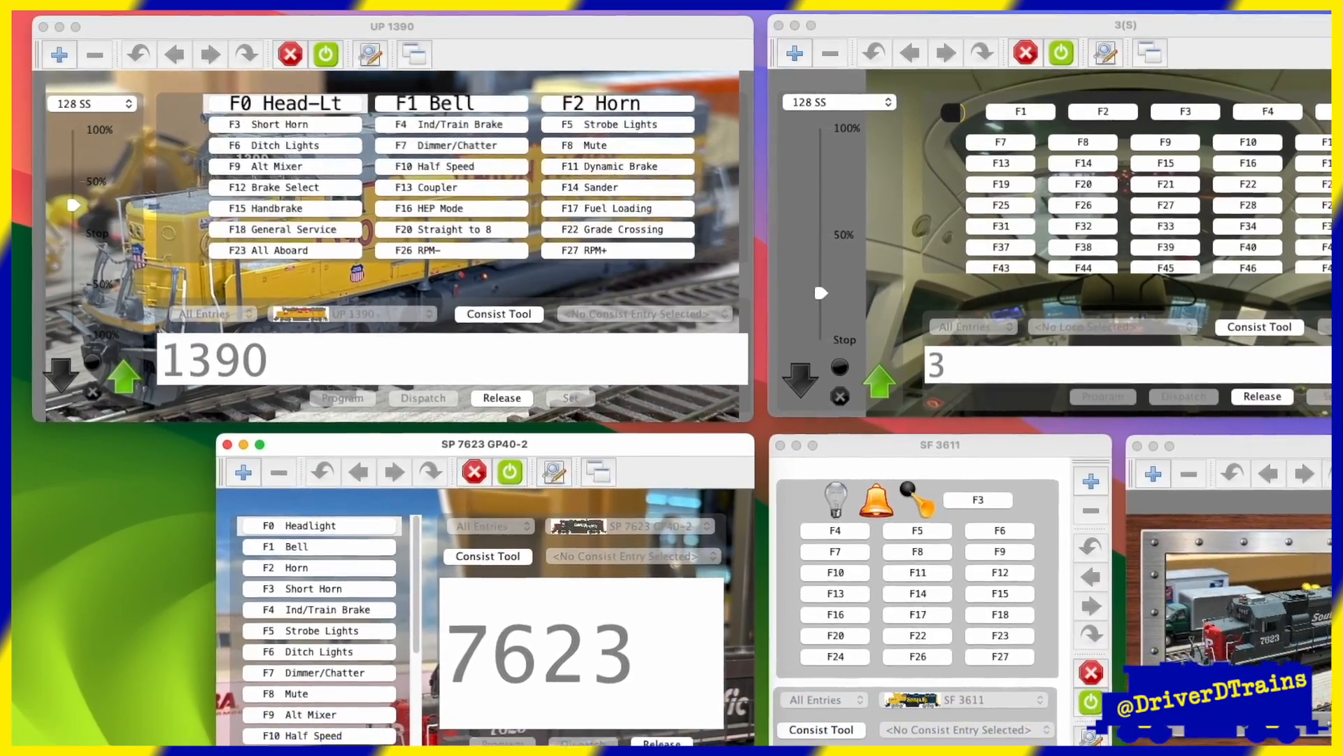
left_click(319, 609)
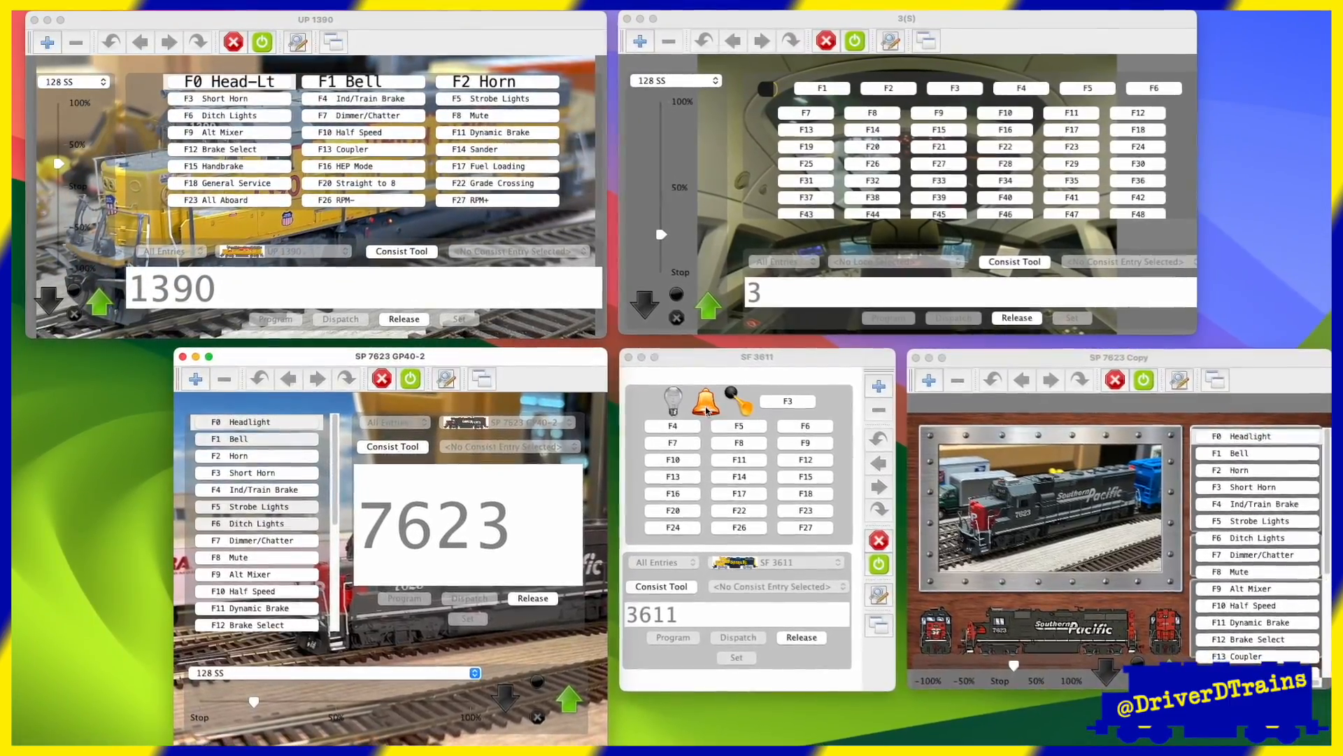
left_click(719, 416)
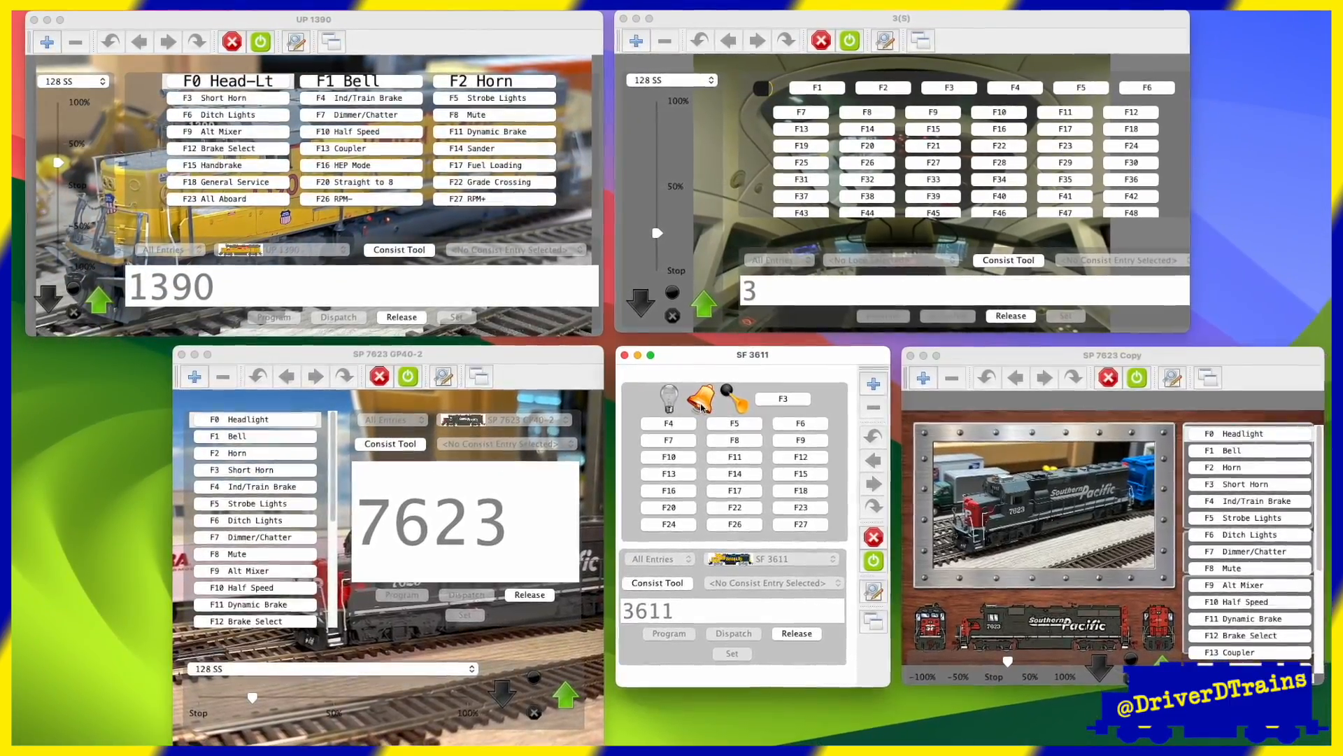